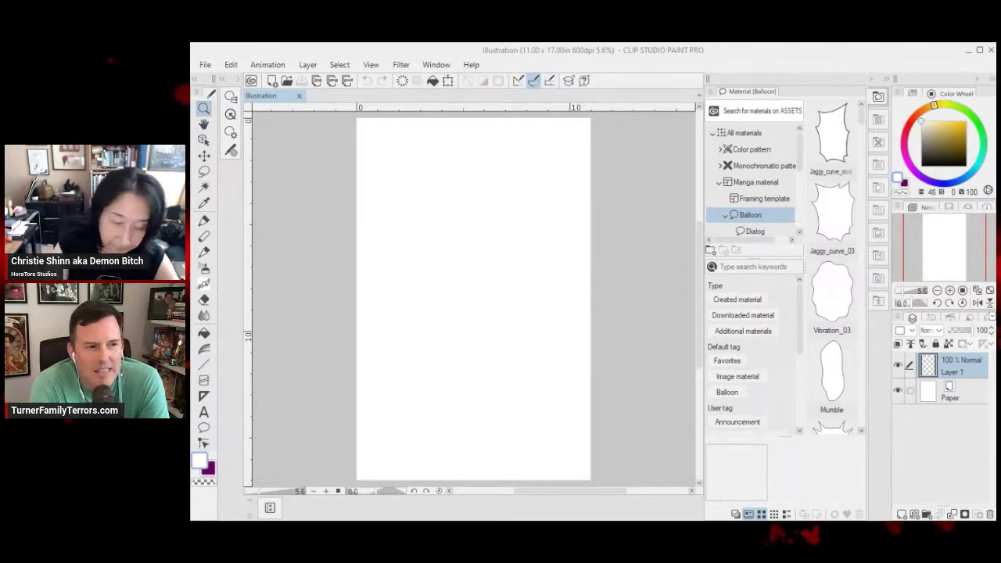
Step: Change the canvas size to 17 in wide by 11 in high
left_click(231, 64)
mouse_move(250, 72)
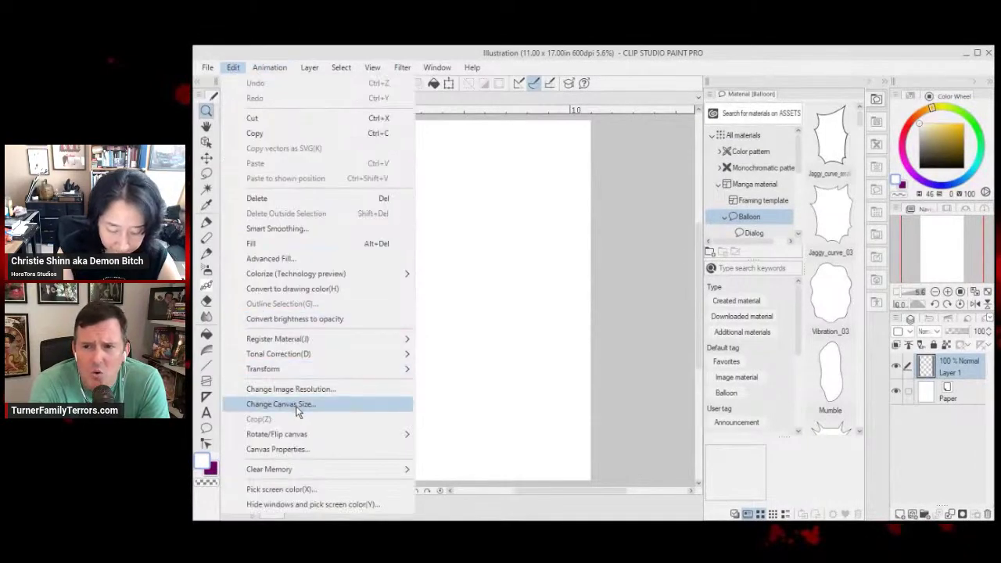
left_click(314, 402)
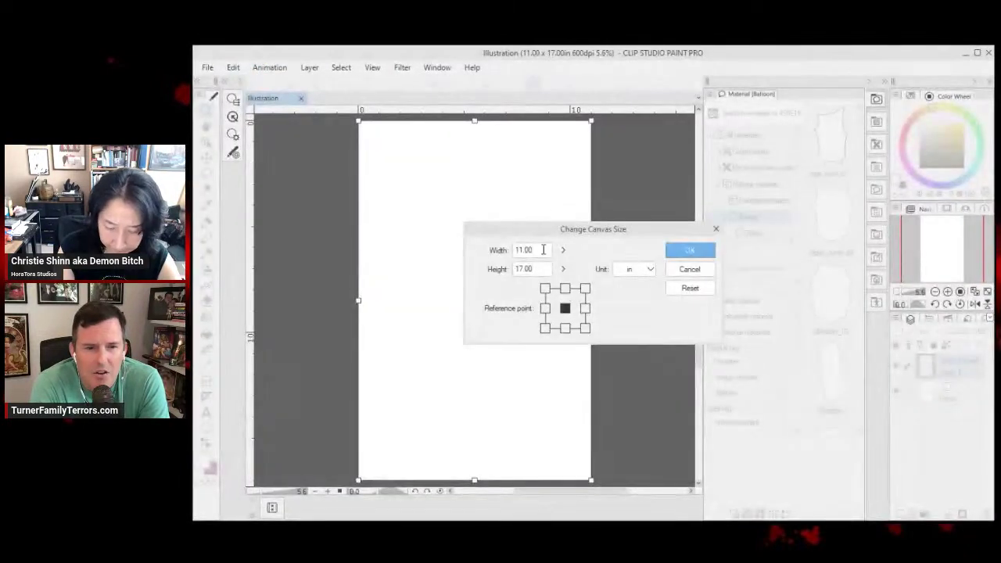
left_click_drag(543, 250, 492, 254)
type("17")
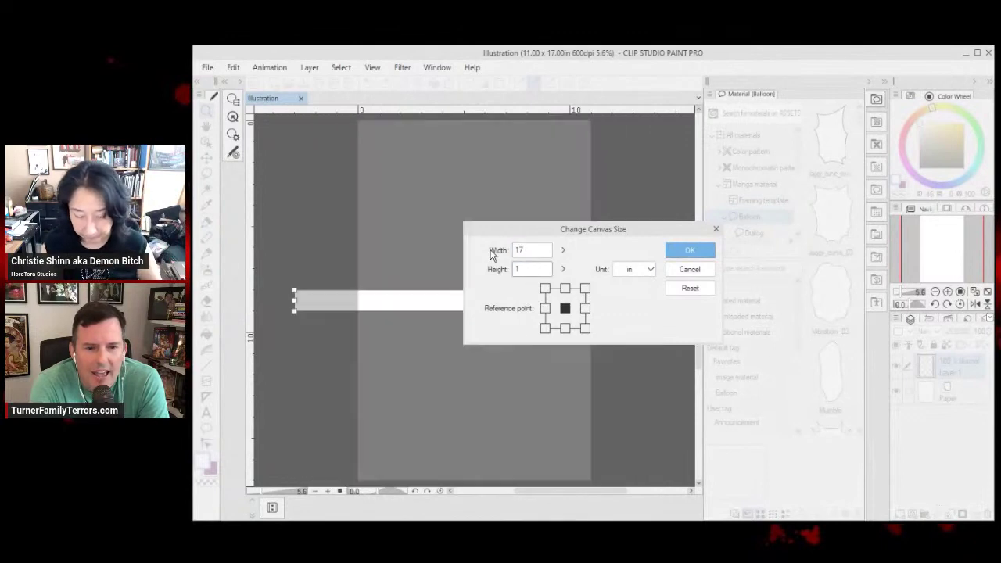
key("Tab")
type("11")
key("Return")
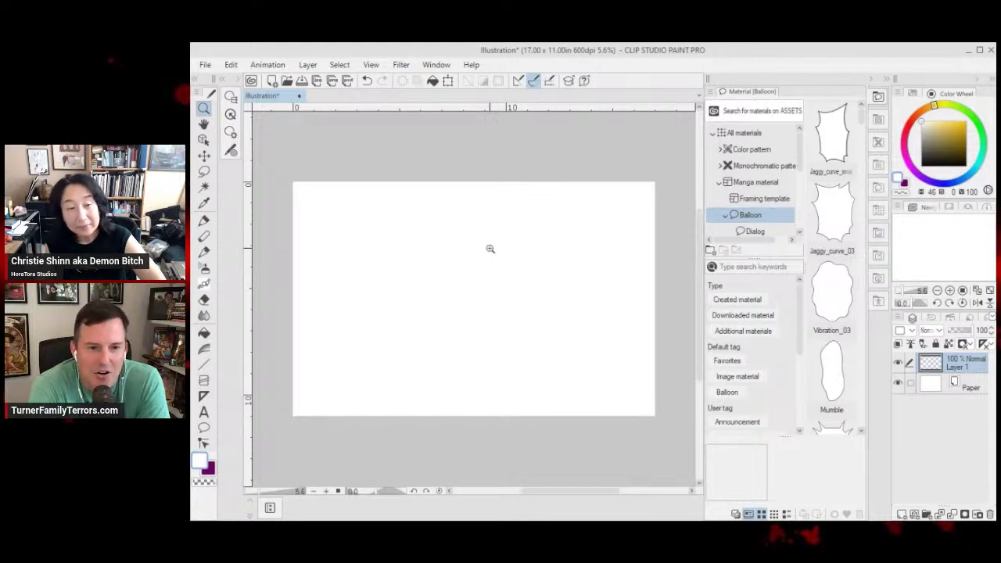
Step: Pick a dark red drawing color from the Standard color set
scroll(491, 249, "down", 2)
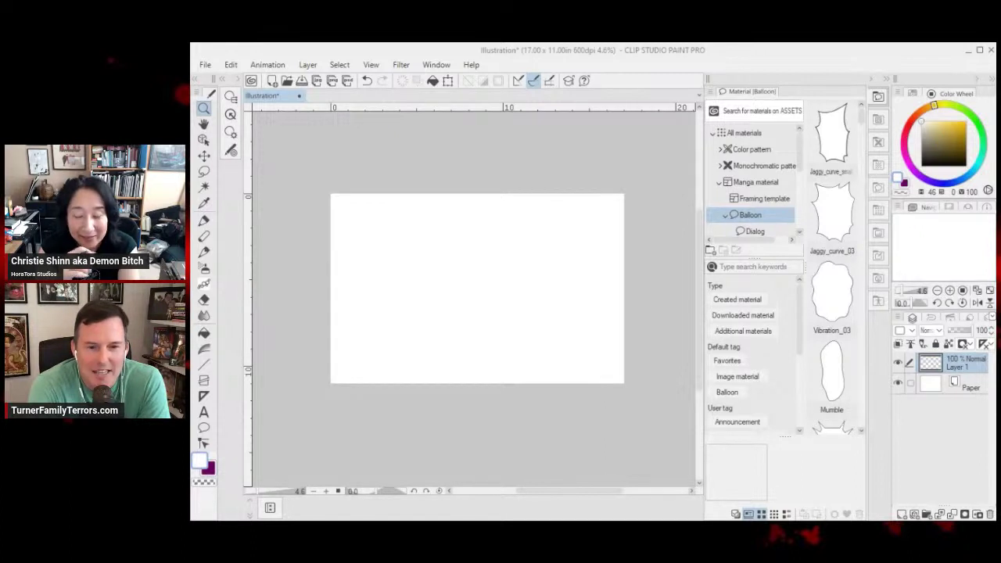
left_click(932, 95)
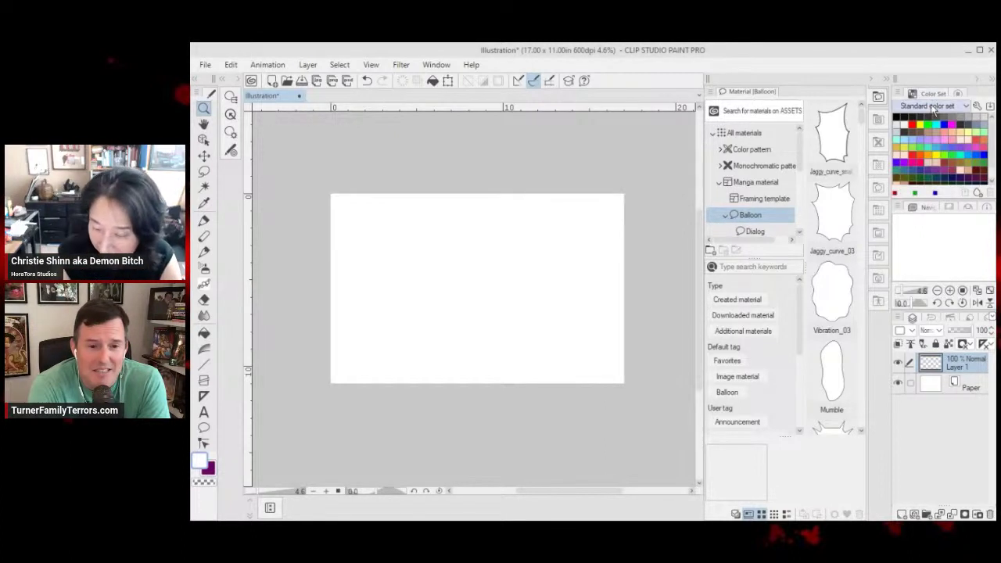
left_click(978, 166)
left_click(331, 327)
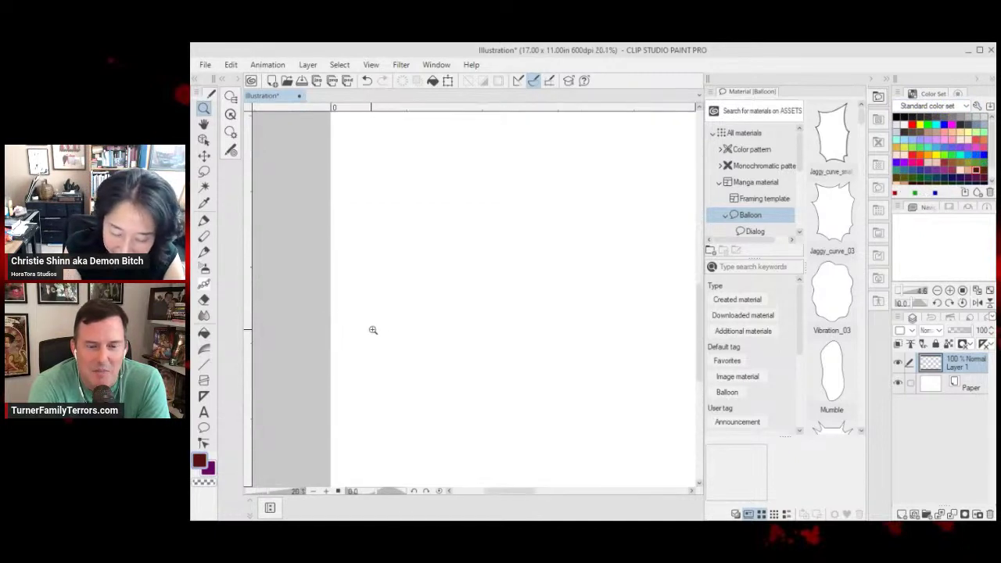
left_click_drag(348, 336, 321, 342)
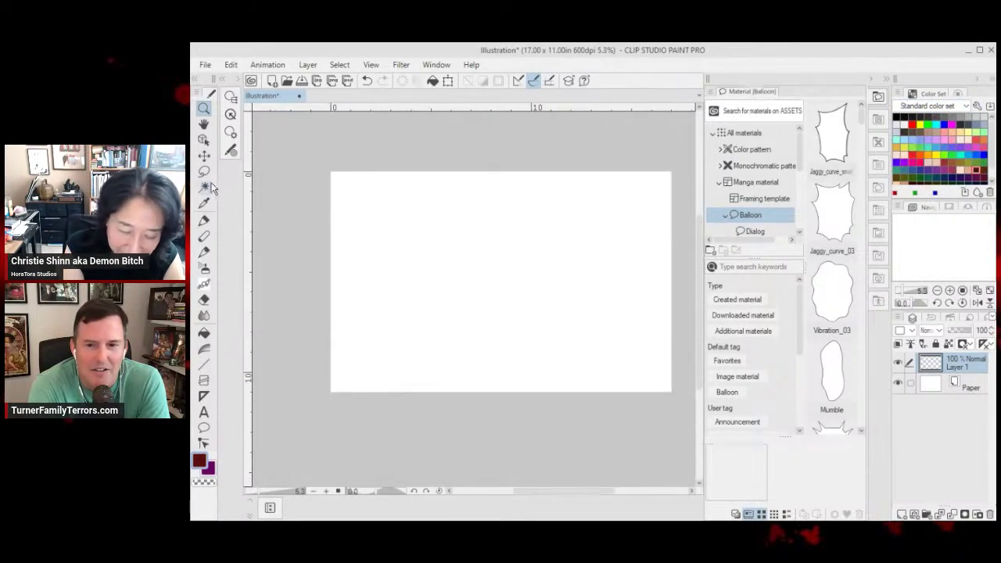
Step: Activate the Pen tool, show its sub tools and choose the Tapered pen from the Pen group
left_click(204, 220)
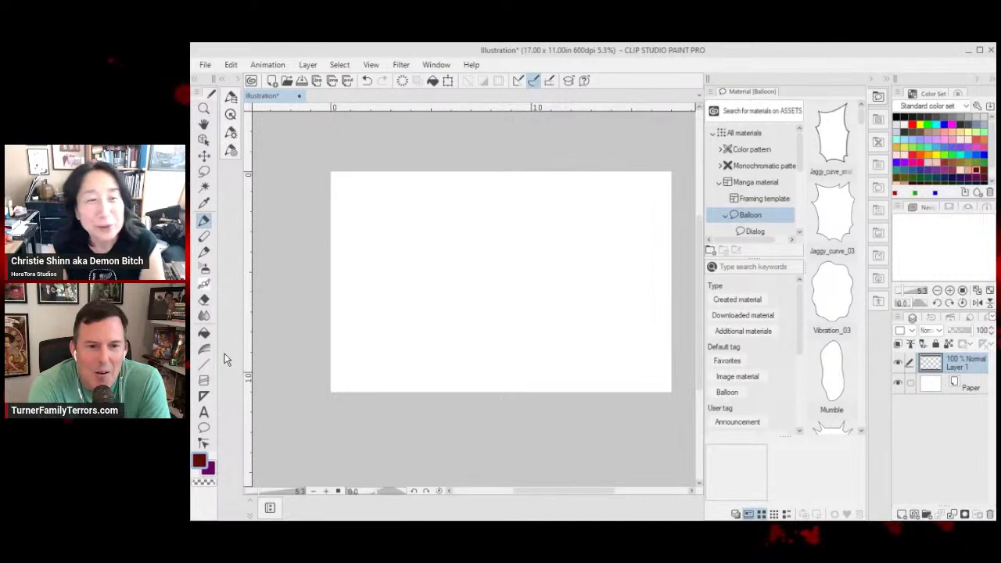
left_click(204, 236)
left_click(207, 221)
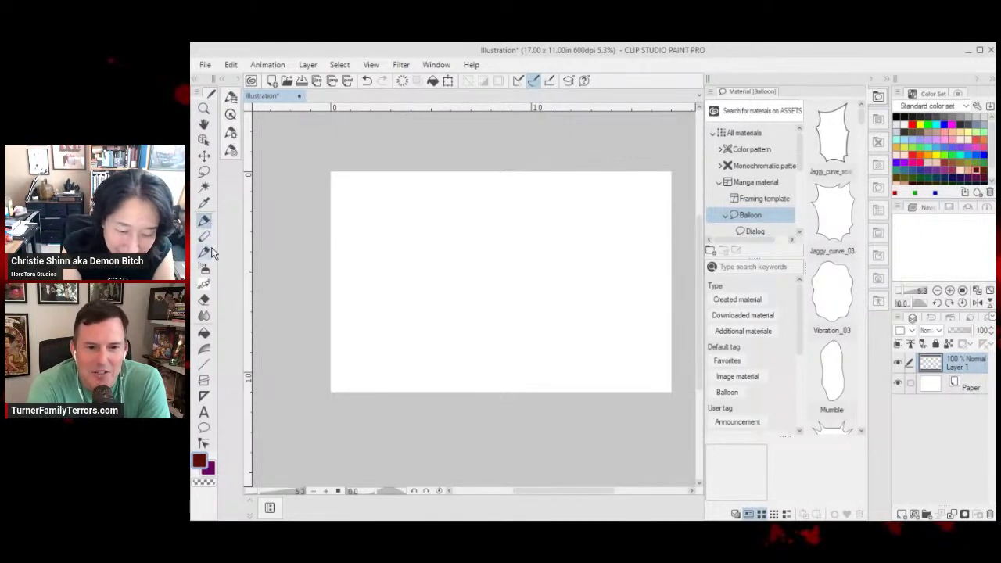
left_click(204, 252)
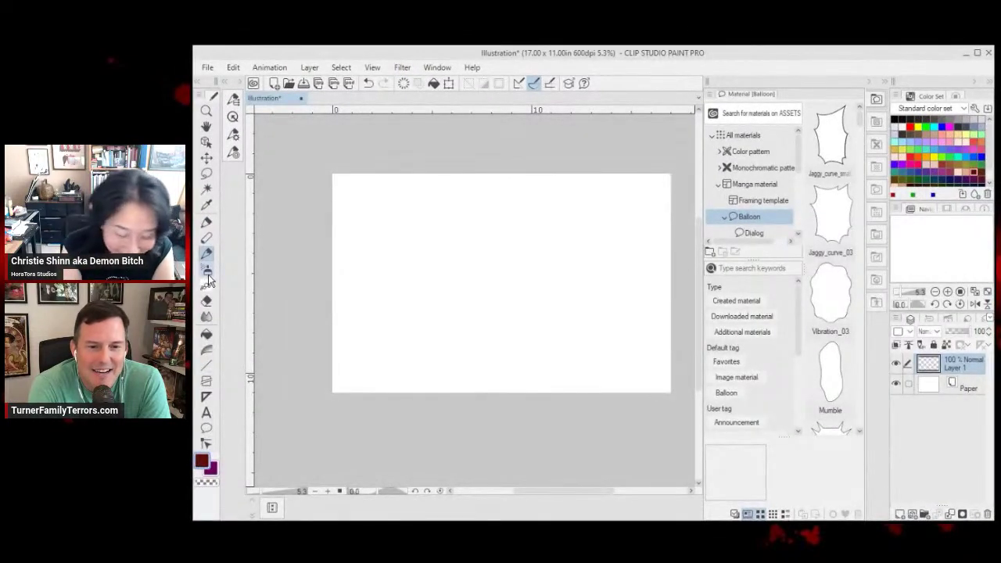
left_click(206, 223)
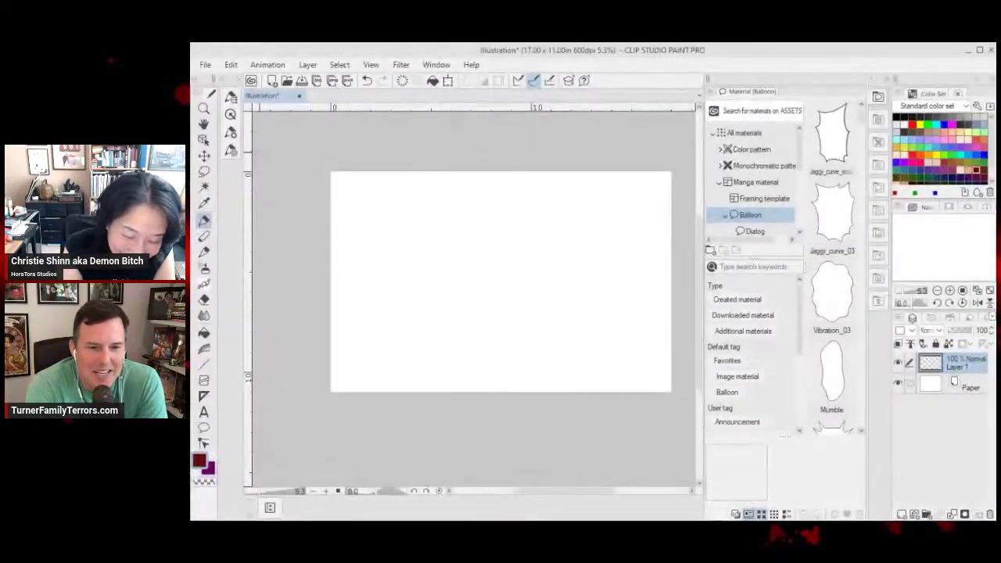
left_click(241, 81)
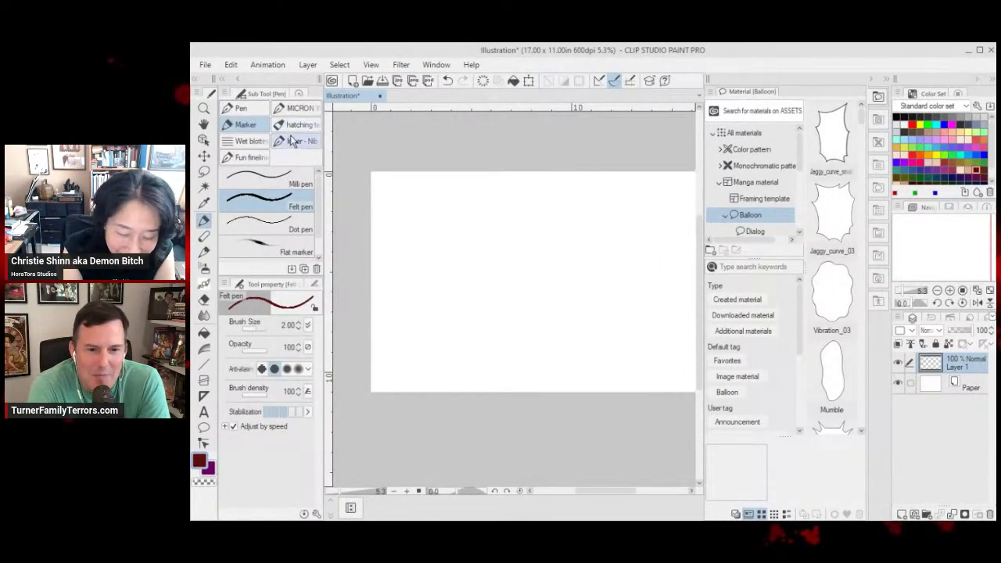
left_click(298, 108)
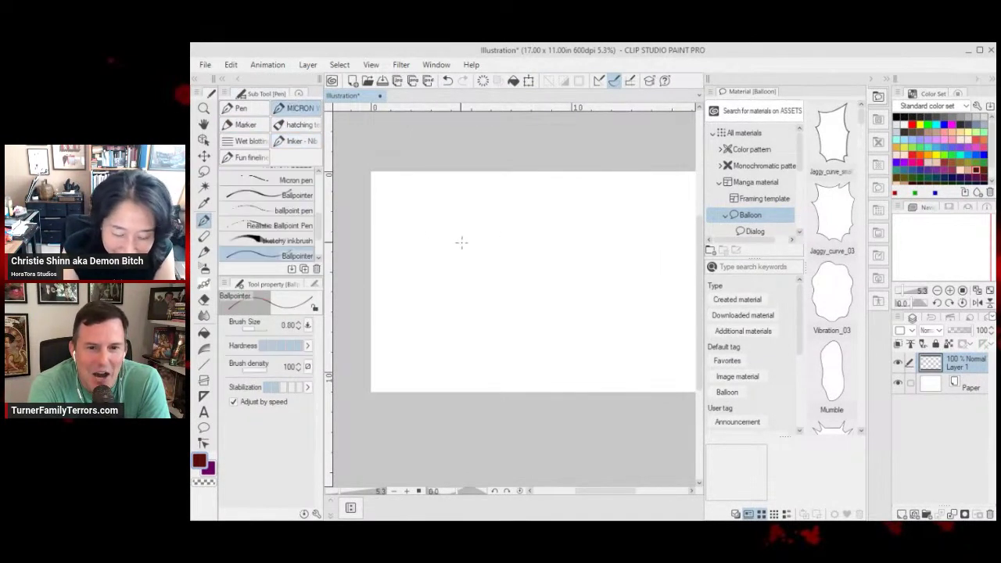
left_click(273, 243)
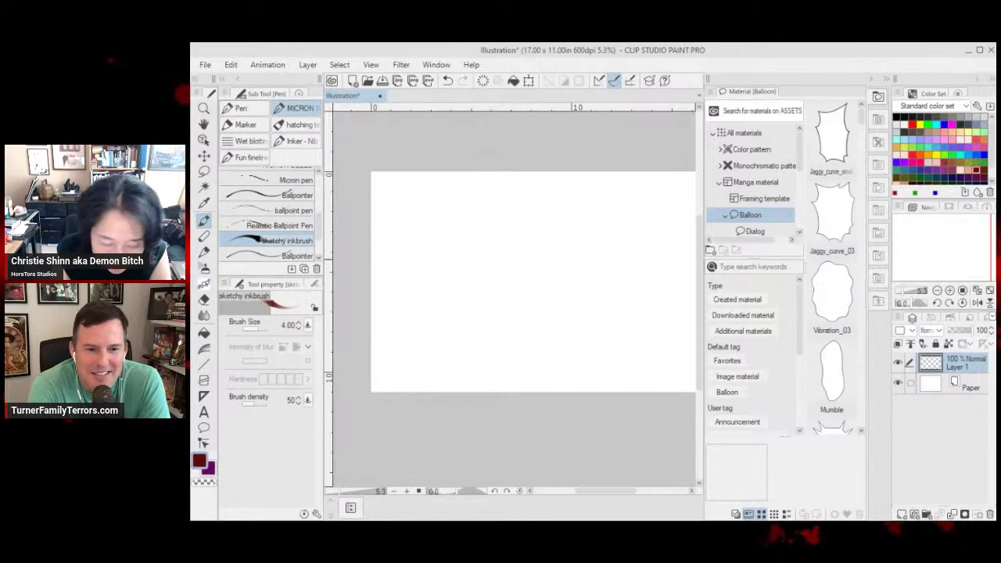
left_click(244, 109)
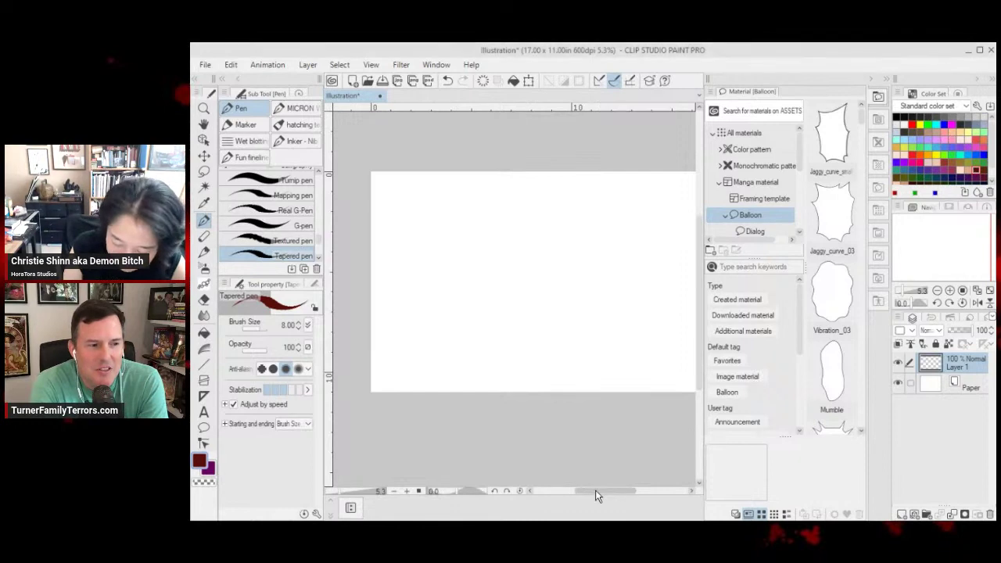
Step: Sketch a curved horizon line across the page and a pointy-headed, screaming figure with an outstretched arm and bent legs at its center
left_click_drag(599, 490, 601, 491)
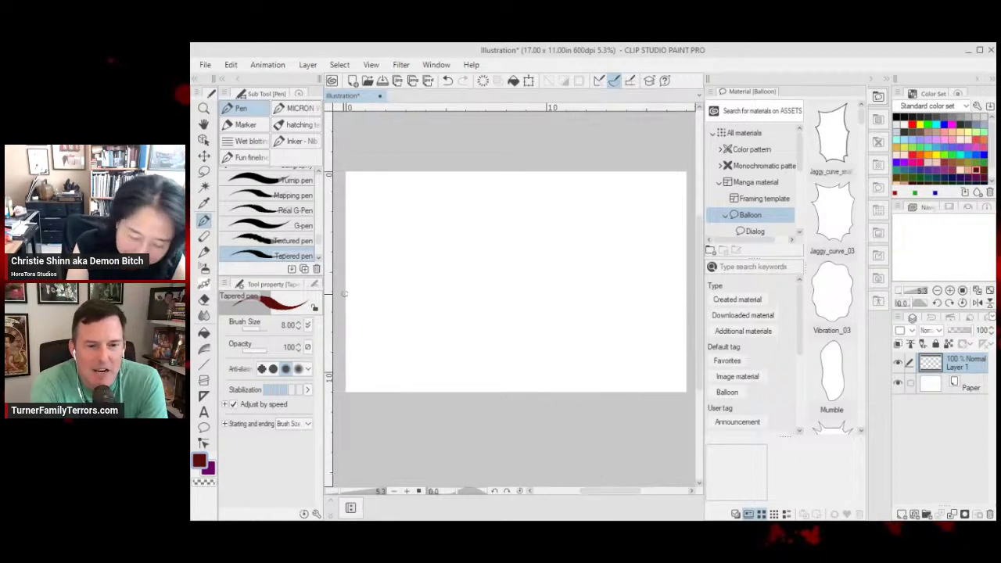
mouse_move(341, 300)
left_mouse_down()
mouse_move(496, 283)
mouse_move(692, 289)
left_mouse_up()
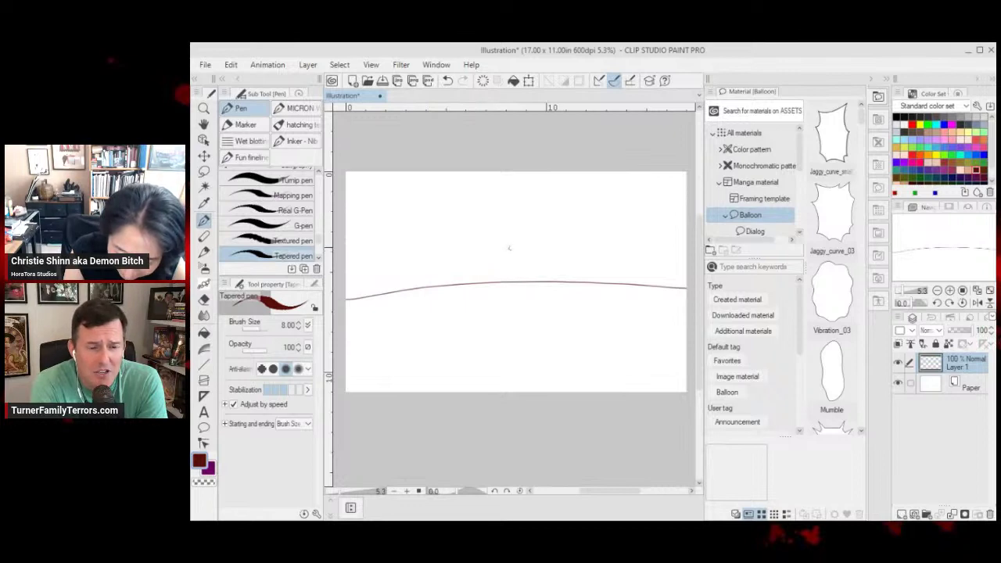
mouse_move(509, 248)
left_mouse_down()
mouse_move(569, 213)
mouse_move(560, 233)
mouse_move(574, 229)
mouse_move(568, 248)
mouse_move(544, 237)
mouse_move(488, 257)
left_mouse_up()
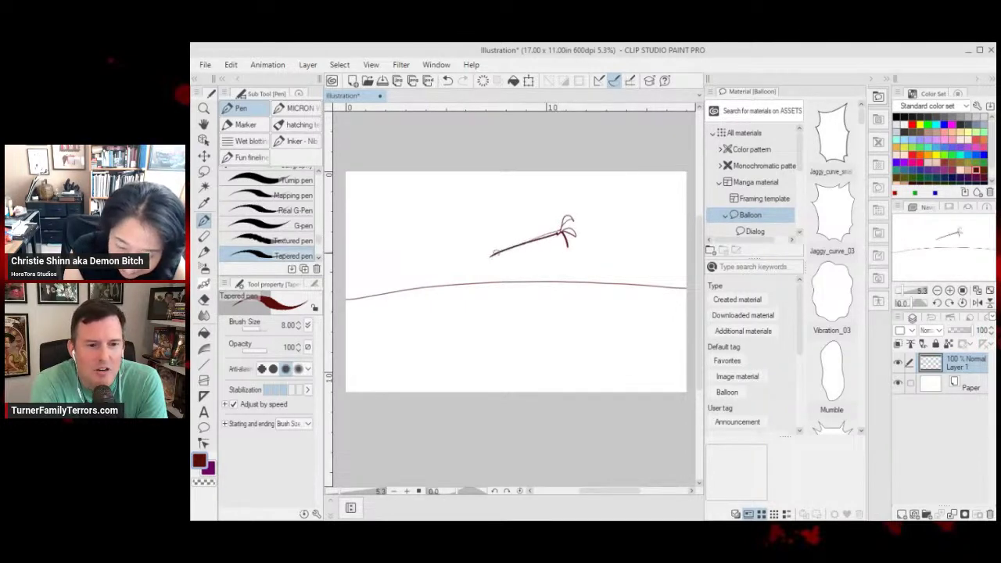
mouse_move(501, 212)
left_mouse_down()
mouse_move(514, 231)
mouse_move(477, 235)
mouse_move(486, 256)
mouse_move(479, 253)
mouse_move(506, 239)
mouse_move(489, 239)
mouse_move(494, 225)
mouse_move(510, 233)
mouse_move(502, 218)
mouse_move(510, 216)
left_mouse_up()
mouse_move(488, 173)
left_mouse_down()
mouse_move(479, 201)
mouse_move(518, 190)
mouse_move(473, 204)
mouse_move(457, 258)
mouse_move(511, 260)
mouse_move(471, 295)
left_mouse_up()
mouse_move(473, 238)
left_mouse_down()
mouse_move(444, 286)
mouse_move(481, 294)
mouse_move(443, 280)
mouse_move(537, 283)
mouse_move(527, 295)
left_mouse_up()
left_click_drag(463, 297, 422, 323)
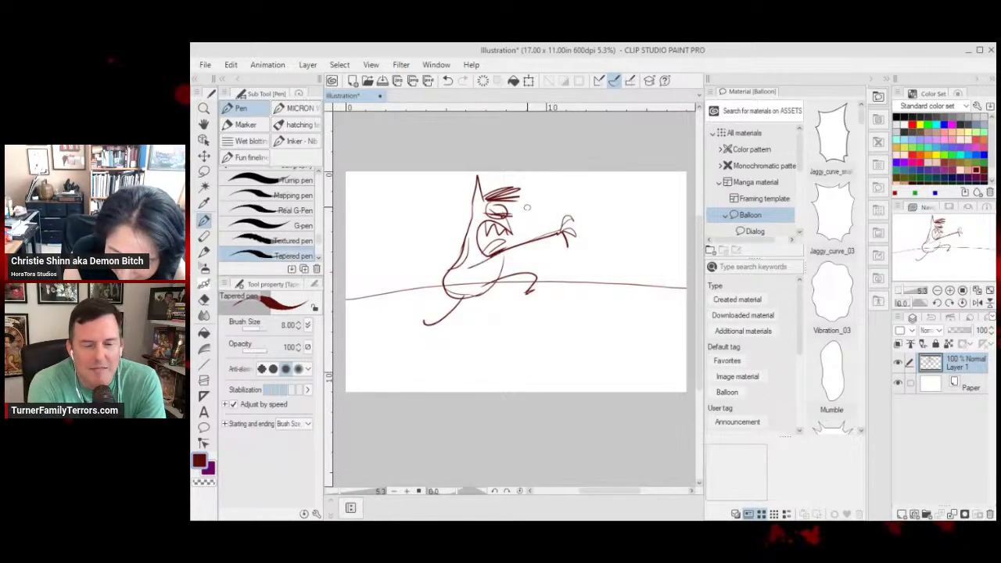
Step: Sketch a second figure's face with windblown hair opposite the screaming figure, and add a second ground curve below the horizon
mouse_move(529, 208)
left_mouse_down()
mouse_move(527, 231)
mouse_move(549, 222)
mouse_move(528, 223)
mouse_move(546, 221)
mouse_move(535, 209)
mouse_move(545, 209)
left_mouse_up()
mouse_move(527, 210)
left_mouse_down()
mouse_move(615, 189)
mouse_move(643, 199)
mouse_move(561, 199)
mouse_move(618, 206)
left_mouse_up()
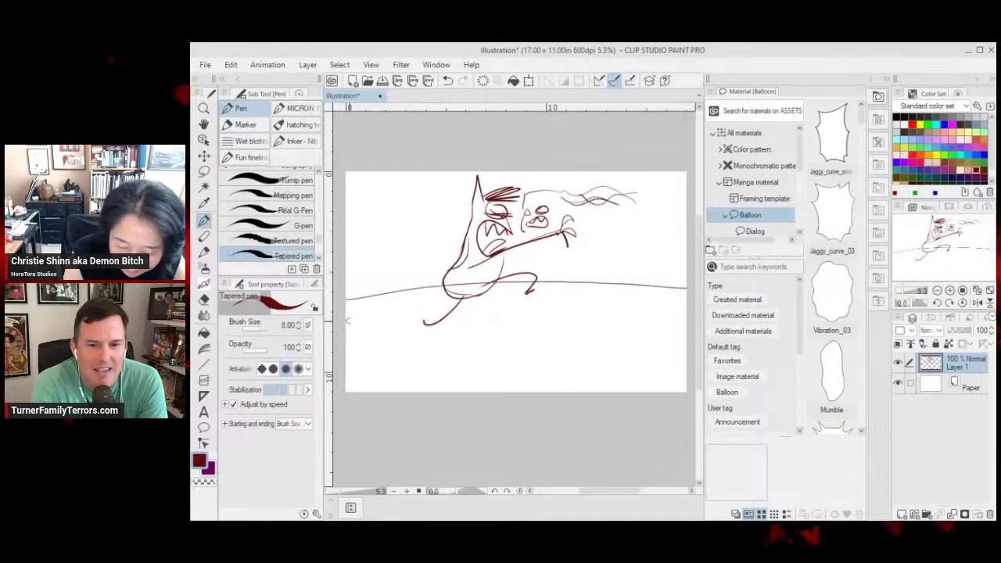
mouse_move(349, 319)
left_mouse_down()
mouse_move(490, 299)
mouse_move(687, 324)
left_mouse_up()
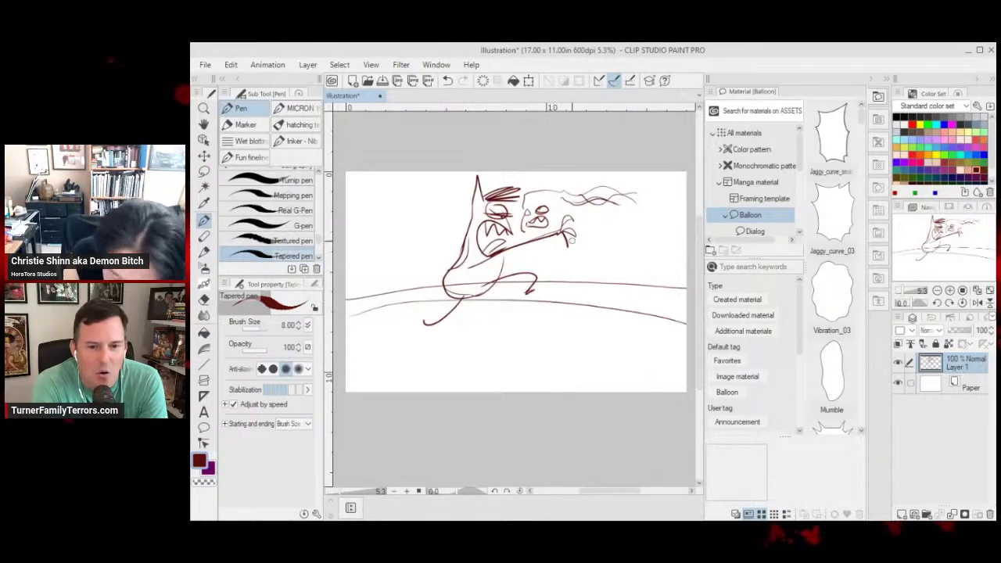
Step: Draw the second figure's arms, extra strands of flowing hair and a rounded body reaching down to the ground lines
mouse_move(593, 241)
left_mouse_down()
mouse_move(562, 225)
mouse_move(574, 242)
mouse_move(606, 247)
left_mouse_up()
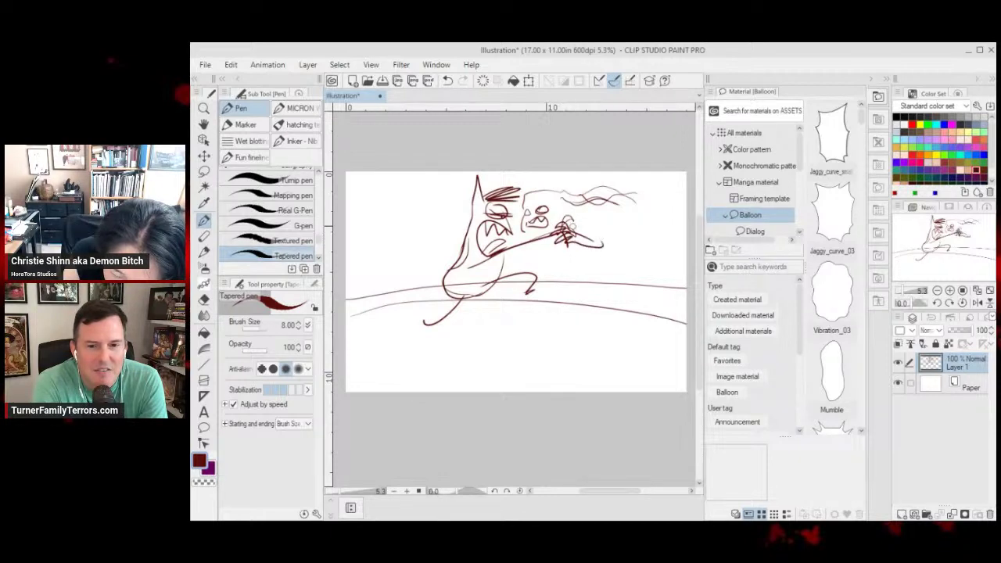
mouse_move(561, 220)
left_mouse_down()
mouse_move(602, 242)
mouse_move(568, 247)
mouse_move(643, 253)
left_mouse_up()
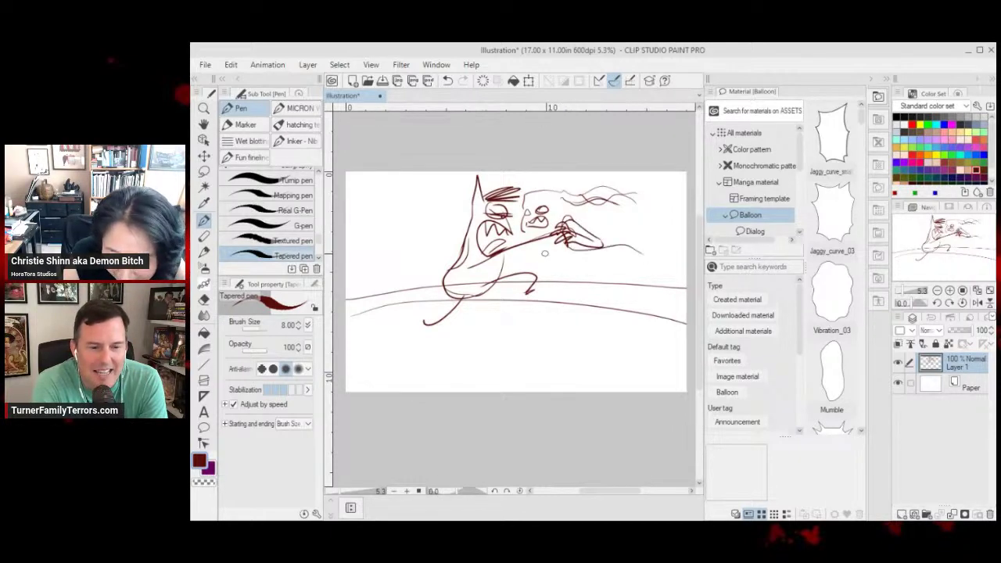
mouse_move(524, 236)
left_mouse_down()
mouse_move(544, 255)
mouse_move(571, 247)
mouse_move(523, 233)
mouse_move(620, 208)
left_mouse_up()
mouse_move(554, 192)
left_mouse_down()
mouse_move(543, 175)
mouse_move(630, 193)
mouse_move(592, 183)
left_mouse_up()
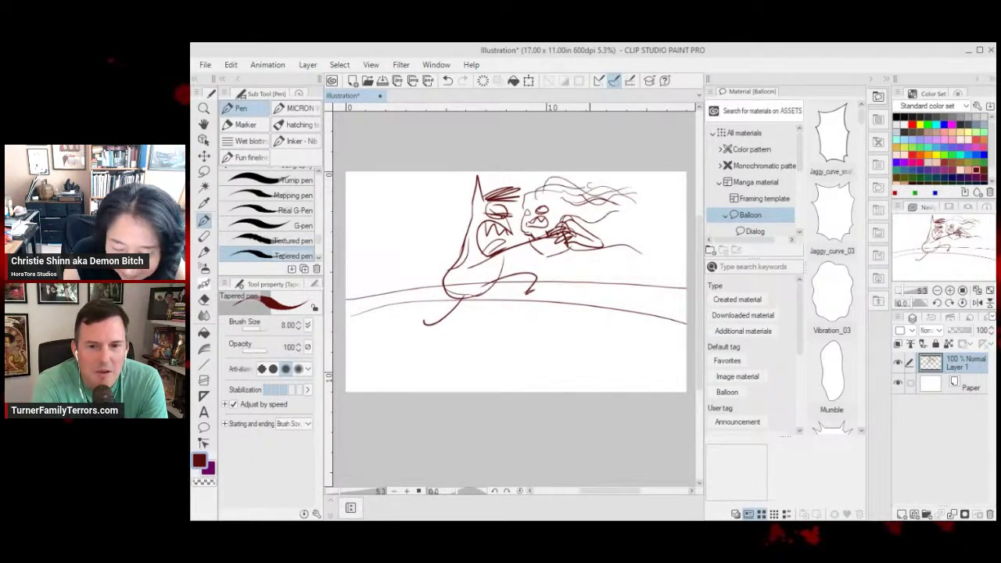
mouse_move(521, 197)
left_mouse_down()
mouse_move(534, 181)
mouse_move(568, 178)
left_mouse_up()
mouse_move(533, 219)
left_mouse_down()
mouse_move(531, 244)
mouse_move(497, 253)
mouse_move(548, 275)
mouse_move(651, 238)
mouse_move(635, 251)
left_mouse_up()
left_click(627, 221)
mouse_move(545, 266)
left_mouse_down()
mouse_move(609, 285)
mouse_move(639, 229)
mouse_move(647, 247)
mouse_move(638, 277)
mouse_move(582, 307)
mouse_move(552, 286)
left_mouse_up()
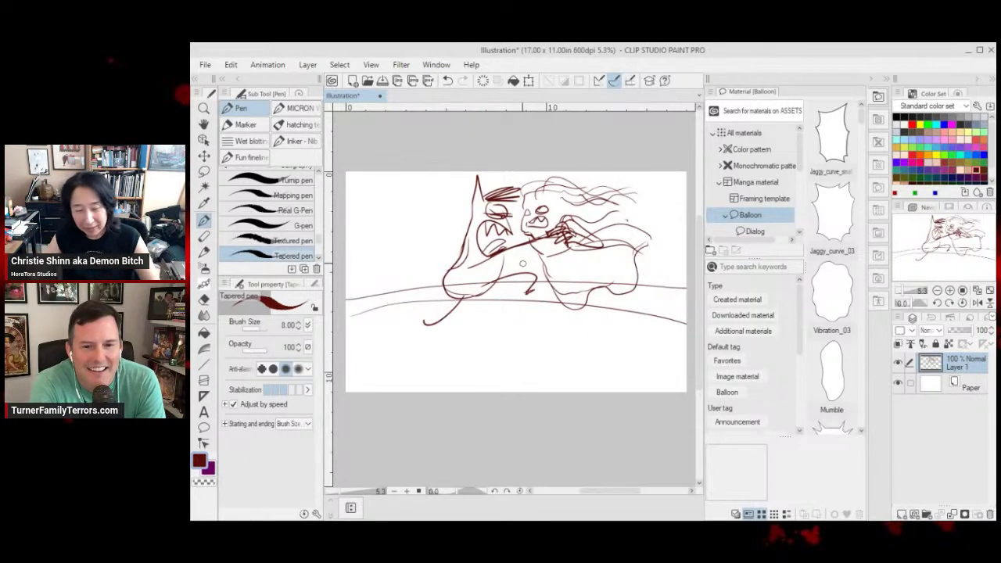
Step: Move the sketch layer slightly down on the canvas to leave more room above the figures
left_click(205, 156)
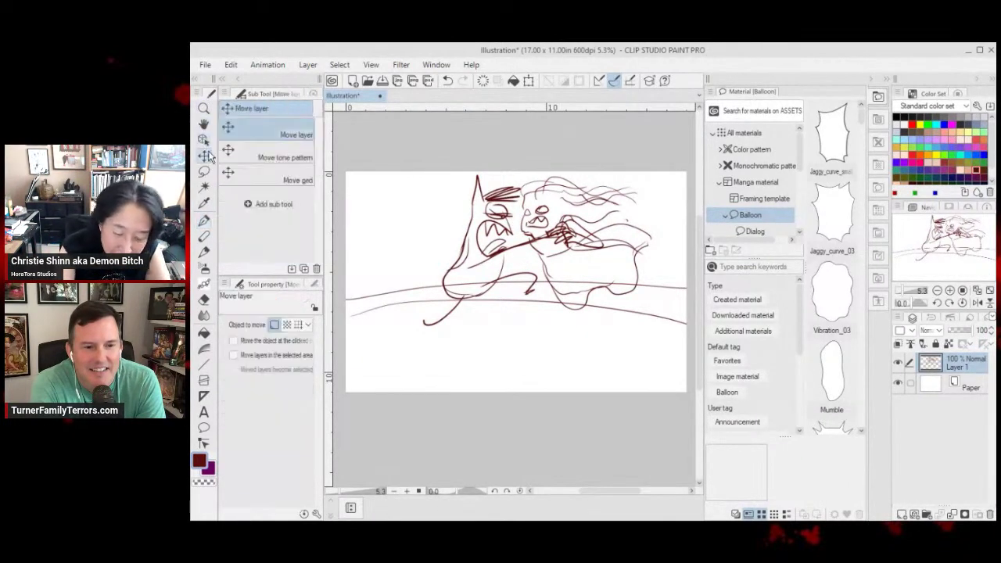
left_click_drag(527, 266, 524, 282)
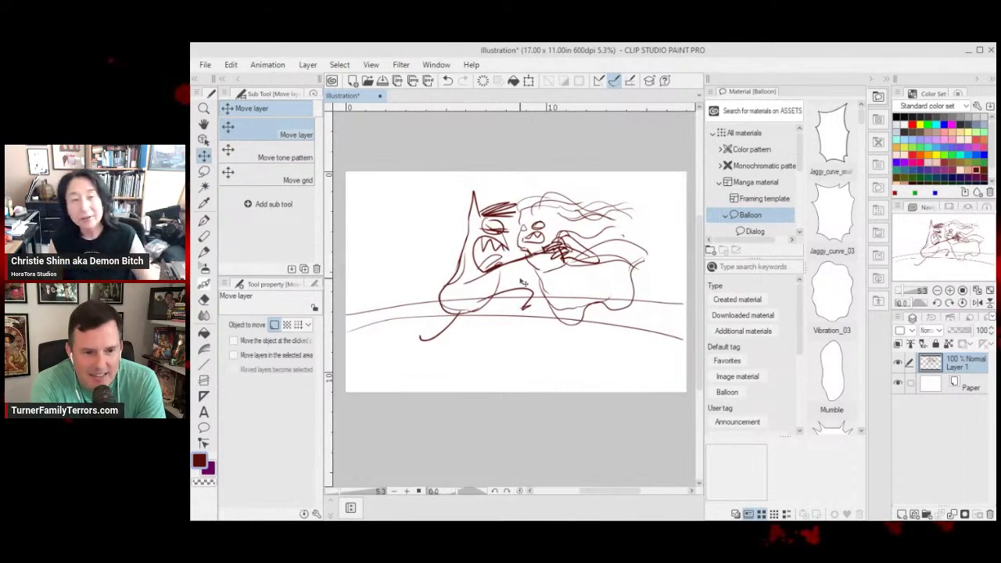
left_click_drag(594, 342, 610, 338)
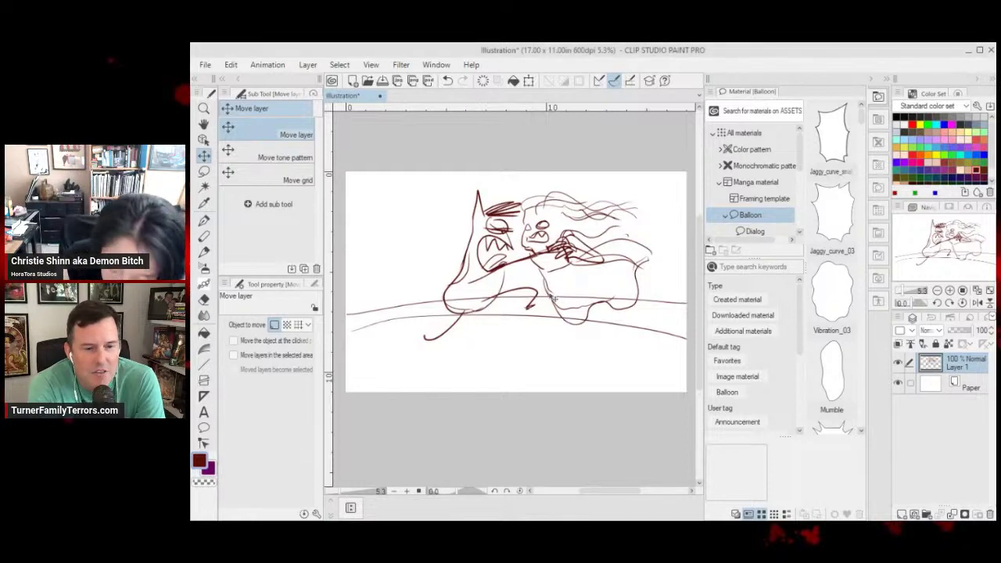
mouse_move(549, 291)
left_mouse_down()
mouse_move(599, 323)
mouse_move(549, 294)
left_mouse_up()
left_click_drag(617, 314, 609, 310)
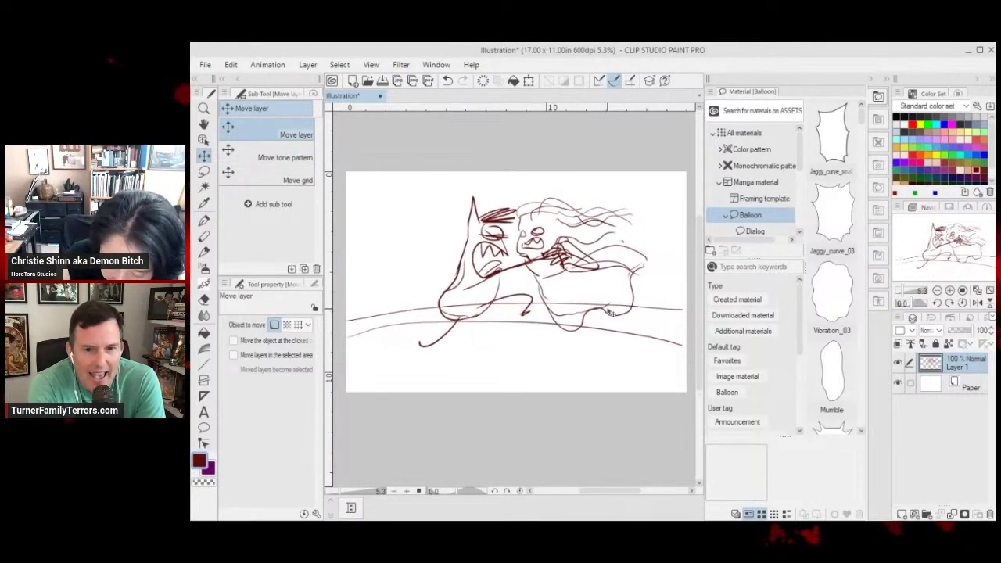
Step: Draw the second figure's knee and trailing leg with the Tapered pen, stretching back along the ground lines
key("p")
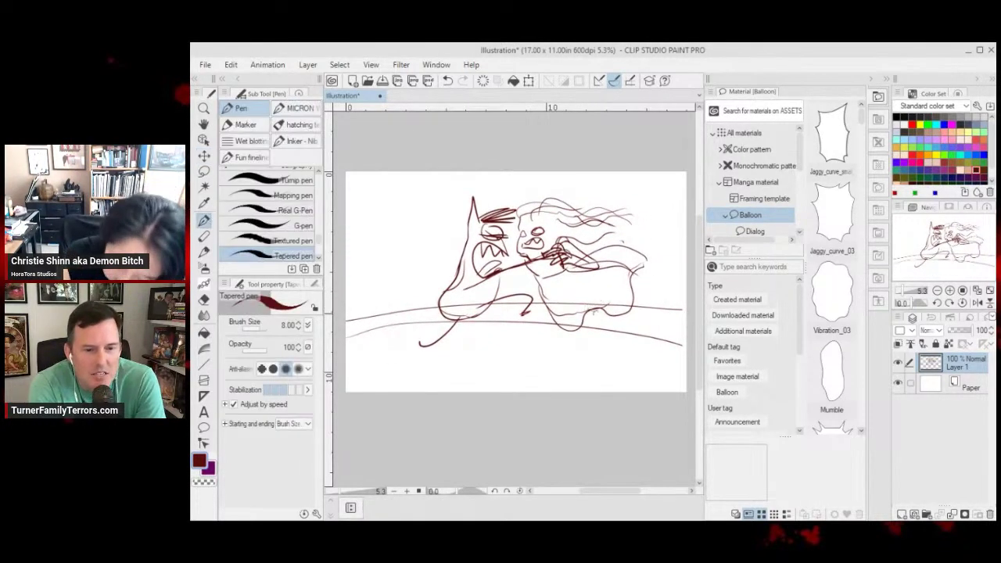
mouse_move(578, 316)
left_mouse_down()
mouse_move(588, 327)
mouse_move(610, 324)
left_mouse_up()
mouse_move(633, 292)
left_mouse_down()
mouse_move(654, 322)
mouse_move(651, 309)
mouse_move(647, 320)
mouse_move(657, 307)
mouse_move(648, 322)
mouse_move(674, 332)
mouse_move(685, 312)
mouse_move(673, 333)
left_mouse_up()
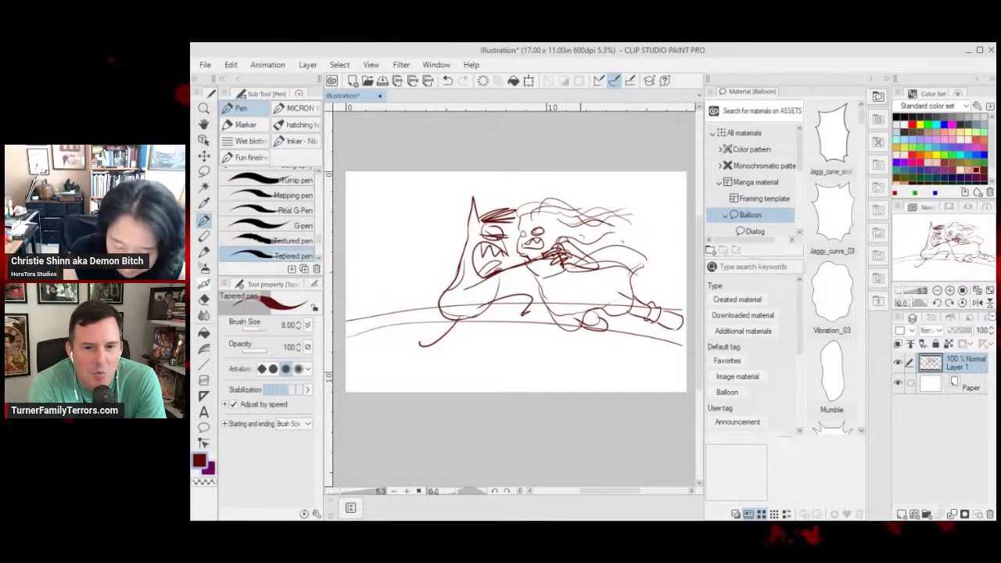
Step: Sketch a third figure behind the pointy-headed one, with a grinning toothy face, a tall square hat and raised hands
left_click_drag(383, 287, 400, 335)
mouse_move(421, 261)
left_mouse_down()
mouse_move(448, 261)
mouse_move(394, 271)
mouse_move(439, 276)
left_mouse_up()
mouse_move(394, 250)
left_mouse_down()
mouse_move(422, 261)
mouse_move(422, 241)
mouse_move(410, 263)
left_mouse_up()
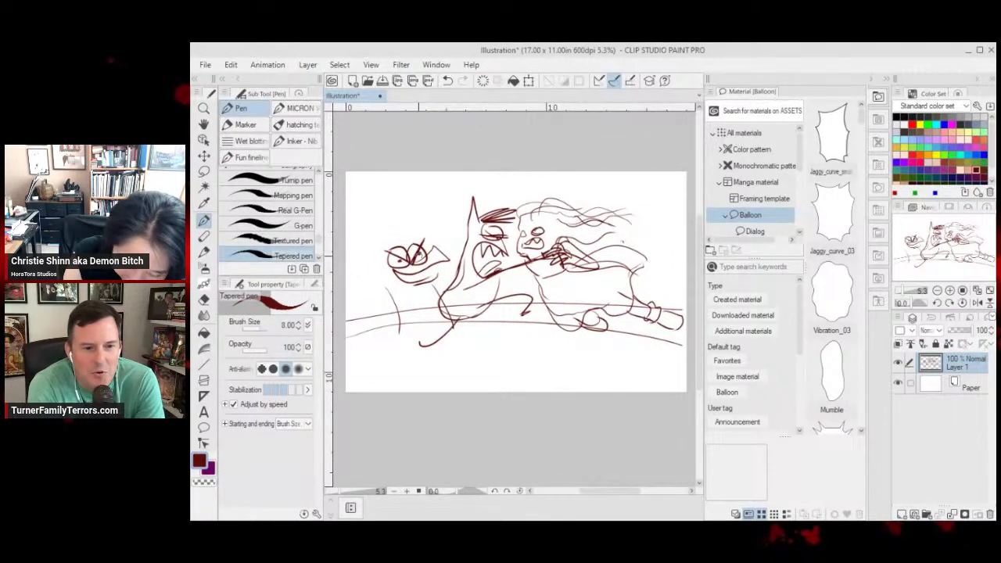
left_click_drag(366, 246, 393, 309)
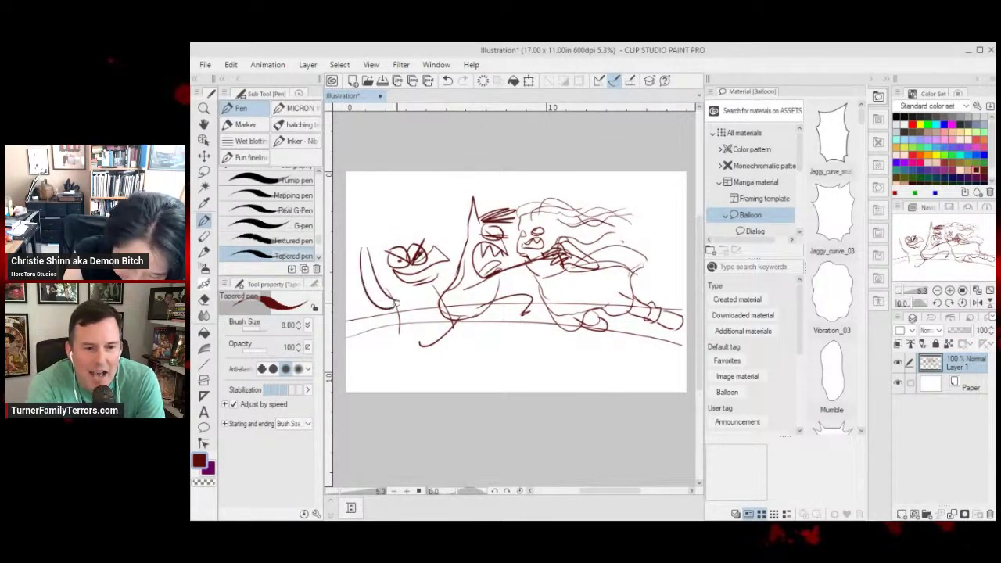
mouse_move(356, 249)
left_mouse_down()
mouse_move(348, 274)
mouse_move(371, 301)
mouse_move(395, 321)
mouse_move(403, 300)
left_mouse_up()
mouse_move(361, 239)
left_mouse_down()
mouse_move(353, 201)
mouse_move(426, 179)
mouse_move(424, 229)
mouse_move(438, 226)
mouse_move(434, 244)
mouse_move(425, 225)
mouse_move(413, 244)
mouse_move(365, 258)
mouse_move(391, 257)
mouse_move(369, 288)
mouse_move(391, 286)
mouse_move(407, 302)
mouse_move(424, 290)
mouse_move(412, 282)
mouse_move(424, 283)
mouse_move(447, 258)
mouse_move(412, 281)
mouse_move(437, 275)
left_mouse_up()
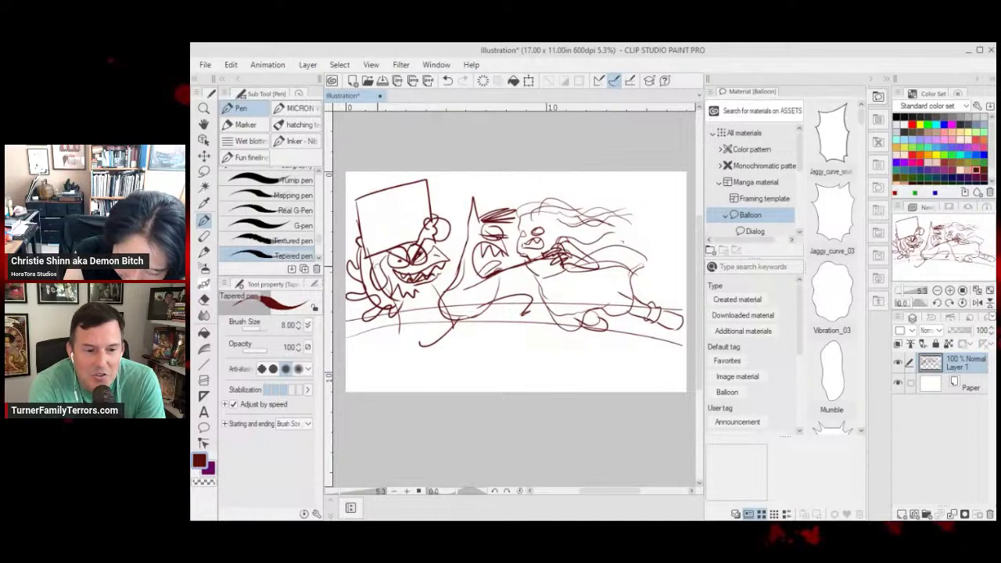
Step: Draw the grinning figure's shaggy lower body and a perspective ground plane with edges running out to the canvas's lower corners
left_click_drag(377, 265, 377, 277)
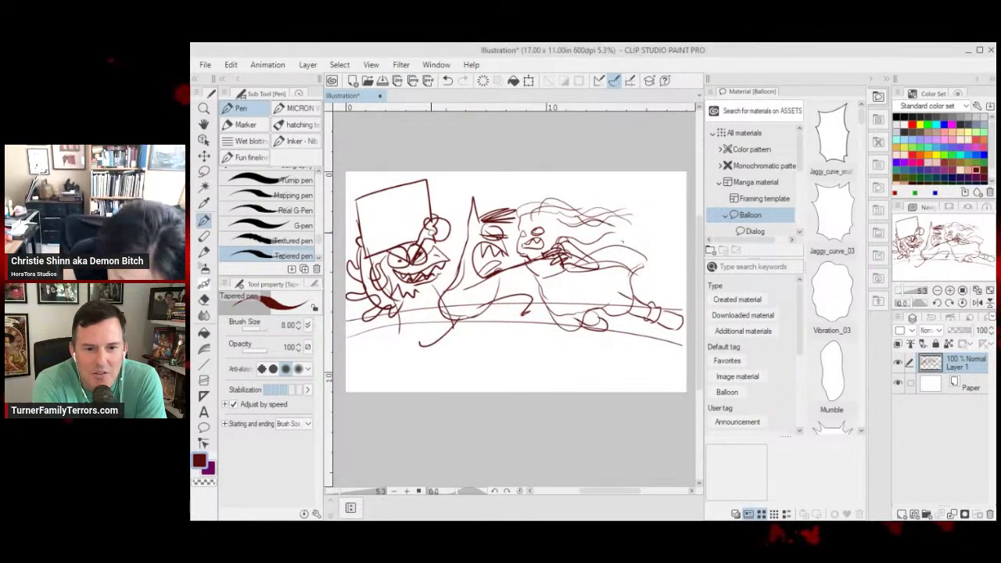
mouse_move(438, 240)
left_mouse_down()
mouse_move(436, 288)
mouse_move(440, 276)
mouse_move(430, 300)
mouse_move(417, 295)
mouse_move(405, 313)
mouse_move(421, 313)
mouse_move(370, 346)
mouse_move(621, 332)
left_mouse_up()
left_click_drag(385, 350, 687, 344)
mouse_move(487, 297)
left_mouse_down()
mouse_move(532, 294)
mouse_move(526, 313)
mouse_move(355, 391)
mouse_move(560, 317)
mouse_move(659, 367)
left_mouse_up()
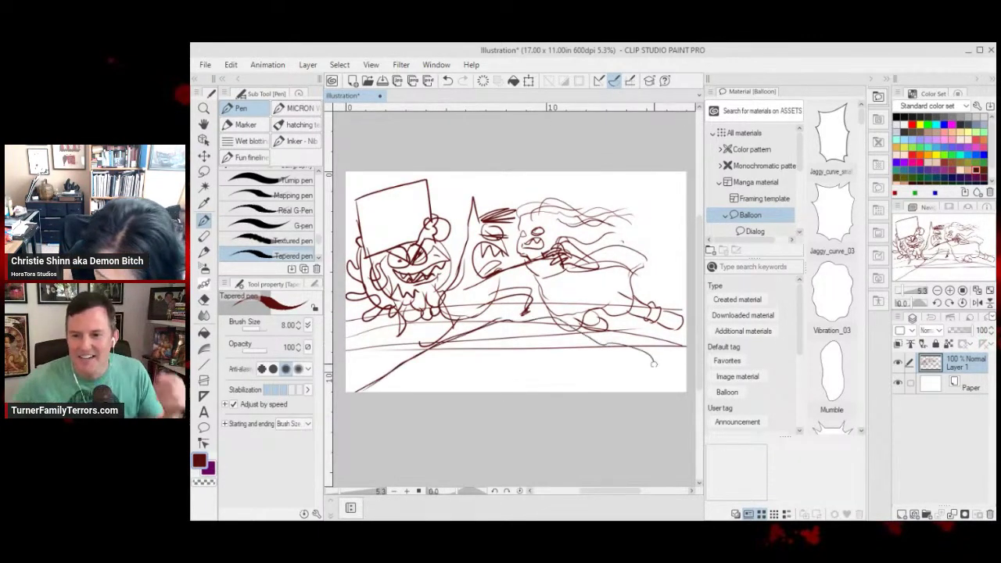
left_click_drag(588, 329, 681, 395)
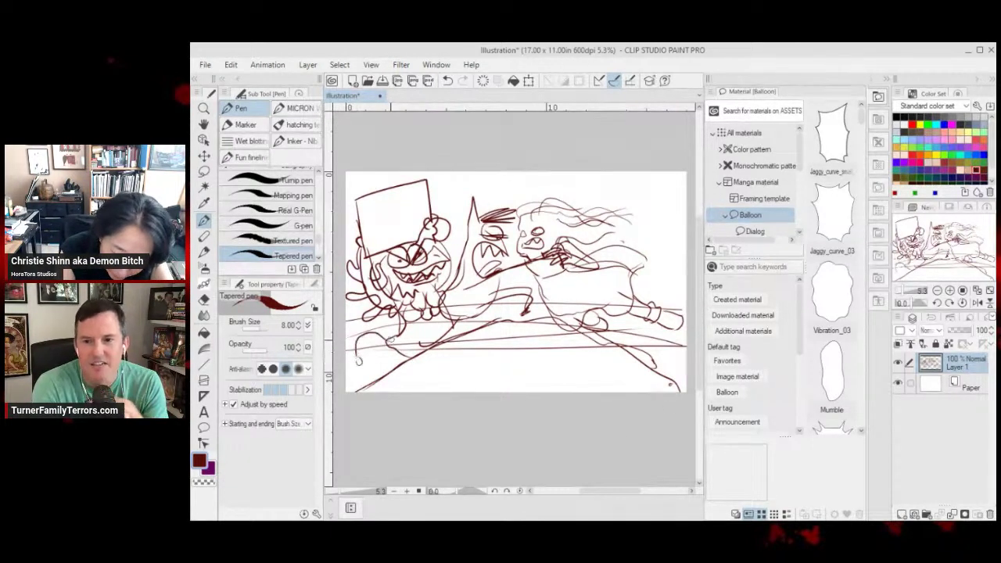
Step: Sketch the grinning figure's bent legs and feet over the left edge of the ground plane
mouse_move(391, 340)
left_mouse_down()
mouse_move(366, 321)
mouse_move(350, 340)
mouse_move(390, 309)
mouse_move(382, 314)
left_mouse_up()
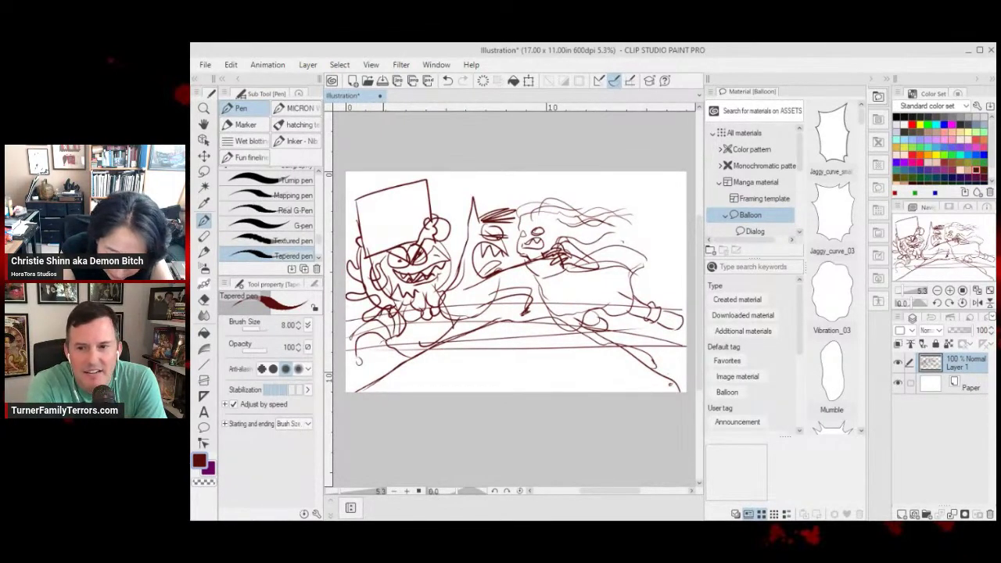
mouse_move(398, 360)
left_mouse_down()
mouse_move(418, 337)
mouse_move(423, 354)
left_mouse_up()
left_click_drag(402, 339, 389, 365)
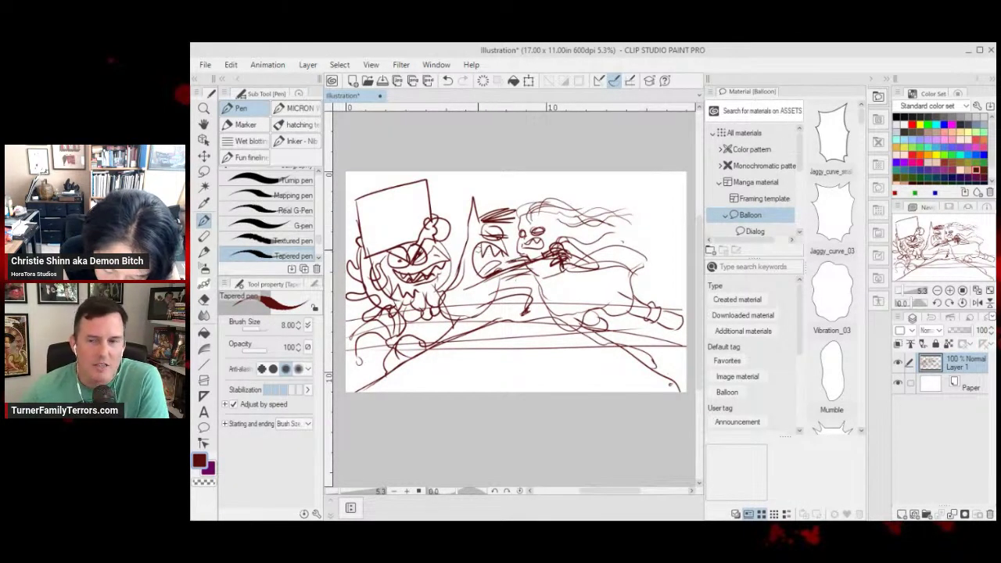
Step: Darken the pointy-headed figure's eyes, open mouth, arms and lower body with heavier Tapered pen strokes
mouse_move(494, 226)
left_mouse_down()
mouse_move(505, 234)
mouse_move(489, 241)
mouse_move(473, 278)
mouse_move(502, 270)
mouse_move(483, 296)
mouse_move(499, 293)
mouse_move(487, 316)
mouse_move(526, 293)
mouse_move(521, 321)
left_mouse_up()
mouse_move(433, 325)
left_mouse_down()
mouse_move(426, 347)
mouse_move(429, 328)
mouse_move(420, 335)
left_mouse_up()
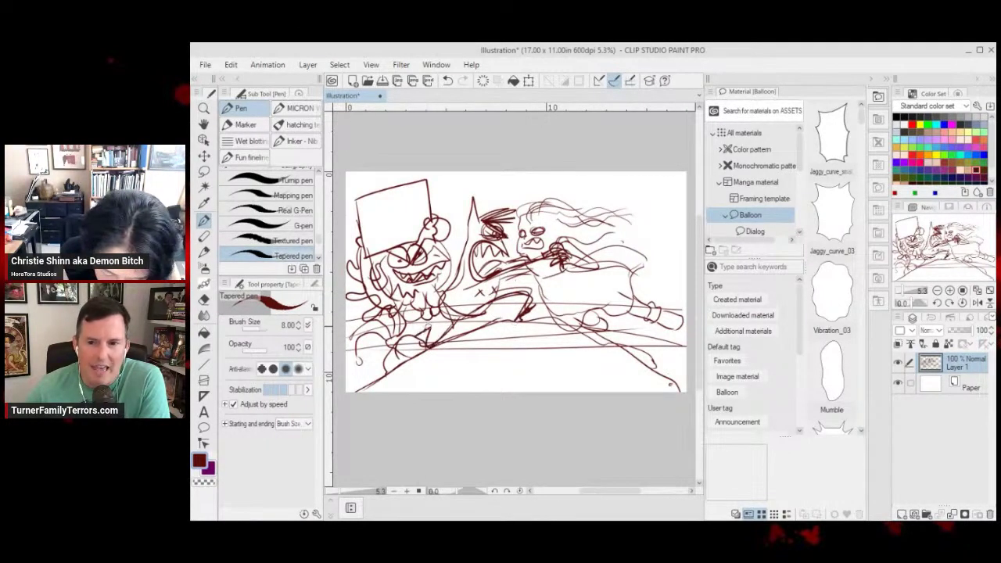
left_click_drag(438, 300, 467, 317)
left_click_drag(440, 300, 480, 318)
mouse_move(440, 301)
left_mouse_down()
mouse_move(460, 315)
mouse_move(499, 296)
mouse_move(441, 310)
mouse_move(437, 322)
mouse_move(458, 277)
left_mouse_up()
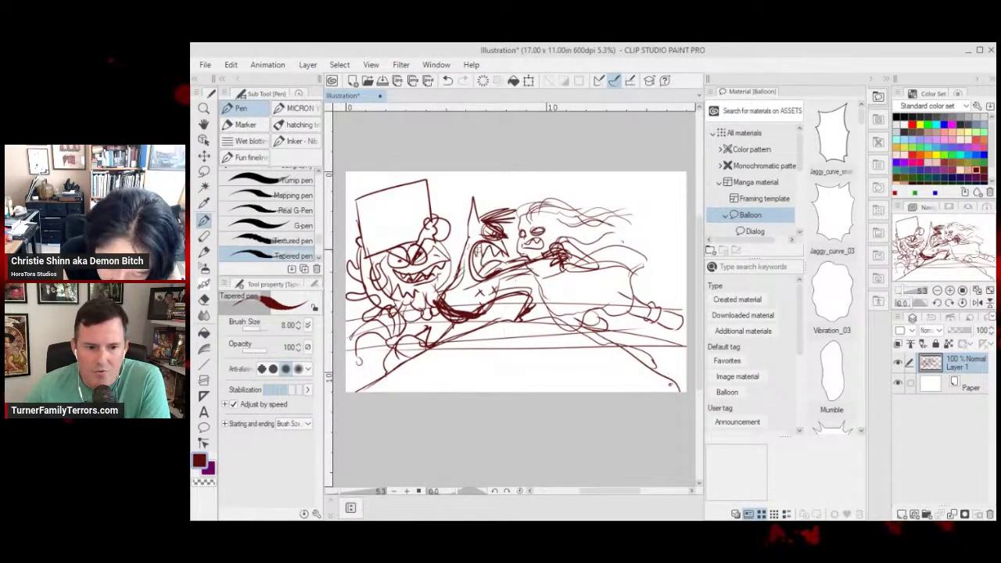
left_click_drag(477, 249, 487, 269)
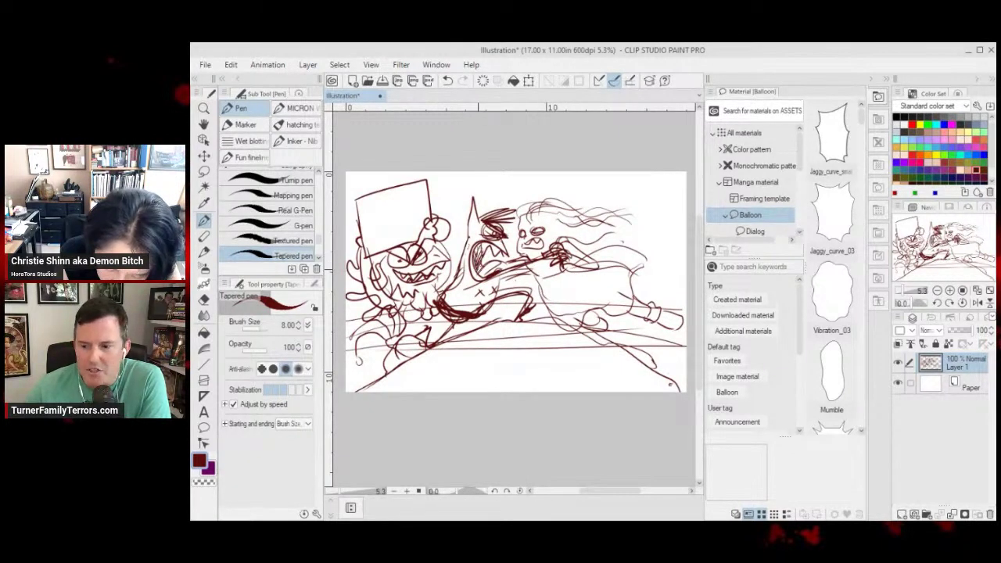
Step: Add more flowing strands to the long-haired figure's hair and loop a rounded topknot above the head
mouse_move(560, 226)
left_mouse_down()
mouse_move(623, 222)
mouse_move(555, 235)
mouse_move(559, 243)
mouse_move(558, 222)
mouse_move(596, 206)
mouse_move(561, 205)
left_mouse_up()
left_click_drag(578, 242, 659, 216)
left_click_drag(568, 249, 640, 230)
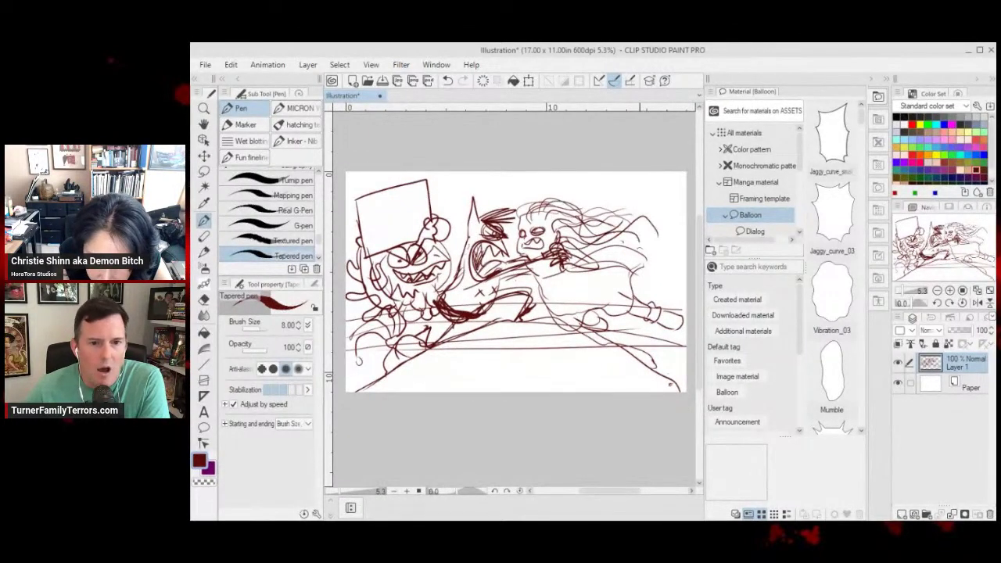
left_click_drag(513, 219, 530, 202)
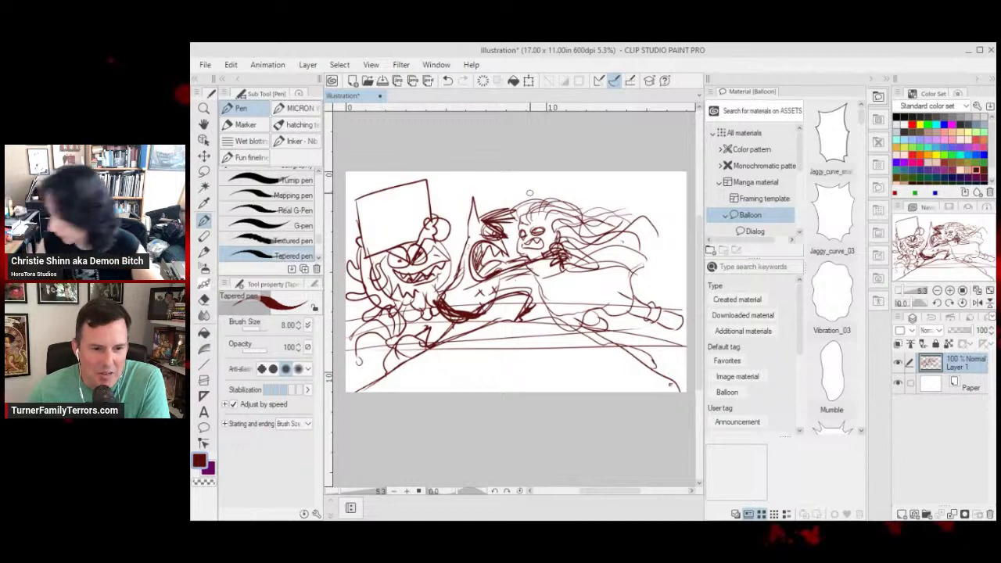
mouse_move(531, 211)
left_mouse_down()
mouse_move(613, 236)
mouse_move(574, 185)
mouse_move(623, 250)
left_mouse_up()
left_click_drag(574, 224, 640, 249)
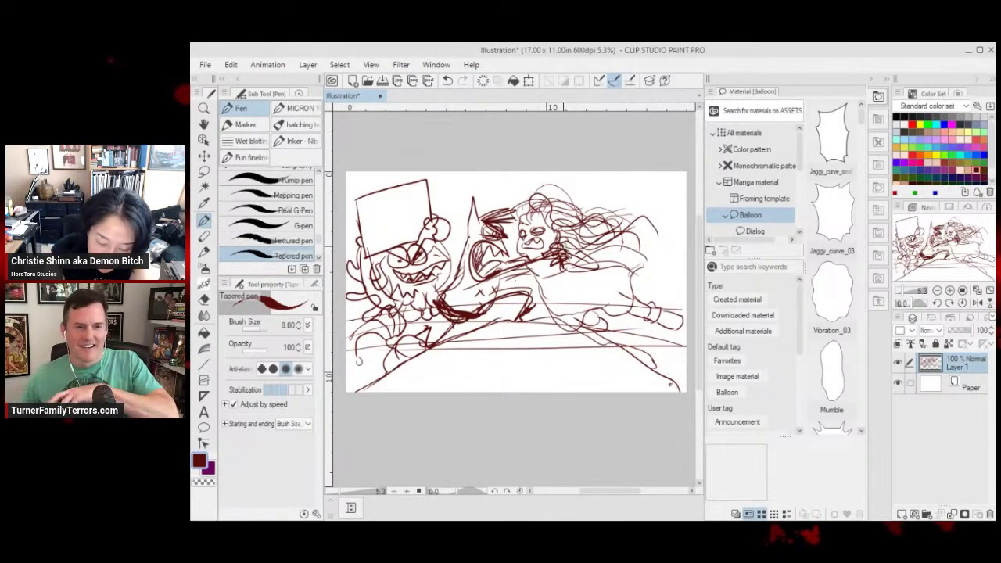
Step: Sketch the long-haired figure's torso and a billowing, scalloped cape trailing behind down to the knee and leg
mouse_move(531, 271)
left_mouse_down()
mouse_move(543, 293)
mouse_move(605, 267)
left_mouse_up()
mouse_move(552, 297)
left_mouse_down()
mouse_move(590, 324)
mouse_move(608, 313)
left_mouse_up()
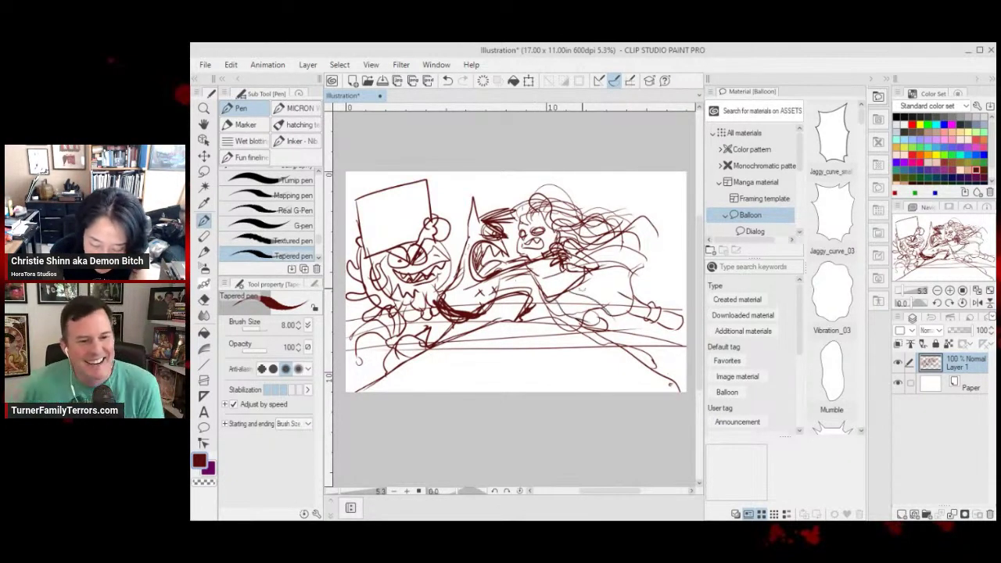
mouse_move(577, 280)
left_mouse_down()
mouse_move(626, 308)
mouse_move(662, 249)
mouse_move(638, 274)
left_mouse_up()
mouse_move(647, 269)
left_mouse_down()
mouse_move(621, 317)
mouse_move(623, 303)
mouse_move(629, 315)
left_mouse_up()
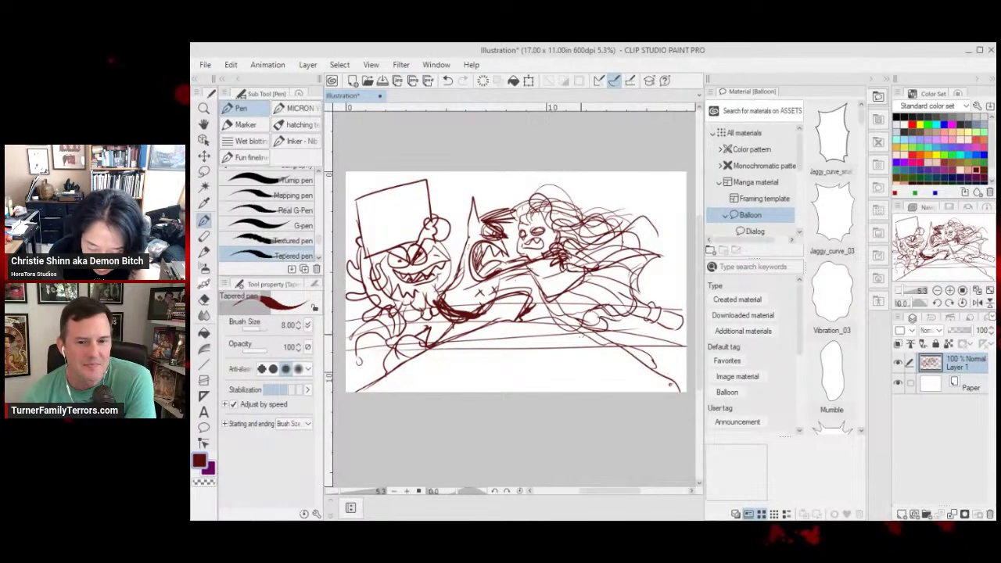
mouse_move(543, 302)
left_mouse_down()
mouse_move(579, 330)
mouse_move(596, 306)
left_mouse_up()
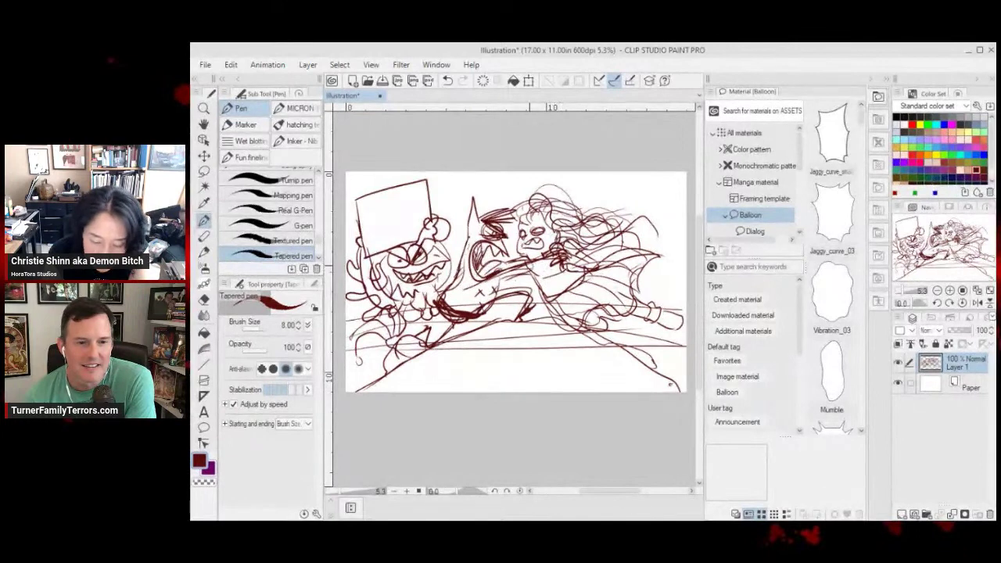
left_click_drag(532, 276, 512, 267)
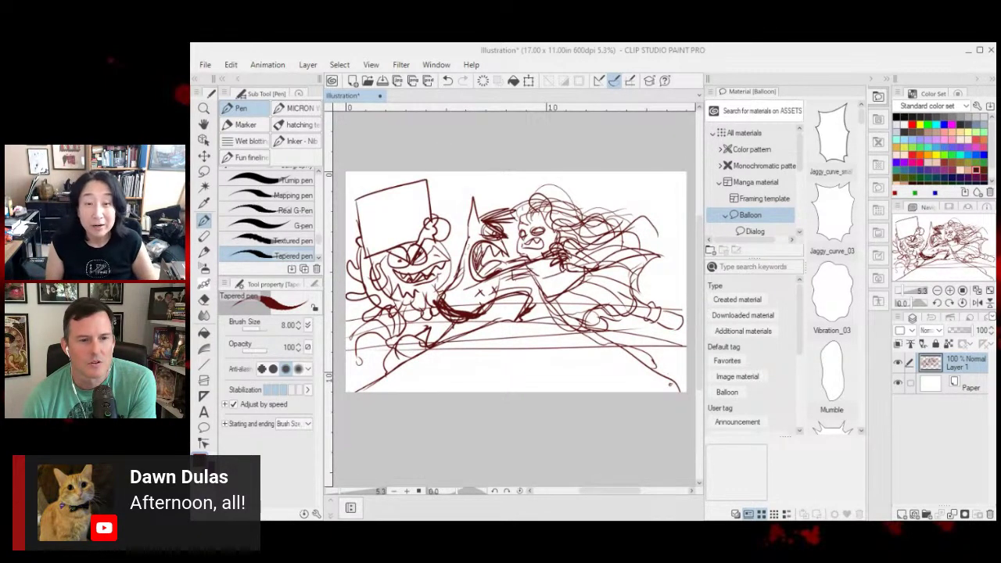
Step: Draw perspective lines fanning across the ground plane from beneath the figures towards the canvas's lower edge
left_click(590, 318)
mouse_move(523, 319)
left_mouse_down()
mouse_move(482, 359)
mouse_move(477, 385)
mouse_move(529, 369)
left_mouse_up()
mouse_move(552, 327)
left_mouse_down()
mouse_move(558, 361)
mouse_move(577, 324)
mouse_move(613, 352)
left_mouse_up()
left_click_drag(565, 313, 583, 312)
left_click_drag(610, 352, 672, 389)
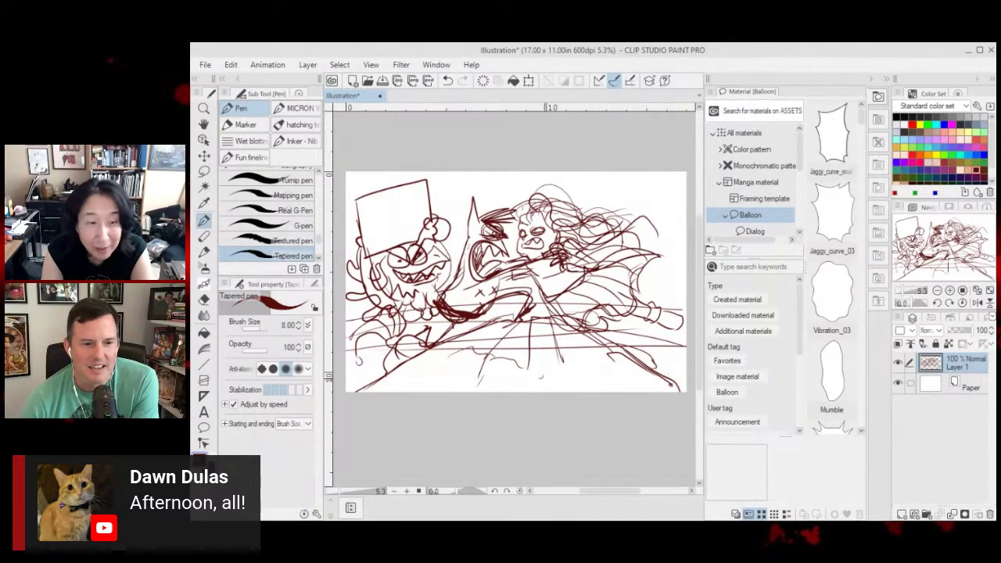
Step: Sketch jagged broken edges in the middle of the ground and fill its front with more radiating lines
left_click_drag(538, 361, 575, 366)
left_click_drag(572, 364, 577, 392)
mouse_move(540, 363)
left_mouse_down()
mouse_move(538, 391)
mouse_move(577, 357)
mouse_move(597, 382)
left_mouse_up()
left_click_drag(581, 344, 629, 380)
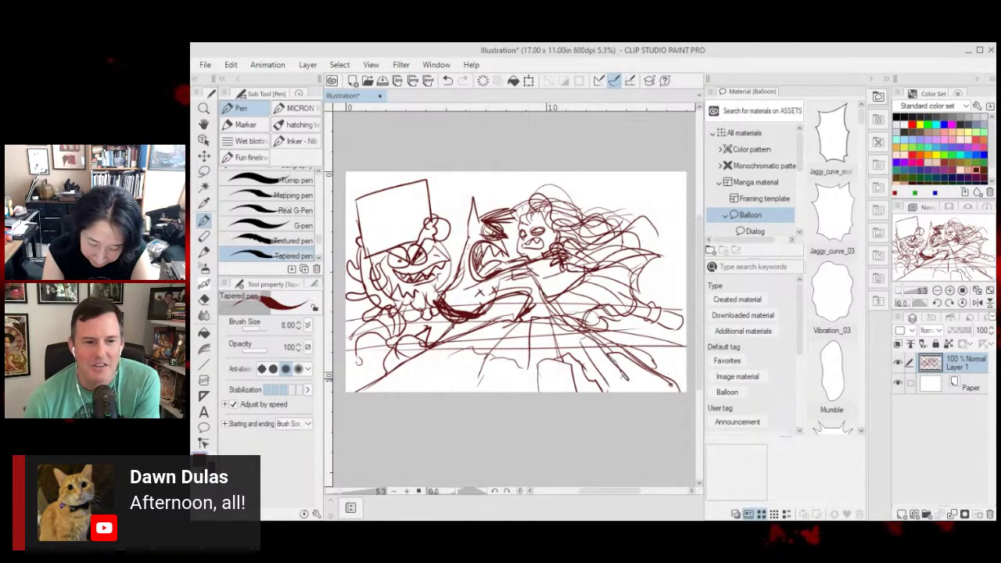
mouse_move(512, 374)
left_mouse_down()
mouse_move(532, 365)
mouse_move(531, 391)
mouse_move(499, 391)
left_mouse_up()
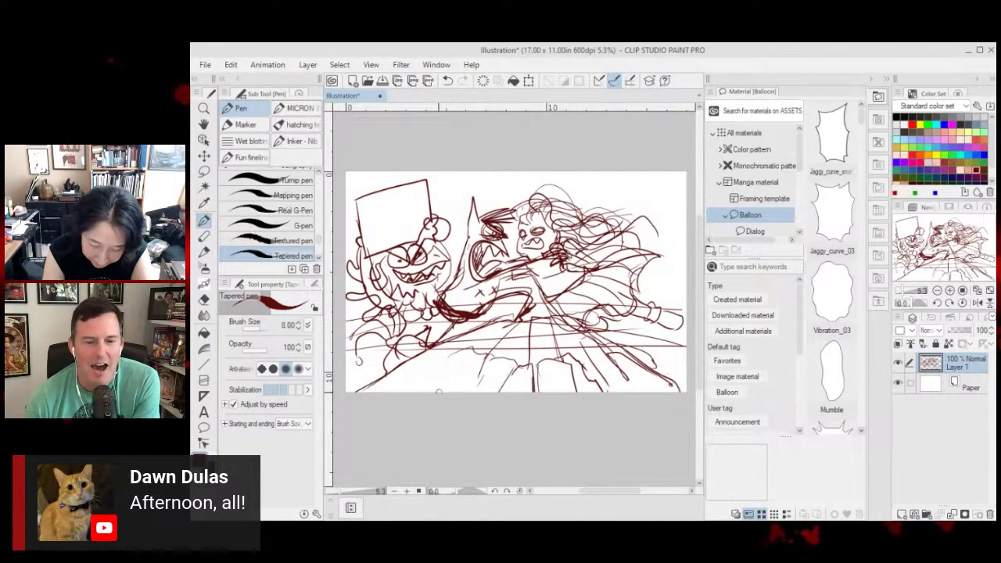
mouse_move(480, 352)
left_mouse_down()
mouse_move(438, 393)
mouse_move(482, 391)
left_mouse_up()
left_click_drag(457, 339, 399, 392)
Step: Add detail strokes to the long-haired figure's trailing foot and knee, and give the face an angry look
mouse_move(662, 316)
left_mouse_down()
mouse_move(679, 327)
mouse_move(674, 301)
mouse_move(682, 308)
mouse_move(666, 319)
mouse_move(679, 321)
left_mouse_up()
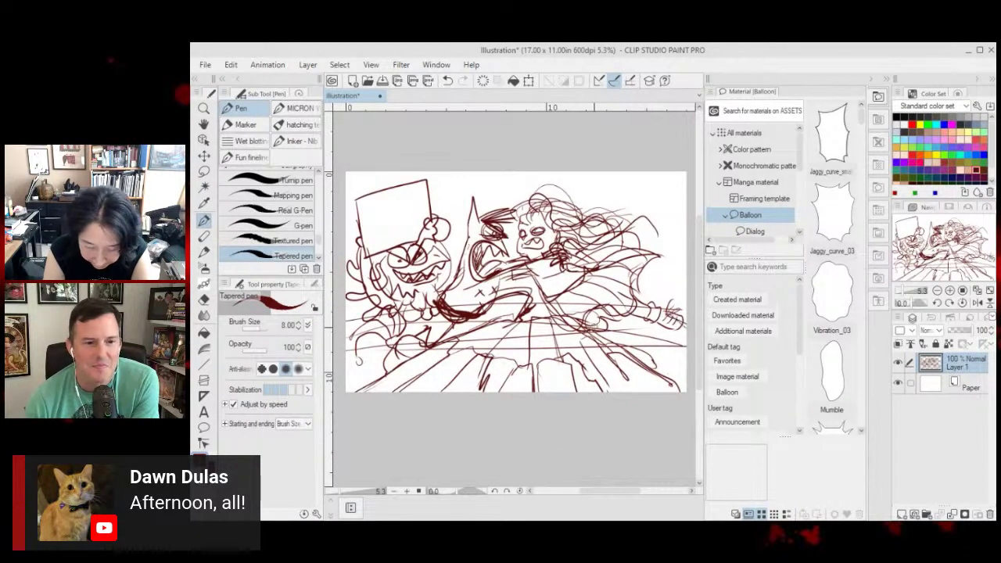
mouse_move(608, 318)
left_mouse_down()
mouse_move(598, 327)
mouse_move(603, 319)
left_mouse_up()
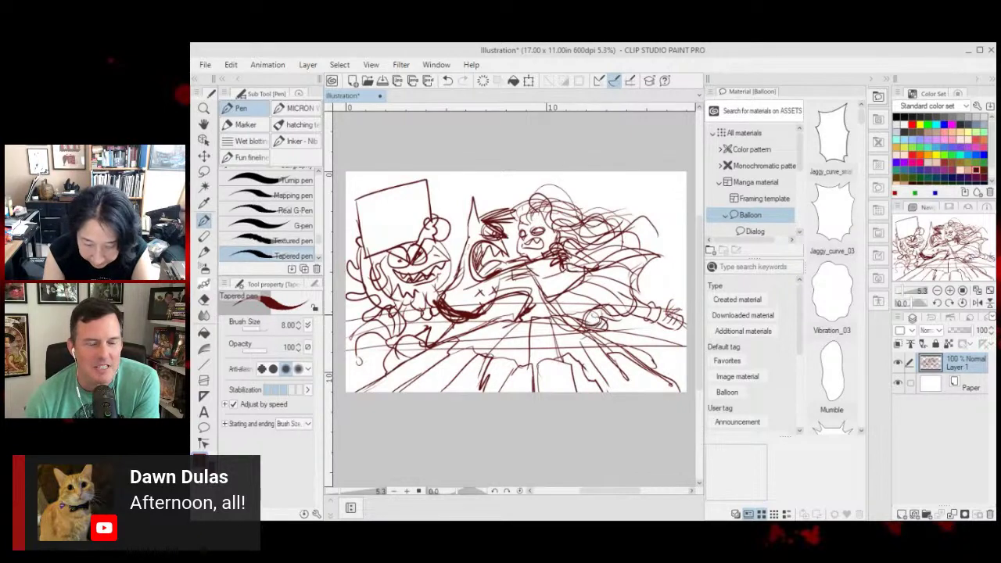
left_click_drag(527, 244, 535, 244)
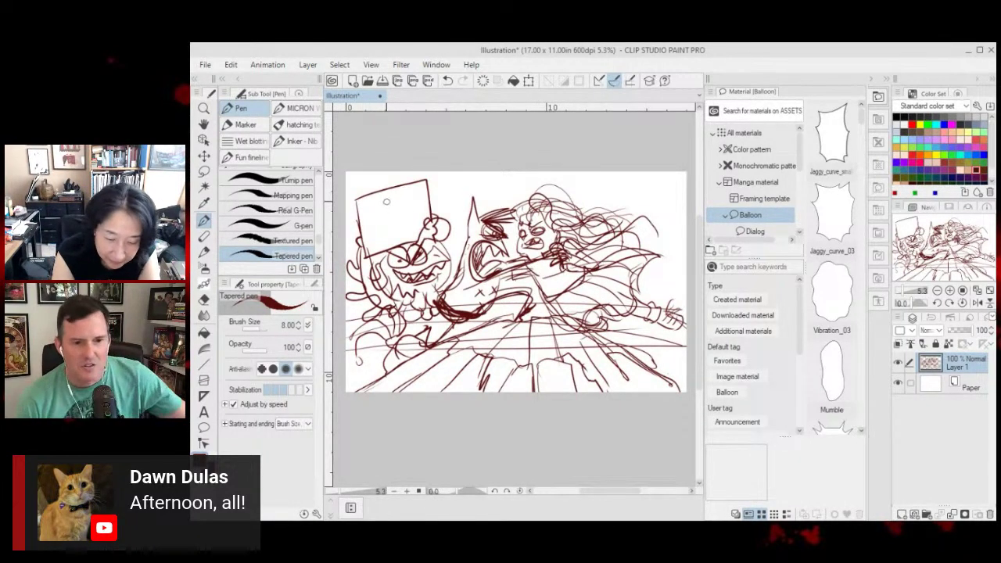
Step: Draw a bold number 4 on the square sign held above the grinning figure and thicken its strokes
mouse_move(386, 202)
left_mouse_down()
mouse_move(409, 208)
mouse_move(398, 197)
mouse_move(399, 230)
mouse_move(382, 200)
mouse_move(406, 209)
mouse_move(398, 196)
mouse_move(397, 241)
left_mouse_up()
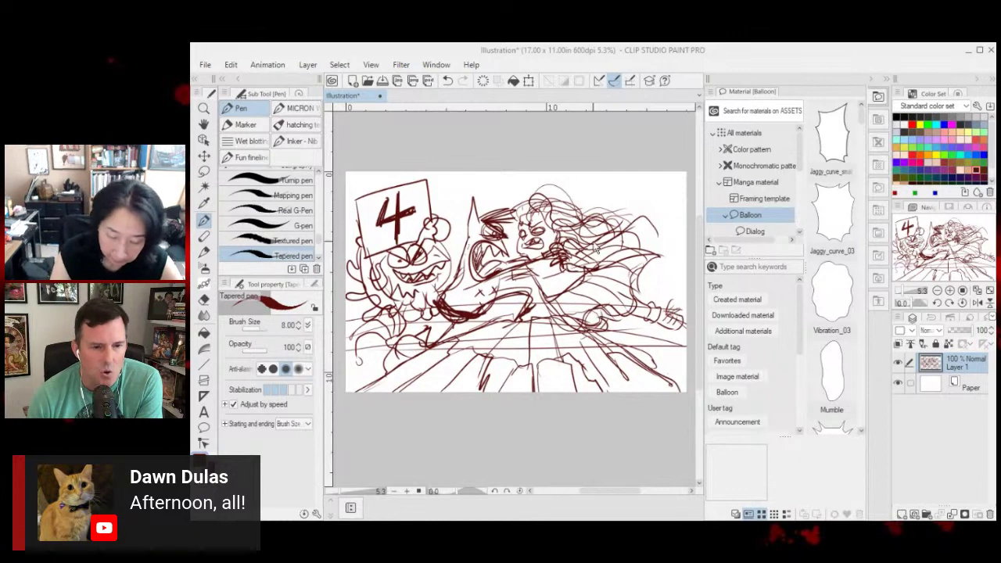
mouse_move(391, 197)
left_mouse_down()
mouse_move(370, 227)
mouse_move(378, 218)
mouse_move(391, 224)
left_mouse_up()
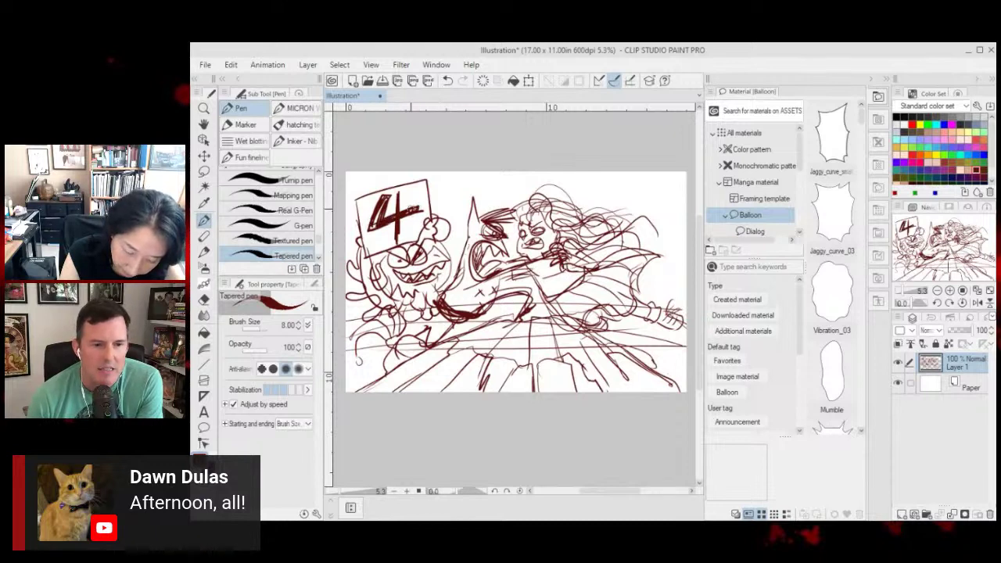
left_click_drag(400, 195, 400, 233)
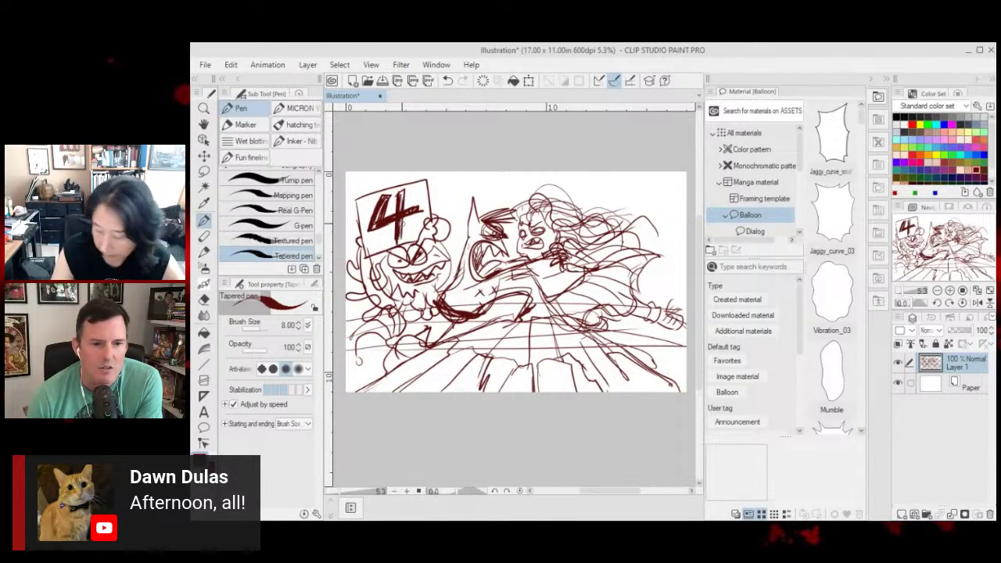
Step: Fade the rough sketch layer to 38% opacity and lock it, with a new empty layer above for inking
left_click(961, 331)
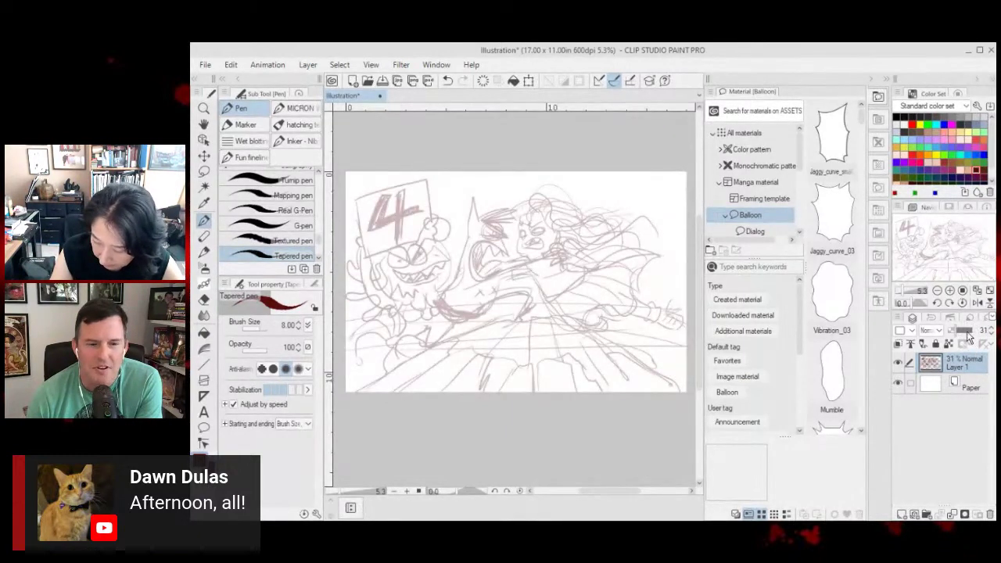
left_click_drag(972, 337, 959, 332)
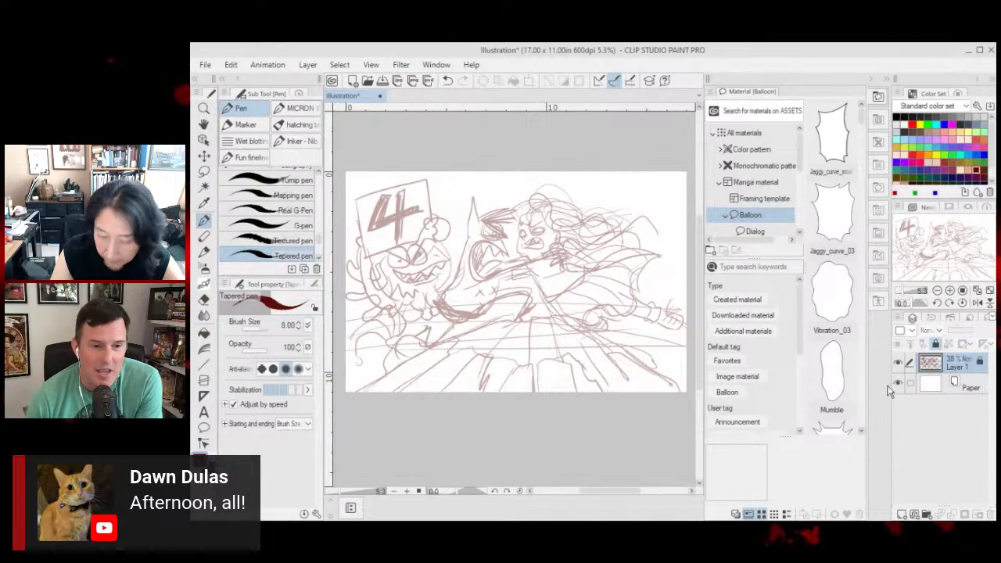
left_click(902, 513)
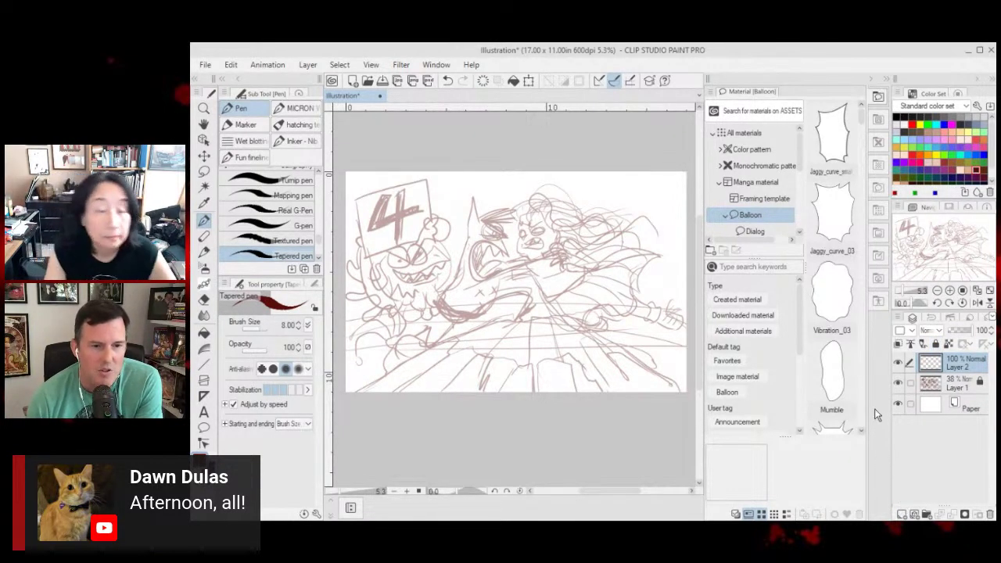
Step: Zoom in on the sign-holding figure and choose the Fun fineliner 1 pen with black as the drawing color
key("slash")
left_click_drag(435, 260, 537, 315)
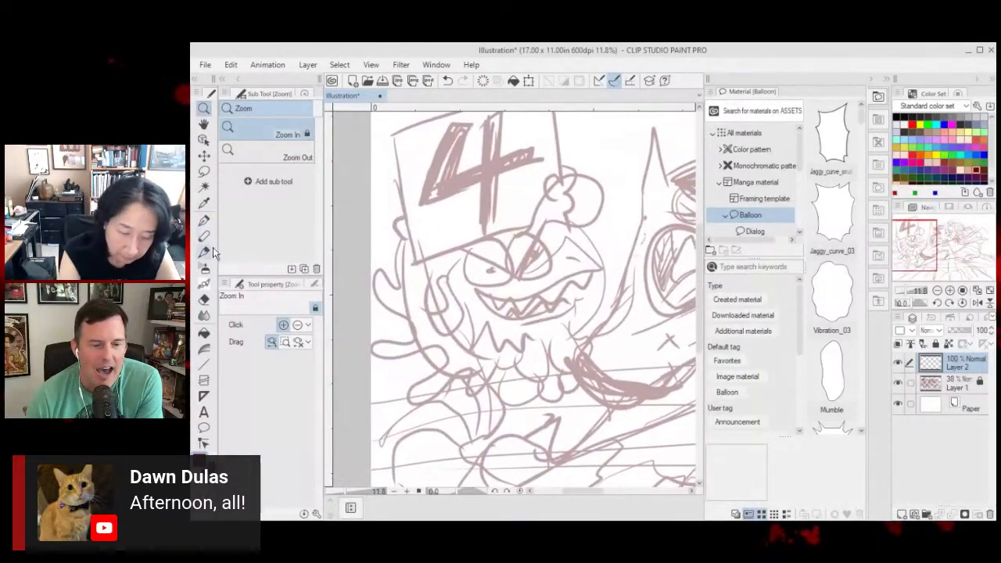
left_click(203, 220)
left_click(252, 125)
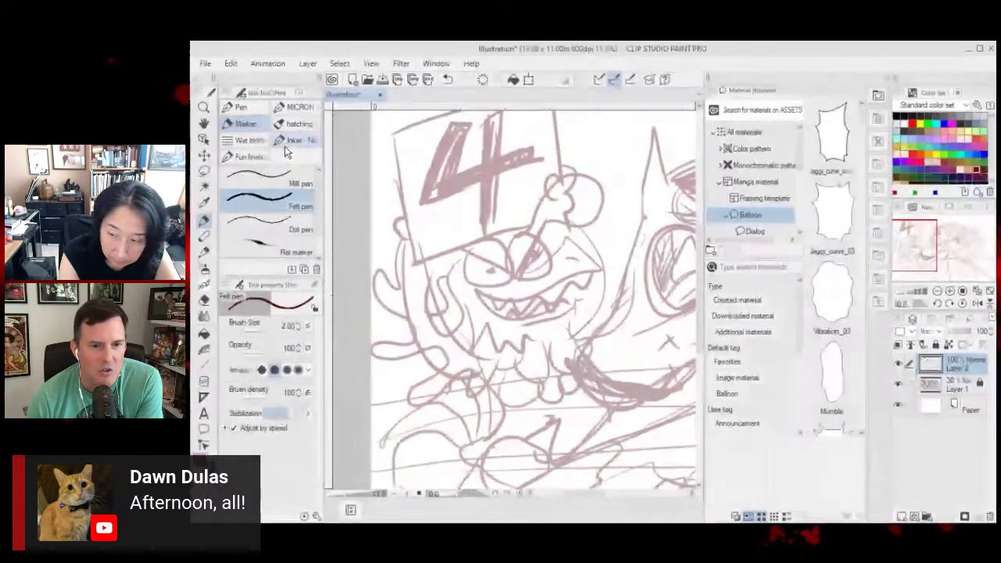
left_click(298, 141)
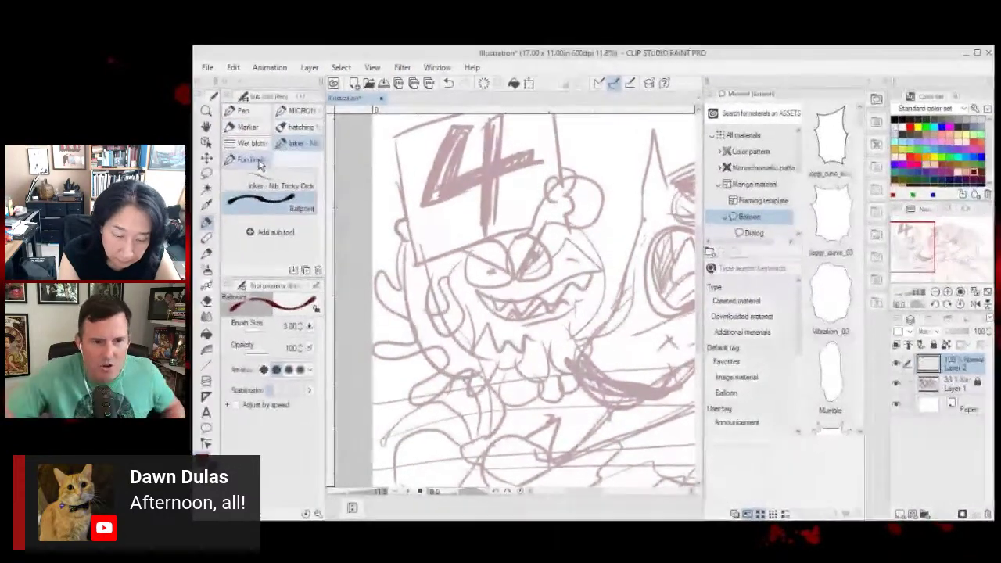
left_click(249, 159)
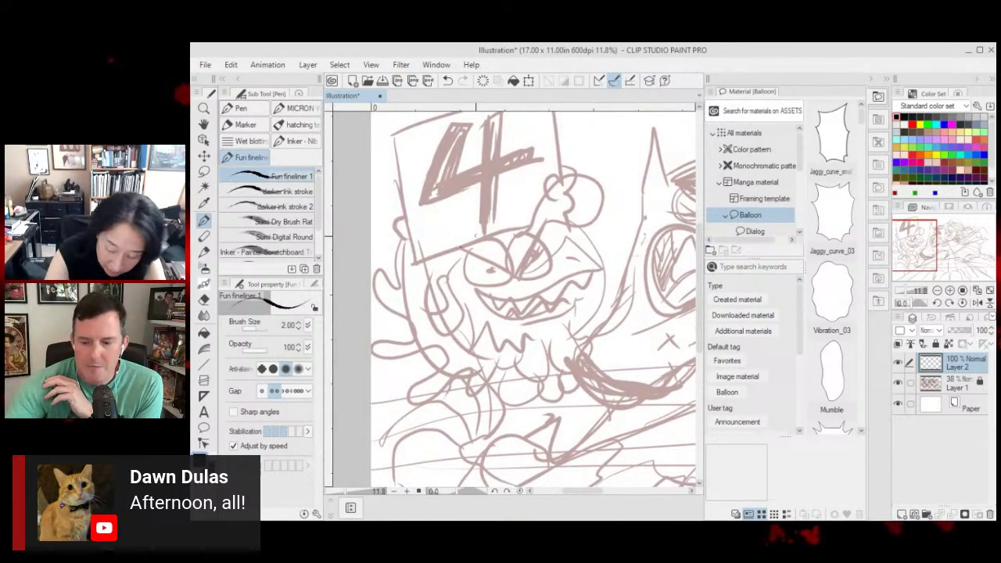
Step: Try Fun fineliner 1 at brush size 6.00 with a stroke along the sign-holding figure's brow, and undo it
key("bracketright")
key("bracketright")
key("bracketright")
key("bracketright")
left_click_drag(460, 246, 521, 275)
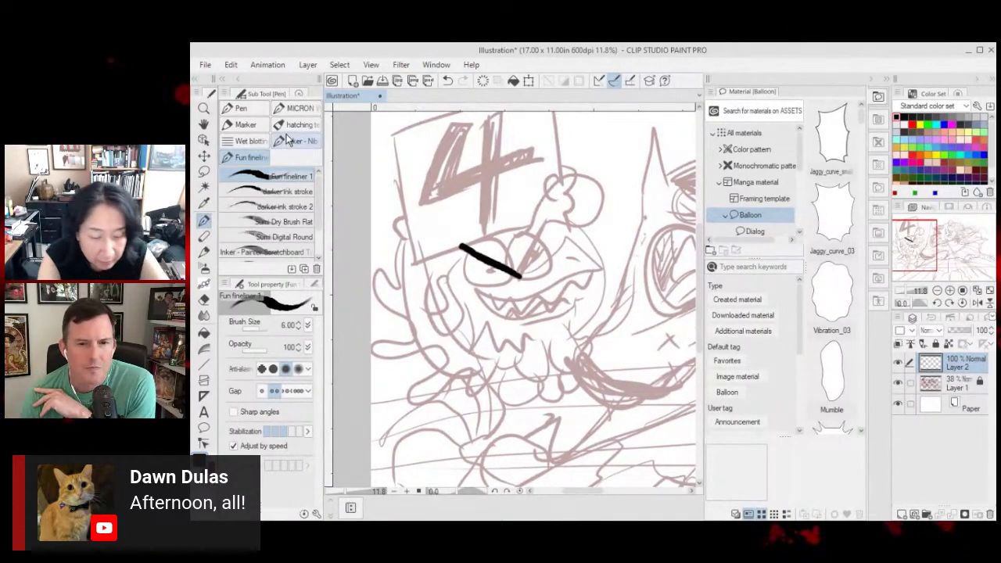
key("ctrl+z")
Step: Try the rough-edged ぼさぼさ線 brush at size 20.00 with a stroke over the sign-holding figure's eye, and undo it
left_click(242, 111)
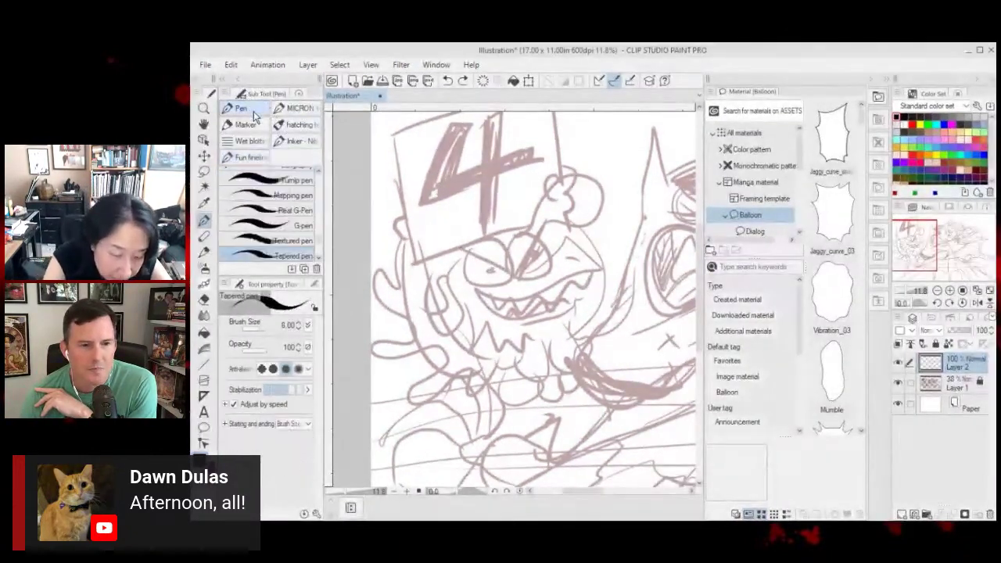
left_click(256, 141)
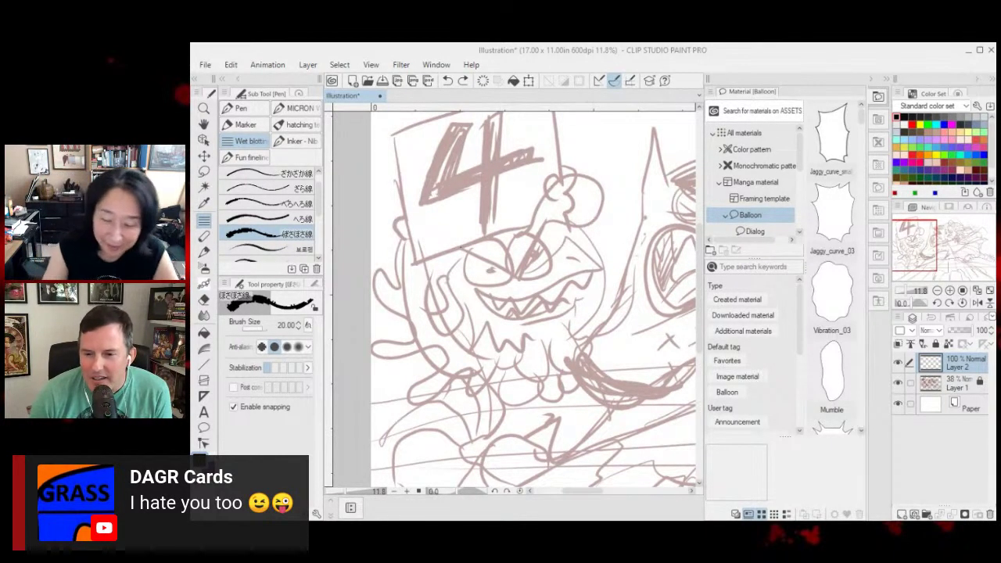
left_click_drag(516, 252, 463, 247)
key("ctrl+z")
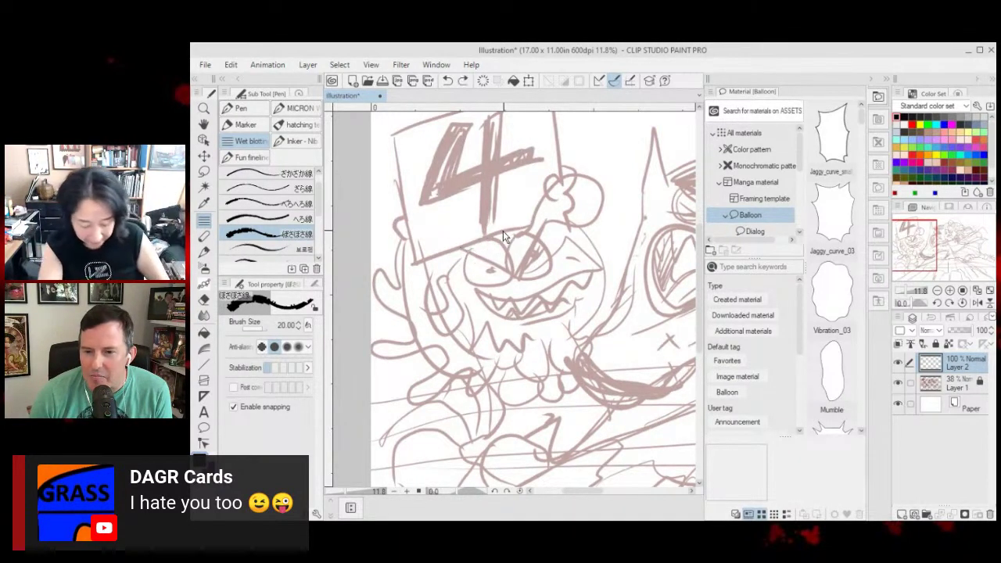
Step: Reduce the brush size to 6.00 and ink the sign-holding figure's left eye with its pupil and slanted angry brow
key("[")
key("[")
key("[")
key("bracketleft")
key("bracketleft")
key("bracketleft")
key("bracketleft")
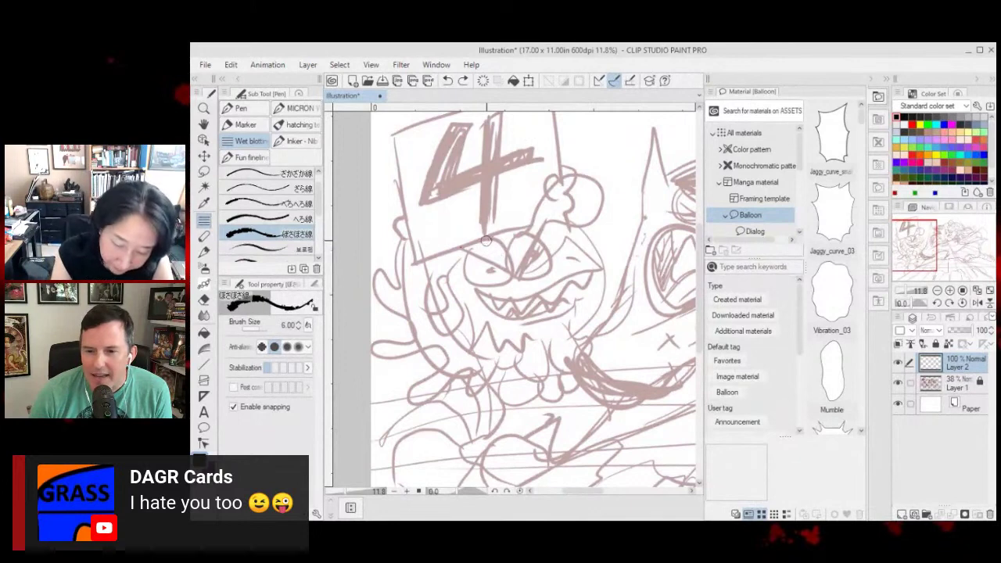
mouse_move(485, 238)
left_mouse_down()
mouse_move(466, 279)
mouse_move(486, 285)
mouse_move(512, 272)
left_mouse_up()
mouse_move(497, 234)
left_mouse_down()
mouse_move(462, 270)
mouse_move(515, 264)
left_mouse_up()
mouse_move(455, 241)
left_mouse_down()
mouse_move(516, 272)
mouse_move(493, 268)
left_mouse_up()
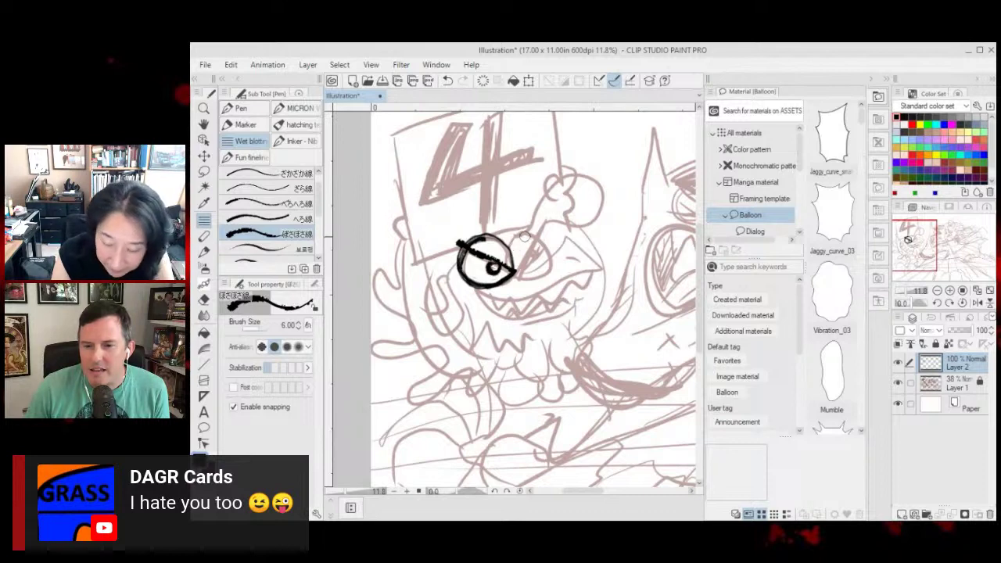
Step: Ink the figure's right eye with its slanted brow, and thicken both brow strokes
mouse_move(522, 237)
left_mouse_down()
mouse_move(509, 247)
mouse_move(557, 249)
mouse_move(515, 258)
left_mouse_up()
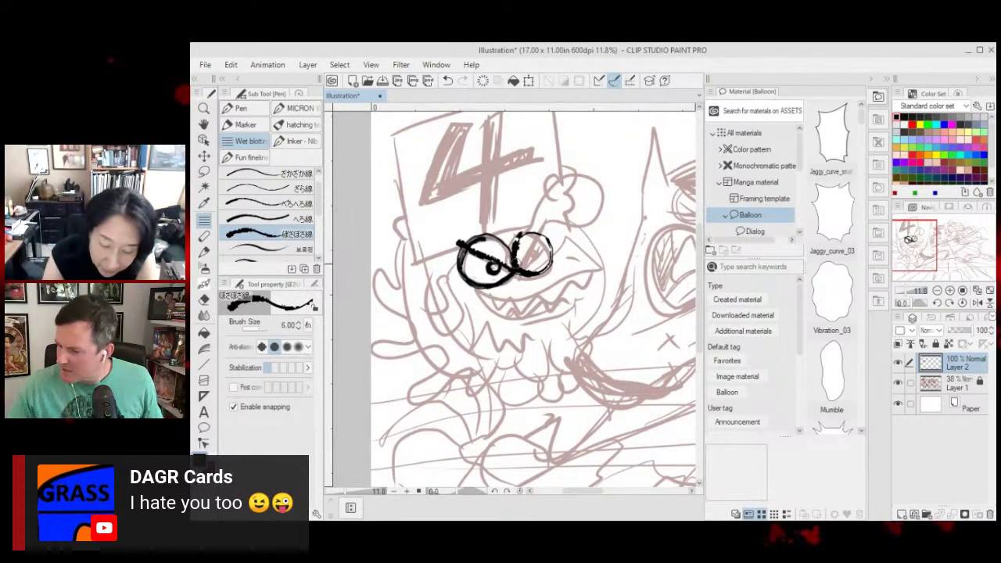
mouse_move(538, 274)
left_mouse_down()
mouse_move(522, 235)
mouse_move(519, 272)
left_mouse_up()
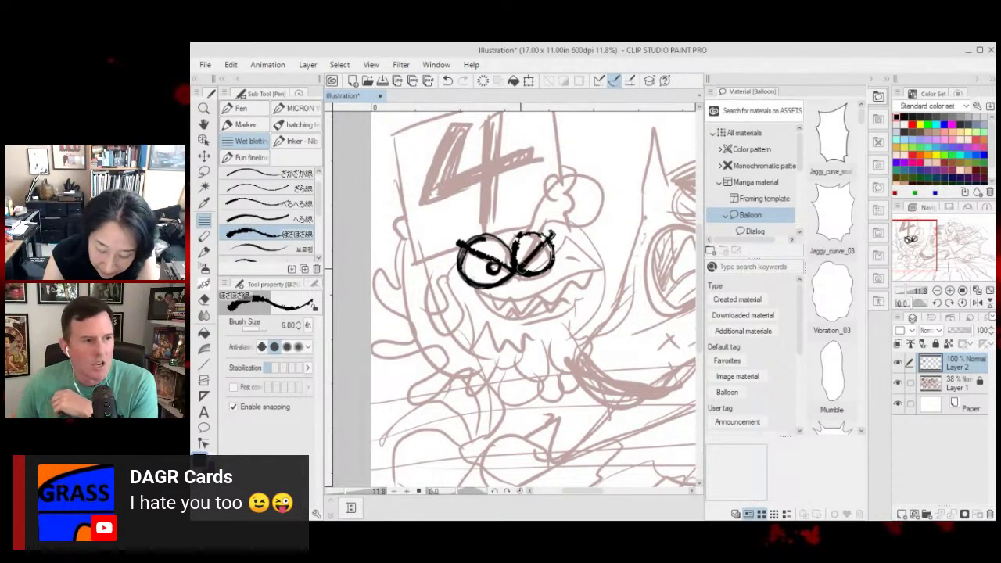
left_click_drag(558, 234, 523, 271)
left_click_drag(455, 238, 486, 254)
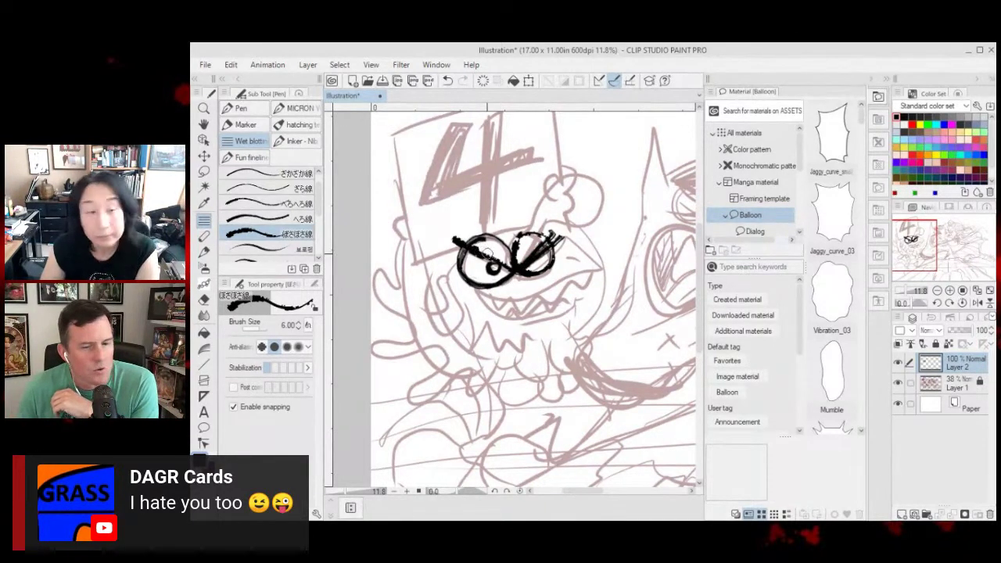
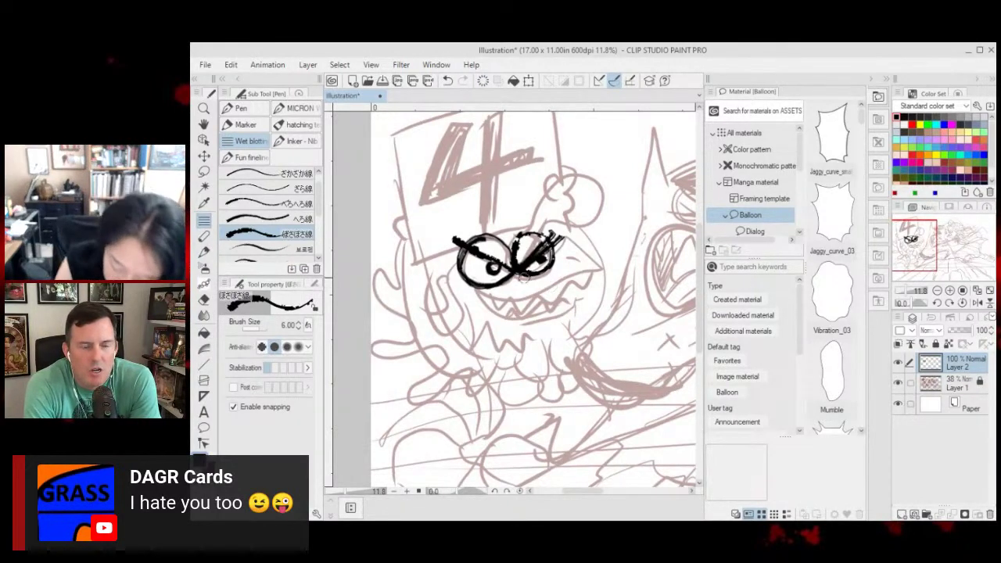
Step: Ink the figure's snout and grinning jagged-toothed mouth, plus the top of the head with its rounded bulge
mouse_move(522, 275)
left_mouse_down()
mouse_move(579, 238)
mouse_move(614, 268)
mouse_move(589, 266)
mouse_move(508, 300)
mouse_move(472, 286)
mouse_move(477, 301)
mouse_move(516, 320)
mouse_move(598, 292)
mouse_move(582, 311)
mouse_move(530, 331)
mouse_move(513, 324)
mouse_move(509, 334)
mouse_move(518, 319)
mouse_move(468, 303)
mouse_move(592, 281)
mouse_move(597, 263)
mouse_move(576, 302)
mouse_move(491, 324)
left_mouse_up()
left_click_drag(547, 301, 568, 307)
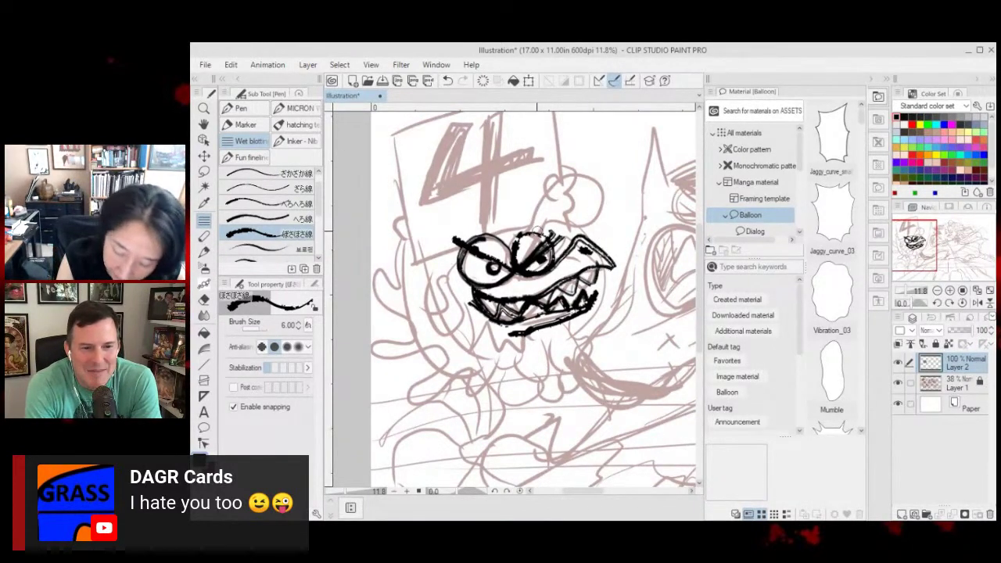
mouse_move(538, 236)
left_mouse_down()
mouse_move(591, 220)
mouse_move(593, 181)
mouse_move(549, 187)
mouse_move(534, 216)
mouse_move(422, 260)
left_mouse_up()
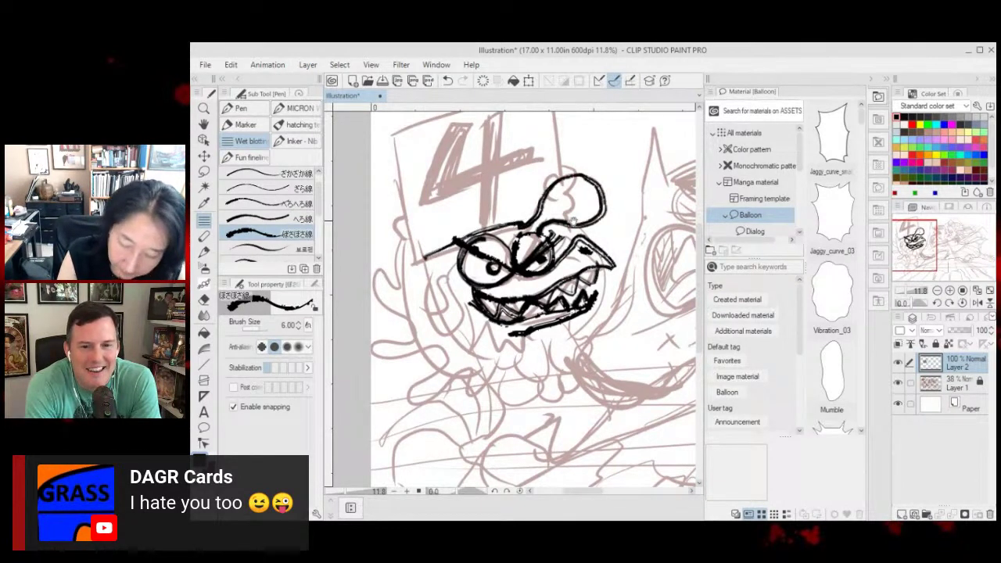
left_click_drag(574, 221, 595, 290)
Step: Ink the fingers gripping the sign's left edge and the lower-left corner of the sign
mouse_move(413, 205)
left_mouse_down()
mouse_move(441, 322)
mouse_move(440, 296)
mouse_move(426, 301)
mouse_move(431, 266)
left_mouse_up()
key("ctrl+z")
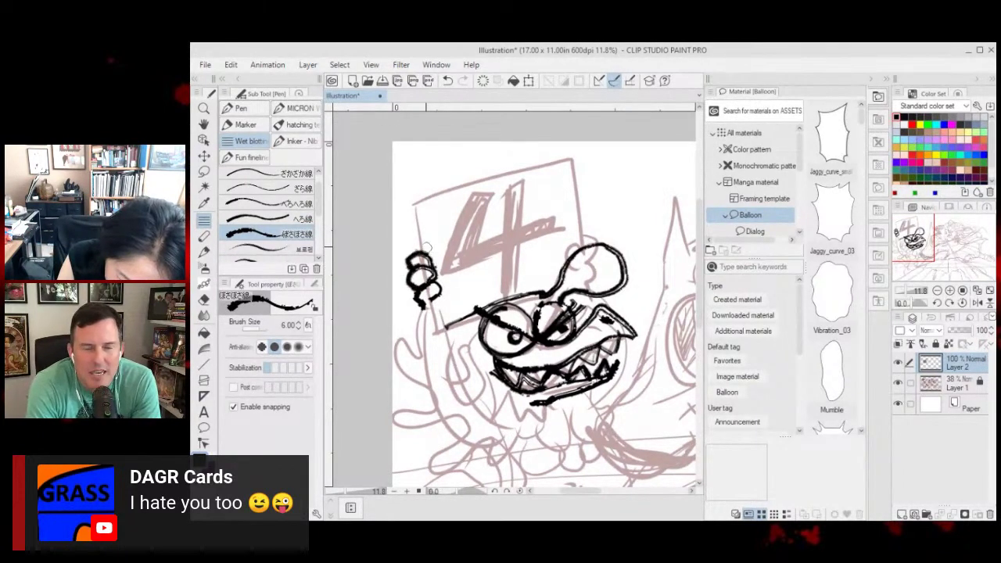
left_click_drag(436, 333, 480, 313)
Step: Ink the large number 4 on the sign and fill its strokes solid black
mouse_move(479, 191)
left_mouse_down()
mouse_move(450, 273)
mouse_move(530, 228)
left_mouse_up()
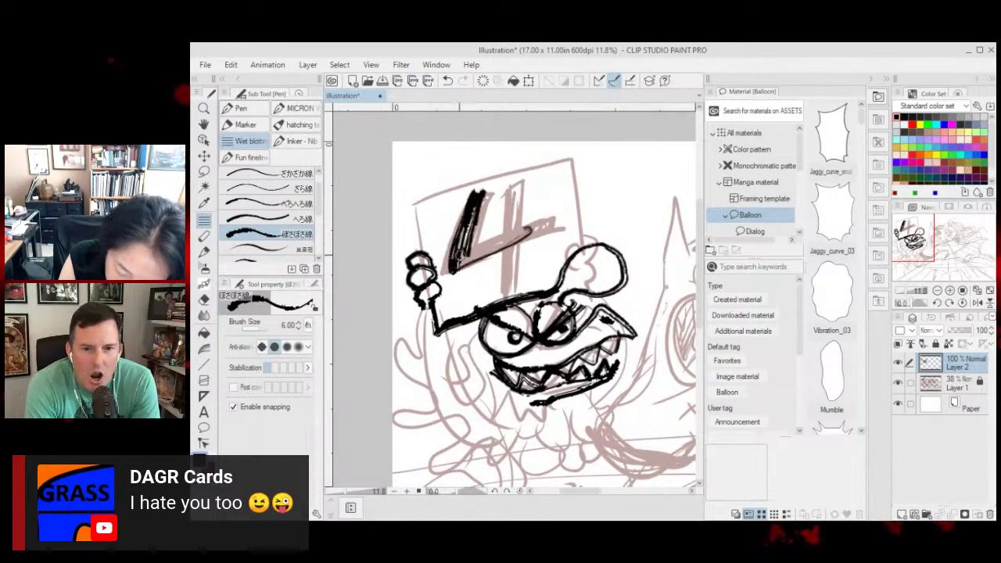
mouse_move(462, 258)
left_mouse_down()
mouse_move(558, 221)
mouse_move(453, 263)
left_mouse_up()
mouse_move(487, 191)
left_mouse_down()
mouse_move(470, 247)
mouse_move(505, 283)
mouse_move(501, 274)
mouse_move(504, 297)
left_mouse_up()
left_click_drag(513, 208, 504, 295)
mouse_move(517, 191)
left_mouse_down()
mouse_move(509, 291)
mouse_move(514, 283)
left_mouse_up()
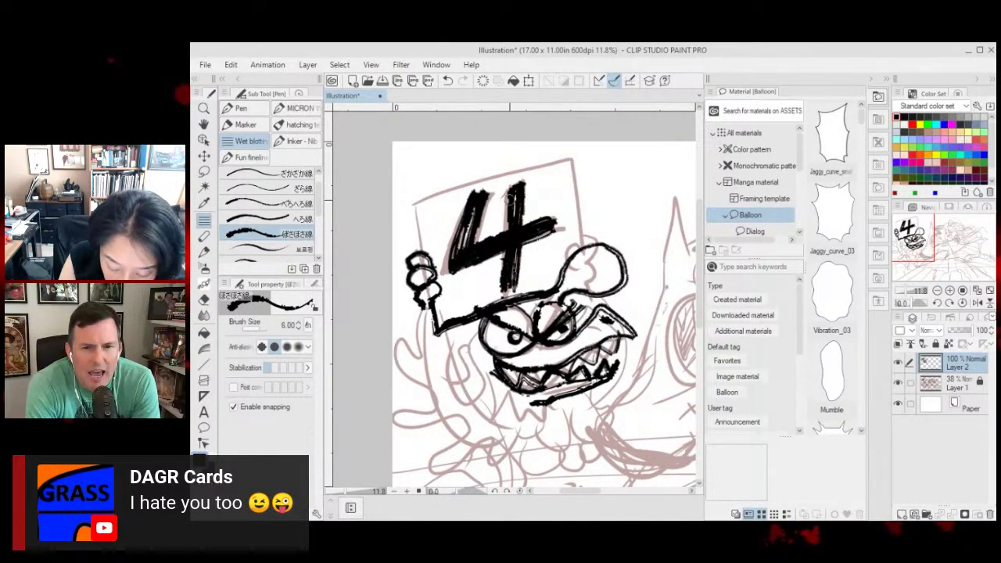
left_click_drag(510, 196, 501, 280)
Step: Try inking the sign's side and top edges with the first finger on the right edge, and undo the strokes
mouse_move(423, 249)
left_mouse_down()
mouse_move(412, 199)
mouse_move(568, 157)
mouse_move(580, 239)
mouse_move(587, 230)
left_mouse_up()
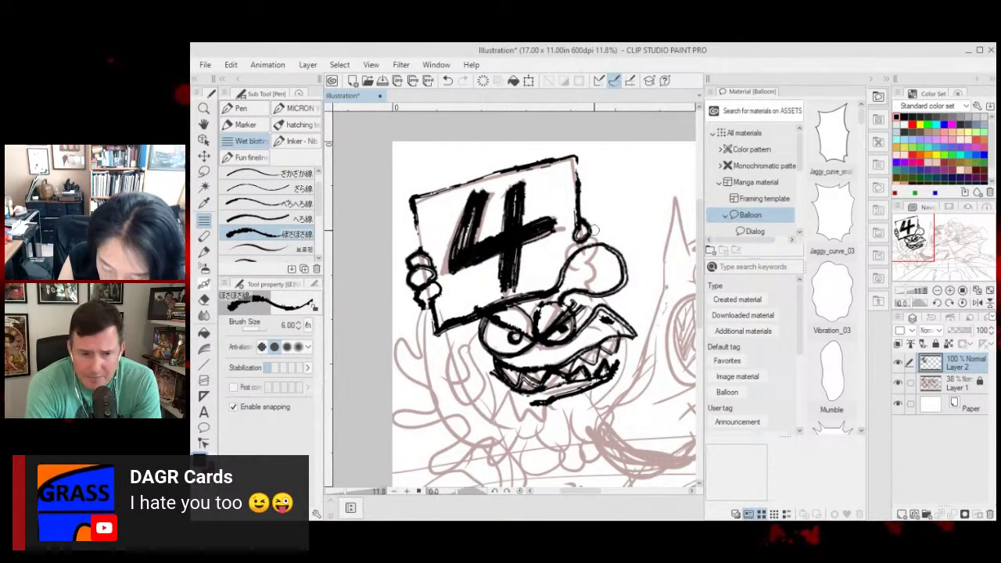
key("ctrl+z")
key("ctrl+z")
key("ctrl+z")
key("ctrl+z")
Step: Ink the sign's border and the fingers gripping its right edge, and add a small squiggle above the head
mouse_move(422, 257)
left_mouse_down()
mouse_move(410, 200)
mouse_move(578, 156)
mouse_move(582, 205)
mouse_move(568, 229)
mouse_move(587, 208)
mouse_move(597, 240)
mouse_move(593, 217)
mouse_move(596, 227)
left_mouse_up()
mouse_move(576, 231)
left_mouse_down()
mouse_move(589, 244)
mouse_move(596, 225)
left_mouse_up()
left_click_drag(585, 239, 600, 227)
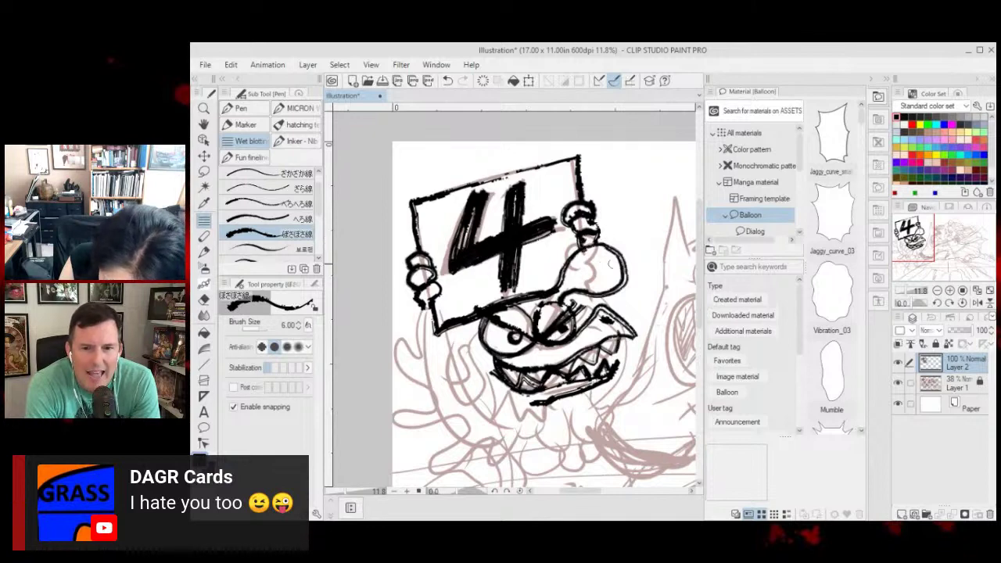
left_click_drag(544, 290, 548, 258)
left_click_drag(542, 318, 559, 259)
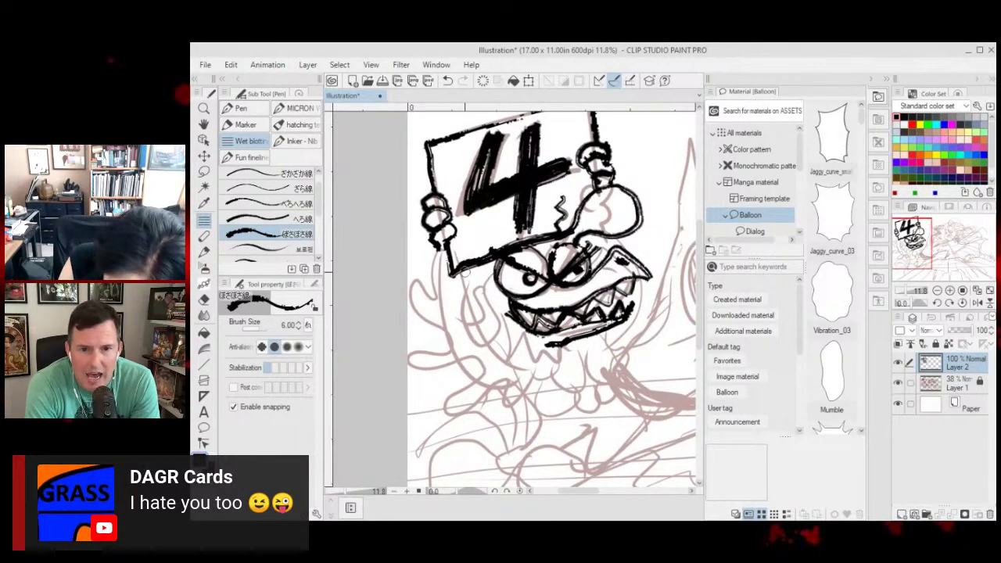
Step: Ink the figure's left arm, the wavy tendrils beside it, and the curved outline of the head down to the jaw
left_click_drag(468, 265, 459, 295)
mouse_move(438, 244)
left_mouse_down()
mouse_move(442, 272)
mouse_move(417, 274)
left_mouse_up()
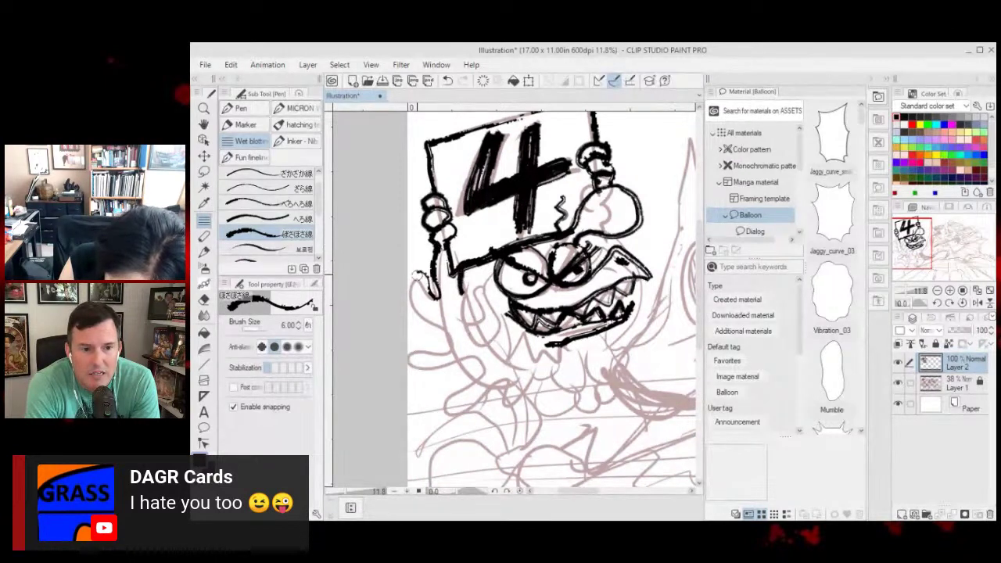
mouse_move(452, 313)
left_mouse_down()
mouse_move(441, 352)
mouse_move(411, 347)
mouse_move(407, 368)
mouse_move(469, 360)
mouse_move(473, 378)
mouse_move(492, 378)
mouse_move(499, 396)
mouse_move(481, 402)
mouse_move(540, 377)
left_mouse_up()
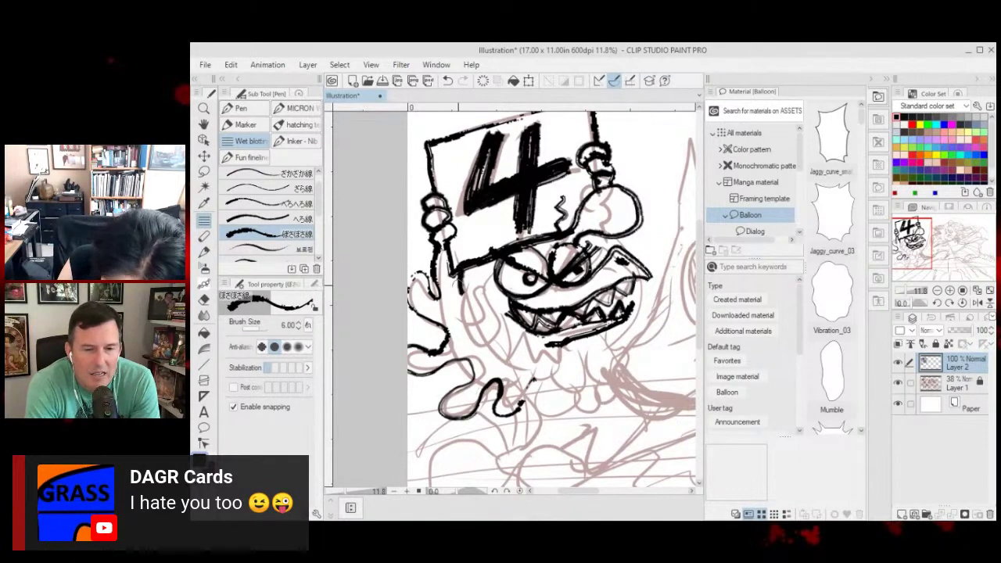
mouse_move(454, 280)
left_mouse_down()
mouse_move(505, 364)
mouse_move(540, 361)
left_mouse_up()
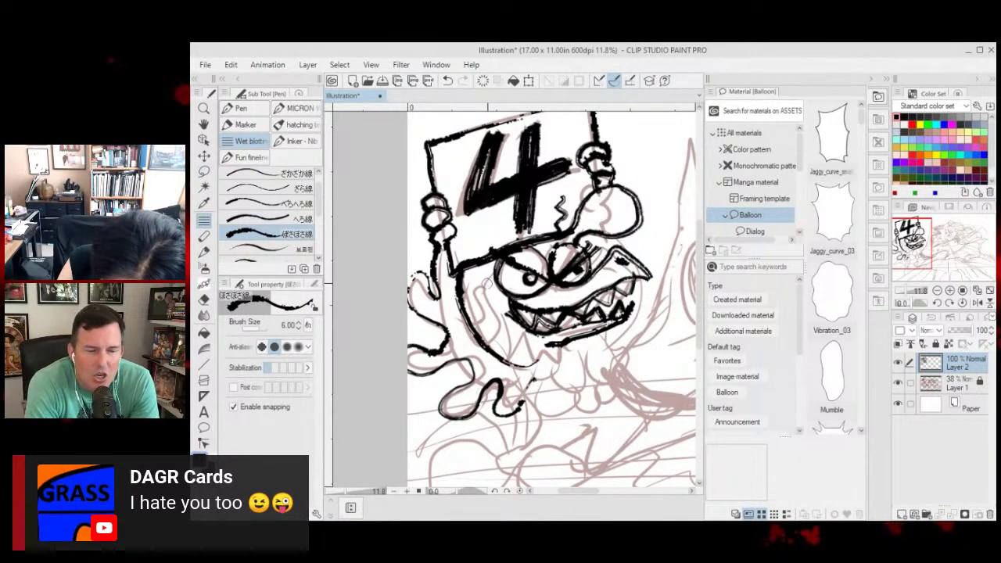
Step: Ink the creases beneath the eyes, the curved shape beside the cheek, and the pointed tufts along the jaw
mouse_move(494, 275)
left_mouse_down()
mouse_move(514, 306)
mouse_move(555, 286)
mouse_move(575, 291)
left_mouse_up()
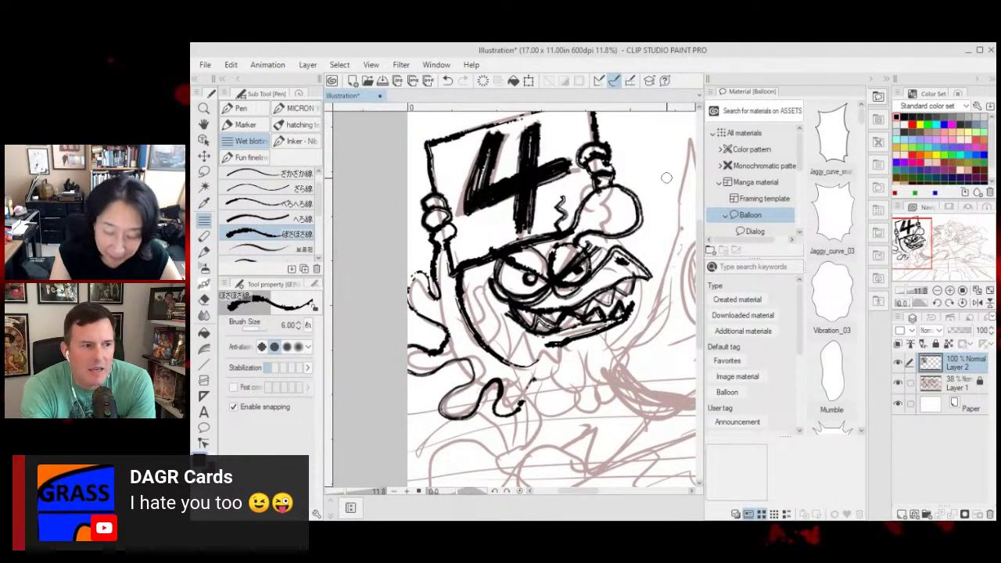
mouse_move(487, 303)
left_mouse_down()
mouse_move(495, 336)
mouse_move(481, 281)
left_mouse_up()
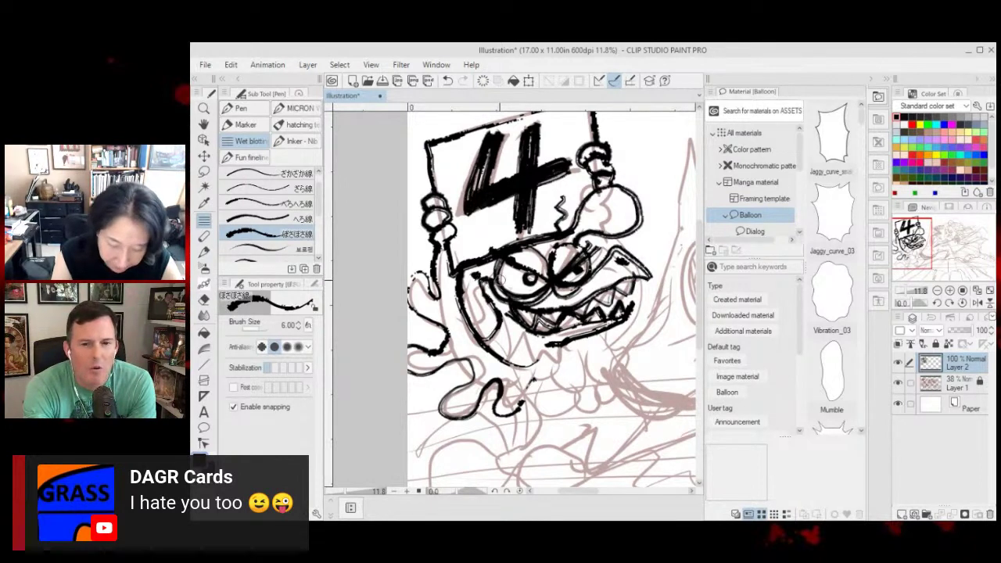
left_click(283, 249)
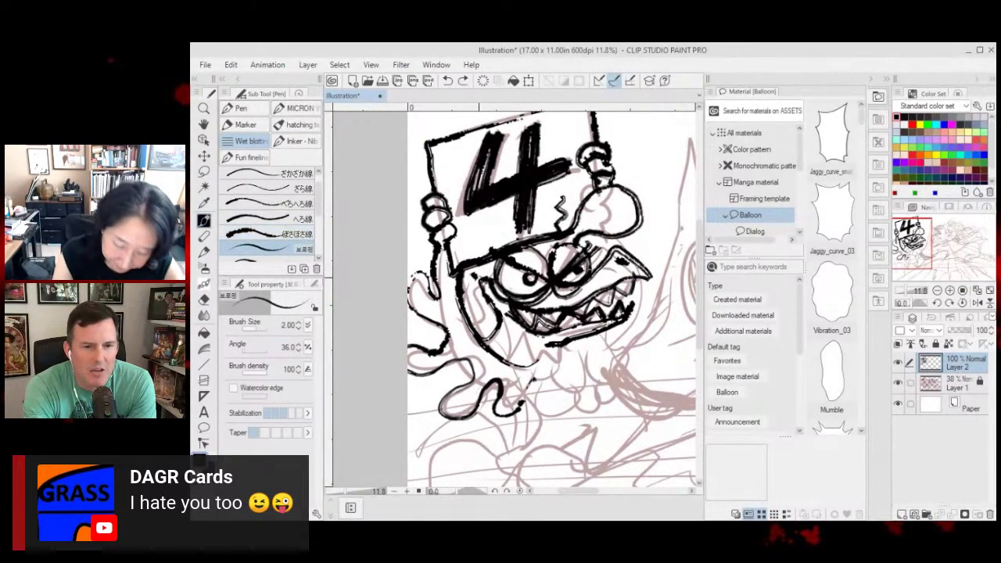
mouse_move(486, 280)
left_mouse_down()
mouse_move(509, 352)
mouse_move(523, 334)
mouse_move(532, 355)
left_mouse_up()
Step: Choose the へろ線 brush at size 7.00 and ink the cluster of scalloped, clawed tufts beneath the mouth
left_click(283, 216)
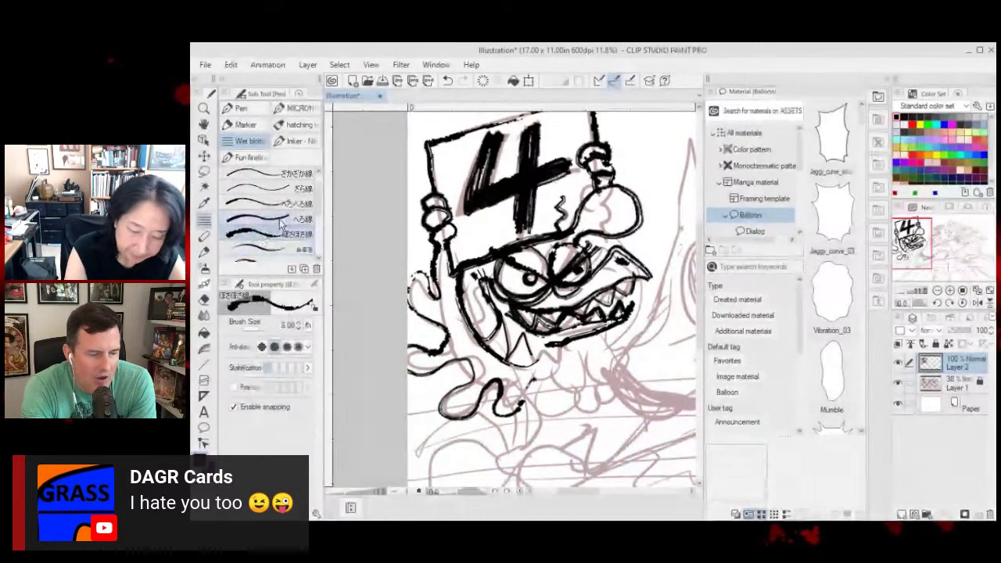
mouse_move(501, 323)
left_mouse_down()
mouse_move(506, 356)
mouse_move(518, 362)
mouse_move(563, 364)
mouse_move(579, 350)
mouse_move(577, 332)
mouse_move(614, 355)
mouse_move(606, 368)
mouse_move(577, 349)
mouse_move(592, 371)
mouse_move(582, 389)
mouse_move(564, 367)
mouse_move(571, 383)
mouse_move(582, 385)
mouse_move(599, 351)
mouse_move(607, 375)
left_mouse_up()
mouse_move(562, 352)
left_mouse_down()
mouse_move(532, 396)
mouse_move(548, 383)
mouse_move(544, 398)
left_mouse_up()
mouse_move(532, 385)
left_mouse_down()
mouse_move(521, 391)
mouse_move(525, 381)
mouse_move(526, 415)
left_mouse_up()
mouse_move(565, 387)
left_mouse_down()
mouse_move(541, 414)
mouse_move(583, 386)
mouse_move(559, 413)
mouse_move(574, 420)
mouse_move(595, 392)
mouse_move(600, 408)
mouse_move(612, 407)
left_mouse_up()
left_click_drag(602, 370, 592, 382)
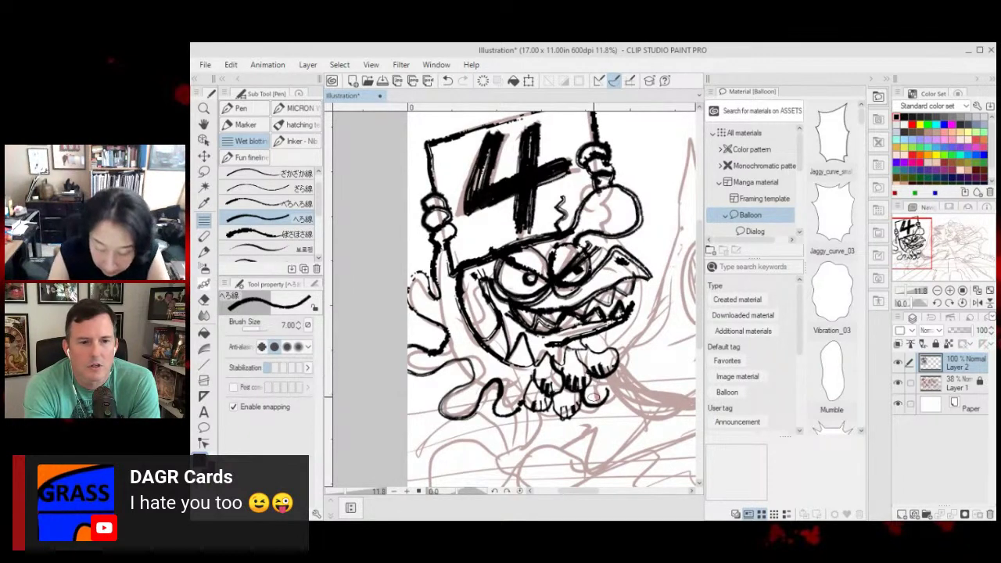
mouse_move(594, 395)
left_mouse_down()
mouse_move(592, 404)
mouse_move(607, 394)
left_mouse_up()
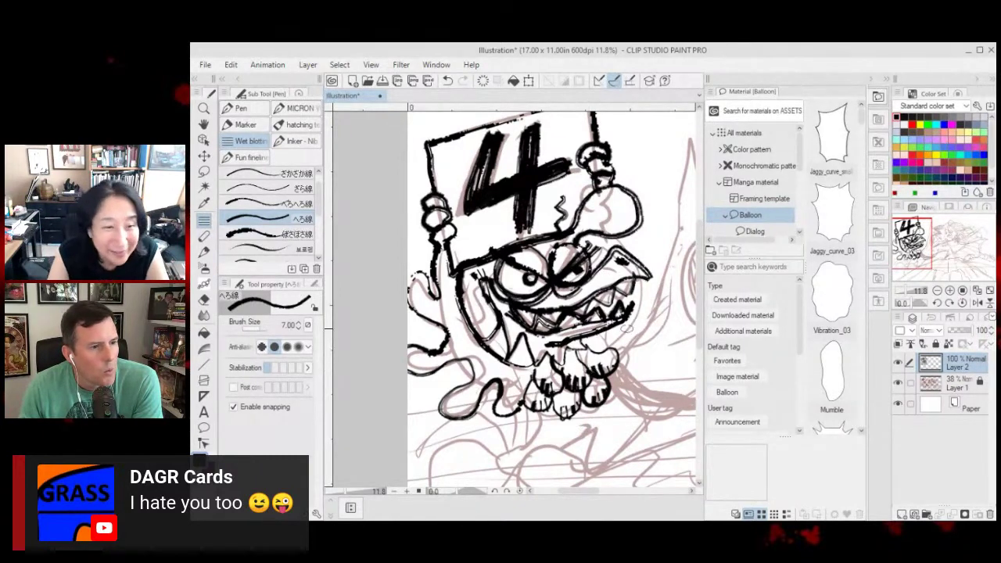
Step: Ink the curved lines to the right of the tufts and the wavy tendrils extending from the figure's lower left
scroll(654, 382, "down", 3)
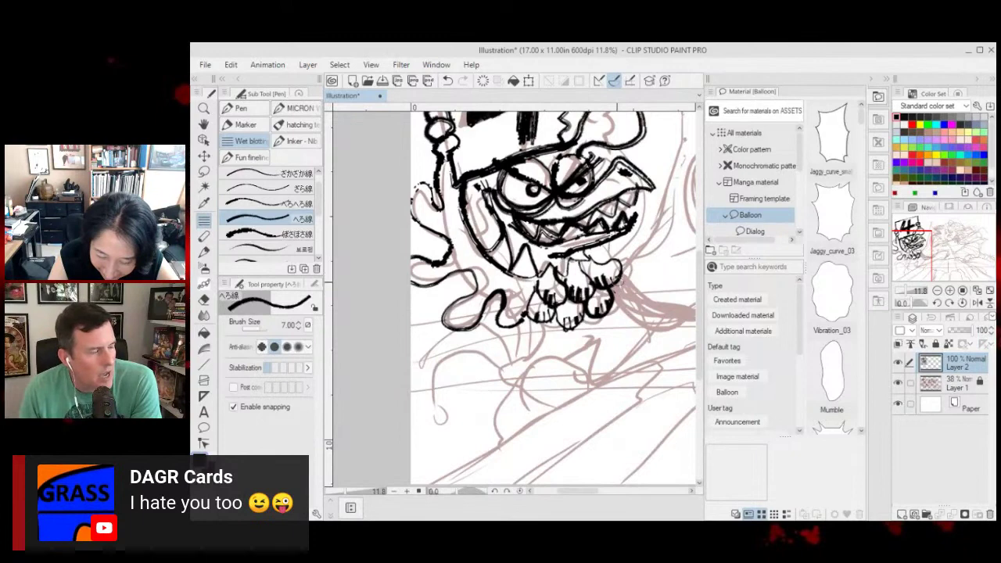
mouse_move(631, 256)
left_mouse_down()
mouse_move(622, 263)
mouse_move(642, 295)
mouse_move(615, 287)
mouse_move(658, 334)
left_mouse_up()
left_click_drag(619, 278, 650, 332)
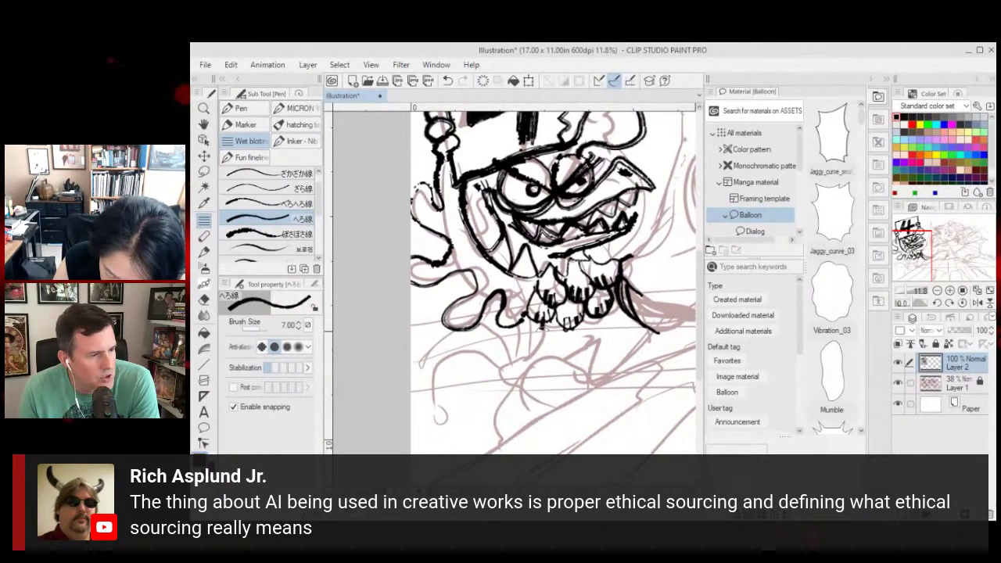
mouse_move(548, 327)
left_mouse_down()
mouse_move(534, 356)
mouse_move(513, 355)
mouse_move(505, 370)
mouse_move(507, 385)
mouse_move(485, 350)
mouse_move(431, 403)
left_mouse_up()
mouse_move(505, 341)
left_mouse_down()
mouse_move(477, 322)
mouse_move(423, 346)
left_mouse_up()
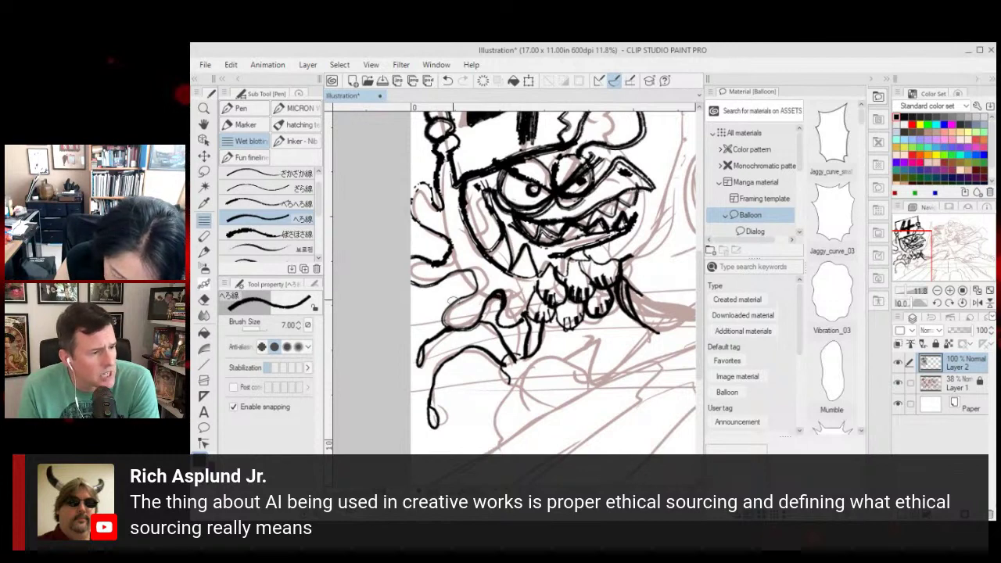
left_click_drag(465, 298, 411, 334)
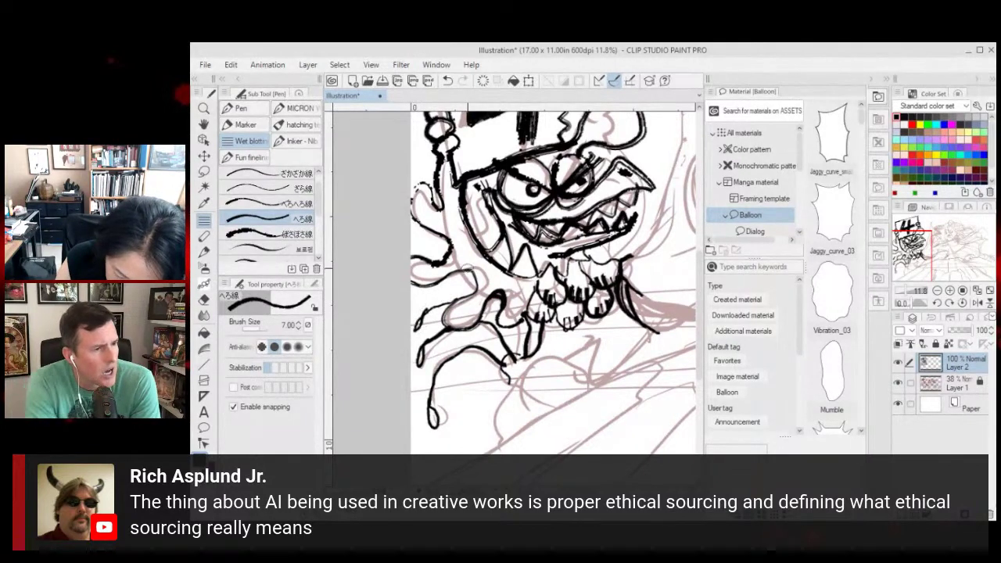
Step: Try the Sumi Digital Round brush at size 20.00 with a stroke below the tufts, and browse other ink and decoration brushes
key("b")
left_click_drag(622, 283, 587, 368)
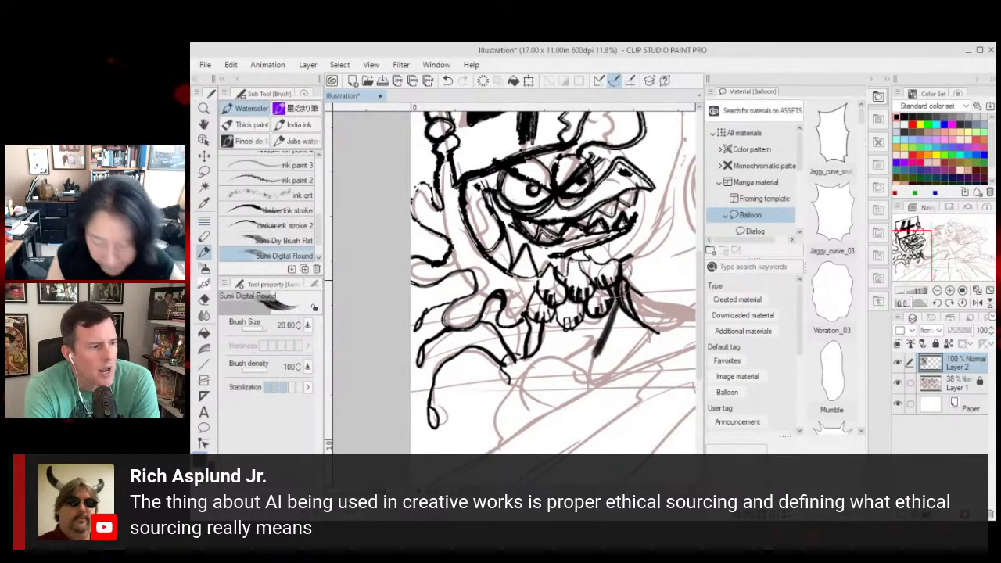
left_click(280, 225)
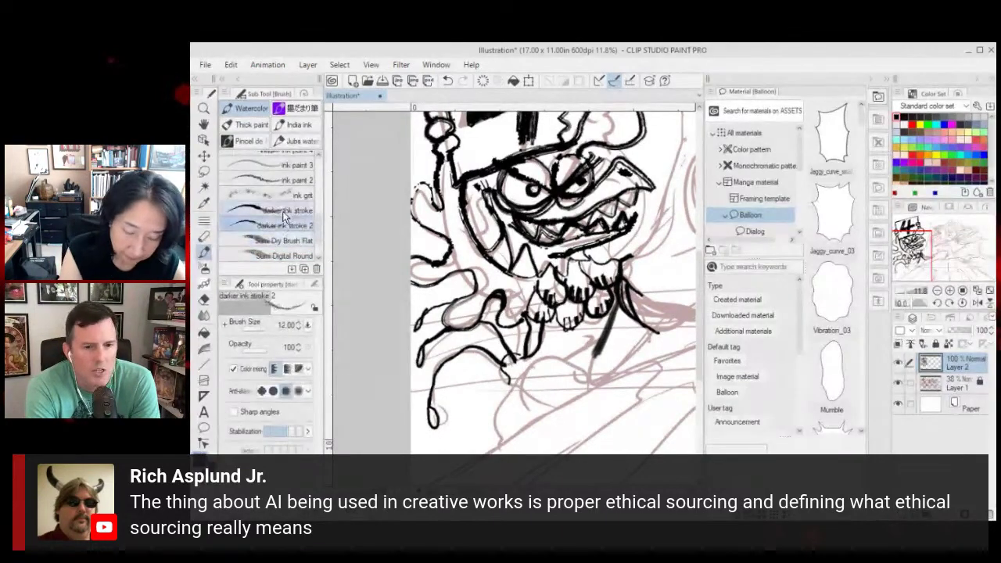
left_click(275, 180)
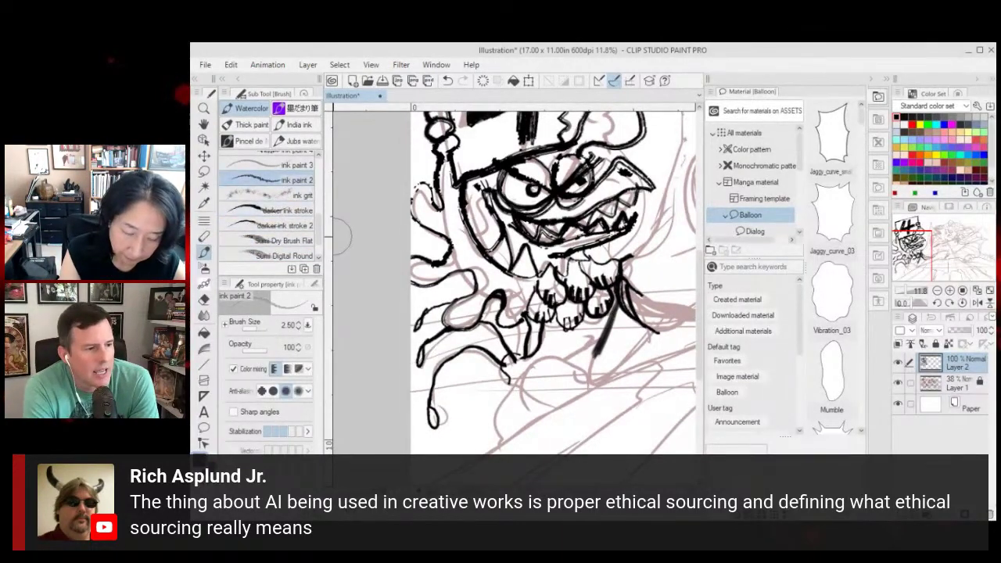
left_click(204, 267)
left_click(204, 283)
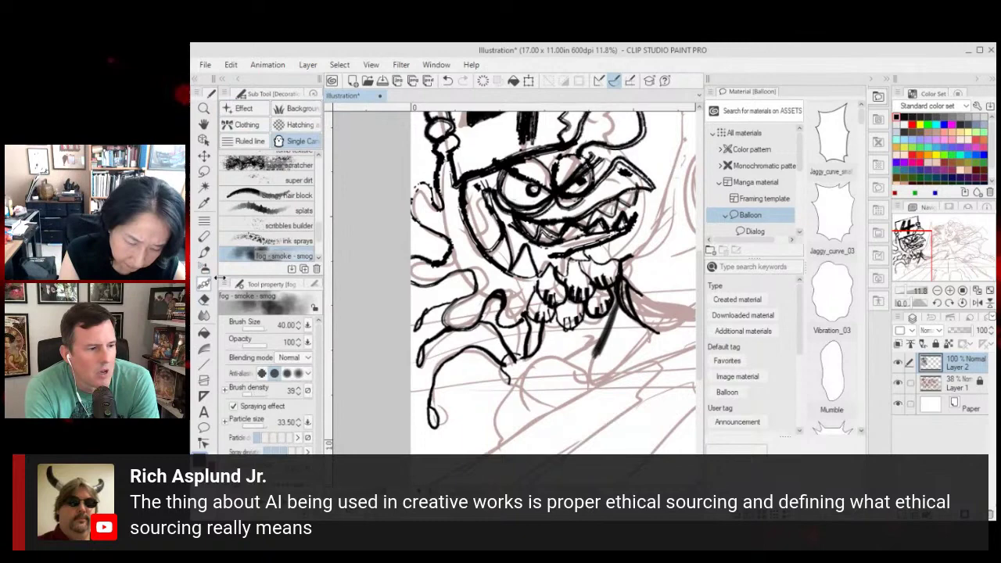
Step: Return to the へろ線 pen at size 7.00 and ink the drooping curls and drip beside the figure's snout
left_click(204, 220)
left_click(274, 236)
left_click_drag(611, 255, 575, 331)
mouse_move(605, 218)
left_mouse_down()
mouse_move(624, 241)
mouse_move(605, 249)
left_mouse_up()
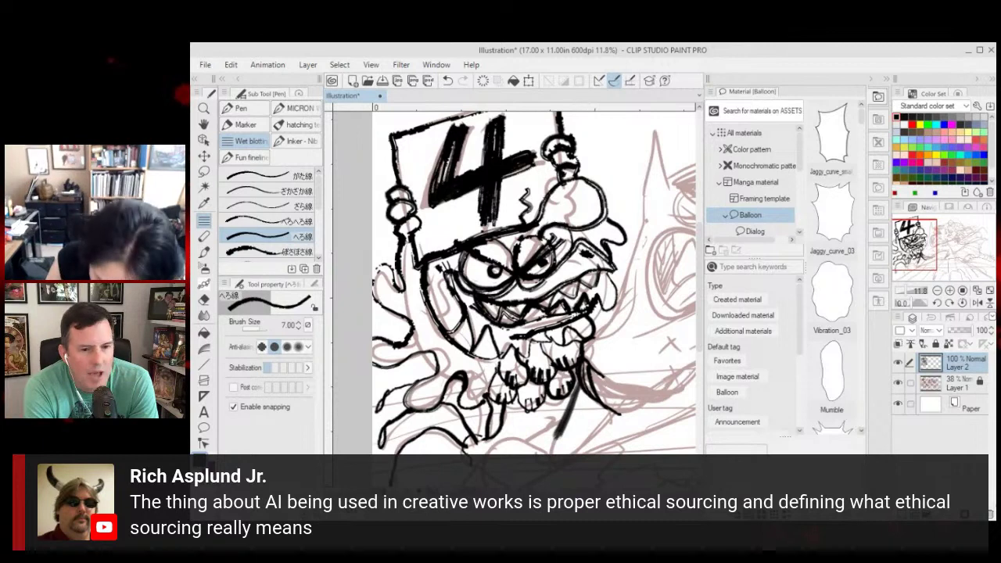
Step: Ink the rounded shape and long looping curve below the figure's lower-left tendrils
left_click_drag(658, 414, 654, 340)
mouse_move(463, 400)
left_mouse_down()
mouse_move(481, 378)
mouse_move(517, 383)
mouse_move(516, 416)
left_mouse_up()
mouse_move(484, 385)
left_mouse_down()
mouse_move(403, 445)
mouse_move(396, 474)
left_mouse_up()
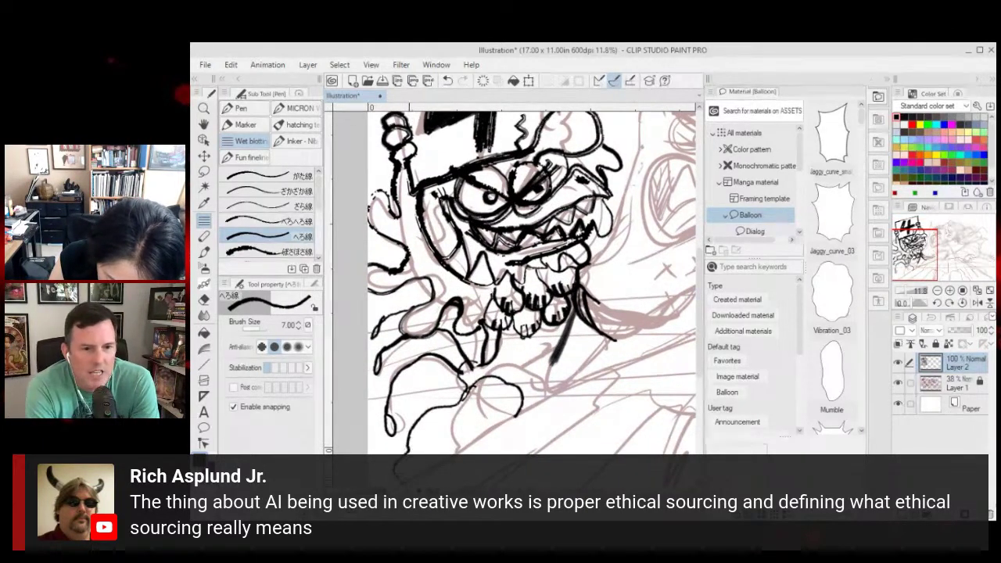
Step: Ink the curved shape with a small oval detail beneath the tufts, and remove the stray sumi brush stroke
mouse_move(677, 317)
left_mouse_down()
mouse_move(581, 395)
mouse_move(587, 323)
mouse_move(613, 313)
mouse_move(559, 338)
mouse_move(582, 362)
mouse_move(575, 389)
mouse_move(546, 371)
left_mouse_up()
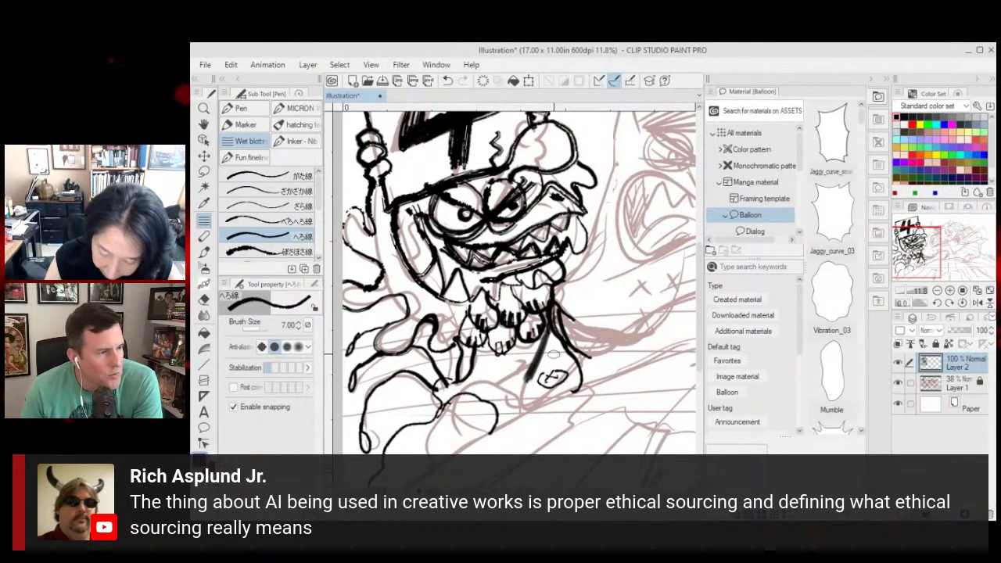
left_click_drag(549, 347, 530, 381)
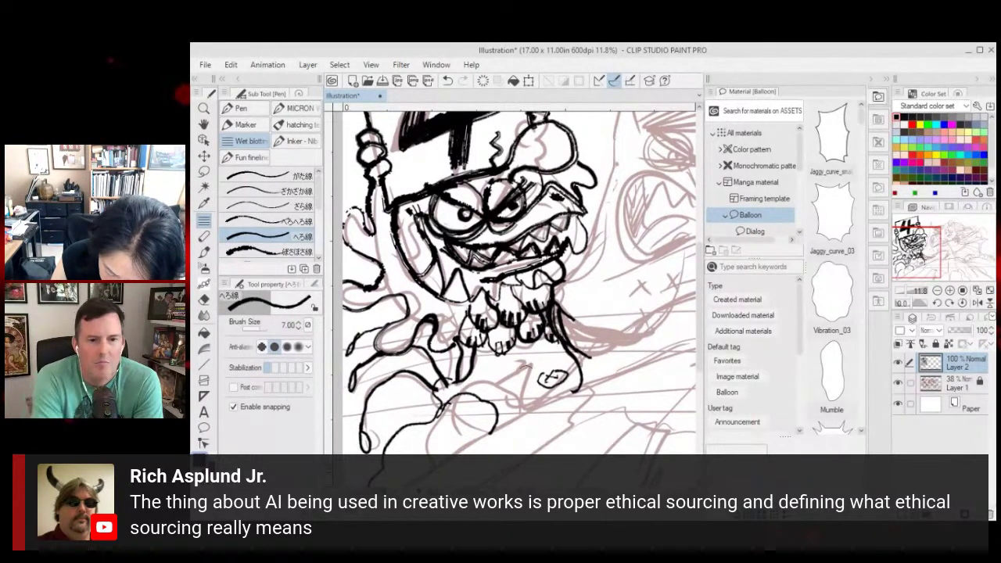
Step: Ink the horned creature's long bent leg with its foot, and hatch dark shading along the curve of its lower body
mouse_move(579, 373)
left_mouse_down()
mouse_move(493, 368)
mouse_move(599, 314)
mouse_move(609, 374)
mouse_move(597, 382)
mouse_move(619, 398)
left_mouse_up()
left_click_drag(650, 341, 638, 365)
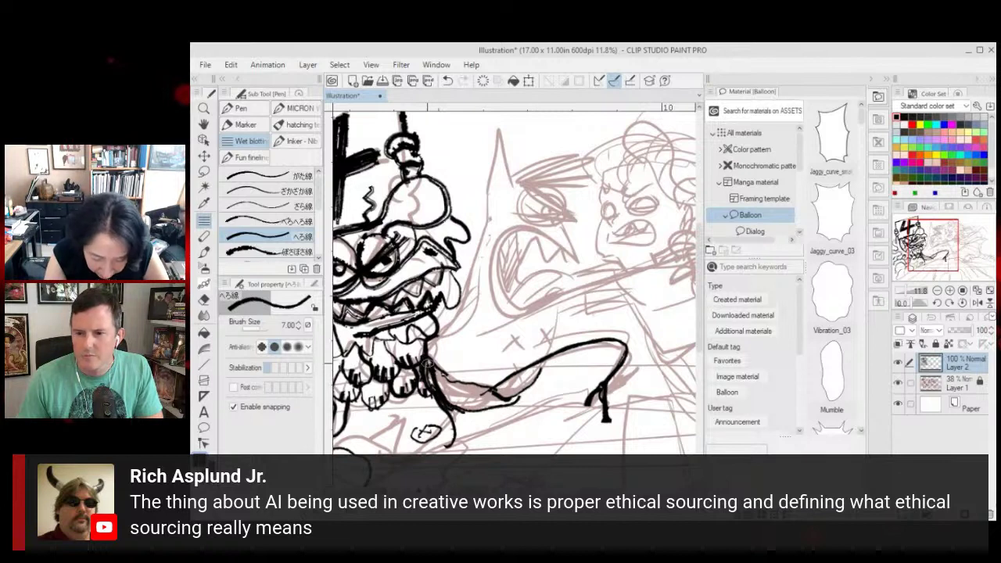
mouse_move(435, 358)
left_mouse_down()
mouse_move(422, 390)
mouse_move(465, 415)
mouse_move(515, 398)
mouse_move(549, 355)
left_mouse_up()
mouse_move(449, 414)
left_mouse_down()
mouse_move(395, 454)
mouse_move(366, 456)
left_mouse_up()
left_click_drag(536, 405, 543, 402)
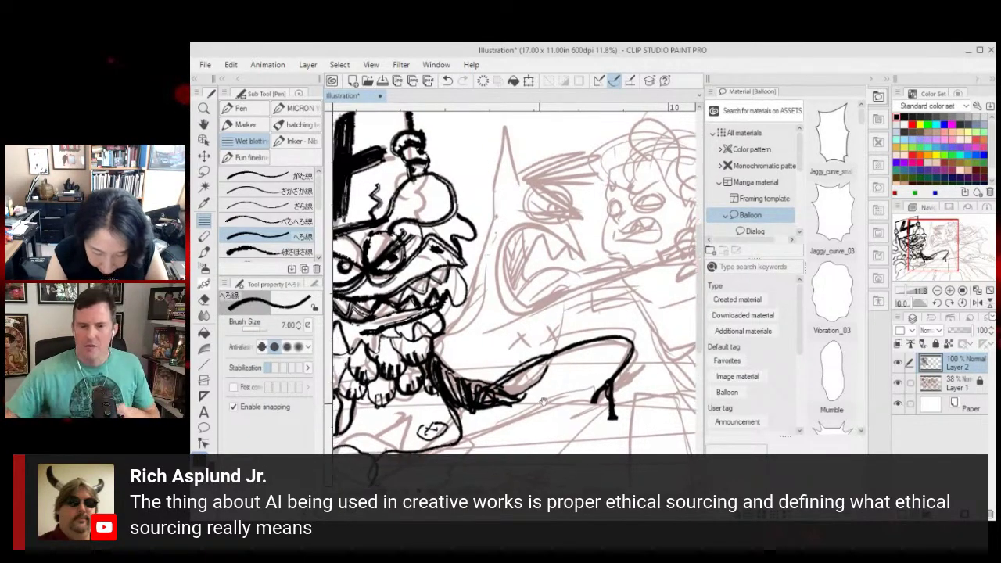
Step: Remove the curve beside the small oval and ink the creature's rear leg and foot below the tufts
scroll(542, 401, "up", 2)
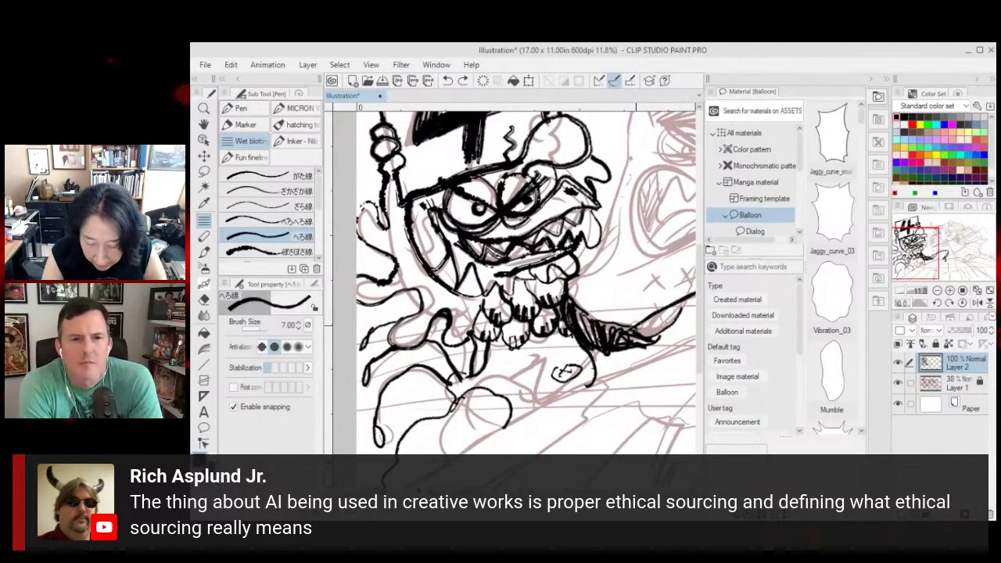
left_click(587, 370)
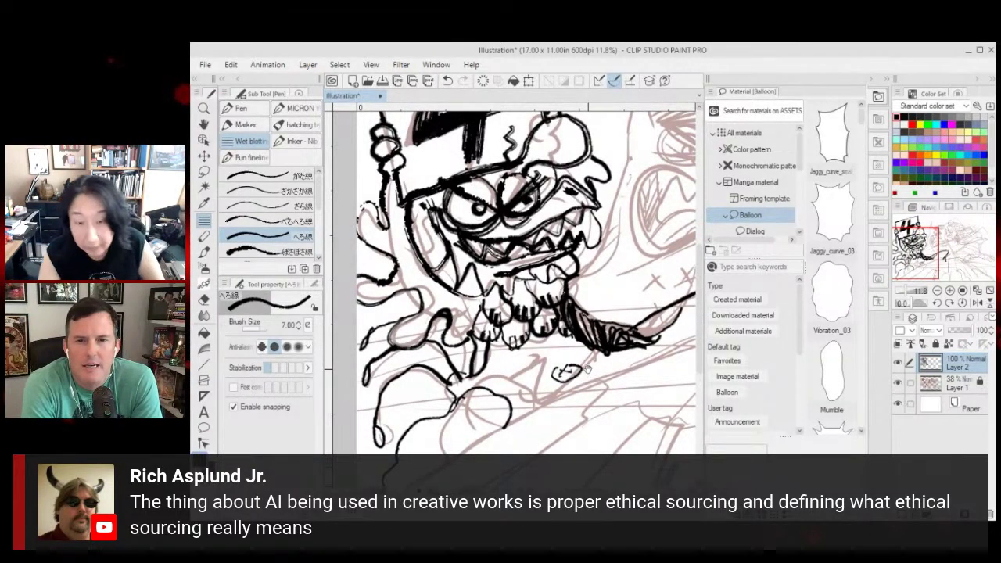
mouse_move(587, 369)
left_mouse_down()
mouse_move(485, 361)
mouse_move(648, 317)
left_mouse_up()
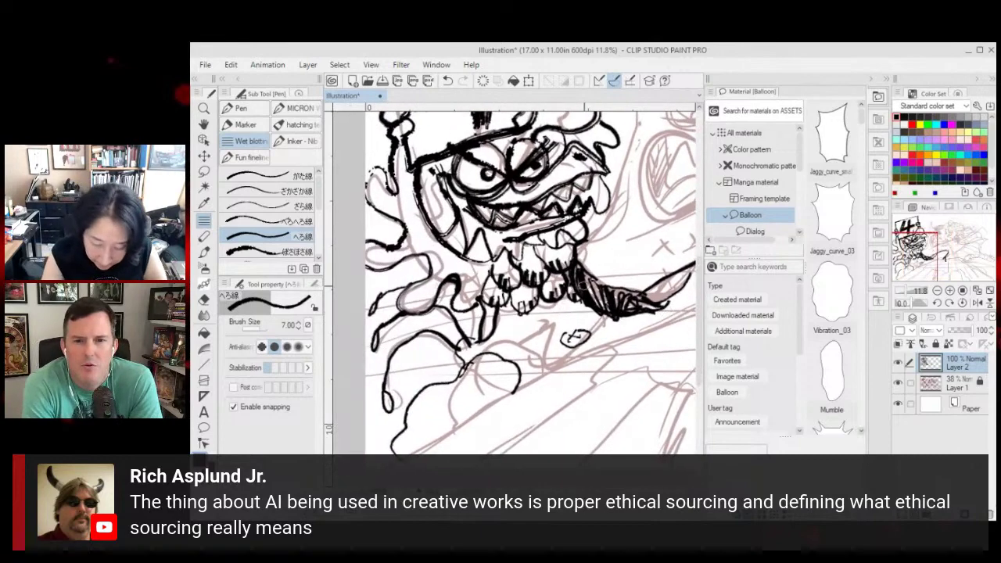
mouse_move(539, 327)
left_mouse_down()
mouse_move(490, 426)
mouse_move(502, 415)
mouse_move(507, 429)
mouse_move(517, 426)
left_mouse_up()
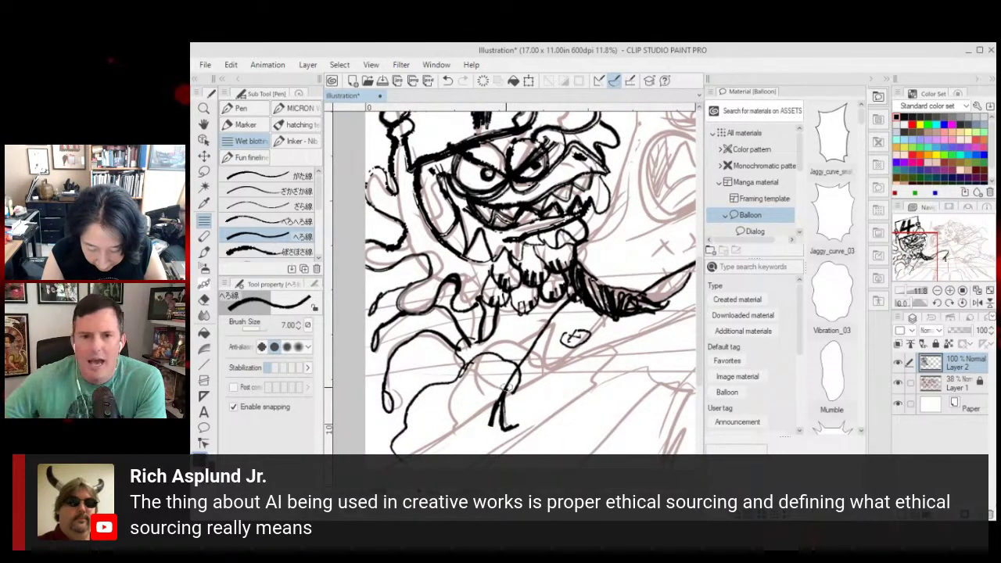
left_click_drag(507, 388, 576, 298)
Step: Ink the front edge of the horned creature's body and the two bold X marks on it
mouse_move(662, 281)
left_mouse_down()
mouse_move(621, 296)
mouse_move(549, 402)
mouse_move(561, 409)
left_mouse_up()
mouse_move(559, 319)
left_mouse_down()
mouse_move(529, 397)
mouse_move(494, 416)
mouse_move(523, 408)
mouse_move(501, 410)
left_mouse_up()
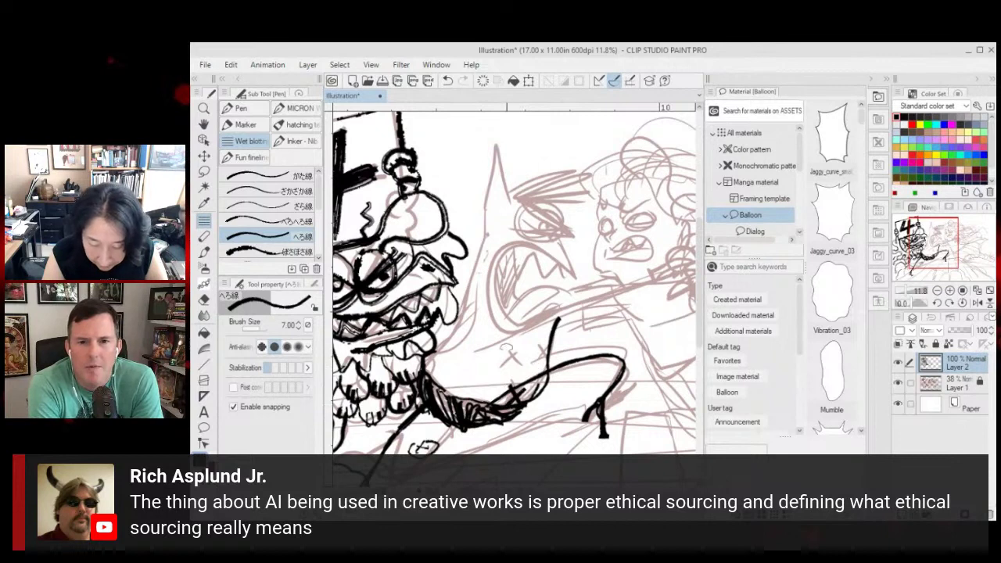
left_click_drag(502, 347, 516, 365)
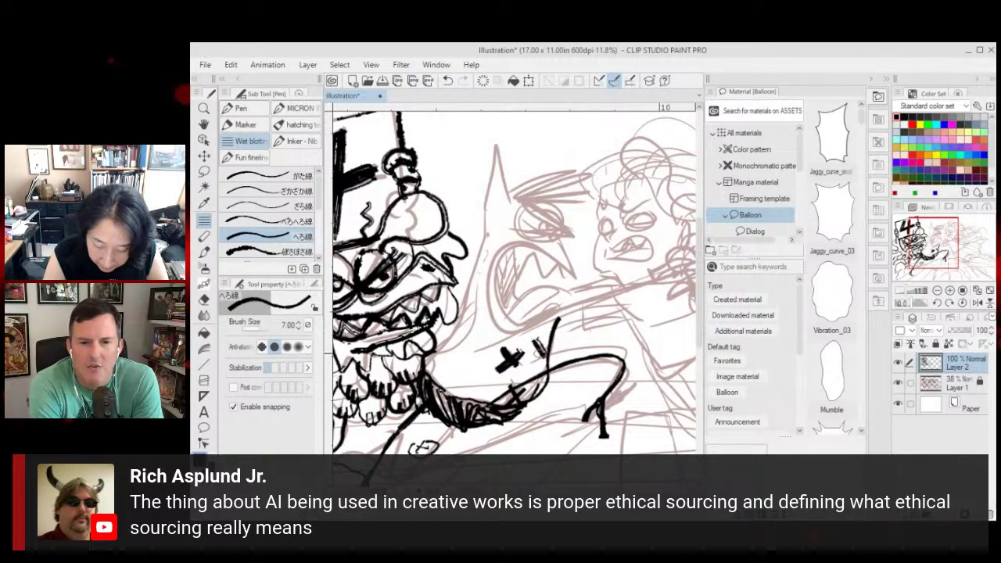
left_click_drag(547, 342, 533, 359)
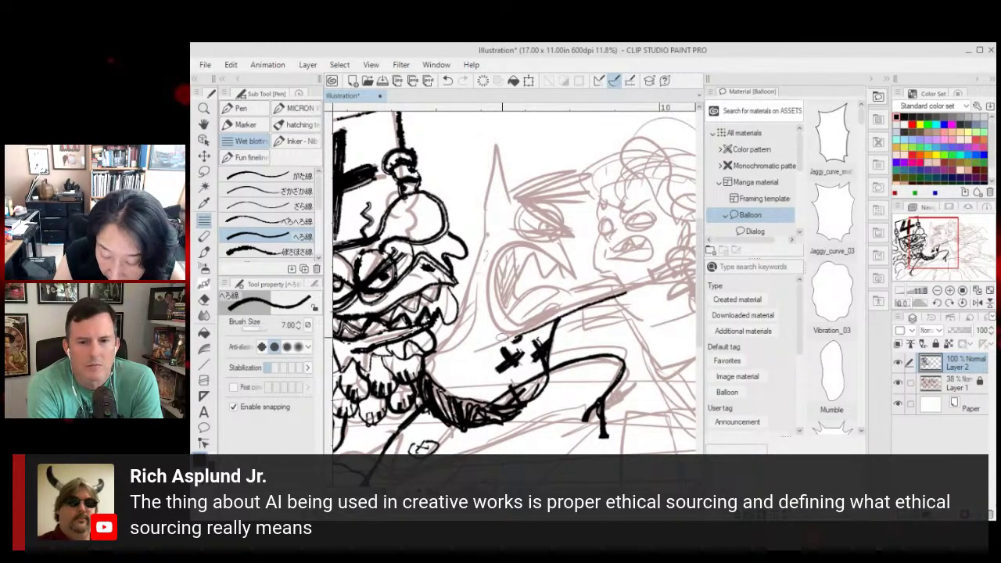
Step: Ink the long straight pole with the hand gripping it, plus the curly-haired figure's angular arm and pointed torso outline
mouse_move(504, 336)
left_mouse_down()
mouse_move(680, 268)
mouse_move(589, 303)
mouse_move(599, 301)
mouse_move(584, 301)
mouse_move(607, 296)
mouse_move(565, 297)
mouse_move(616, 288)
mouse_move(605, 283)
mouse_move(591, 313)
mouse_move(613, 301)
left_mouse_up()
mouse_move(607, 296)
left_mouse_down()
mouse_move(623, 312)
mouse_move(607, 303)
mouse_move(608, 316)
mouse_move(616, 306)
left_mouse_up()
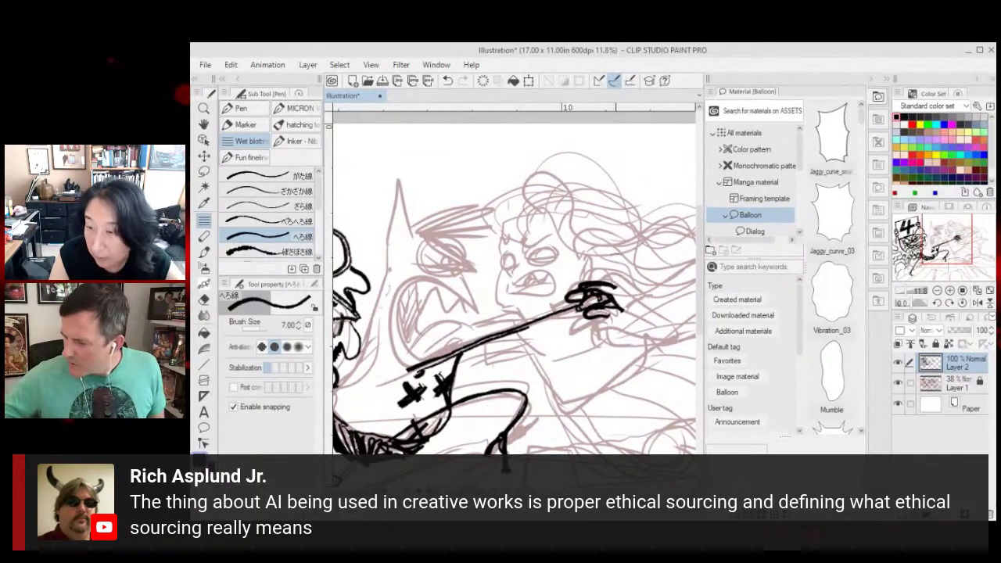
left_click_drag(600, 244, 594, 244)
mouse_move(596, 313)
left_mouse_down()
mouse_move(620, 324)
mouse_move(662, 302)
mouse_move(678, 310)
mouse_move(642, 284)
mouse_move(666, 277)
mouse_move(654, 291)
left_mouse_up()
mouse_move(587, 283)
left_mouse_down()
mouse_move(668, 277)
mouse_move(642, 297)
mouse_move(675, 274)
left_mouse_up()
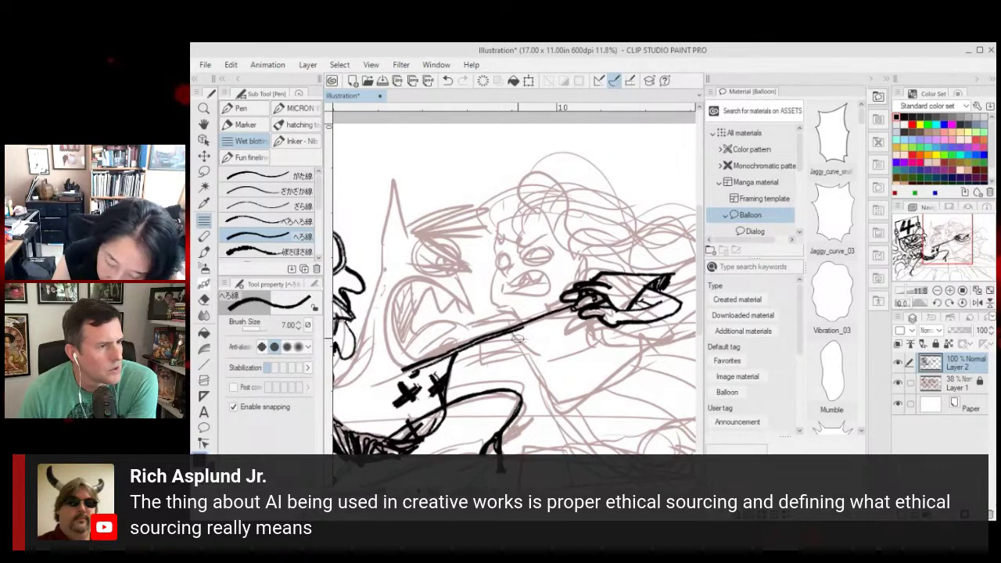
mouse_move(518, 327)
left_mouse_down()
mouse_move(564, 398)
mouse_move(560, 408)
mouse_move(689, 339)
left_mouse_up()
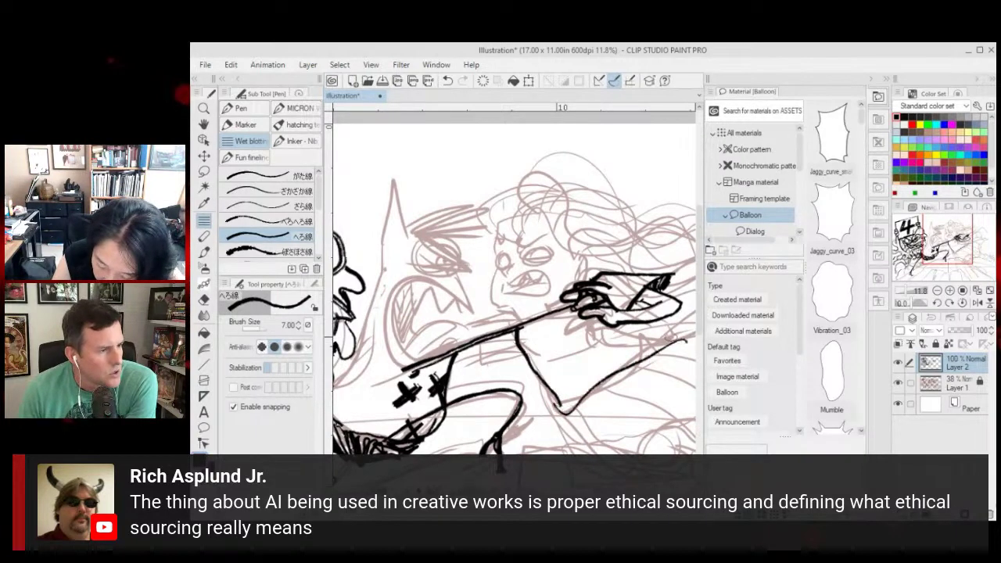
left_click_drag(631, 323, 690, 337)
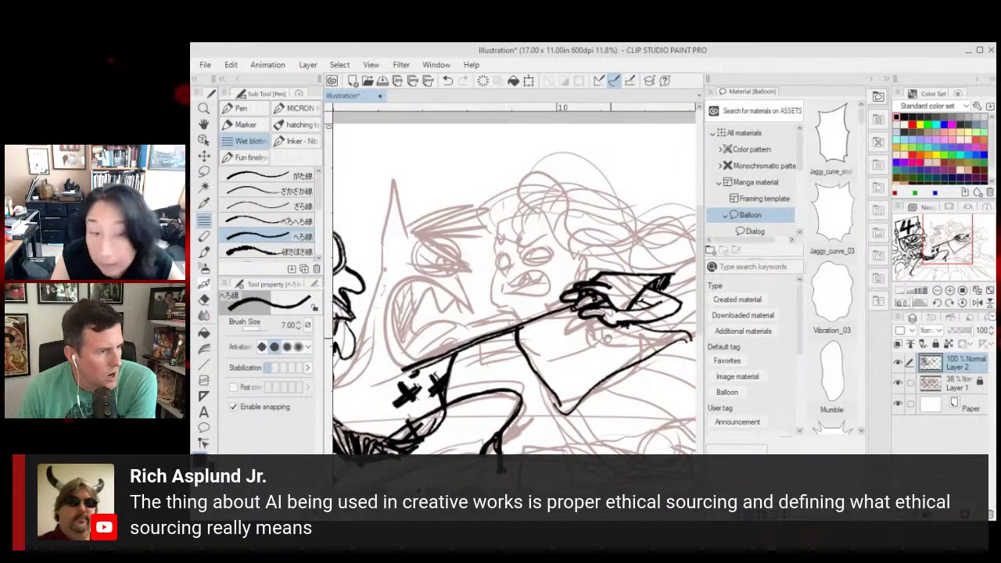
Step: Ink the horned creature's wide-open mouth with jagged upper teeth, and undo the stray line across the neighbouring torso
mouse_move(499, 339)
left_mouse_down()
mouse_move(580, 358)
mouse_move(538, 373)
mouse_move(530, 367)
mouse_move(537, 325)
mouse_move(580, 351)
left_mouse_up()
mouse_move(536, 287)
left_mouse_down()
mouse_move(554, 318)
mouse_move(505, 294)
mouse_move(469, 338)
mouse_move(557, 345)
mouse_move(485, 381)
mouse_move(470, 310)
mouse_move(516, 291)
mouse_move(561, 319)
mouse_move(515, 294)
mouse_move(471, 306)
mouse_move(507, 374)
mouse_move(552, 350)
mouse_move(523, 295)
mouse_move(502, 288)
mouse_move(470, 305)
mouse_move(493, 384)
left_mouse_up()
key("ctrl+z")
mouse_move(481, 314)
left_mouse_down()
mouse_move(490, 294)
mouse_move(548, 327)
mouse_move(559, 321)
left_mouse_up()
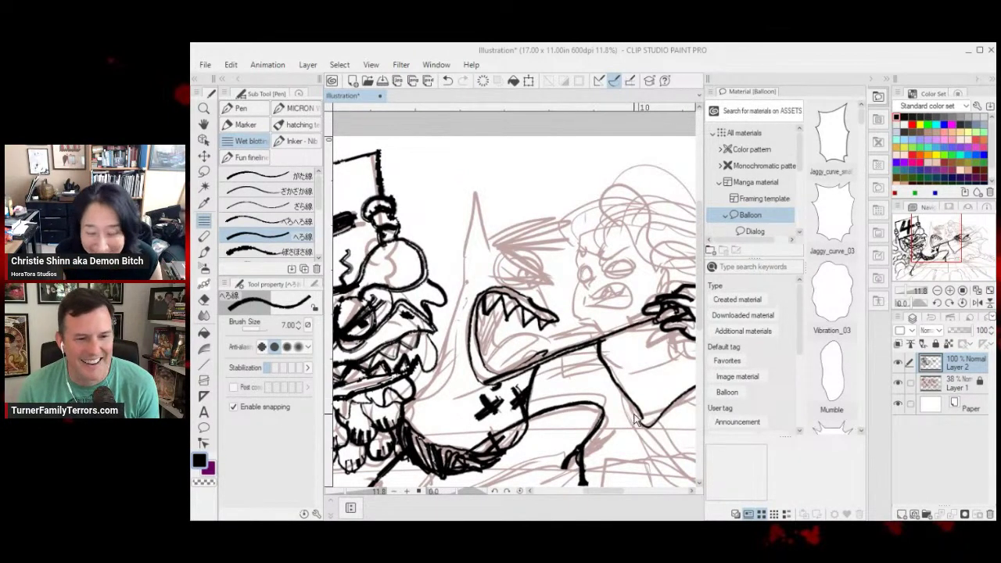
left_click_drag(637, 405, 647, 317)
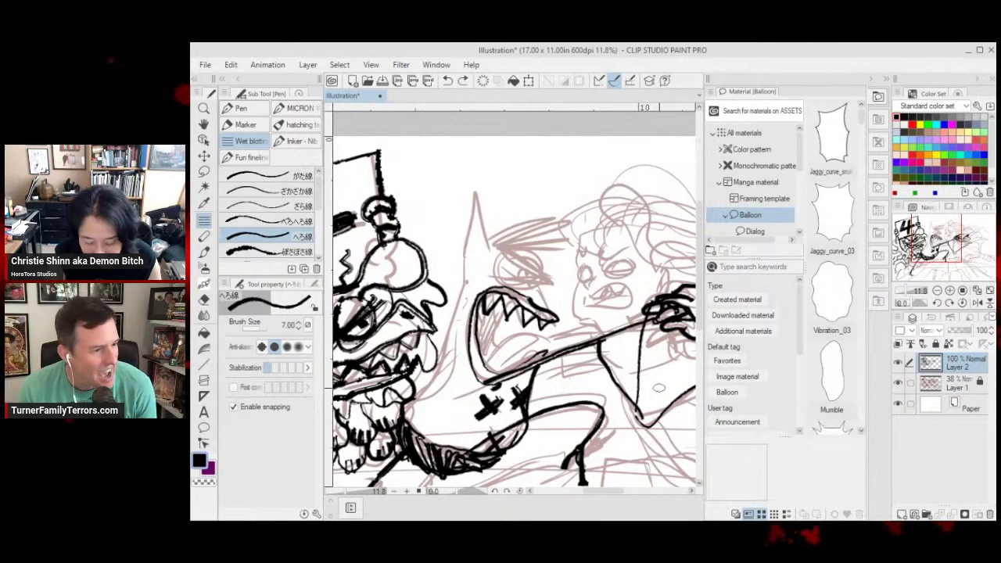
key("ctrl+z")
Step: Ink the diagonal ledge edges from the creature's front foot down to the lower-left corner of the canvas
mouse_move(633, 443)
left_mouse_down()
mouse_move(640, 329)
mouse_move(665, 264)
mouse_move(617, 303)
mouse_move(627, 303)
mouse_move(575, 330)
left_mouse_up()
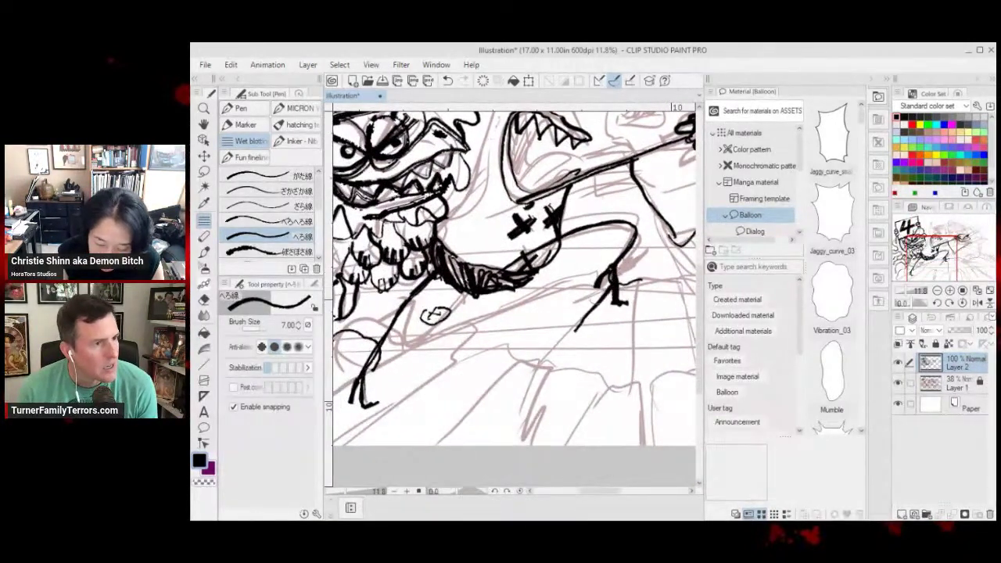
mouse_move(607, 290)
left_mouse_down()
mouse_move(577, 275)
mouse_move(422, 337)
mouse_move(386, 370)
left_mouse_up()
left_click_drag(547, 337, 670, 370)
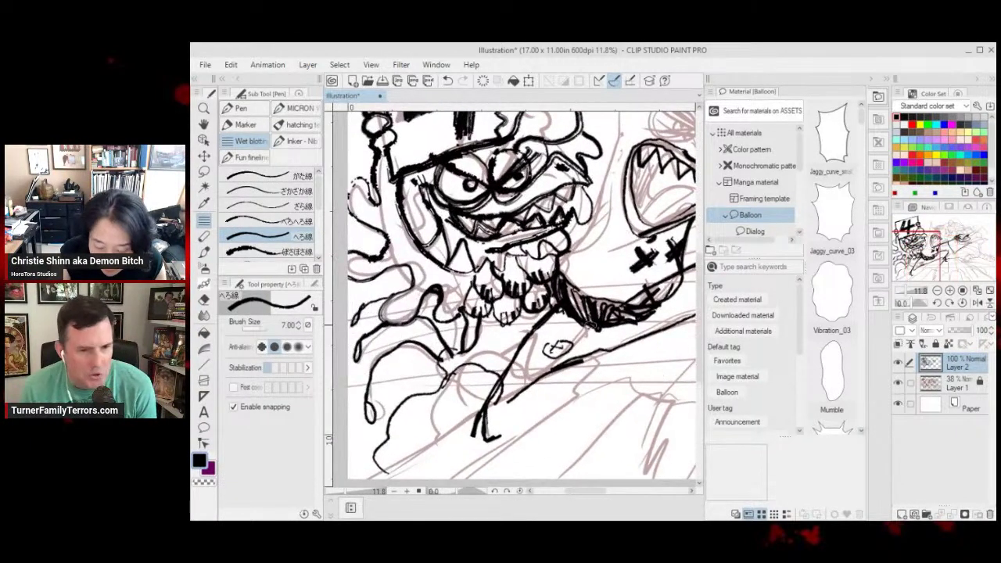
mouse_move(596, 326)
left_mouse_down()
mouse_move(595, 349)
mouse_move(644, 338)
mouse_move(613, 334)
mouse_move(618, 343)
mouse_move(618, 329)
mouse_move(634, 336)
mouse_move(512, 391)
mouse_move(675, 296)
left_mouse_up()
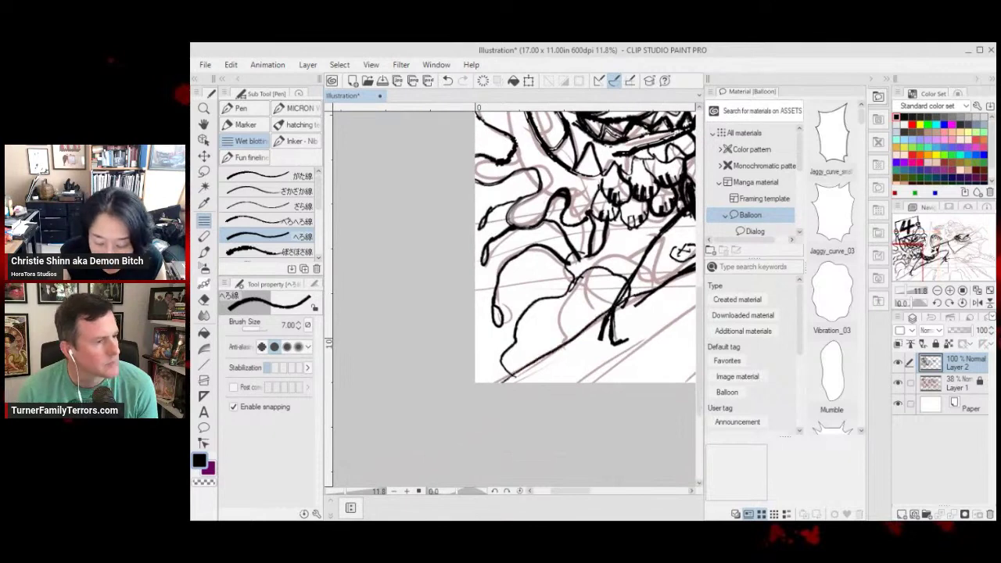
left_click_drag(649, 381, 509, 420)
mouse_move(435, 422)
left_mouse_down()
mouse_move(569, 318)
mouse_move(553, 340)
mouse_move(582, 328)
mouse_move(587, 318)
mouse_move(567, 337)
left_mouse_up()
left_click_drag(622, 352, 557, 345)
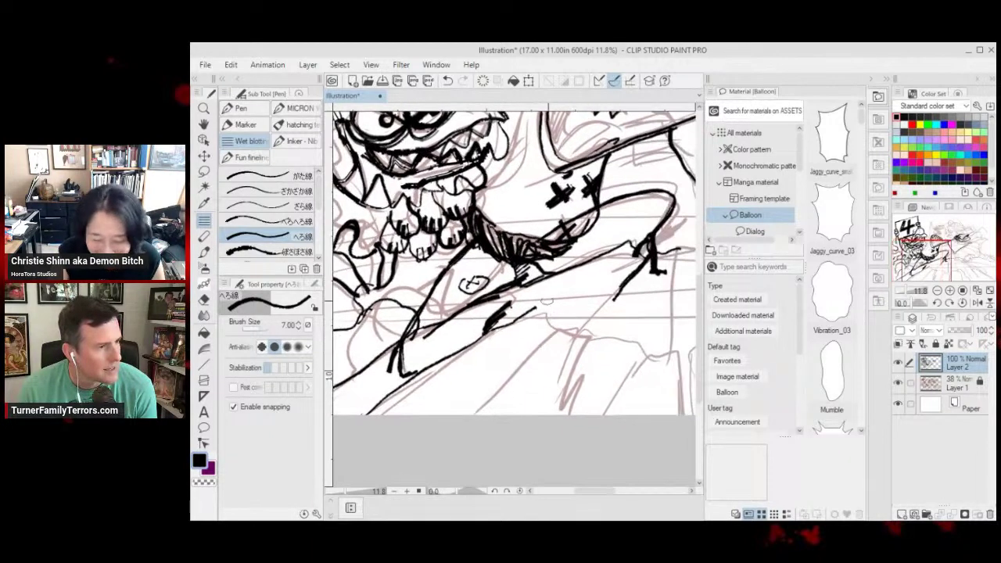
Step: Ink the jagged ground slabs below the ledge, with their sides running down to the bottom edge
mouse_move(541, 311)
left_mouse_down()
mouse_move(582, 313)
mouse_move(459, 427)
left_mouse_up()
mouse_move(564, 326)
left_mouse_down()
mouse_move(580, 344)
mouse_move(565, 410)
left_mouse_up()
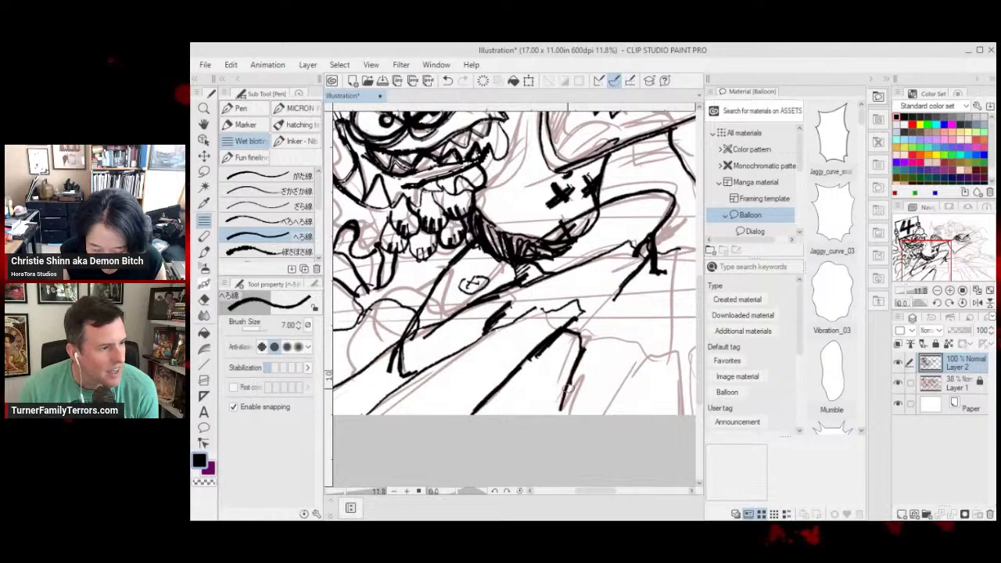
left_click_drag(581, 366, 571, 414)
mouse_move(621, 331)
left_mouse_down()
mouse_move(536, 364)
mouse_move(530, 343)
mouse_move(557, 399)
mouse_move(516, 447)
left_mouse_up()
mouse_move(493, 340)
left_mouse_down()
mouse_move(482, 354)
mouse_move(440, 349)
left_mouse_up()
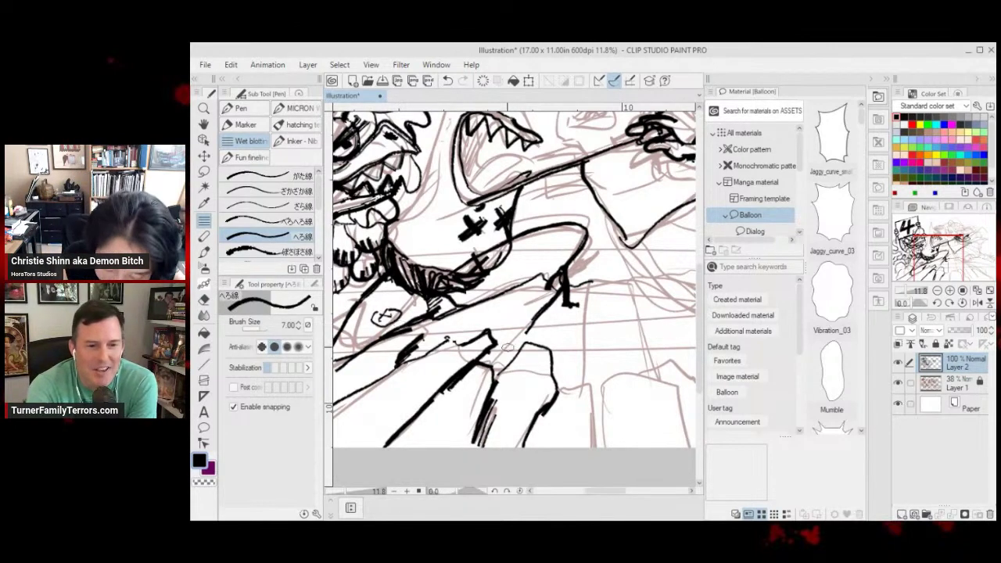
Step: Ink the ground slabs beneath the pointed torso, from the front foot down to the canvas's bottom edge
mouse_move(576, 286)
left_mouse_down()
mouse_move(598, 280)
mouse_move(588, 358)
left_mouse_up()
mouse_move(557, 390)
left_mouse_down()
mouse_move(584, 389)
mouse_move(597, 442)
mouse_move(602, 375)
mouse_move(647, 367)
mouse_move(675, 390)
mouse_move(695, 447)
left_mouse_up()
left_click_drag(682, 419, 686, 440)
left_click_drag(659, 390, 517, 352)
mouse_move(454, 280)
left_mouse_down()
mouse_move(469, 278)
mouse_move(516, 361)
mouse_move(591, 447)
left_mouse_up()
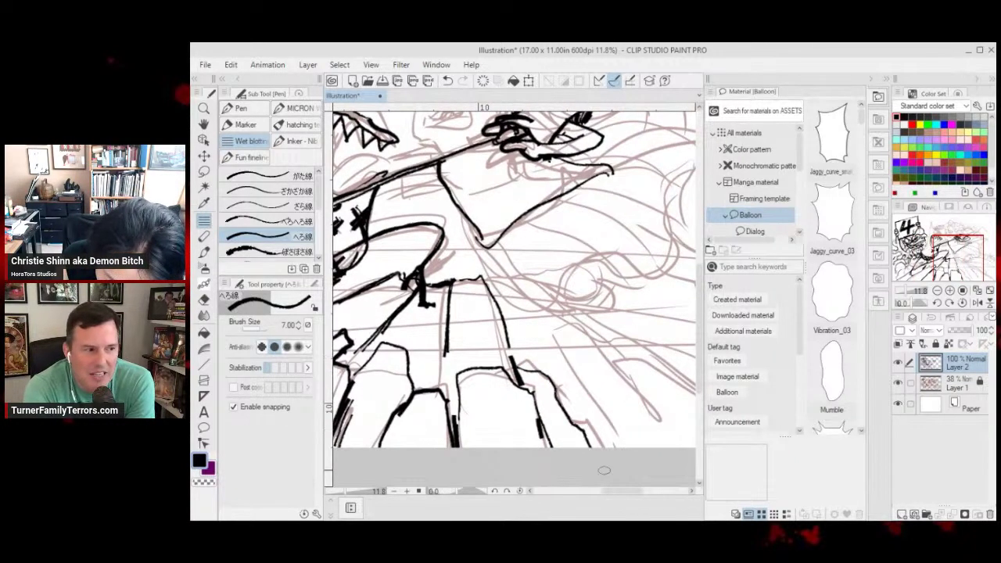
Step: Ink the slanting, rounded ground slabs along the lower-right part of the scene
mouse_move(551, 324)
left_mouse_down()
mouse_move(570, 334)
mouse_move(575, 408)
mouse_move(587, 331)
mouse_move(668, 423)
left_mouse_up()
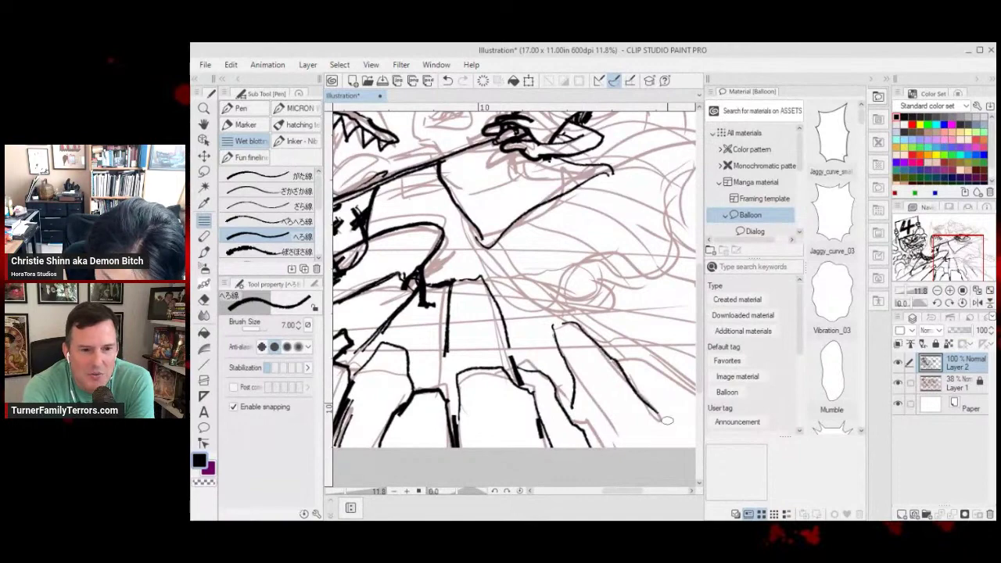
mouse_move(611, 361)
left_mouse_down()
mouse_move(637, 359)
mouse_move(677, 382)
mouse_move(581, 357)
mouse_move(596, 319)
mouse_move(575, 333)
mouse_move(611, 344)
mouse_move(629, 363)
mouse_move(630, 383)
mouse_move(681, 432)
left_mouse_up()
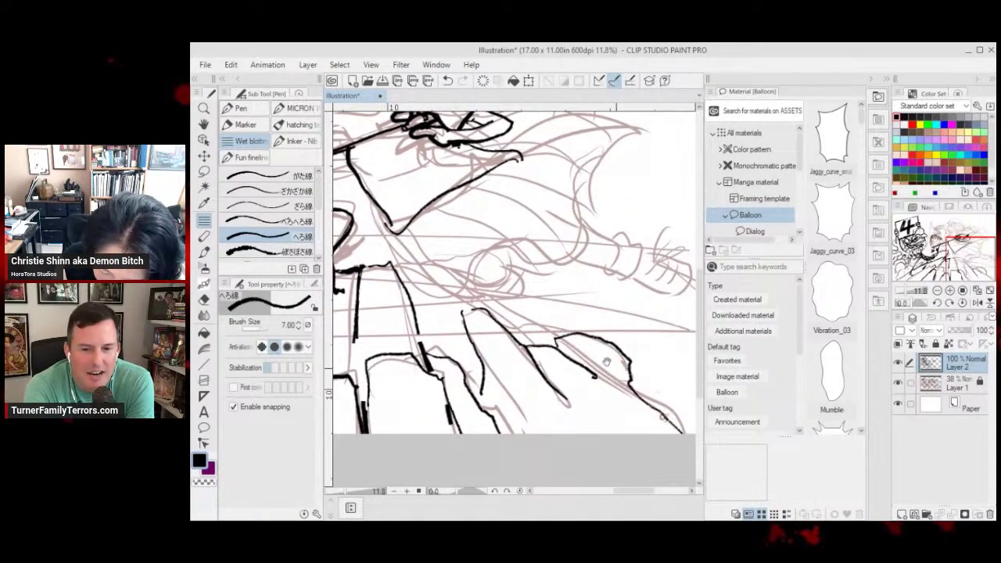
left_click_drag(526, 362, 728, 451)
left_click_drag(643, 367, 573, 390)
Step: Thicken the pole and the gripping fingers, and ink the small angular piece hanging beneath the pole
left_click_drag(549, 172, 560, 290)
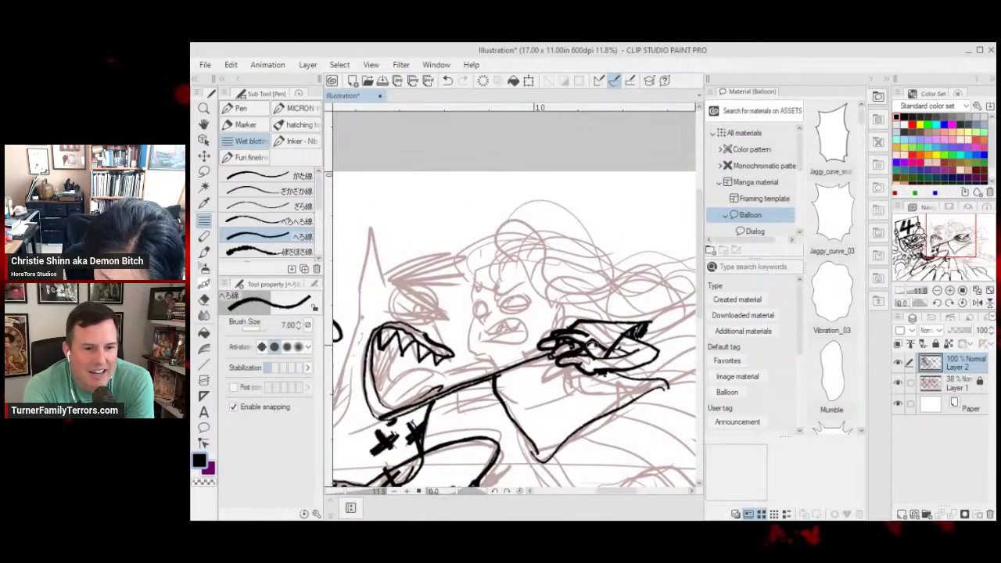
mouse_move(560, 342)
left_mouse_down()
mouse_move(594, 335)
mouse_move(540, 358)
mouse_move(644, 319)
mouse_move(564, 336)
left_mouse_up()
left_click_drag(508, 357, 573, 335)
left_click_drag(466, 376, 618, 321)
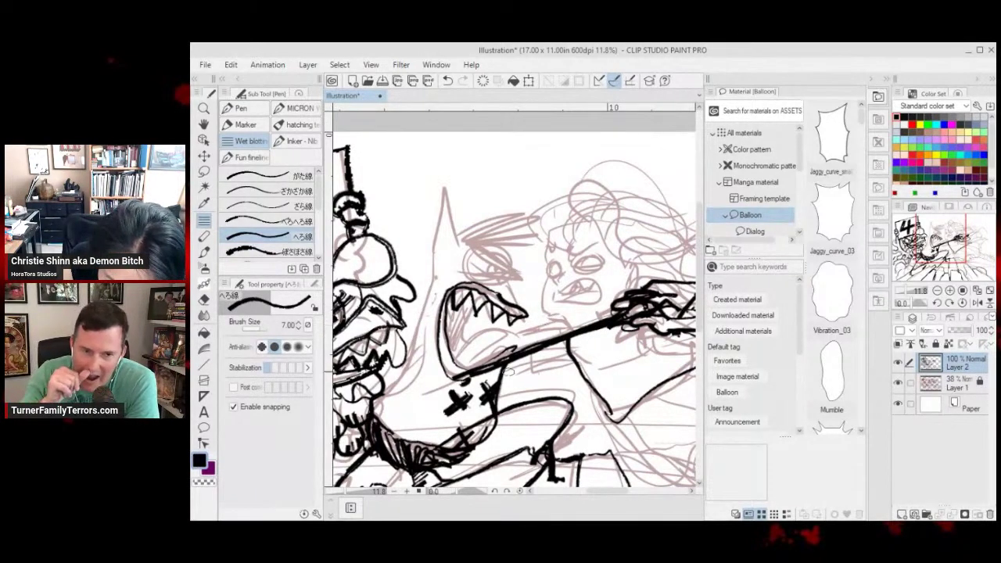
mouse_move(502, 370)
left_mouse_down()
mouse_move(532, 361)
mouse_move(536, 377)
mouse_move(570, 363)
mouse_move(561, 323)
left_mouse_up()
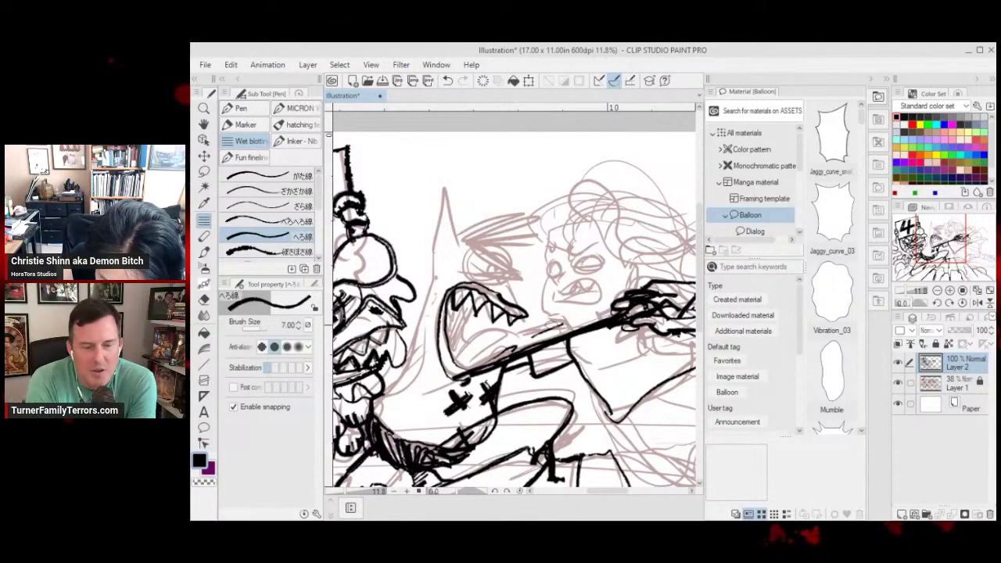
Step: Ink the horned creature's round eye with a heavy slanted lid, undoing the unwanted strokes
mouse_move(499, 236)
left_mouse_down()
mouse_move(467, 267)
mouse_move(491, 280)
mouse_move(500, 238)
mouse_move(516, 274)
left_mouse_up()
mouse_move(460, 233)
left_mouse_down()
mouse_move(523, 279)
mouse_move(500, 263)
mouse_move(529, 244)
mouse_move(510, 271)
left_mouse_up()
key("ctrl+z")
key("ctrl+z")
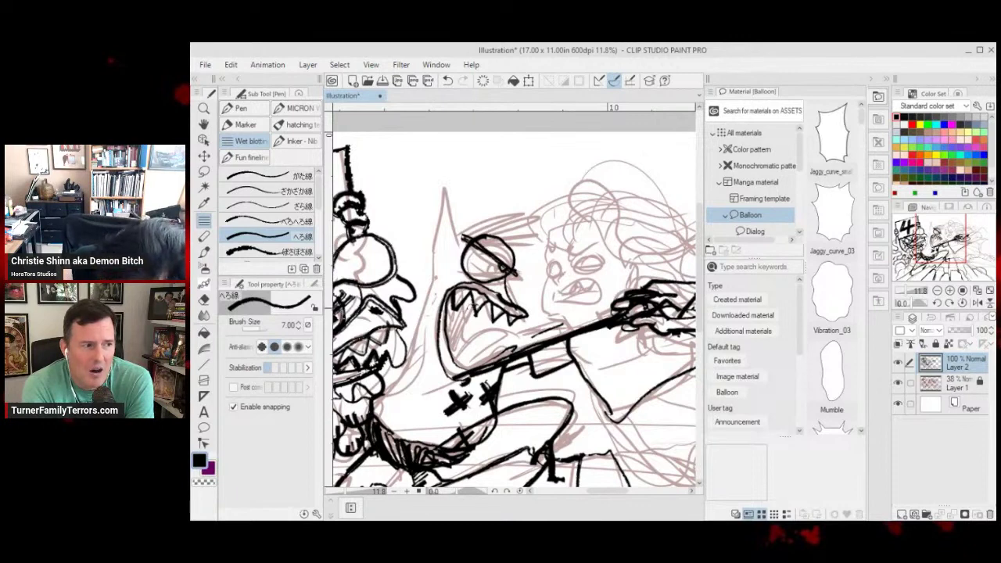
Step: Fill the inside of the creature's open mouth with black and outline its tongue and lower jaw
left_click_drag(477, 307, 468, 342)
mouse_move(444, 297)
left_mouse_down()
mouse_move(460, 352)
mouse_move(461, 341)
mouse_move(456, 360)
mouse_move(527, 339)
mouse_move(456, 371)
left_mouse_up()
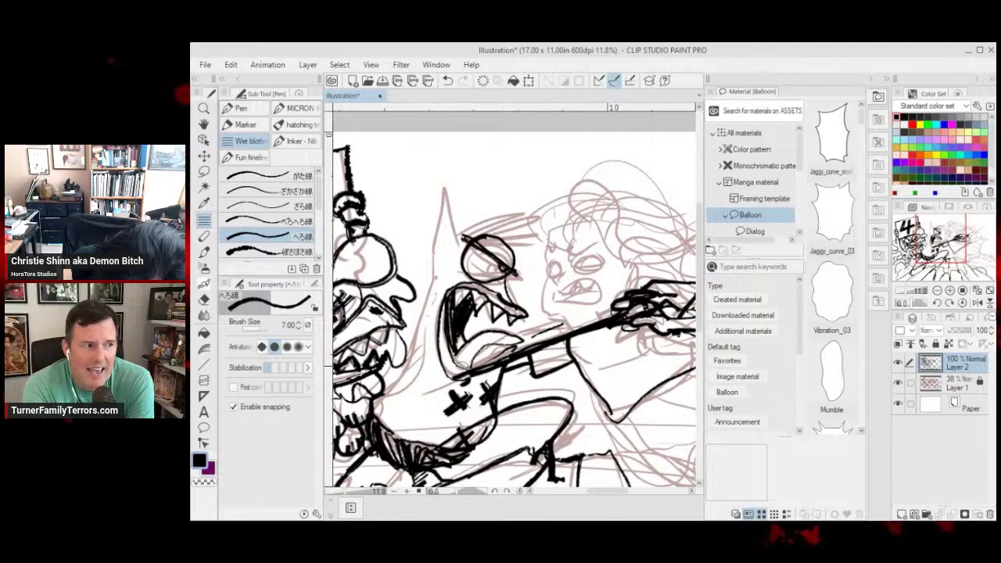
mouse_move(452, 329)
left_mouse_down()
mouse_move(470, 366)
mouse_move(474, 354)
mouse_move(477, 363)
mouse_move(443, 363)
mouse_move(457, 379)
left_mouse_up()
left_click_drag(513, 305, 527, 358)
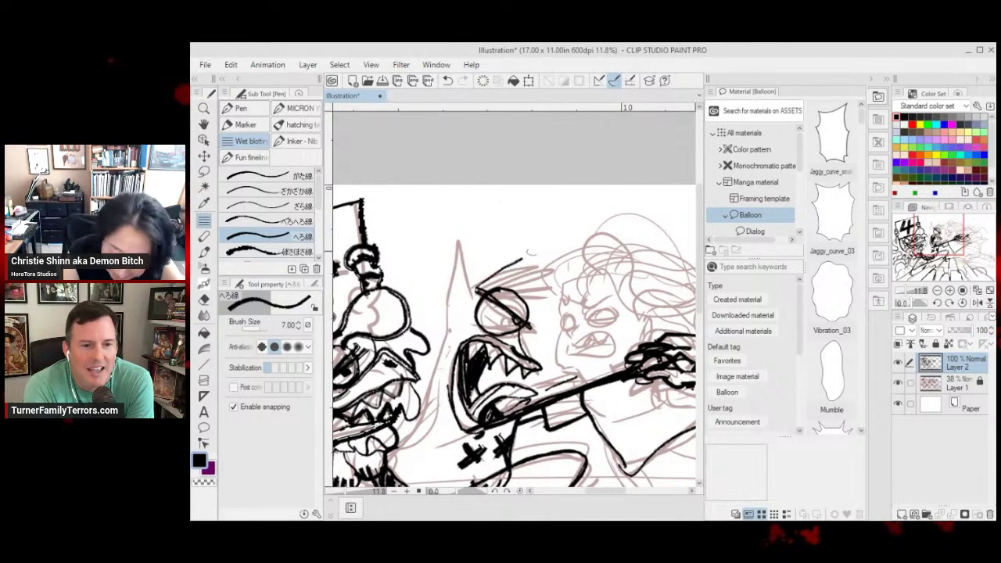
Step: Ink the creature's bushy spiked brow and its two pointed horns above the eye
left_click_drag(509, 267, 537, 252)
mouse_move(477, 281)
left_mouse_down()
mouse_move(545, 268)
mouse_move(479, 291)
left_mouse_up()
mouse_move(554, 279)
left_mouse_down()
mouse_move(483, 291)
mouse_move(500, 300)
mouse_move(463, 243)
mouse_move(444, 325)
left_mouse_up()
mouse_move(497, 240)
left_mouse_down()
mouse_move(503, 283)
mouse_move(493, 271)
mouse_move(500, 274)
left_mouse_up()
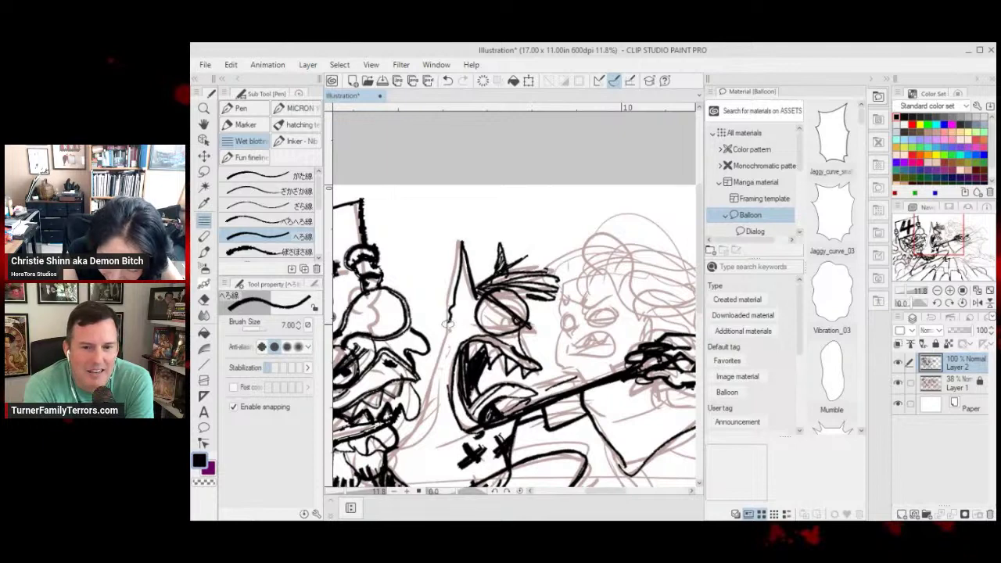
Step: Ink the long curved line of the creature's back from the tall horn down towards the sign-holding figure
mouse_move(449, 321)
left_mouse_down()
mouse_move(412, 423)
mouse_move(426, 425)
mouse_move(457, 345)
left_mouse_up()
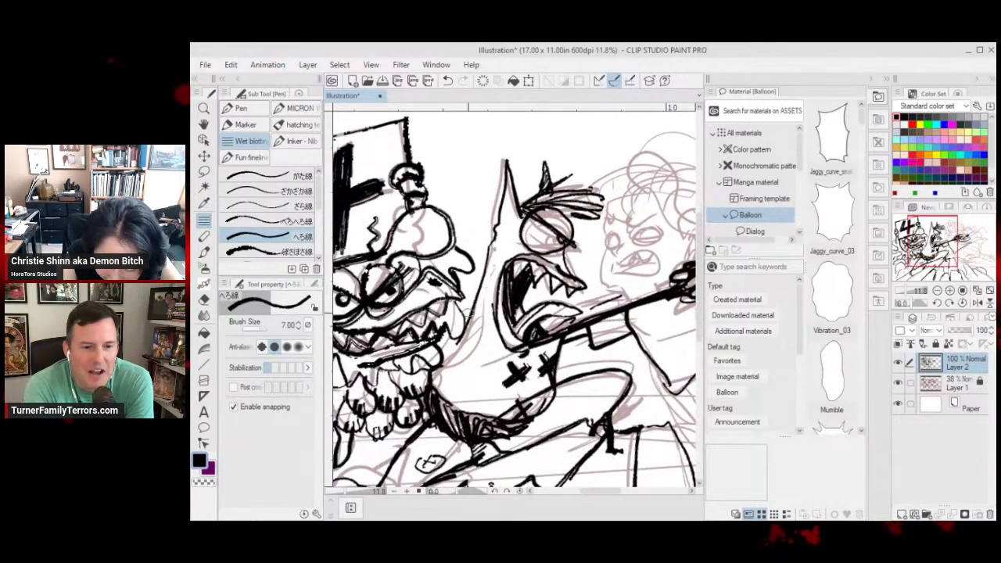
mouse_move(474, 309)
left_mouse_down()
mouse_move(435, 366)
mouse_move(474, 318)
mouse_move(444, 360)
left_mouse_up()
mouse_move(585, 296)
left_mouse_down()
mouse_move(483, 285)
mouse_move(463, 340)
left_mouse_up()
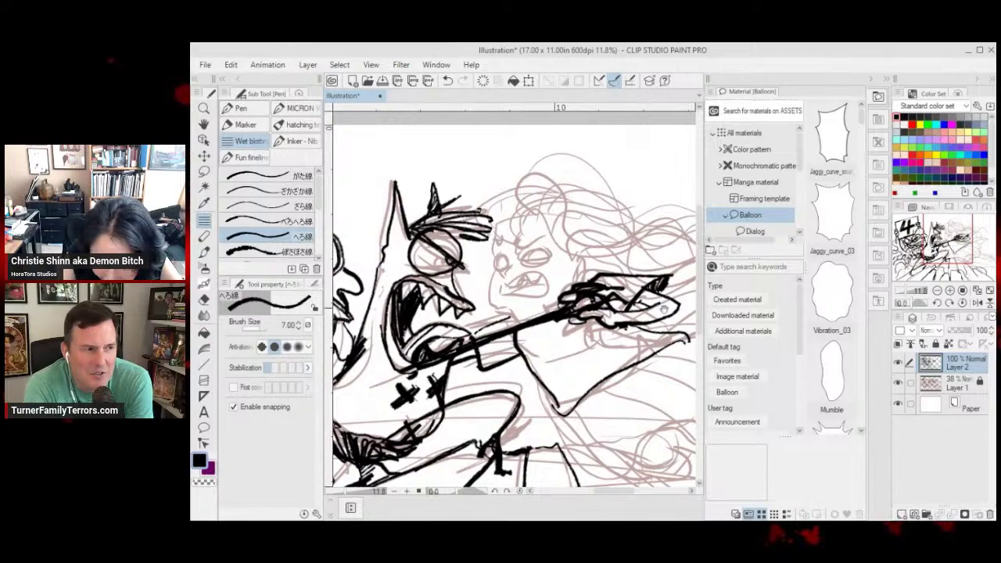
Step: Ink the long-haired figure's eyes and snarling mouth, undoing the unwanted strokes
left_click_drag(662, 325, 655, 383)
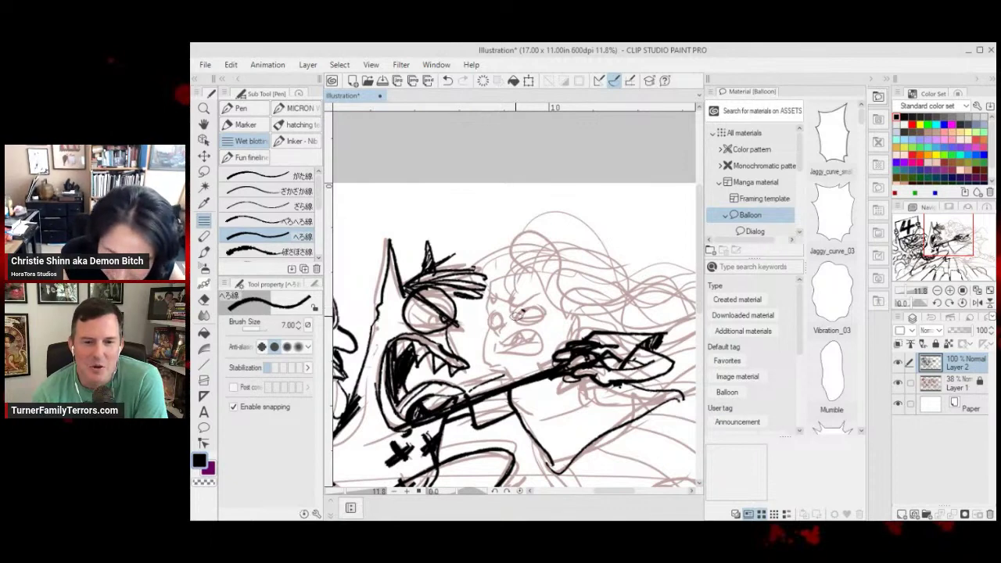
mouse_move(514, 315)
left_mouse_down()
mouse_move(549, 312)
mouse_move(490, 324)
mouse_move(509, 345)
mouse_move(551, 329)
mouse_move(526, 358)
mouse_move(496, 350)
mouse_move(538, 329)
left_mouse_up()
key("ctrl+z")
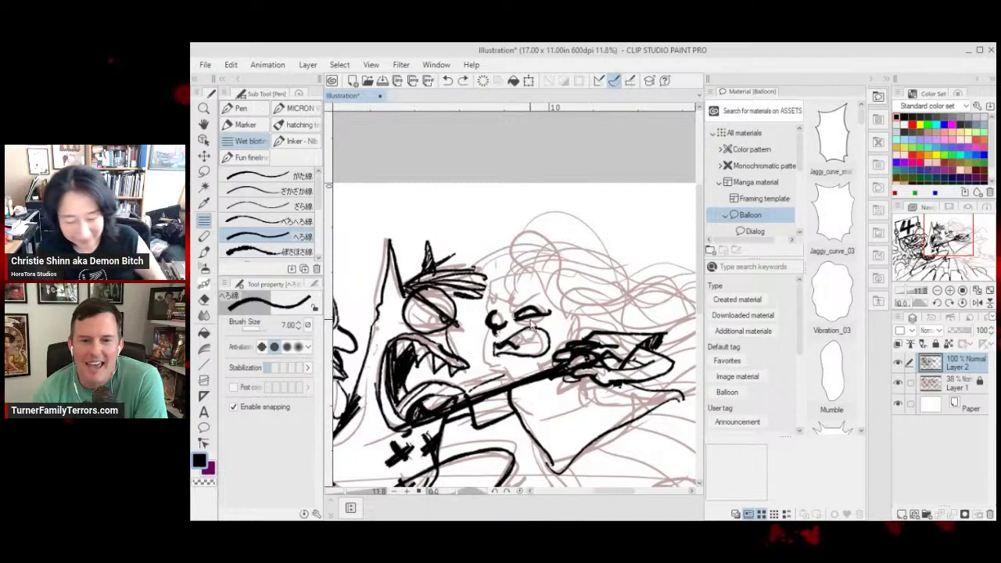
key("ctrl+z")
Step: Set the brush size to 6 and ink the long-haired figure's jagged teeth and rounded eye
key("]")
key("]")
key("]")
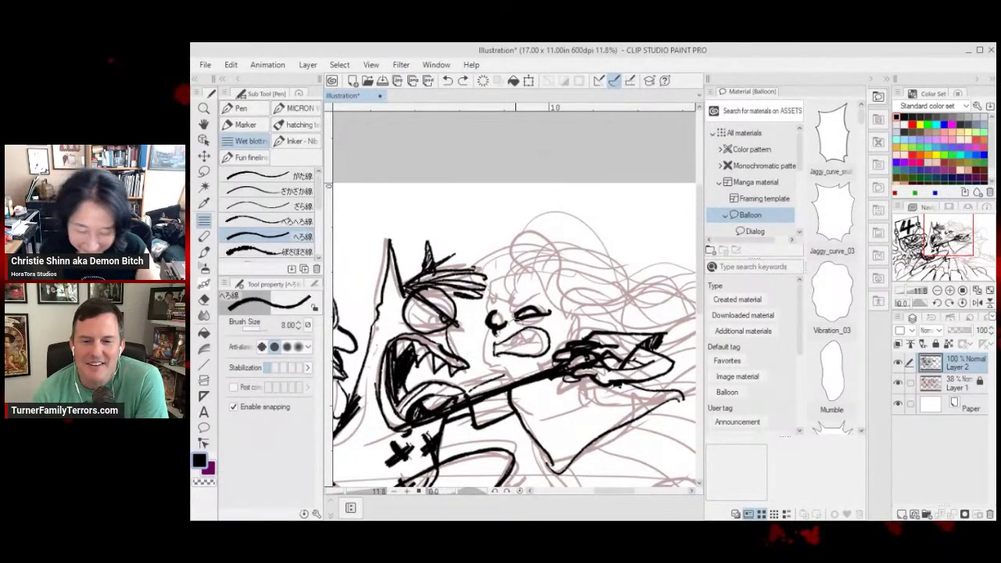
key("bracketleft")
key("bracketleft")
key("bracketleft")
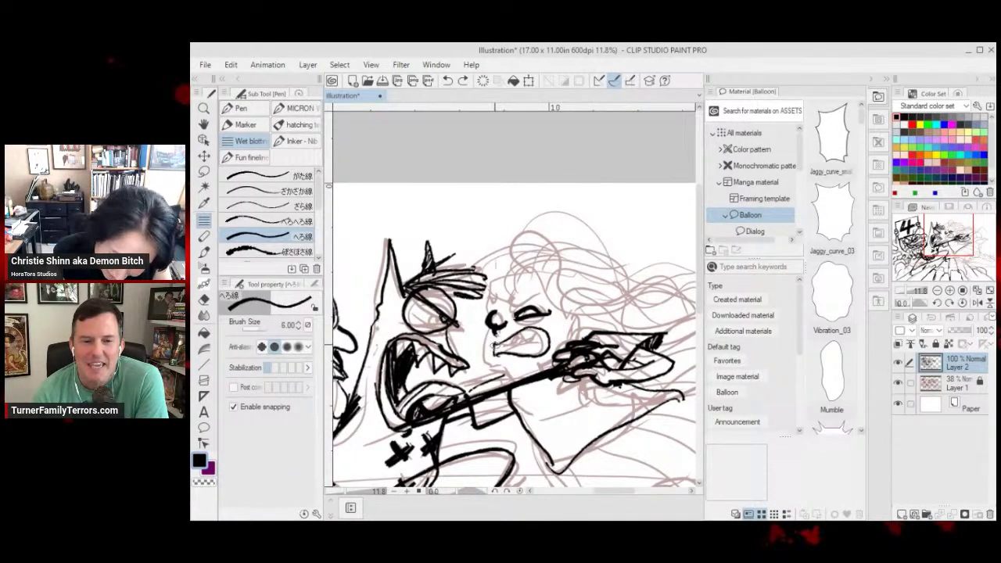
mouse_move(502, 343)
left_mouse_down()
mouse_move(510, 348)
mouse_move(518, 334)
mouse_move(531, 344)
mouse_move(539, 334)
mouse_move(546, 351)
mouse_move(495, 350)
left_mouse_up()
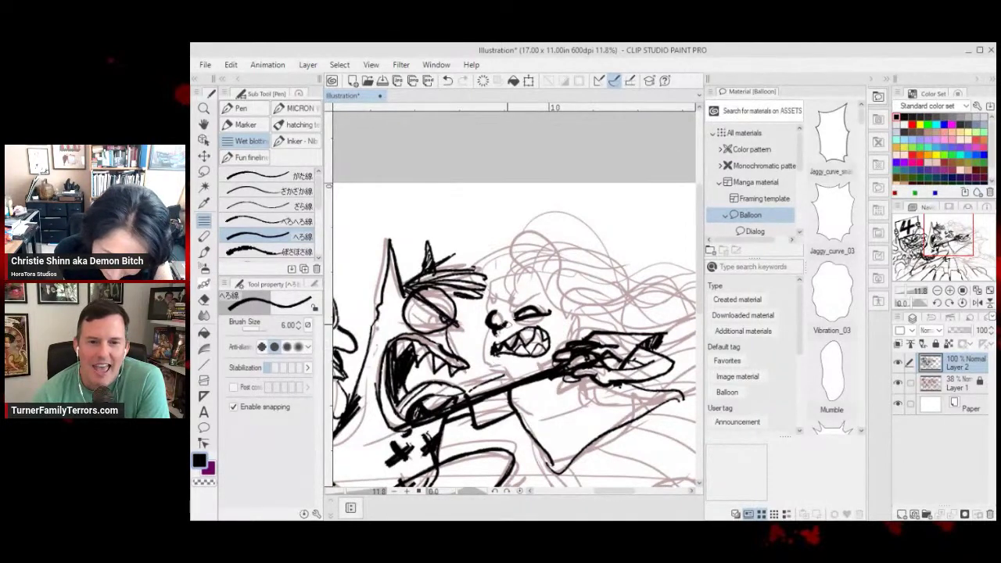
mouse_move(498, 333)
left_mouse_down()
mouse_move(491, 312)
mouse_move(500, 315)
left_mouse_up()
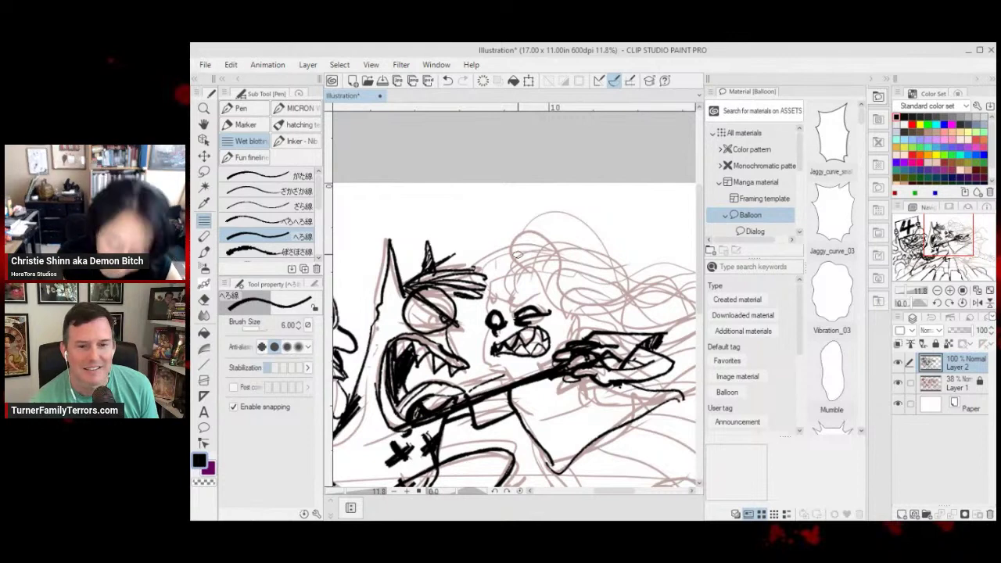
Step: Ink the figure's face outline, jaw and ear, plus the first long locks streaming back from the forehead
mouse_move(485, 322)
left_mouse_down()
mouse_move(482, 346)
mouse_move(511, 379)
mouse_move(541, 368)
mouse_move(580, 320)
mouse_move(570, 338)
left_mouse_up()
mouse_move(512, 284)
left_mouse_down()
mouse_move(560, 252)
mouse_move(589, 291)
left_mouse_up()
left_click_drag(585, 281, 671, 299)
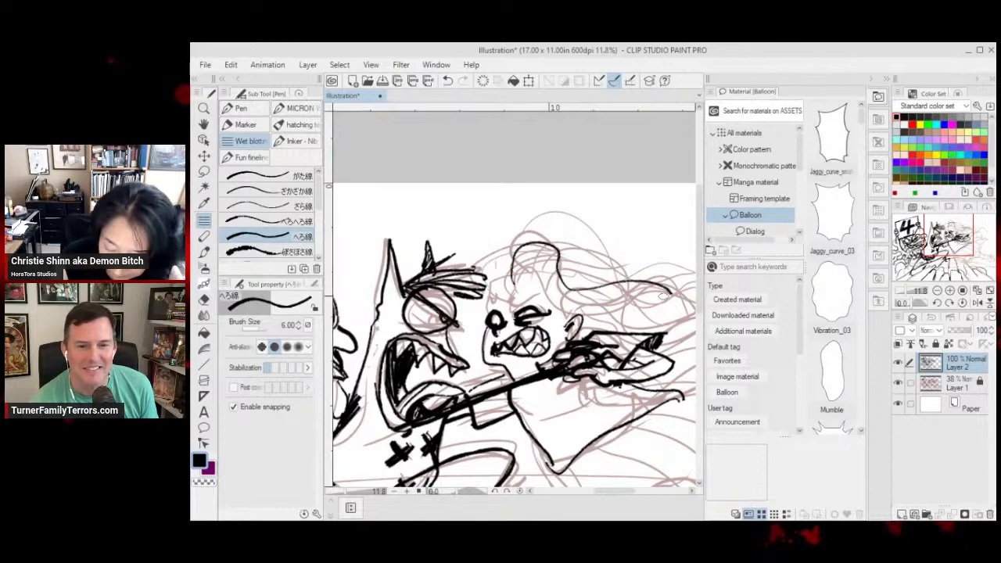
mouse_move(515, 283)
left_mouse_down()
mouse_move(543, 258)
mouse_move(574, 297)
left_mouse_up()
mouse_move(568, 286)
left_mouse_down()
mouse_move(674, 302)
mouse_move(695, 328)
left_mouse_up()
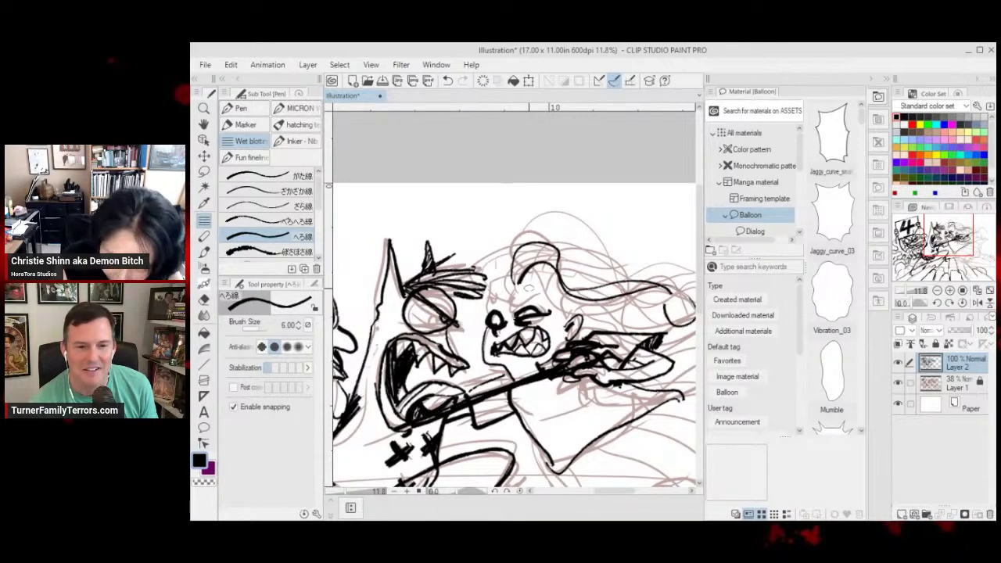
Step: Ink the furrowed brow lines above the figure's eyes and thicken the ear
mouse_move(543, 290)
left_mouse_down()
mouse_move(491, 295)
mouse_move(505, 294)
mouse_move(487, 308)
mouse_move(479, 270)
mouse_move(483, 343)
mouse_move(514, 382)
left_mouse_up()
left_click_drag(570, 324, 551, 357)
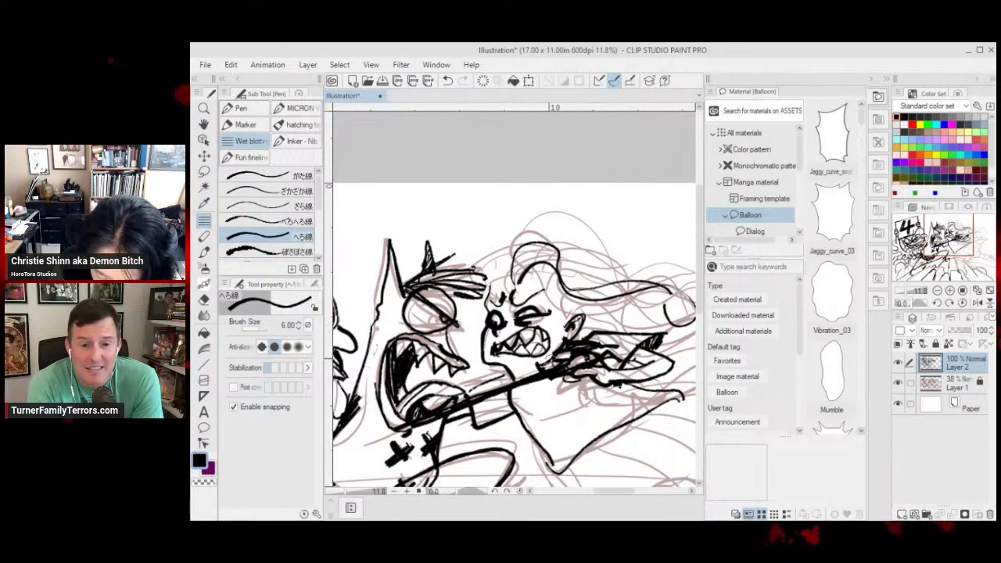
mouse_move(558, 289)
left_mouse_down()
mouse_move(657, 310)
mouse_move(694, 340)
mouse_move(555, 293)
left_mouse_up()
Step: Ink the long wavy strands blowing back from the figure's head over the raised arm
mouse_move(475, 265)
left_mouse_down()
mouse_move(644, 305)
mouse_move(638, 312)
mouse_move(576, 271)
left_mouse_up()
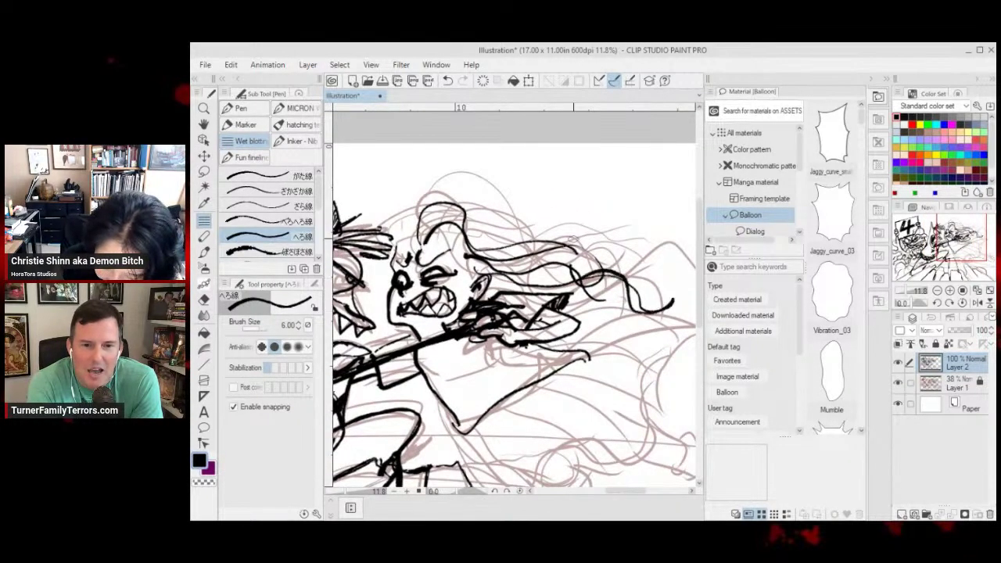
left_click_drag(520, 257, 622, 304)
mouse_move(459, 202)
left_mouse_down()
mouse_move(635, 233)
mouse_move(667, 269)
mouse_move(571, 246)
mouse_move(455, 189)
mouse_move(637, 189)
mouse_move(653, 215)
mouse_move(576, 224)
left_mouse_up()
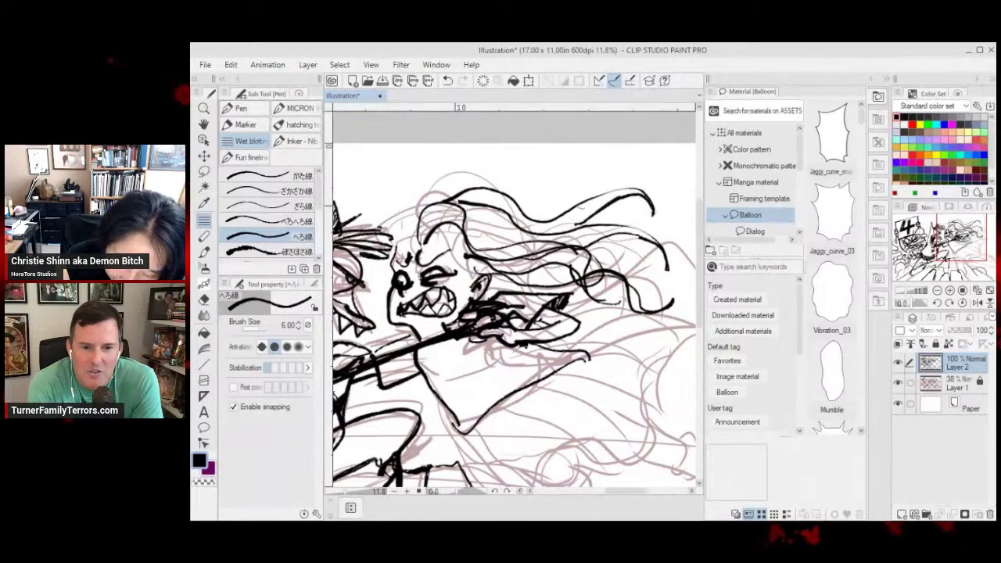
left_click_drag(534, 258, 624, 292)
mouse_move(503, 275)
left_mouse_down()
mouse_move(522, 242)
mouse_move(495, 247)
mouse_move(534, 239)
mouse_move(476, 299)
left_mouse_up()
left_click_drag(505, 260, 493, 266)
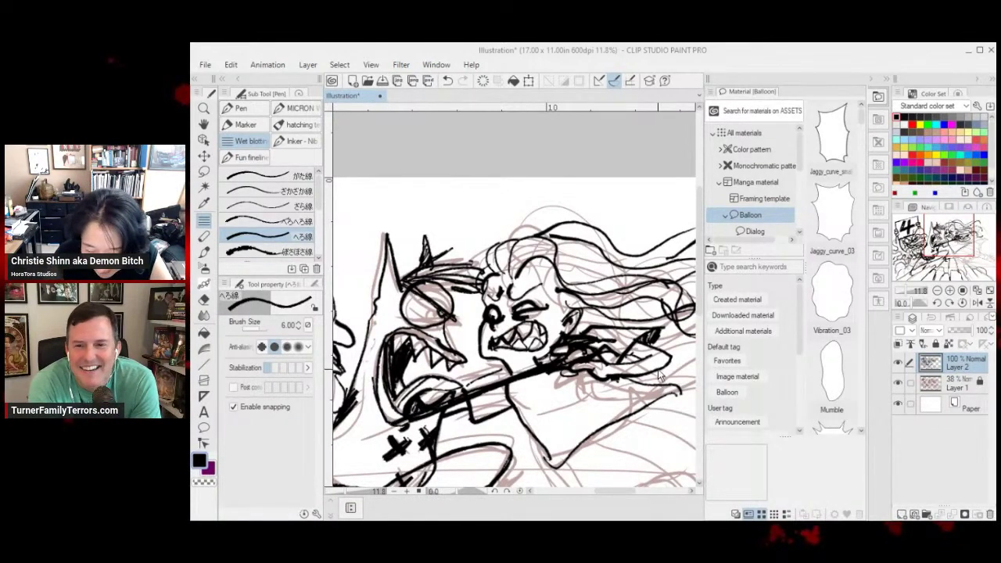
Step: Add more hair strands behind the figure's ear and undo the extra stroke at the front of the forehead
mouse_move(695, 318)
left_mouse_down()
mouse_move(635, 307)
mouse_move(628, 318)
left_mouse_up()
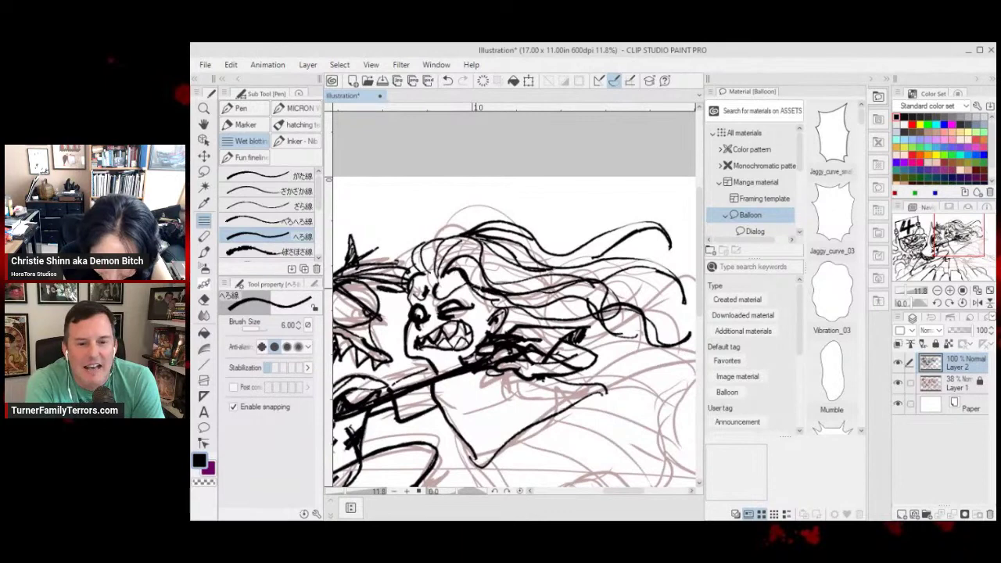
left_click_drag(490, 322, 555, 312)
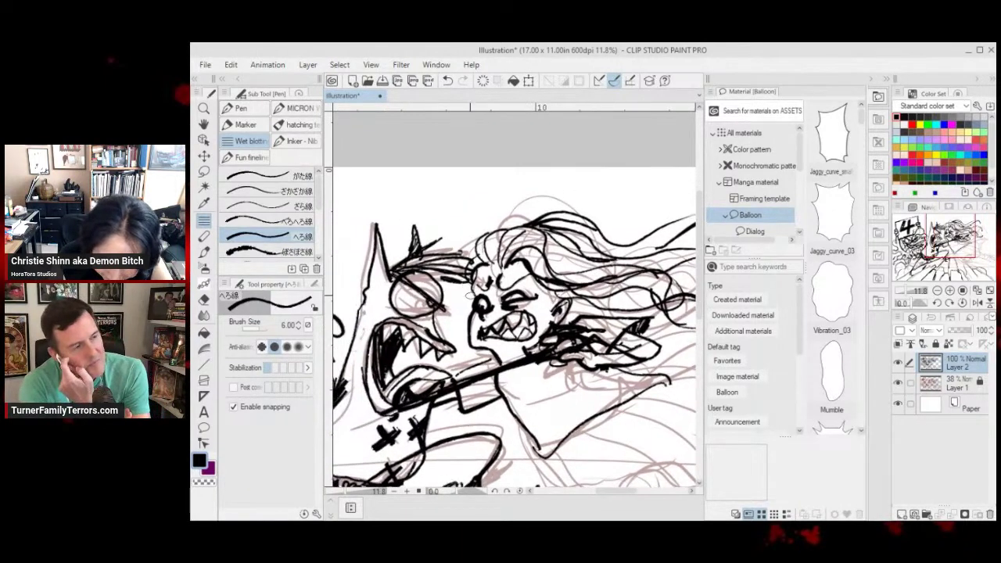
left_click_drag(472, 295, 483, 266)
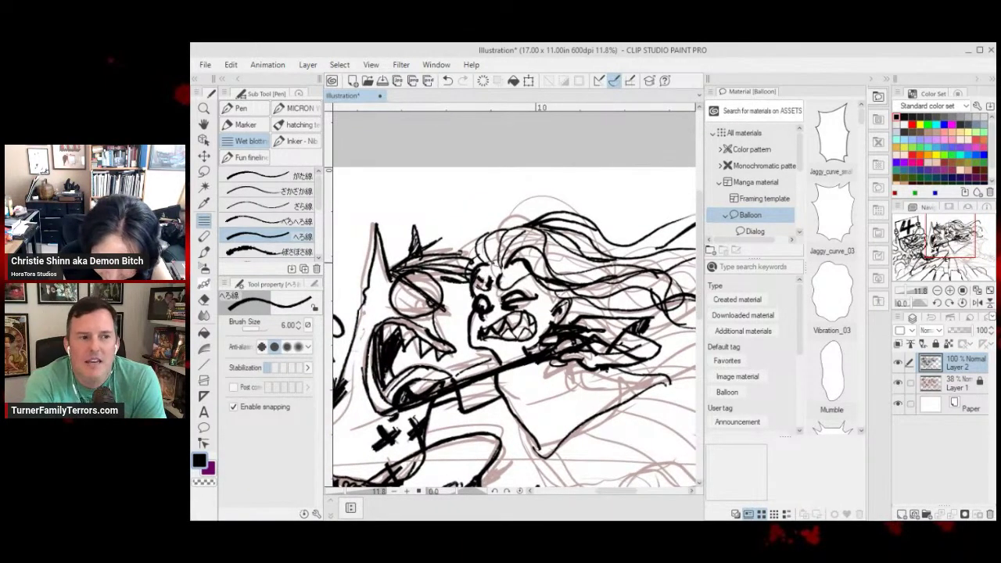
key("ctrl+z")
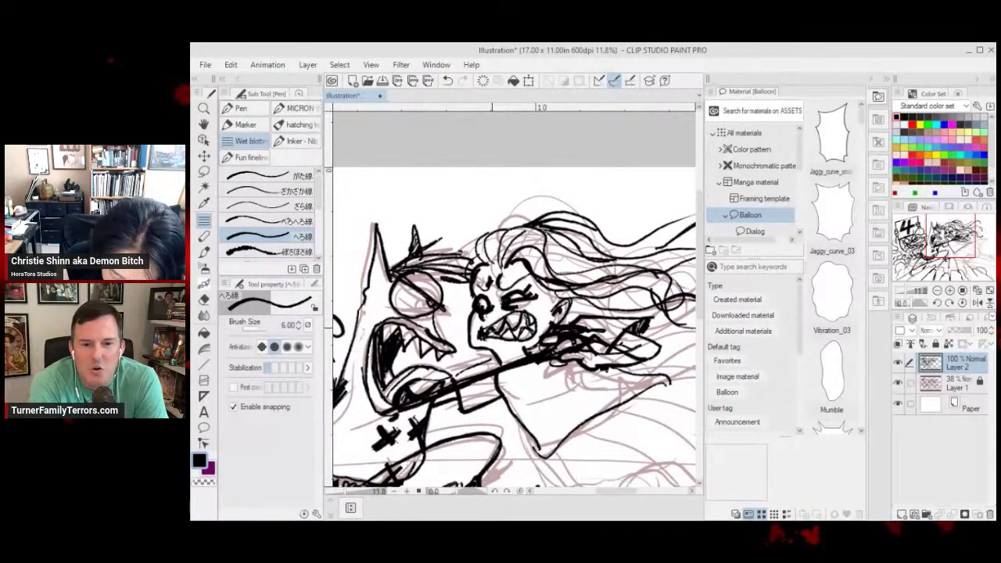
Step: Ink the figure's rounded bent knee and the lower edge of the flowing garment from the waist
left_click_drag(541, 346, 546, 266)
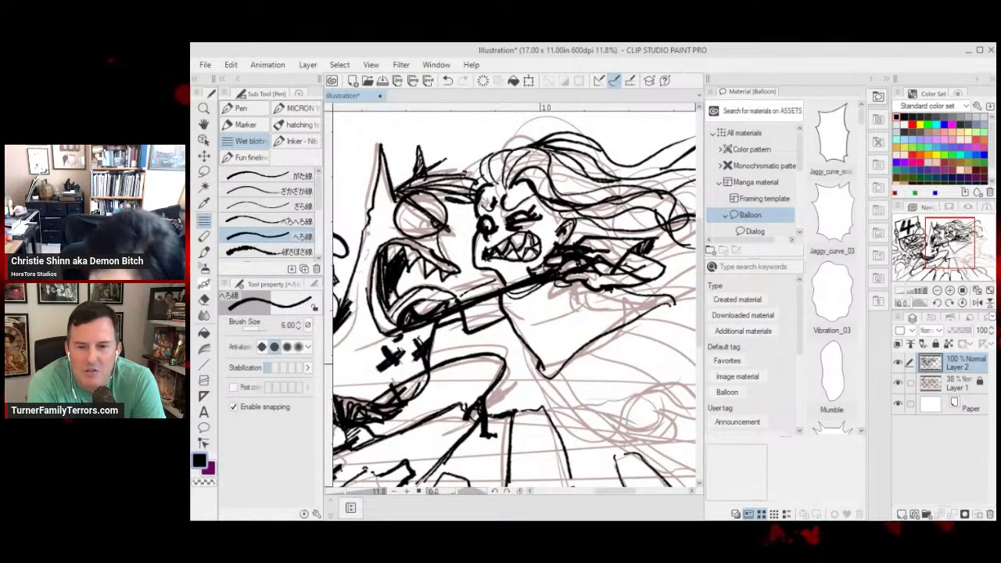
left_click_drag(672, 405, 535, 326)
mouse_move(482, 344)
left_mouse_down()
mouse_move(516, 343)
mouse_move(513, 313)
left_mouse_up()
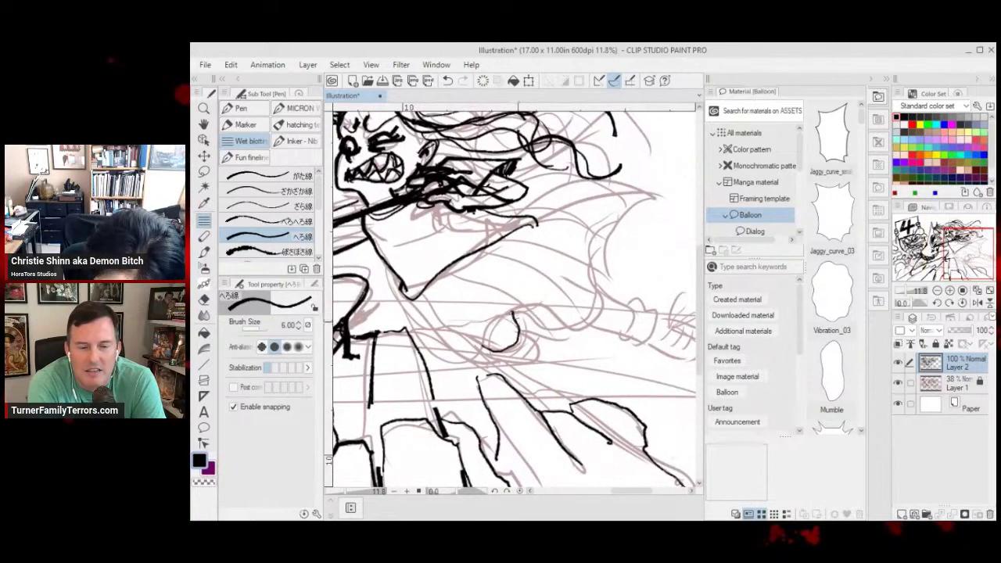
mouse_move(395, 293)
left_mouse_down()
mouse_move(474, 367)
mouse_move(500, 357)
mouse_move(513, 309)
mouse_move(593, 278)
left_mouse_up()
left_click_drag(431, 272, 599, 296)
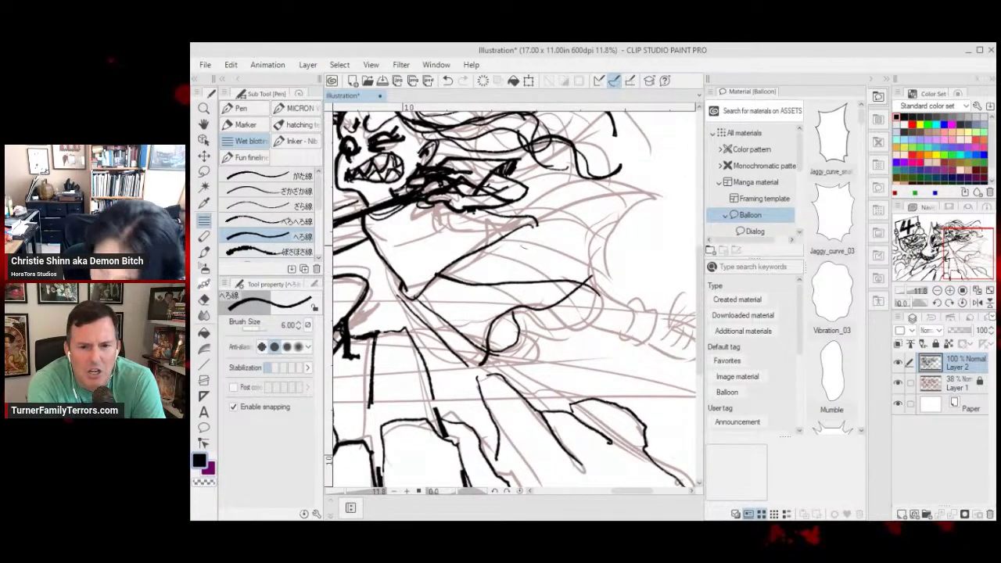
Step: Ink the garment's upper edge, wavy hem and inner folds sweeping back from the torso, and thicken the waist
left_click_drag(504, 231, 648, 250)
mouse_move(596, 293)
left_mouse_down()
mouse_move(593, 281)
mouse_move(646, 249)
left_mouse_up()
left_click_drag(526, 225, 683, 193)
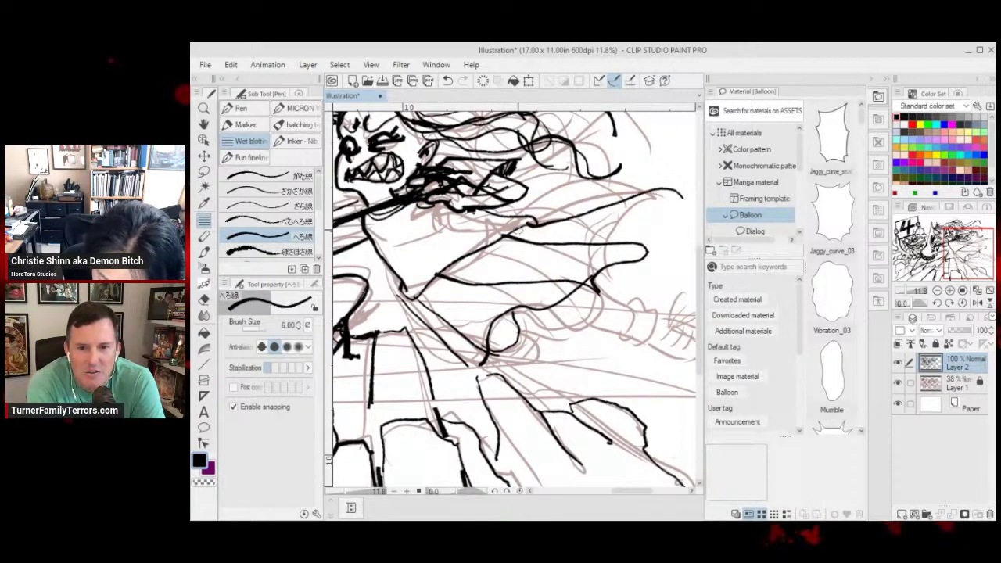
mouse_move(513, 230)
left_mouse_down()
mouse_move(673, 202)
mouse_move(682, 213)
mouse_move(642, 252)
left_mouse_up()
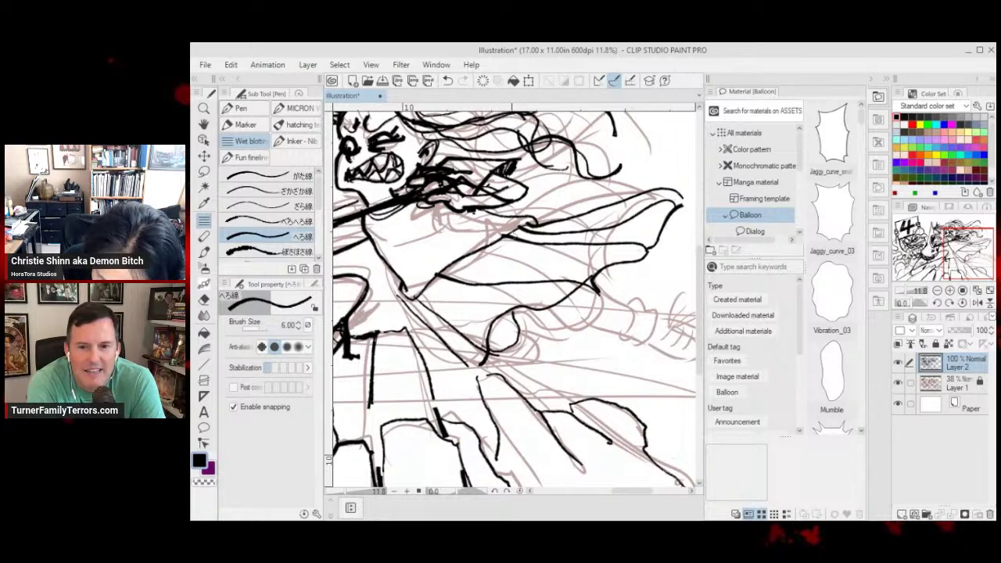
left_click_drag(471, 255, 599, 249)
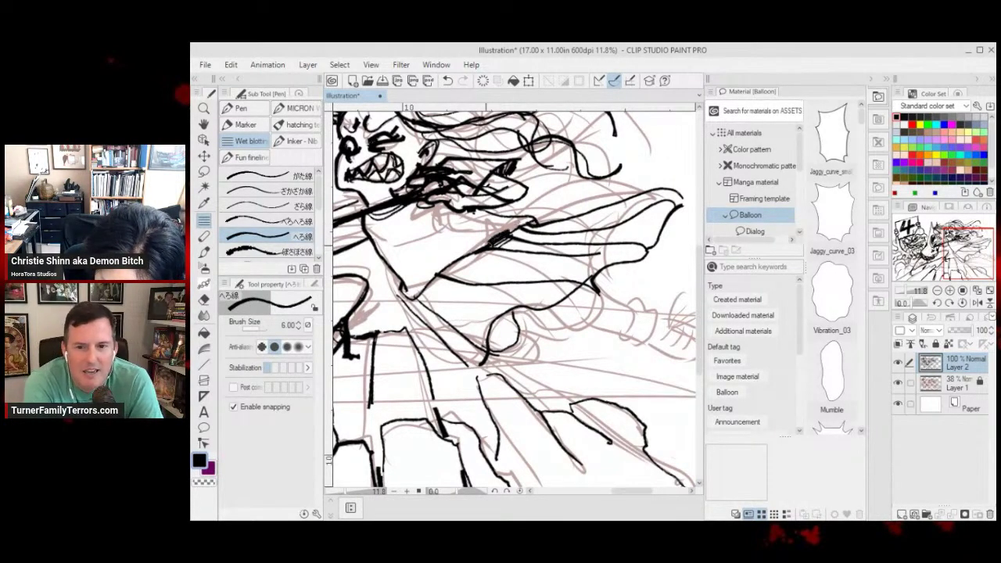
mouse_move(417, 294)
left_mouse_down()
mouse_move(405, 304)
mouse_move(443, 334)
mouse_move(429, 330)
left_mouse_up()
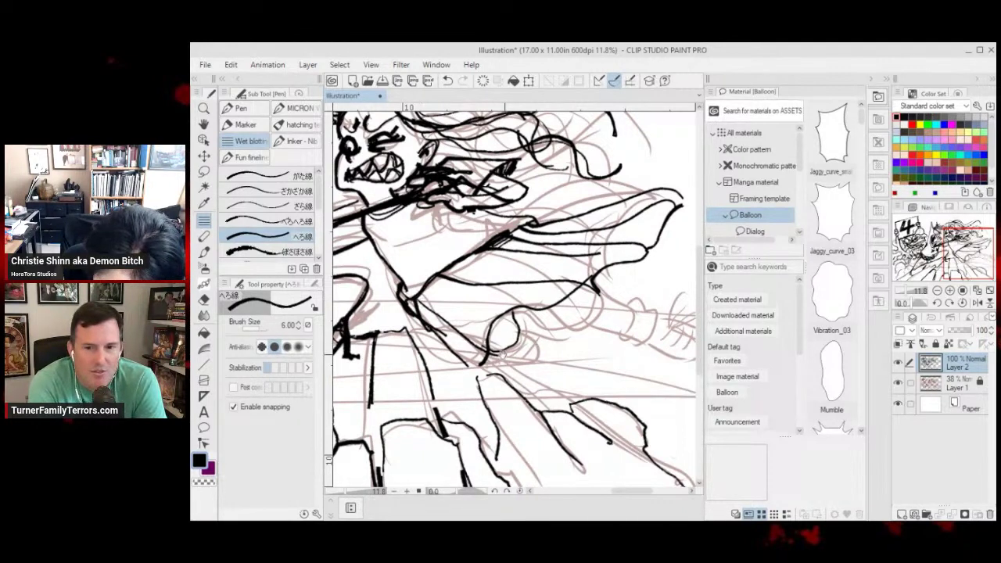
Step: Ink the front leg's lines behind the bent knee and add dark hatching beneath it
mouse_move(487, 351)
left_mouse_down()
mouse_move(532, 363)
mouse_move(523, 332)
mouse_move(518, 349)
mouse_move(535, 330)
mouse_move(523, 336)
mouse_move(582, 335)
left_mouse_up()
left_click_drag(520, 336, 592, 336)
mouse_move(505, 358)
left_mouse_down()
mouse_move(568, 352)
mouse_move(639, 323)
mouse_move(568, 334)
left_mouse_up()
left_click_drag(456, 324, 527, 324)
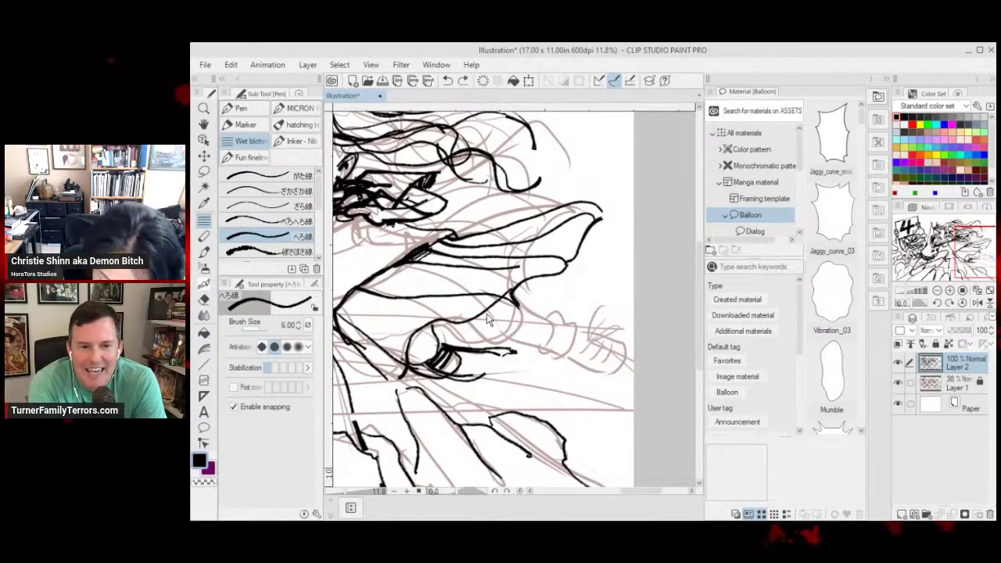
Step: Ink the figure's trailing leg with its cuff and the hatched boot at the canvas edge
left_click_drag(496, 335, 545, 346)
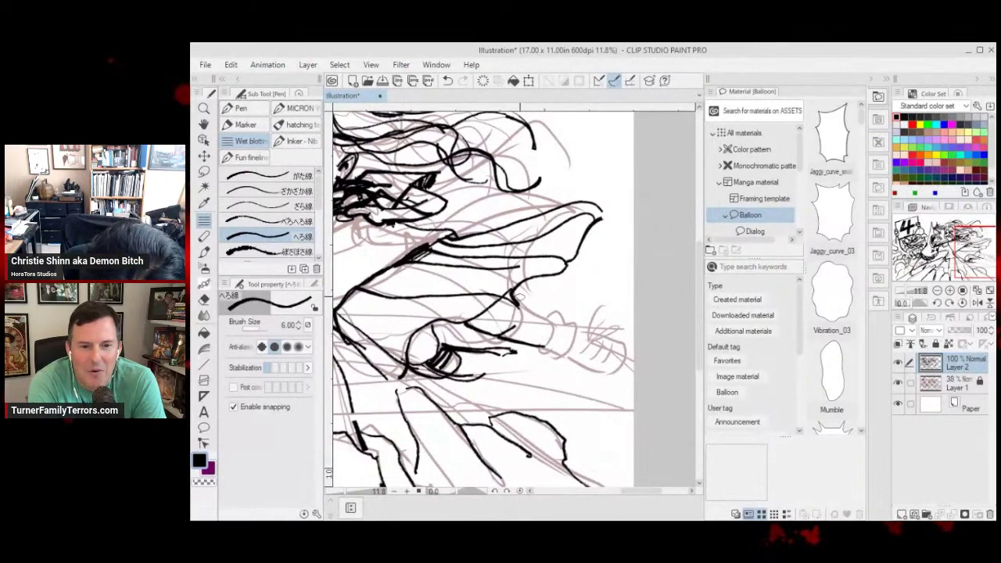
mouse_move(516, 295)
left_mouse_down()
mouse_move(552, 319)
mouse_move(535, 344)
mouse_move(560, 359)
mouse_move(571, 312)
mouse_move(545, 311)
left_mouse_up()
mouse_move(540, 346)
left_mouse_down()
mouse_move(600, 336)
mouse_move(635, 352)
left_mouse_up()
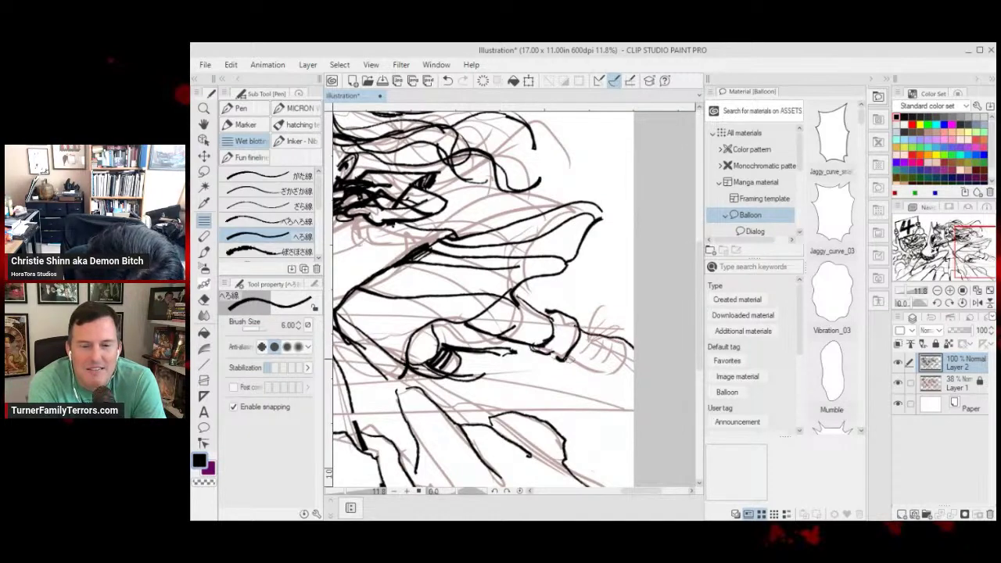
mouse_move(565, 356)
left_mouse_down()
mouse_move(616, 380)
mouse_move(633, 361)
mouse_move(612, 377)
mouse_move(635, 336)
mouse_move(600, 365)
mouse_move(577, 355)
mouse_move(633, 292)
mouse_move(634, 386)
mouse_move(633, 360)
left_mouse_up()
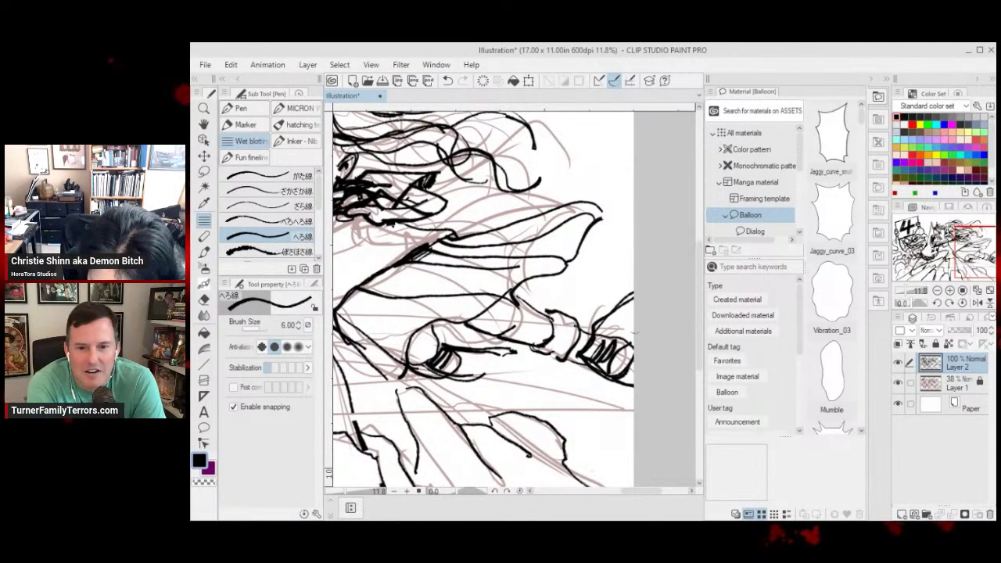
Step: Narrow the material library area to give the canvas more width
mouse_move(470, 376)
left_mouse_down()
mouse_move(634, 313)
mouse_move(684, 408)
left_mouse_up()
left_click_drag(700, 432, 554, 422)
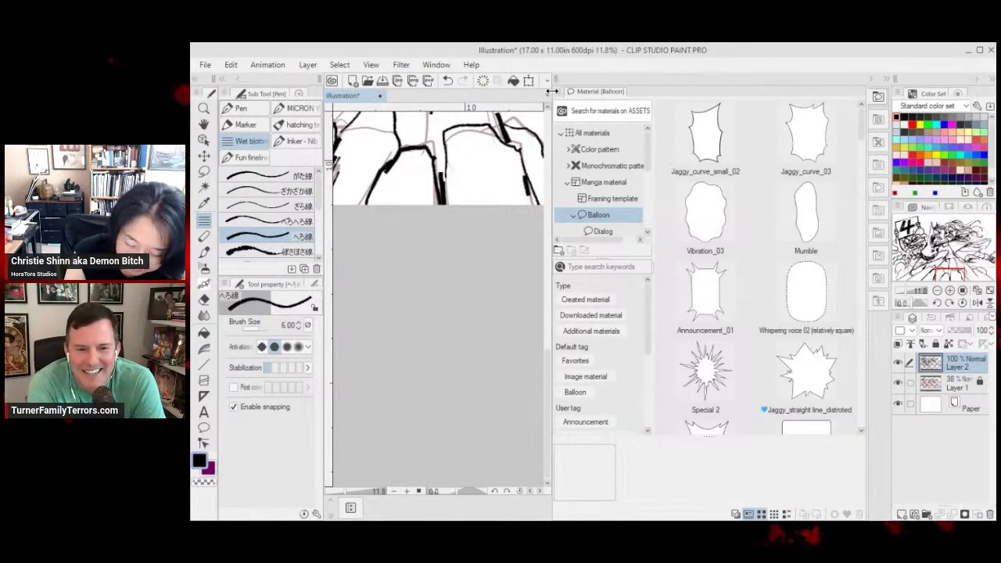
left_click_drag(555, 90, 791, 188)
left_click_drag(591, 268, 374, 491)
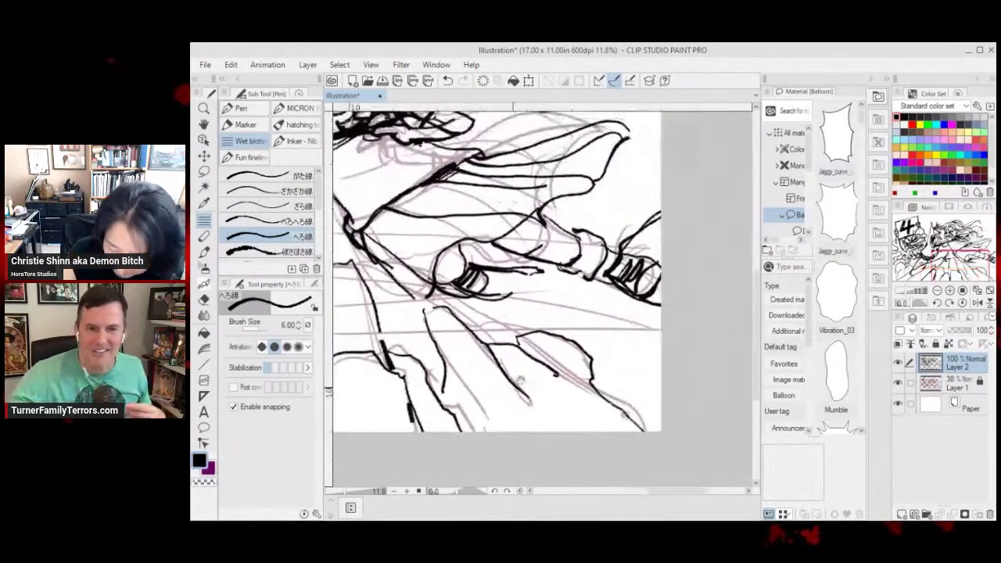
Step: Ink the line from the waist under the bent knee to the ground and touch up the illustration's lower-right corner
left_click_drag(608, 325, 622, 347)
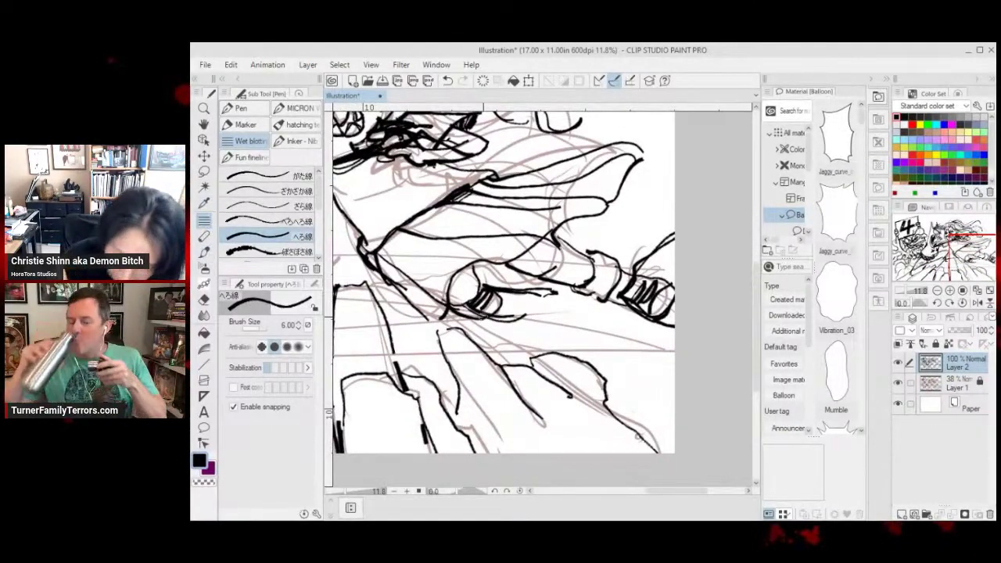
left_click_drag(497, 342, 538, 361)
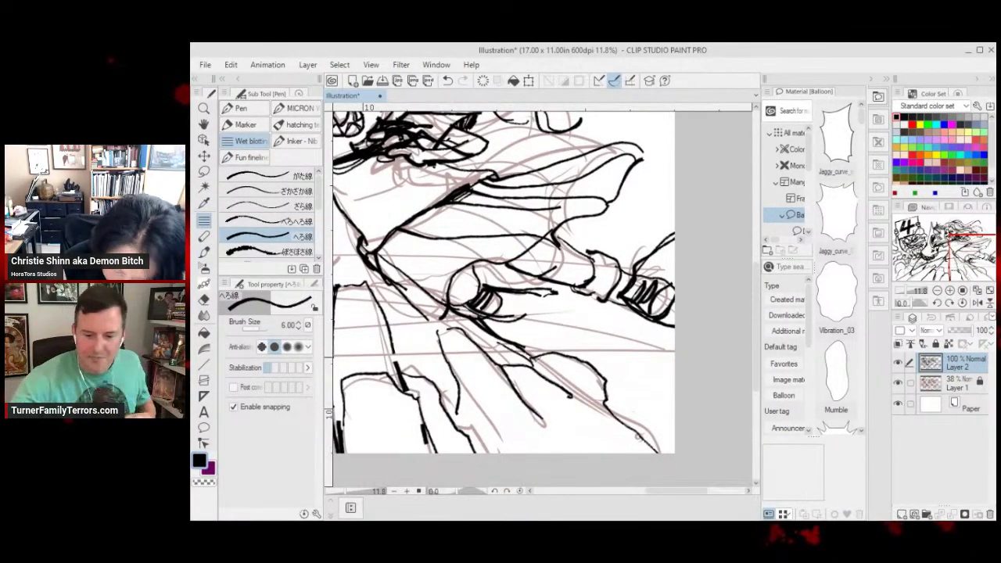
left_click(204, 108)
left_click_drag(565, 311, 469, 320)
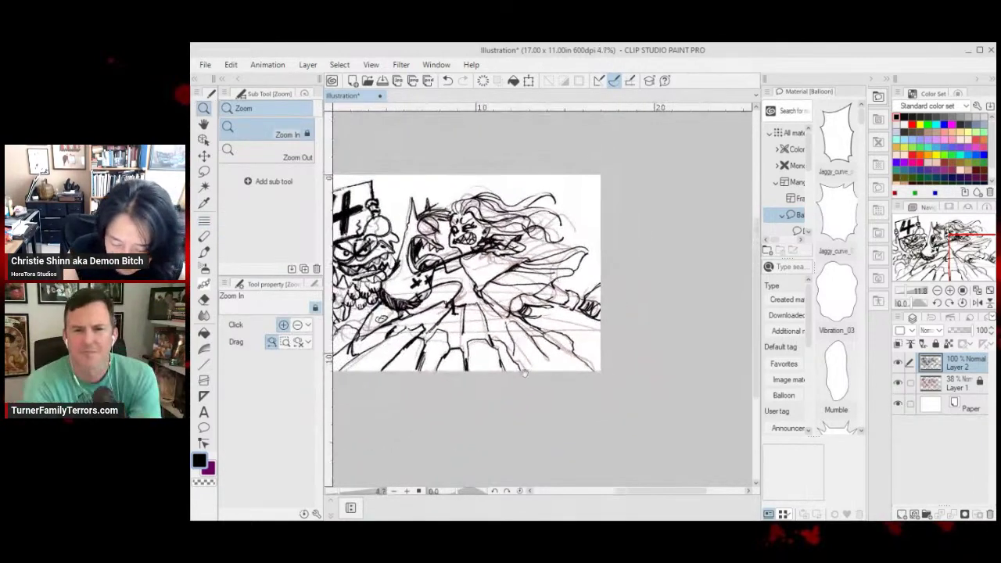
left_click_drag(526, 398, 620, 392)
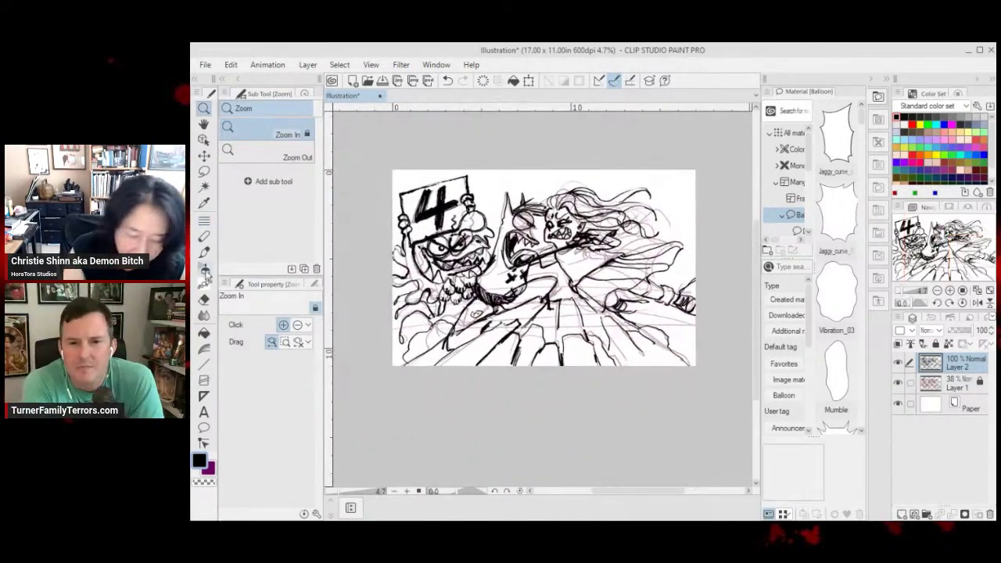
left_click(204, 220)
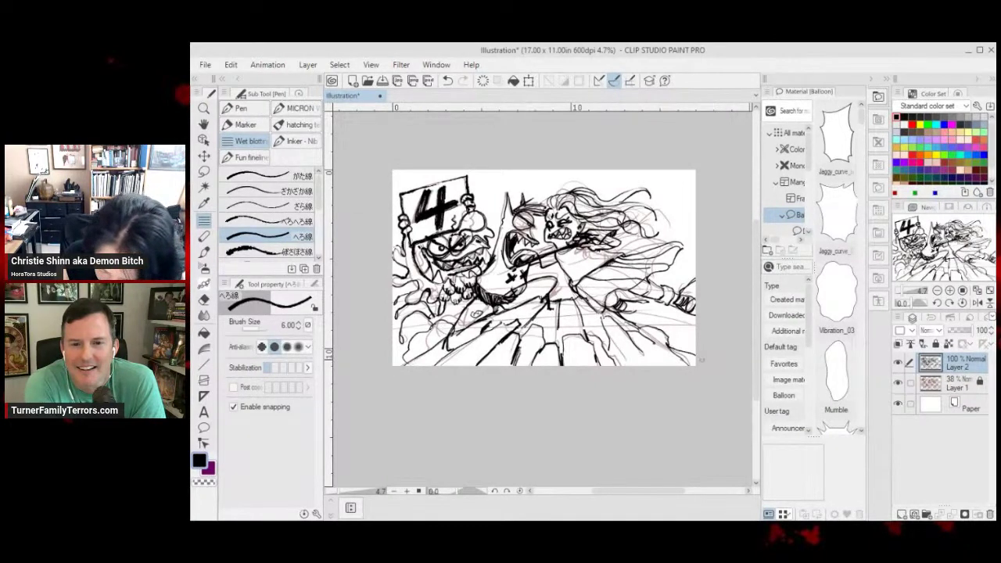
left_click_drag(671, 345, 690, 365)
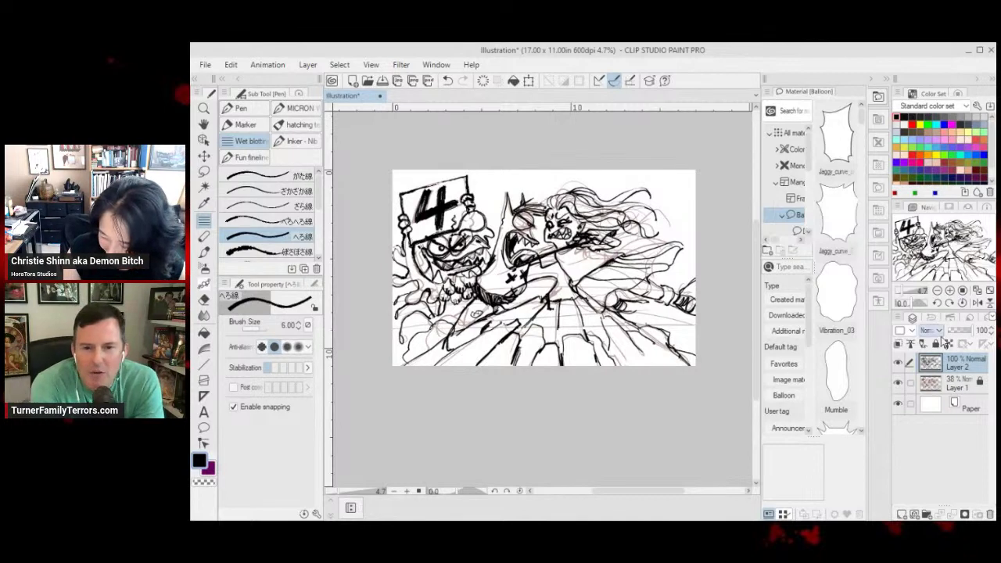
Step: Hide the red sketch layer and strengthen the crack lines across the ground with the pen at sizes 12 and 6
left_click(898, 384)
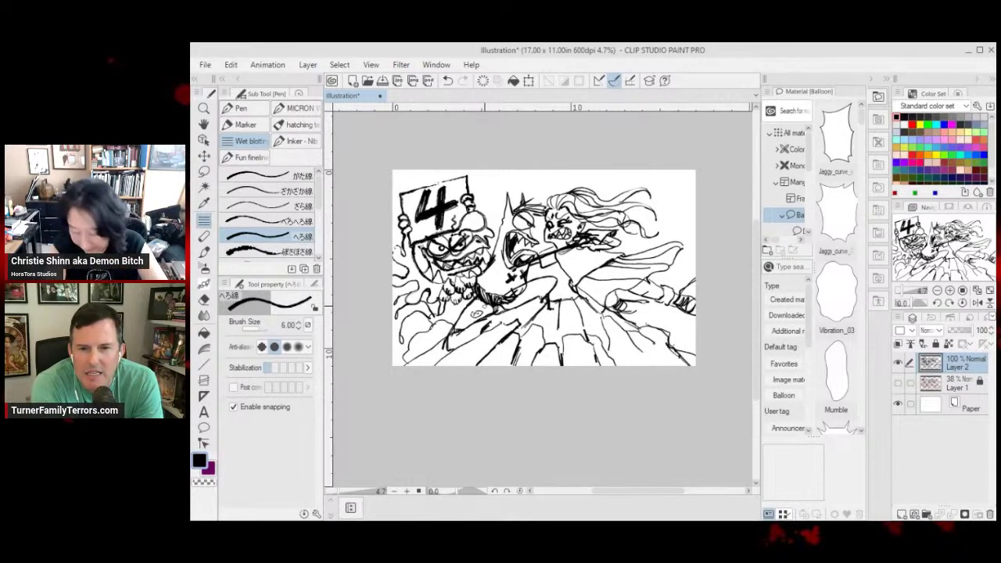
key("bracketright")
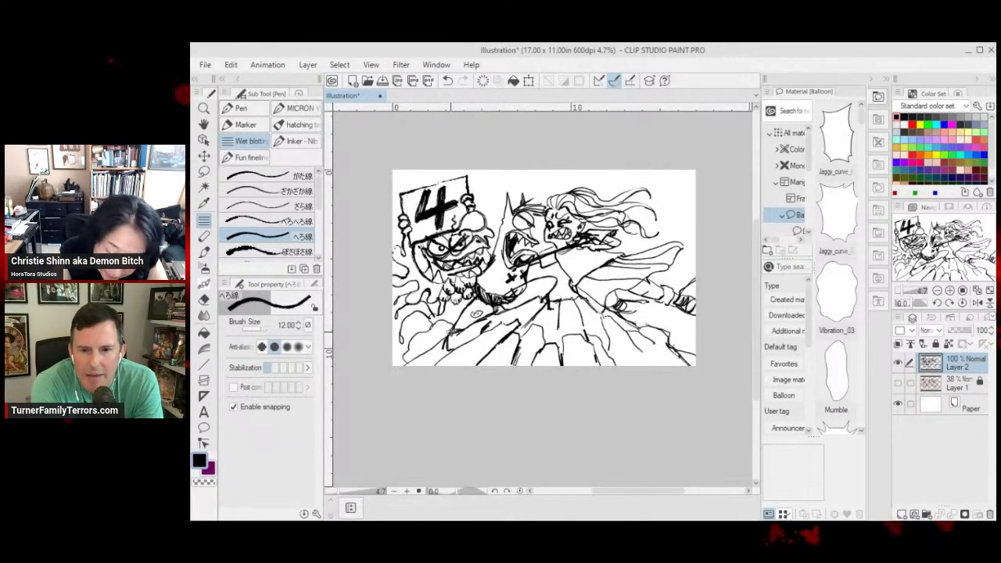
mouse_move(453, 331)
left_mouse_down()
mouse_move(395, 374)
mouse_move(453, 352)
mouse_move(435, 360)
left_mouse_up()
key("bracketleft")
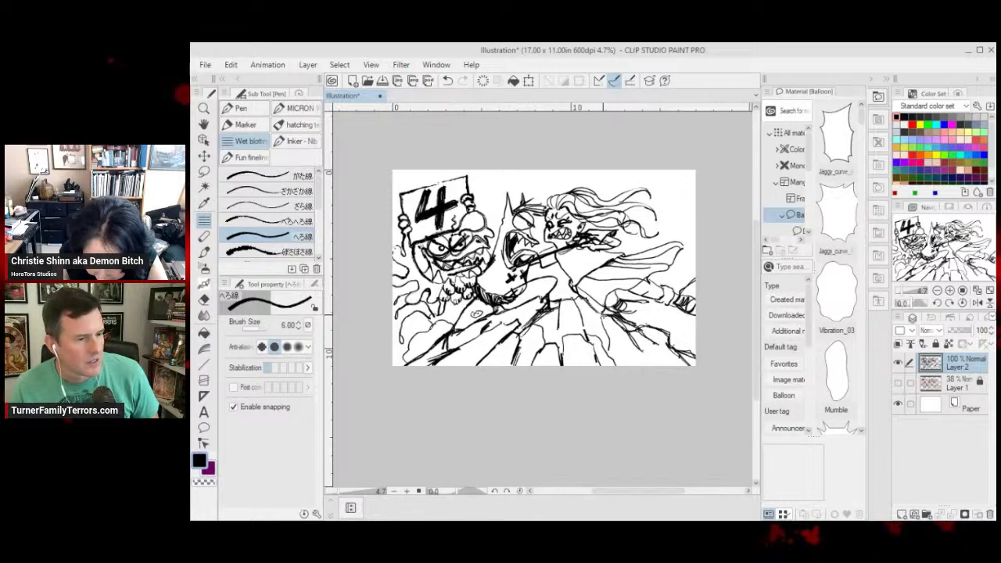
left_click_drag(602, 315, 617, 350)
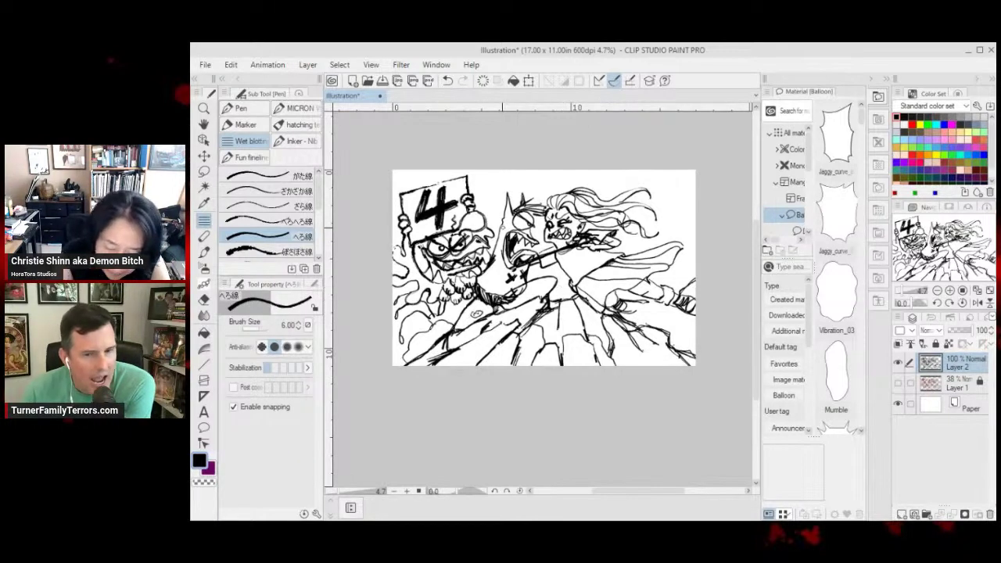
Step: Touch up the horned creature's tall horn, undoing the correction stroke and going back to black ink
key("c")
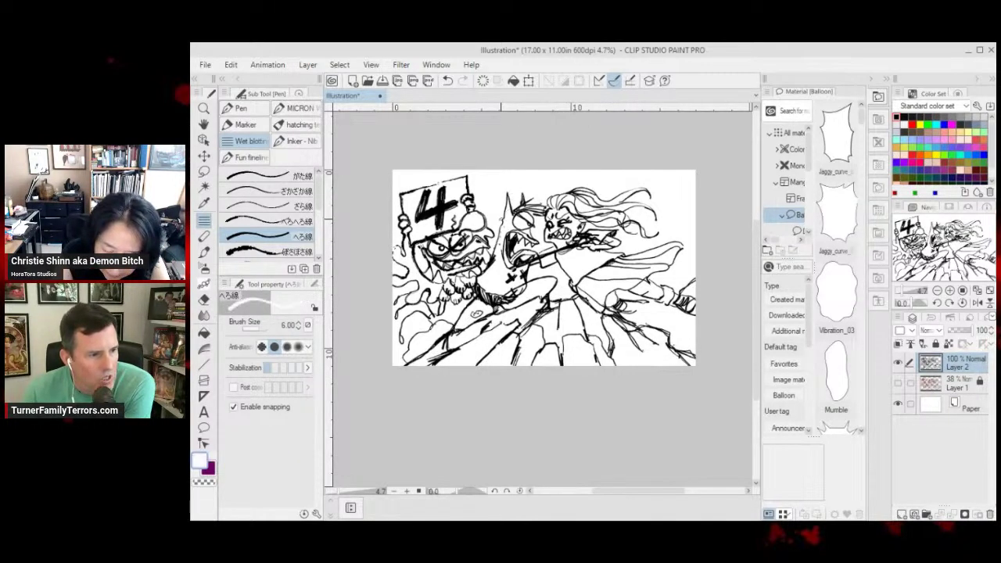
key("ctrl+z")
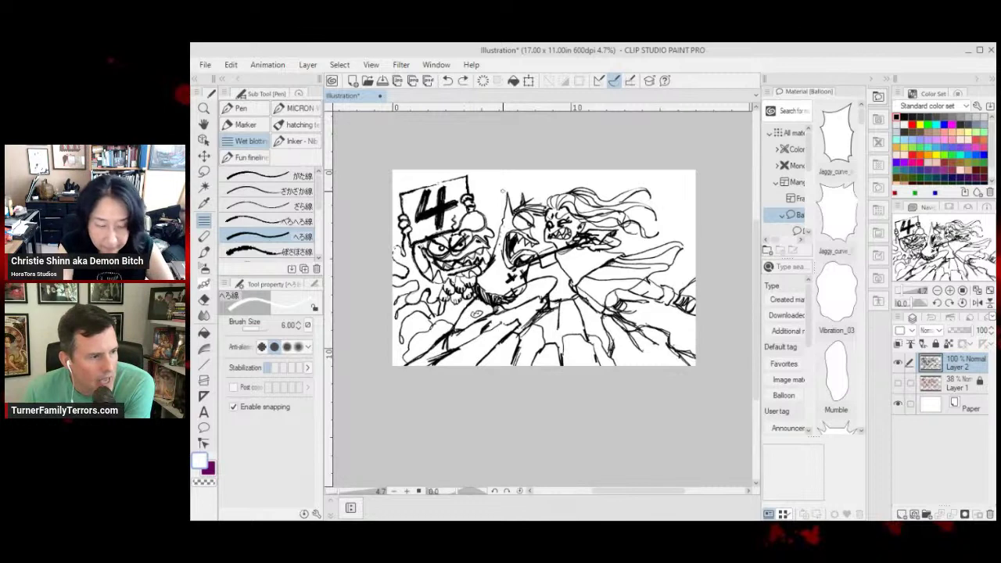
left_click(897, 116)
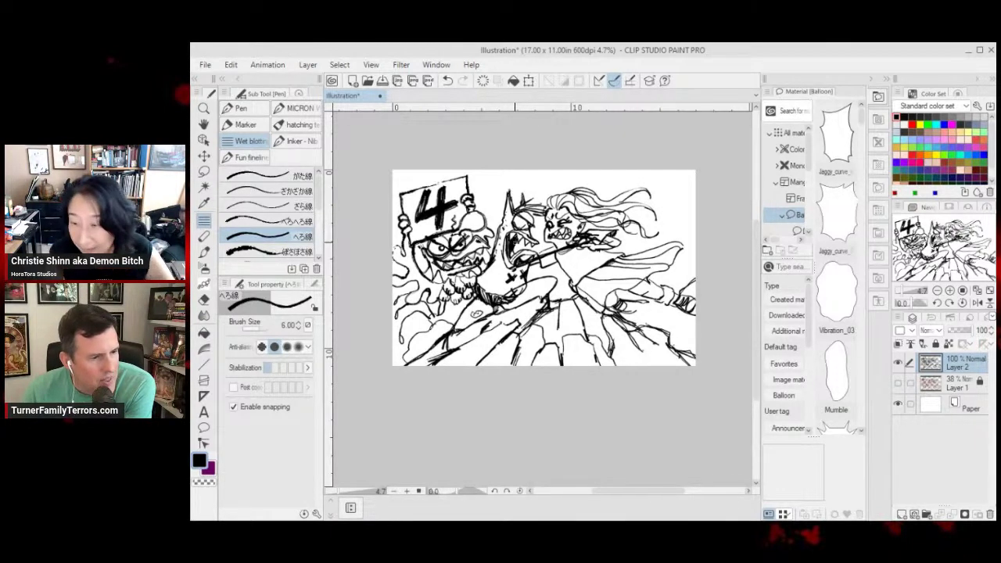
Step: Cancel the accidental cut of the ink layer and save the illustration as Sophie vs DemonBitch
key("ctrl+x")
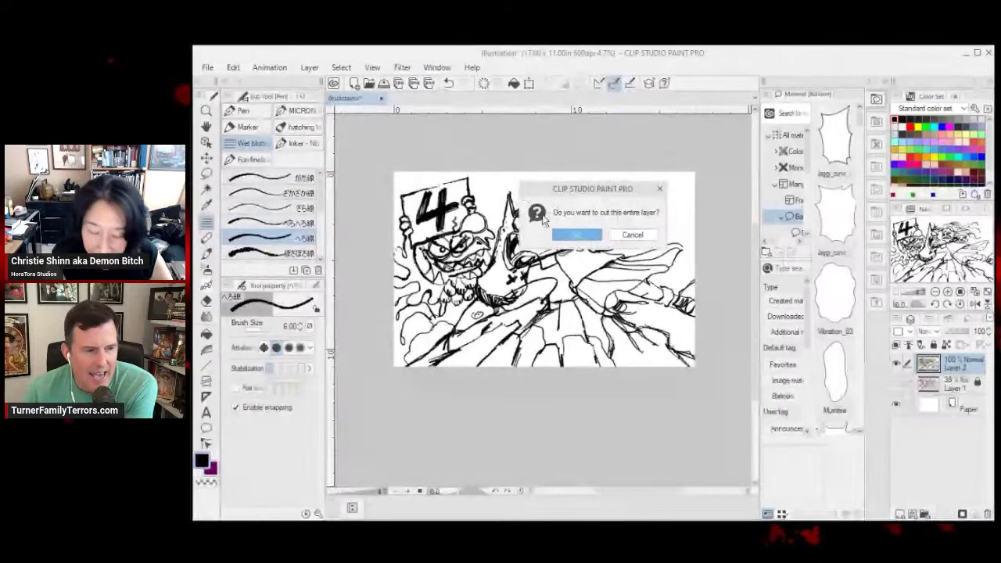
left_click(645, 234)
key("ctrl+s")
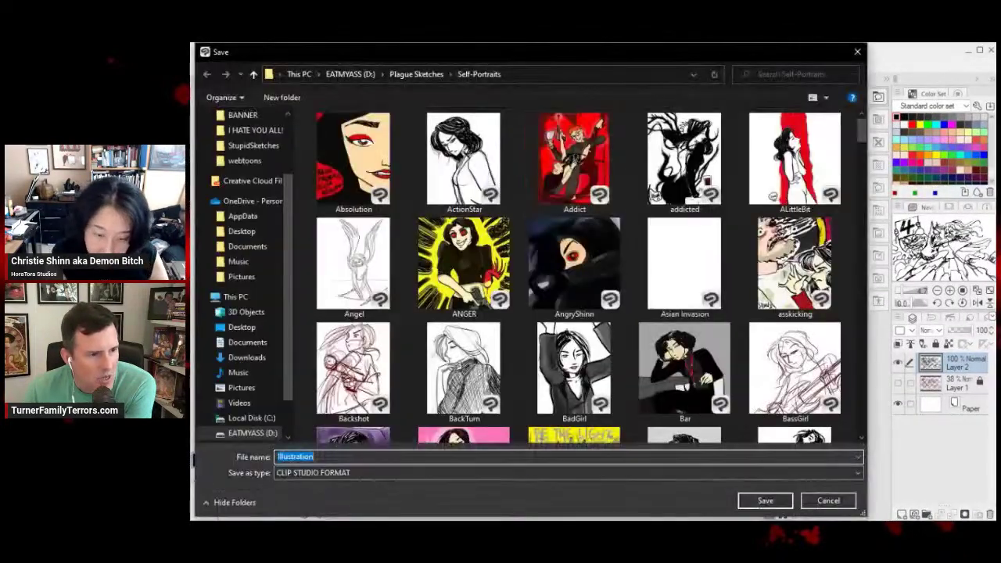
key("Return")
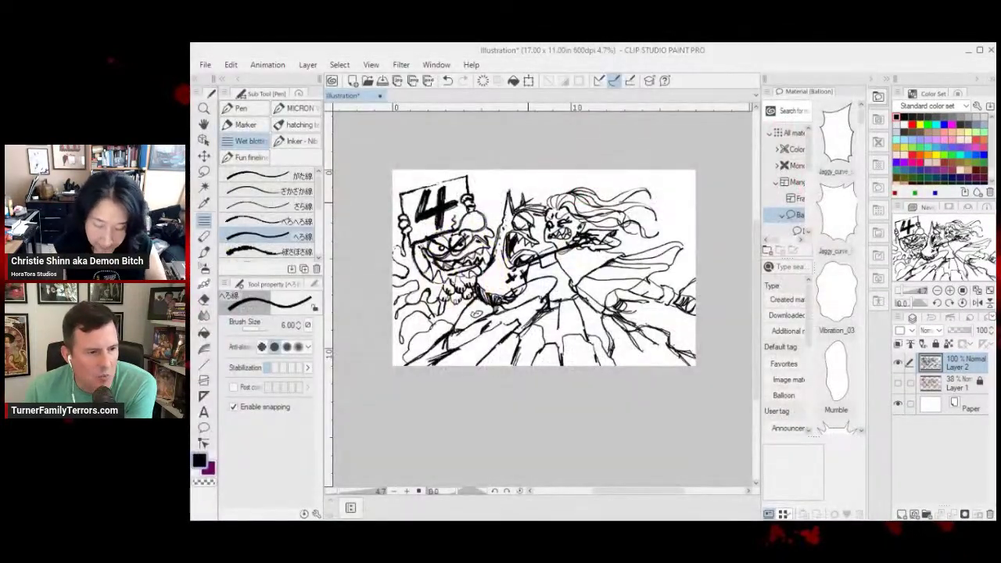
key("ctrl+s")
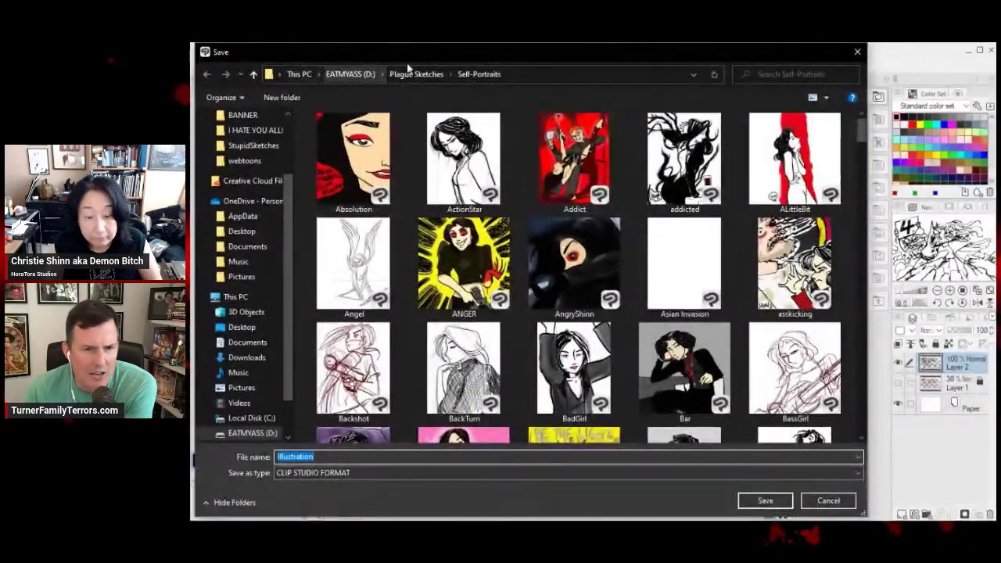
left_click_drag(470, 61, 191, 57)
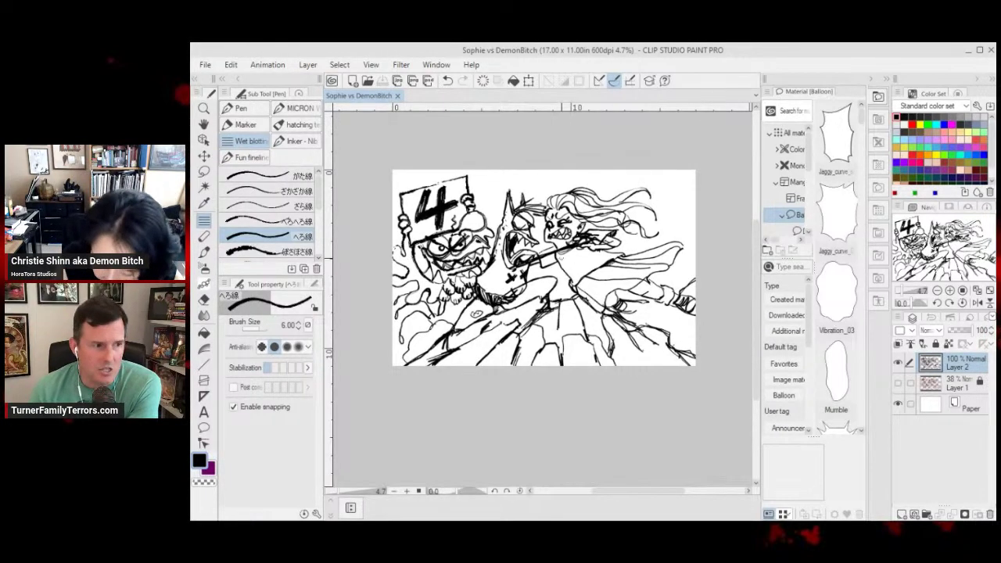
Step: Ink extra fold and shading lines on the leaping figure's arm, torso, flowing coat and trailing leg
left_click(558, 247)
left_click_drag(538, 255, 556, 247)
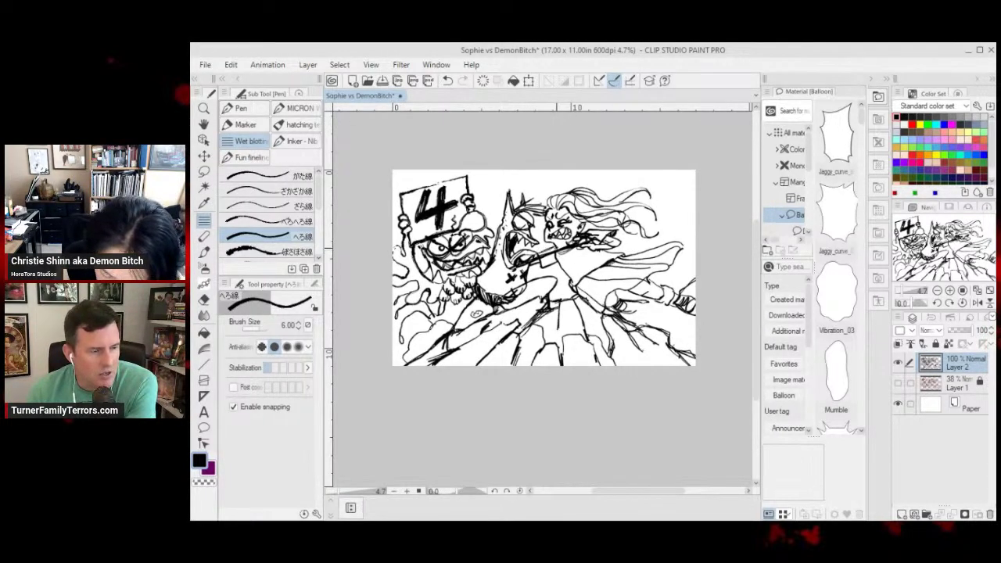
left_click_drag(565, 286, 590, 293)
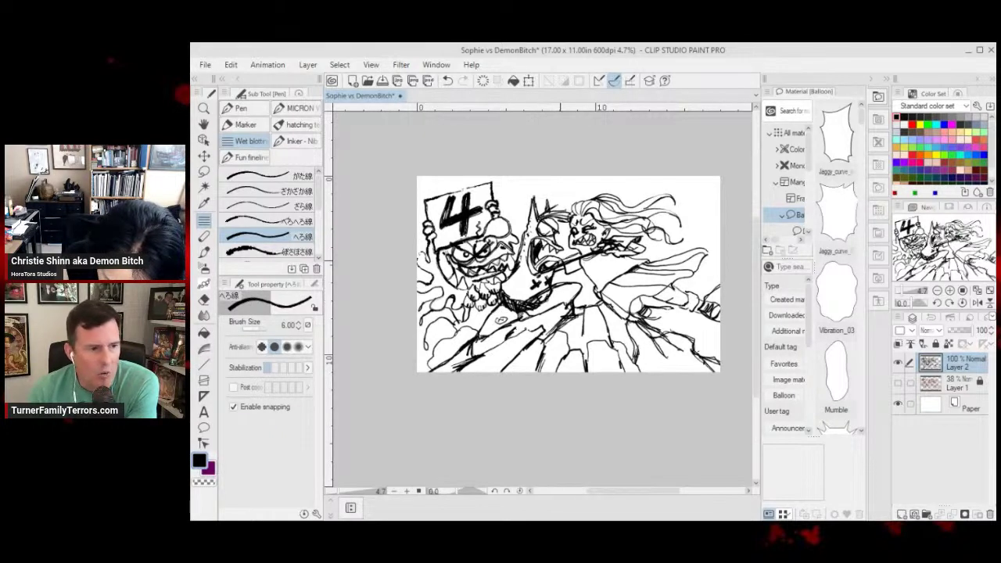
left_click_drag(637, 263, 640, 294)
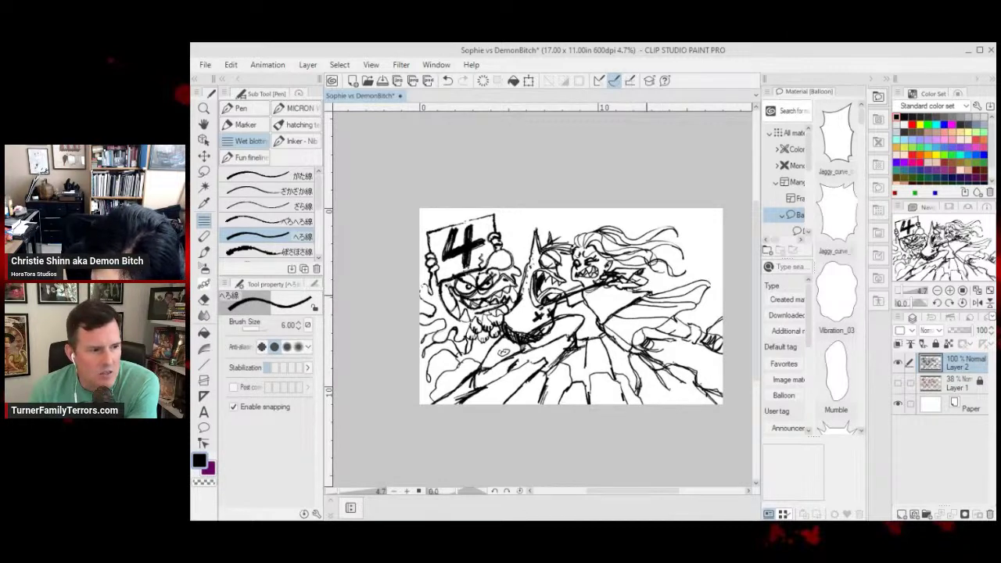
mouse_move(659, 292)
left_mouse_down()
mouse_move(718, 284)
mouse_move(704, 303)
mouse_move(667, 313)
mouse_move(636, 341)
mouse_move(610, 326)
mouse_move(619, 340)
mouse_move(649, 354)
mouse_move(643, 322)
mouse_move(698, 342)
mouse_move(687, 331)
left_mouse_up()
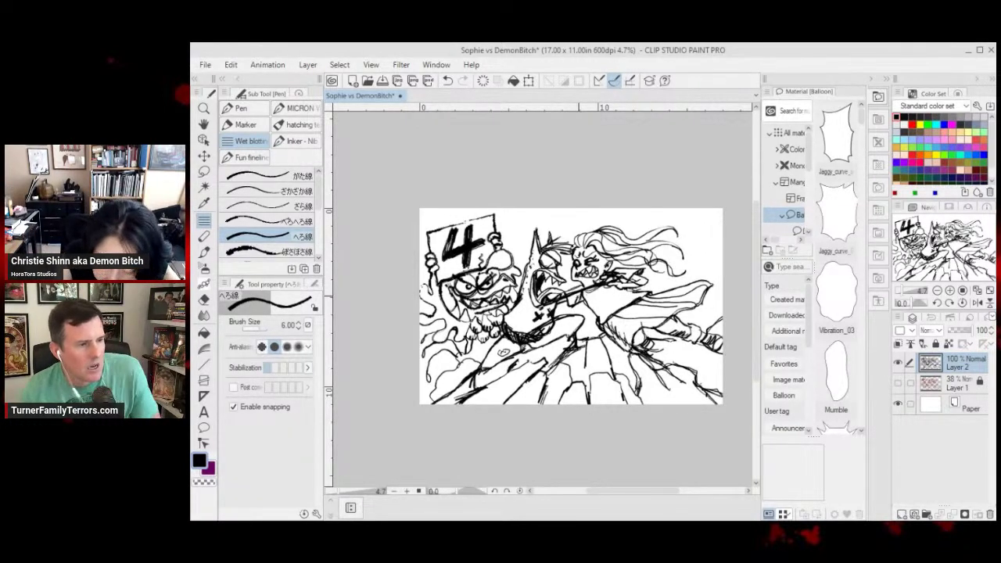
Step: Add a new layer directly above the hidden sketch and set up the size 40 fog - smoke - smog brush in dark grey
left_click(204, 172)
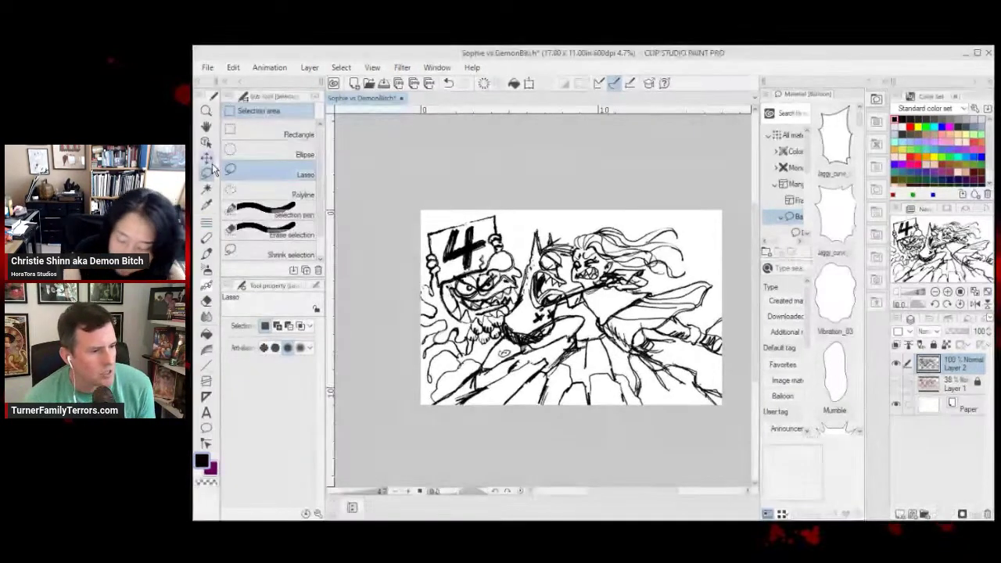
left_click(934, 384)
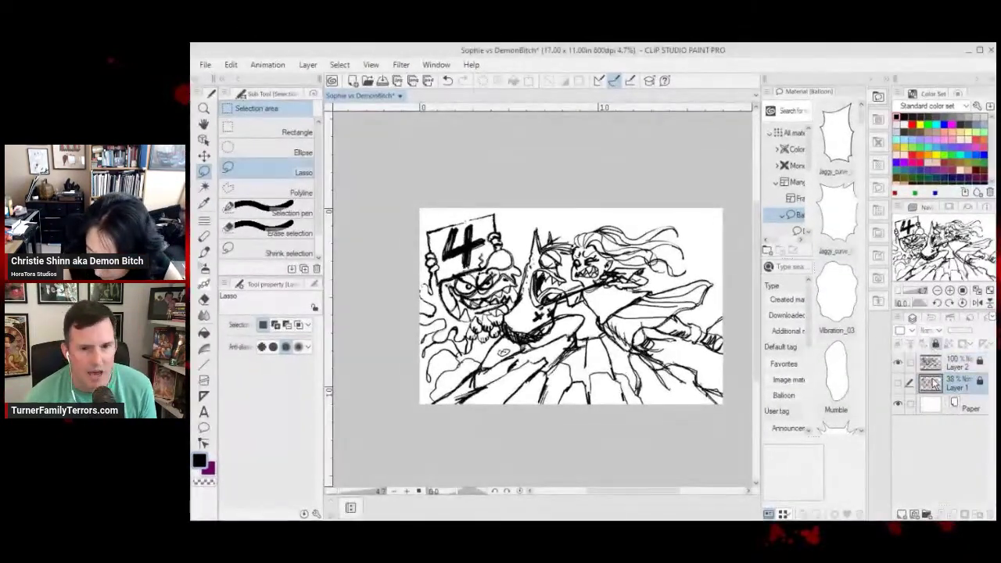
left_click(203, 332)
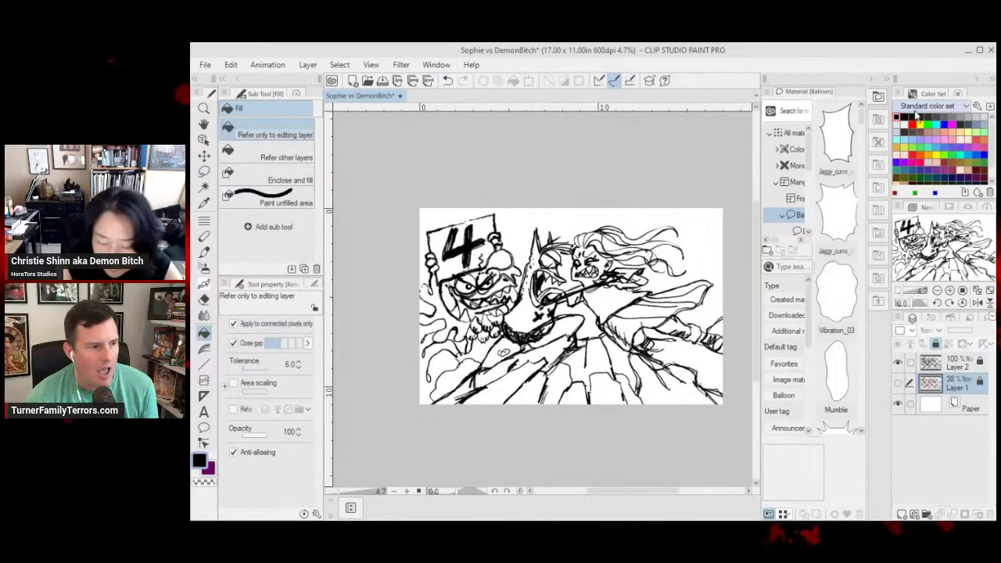
left_click(936, 118)
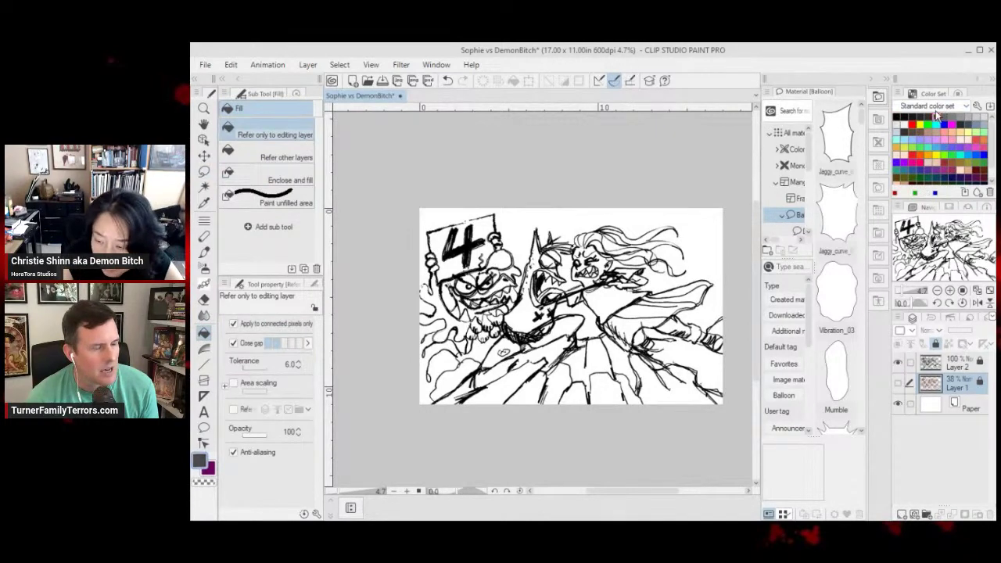
left_click(203, 315)
left_click(203, 333)
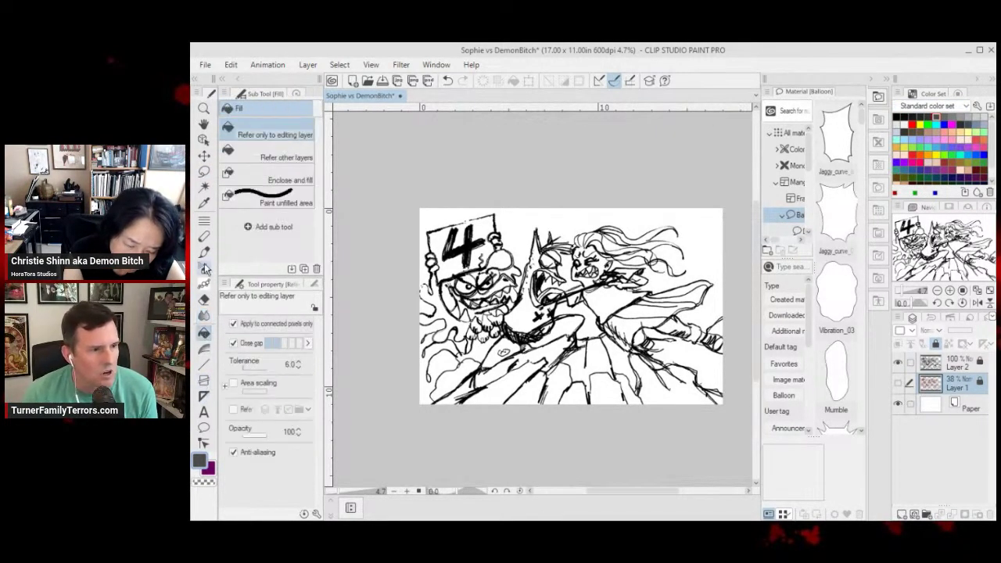
left_click(203, 284)
left_click(204, 268)
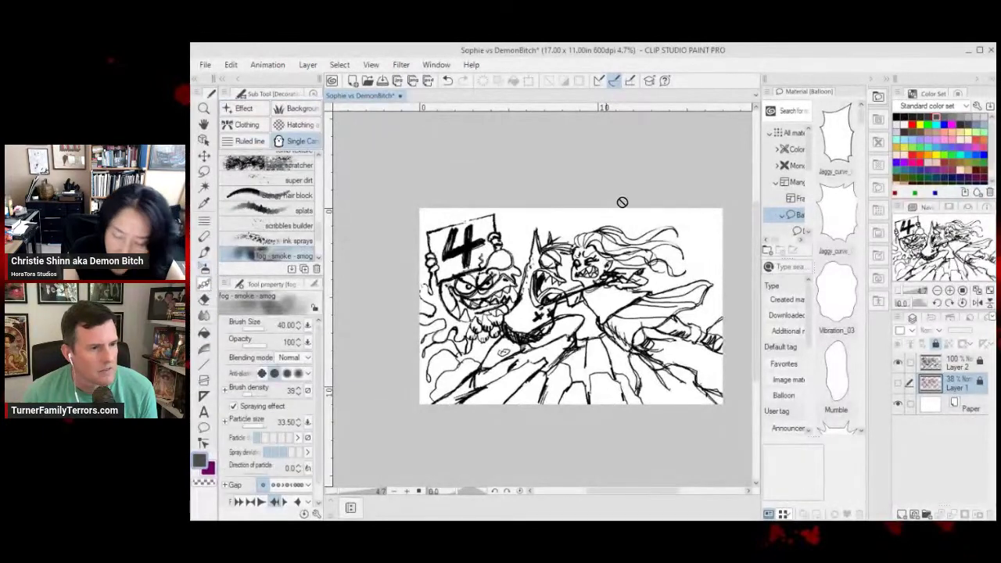
left_click(914, 515)
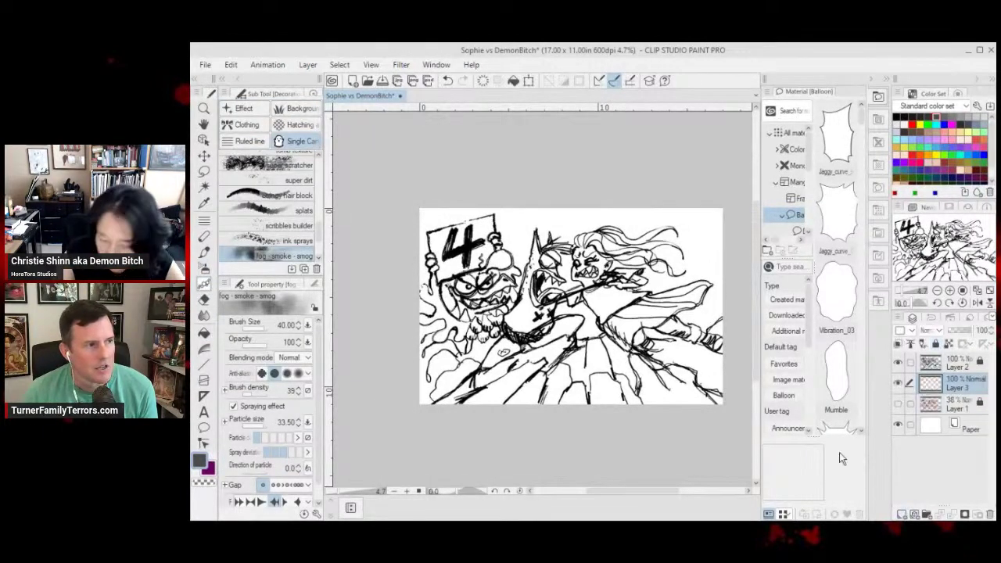
Step: Spray dark grey fog over the sky and around the figures, and darken the ground's curved horizon with black
mouse_move(626, 199)
left_mouse_down()
mouse_move(533, 215)
mouse_move(553, 228)
mouse_move(578, 217)
mouse_move(503, 215)
mouse_move(520, 234)
mouse_move(510, 247)
mouse_move(500, 229)
mouse_move(467, 214)
mouse_move(419, 219)
mouse_move(422, 234)
mouse_move(442, 219)
mouse_move(422, 260)
mouse_move(422, 333)
mouse_move(476, 325)
mouse_move(440, 329)
mouse_move(462, 362)
mouse_move(428, 374)
mouse_move(424, 403)
mouse_move(441, 350)
left_mouse_up()
mouse_move(552, 335)
left_mouse_down()
mouse_move(540, 349)
mouse_move(565, 329)
mouse_move(501, 336)
mouse_move(547, 344)
mouse_move(614, 321)
mouse_move(586, 308)
mouse_move(571, 270)
mouse_move(536, 299)
mouse_move(514, 269)
left_mouse_up()
mouse_move(661, 269)
left_mouse_down()
mouse_move(633, 309)
mouse_move(655, 352)
mouse_move(667, 333)
mouse_move(704, 395)
mouse_move(723, 348)
mouse_move(710, 235)
mouse_move(708, 301)
mouse_move(692, 321)
mouse_move(689, 239)
mouse_move(671, 325)
mouse_move(650, 282)
mouse_move(651, 235)
mouse_move(617, 235)
mouse_move(630, 258)
mouse_move(672, 219)
mouse_move(719, 211)
mouse_move(682, 235)
mouse_move(711, 220)
mouse_move(589, 212)
mouse_move(678, 266)
mouse_move(665, 313)
mouse_move(688, 380)
mouse_move(719, 402)
left_mouse_up()
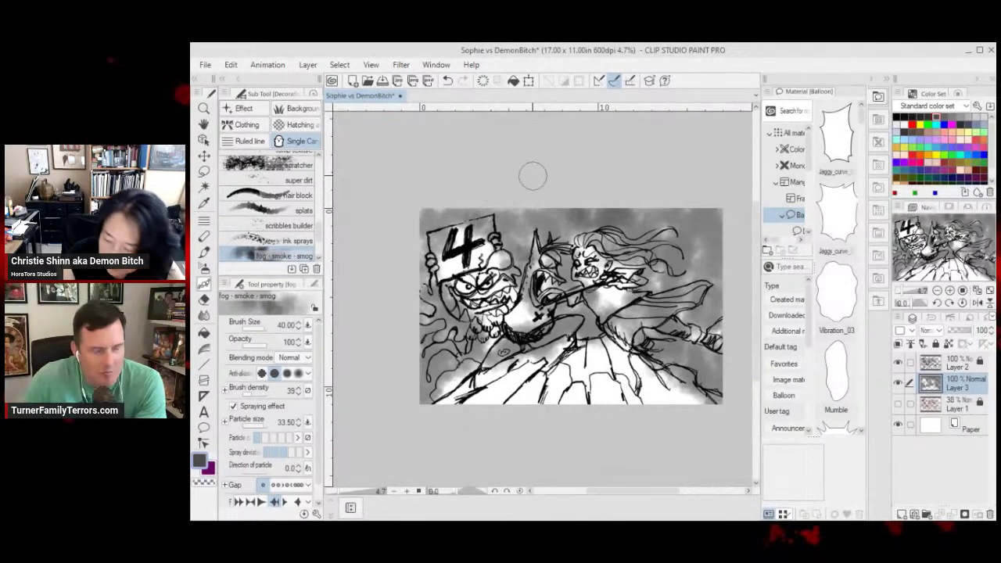
left_click(897, 117)
mouse_move(584, 331)
left_mouse_down()
mouse_move(645, 341)
mouse_move(718, 383)
mouse_move(694, 348)
mouse_move(594, 325)
mouse_move(468, 361)
mouse_move(409, 415)
mouse_move(449, 374)
mouse_move(468, 377)
mouse_move(583, 303)
left_mouse_up()
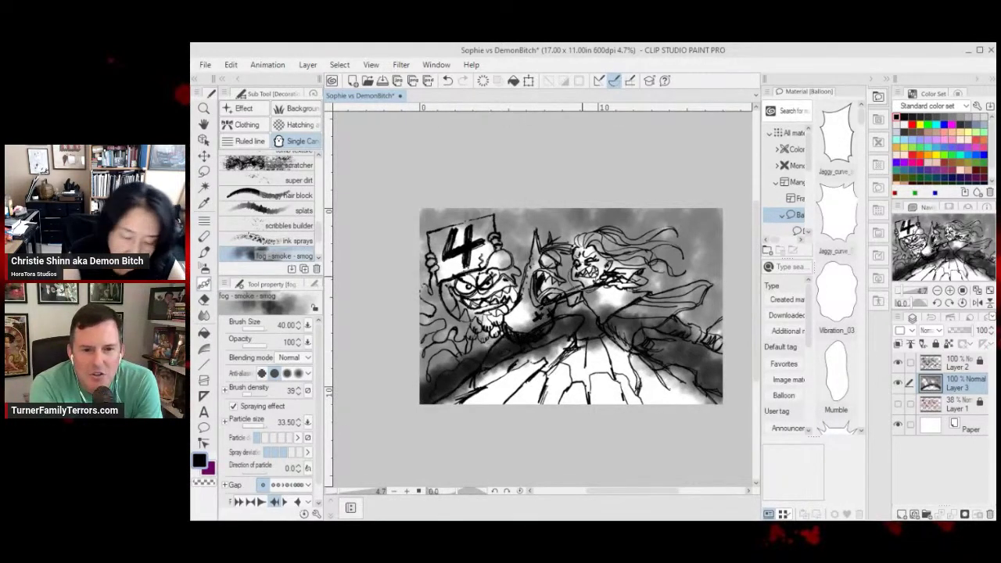
Step: Lasso jagged lightning-shaped areas in the sky beside the leaping figure's hair and above the creature's horn
left_click(203, 171)
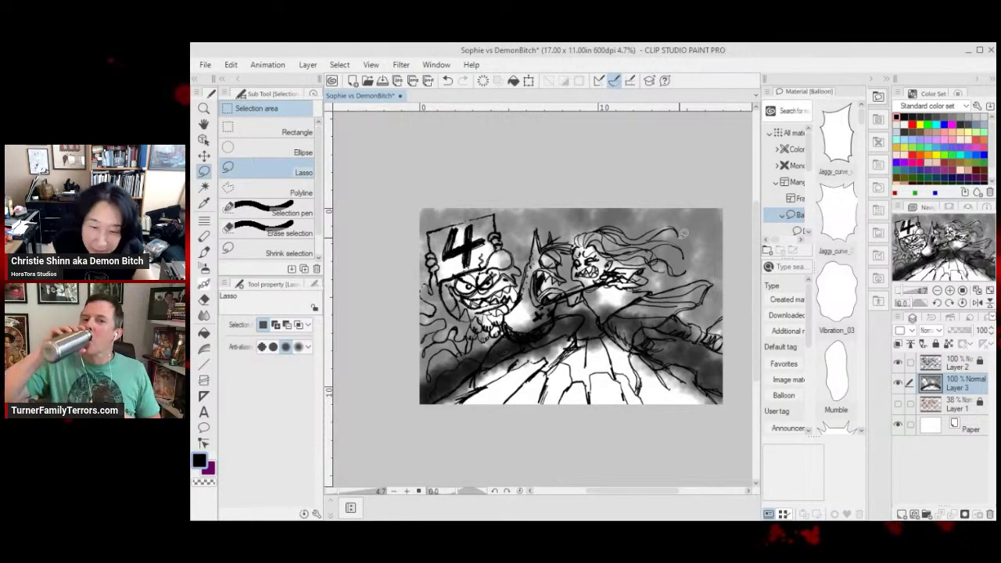
left_click(616, 80)
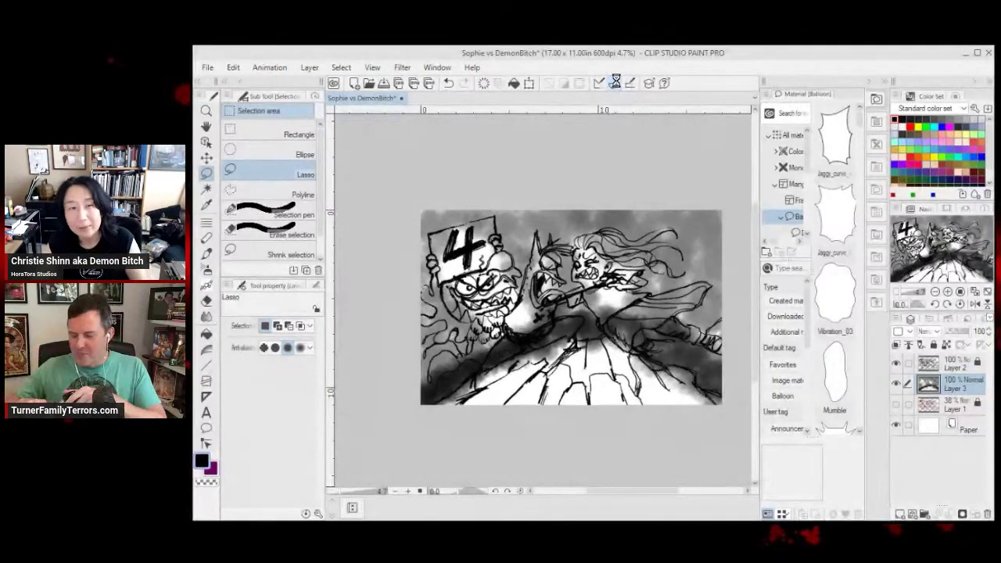
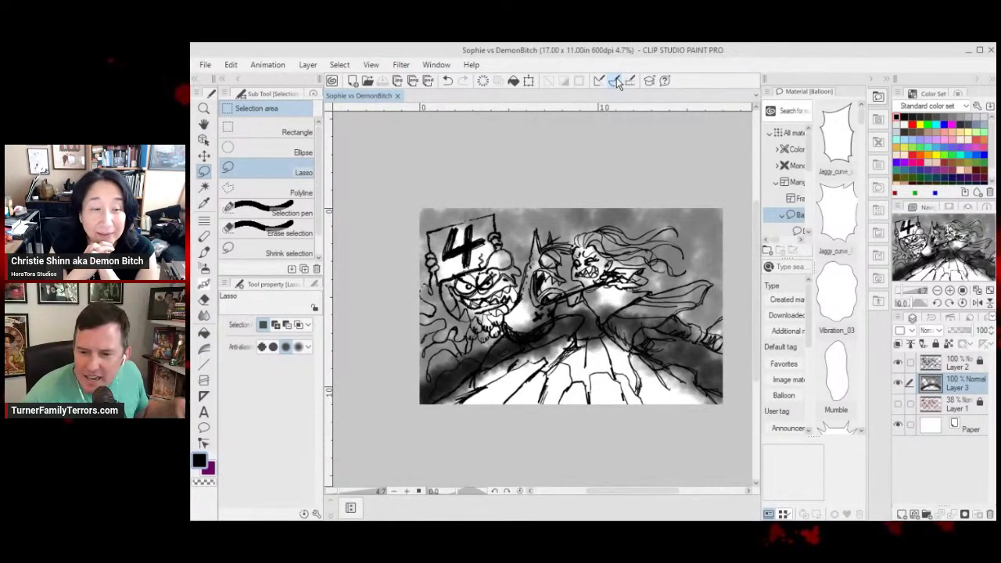
left_click(617, 81)
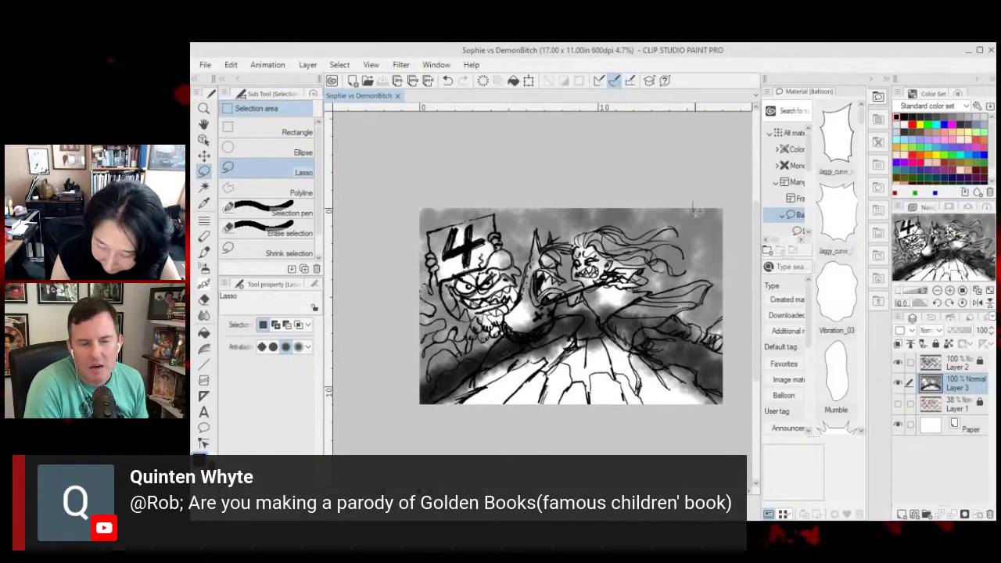
mouse_move(687, 223)
left_mouse_down()
mouse_move(703, 246)
mouse_move(627, 312)
left_mouse_up()
mouse_move(682, 266)
left_mouse_down()
mouse_move(713, 226)
mouse_move(702, 297)
mouse_move(727, 265)
mouse_move(735, 226)
mouse_move(721, 211)
mouse_move(616, 223)
mouse_move(599, 239)
mouse_move(708, 210)
mouse_move(682, 209)
left_mouse_up()
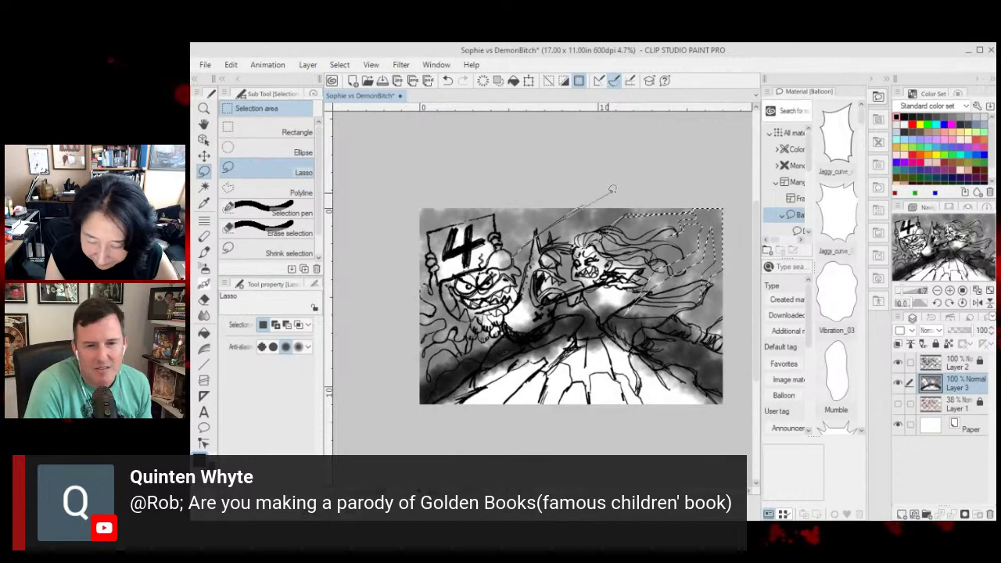
left_click_drag(613, 190, 545, 199)
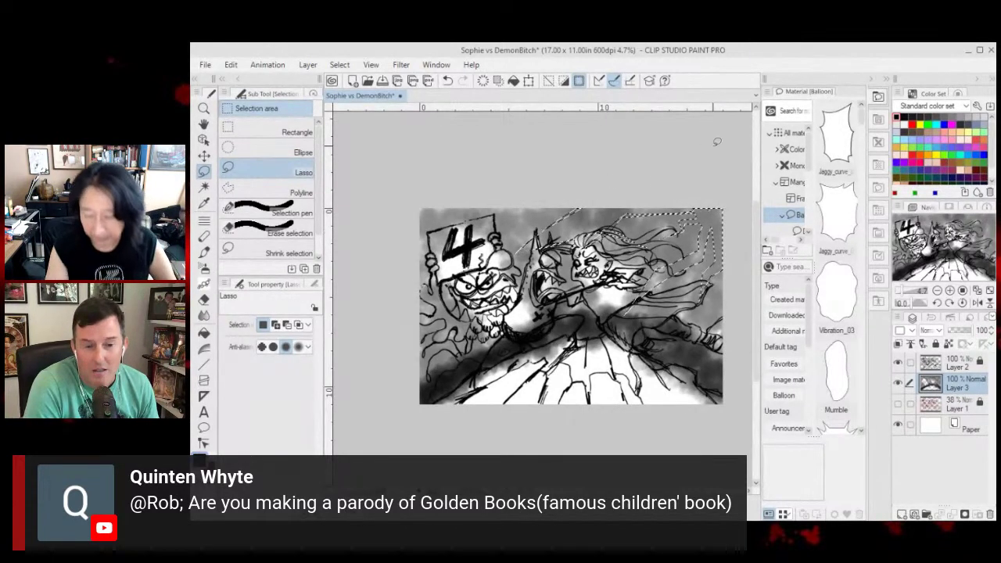
Step: Fill the lightning-shaped selection with white on a new layer above the grey fog
key("g")
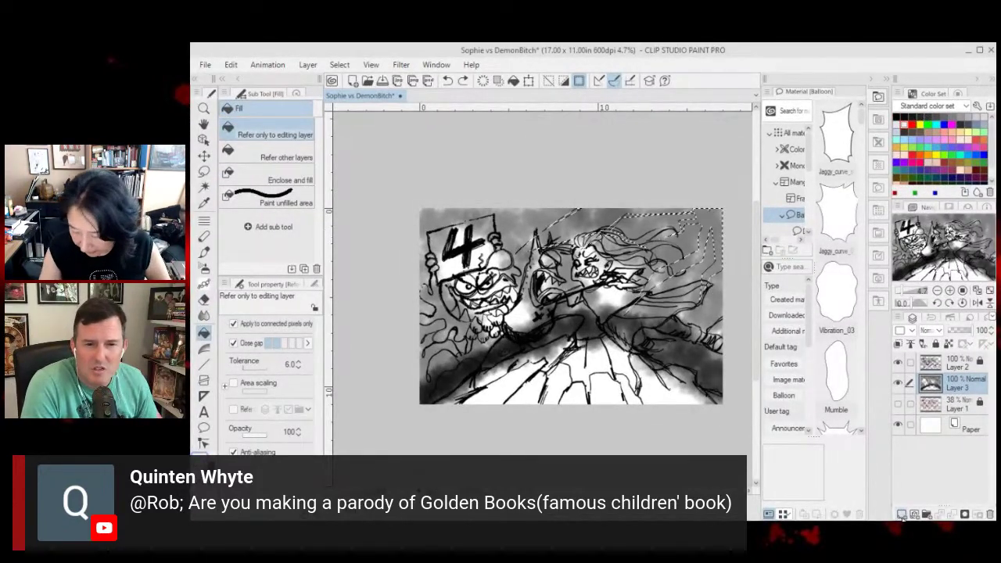
left_click(902, 514)
left_click(711, 230)
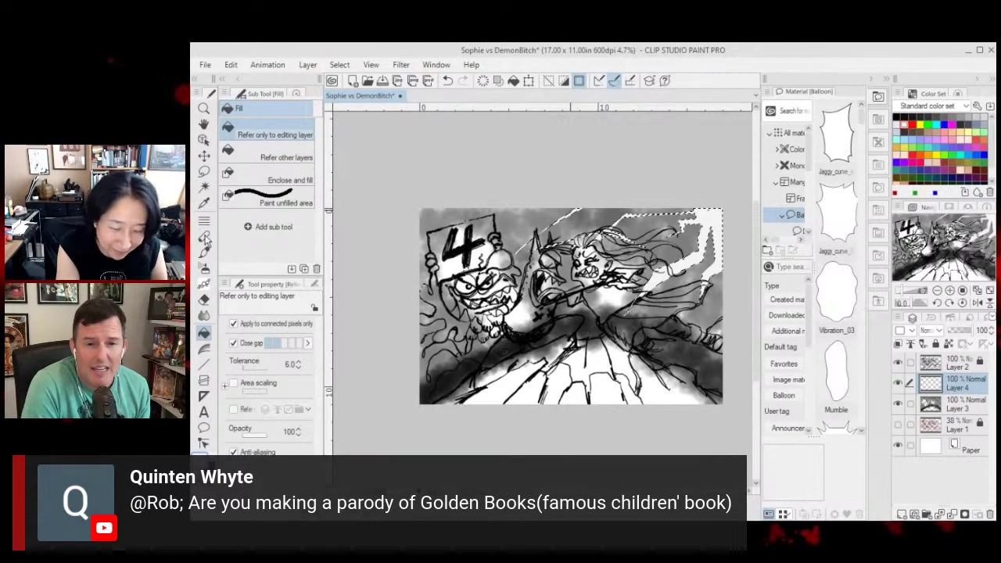
Step: Browse the blend and decoration brushes, and choose the Dappled light effect brush
left_click(206, 300)
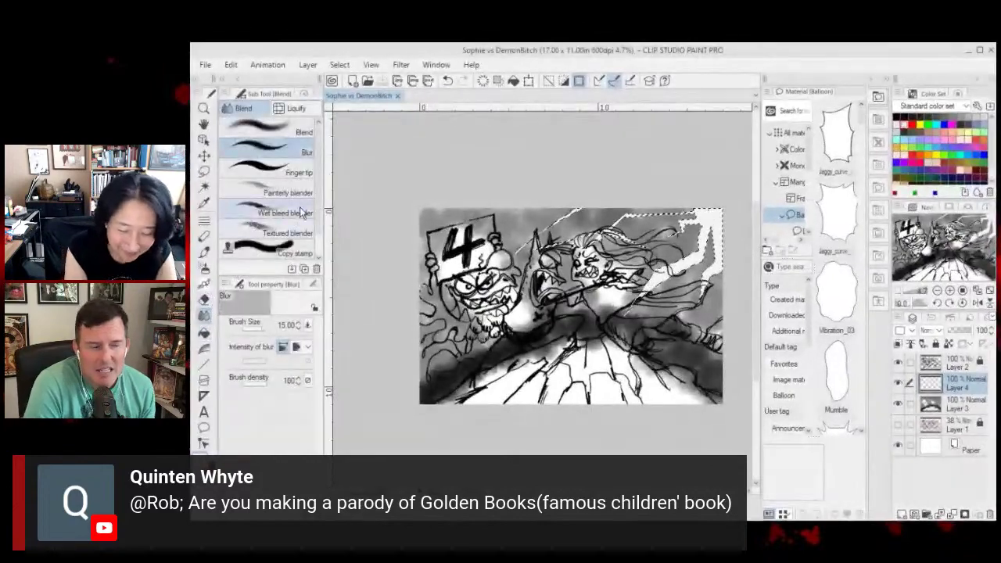
left_click(206, 283)
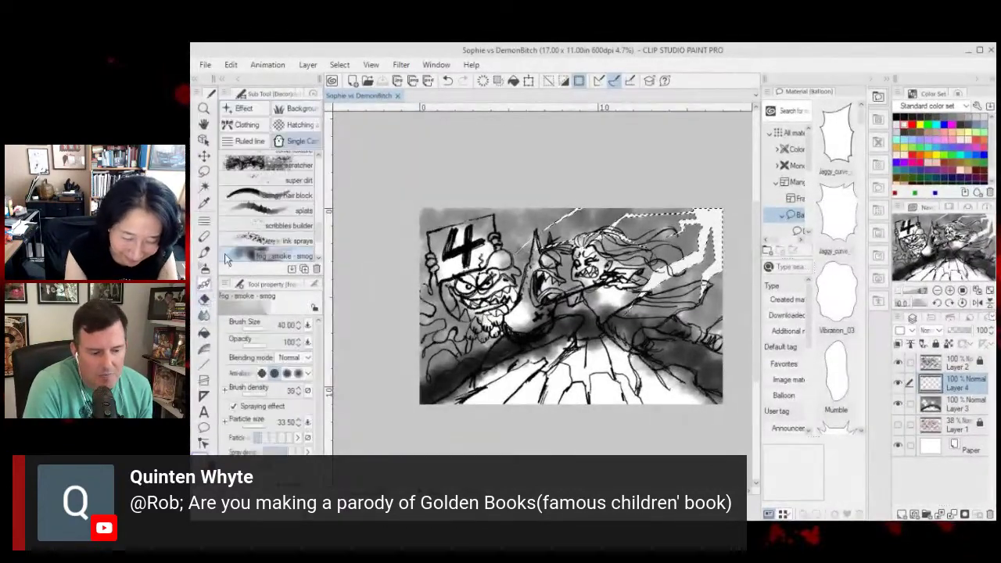
left_click(302, 240)
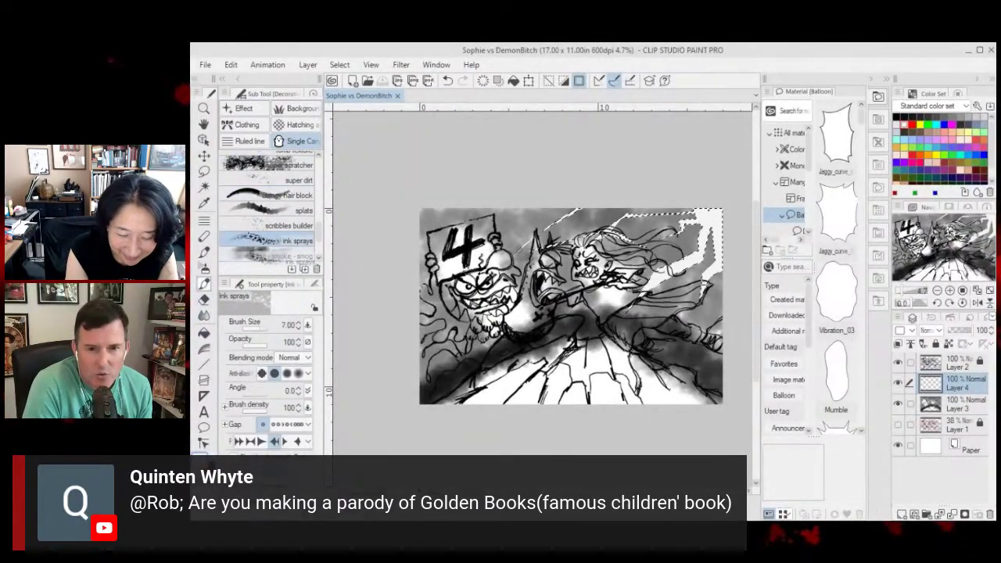
left_click(298, 126)
left_click(300, 143)
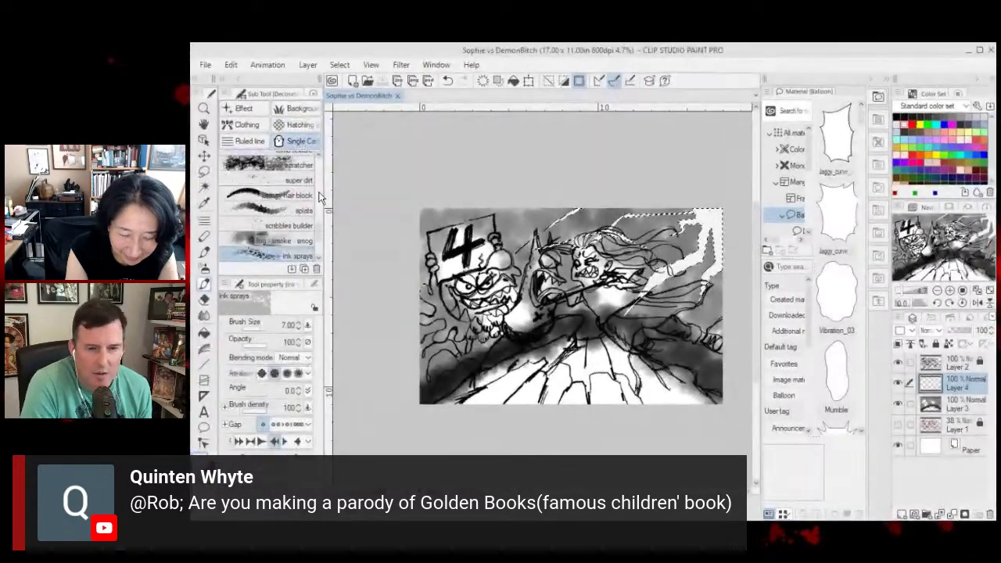
scroll(317, 212, "up", 2)
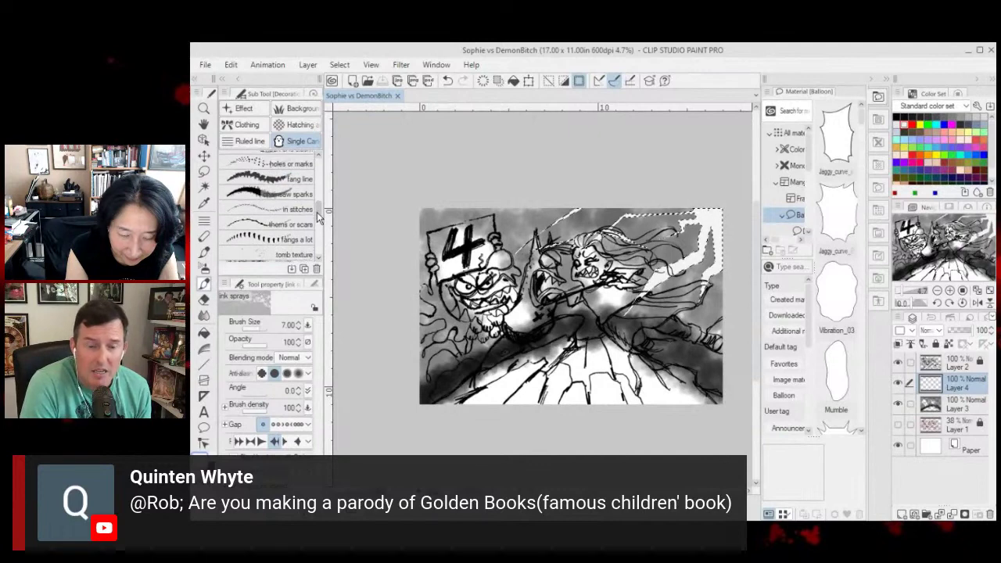
scroll(319, 209, "up", 4)
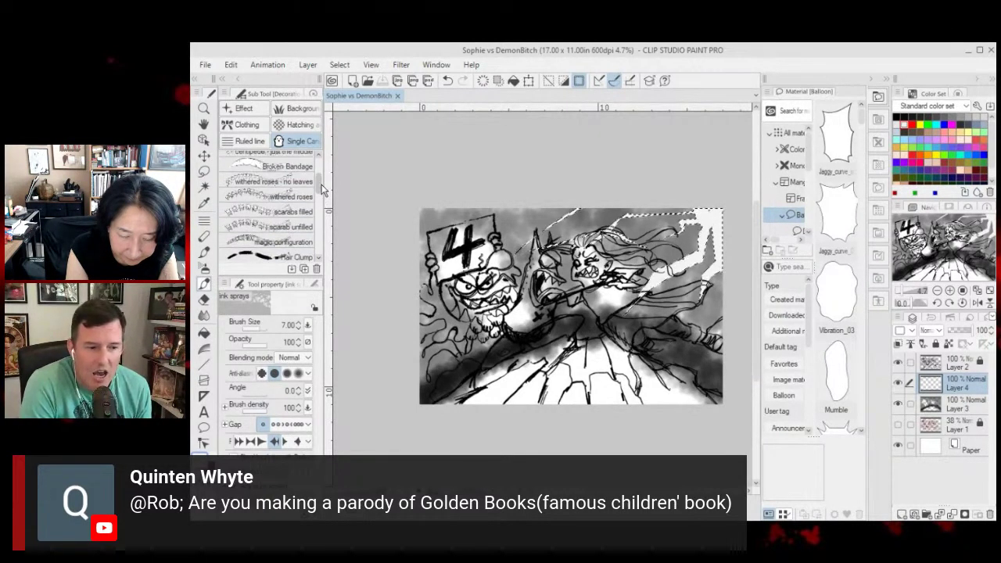
scroll(321, 183, "up", 4)
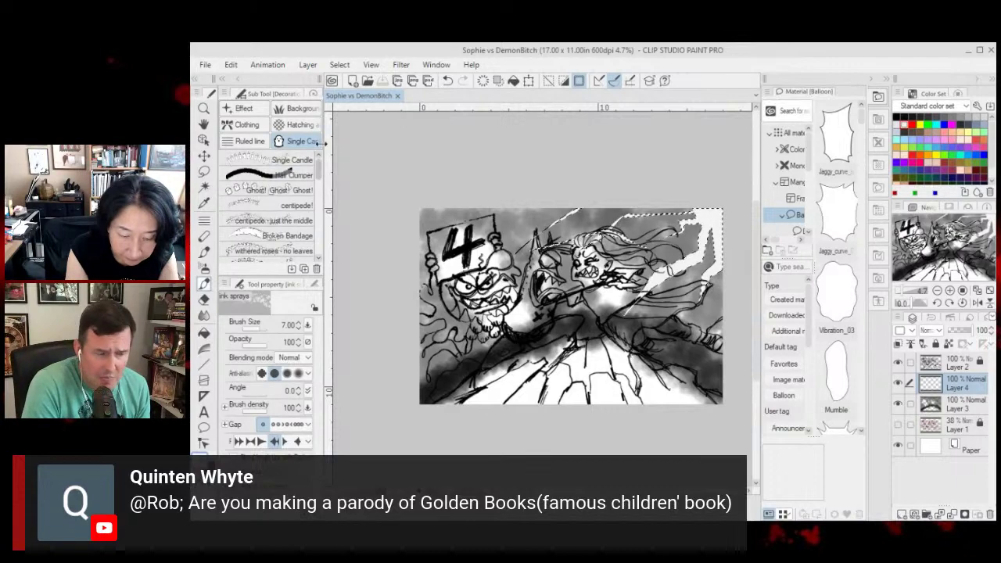
left_click(275, 175)
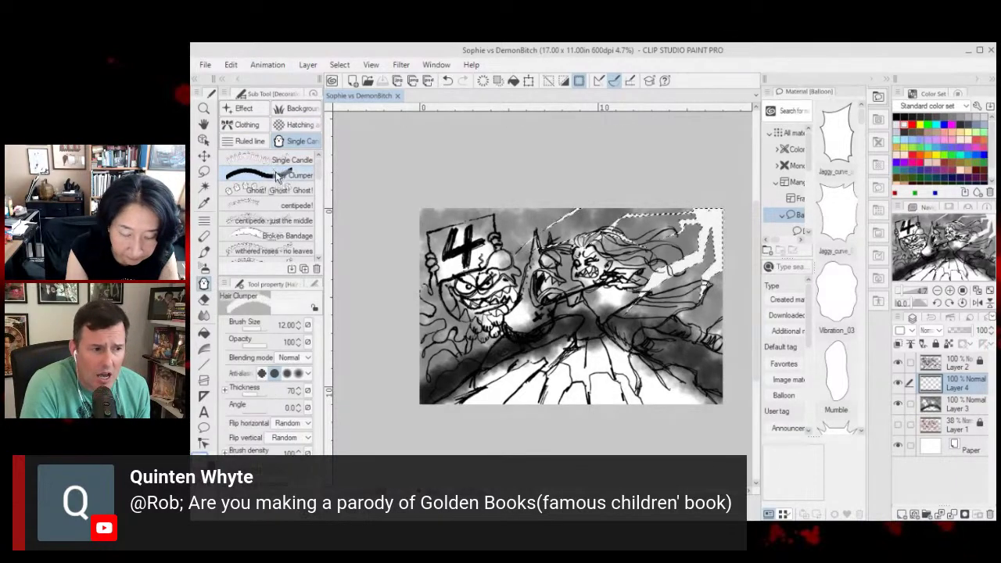
left_click(250, 141)
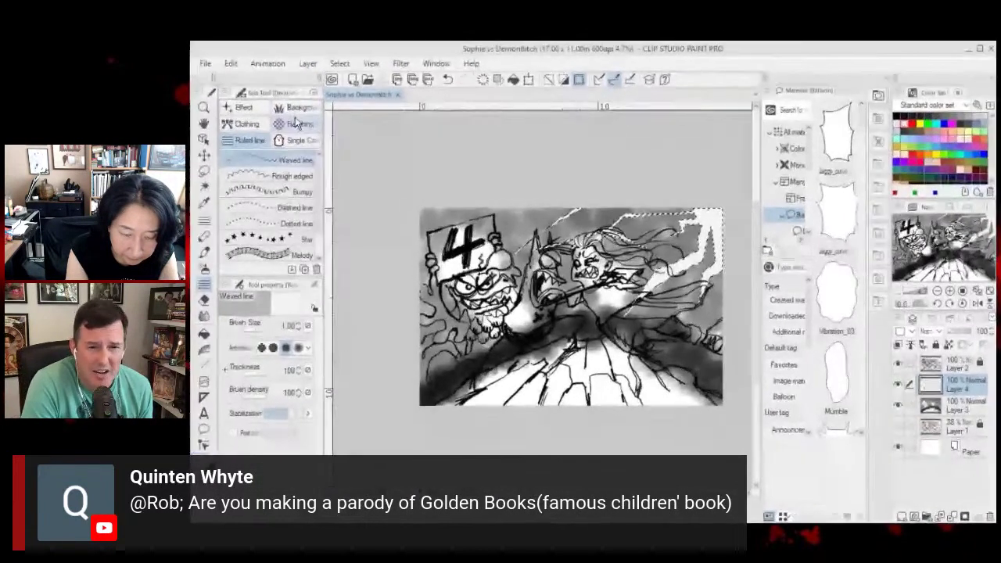
left_click(297, 124)
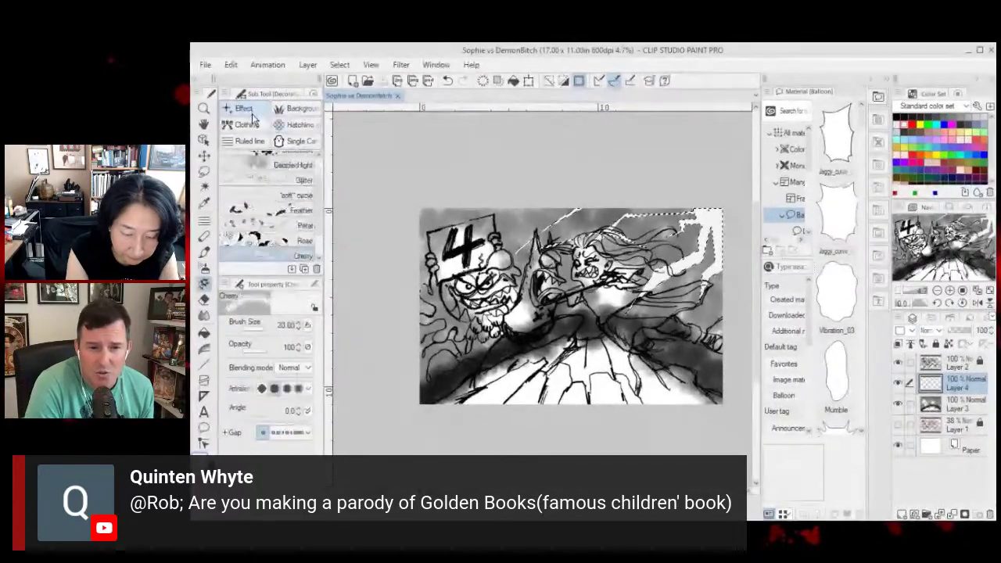
left_click(246, 110)
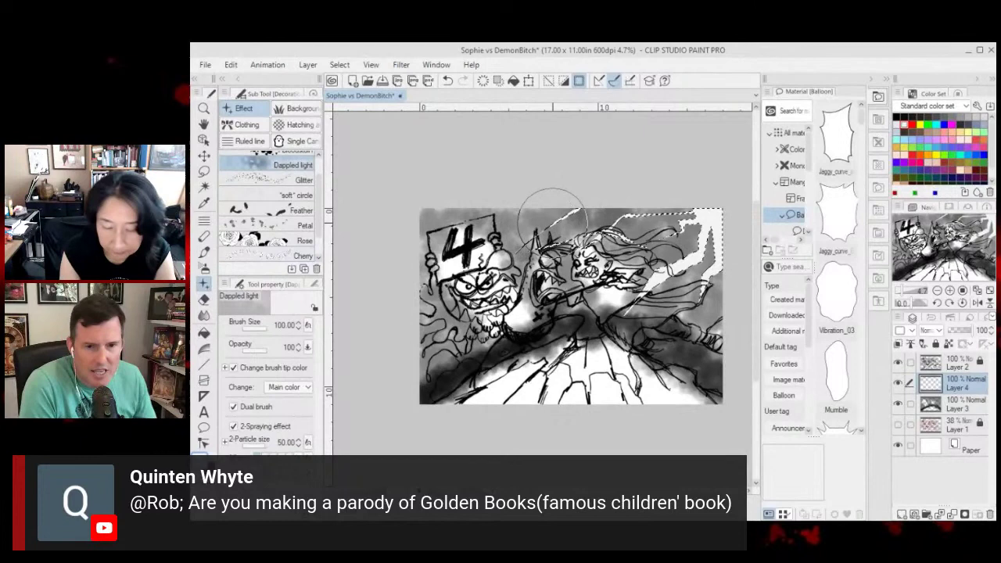
Step: Clear the lightning-shaped selection from the sky
left_click(204, 171)
left_click(556, 149)
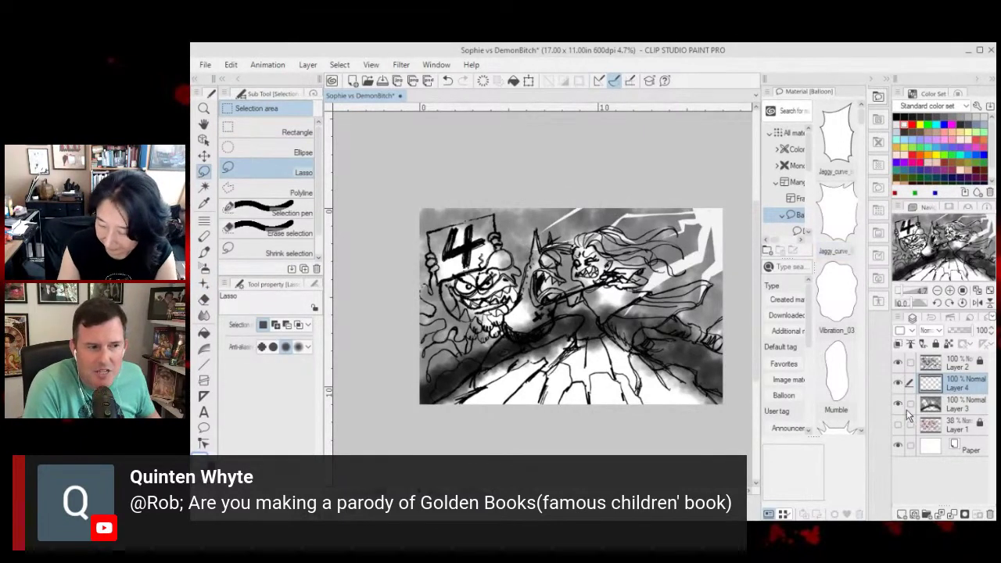
left_click_drag(507, 216, 519, 222)
key("ctrl+z")
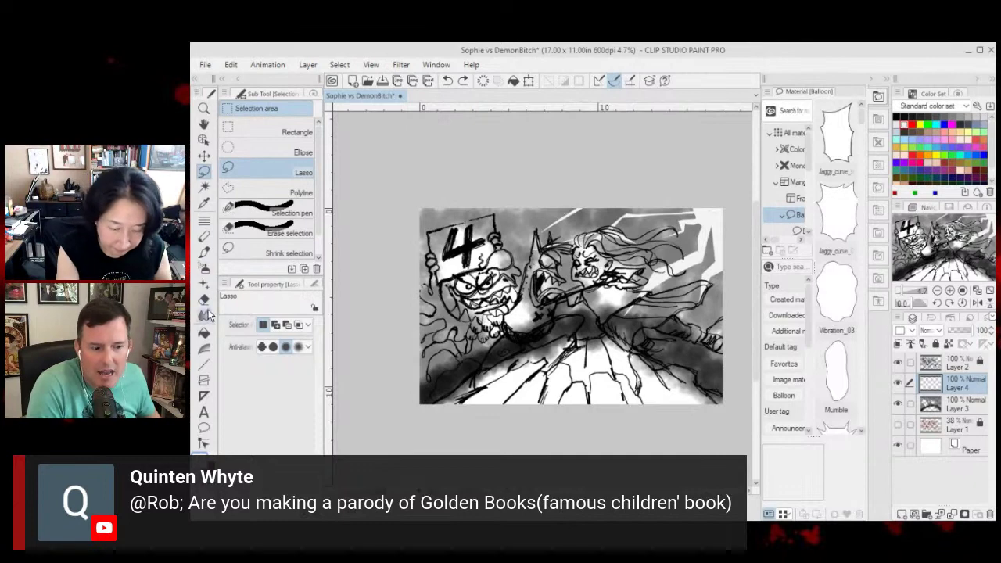
Step: Add a new layer directly above the grey fog layer, and check the fog layer's visibility with the Dappled light brush active
left_click(203, 268)
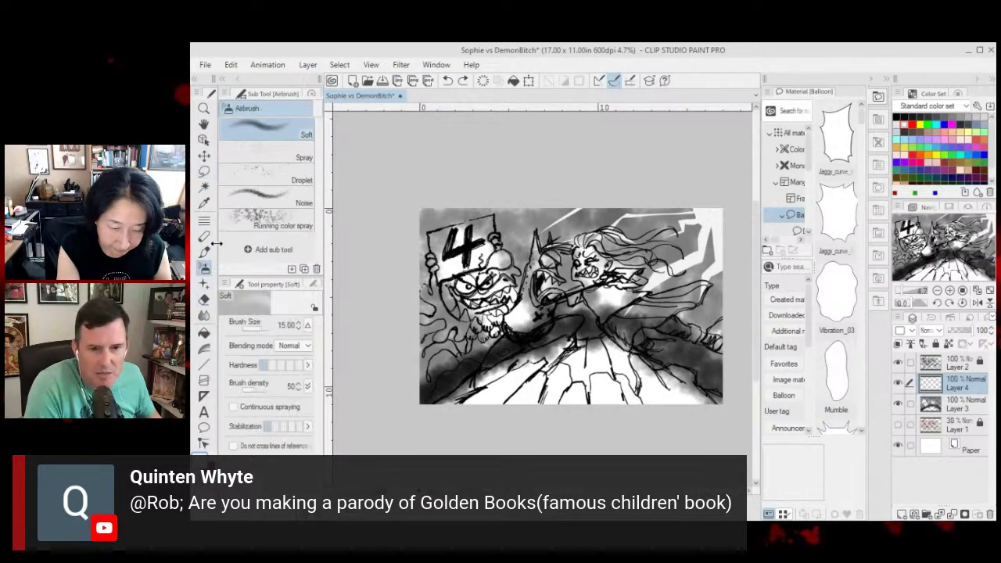
left_click(204, 285)
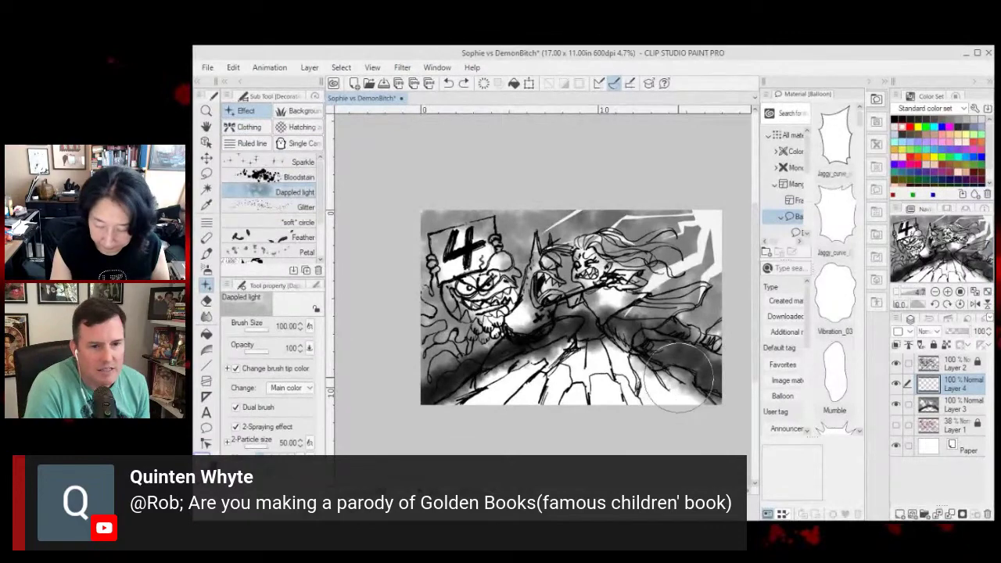
left_click(950, 406)
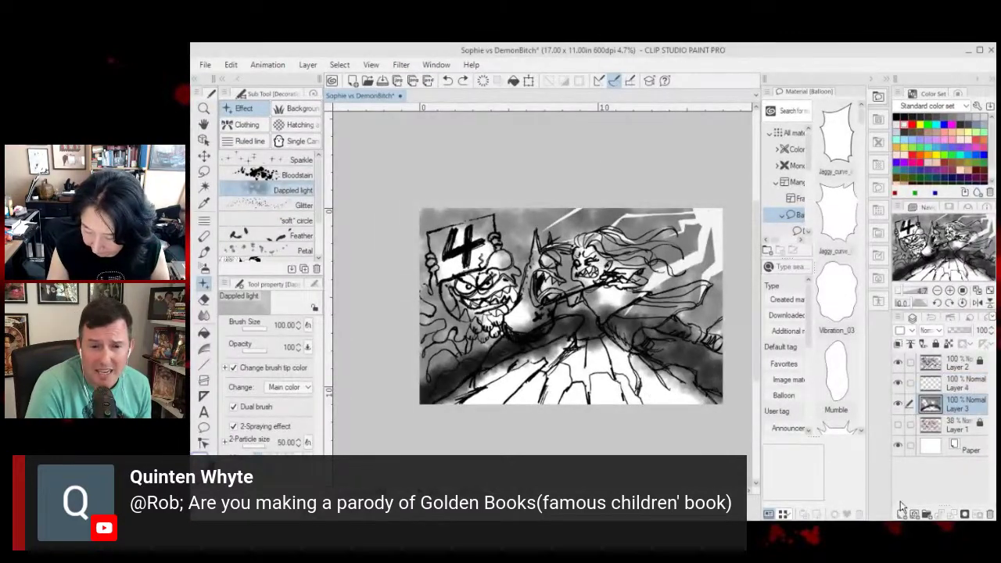
left_click(901, 510)
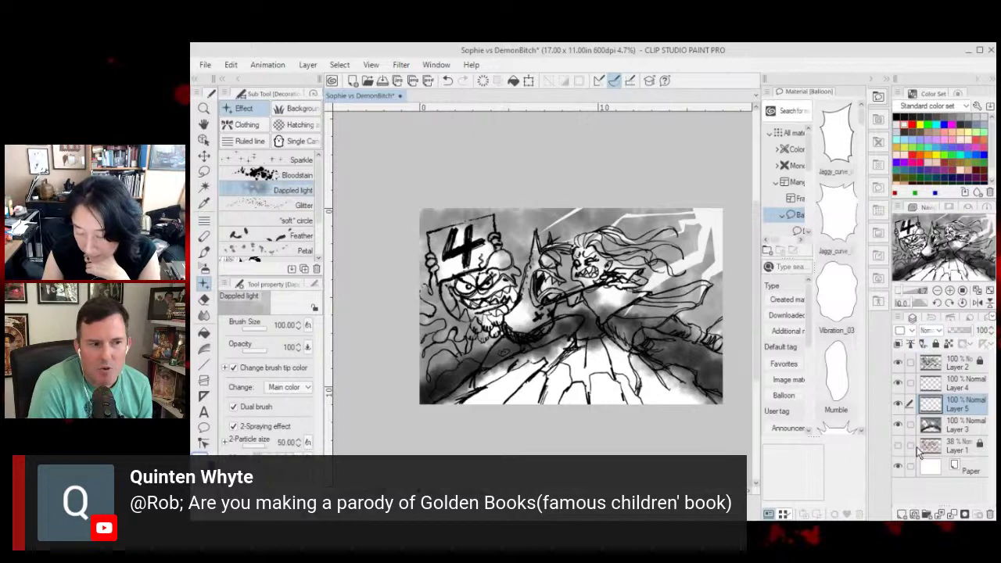
left_click(898, 424)
left_click(899, 426)
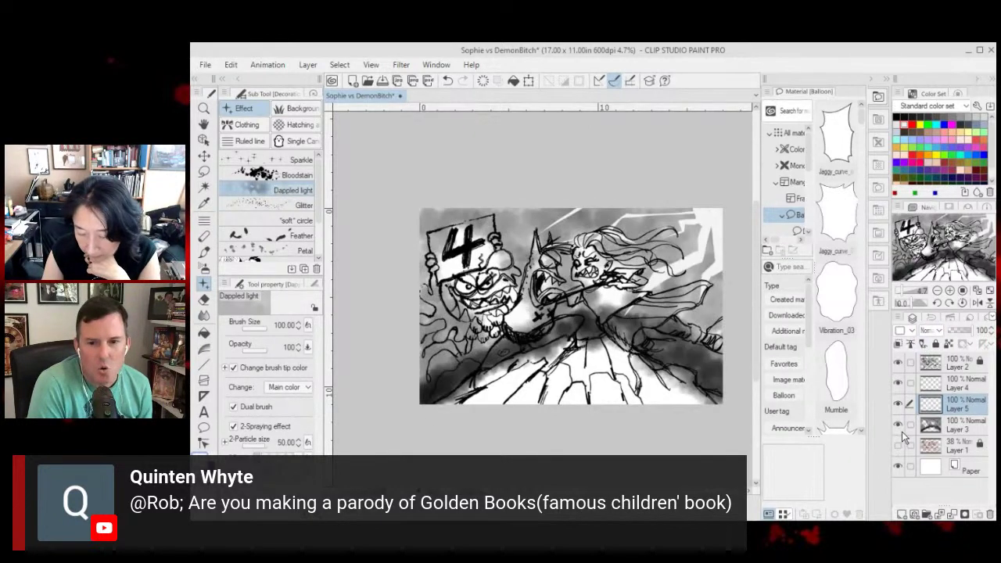
Step: Lock the white lightning layer, the empty layer and the grey fog layer, and add a new layer directly above the lightning
left_click(953, 366)
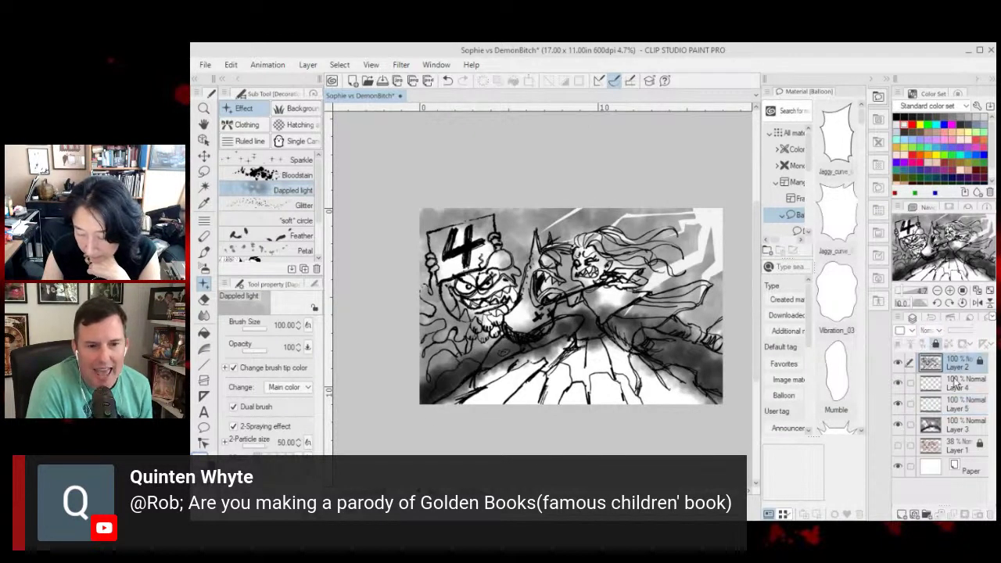
left_click(969, 382)
left_click(938, 345)
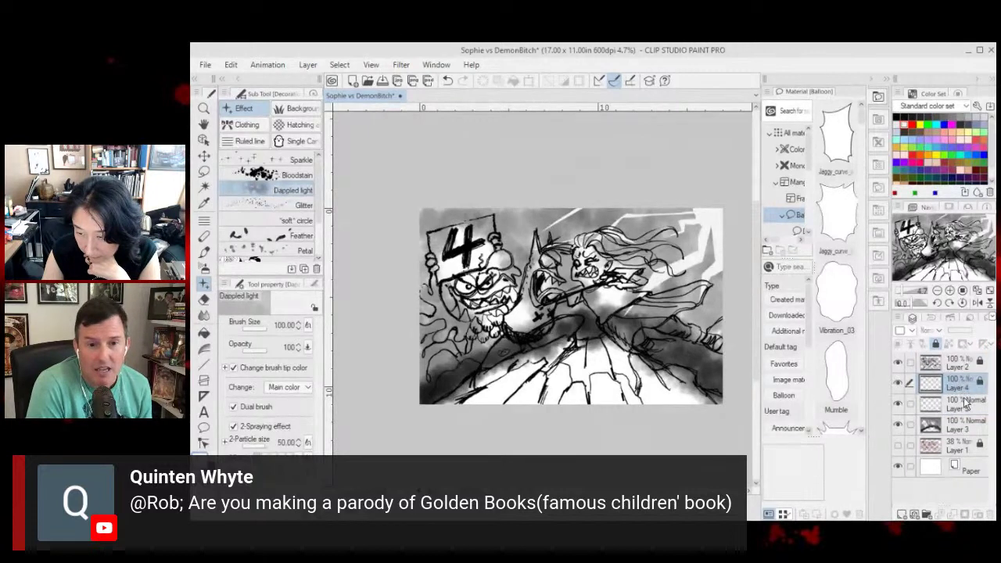
left_click(967, 401)
left_click(939, 345)
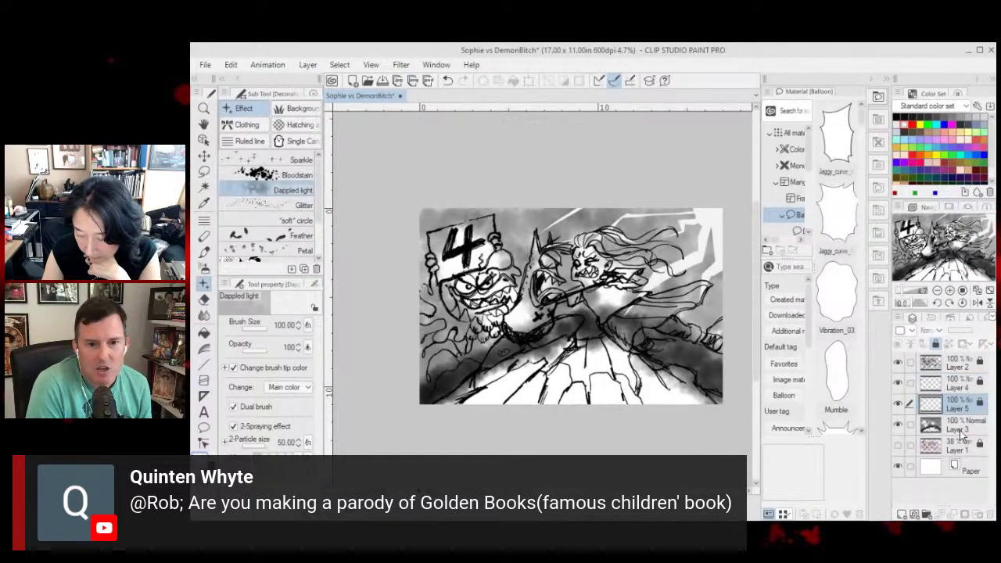
left_click(967, 422)
left_click(938, 345)
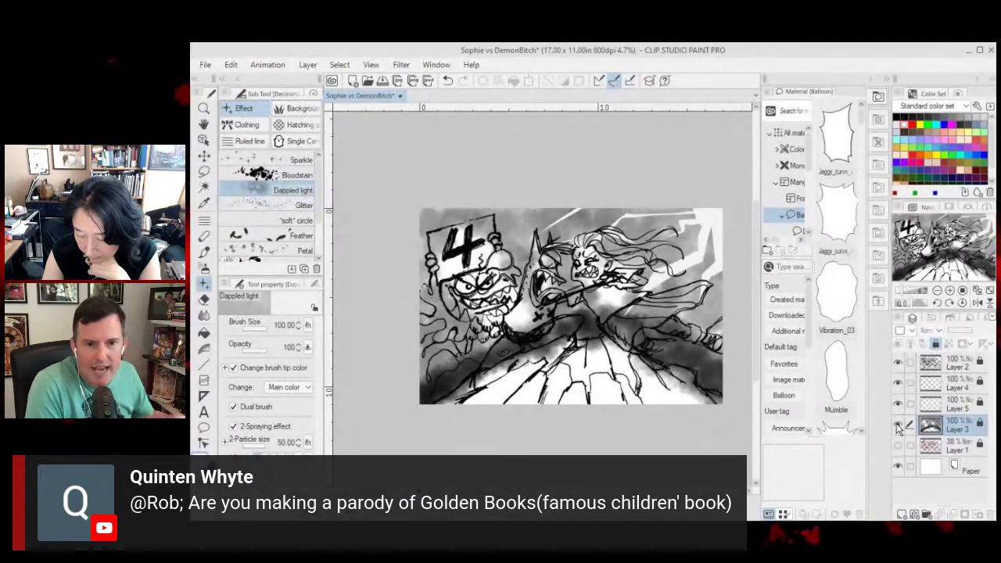
left_click(955, 384)
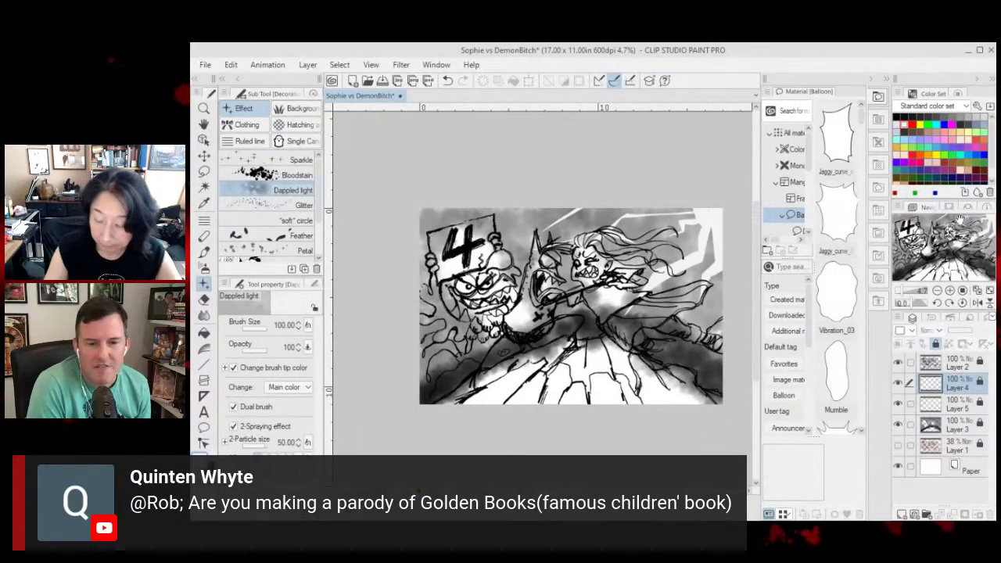
left_click(906, 512)
Step: Lasso the leaping figure's head, arm and torso on the new layer, following the inked outline
left_click(206, 107)
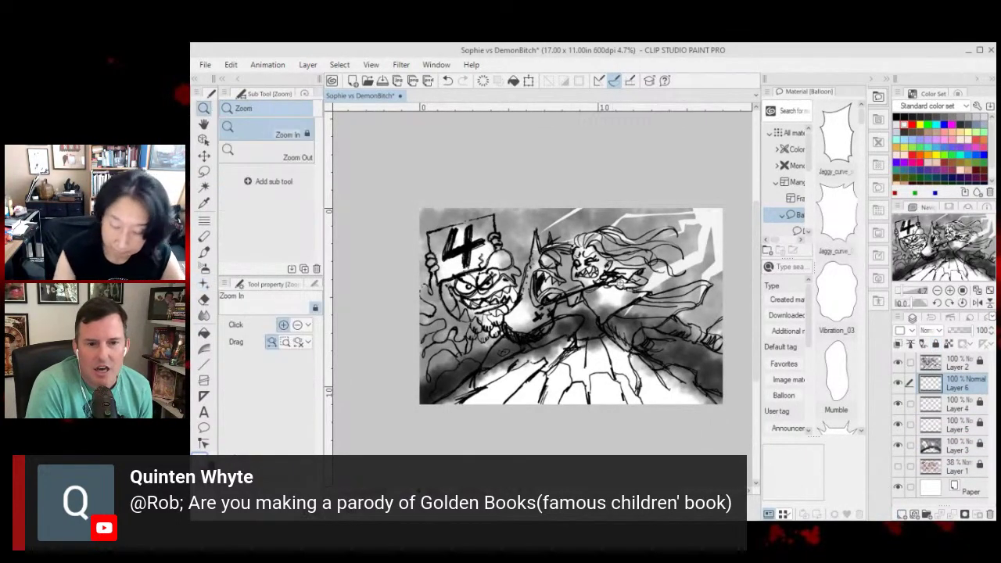
left_click_drag(614, 282, 673, 284)
left_click_drag(682, 358, 655, 353)
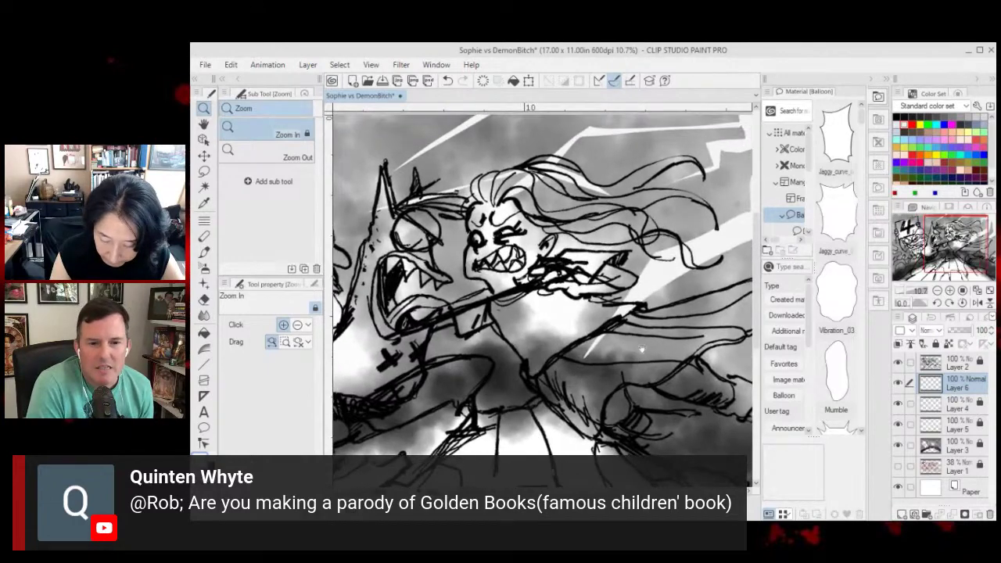
left_click(205, 171)
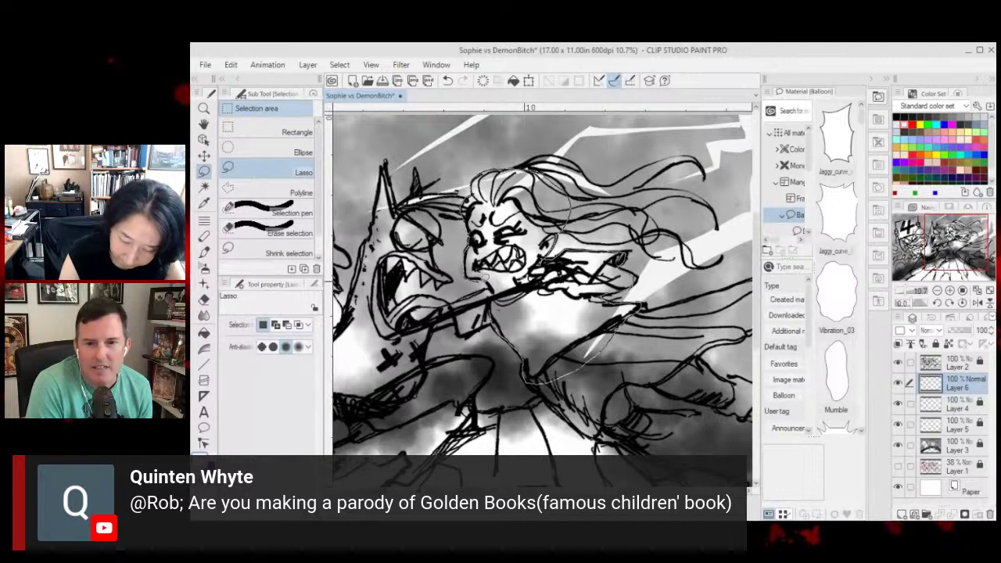
mouse_move(494, 311)
left_mouse_down()
mouse_move(490, 285)
mouse_move(471, 273)
mouse_move(477, 249)
mouse_move(479, 267)
left_mouse_up()
key("ctrl+z")
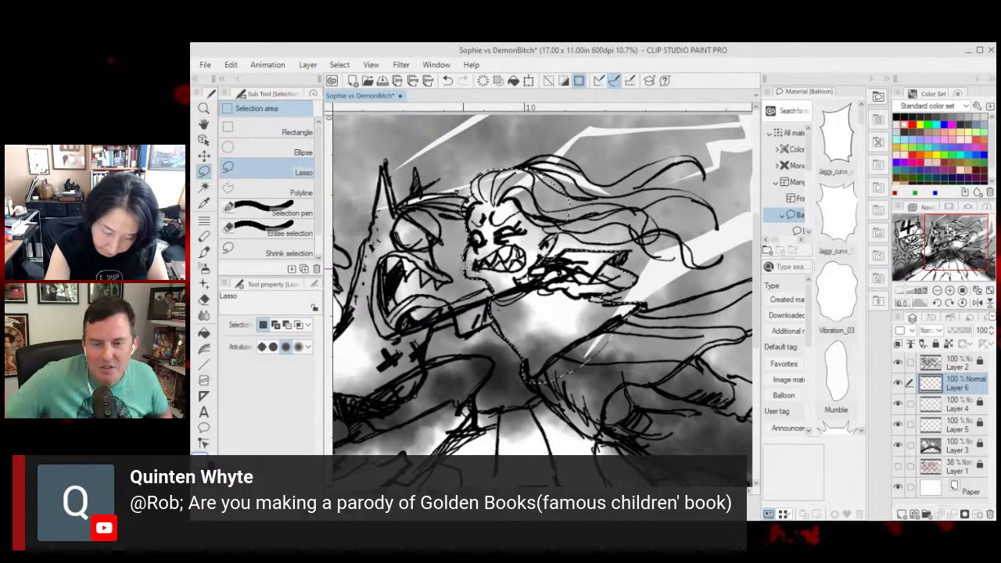
left_click_drag(622, 322, 544, 278)
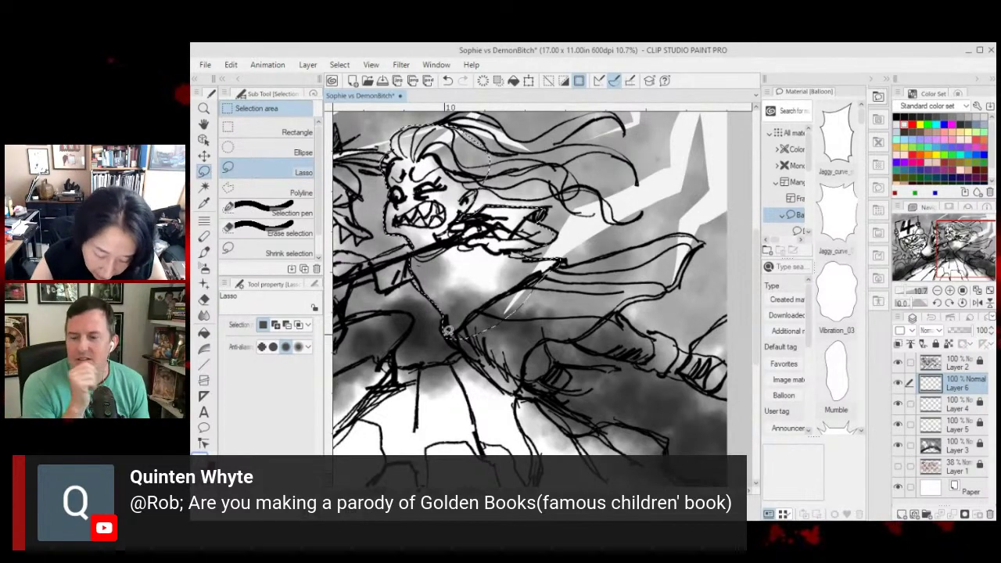
Step: Extend the lasso selection over the leaping figure's legs, billowing cloth and flowing hair, and get the Fill tool ready
mouse_move(486, 368)
left_mouse_down()
mouse_move(537, 394)
mouse_move(586, 385)
left_mouse_up()
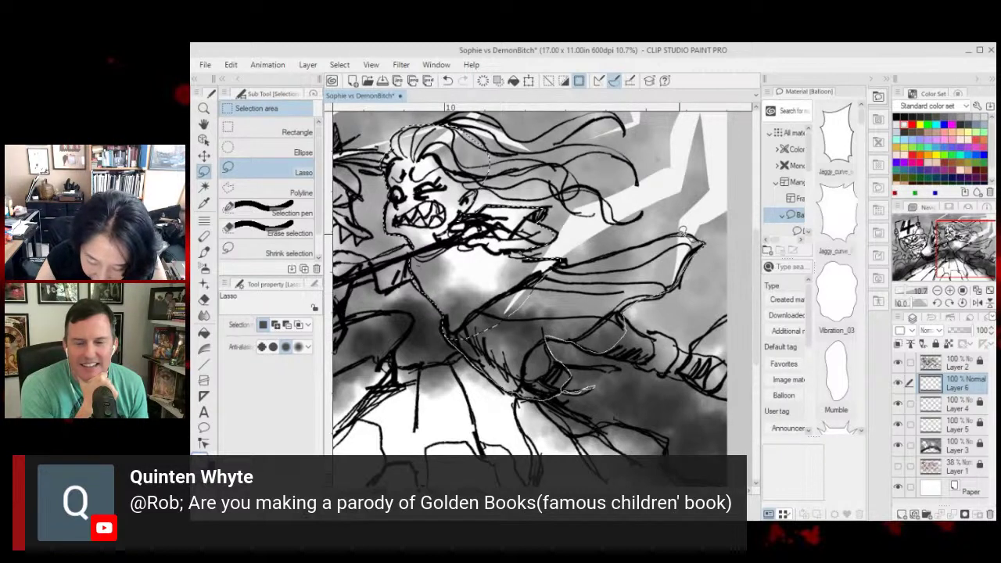
left_click_drag(569, 259, 548, 252)
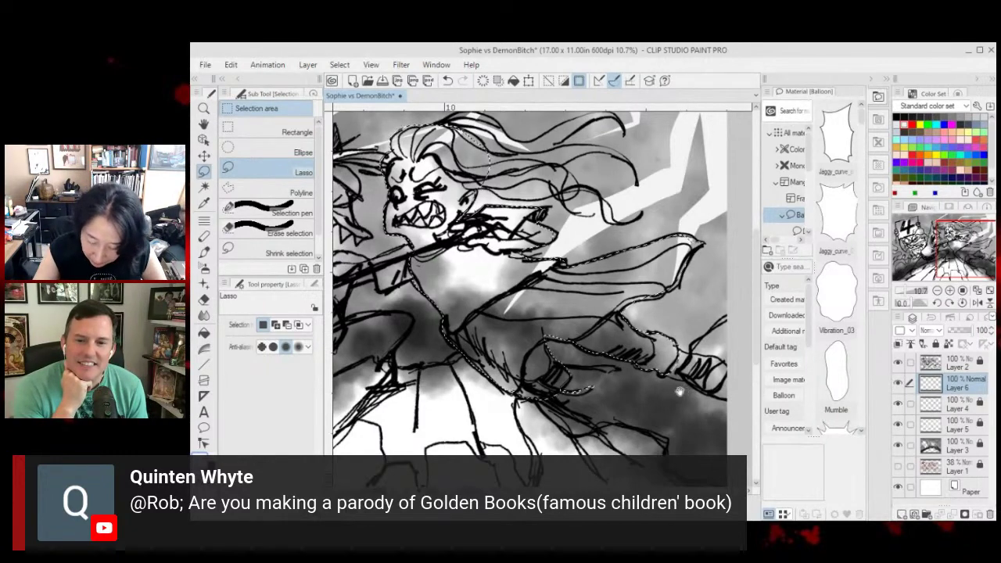
left_click_drag(679, 391, 585, 381)
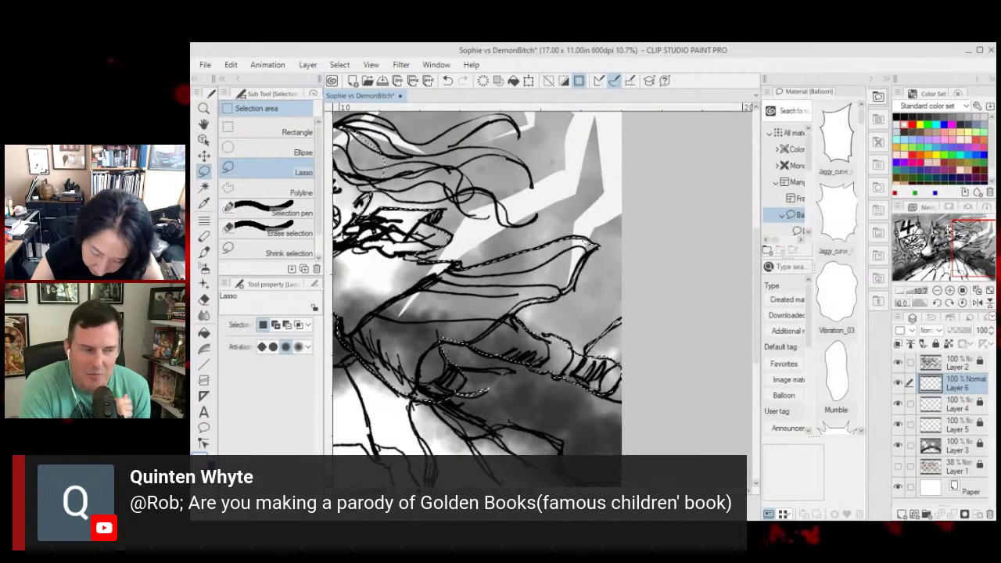
left_click_drag(602, 353, 744, 431)
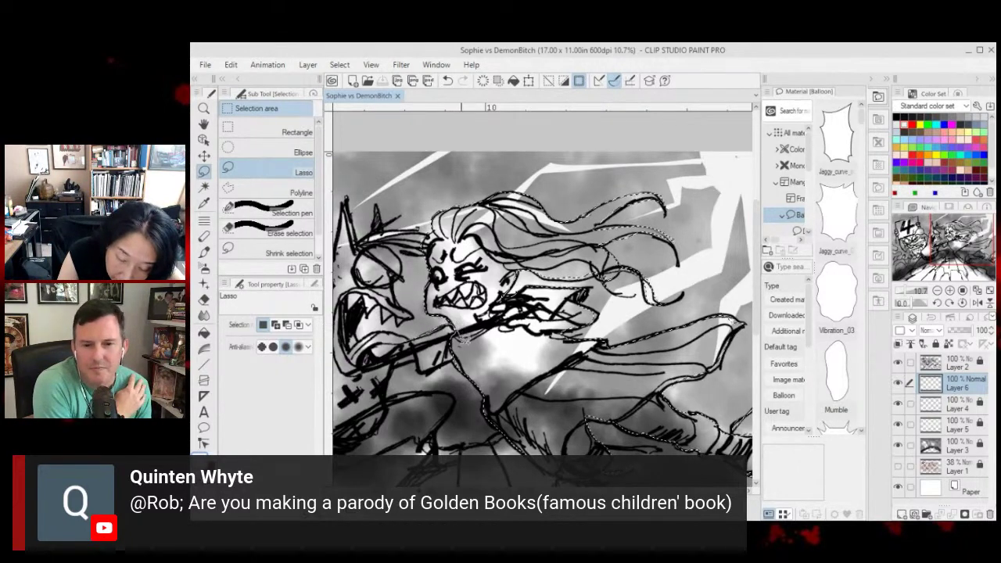
mouse_move(421, 372)
left_mouse_down()
mouse_move(391, 362)
mouse_move(422, 338)
left_mouse_up()
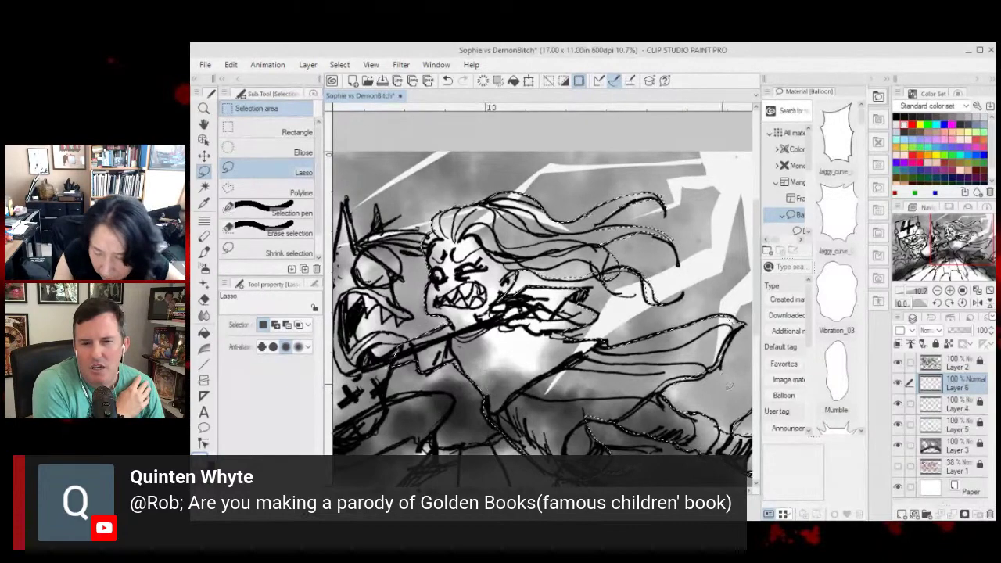
mouse_move(709, 398)
left_mouse_down()
mouse_move(628, 331)
mouse_move(677, 345)
left_mouse_up()
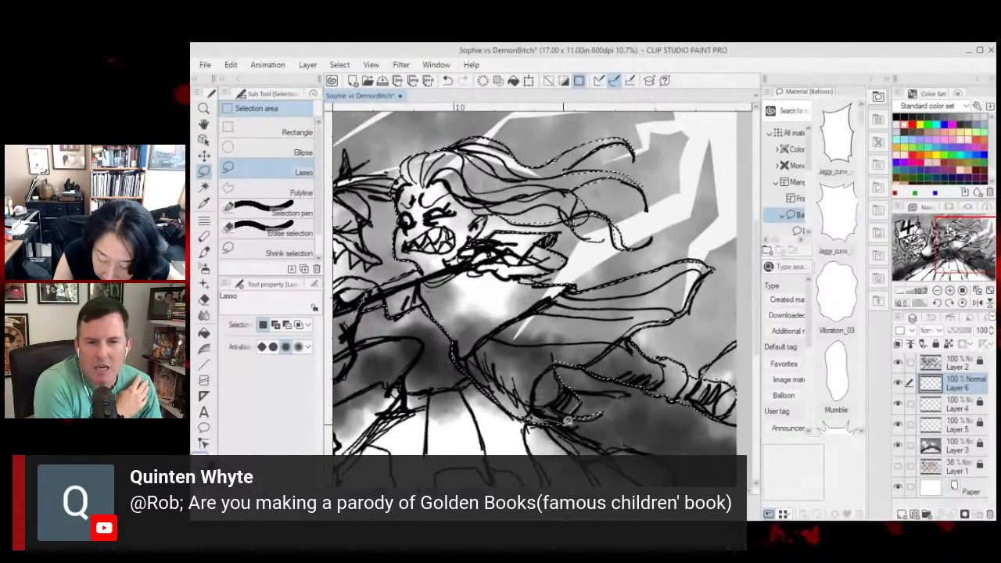
key("g")
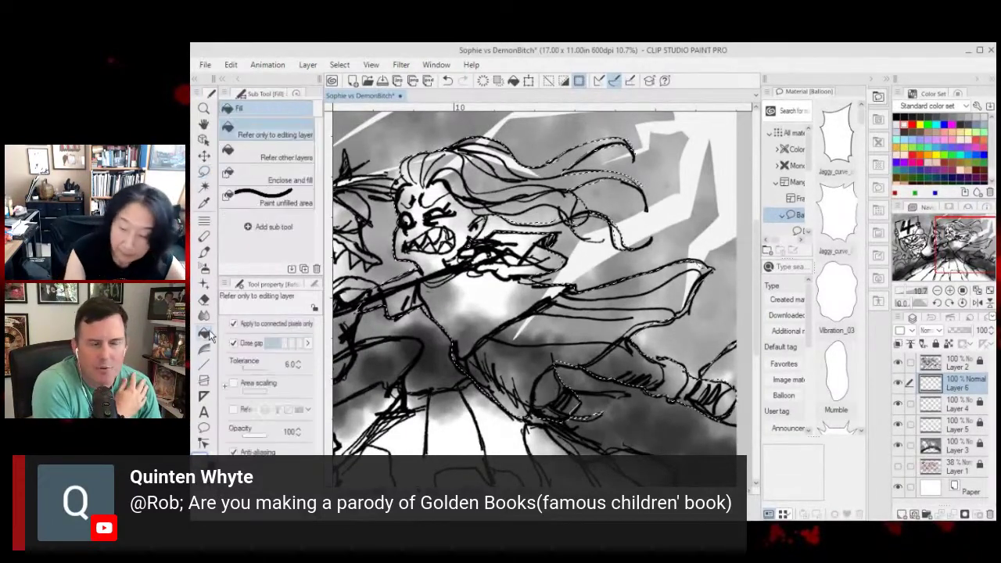
Step: Fill the selected leaping figure with white on the new layer, and patch the unfilled gap in the lower hair lock
left_click(508, 320)
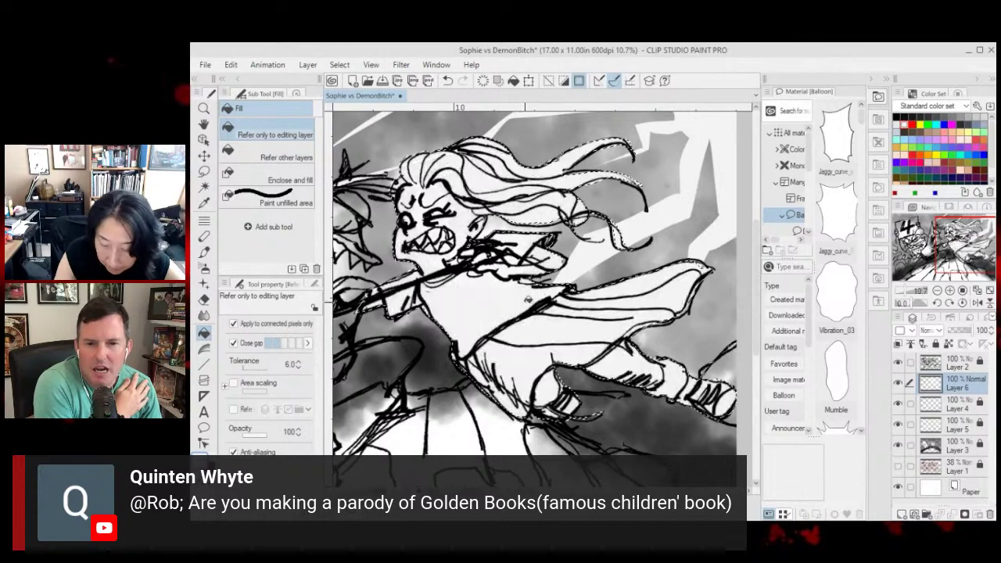
left_click_drag(558, 396, 604, 411)
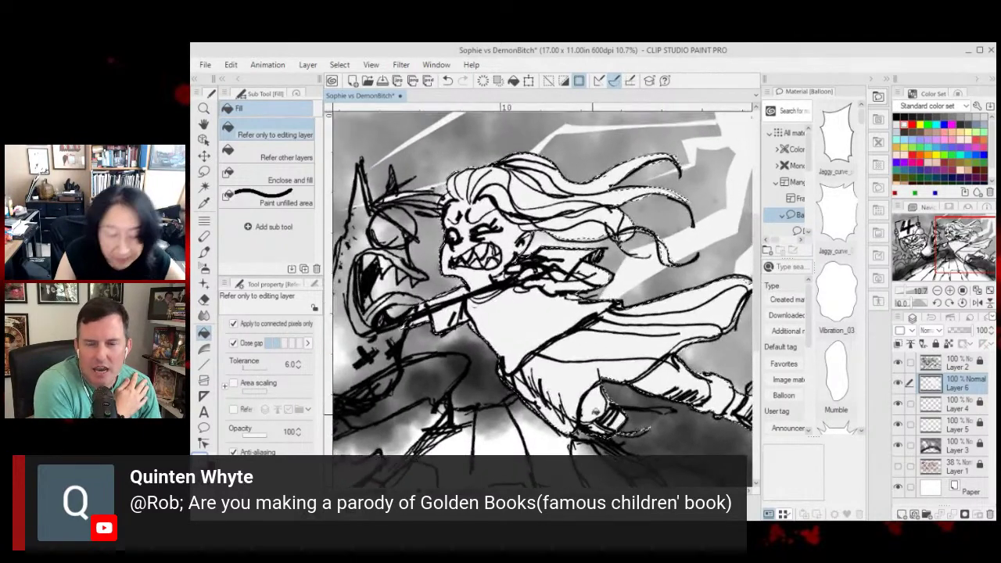
key("slash")
left_click_drag(647, 213, 670, 221)
key("m")
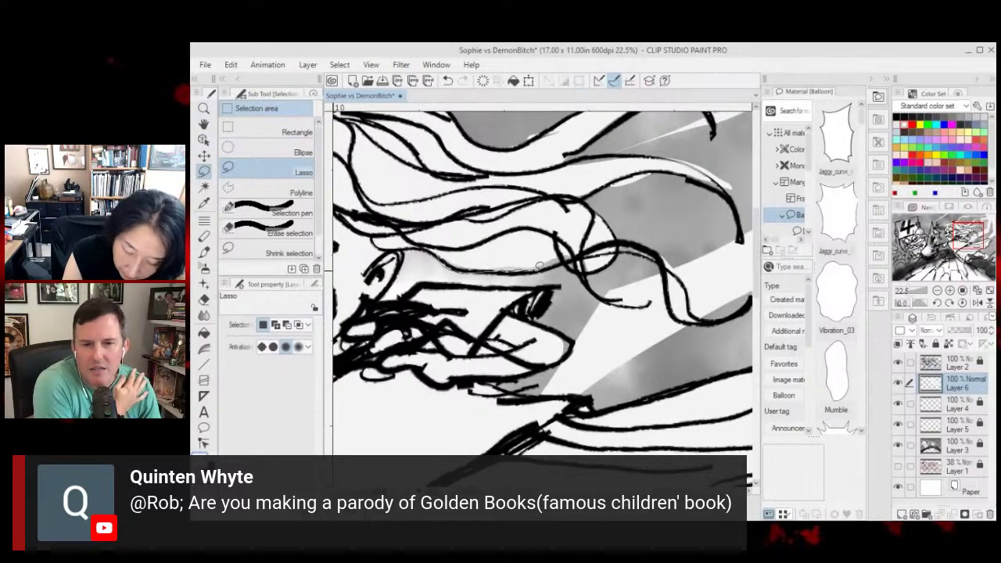
mouse_move(540, 267)
left_mouse_down()
mouse_move(556, 260)
mouse_move(552, 245)
mouse_move(518, 241)
mouse_move(490, 269)
left_mouse_up()
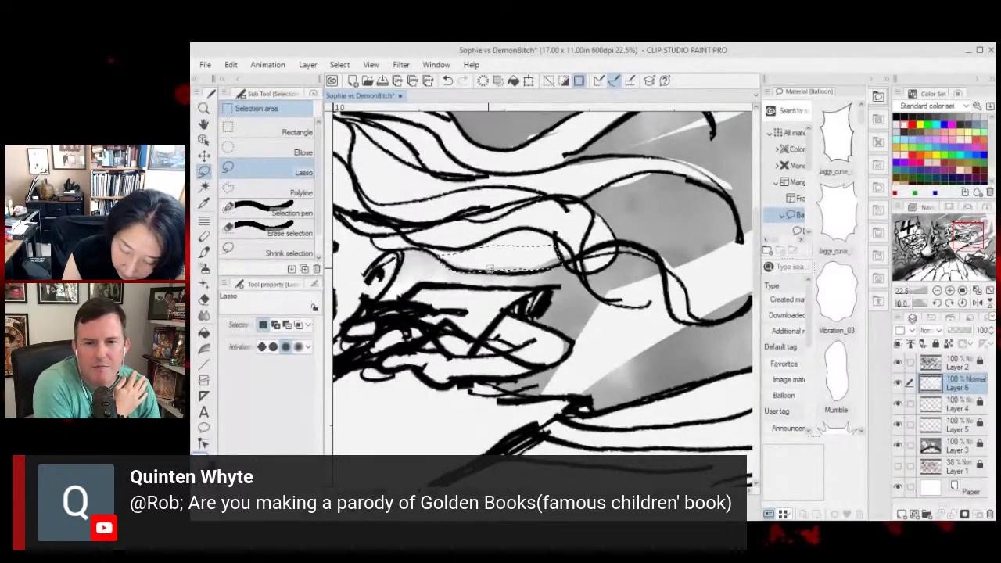
key("alt")
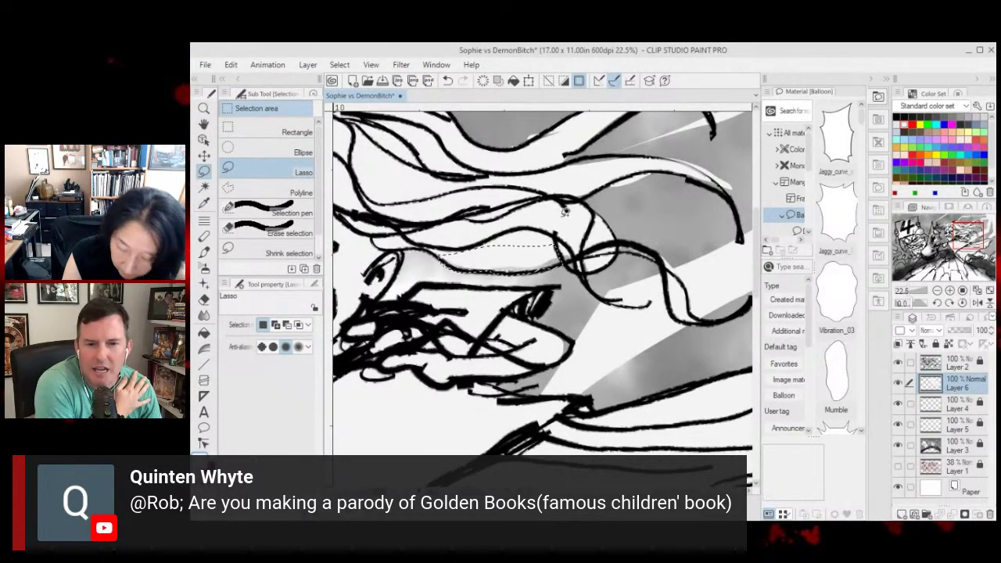
key("g")
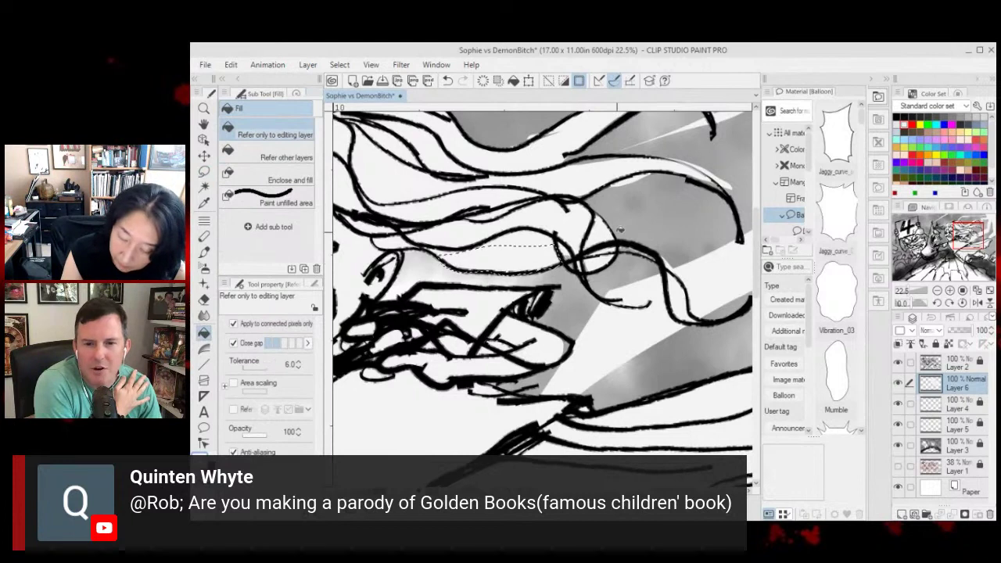
Step: Lasso the small gaps inside the looped lower hair strand and its outer curl, and fill them with white
key("m")
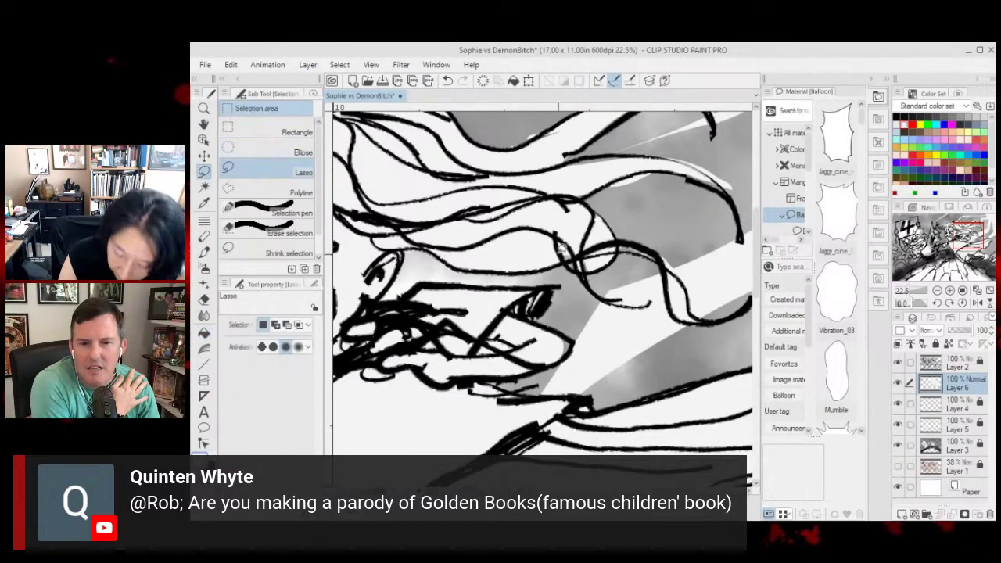
mouse_move(575, 243)
left_mouse_down()
mouse_move(583, 273)
mouse_move(604, 263)
mouse_move(592, 227)
left_mouse_up()
key("g")
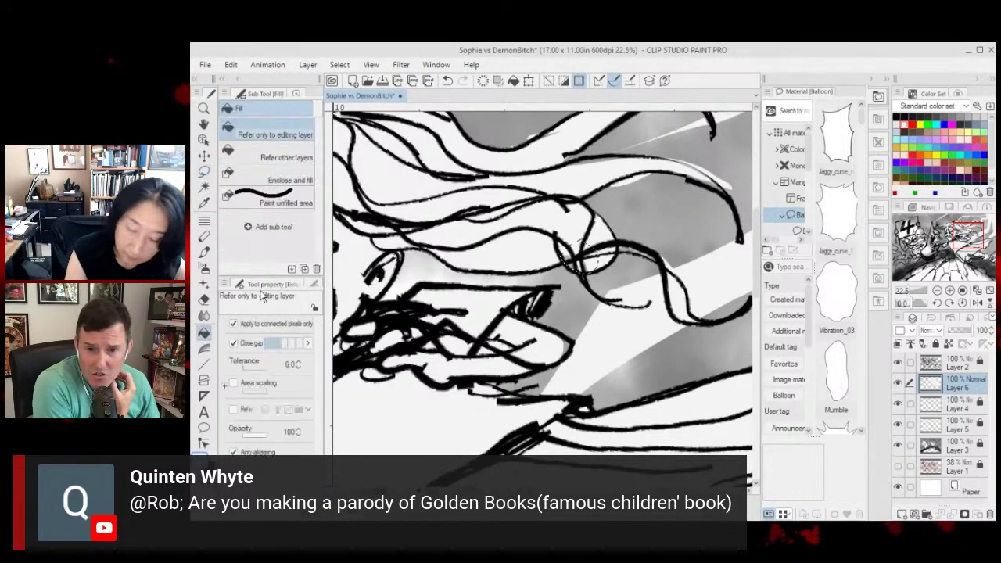
left_click(205, 171)
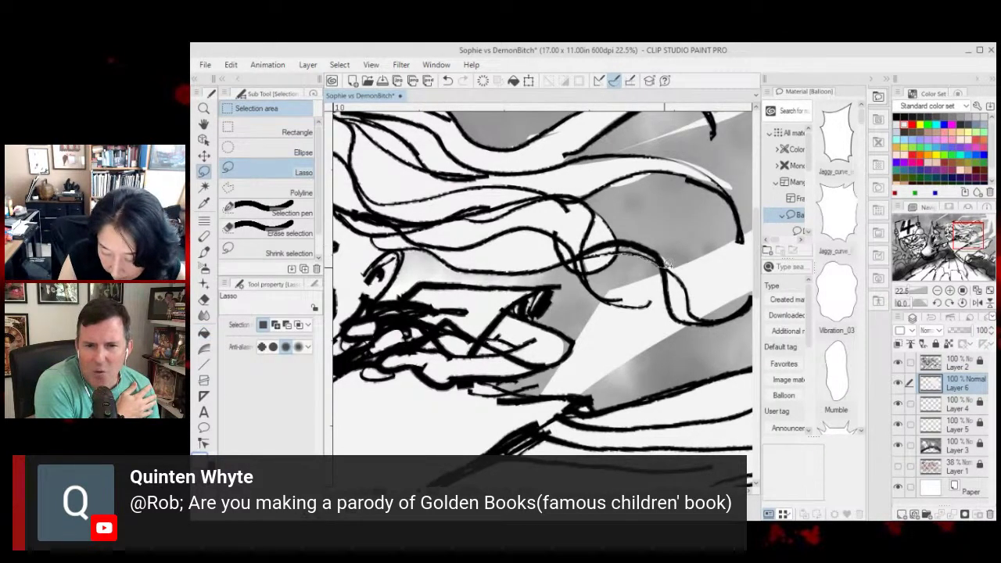
left_click_drag(667, 266, 626, 245)
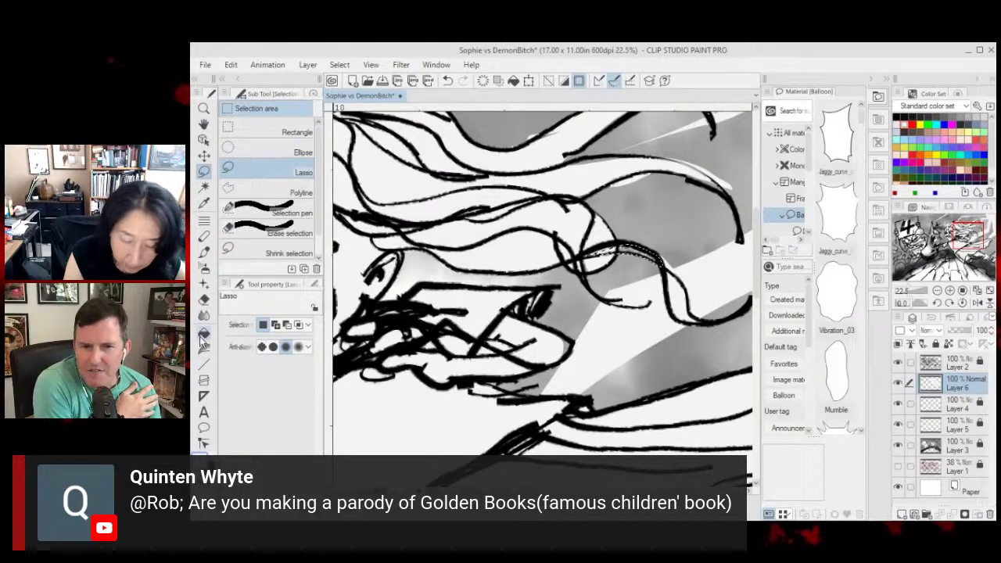
key("g")
left_click_drag(641, 250, 629, 325)
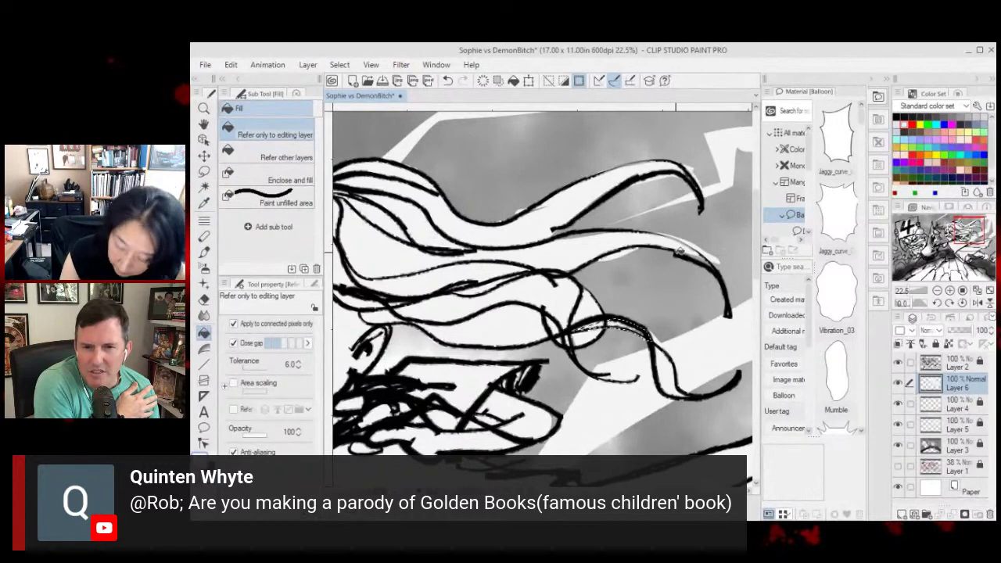
Step: Fill the missed end of the long upper hair strand with white, and erase the white spilling outside the hair outlines
left_click(204, 171)
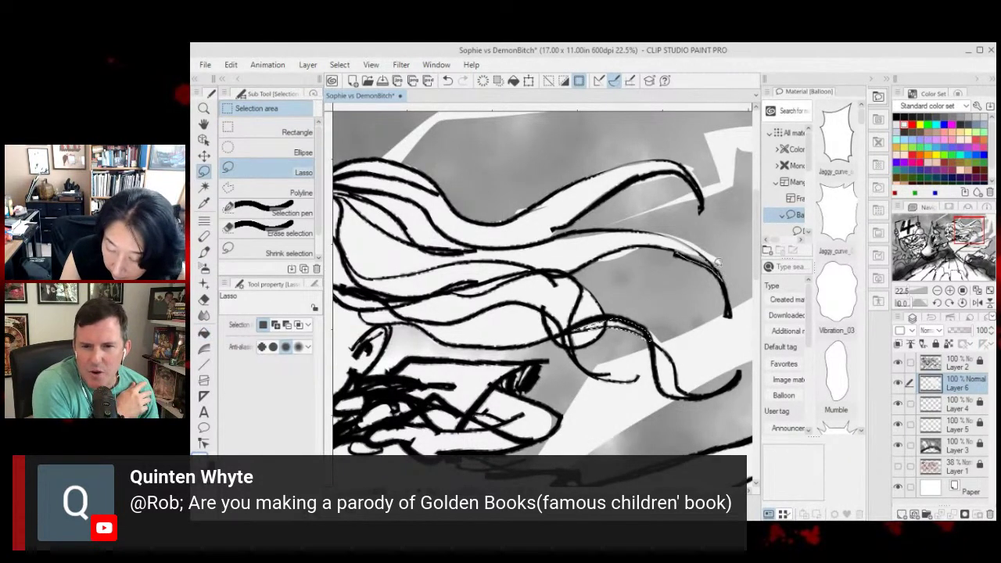
key("g")
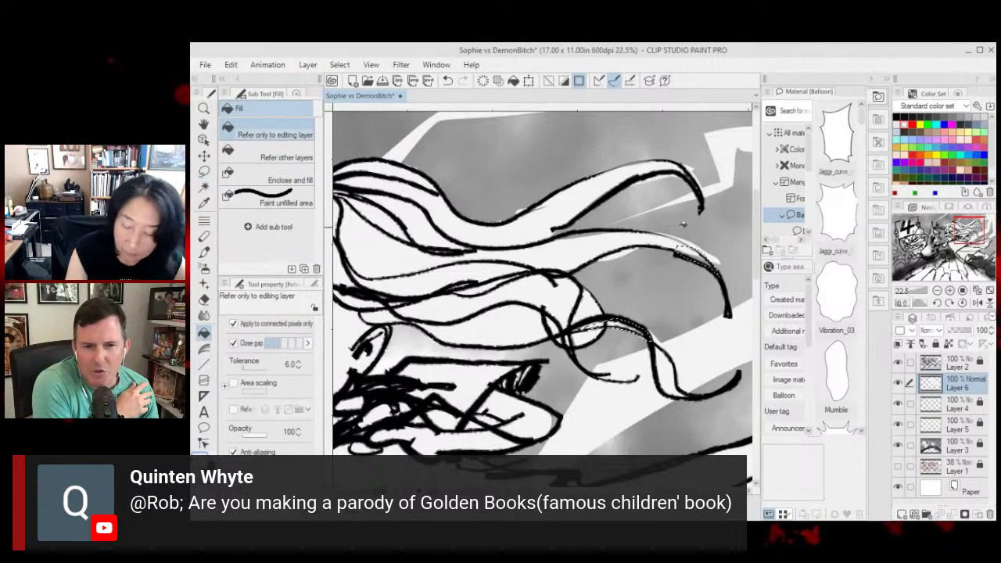
left_click(203, 171)
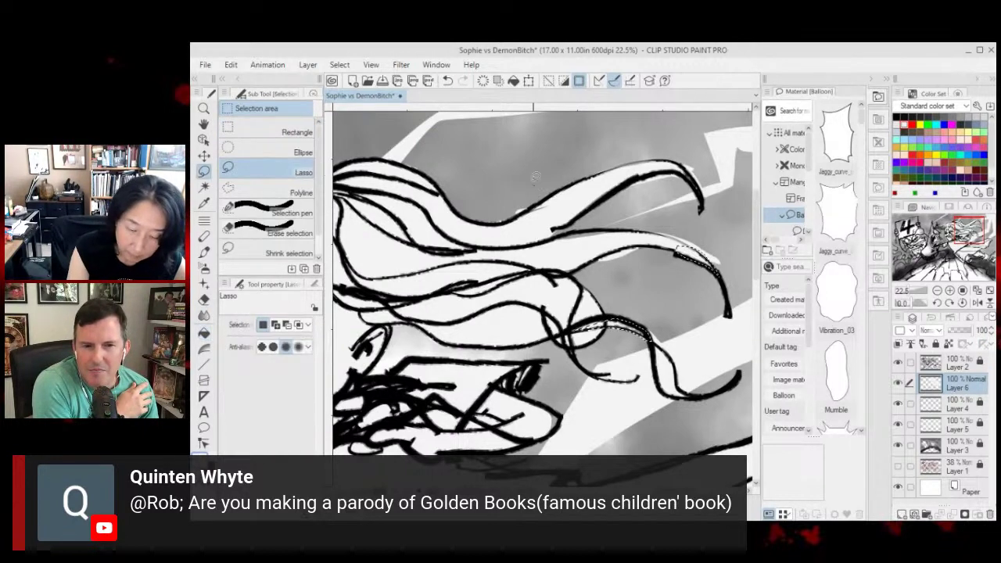
left_click(203, 334)
left_click(203, 300)
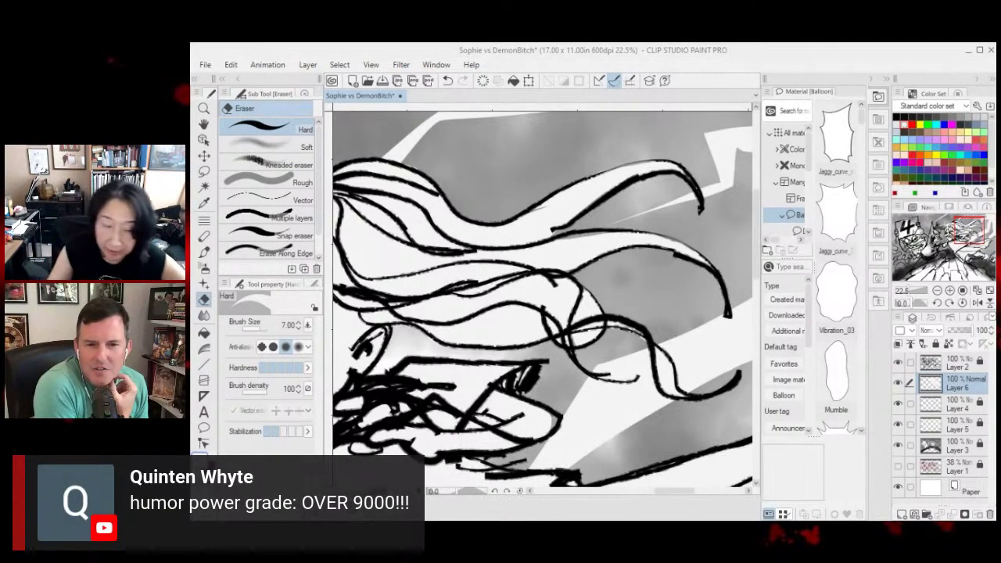
Step: Lasso the tip of the pointed shape behind the figure's neck and fill it with white up to its inked outline
key("m")
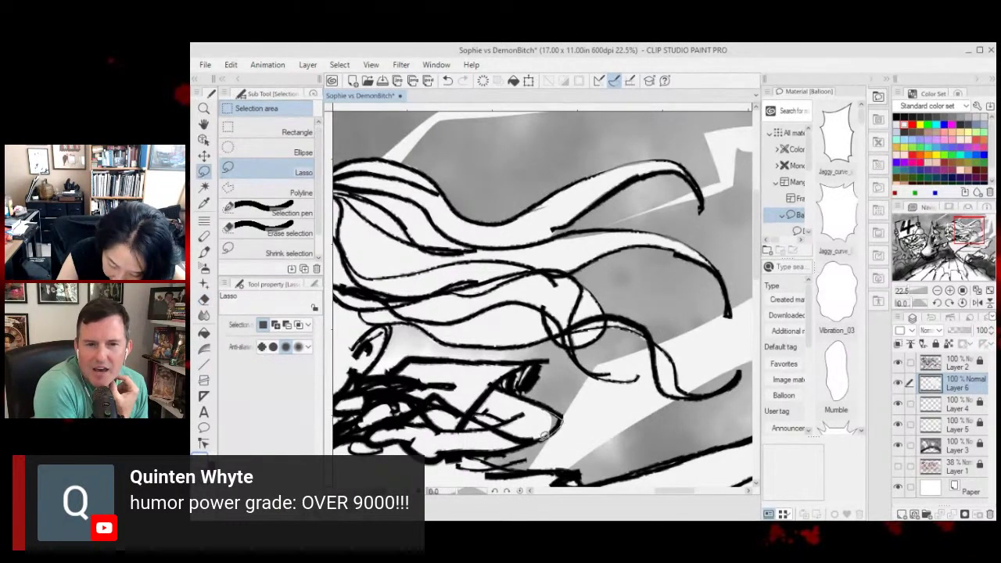
mouse_move(544, 438)
left_mouse_down()
mouse_move(540, 426)
mouse_move(564, 403)
left_mouse_up()
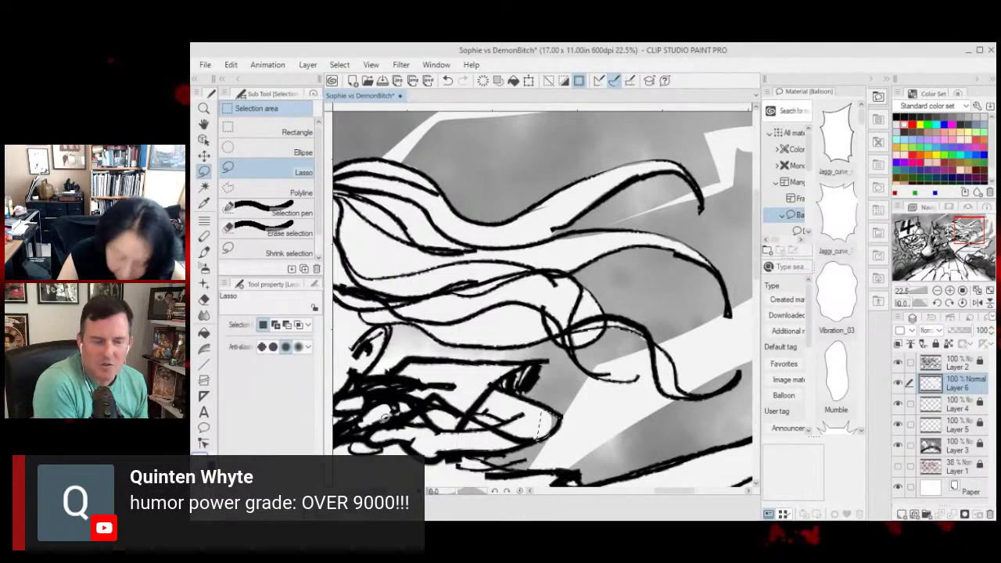
key("g")
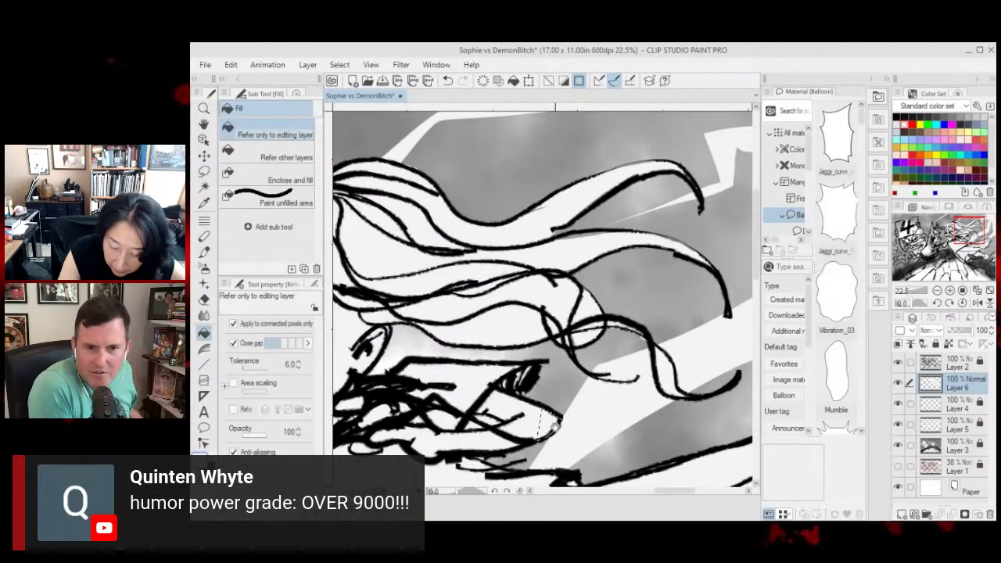
left_click_drag(555, 427, 688, 416)
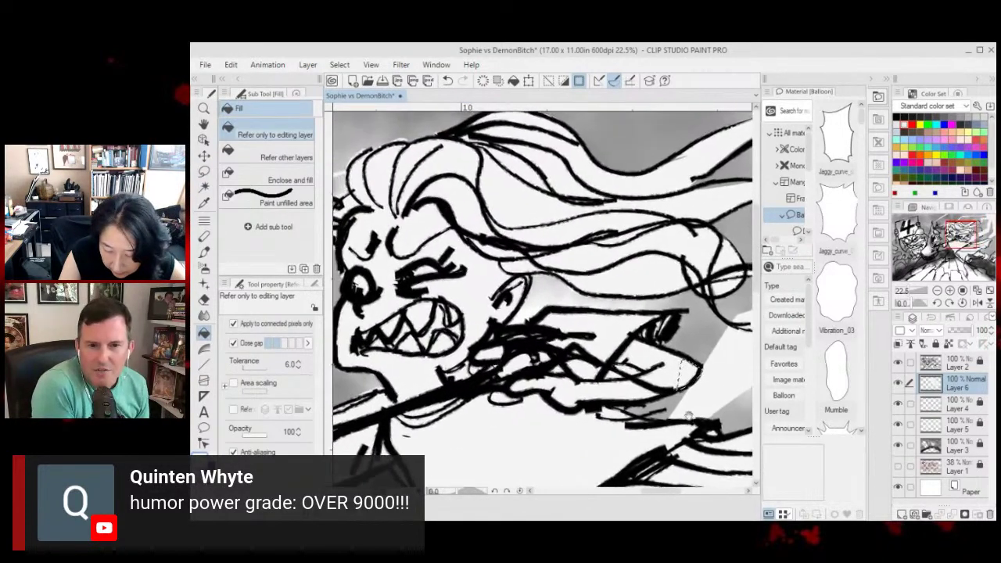
left_click_drag(611, 404, 650, 395)
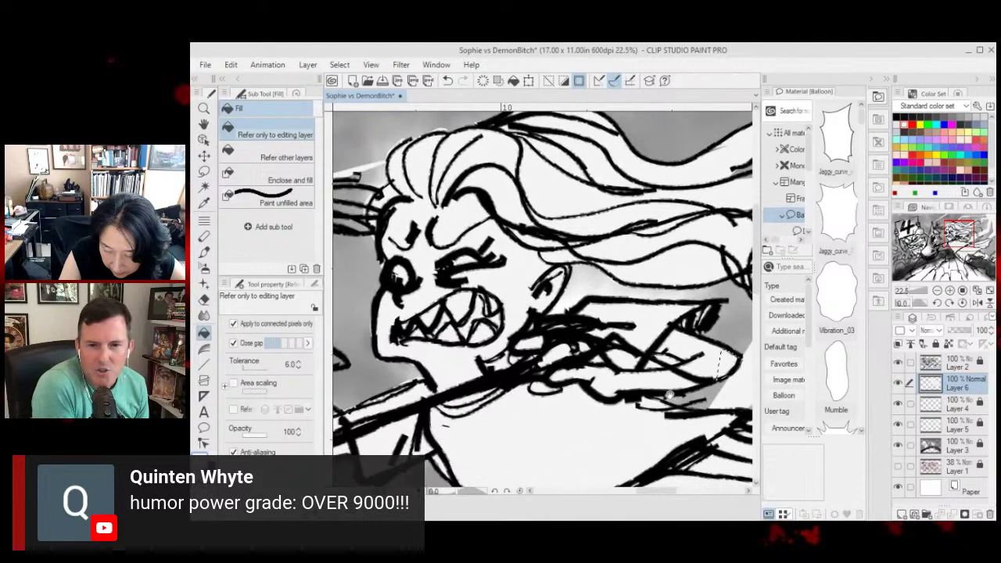
left_click_drag(746, 386, 678, 396)
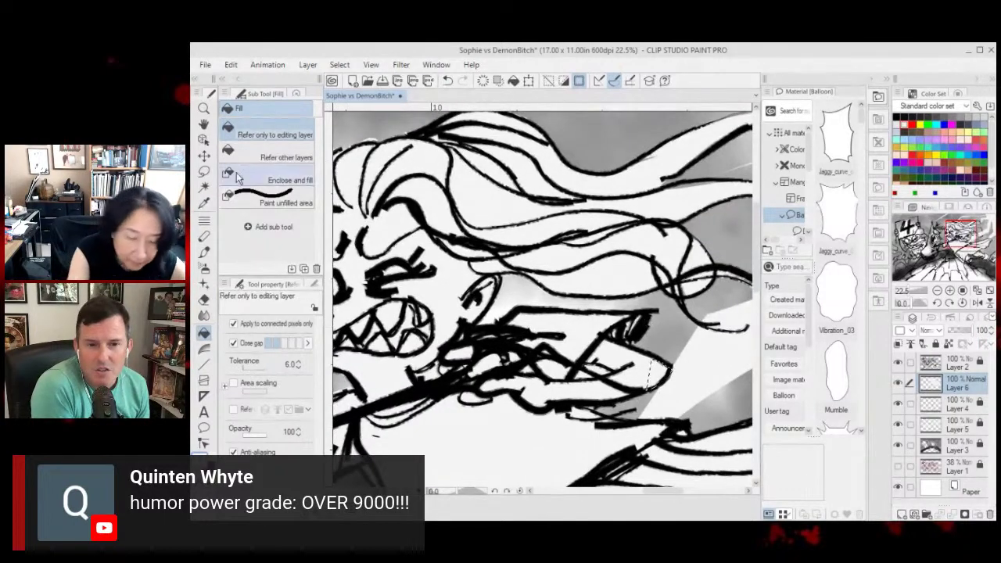
Step: Lasso the small area of overlapping strokes inside the pointed shape behind the neck, and make the ink line layer active for editing
key("m")
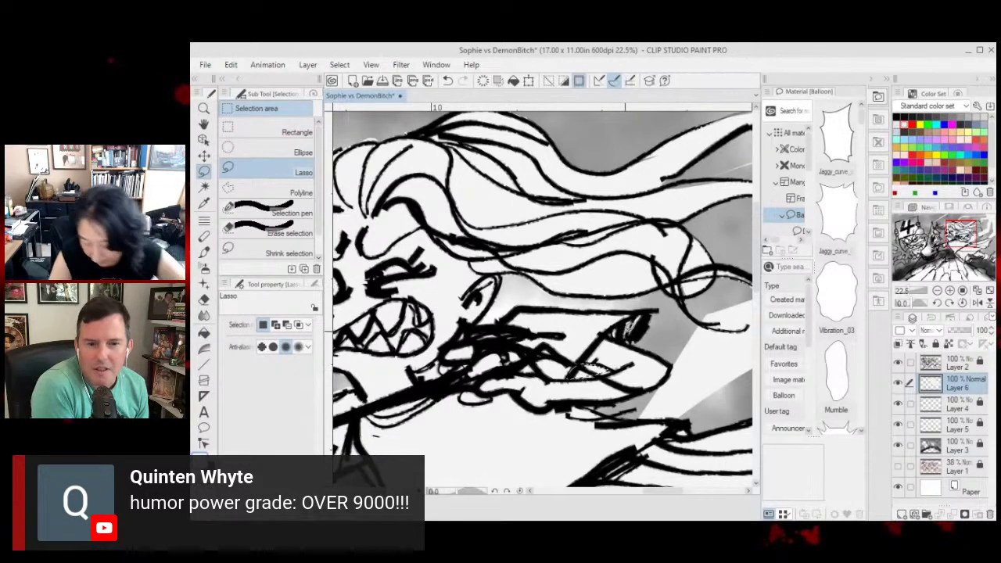
key("ctrl+d")
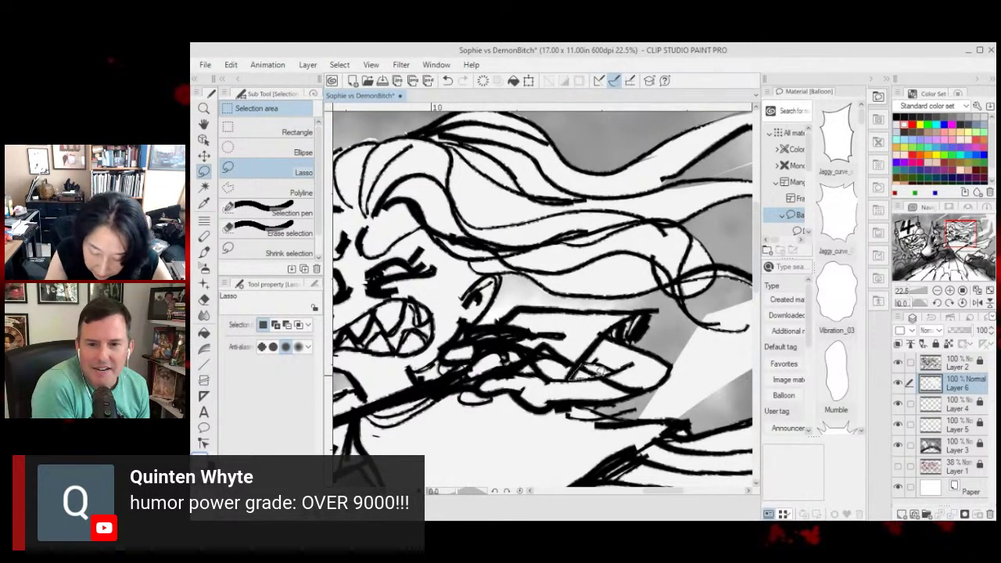
left_click_drag(594, 360, 606, 335)
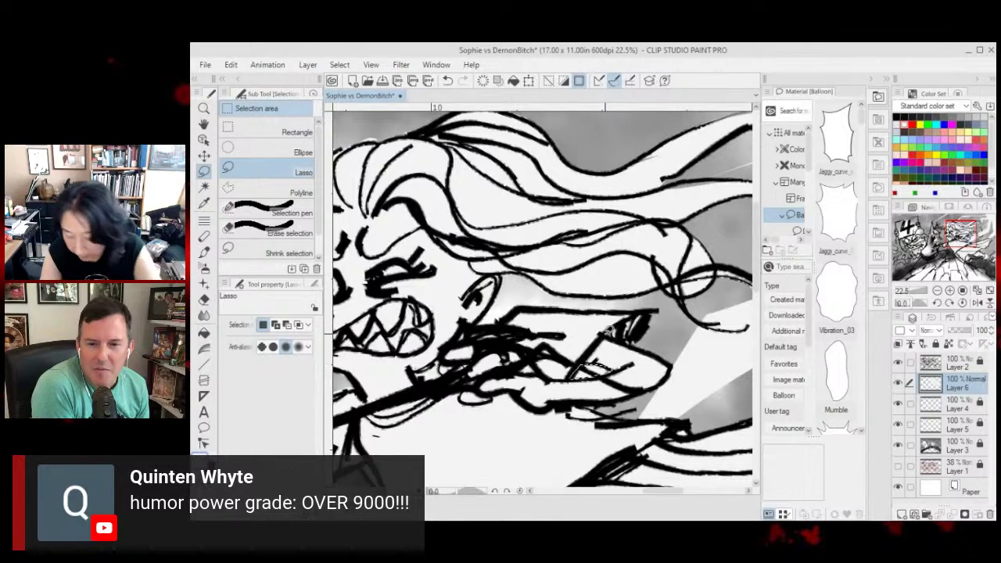
left_click(955, 363)
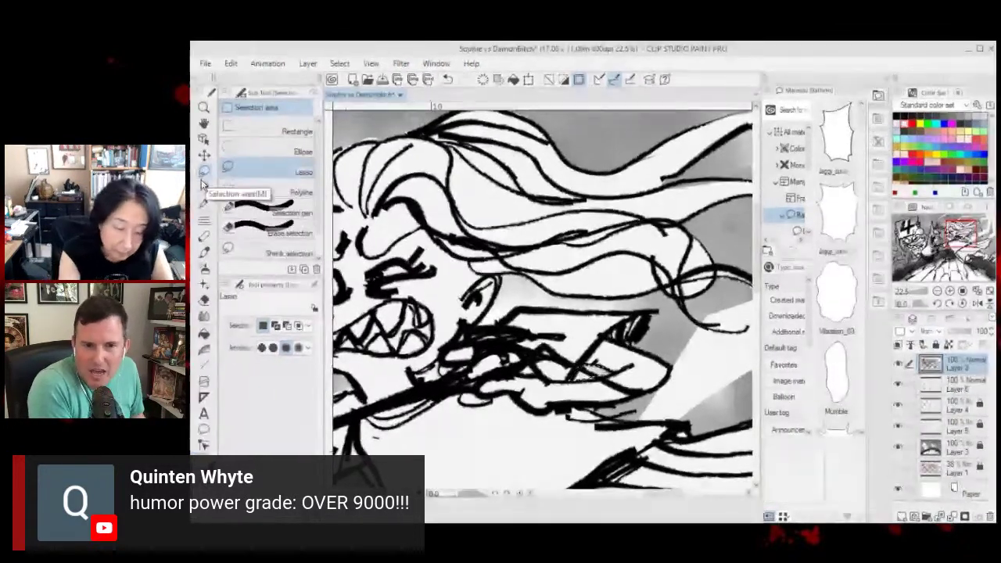
Step: Clear the selection and ink a short dark stroke inside the girl's bent arm with the size 4.00 wet blotting pen on Layer 2
key("ctrl+d")
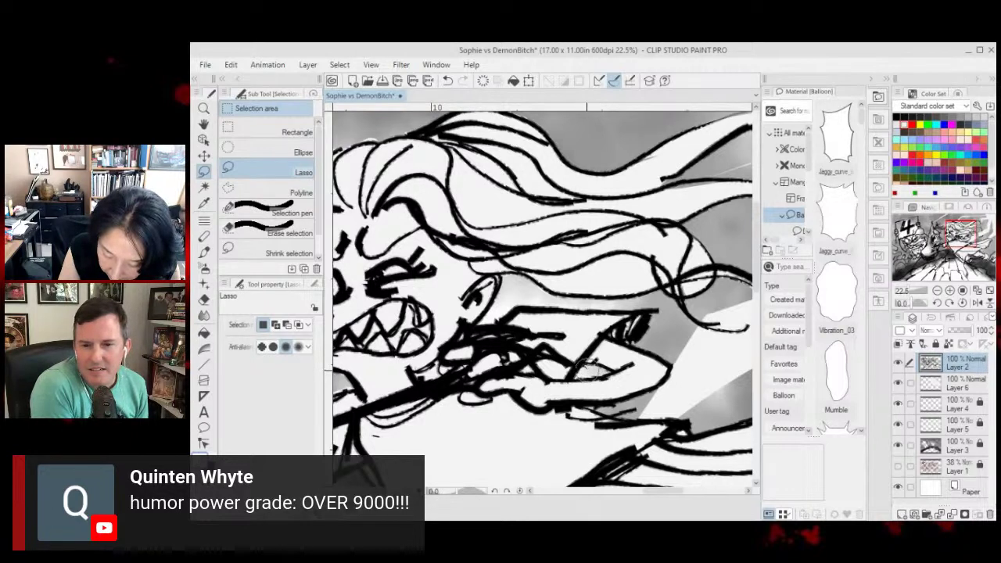
left_click(204, 239)
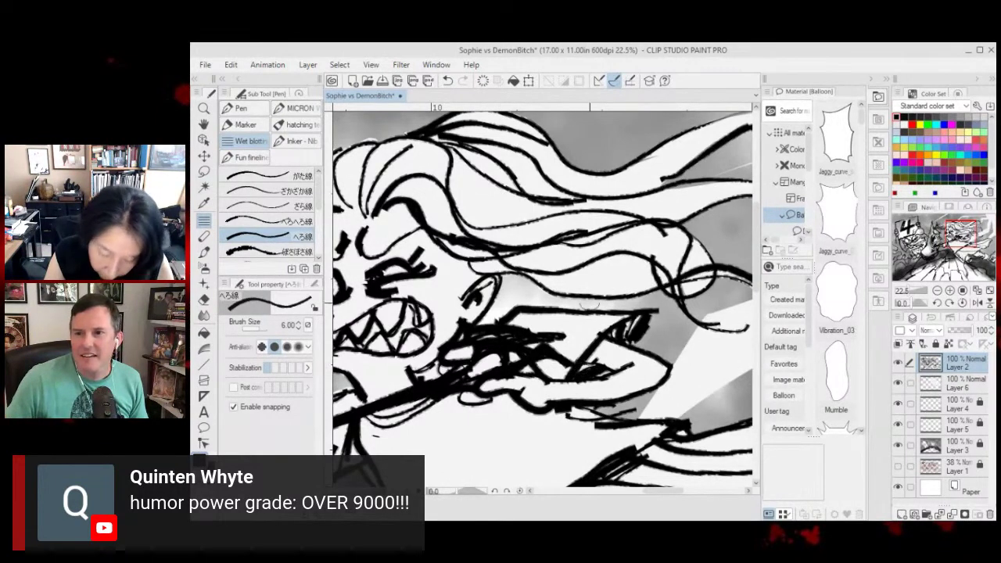
left_click(270, 221)
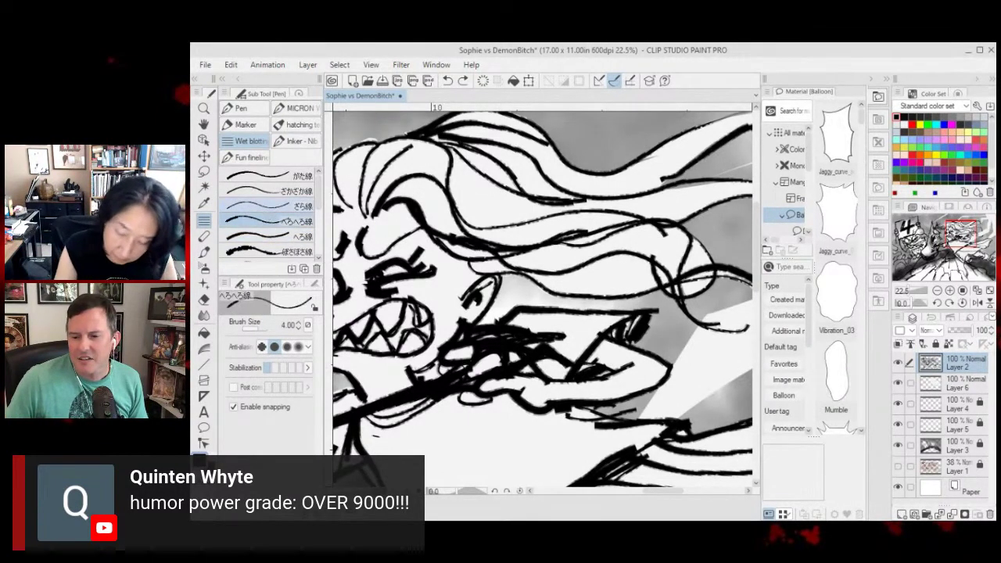
left_click_drag(576, 371, 602, 373)
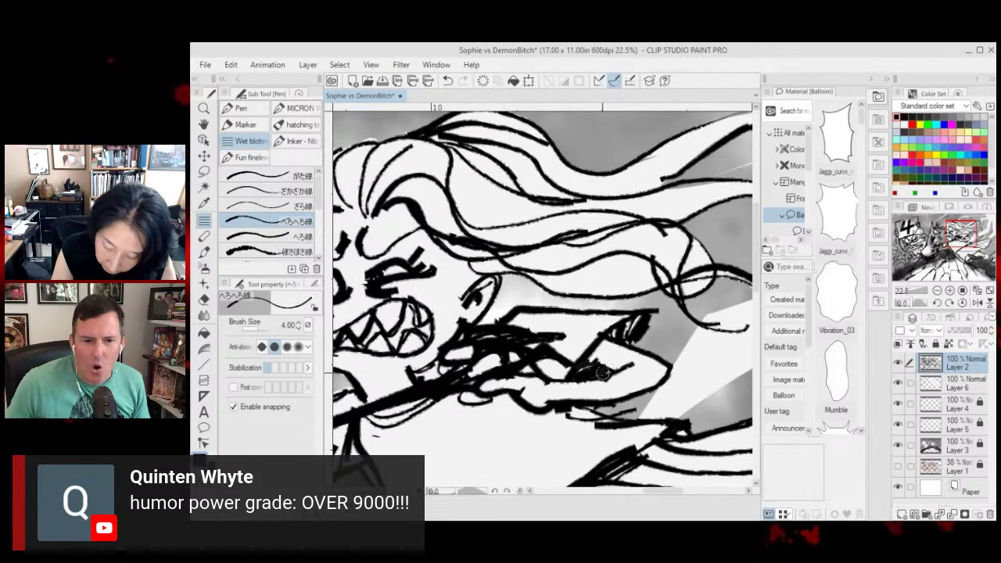
Step: Ink a small dark pupil in the horned creature's eye on Layer 2 and lock that layer
mouse_move(447, 444)
left_mouse_down()
mouse_move(650, 375)
mouse_move(716, 316)
mouse_move(696, 353)
left_mouse_up()
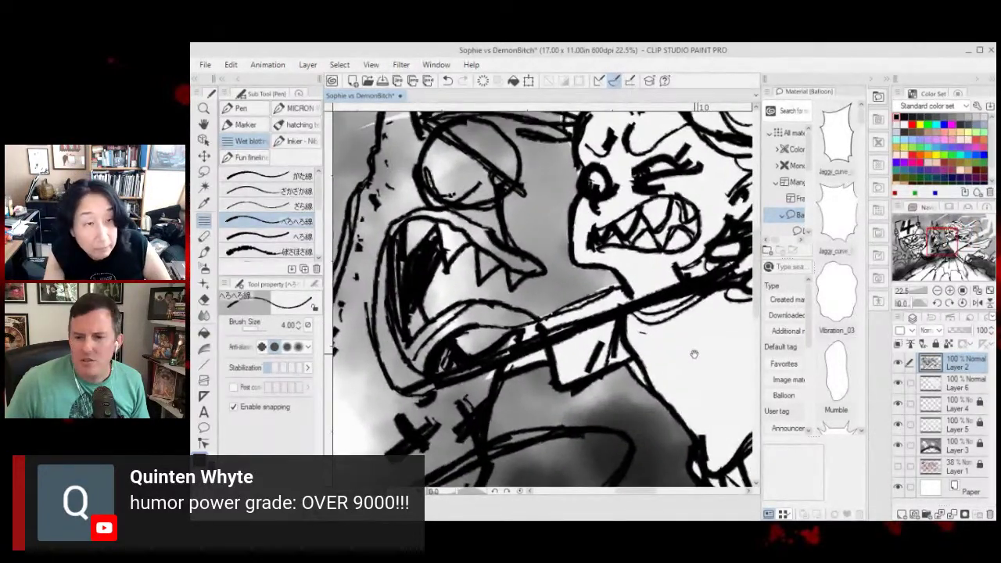
left_click(957, 384)
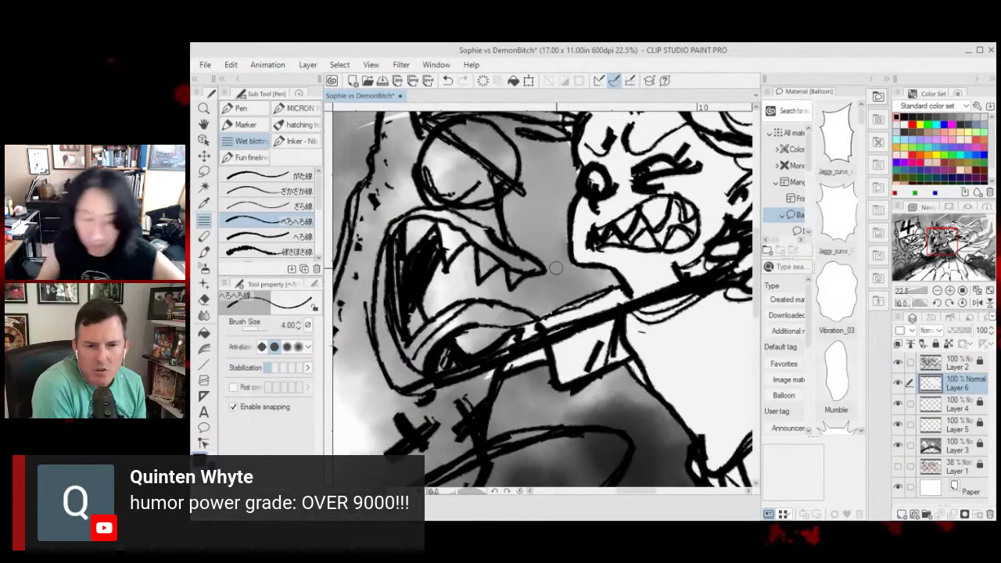
key("/")
left_click_drag(572, 285, 532, 285)
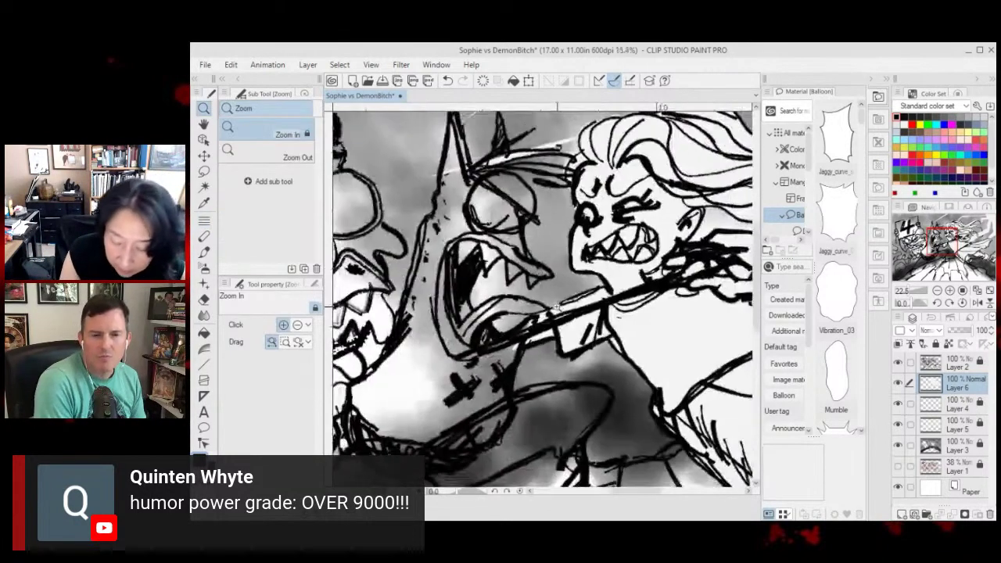
left_click(950, 363)
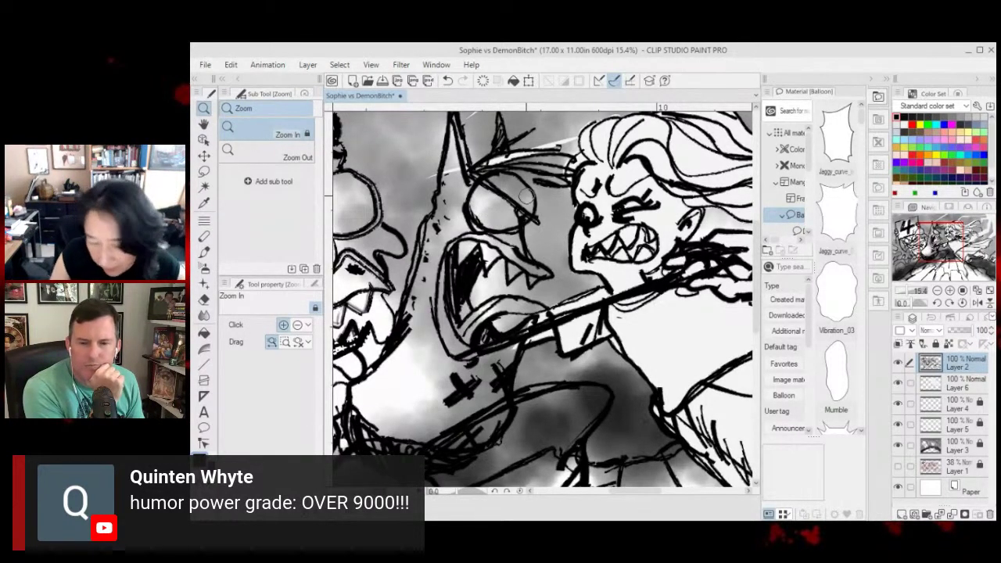
left_click(205, 221)
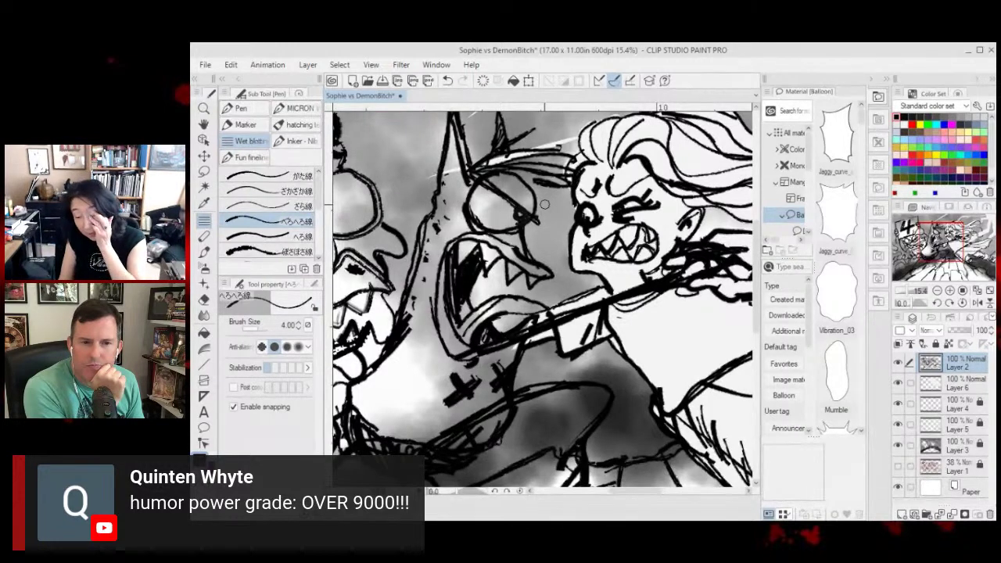
left_click(936, 344)
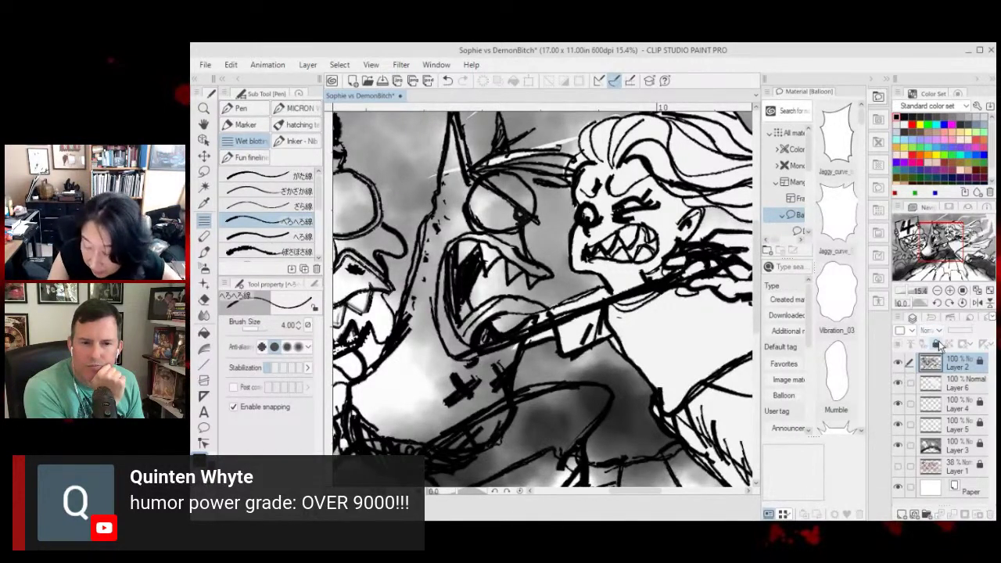
Step: On Layer 6, lasso along the outline of the horned creature's head and horns
left_click(966, 384)
left_click(205, 172)
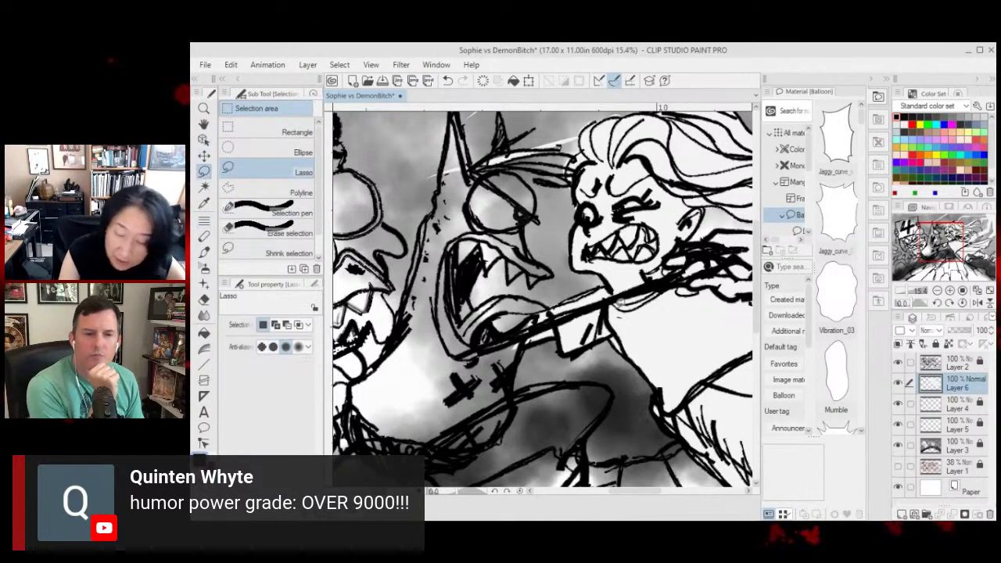
left_click_drag(576, 275, 625, 380)
scroll(624, 381, "up", 1)
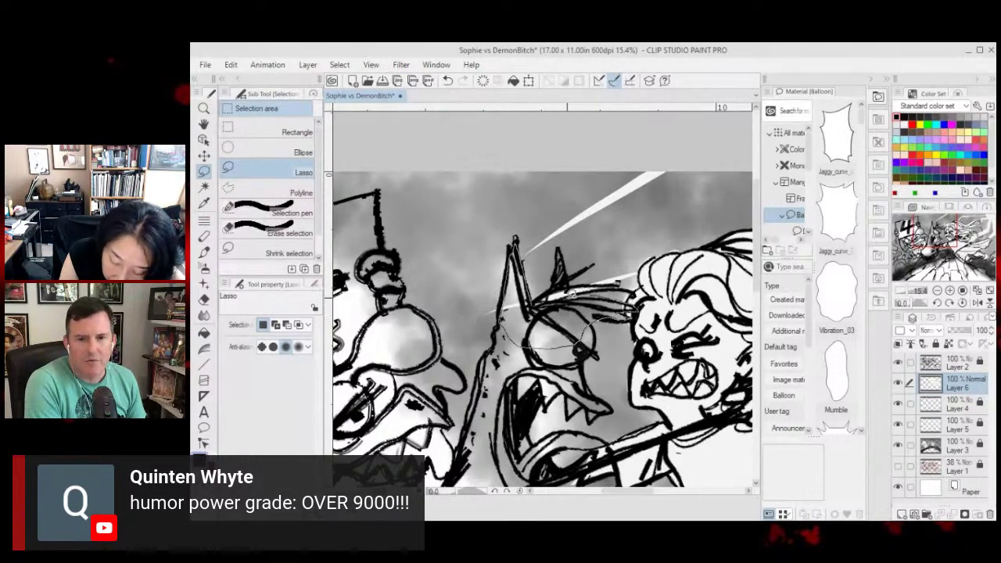
left_click_drag(562, 268, 568, 287)
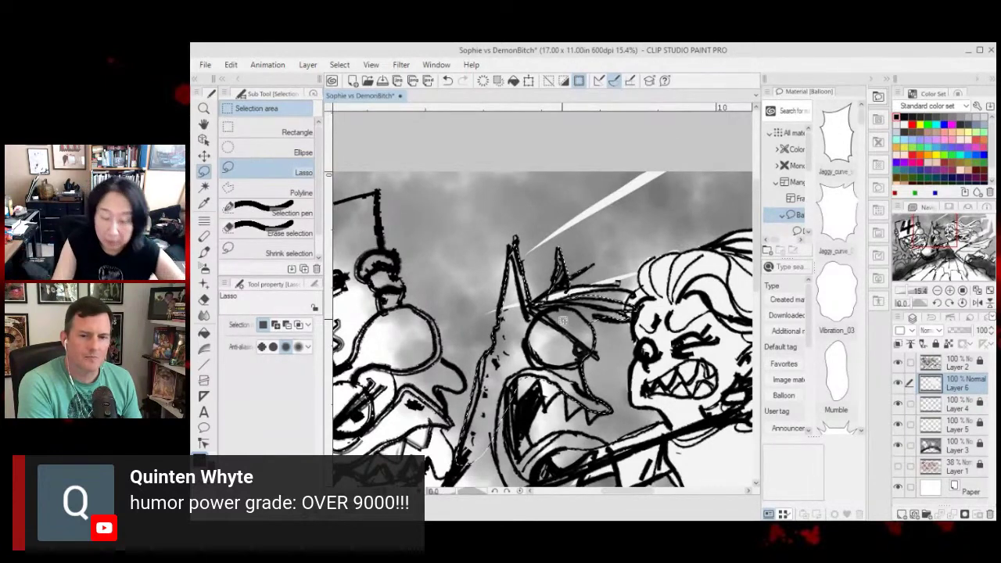
mouse_move(563, 320)
left_mouse_down()
mouse_move(561, 242)
mouse_move(582, 200)
left_mouse_up()
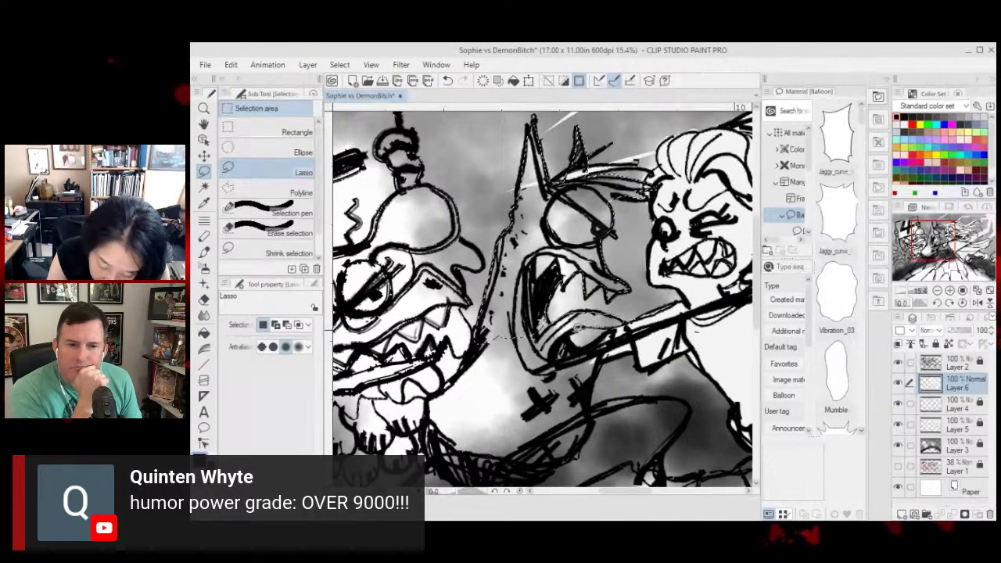
Step: Extend the lasso selection from the horned creature's lower jaw down around its rounded belly
mouse_move(579, 328)
left_mouse_down()
mouse_move(560, 365)
mouse_move(513, 388)
mouse_move(499, 344)
left_mouse_up()
left_click_drag(644, 386, 653, 344)
left_click_drag(626, 286, 593, 334)
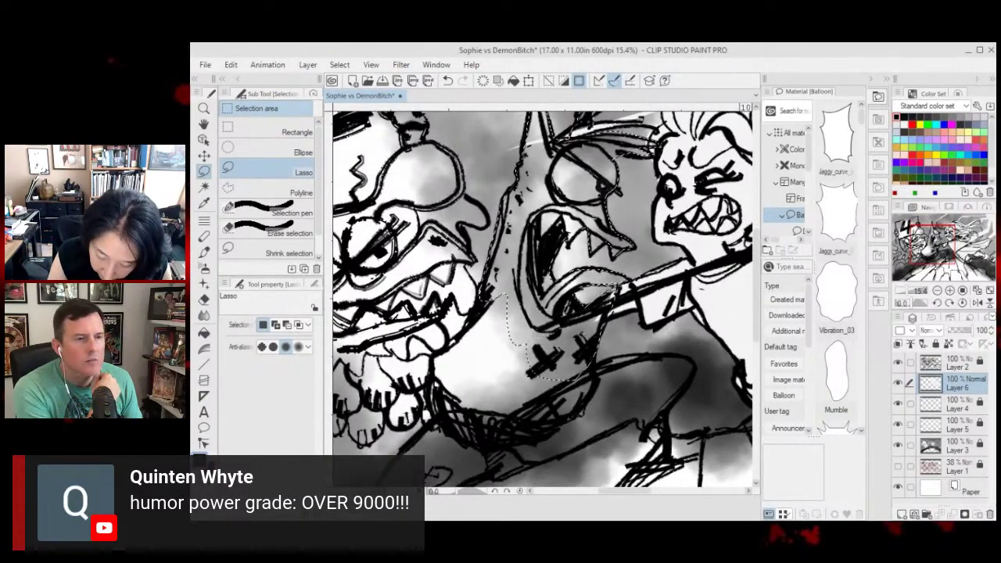
mouse_move(474, 310)
left_mouse_down()
mouse_move(447, 398)
mouse_move(540, 403)
mouse_move(596, 353)
mouse_move(588, 397)
mouse_move(536, 413)
left_mouse_up()
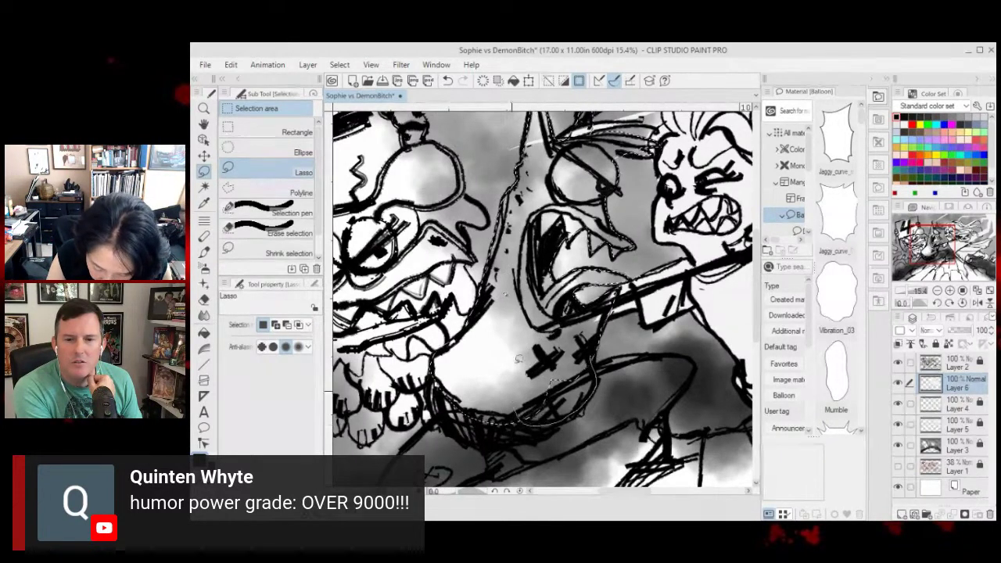
mouse_move(439, 411)
left_mouse_down()
mouse_move(474, 441)
mouse_move(512, 442)
mouse_move(556, 420)
mouse_move(575, 380)
mouse_move(517, 438)
mouse_move(593, 402)
left_mouse_up()
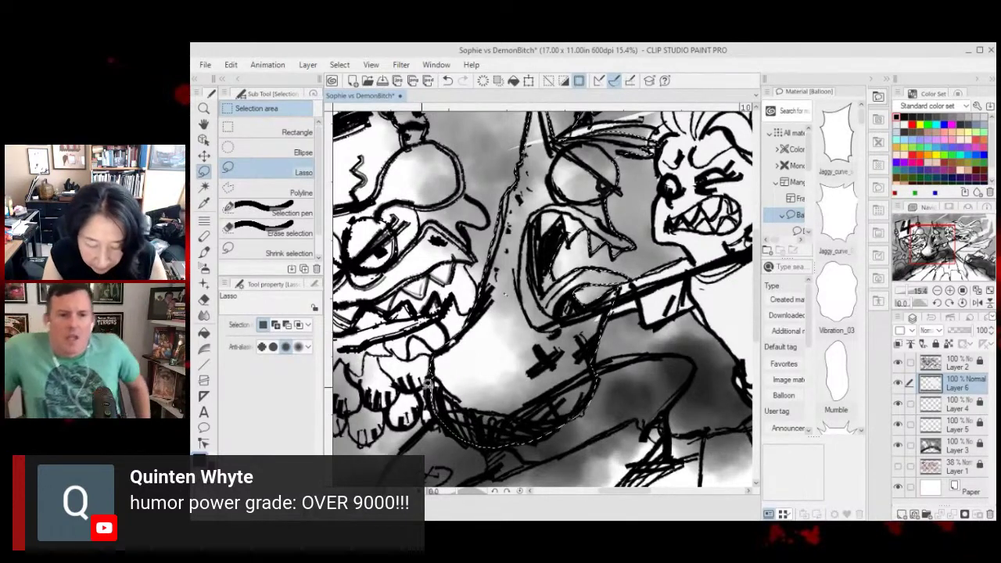
Step: Add the curved limb outlines on both sides of the horned creature's belly to the selection
mouse_move(627, 358)
left_mouse_down()
mouse_move(678, 334)
mouse_move(673, 352)
mouse_move(694, 368)
mouse_move(657, 424)
mouse_move(701, 370)
mouse_move(681, 356)
mouse_move(672, 426)
mouse_move(663, 340)
left_mouse_up()
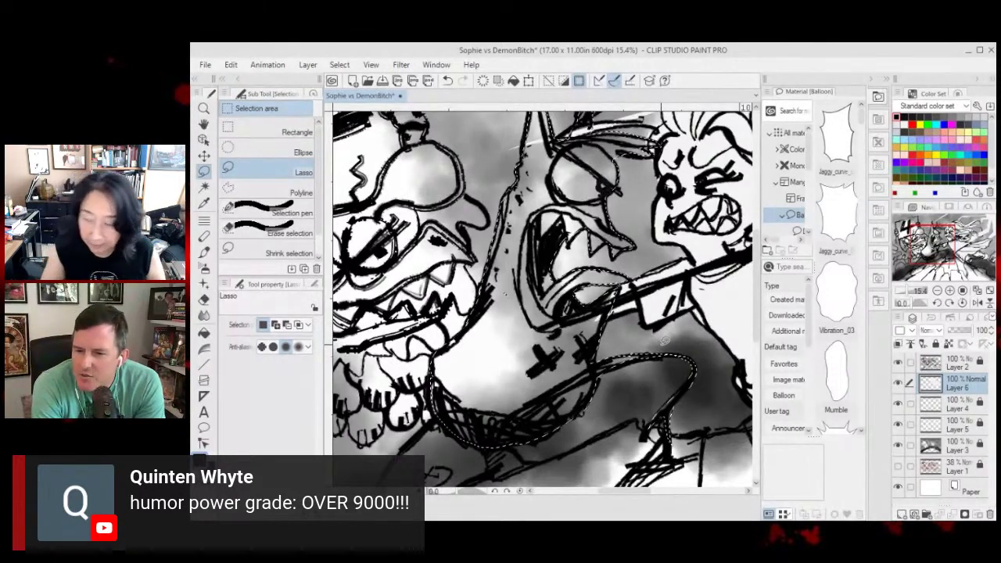
mouse_move(692, 421)
left_mouse_down()
mouse_move(731, 323)
mouse_move(583, 297)
left_mouse_up()
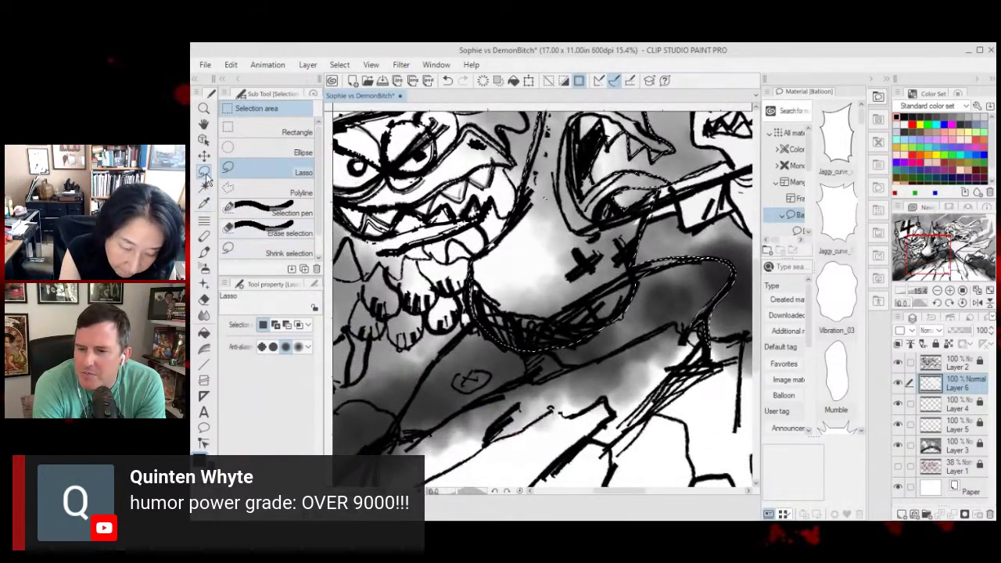
left_click_drag(472, 327, 401, 430)
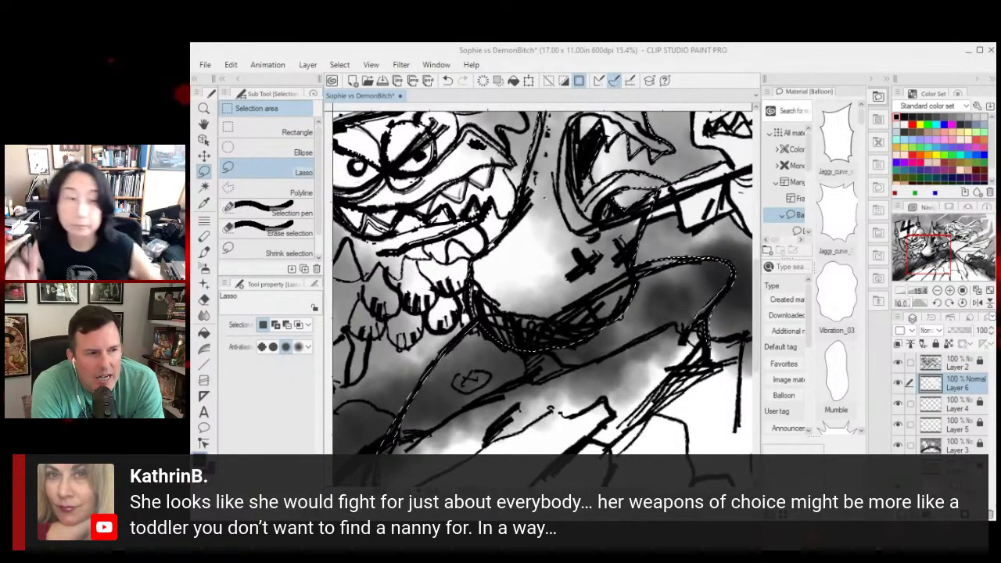
left_click_drag(619, 416, 646, 377)
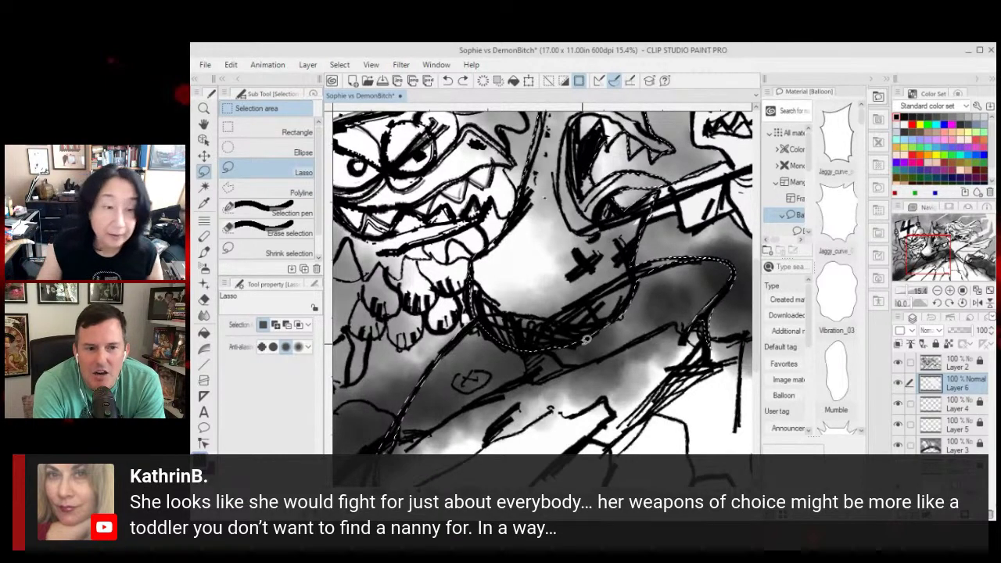
Step: Fill the selected horned creature with white on Layer 6
left_click(204, 335)
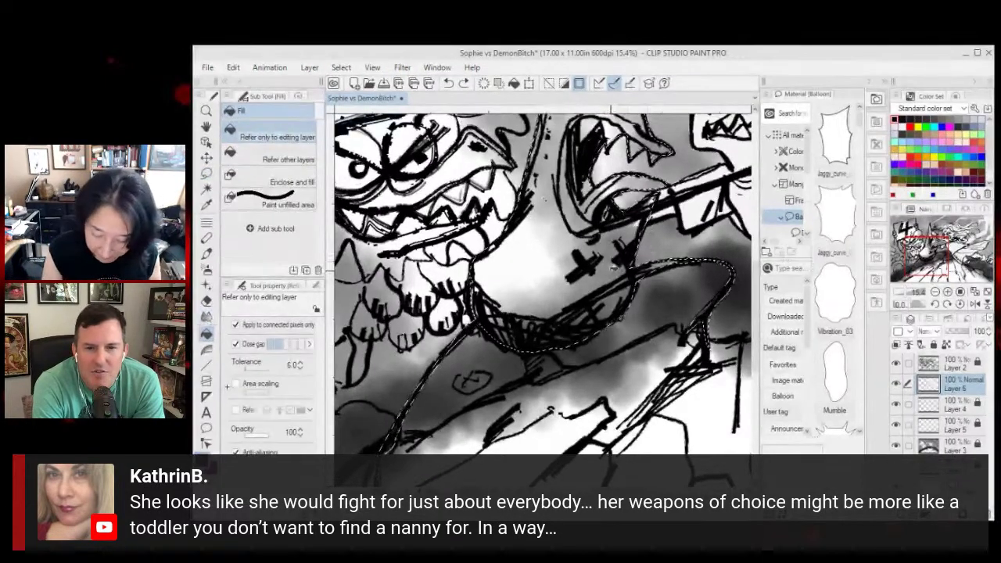
left_click(592, 327)
key("ctrl+z")
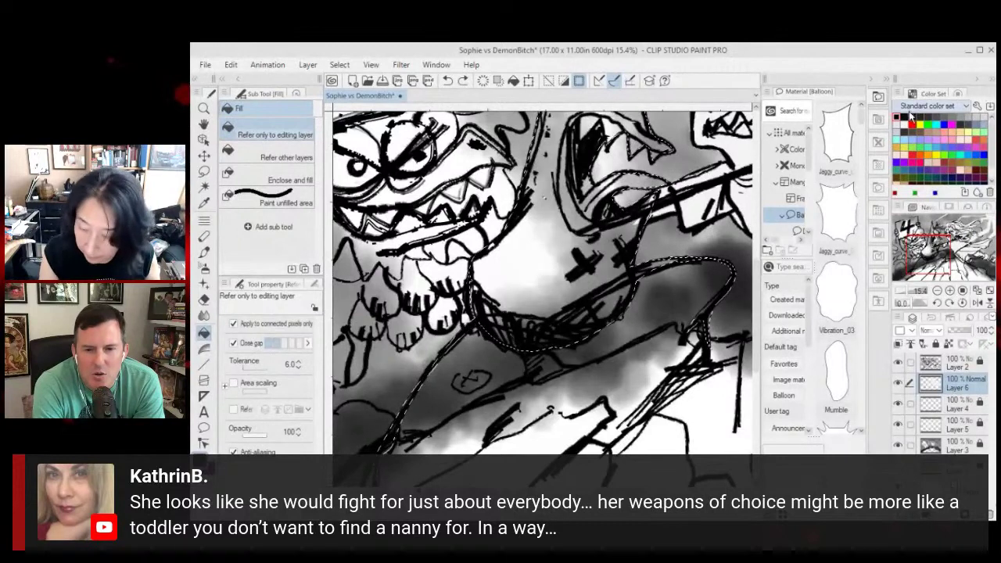
left_click(579, 270)
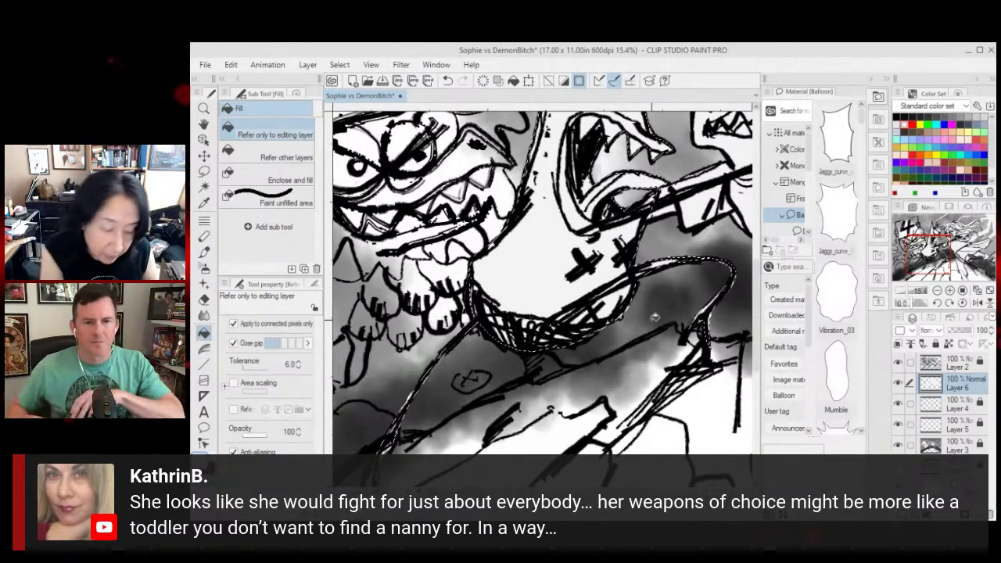
key("m")
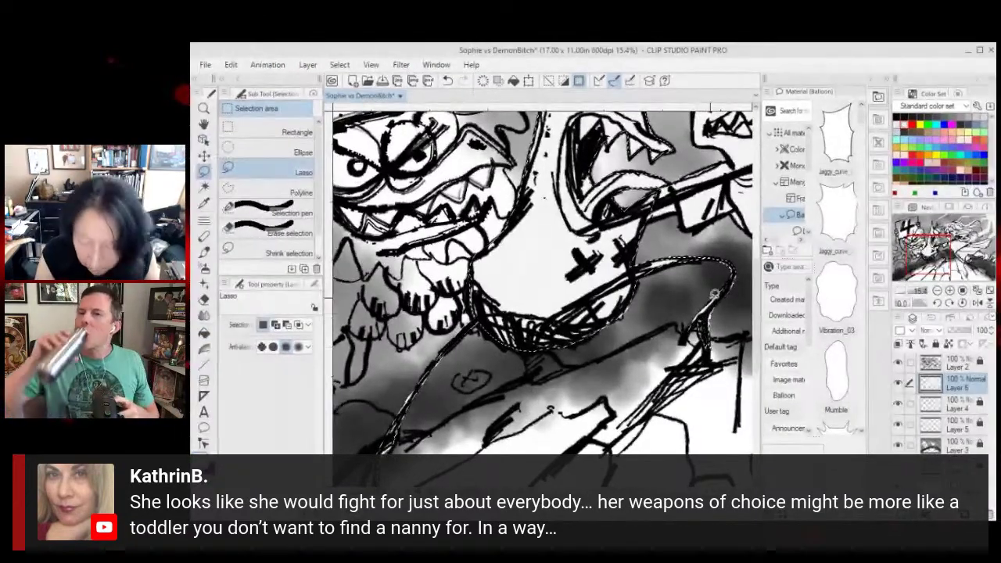
key("g")
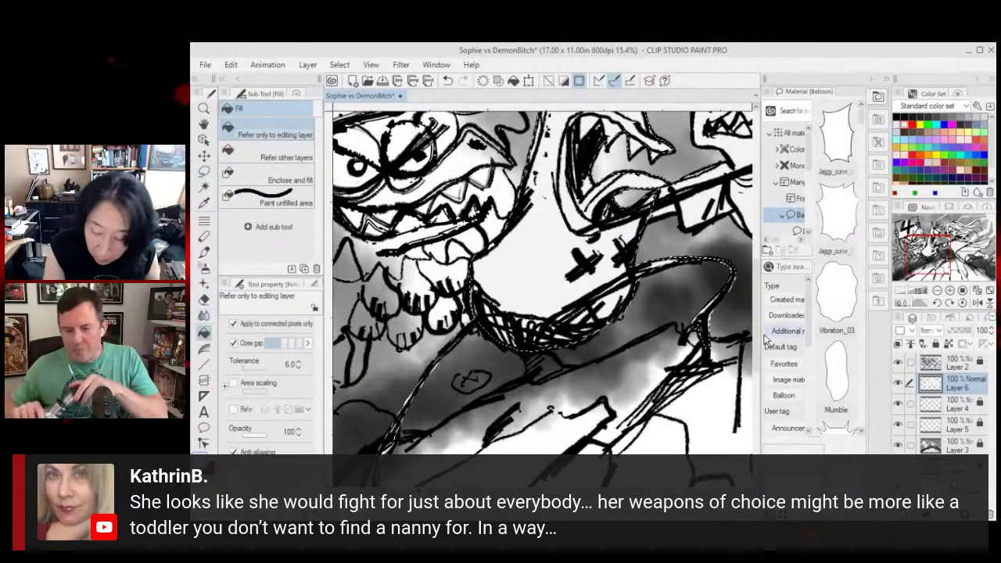
Step: Start a new lasso selection around the "4" sign and the creature holding it, and save the file
left_click_drag(521, 445, 639, 324)
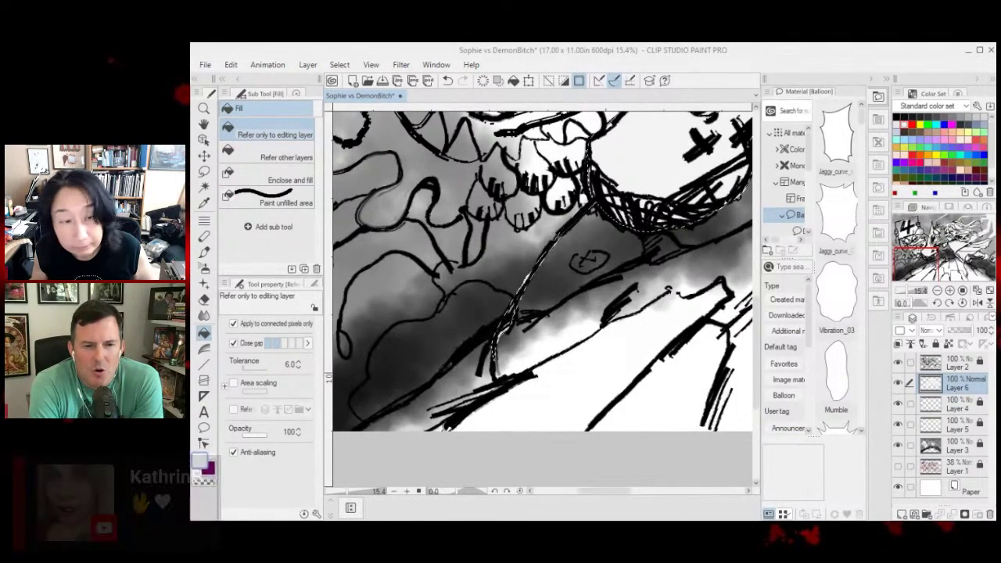
left_click(204, 108)
left_click_drag(553, 244, 527, 264)
left_click_drag(639, 312, 606, 401)
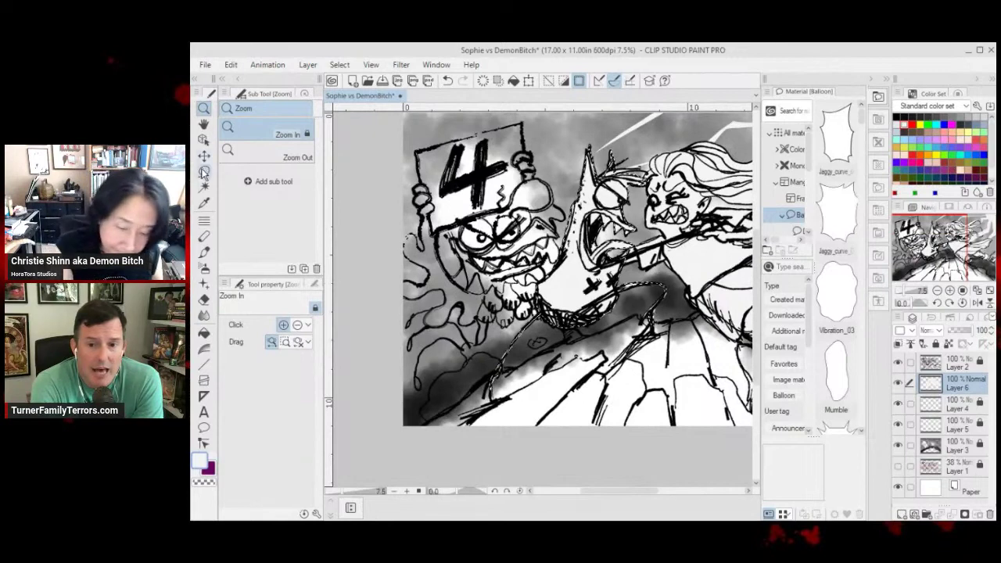
key("m")
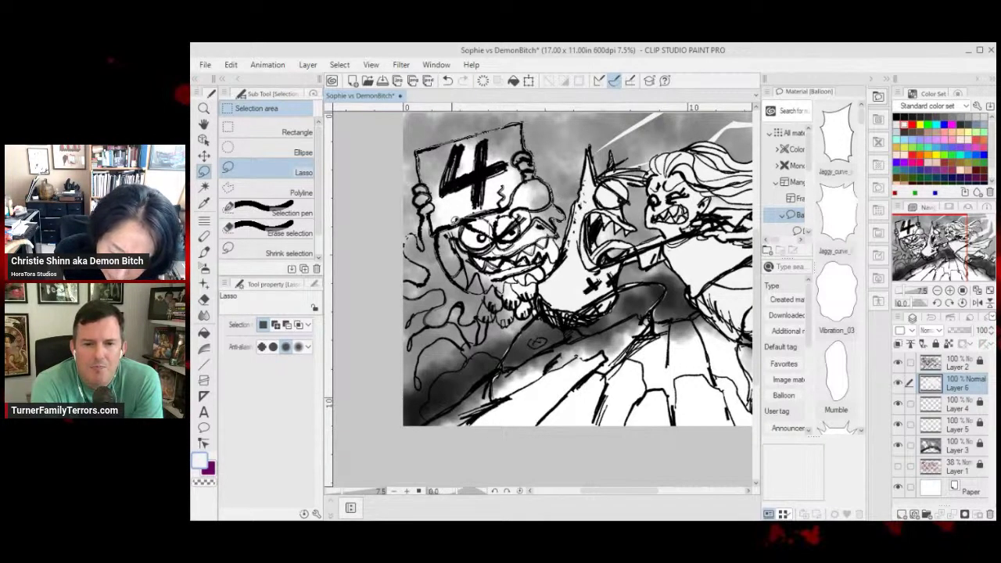
left_click_drag(425, 201, 420, 154)
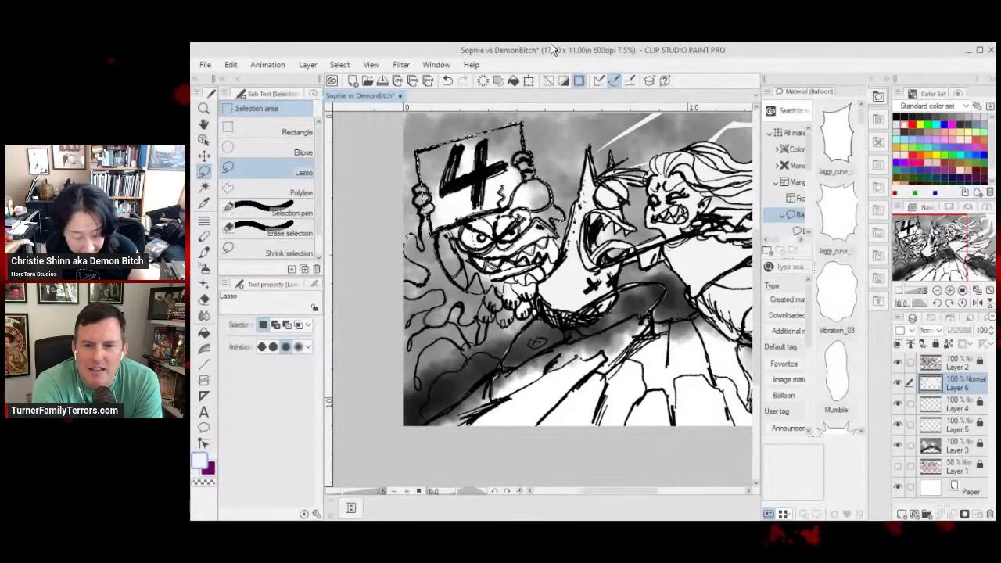
key("ctrl+s")
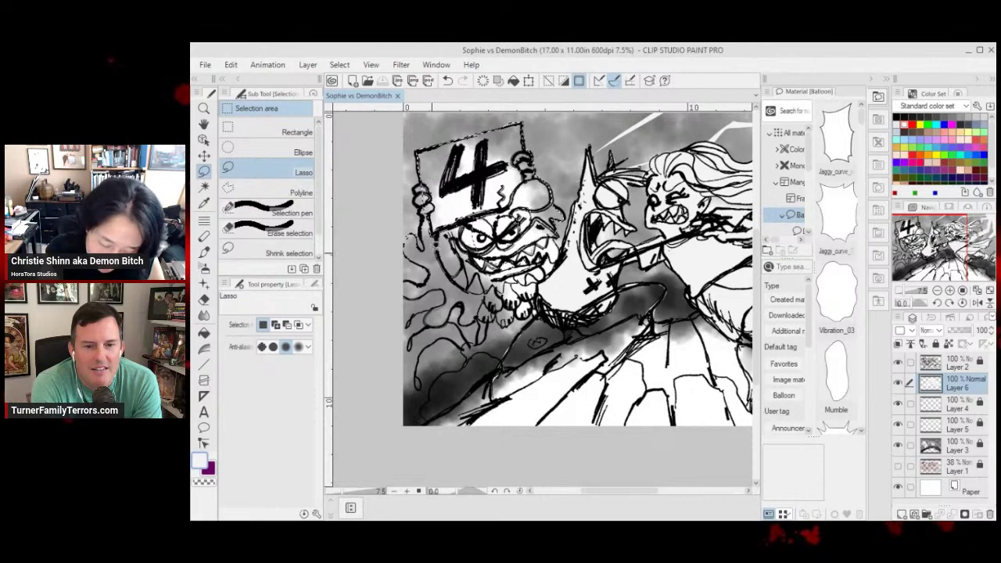
Step: Extend the lasso selection down the sign-holding creature's outer arm, around its curling tentacles and along the rocky ground beneath it
left_click_drag(426, 213, 423, 199)
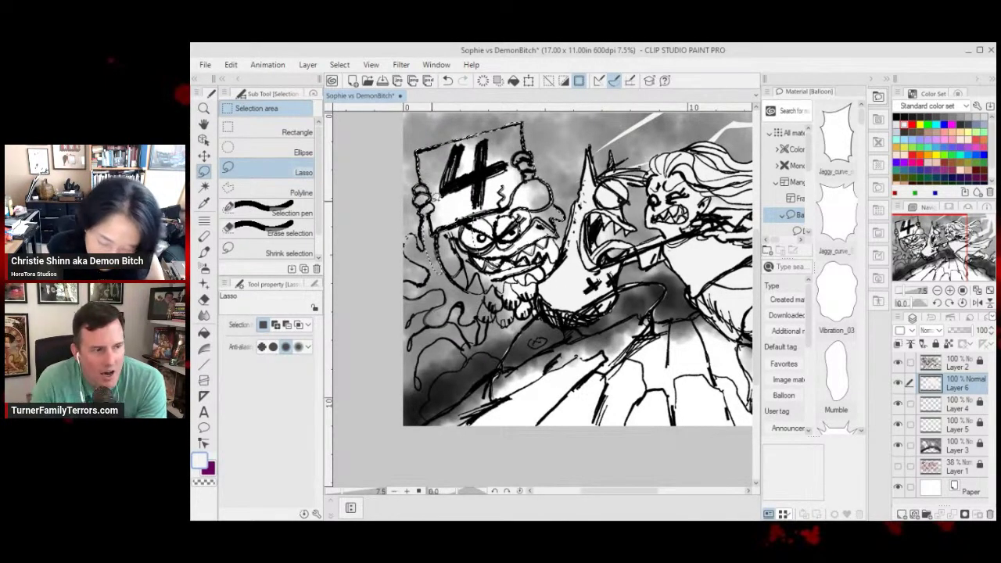
left_click_drag(554, 336, 649, 314)
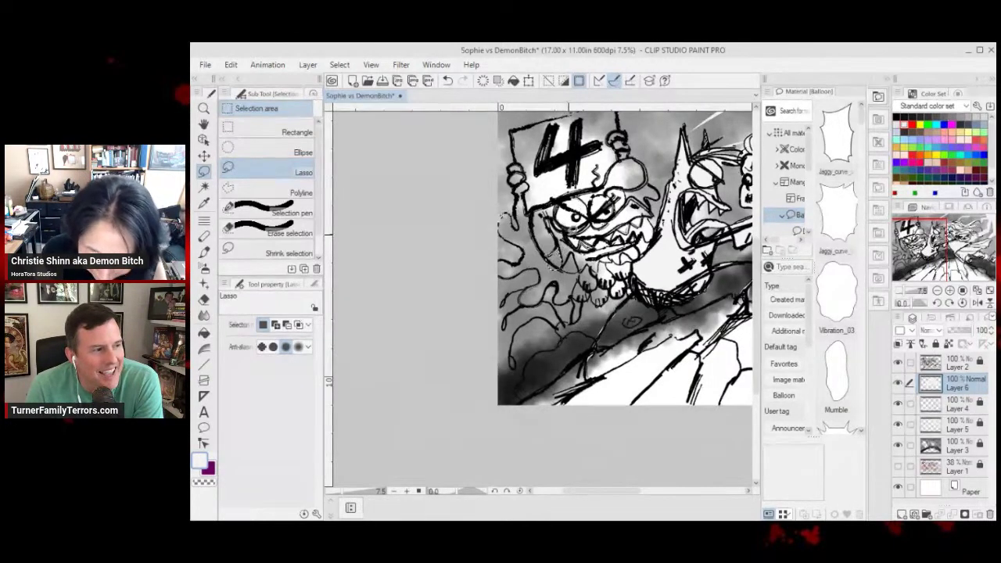
key("ctrl+z")
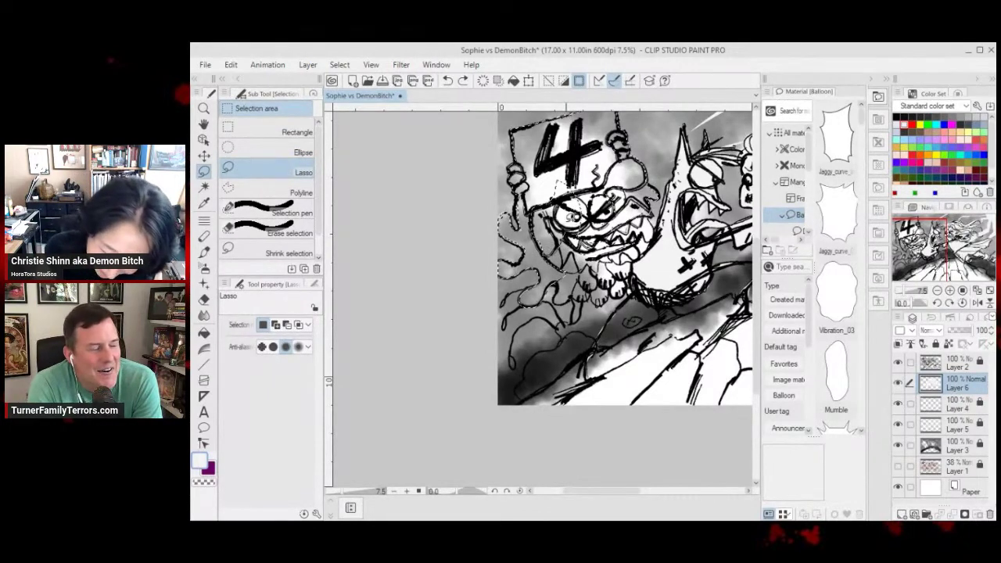
key("ctrl+y")
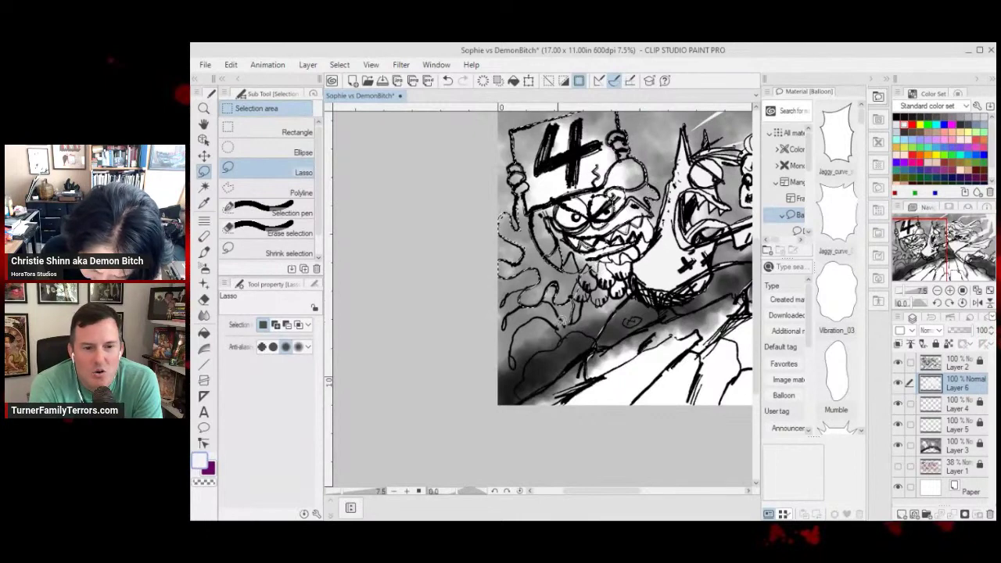
mouse_move(554, 345)
left_mouse_down()
mouse_move(528, 363)
mouse_move(520, 392)
mouse_move(560, 386)
mouse_move(664, 320)
left_mouse_up()
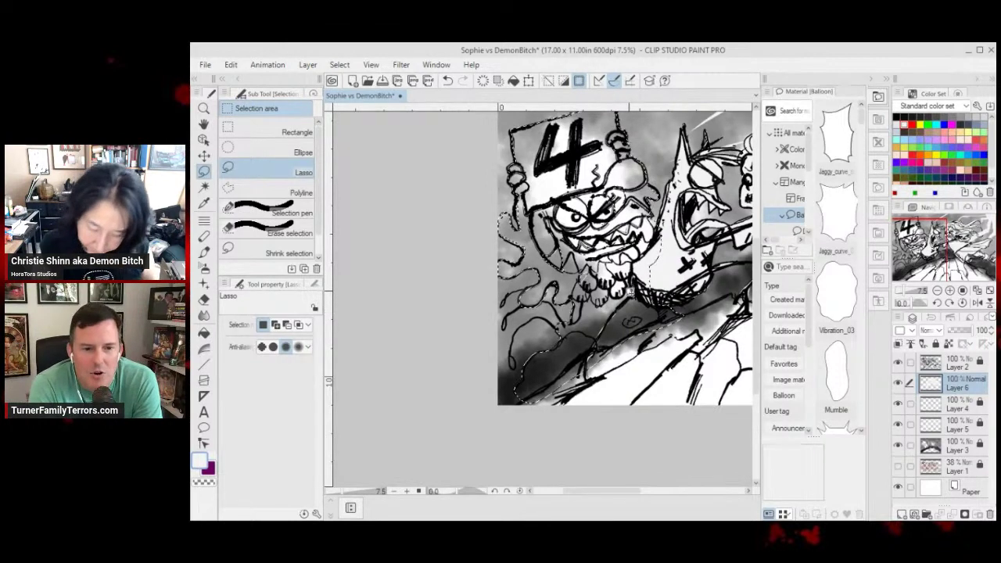
Step: Fill the selected sign-holding creature and the rock beneath it with white on Layer 6
left_click_drag(625, 355, 679, 346)
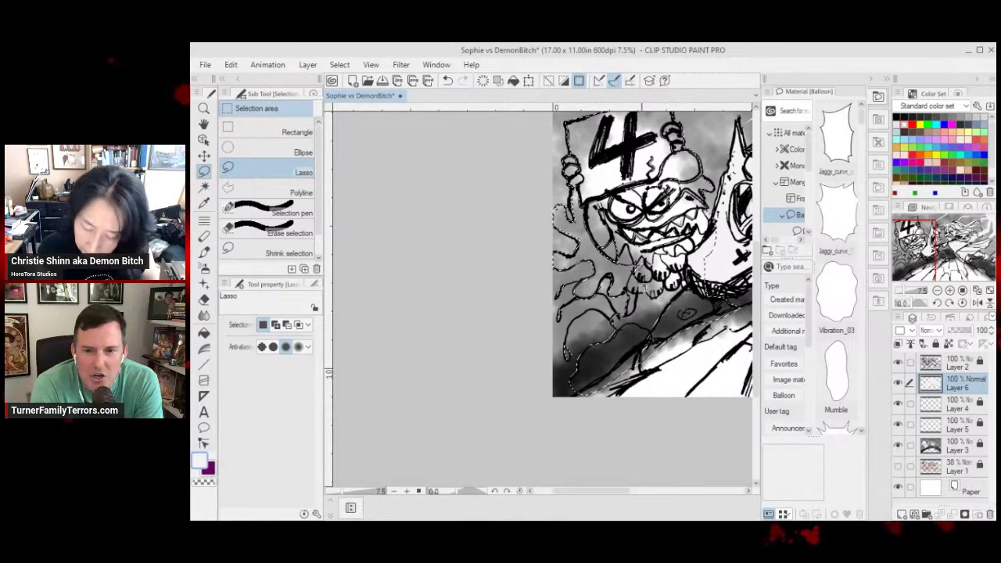
left_click(205, 334)
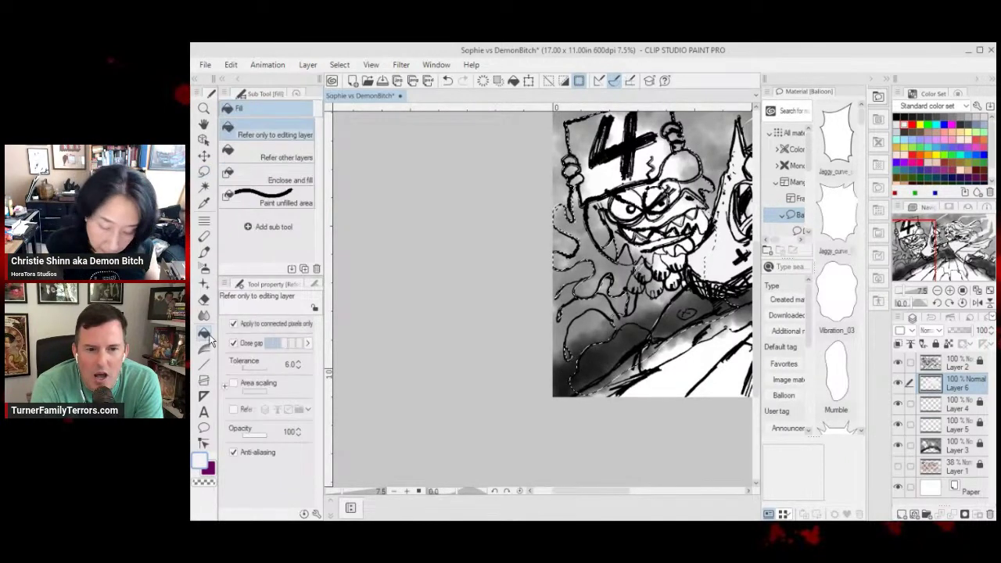
left_click(626, 348)
Step: Lasso the cracked rock ground beneath the fighting characters, following its upper edge to the canvas's lower-right corner
mouse_move(709, 328)
left_mouse_down()
mouse_move(646, 360)
mouse_move(523, 391)
mouse_move(551, 368)
left_mouse_up()
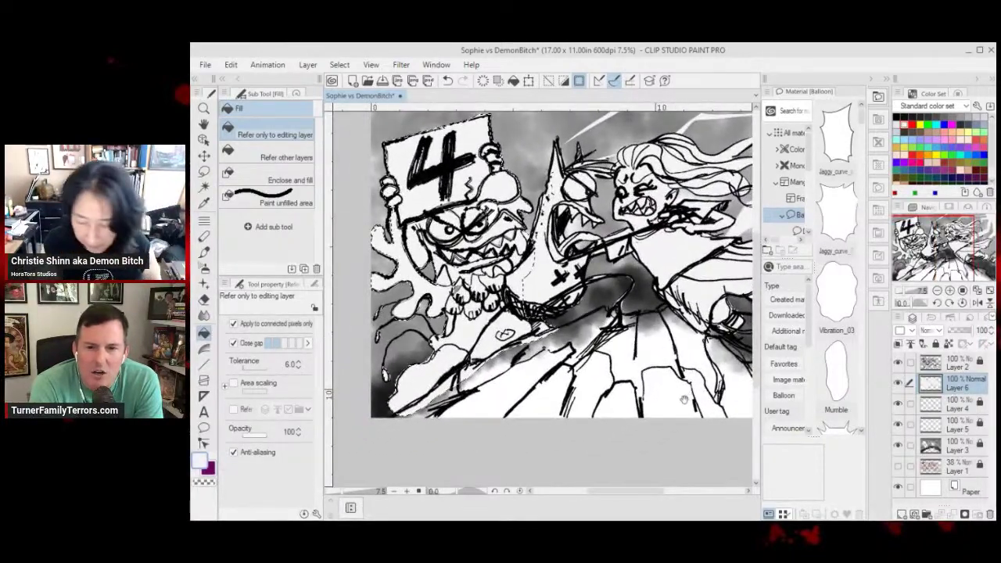
scroll(542, 297, "right", 5)
left_click_drag(594, 405, 592, 409)
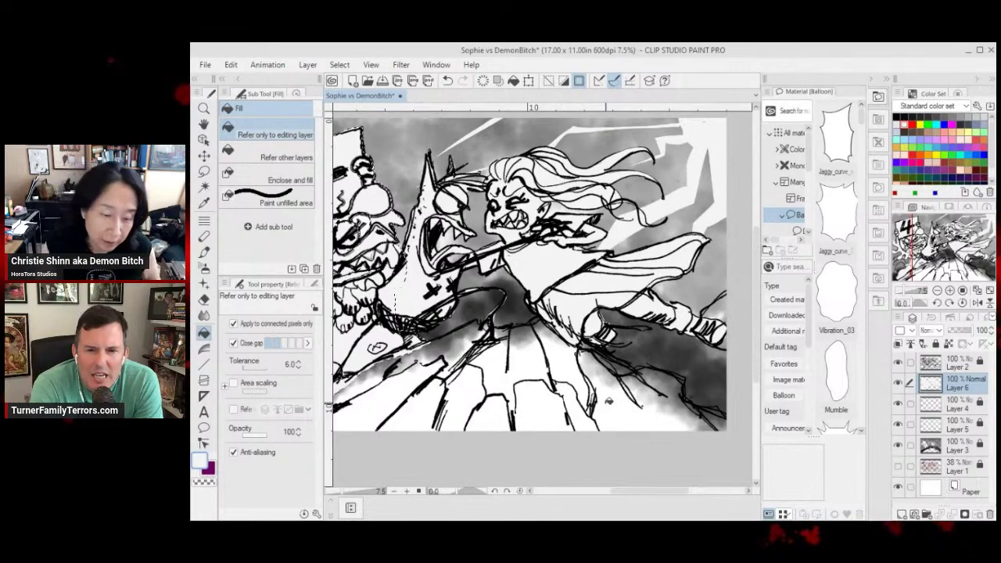
left_click(204, 171)
left_click_drag(666, 350, 731, 293)
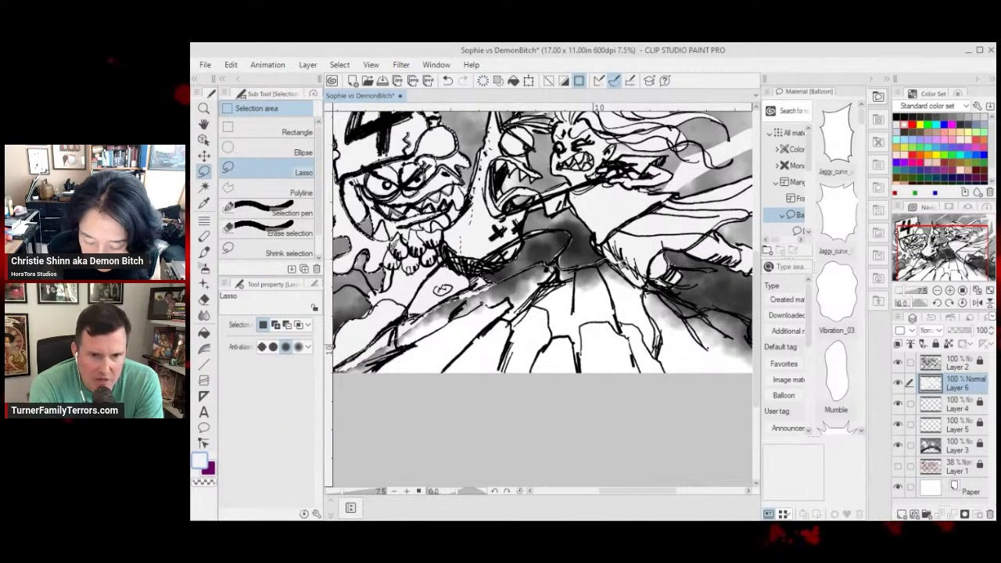
mouse_move(650, 280)
left_mouse_down()
mouse_move(750, 320)
mouse_move(766, 345)
mouse_move(760, 370)
mouse_move(699, 408)
mouse_move(456, 451)
mouse_move(249, 409)
left_mouse_up()
left_click_drag(682, 416, 541, 439)
mouse_move(604, 344)
left_mouse_down()
mouse_move(647, 375)
mouse_move(663, 333)
mouse_move(606, 316)
mouse_move(609, 346)
mouse_move(554, 326)
mouse_move(554, 351)
mouse_move(575, 331)
mouse_move(547, 310)
mouse_move(554, 328)
mouse_move(486, 310)
mouse_move(534, 325)
mouse_move(500, 299)
mouse_move(529, 314)
mouse_move(494, 264)
left_mouse_up()
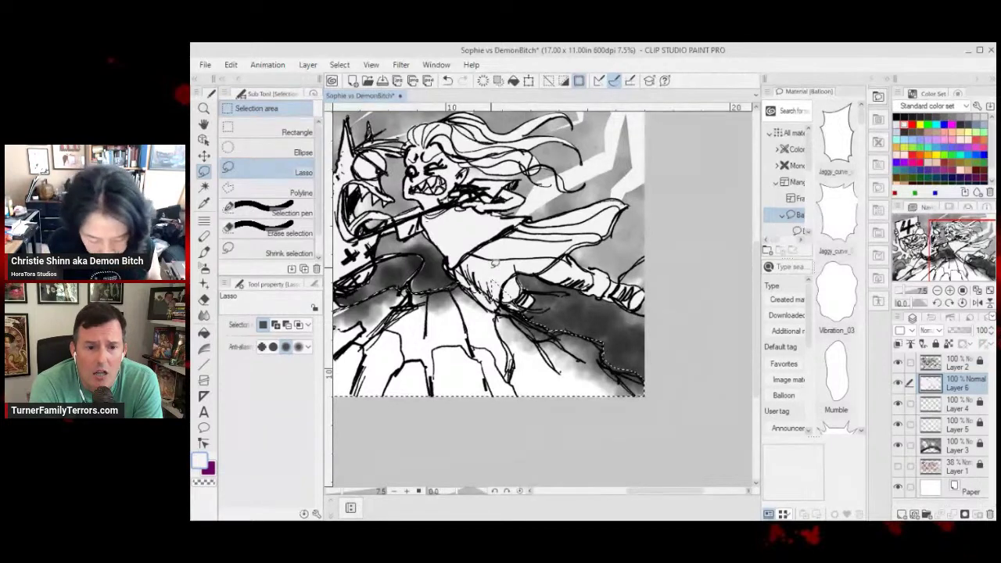
Step: Fill the selected rock ground with white on Layer 6 and save the file
left_click(204, 332)
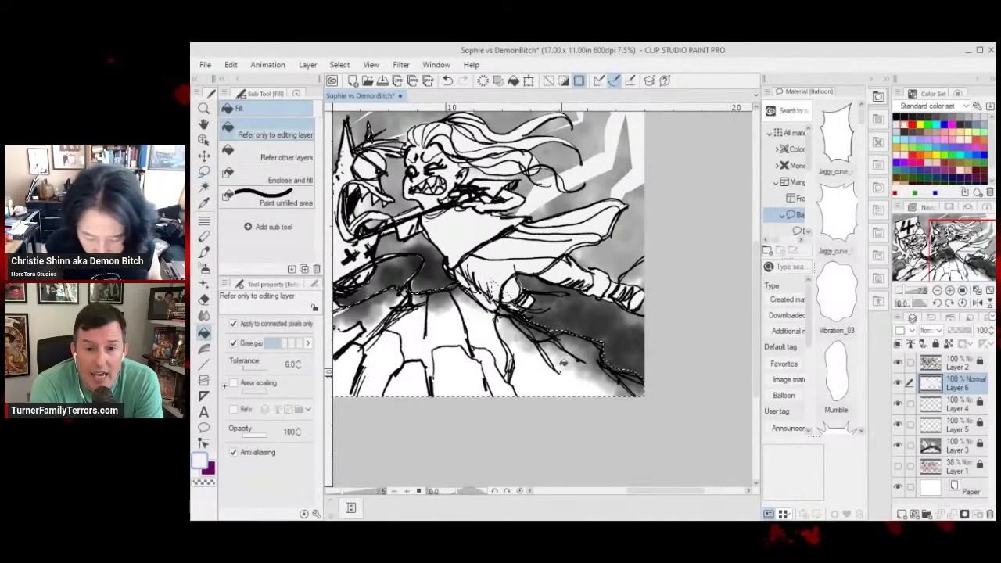
left_click(561, 365)
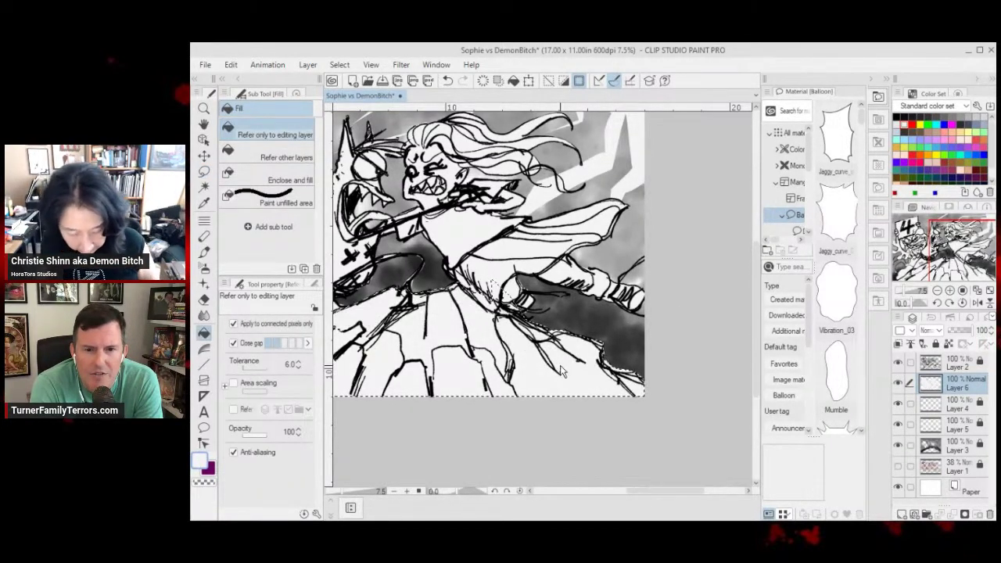
left_click(204, 108)
mouse_move(560, 353)
left_mouse_down()
mouse_move(493, 354)
mouse_move(632, 347)
mouse_move(560, 346)
left_mouse_up()
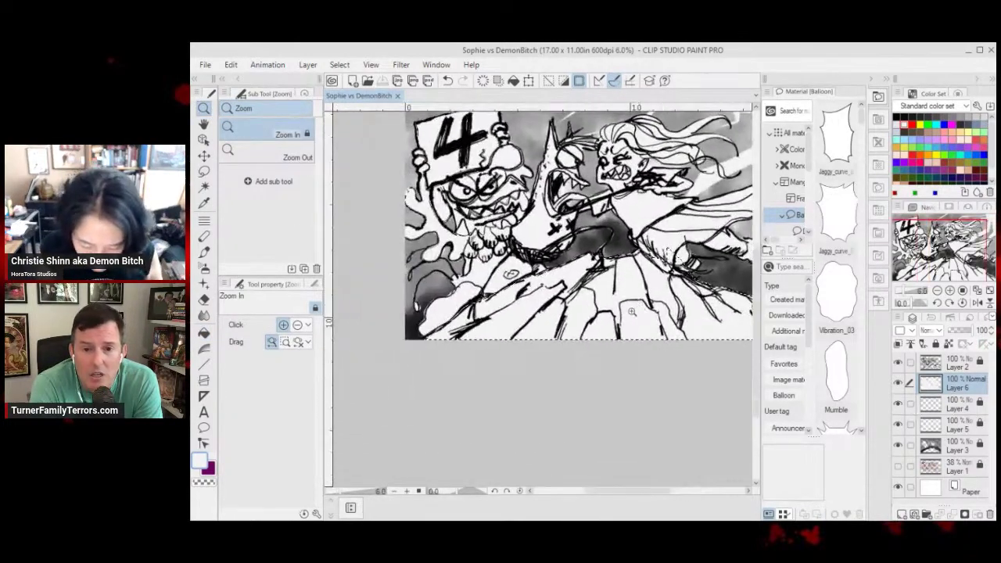
left_click_drag(631, 311, 624, 307)
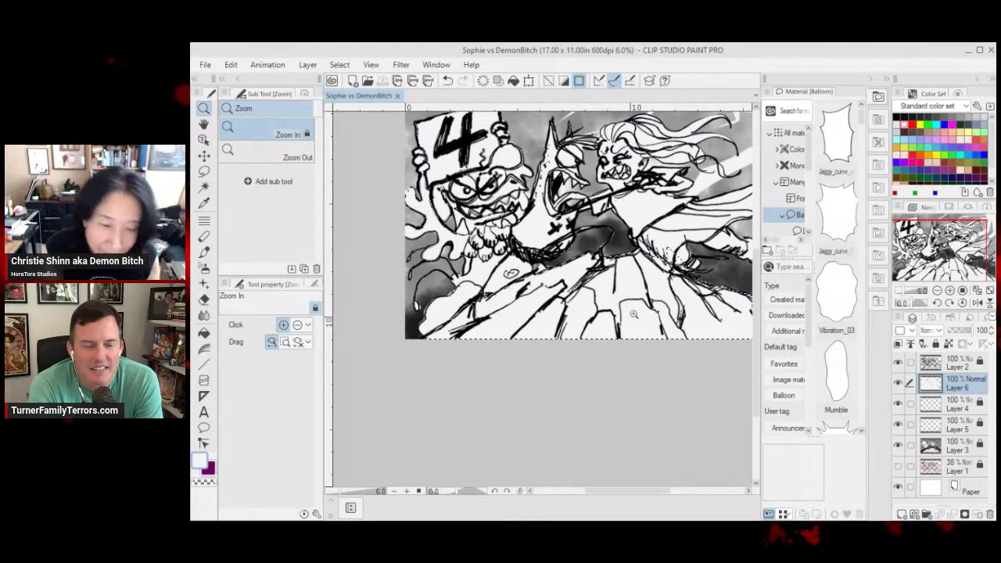
left_click_drag(634, 316, 611, 338)
scroll(610, 335, "up", 2)
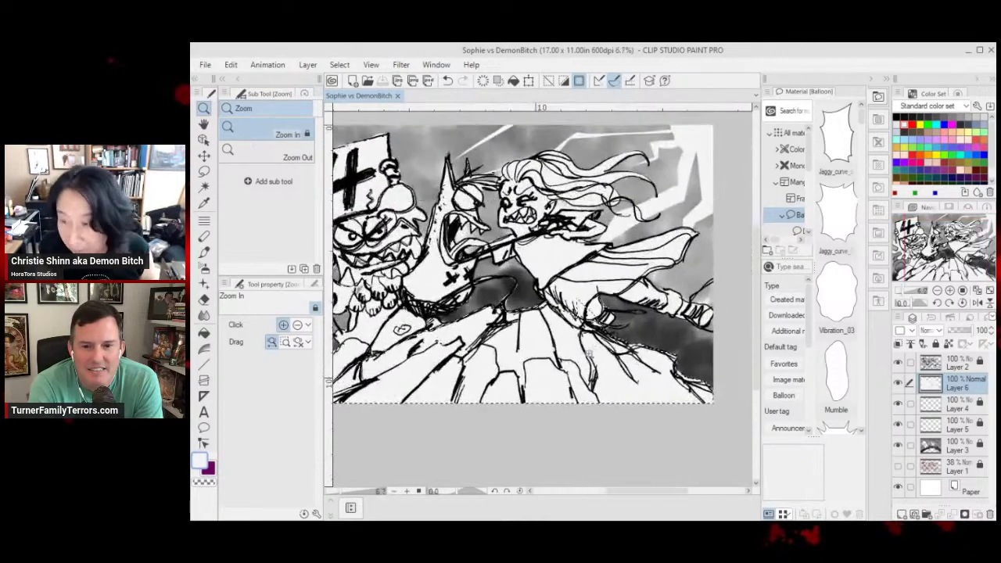
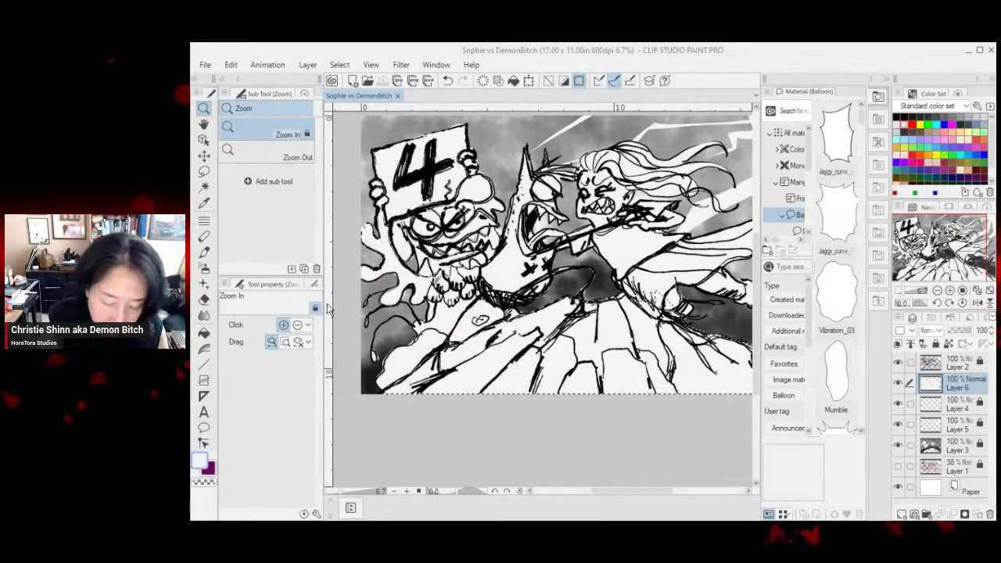
Step: Lasso the small areas between the sign-holding creature's toothy jaw and the horned creature's back
left_click(203, 108)
left_click_drag(545, 301, 646, 330)
mouse_move(627, 233)
left_mouse_down()
mouse_move(665, 227)
mouse_move(706, 200)
left_mouse_up()
left_click(203, 172)
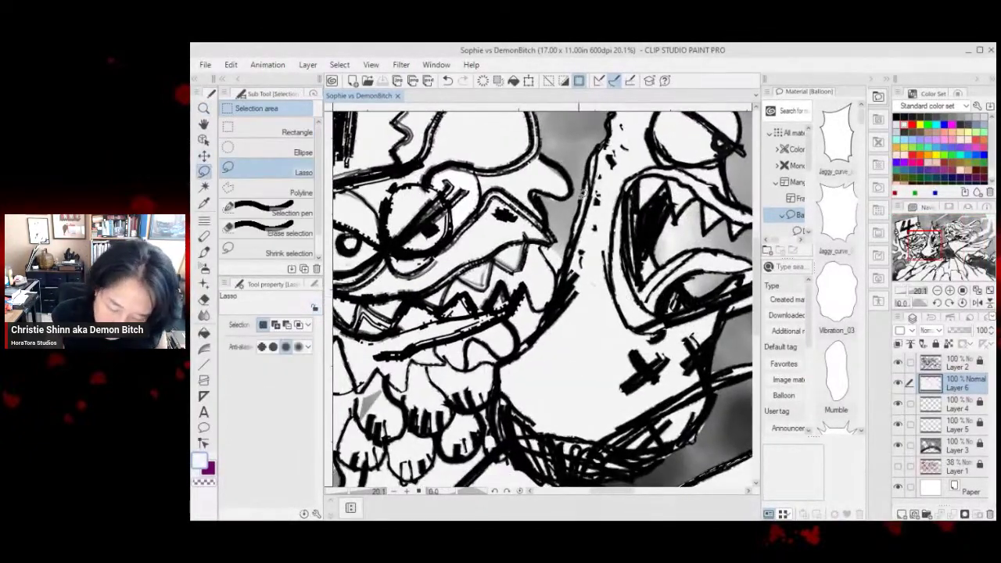
mouse_move(545, 233)
left_mouse_down()
mouse_move(558, 252)
mouse_move(571, 205)
left_mouse_up()
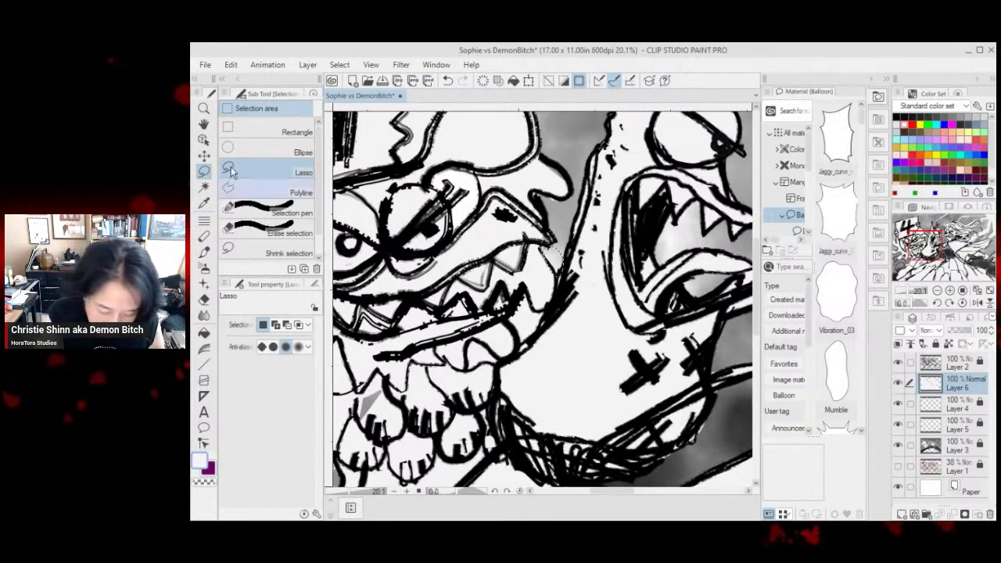
left_click_drag(569, 410, 670, 351)
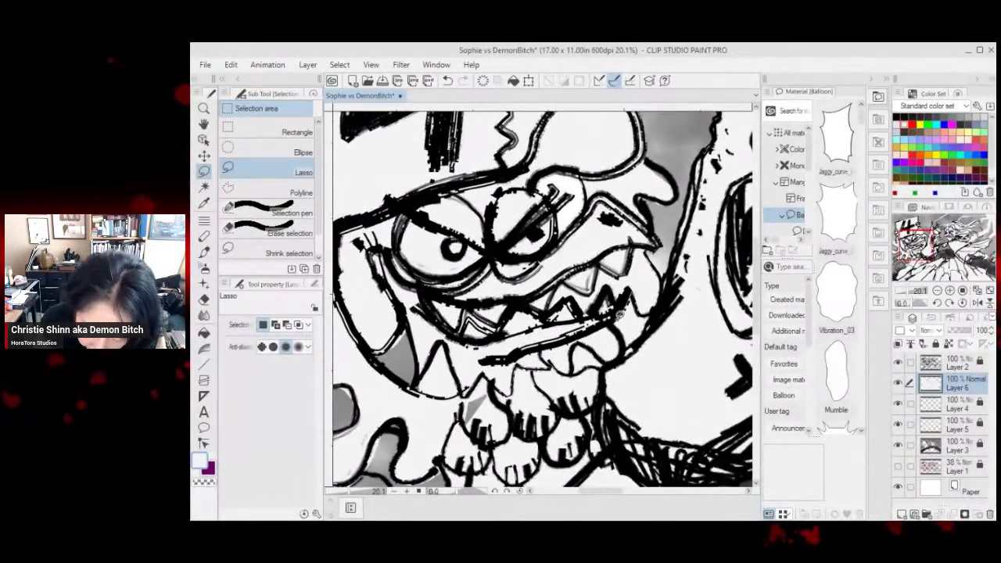
left_click_drag(630, 291, 635, 286)
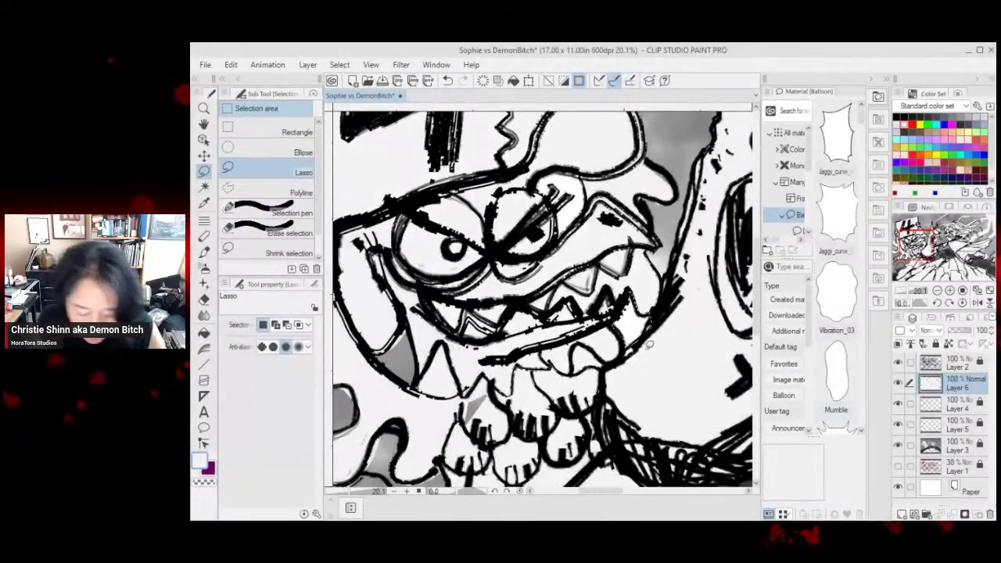
Step: Toggle Layer 6's visibility to check the white fill around the tentacles and claws, and clear the selection
left_click(204, 109)
left_click_drag(662, 311, 555, 312)
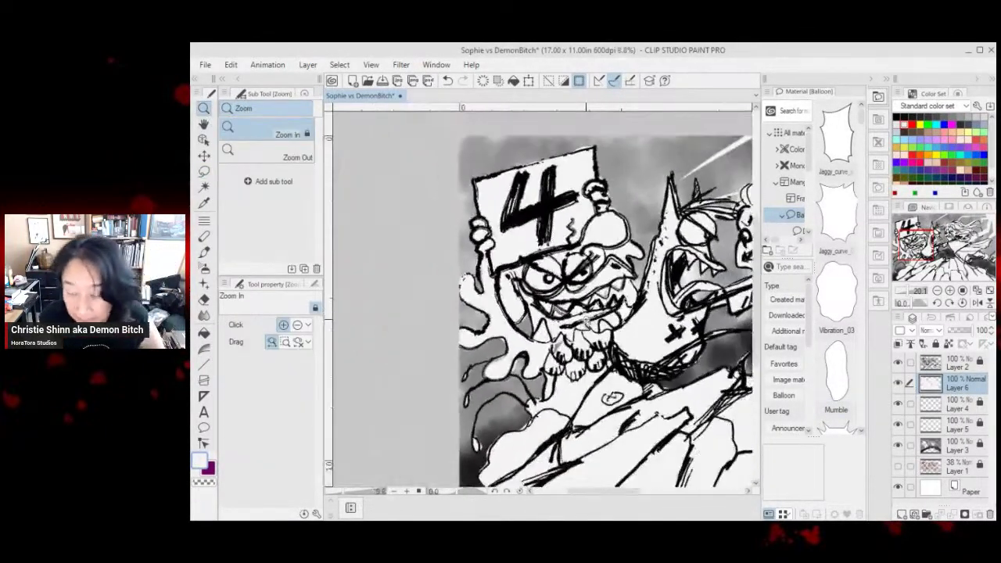
left_click_drag(703, 392, 655, 349)
left_click(654, 349)
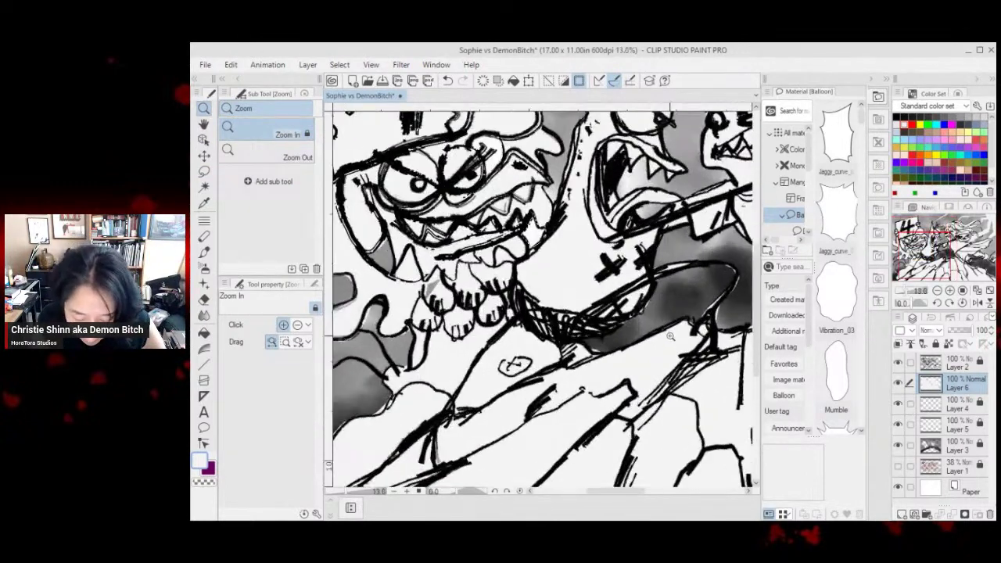
left_click(204, 300)
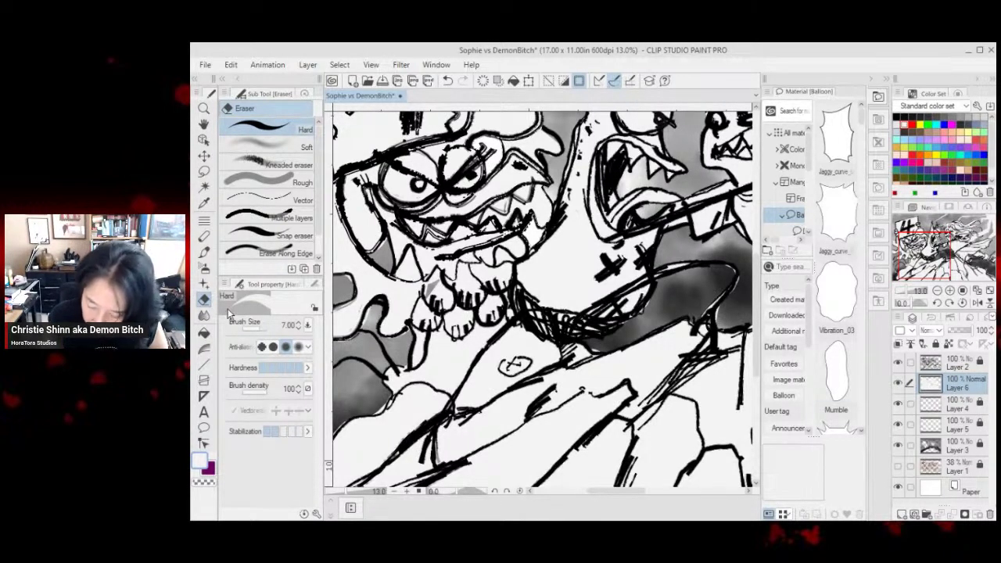
left_click(898, 383)
left_click(898, 384)
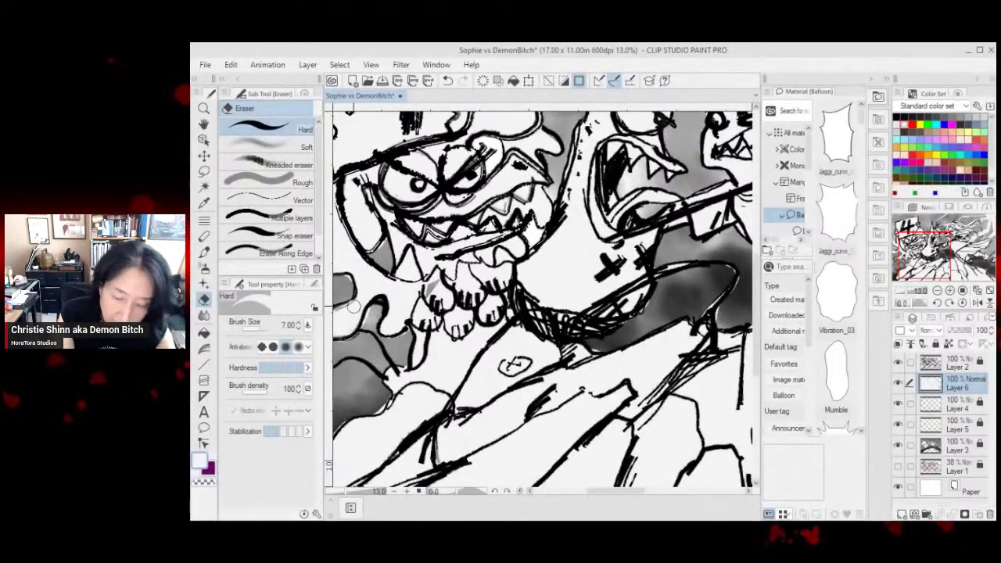
left_click(204, 171)
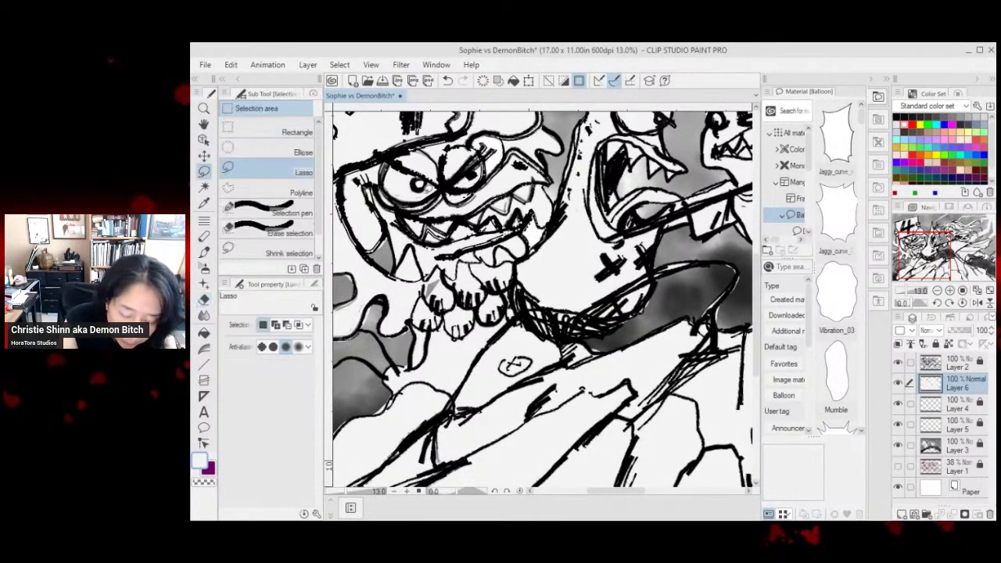
left_click(204, 298)
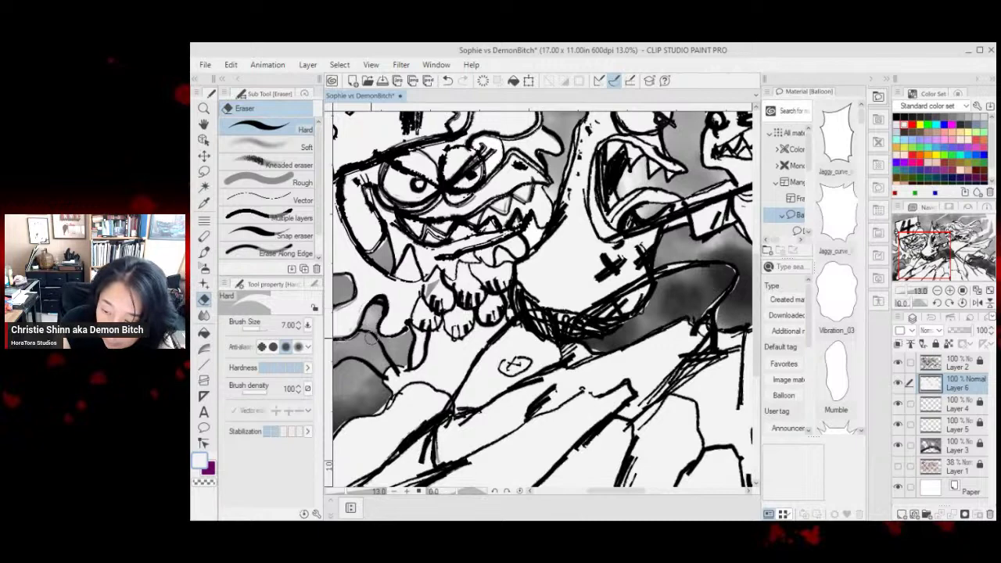
Step: Paint the leftover grey patch above the sign-holding creature's claws white with the Crayon on Layer 6
left_click(203, 202)
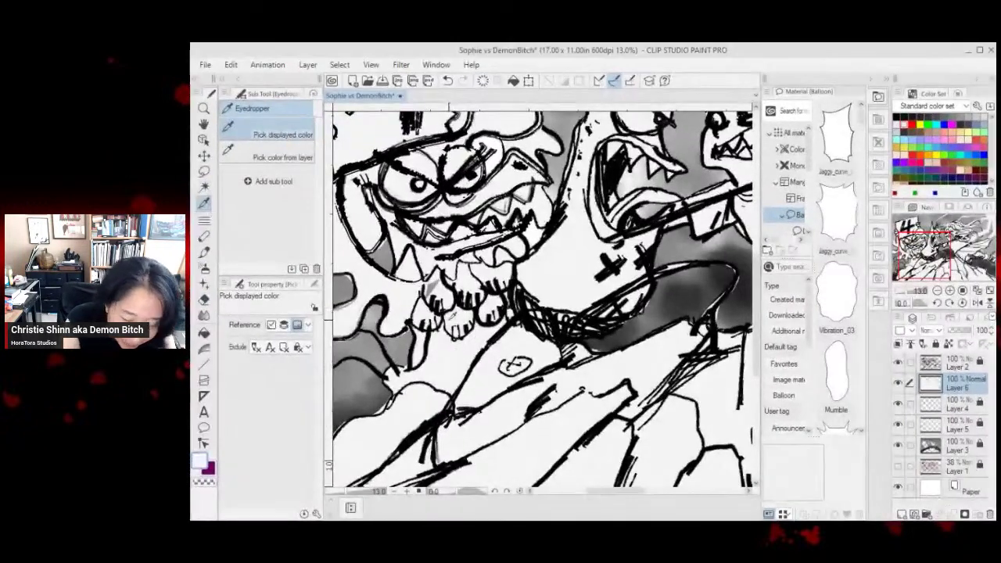
left_click(203, 236)
left_click_drag(436, 280, 427, 296)
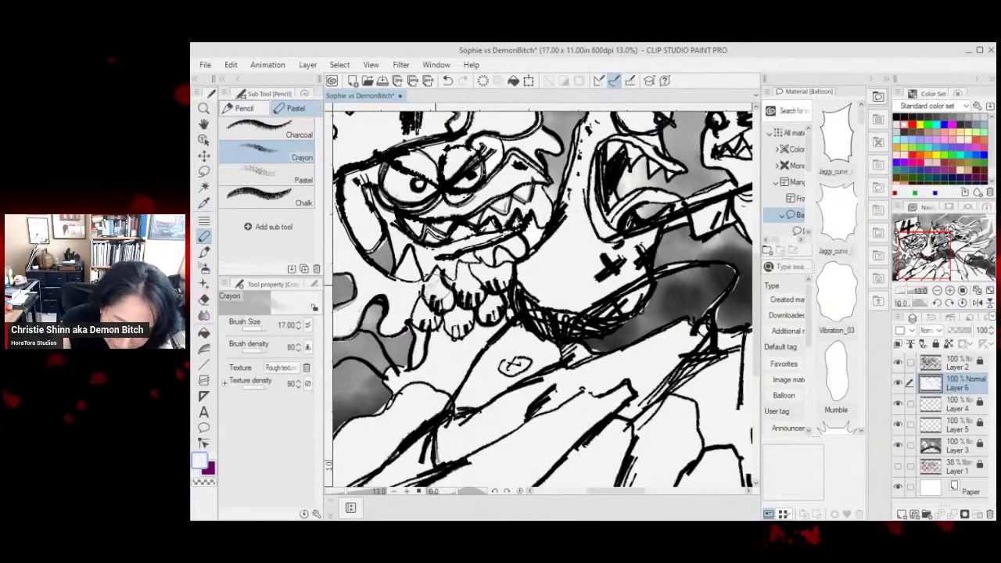
Step: Add a new layer directly above Layer 6 and save the file
left_click(204, 108)
left_click_drag(534, 289, 435, 389)
left_click_drag(602, 306, 687, 257)
left_click_drag(634, 279, 690, 281)
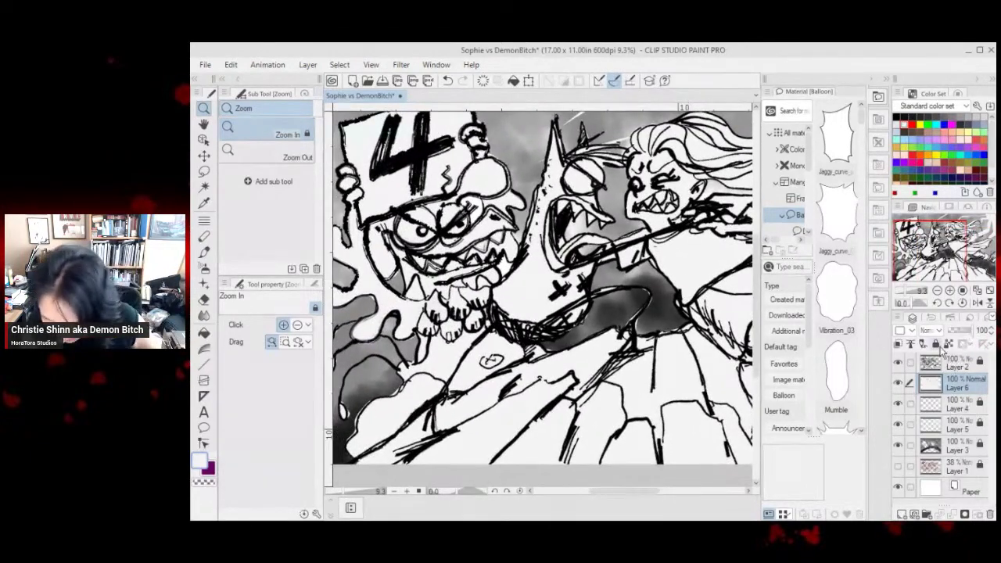
left_click(901, 513)
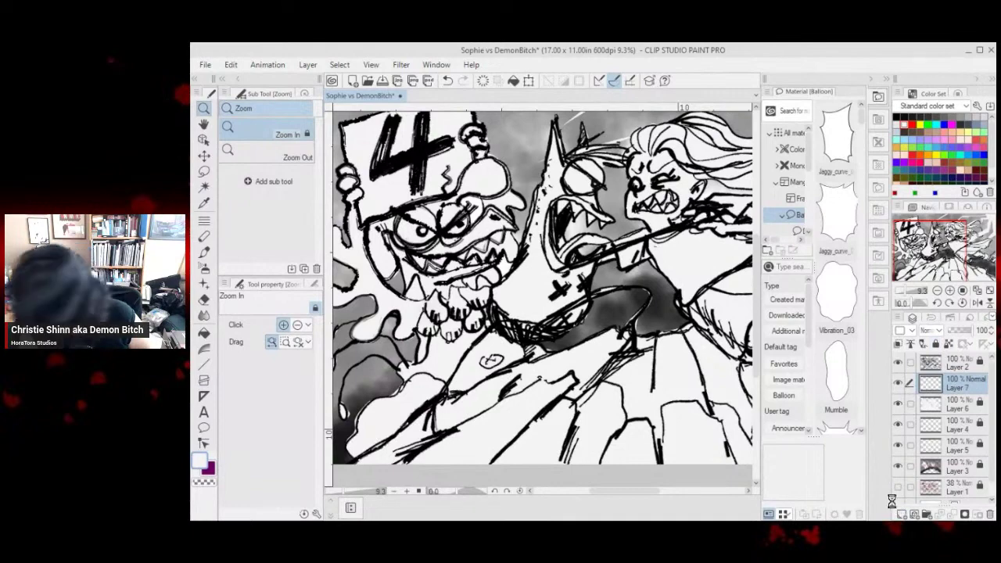
key("ctrl+s")
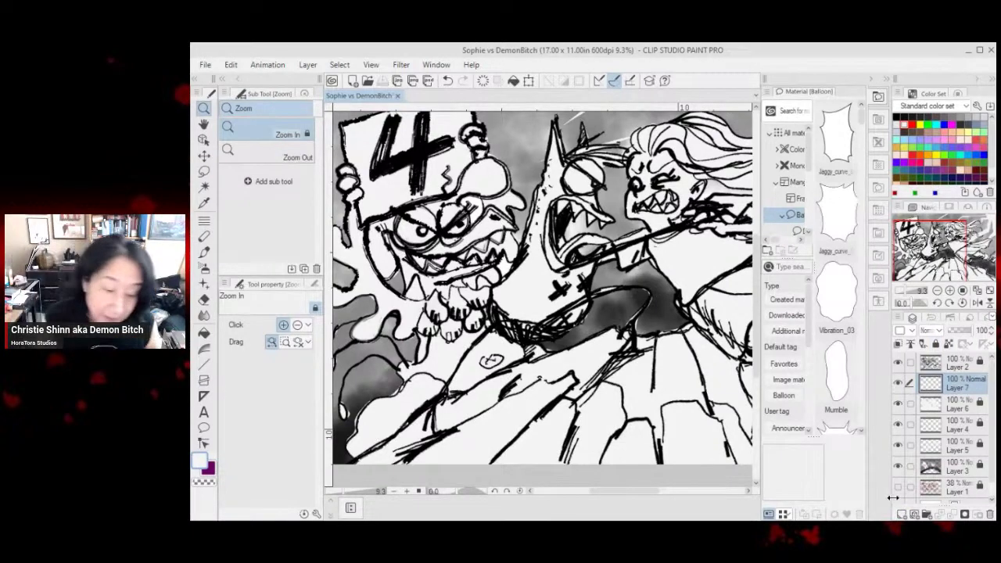
left_click(489, 225)
left_click_drag(494, 230, 454, 229)
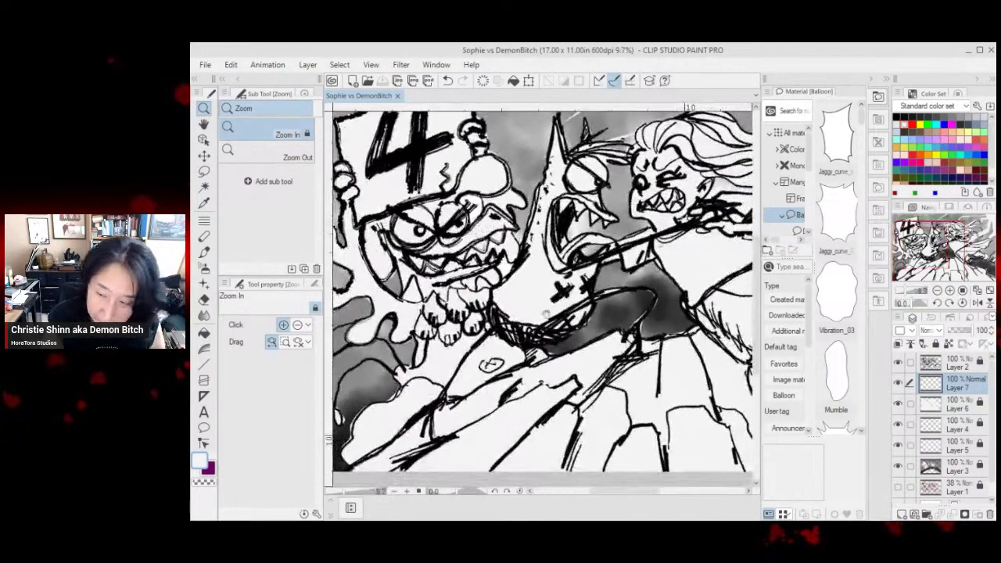
left_click_drag(534, 238, 606, 278)
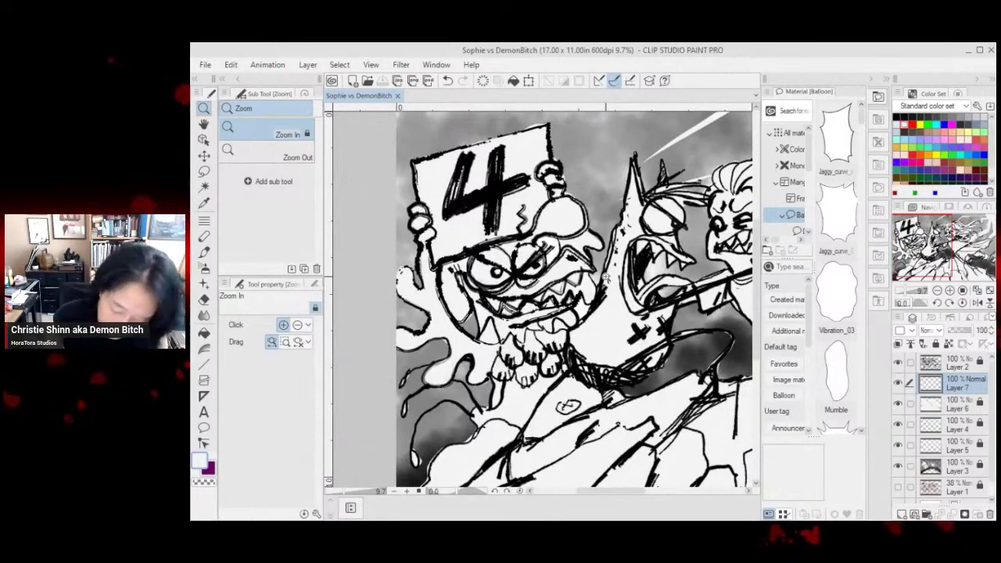
left_click(946, 402)
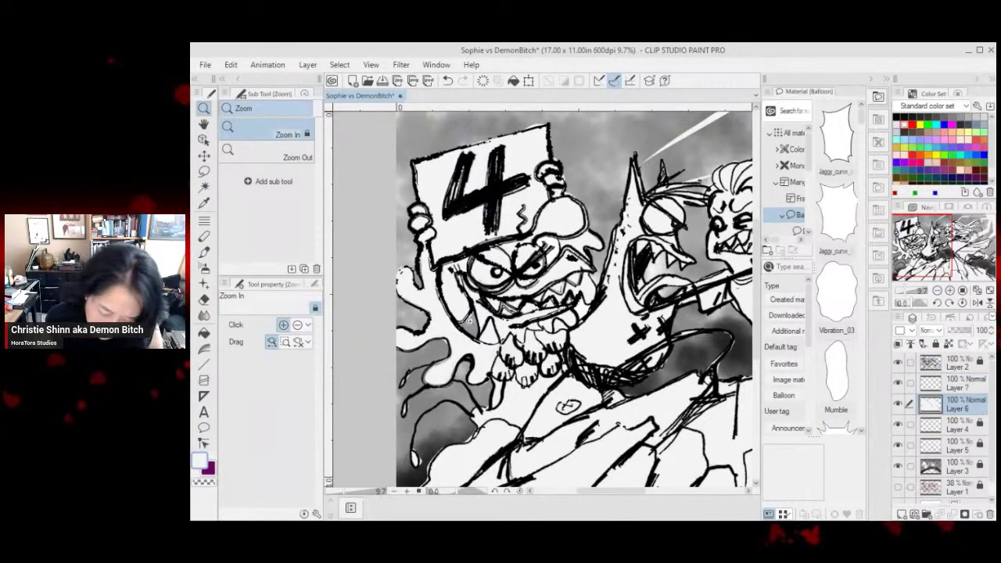
left_click(203, 298)
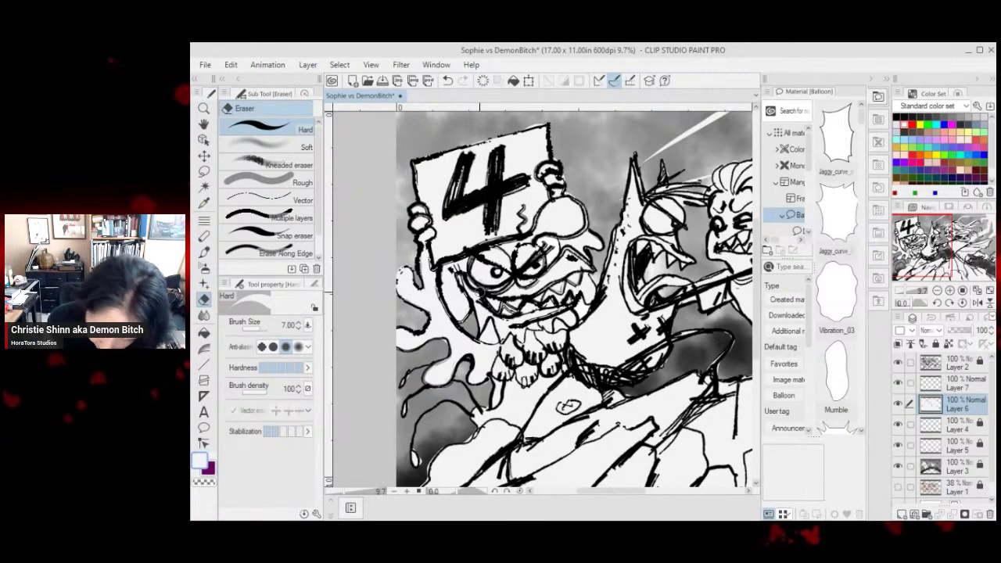
left_click(947, 382)
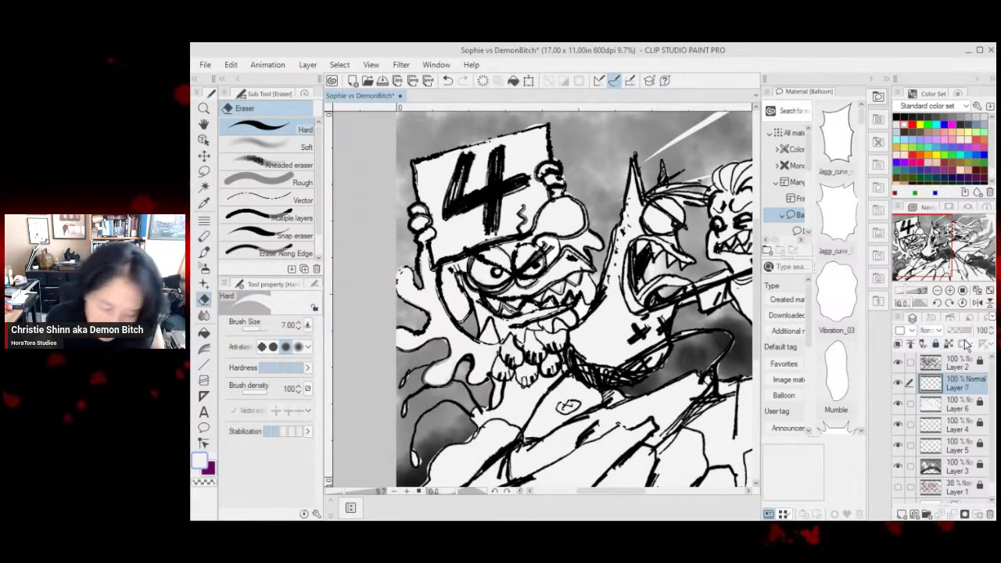
Step: Lasso the sign-holding creature's tentacles and both hands gripping the "4" sign, with Layer 7 active
left_click(205, 108)
left_click_drag(514, 264, 546, 279)
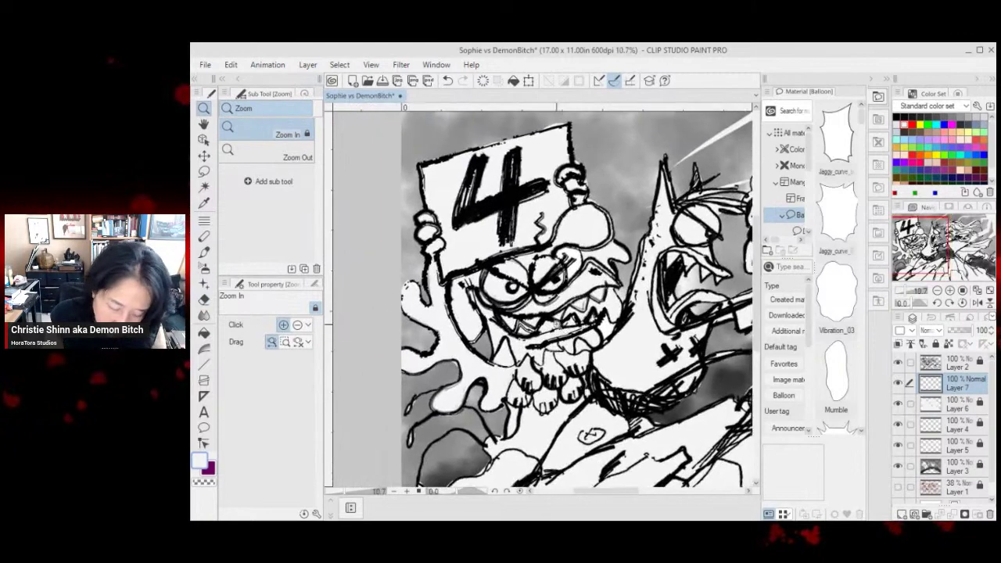
left_click(204, 156)
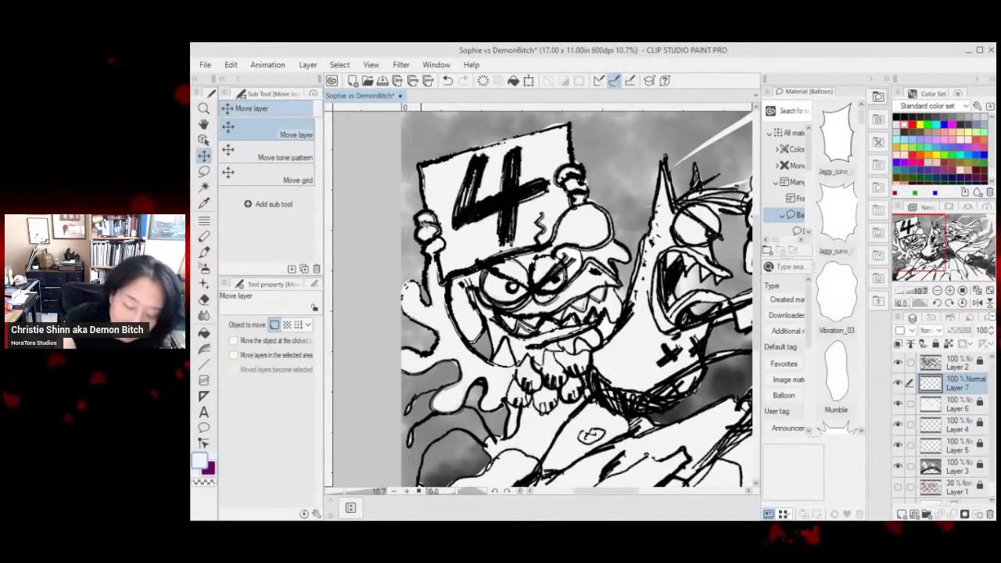
key("m")
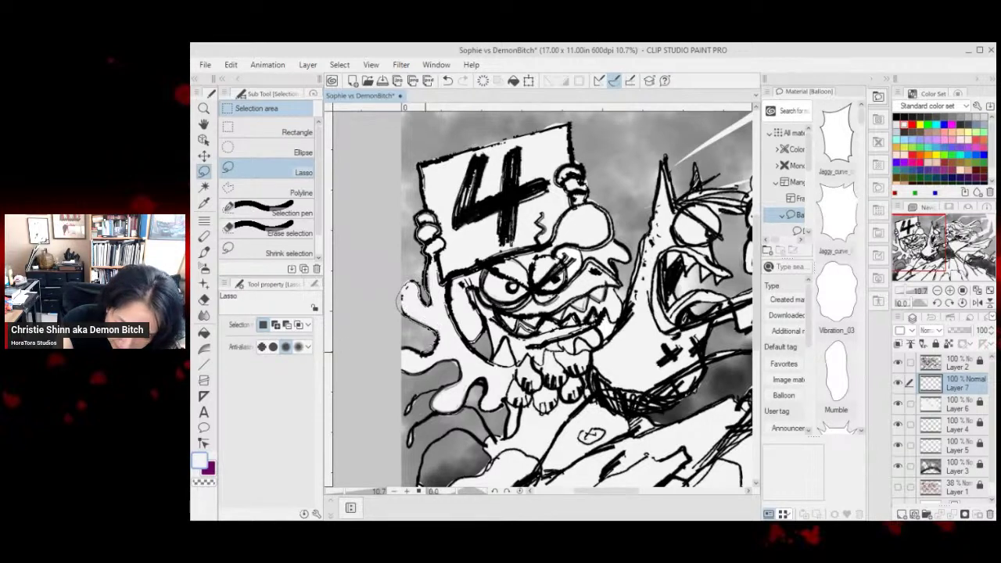
mouse_move(401, 344)
left_mouse_down()
mouse_move(408, 370)
mouse_move(447, 355)
mouse_move(462, 362)
mouse_move(434, 398)
mouse_move(442, 407)
mouse_move(459, 406)
mouse_move(480, 378)
mouse_move(482, 398)
mouse_move(497, 402)
mouse_move(520, 362)
mouse_move(511, 333)
mouse_move(494, 358)
mouse_move(467, 337)
mouse_move(442, 259)
mouse_move(443, 213)
left_mouse_up()
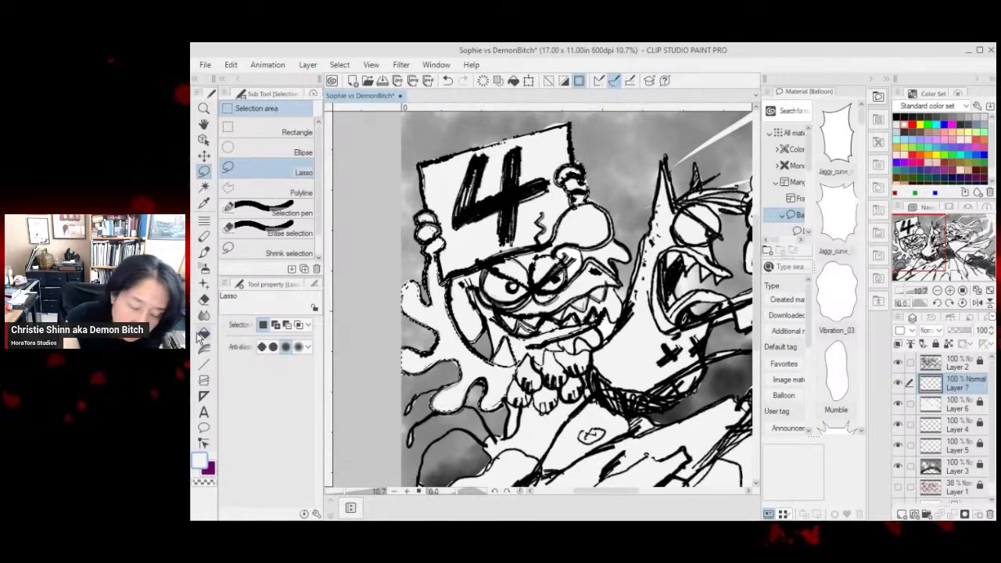
Step: Load the Shitbird color set and fill the selected tentacles and hands on Layer 7 with its bright green
left_click(203, 302)
left_click(205, 332)
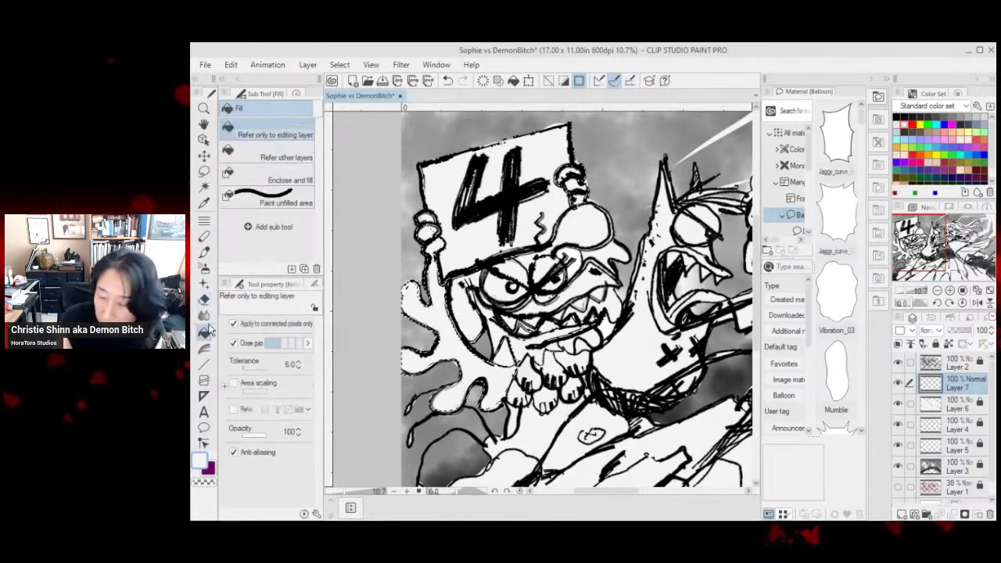
left_click(939, 105)
scroll(982, 219, "down", 2)
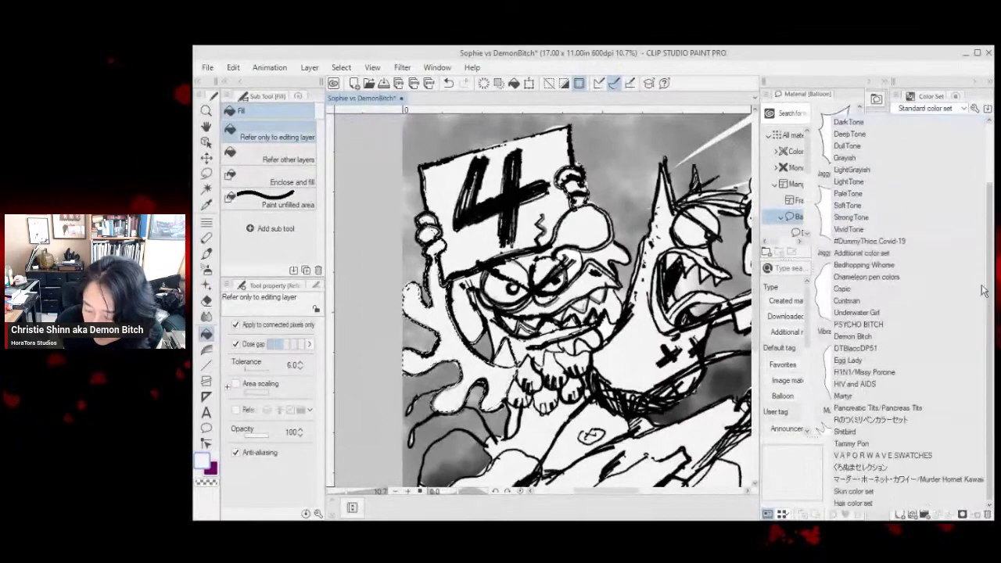
left_click(876, 432)
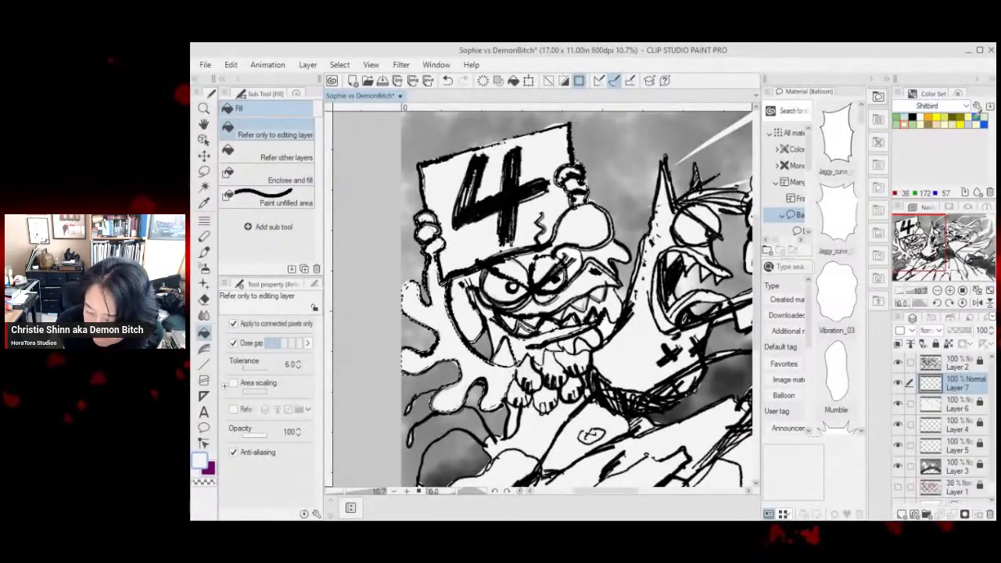
left_click(975, 118)
left_click(454, 347)
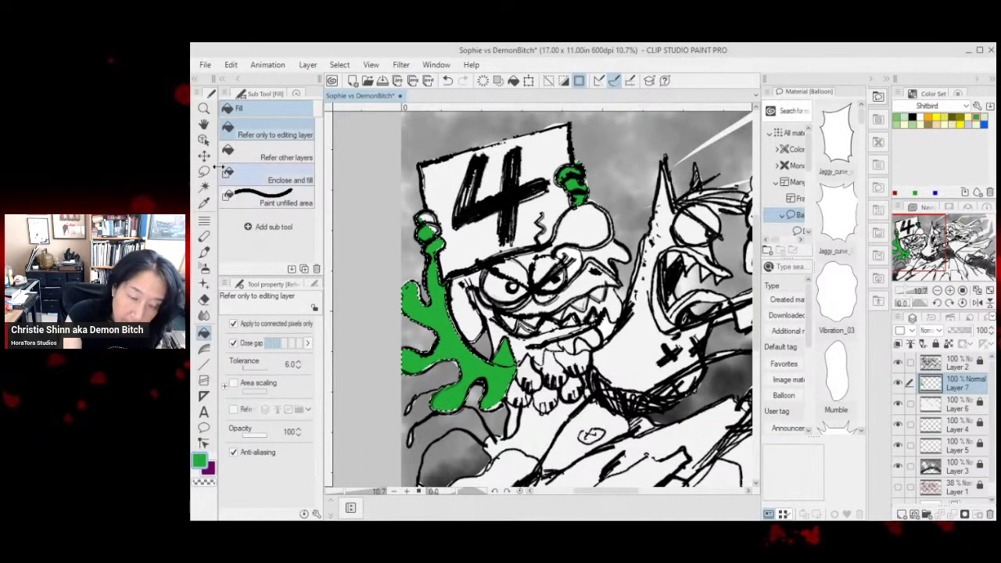
Step: Fill the unfilled part of the hand on the sign's left edge green, and touch up the tentacles' edges with the ink paint 2 brush
key("m")
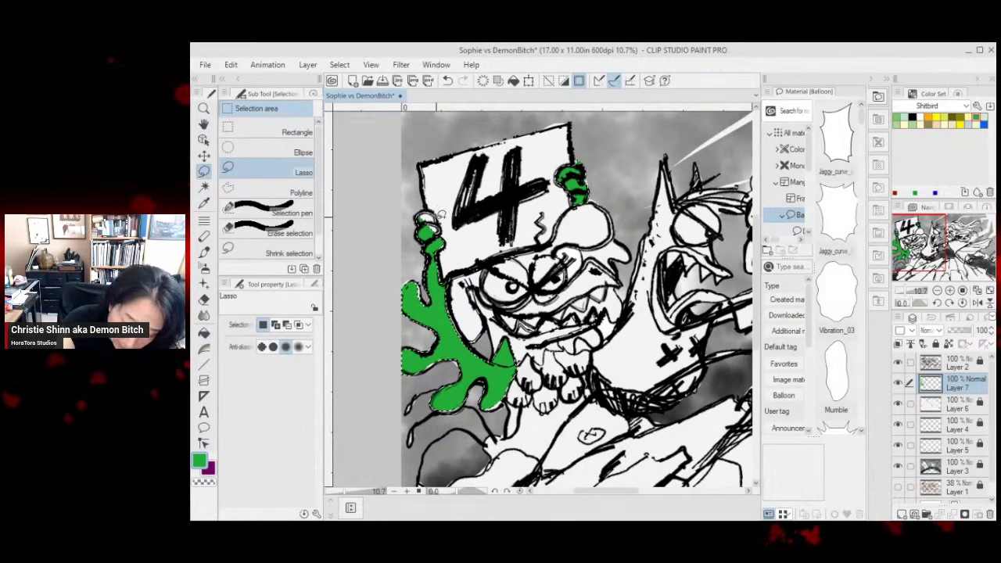
left_click(204, 331)
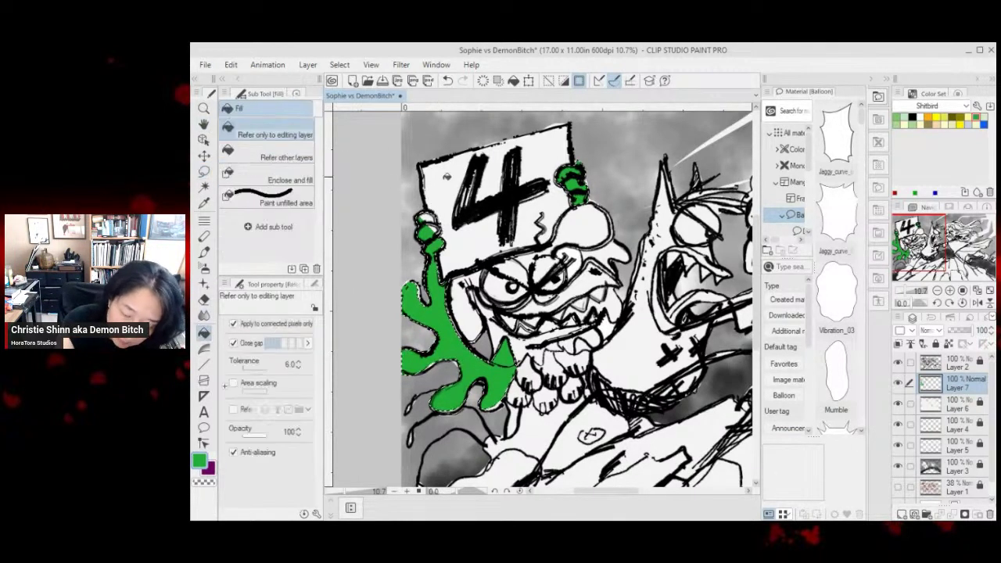
key("m")
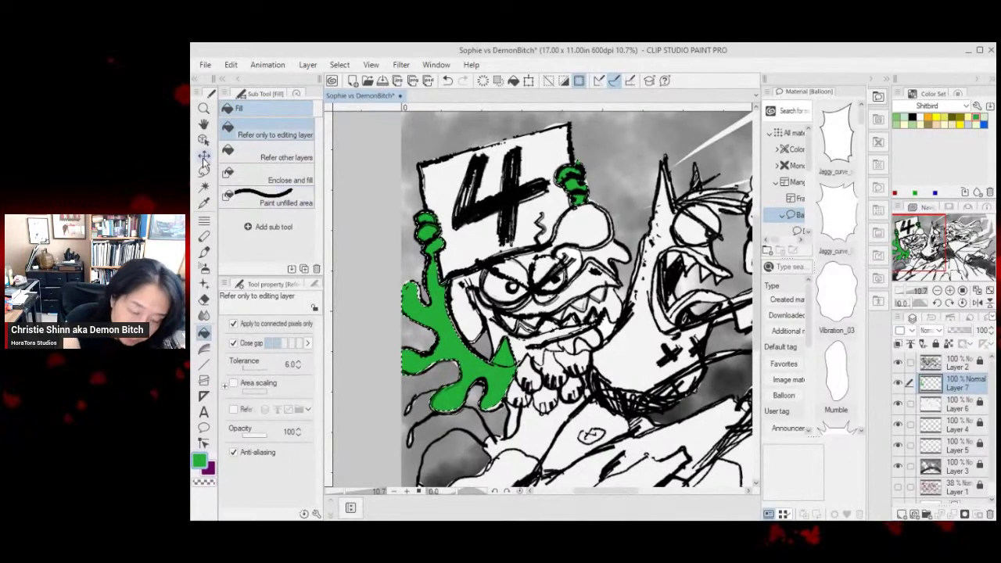
key("ctrl+d")
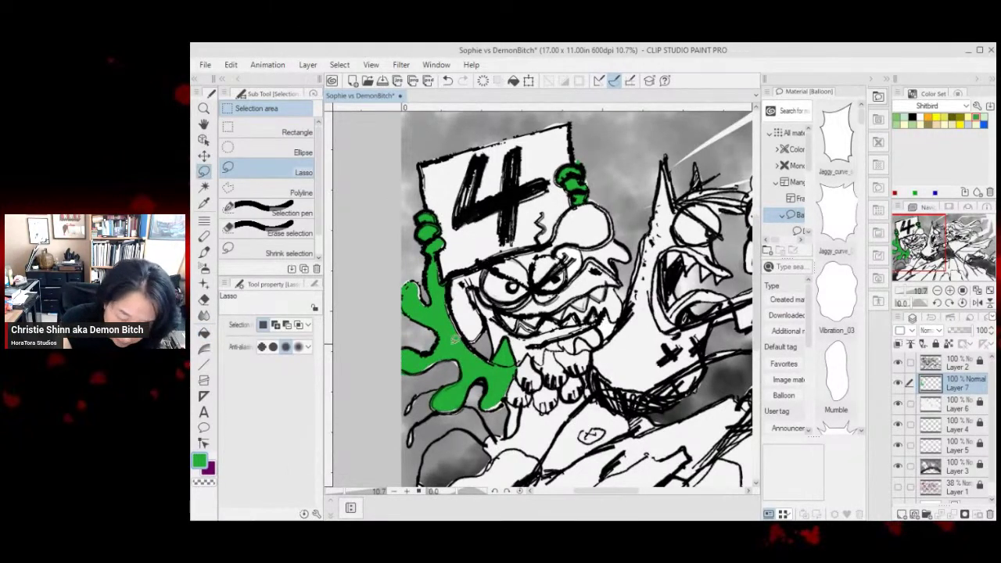
left_click(204, 251)
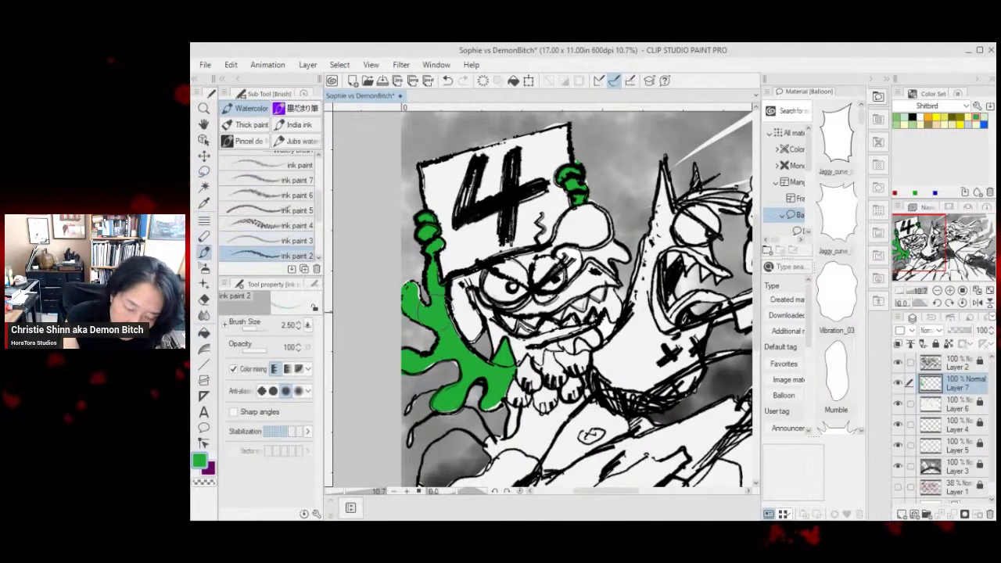
mouse_move(436, 370)
left_mouse_down()
mouse_move(422, 371)
mouse_move(438, 348)
mouse_move(411, 281)
mouse_move(403, 305)
mouse_move(461, 364)
mouse_move(458, 406)
mouse_move(446, 415)
mouse_move(504, 399)
mouse_move(485, 407)
left_mouse_up()
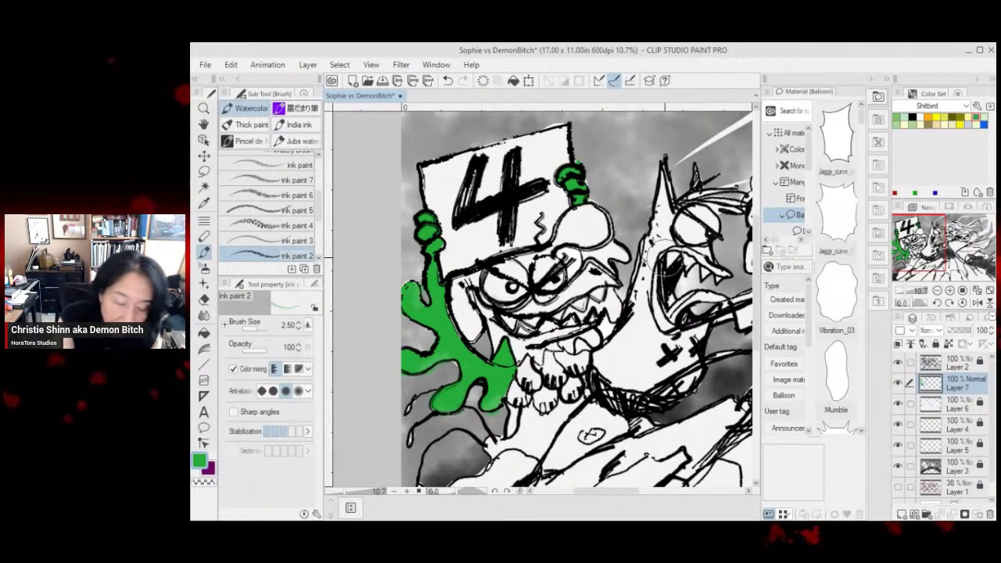
Step: Lasso the flap below the creature's head bulge and the jaw around its teeth, fill both bright green, and clear the selection
key("m")
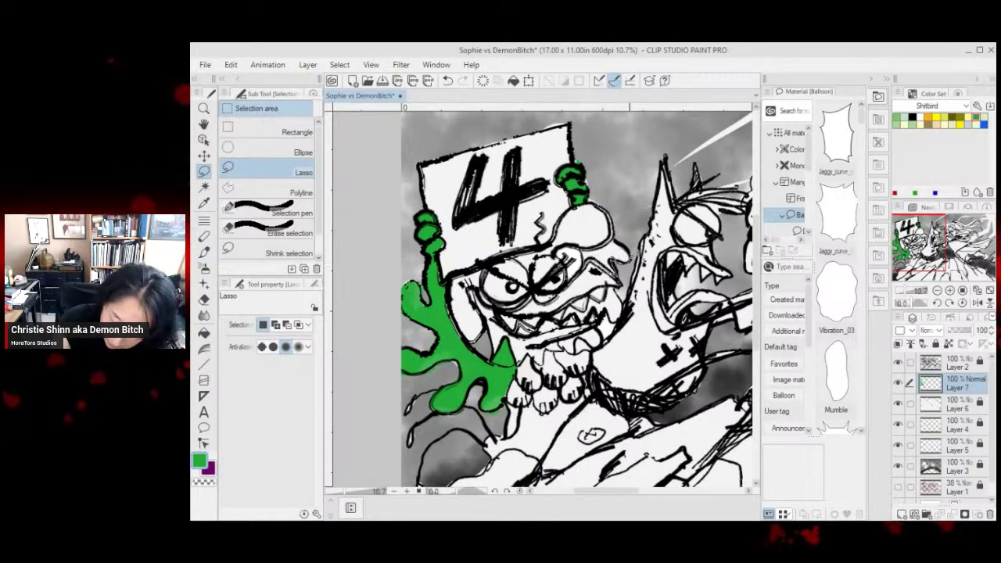
mouse_move(630, 258)
left_mouse_down()
mouse_move(614, 236)
mouse_move(614, 273)
mouse_move(623, 315)
mouse_move(609, 304)
mouse_move(599, 313)
mouse_move(598, 300)
mouse_move(596, 315)
mouse_move(622, 277)
left_mouse_up()
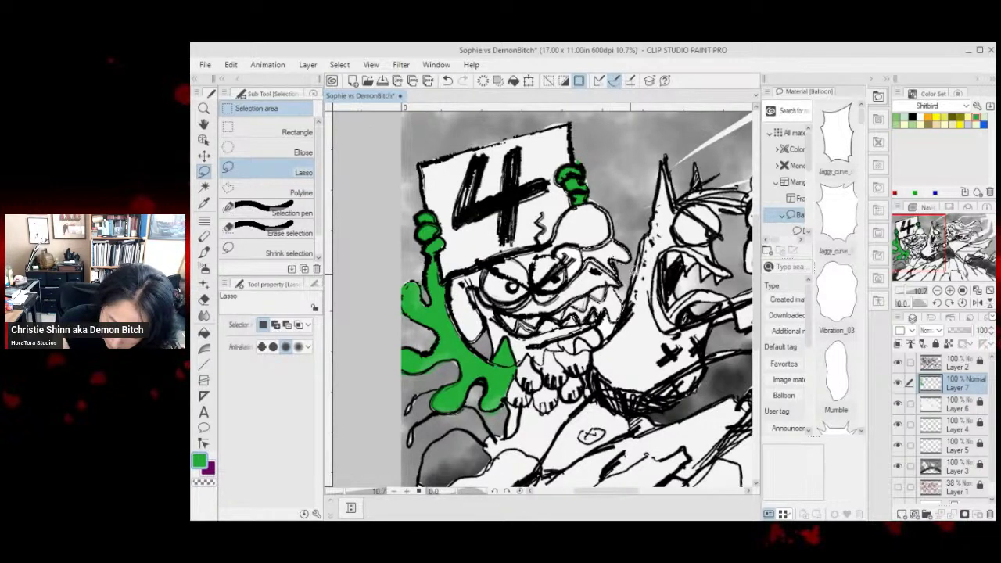
left_click(204, 333)
left_click(611, 258)
left_click(614, 311)
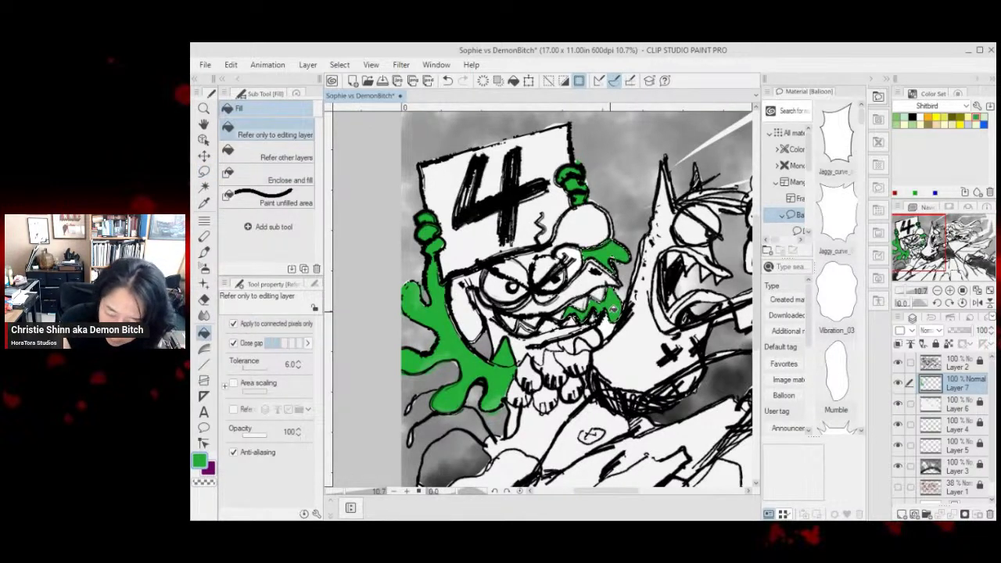
left_click(204, 174)
key("ctrl+d")
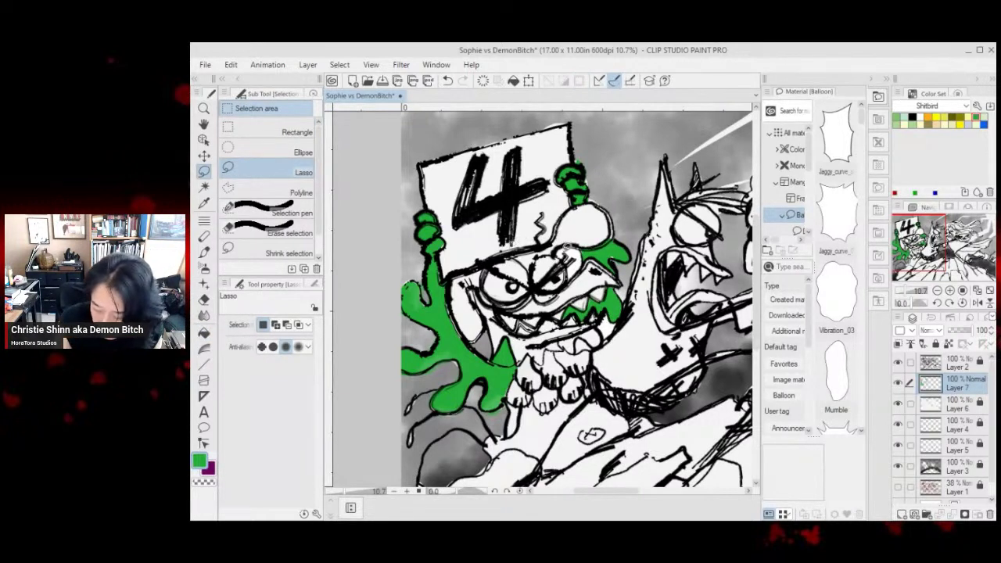
Step: Lock Layer 7 and lasso the small brow area above the creature's eye on Layer 6
left_click(936, 344)
left_click(960, 400)
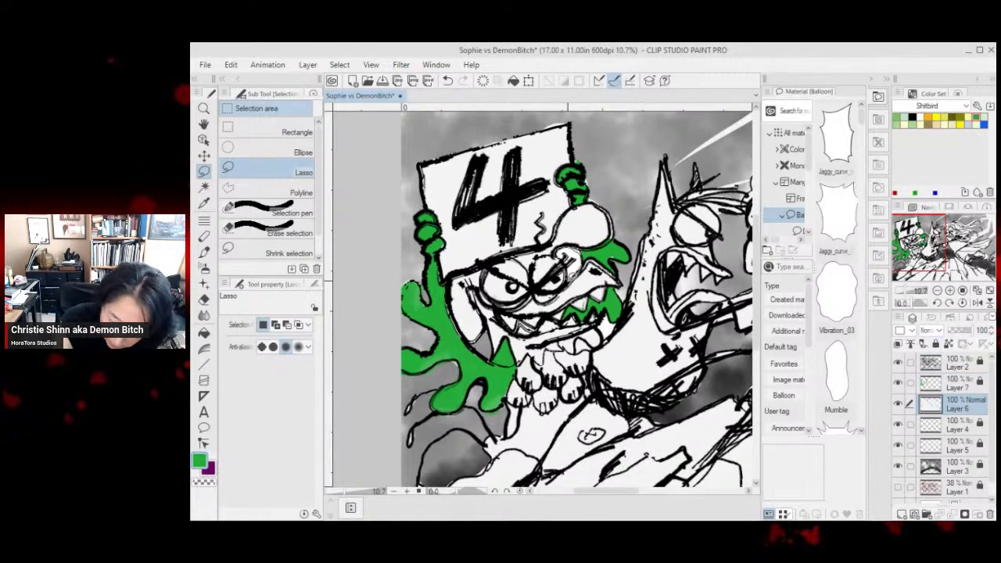
left_click_drag(569, 280, 556, 251)
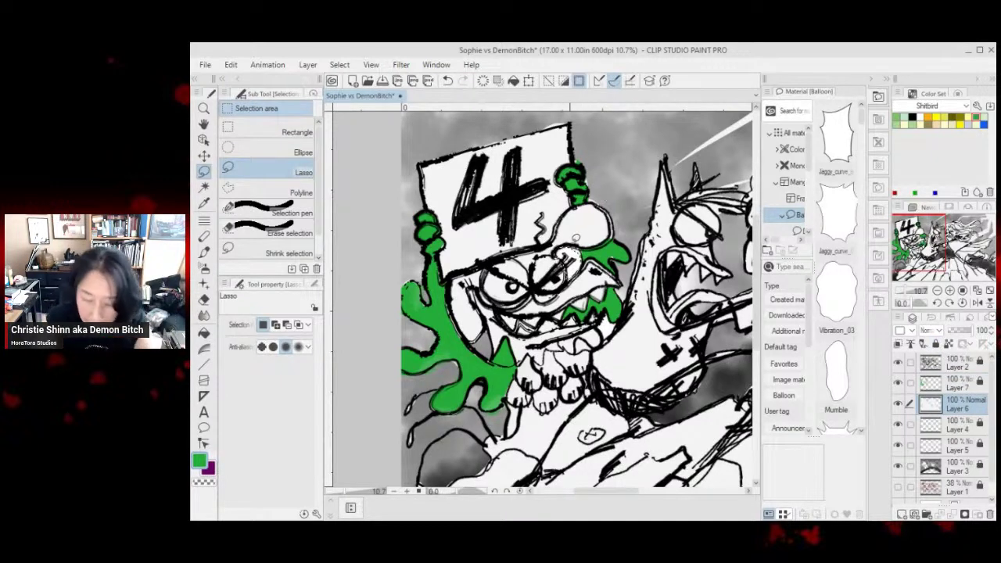
Step: Toggle the visibility of Layers 4, 6 and 2 to check which layer holds the creature's white fill and line art
left_click(898, 425)
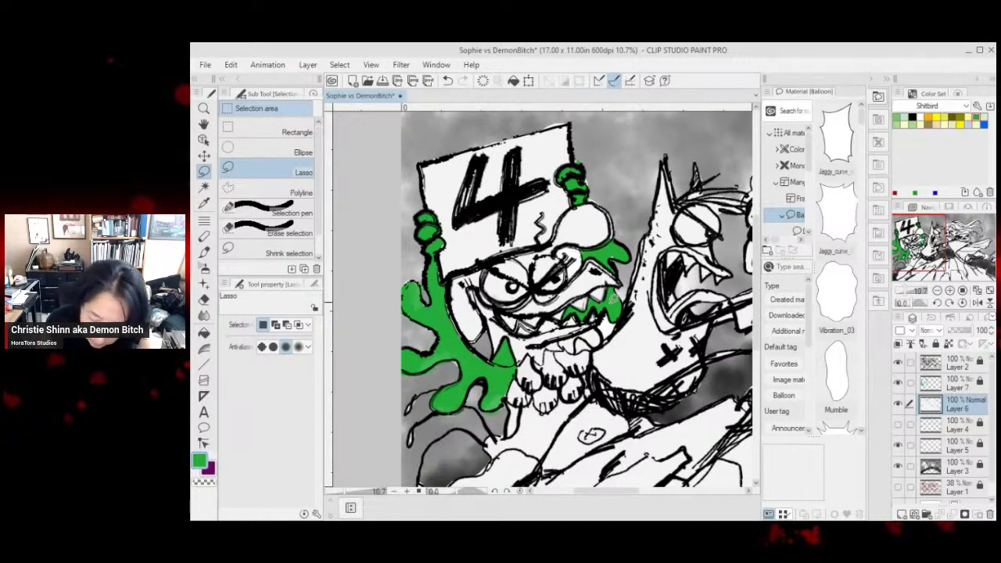
left_click(898, 405)
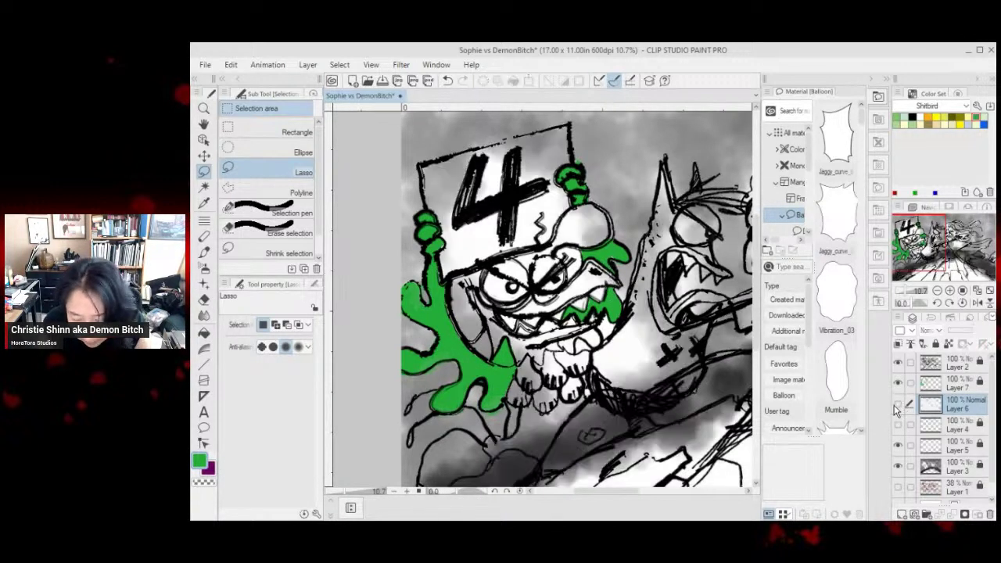
left_click(898, 405)
left_click(898, 405)
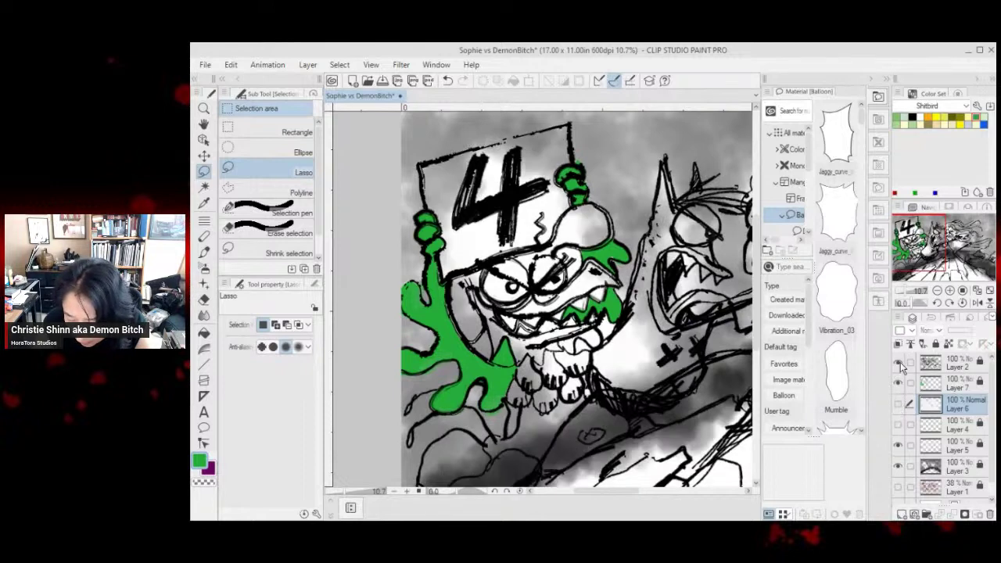
left_click(898, 364)
left_click(898, 365)
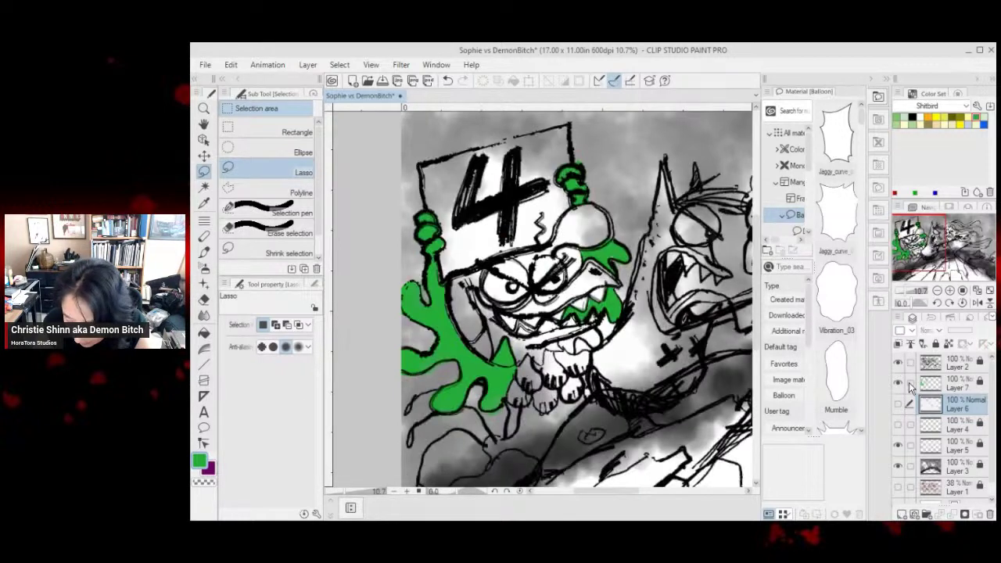
left_click(898, 407)
left_click(897, 424)
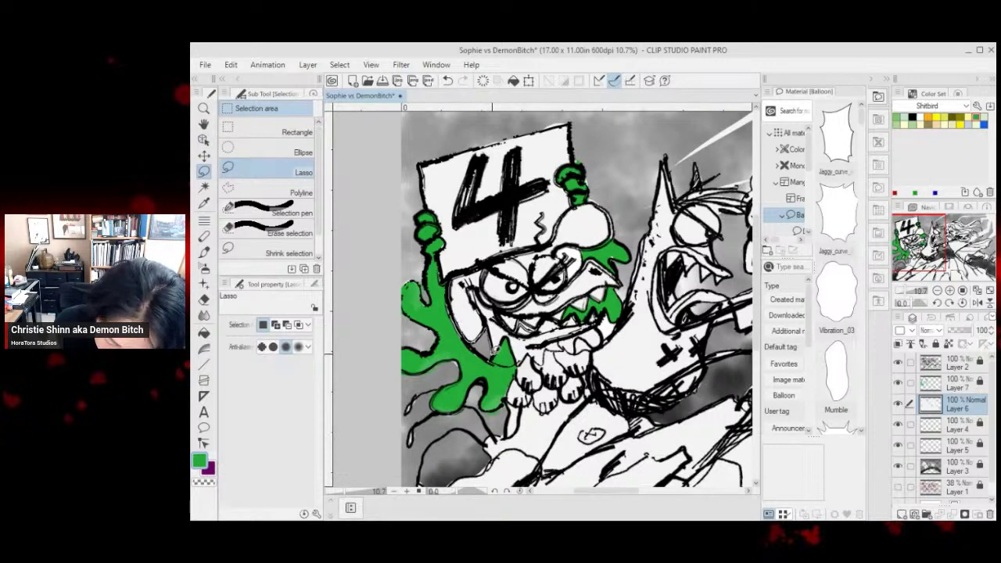
Step: Lasso the creature's head bulge, forehead and side flap, fill them pale mint green on Layer 6, and clear the selection
left_click_drag(490, 356, 487, 338)
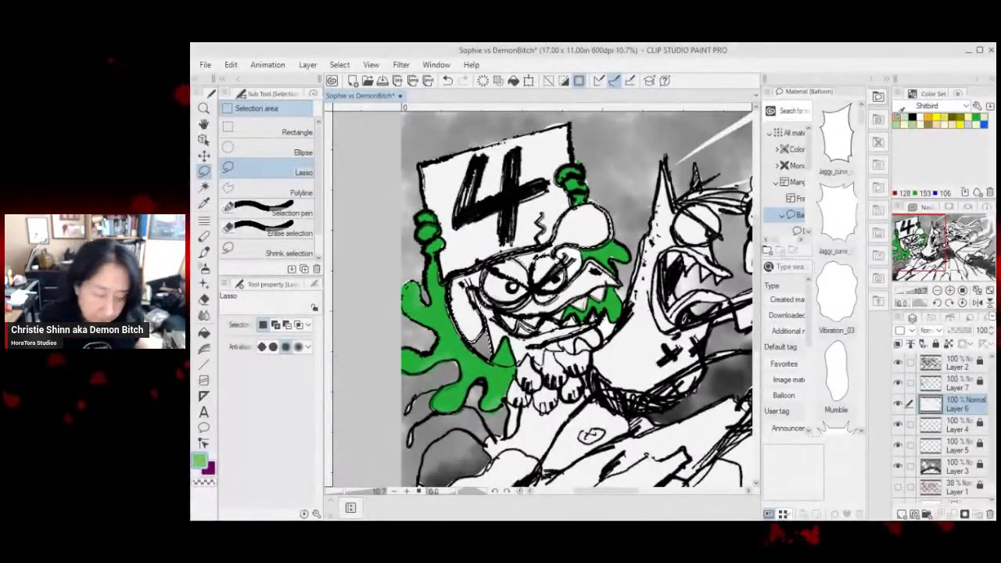
left_click(204, 332)
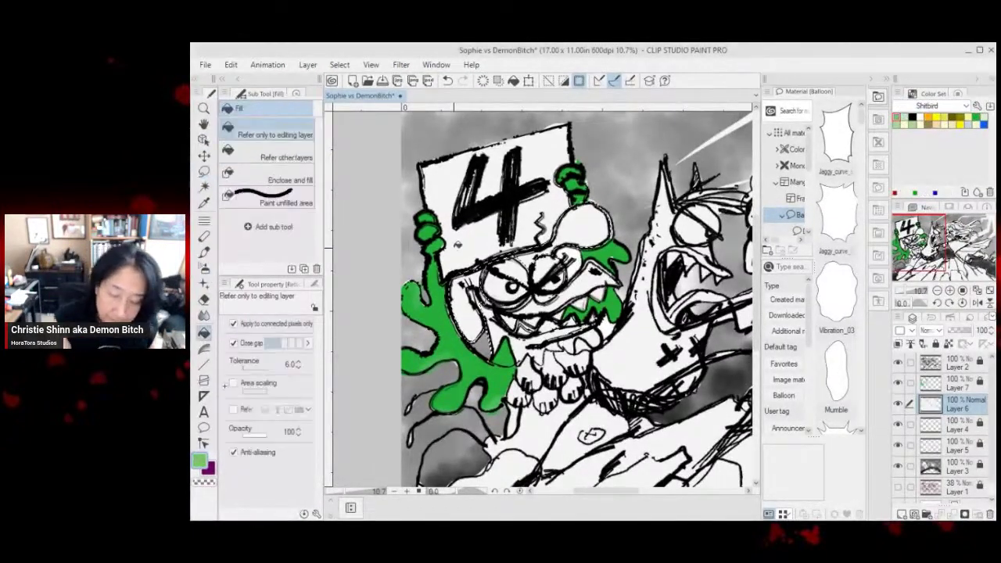
left_click(906, 114)
left_click(583, 228)
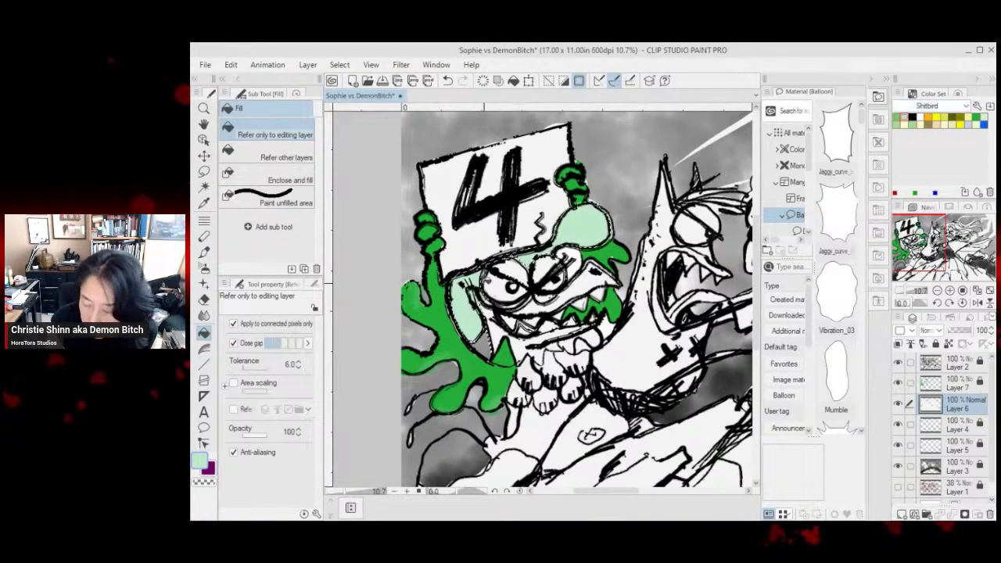
left_click(898, 116)
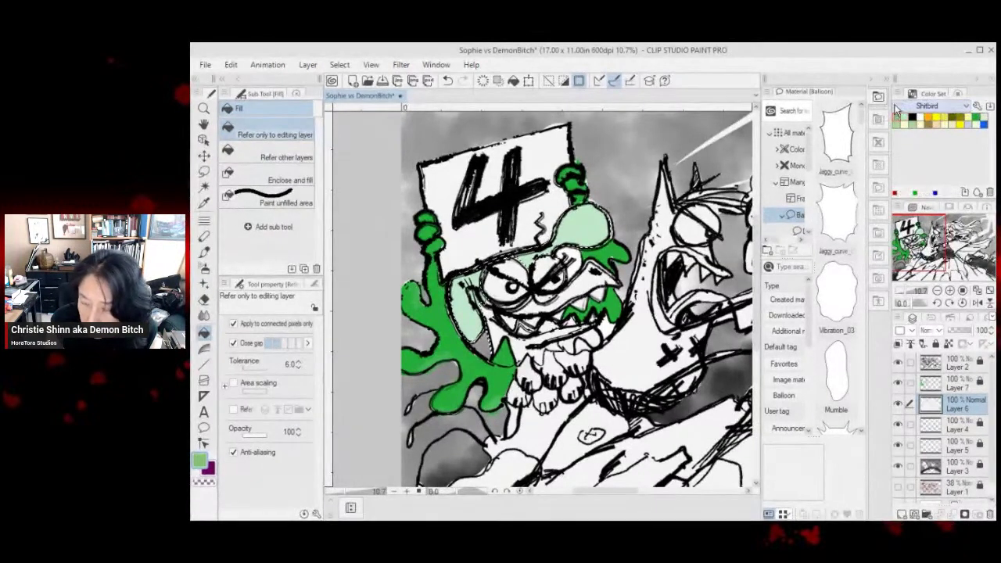
left_click(204, 171)
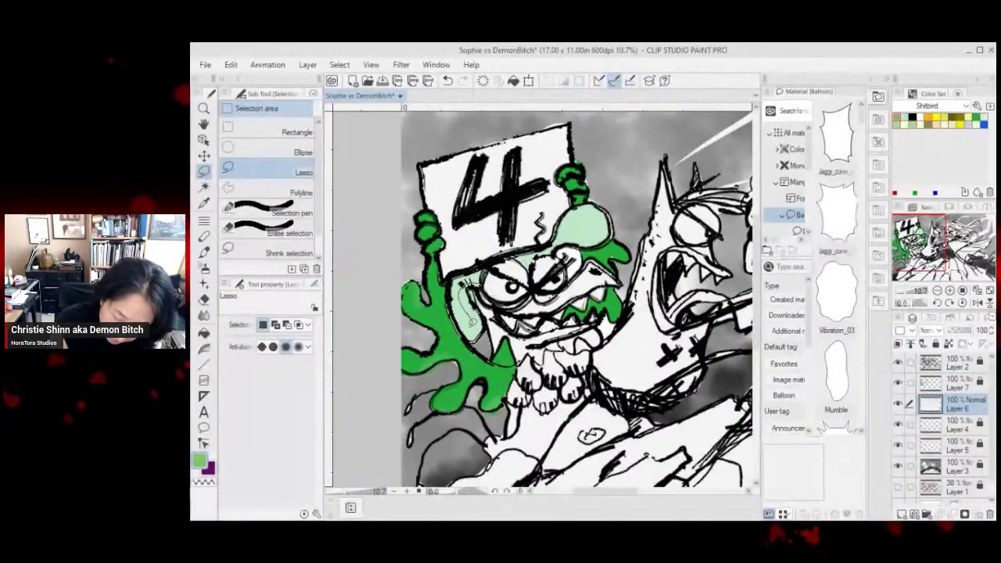
Step: Lasso shading areas around the highlights on the creature's side flap and head bulge, fill them medium green, and clear the selection
mouse_move(464, 323)
left_mouse_down()
mouse_move(459, 307)
mouse_move(470, 281)
left_mouse_up()
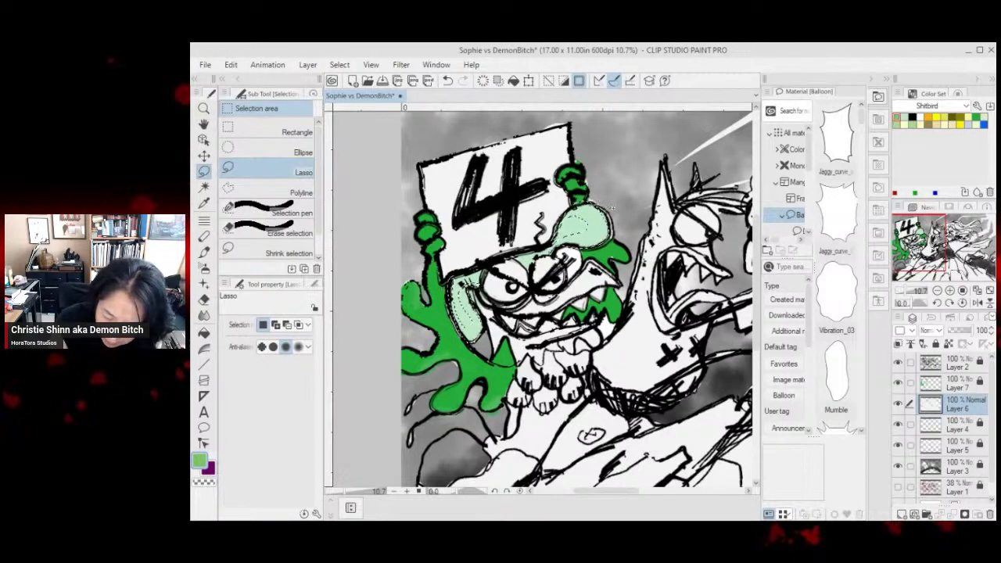
left_click(204, 333)
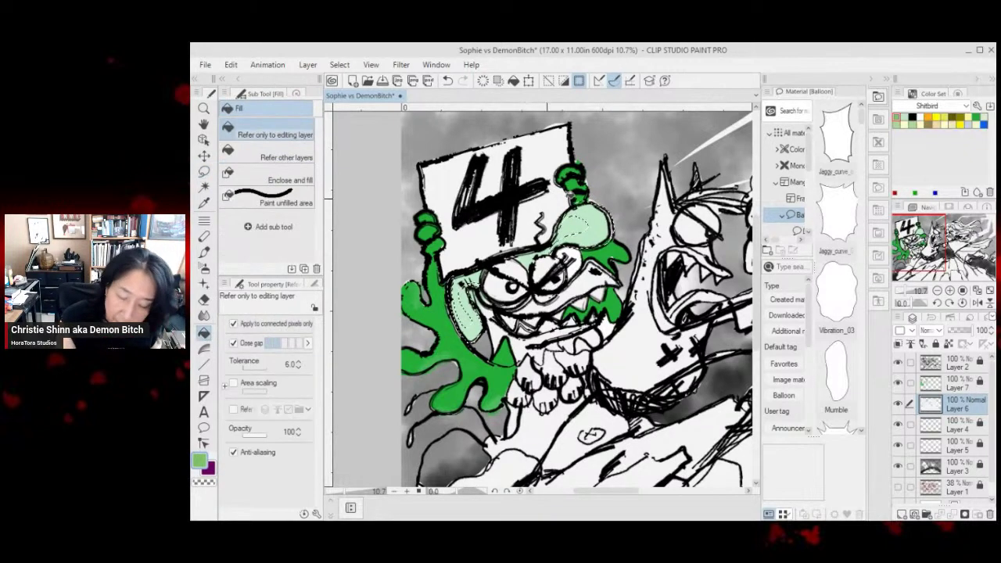
left_click(475, 307)
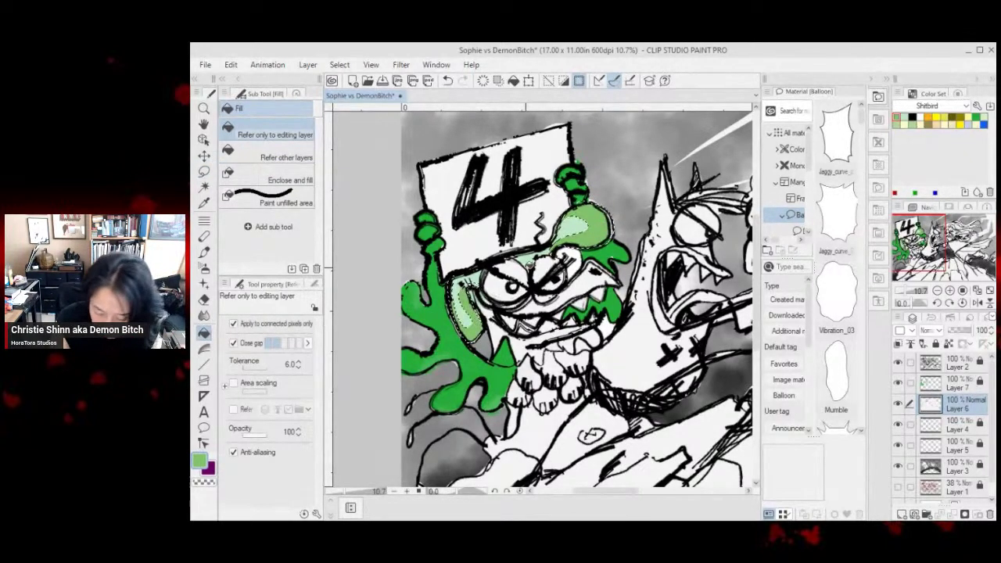
key("ctrl+d")
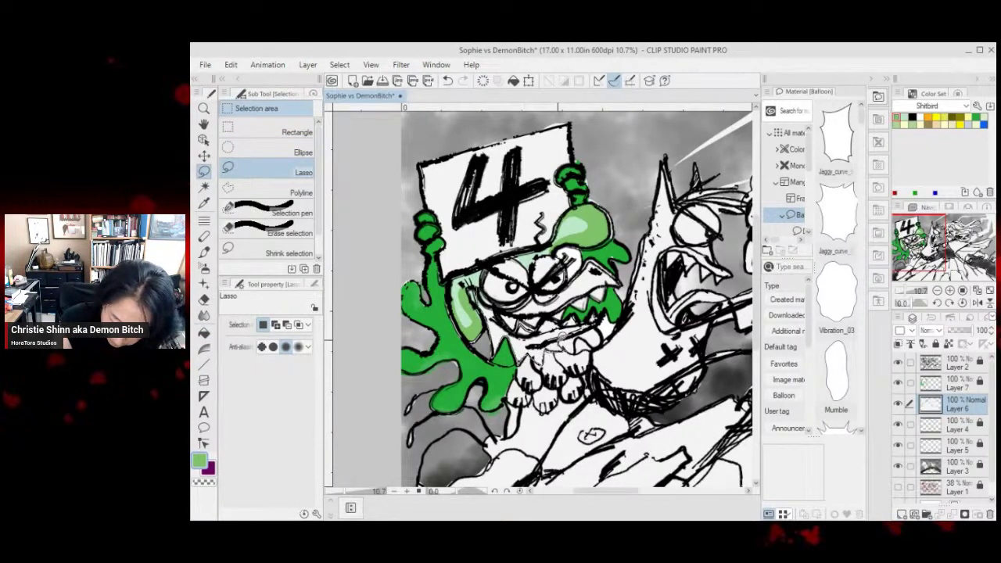
Step: Lasso the ragged ruff below the creature's beak and along its cheek and fill it pale yellow on Layer 6
left_click_drag(563, 337, 599, 324)
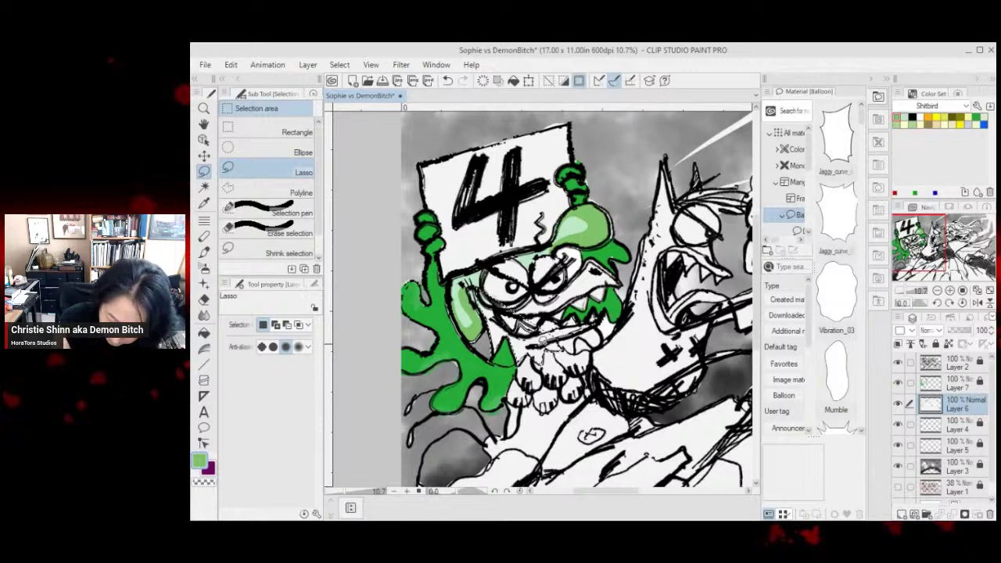
key("ctrl+d")
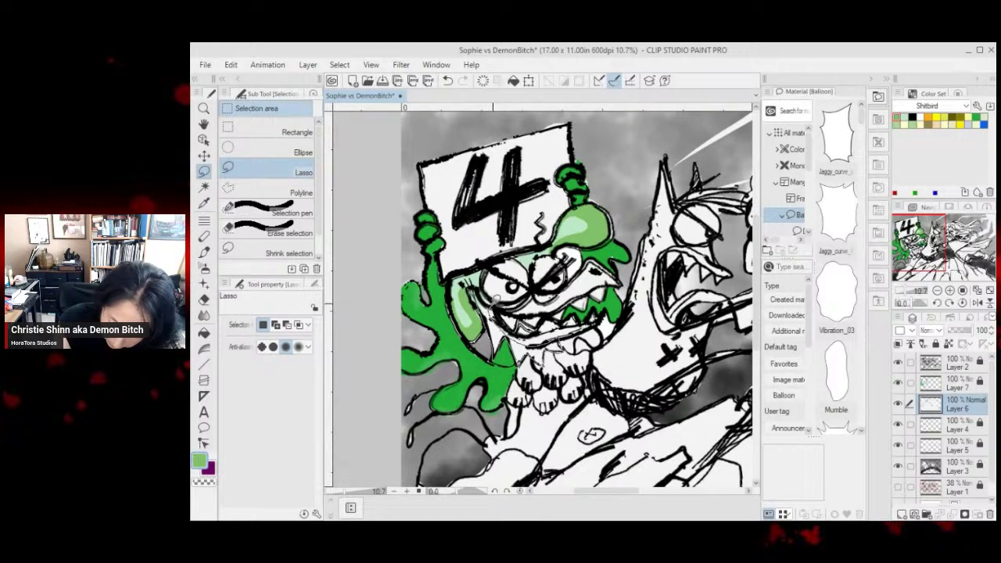
key("g")
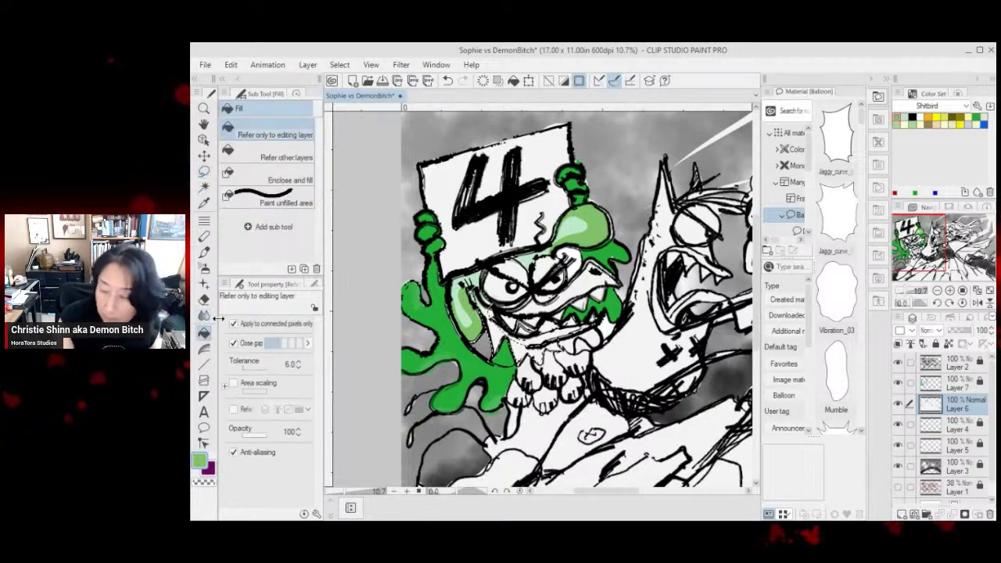
left_click(904, 117)
left_click(513, 344)
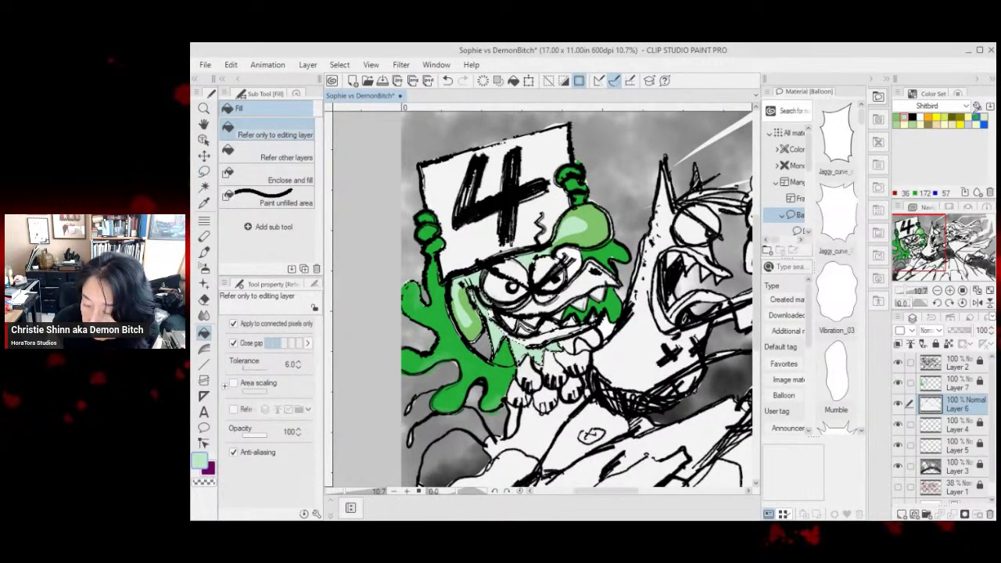
left_click(960, 117)
left_click(532, 346)
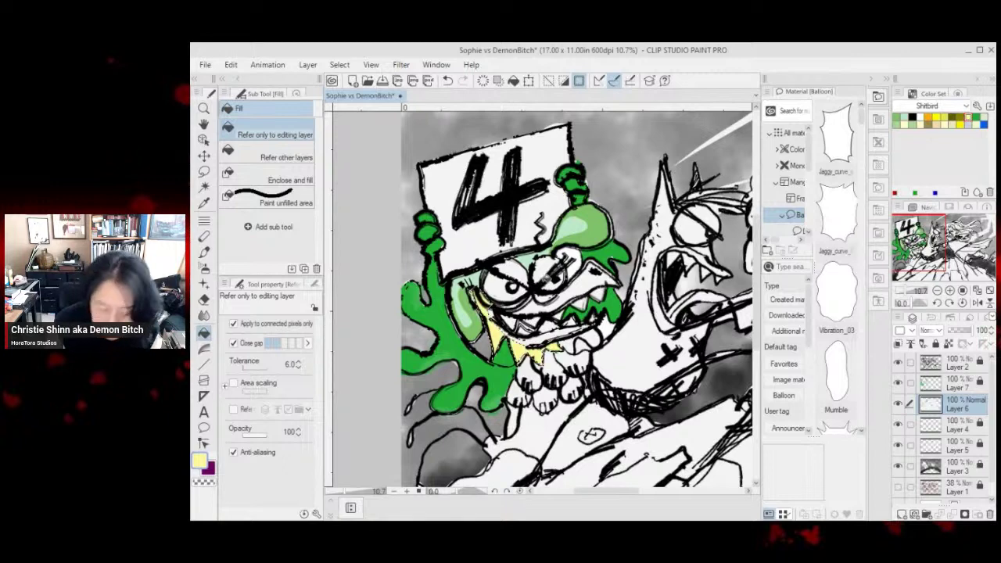
Step: Lasso the creature's upper and lower beak, fill both parts bright yellow, and clear the selection
left_click(204, 170)
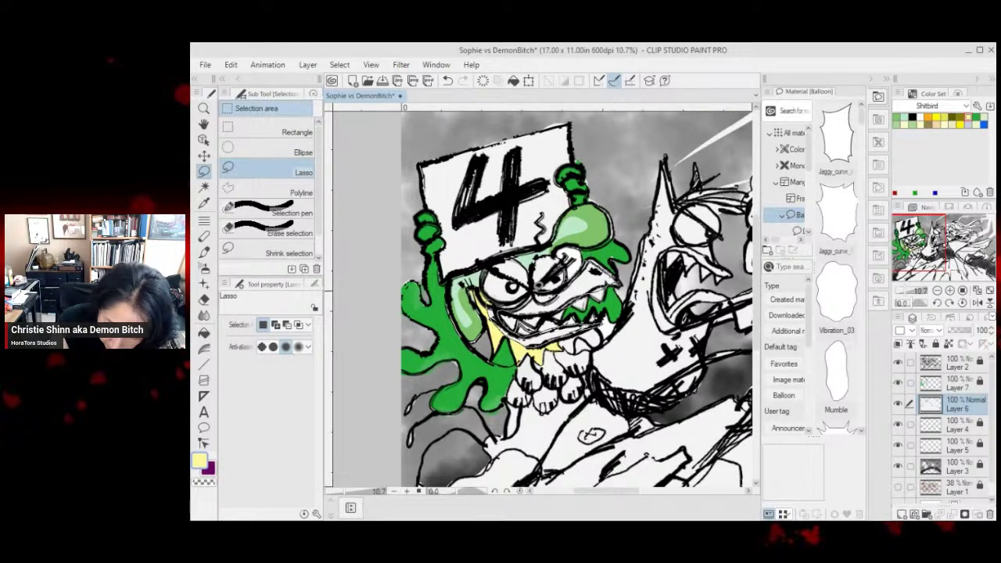
left_click_drag(490, 305, 500, 285)
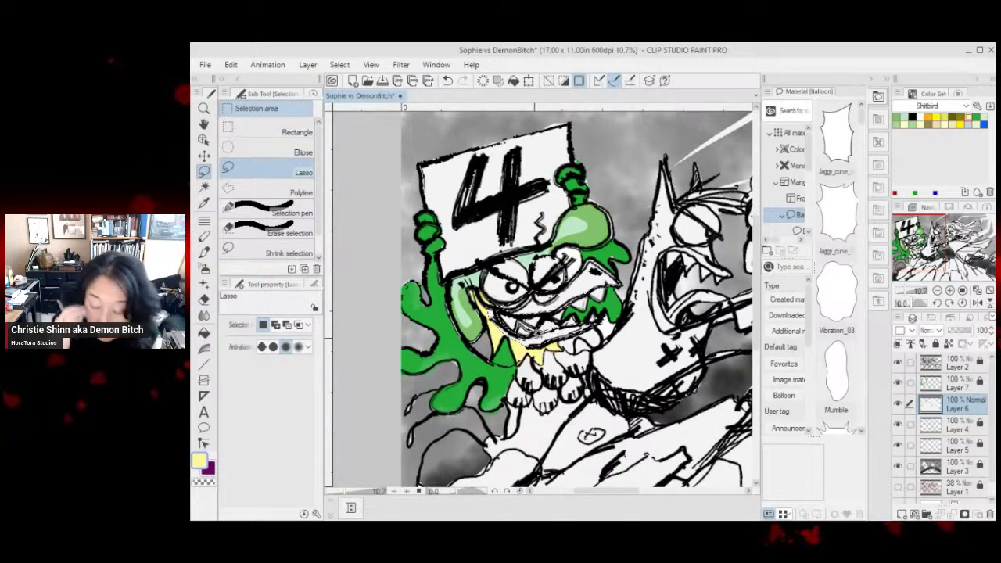
left_click(969, 117)
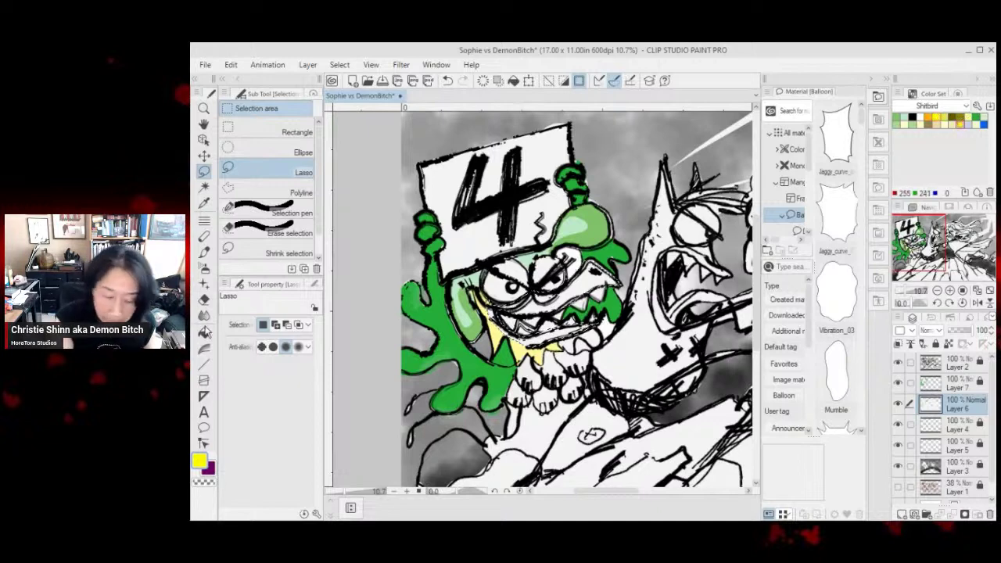
left_click(204, 317)
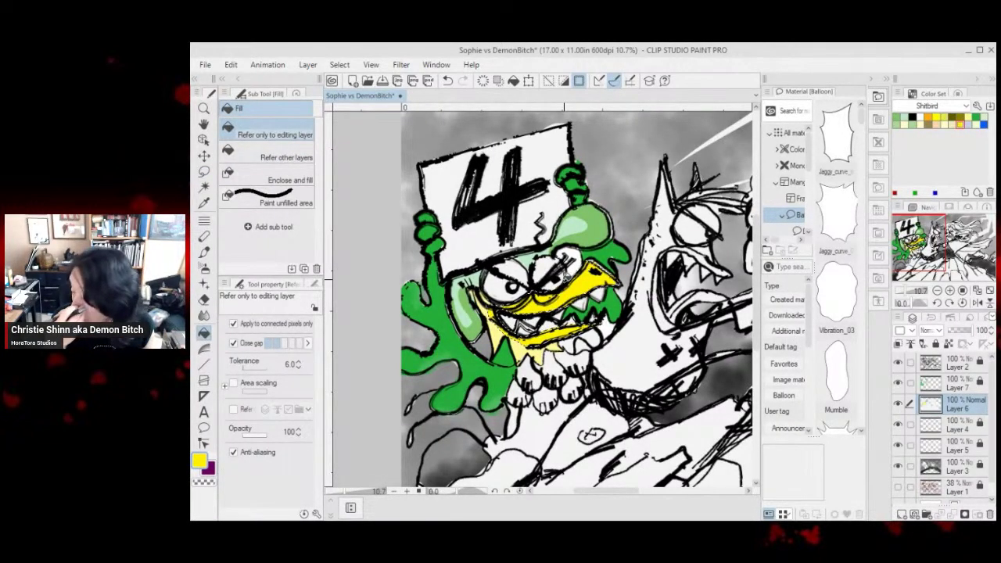
left_click(204, 172)
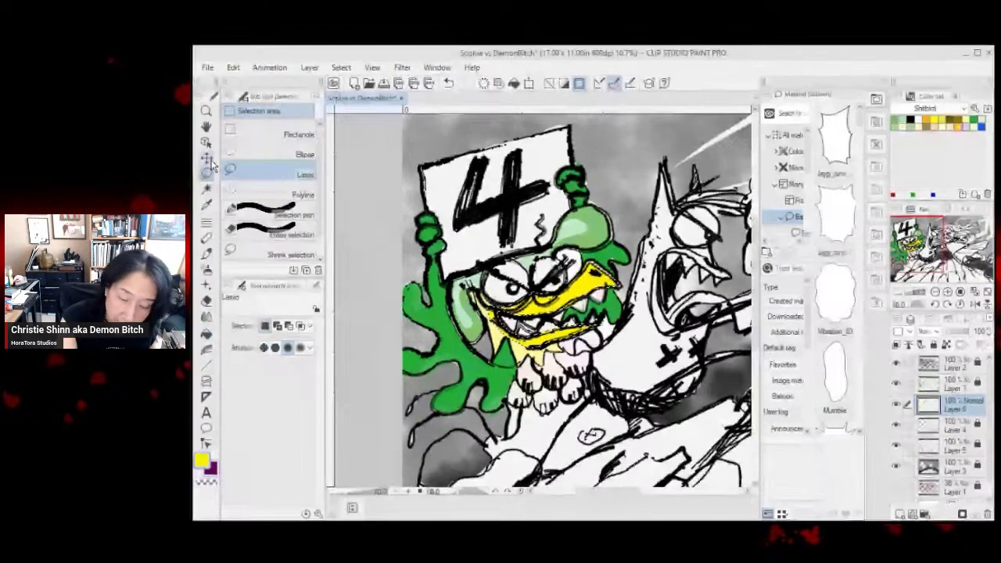
key("ctrl+d")
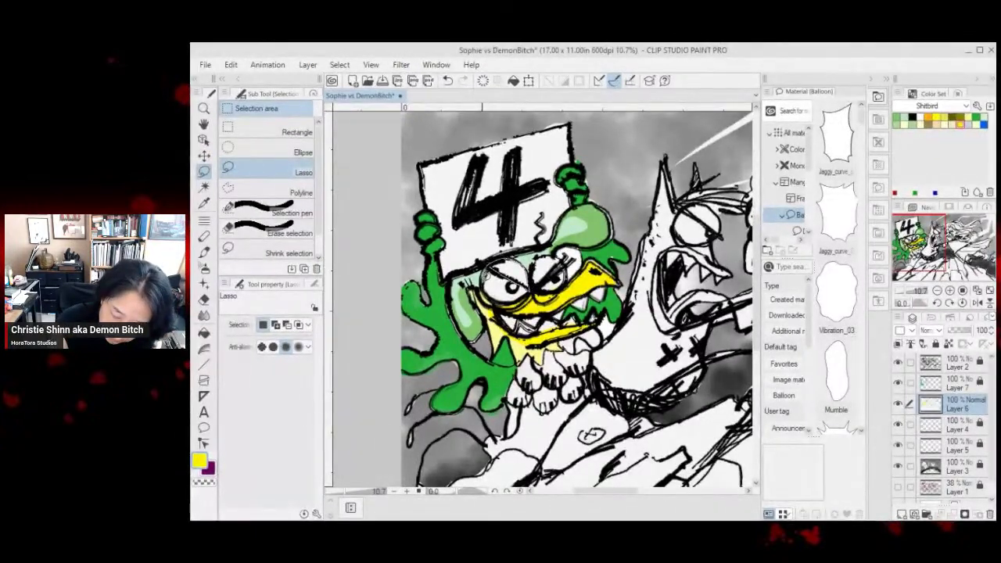
Step: Lasso both of the creature's upper eyelids, fill them olive, and clear the selection
left_click_drag(483, 289, 493, 259)
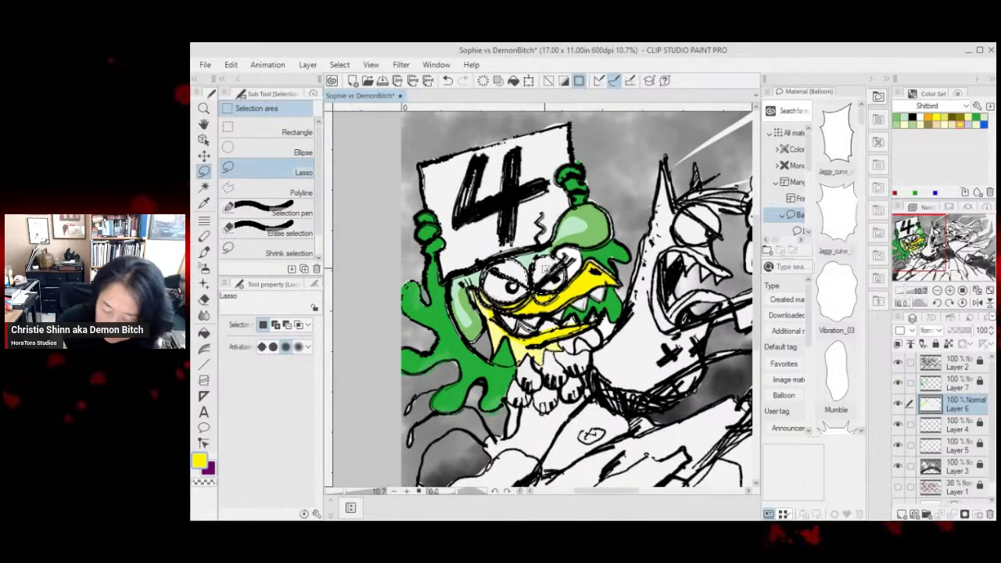
left_click(961, 116)
left_click(204, 332)
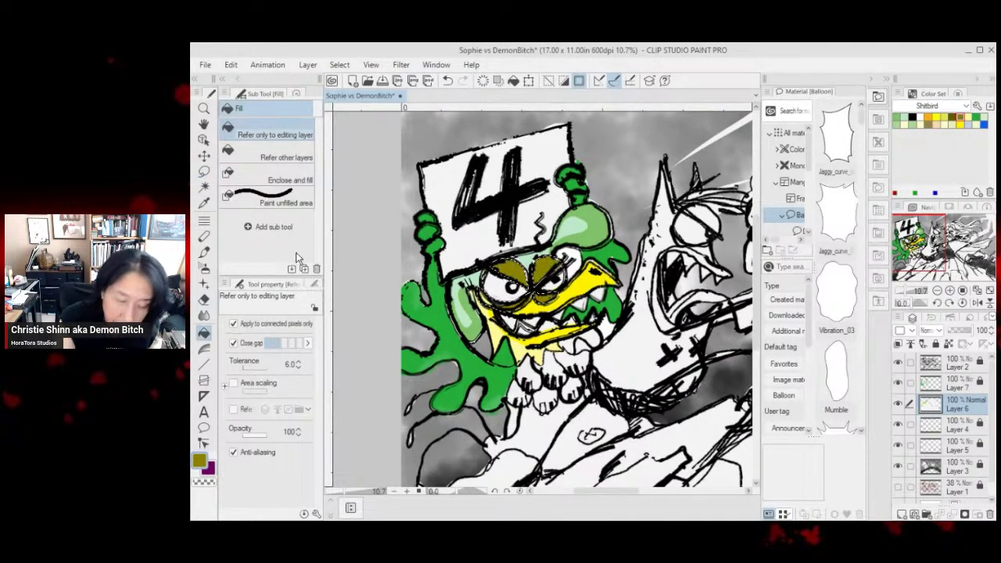
key("m")
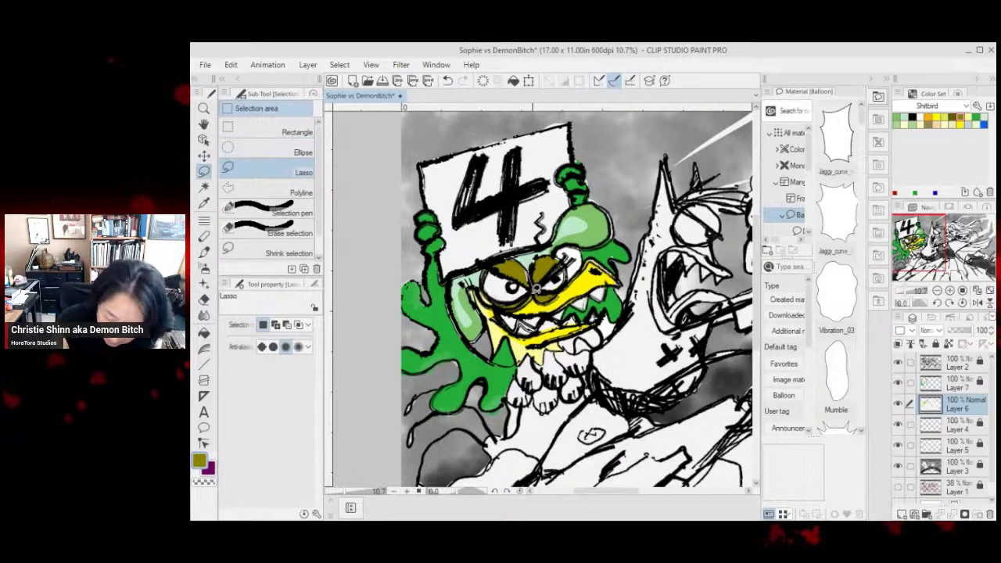
Step: Lasso the small folds around the creature's eyes and the bridge between them, fill them olive, and clear the selection
left_click_drag(530, 298, 524, 274)
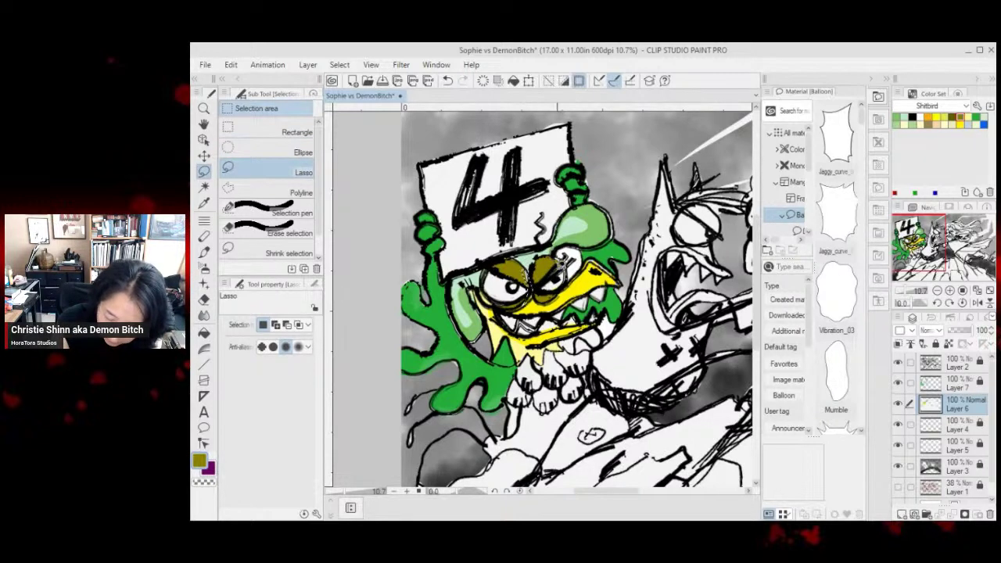
left_click(203, 332)
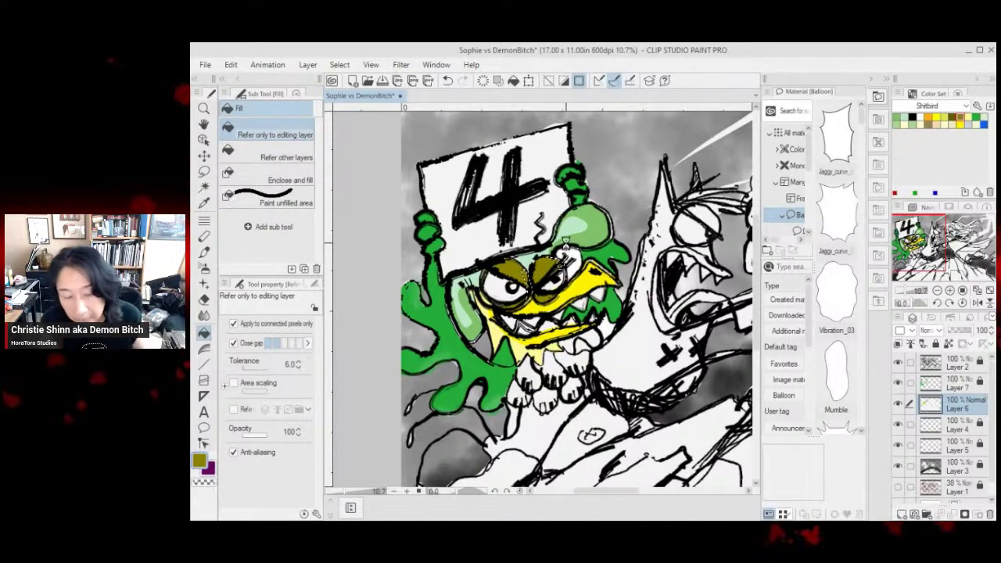
left_click(204, 170)
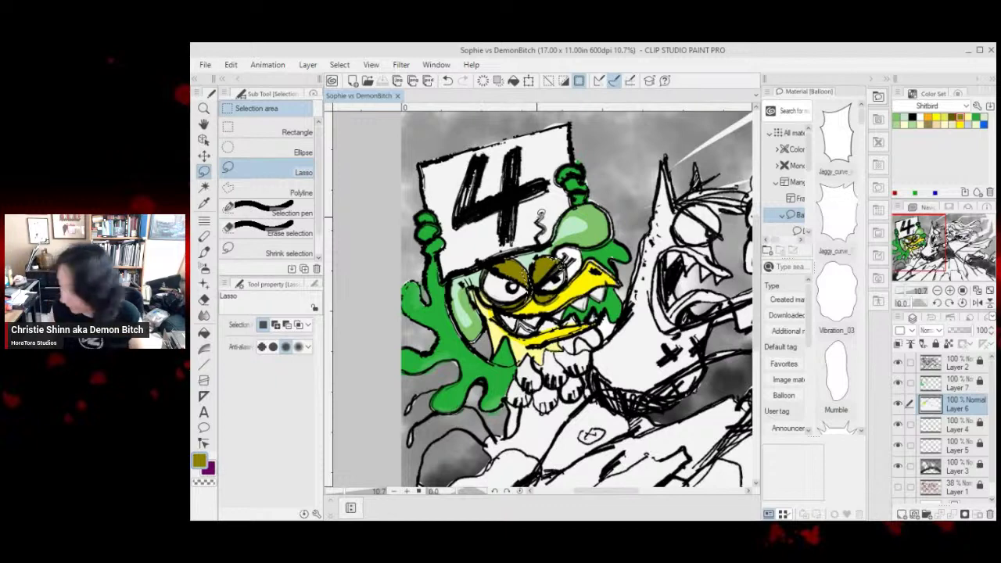
left_click_drag(526, 278, 522, 274)
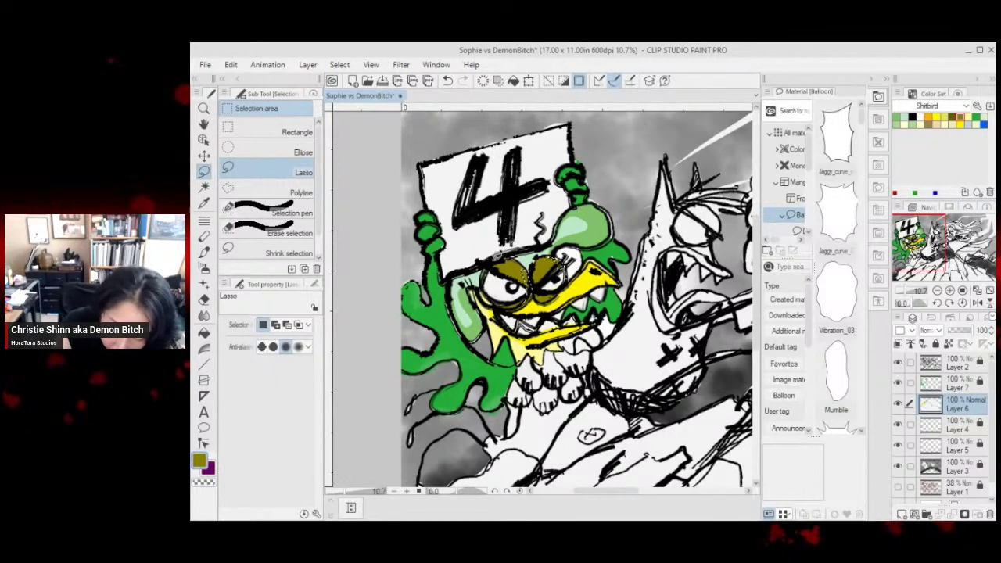
key("ctrl+d")
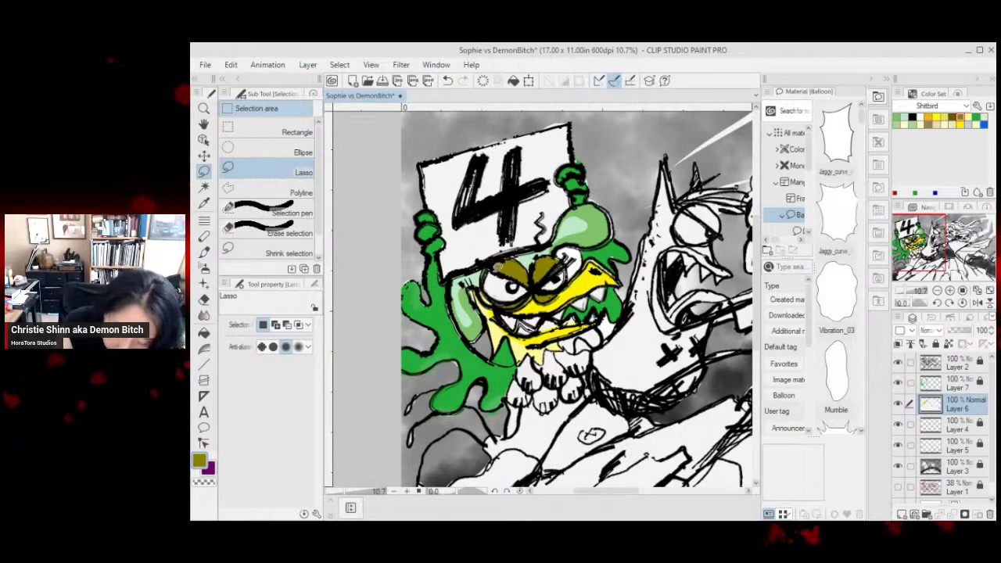
Step: Lasso the whites of the creature's eyes, fill them pale cream yellow, and clear the selection
left_click_drag(489, 274, 516, 254)
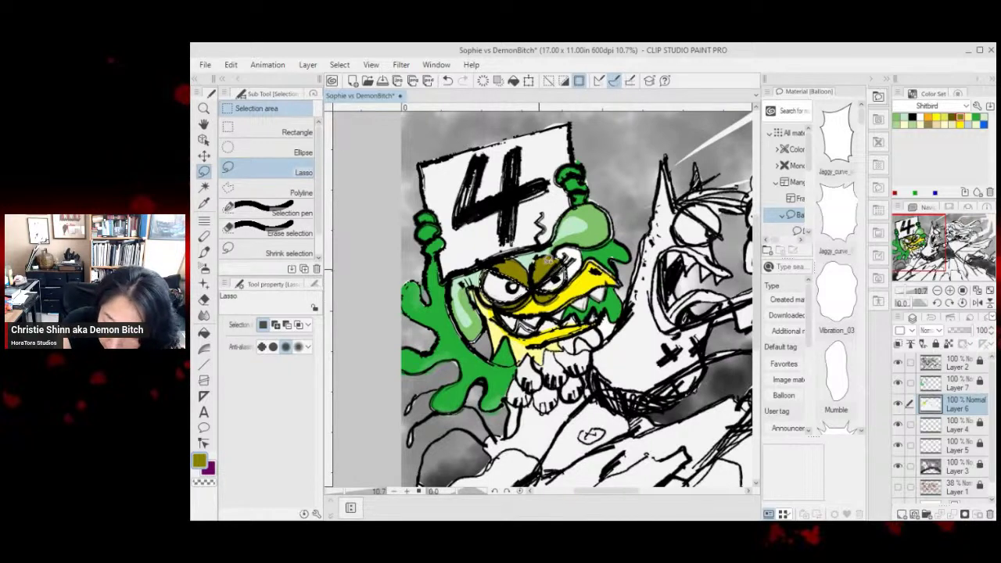
left_click(904, 123)
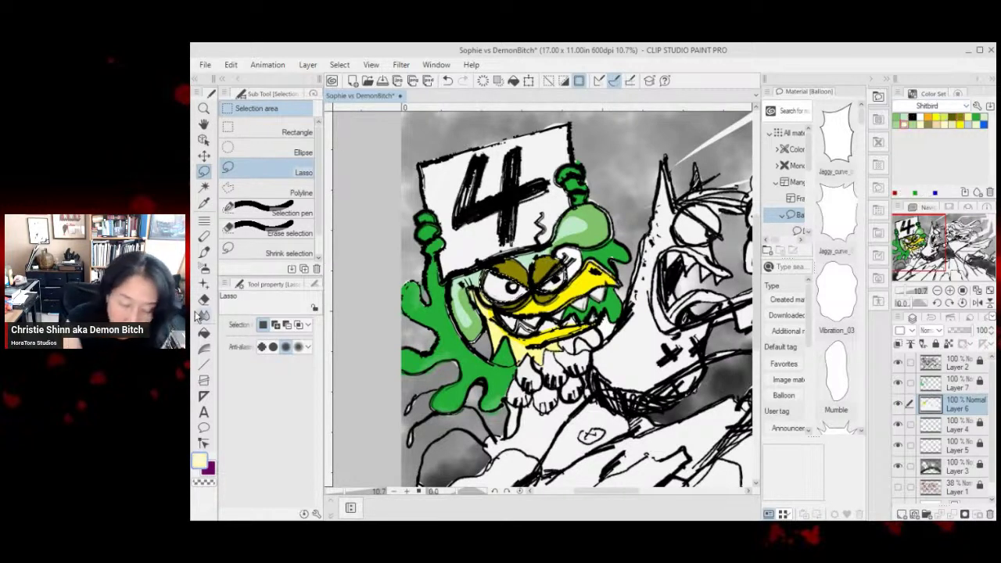
key("g")
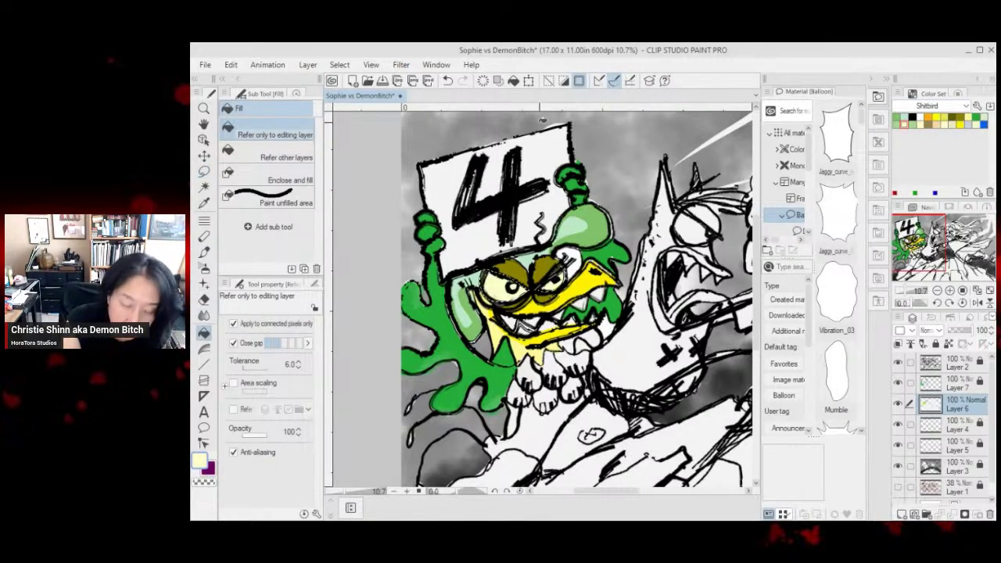
key("m")
key("ctrl+d")
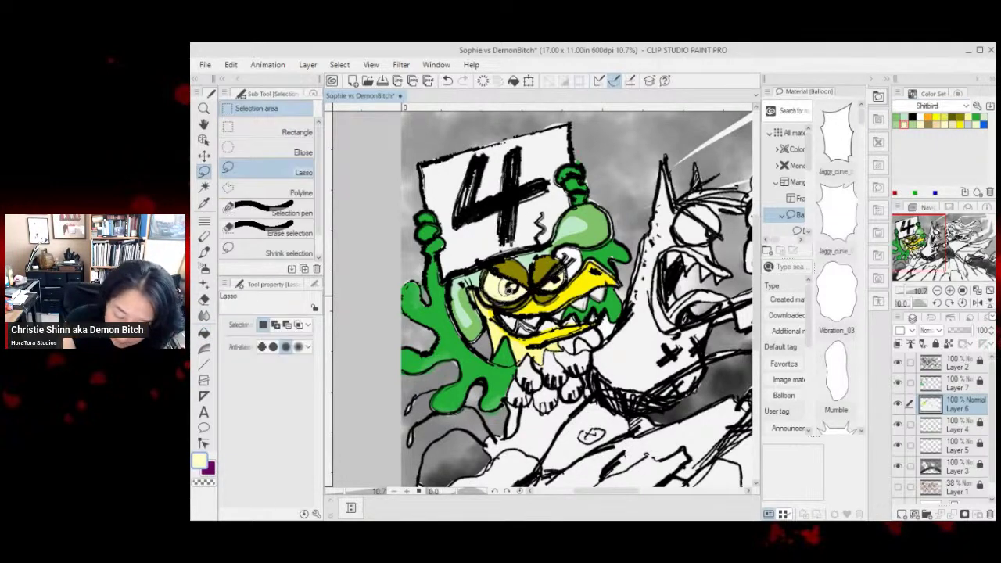
Step: Lasso shading areas inside the creature's eyes around the pupils, fill them pale peach, and clear the selection
left_click_drag(524, 280, 525, 276)
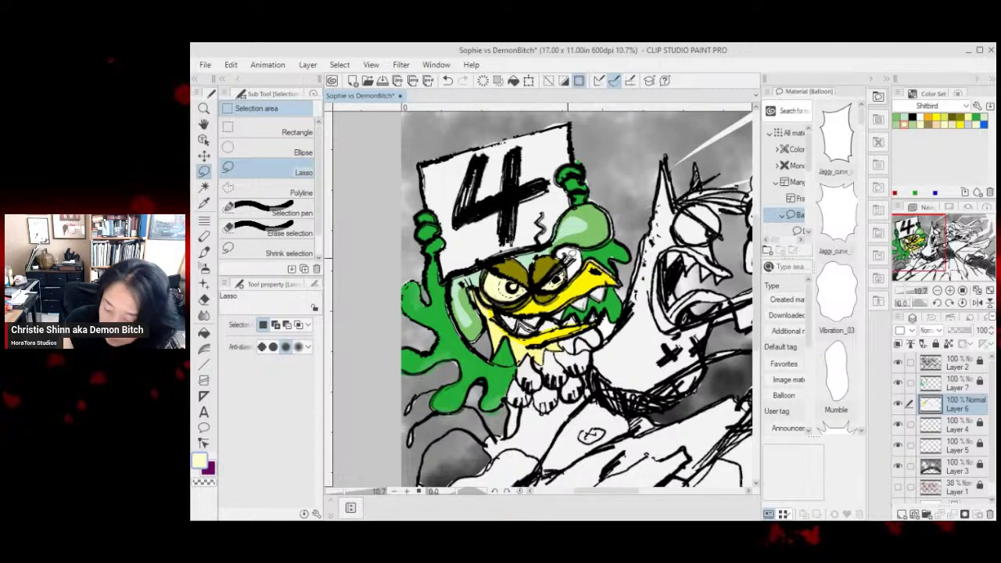
left_click(937, 124)
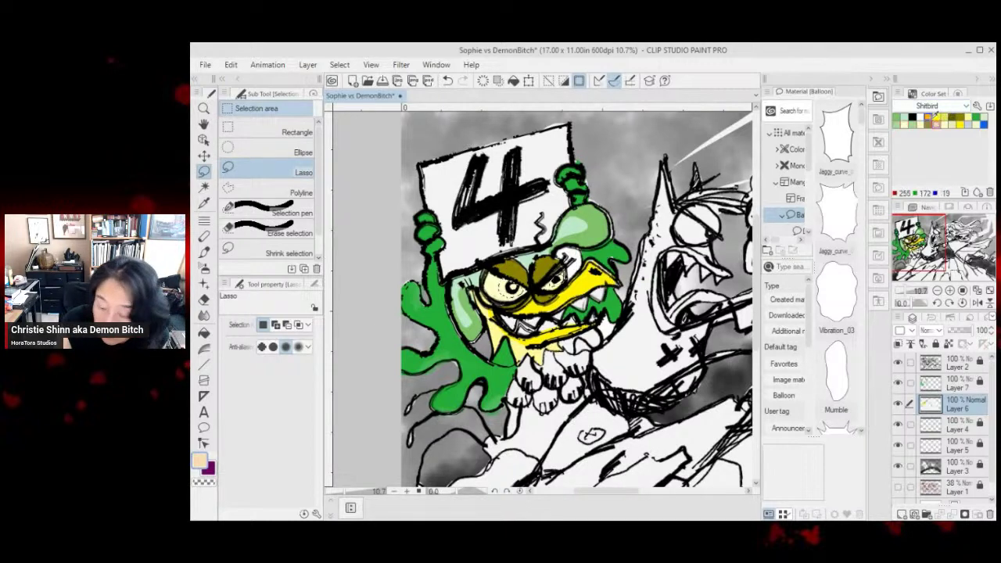
key("g")
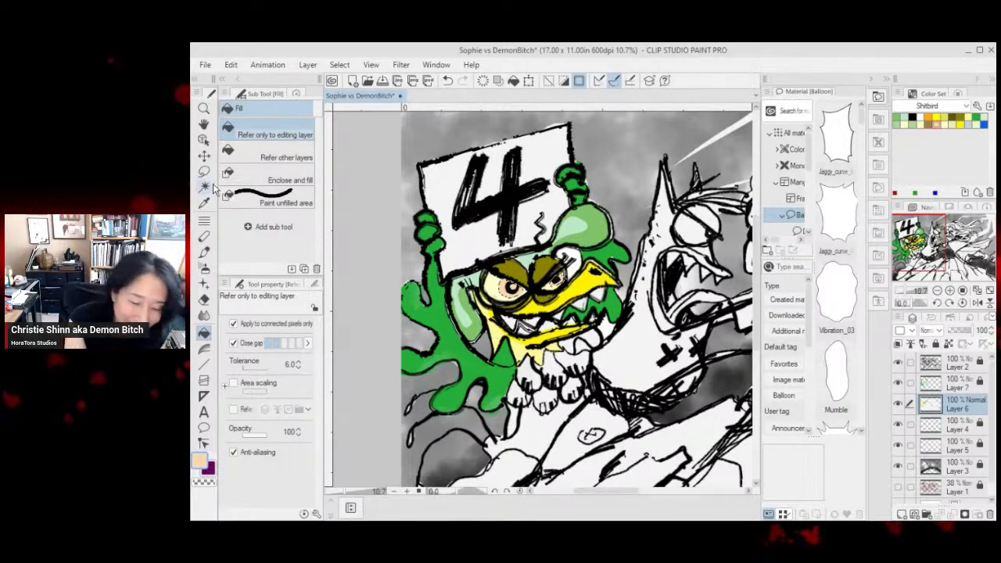
key("m")
key("ctrl+d")
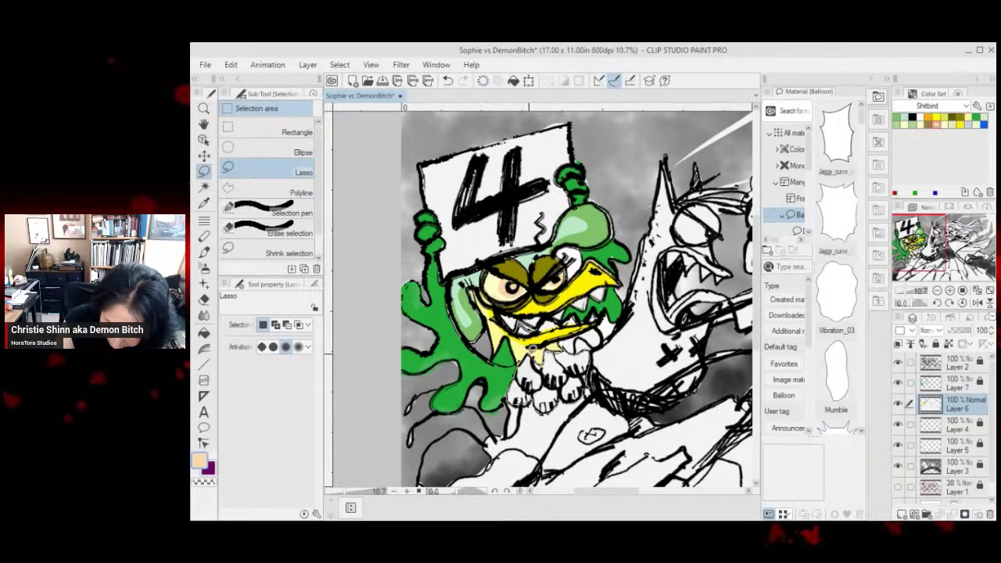
Step: Lasso the layered feathers on the creature's neck below the pale yellow ruff and fill them medium green
left_click_drag(529, 354, 524, 349)
left_click(203, 333)
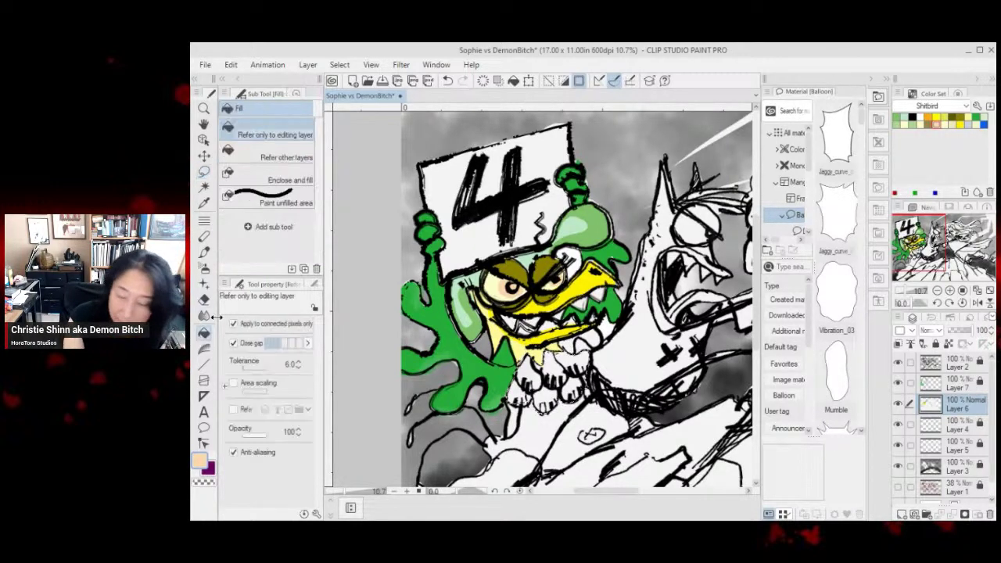
left_click(897, 118)
left_click(553, 384)
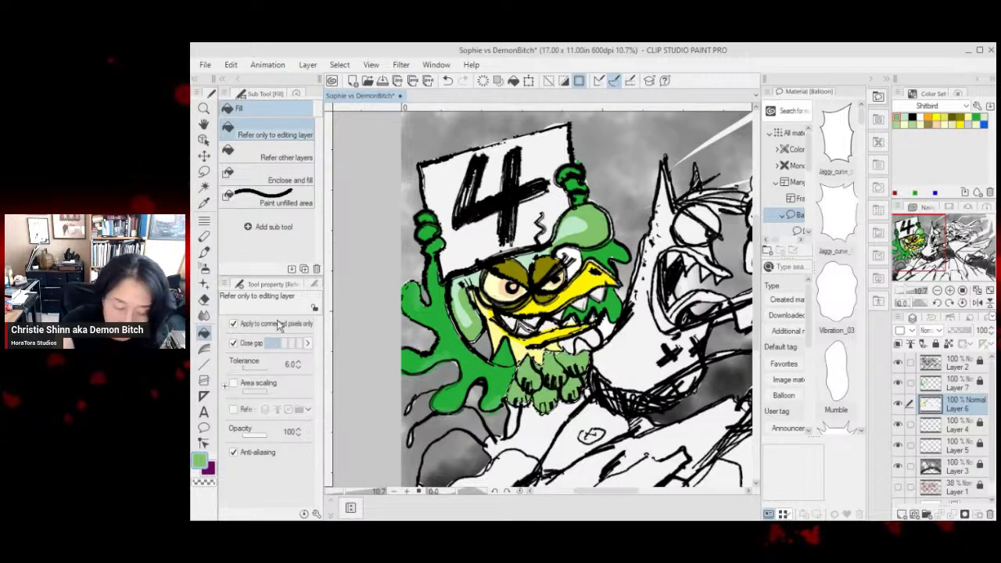
left_click(203, 171)
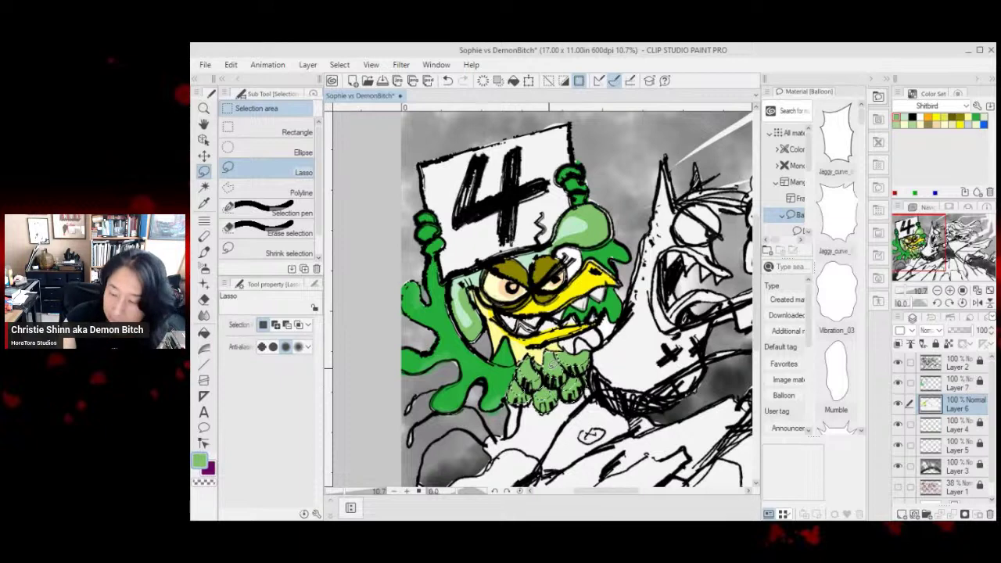
left_click(916, 118)
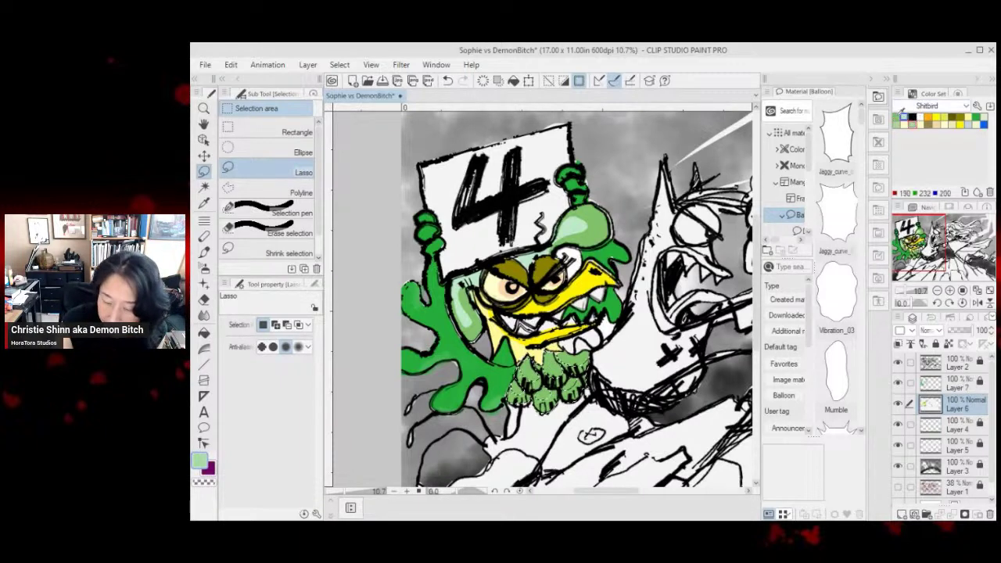
left_click(204, 333)
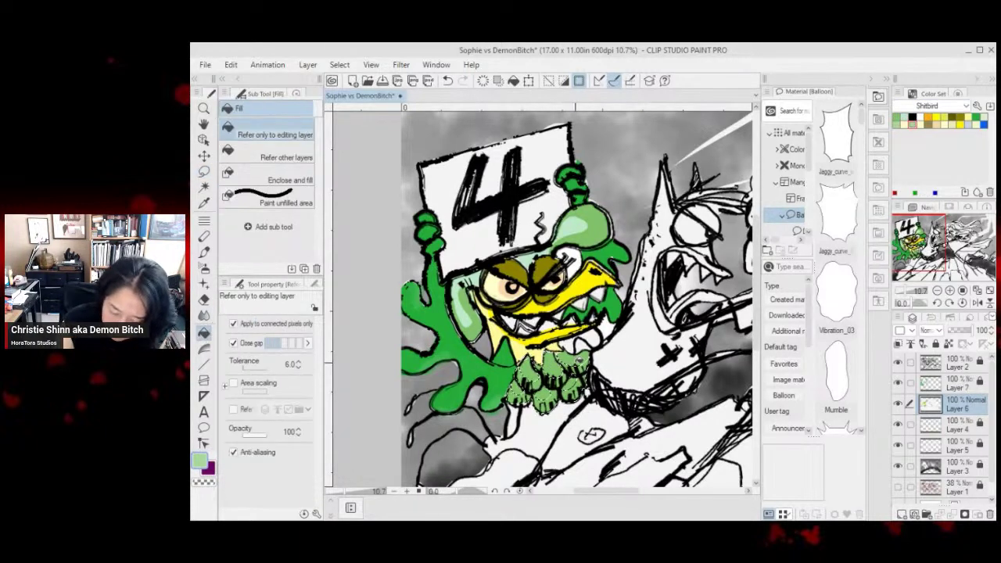
key("ctrl+z")
left_click(898, 118)
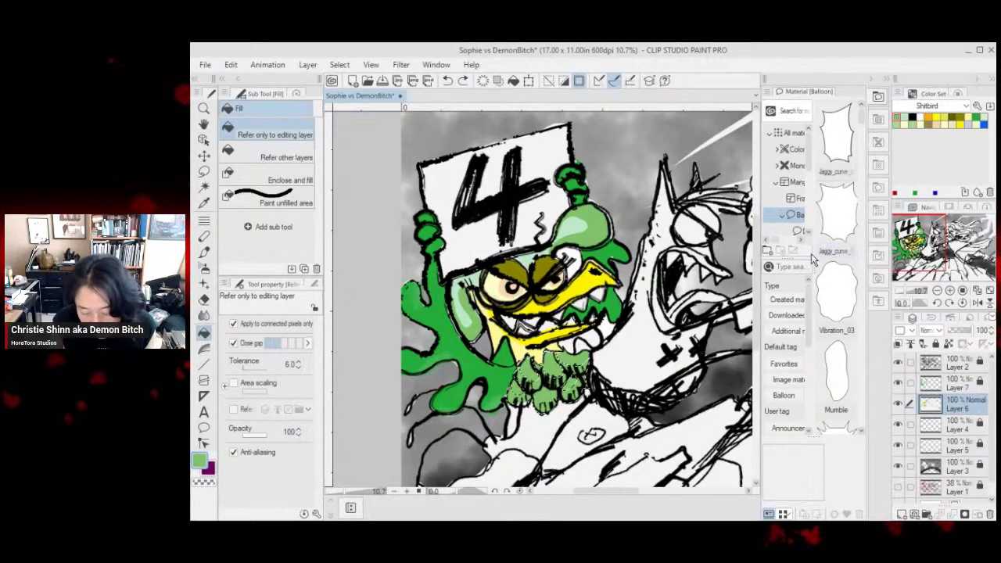
Step: Lasso highlight areas on the layered neck feathers and fill them pale mint green
left_click(204, 170)
left_click(272, 168)
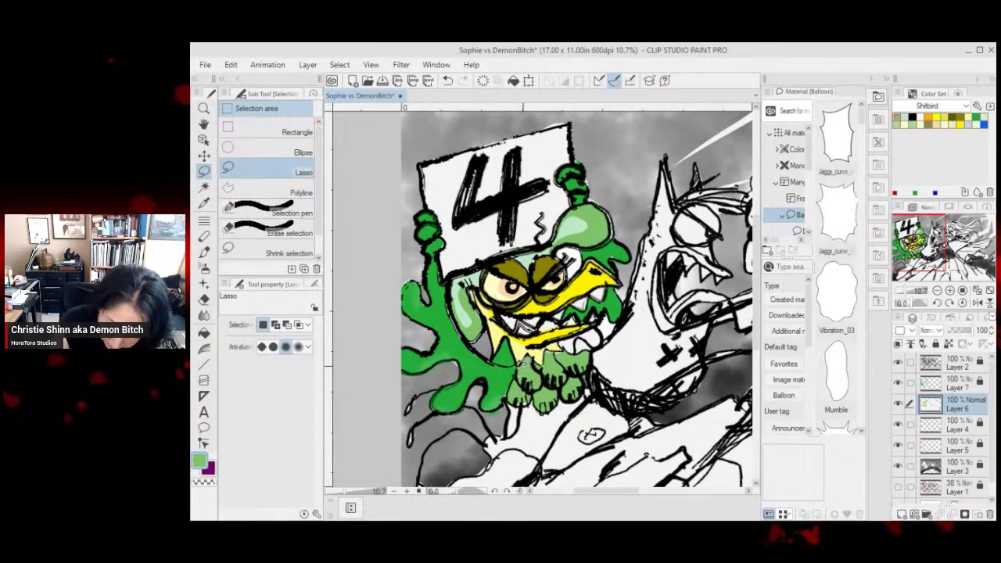
left_click_drag(530, 357, 529, 356)
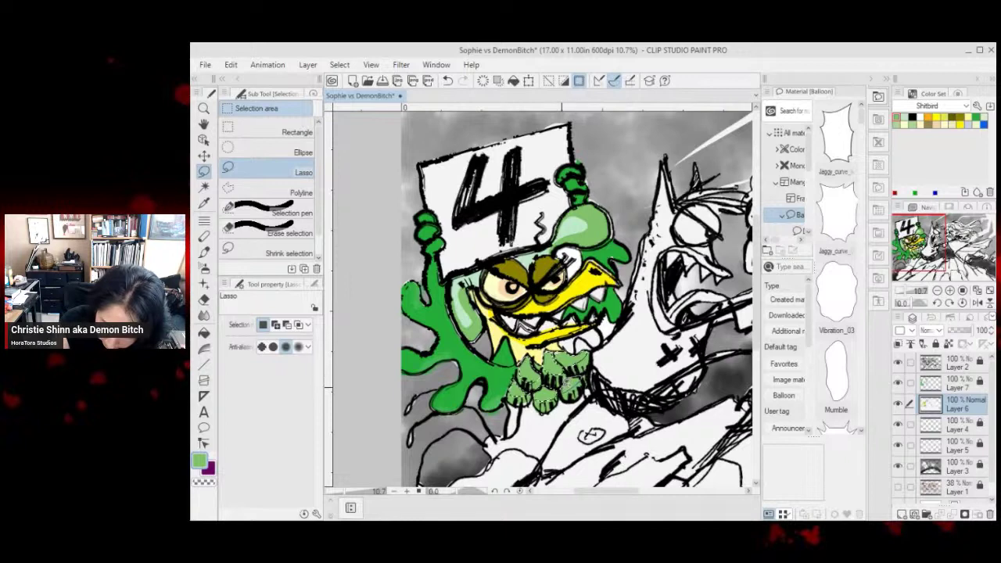
left_click(904, 118)
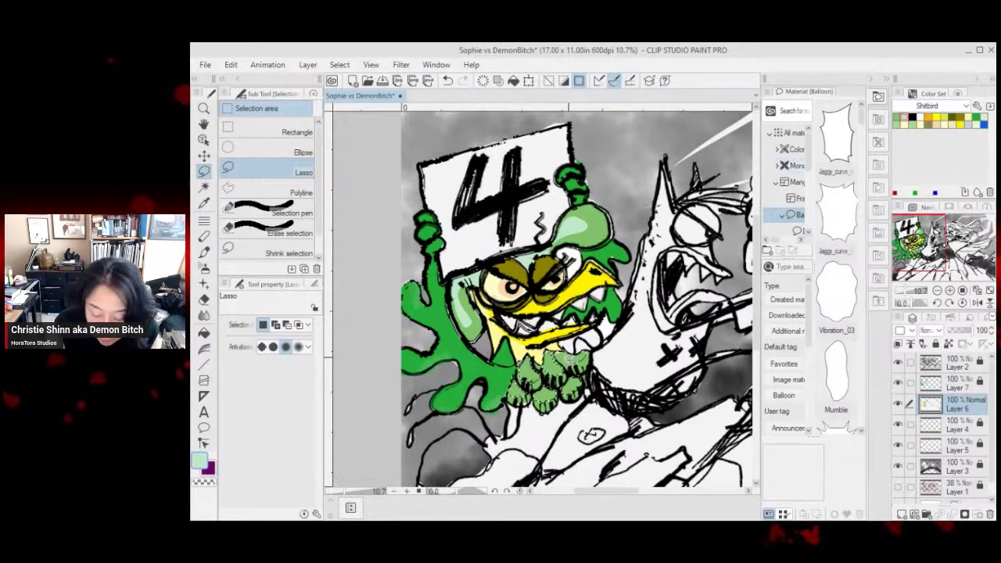
left_click(204, 315)
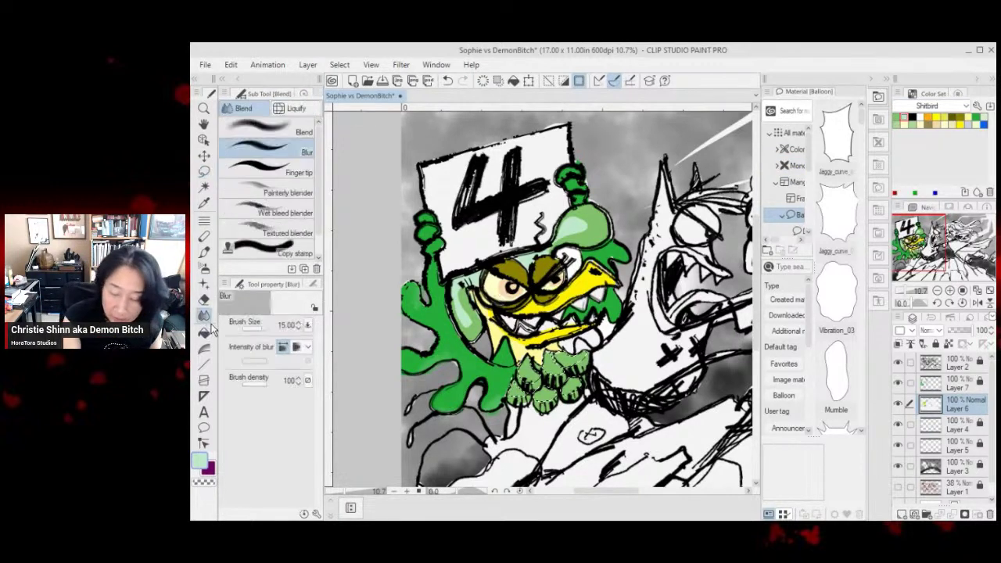
left_click(204, 331)
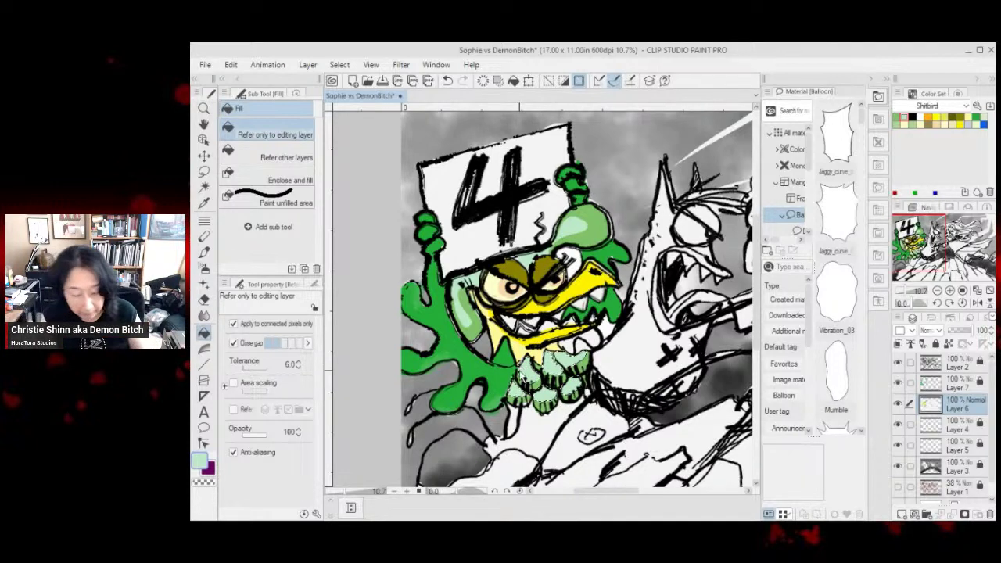
Step: Lasso the white shape beneath the creature's beak, fill it bright green, and clear the selection
left_click(205, 171)
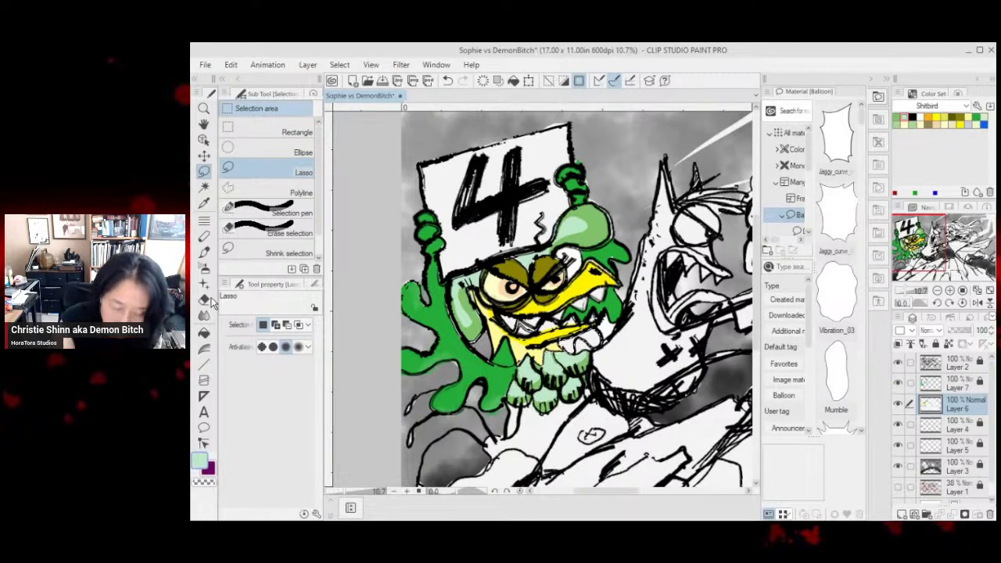
left_click(204, 333)
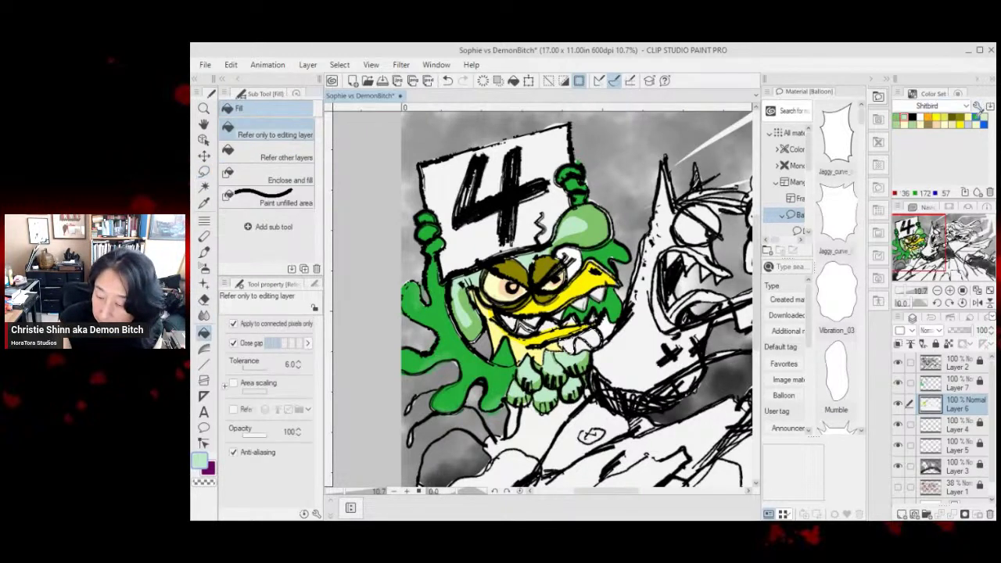
left_click(975, 117)
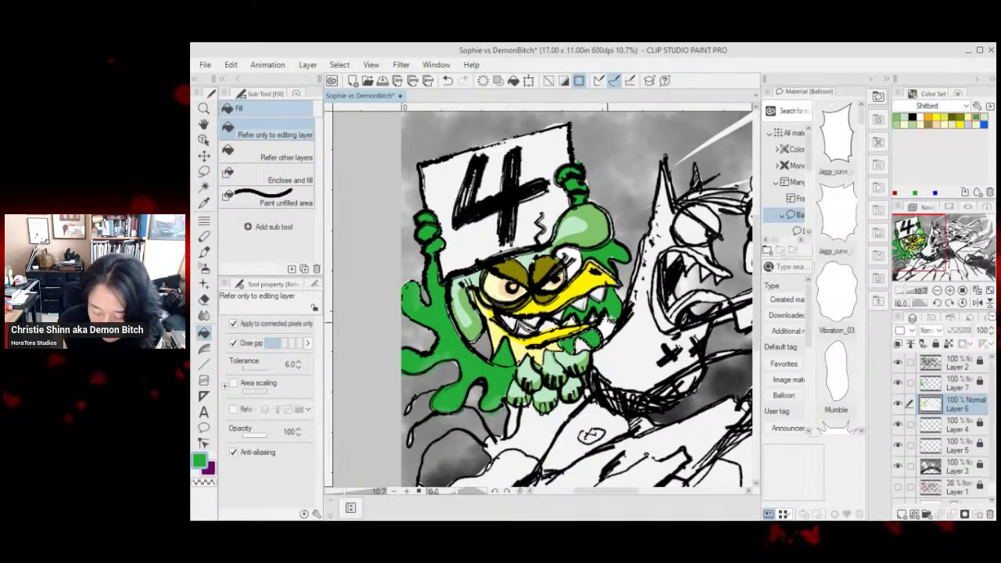
left_click(944, 116)
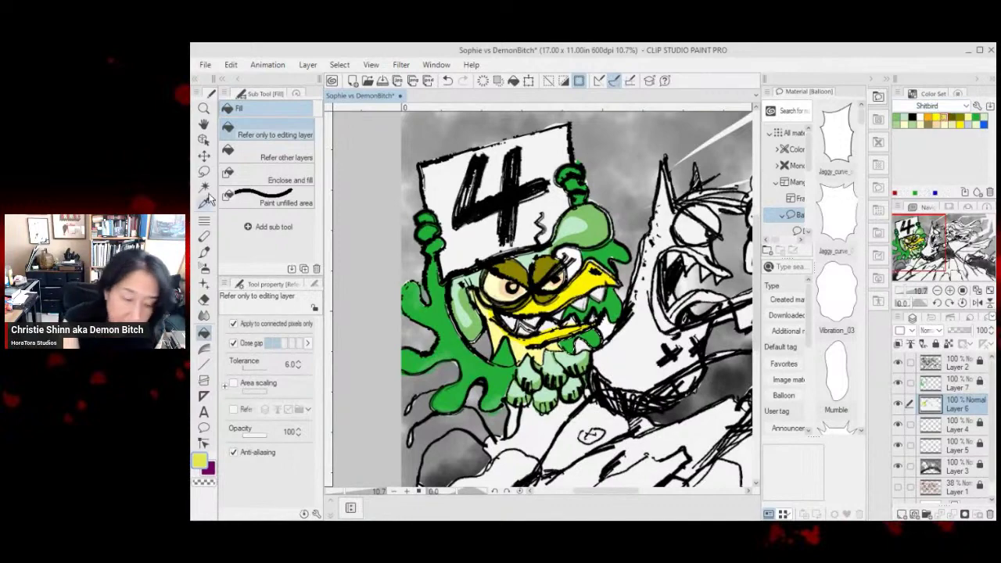
left_click(205, 171)
scroll(669, 216, "up", 3)
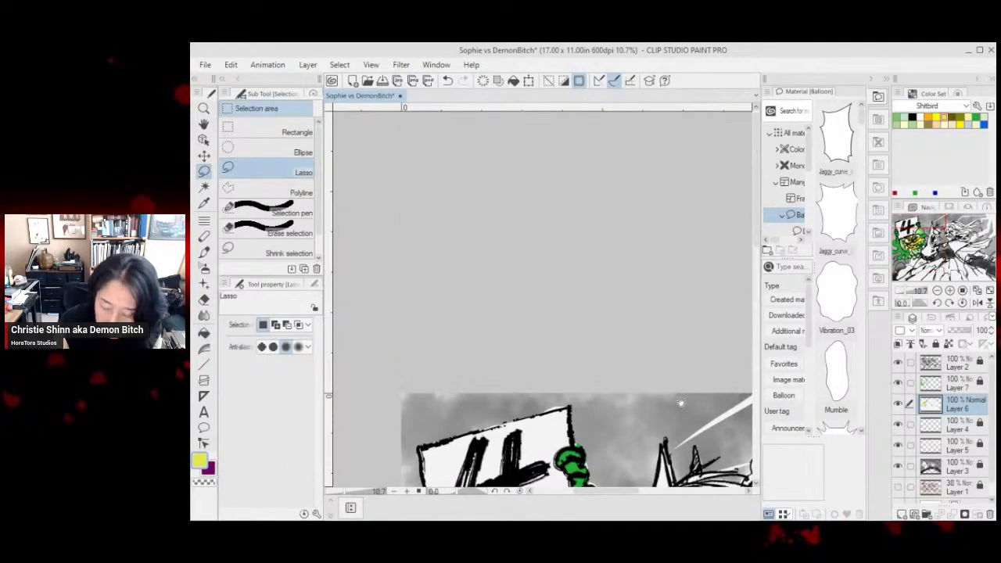
scroll(672, 352, "down", 5)
left_click_drag(715, 309, 717, 313)
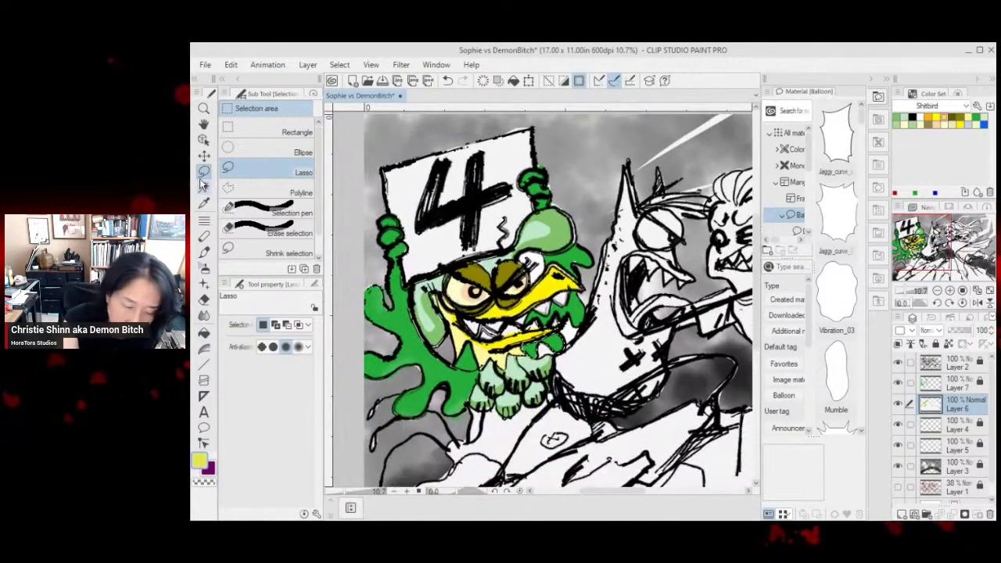
key("ctrl+d")
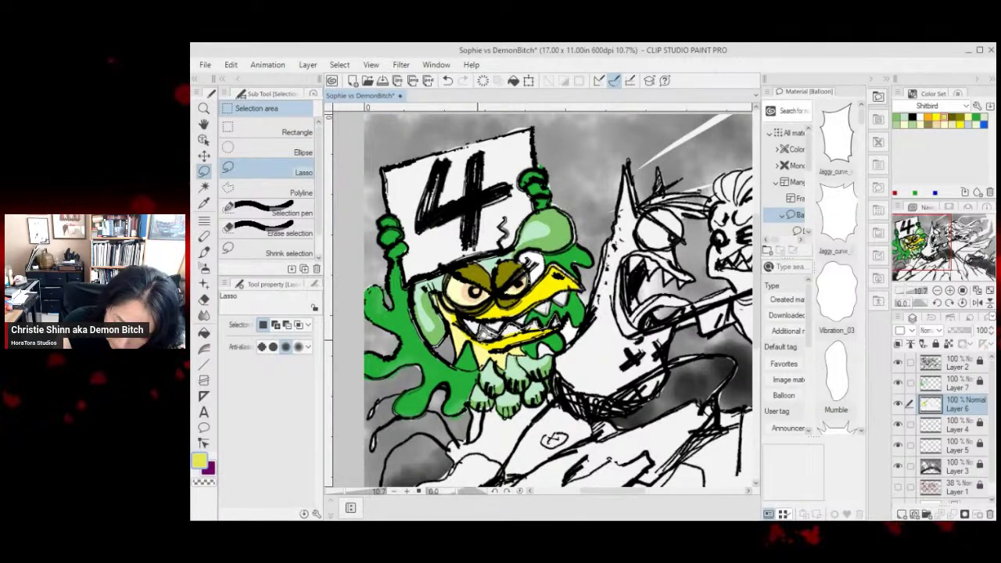
Step: Lasso the teeth in the creature's mouth, fill them olive, and save the illustration
left_click_drag(549, 323, 543, 326)
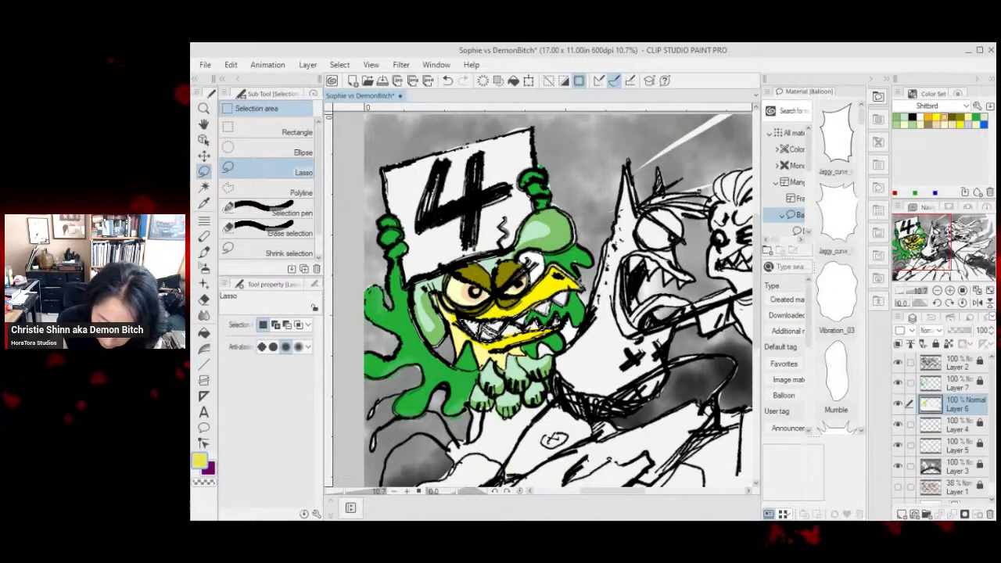
left_click(203, 332)
left_click(961, 118)
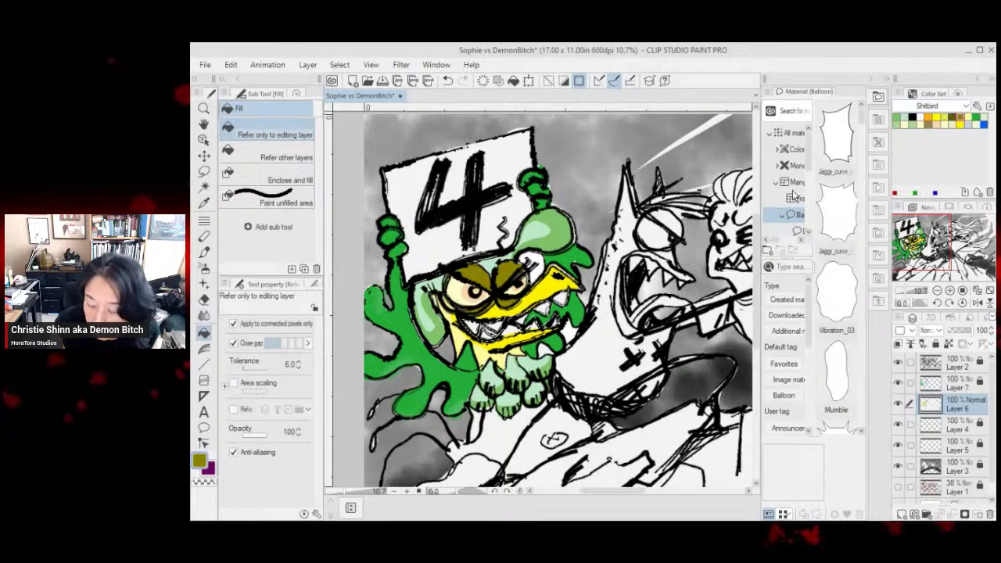
left_click(488, 317)
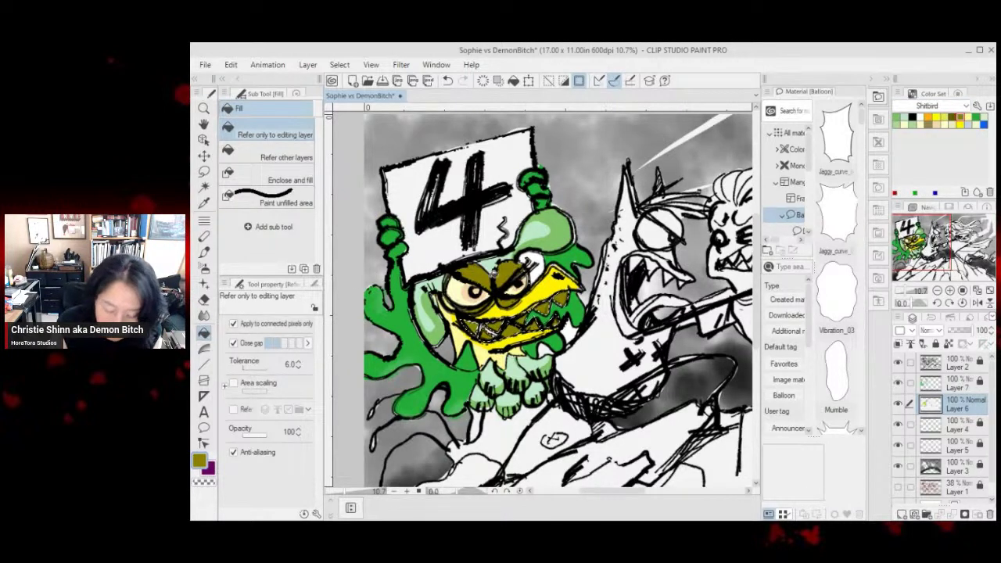
key("m")
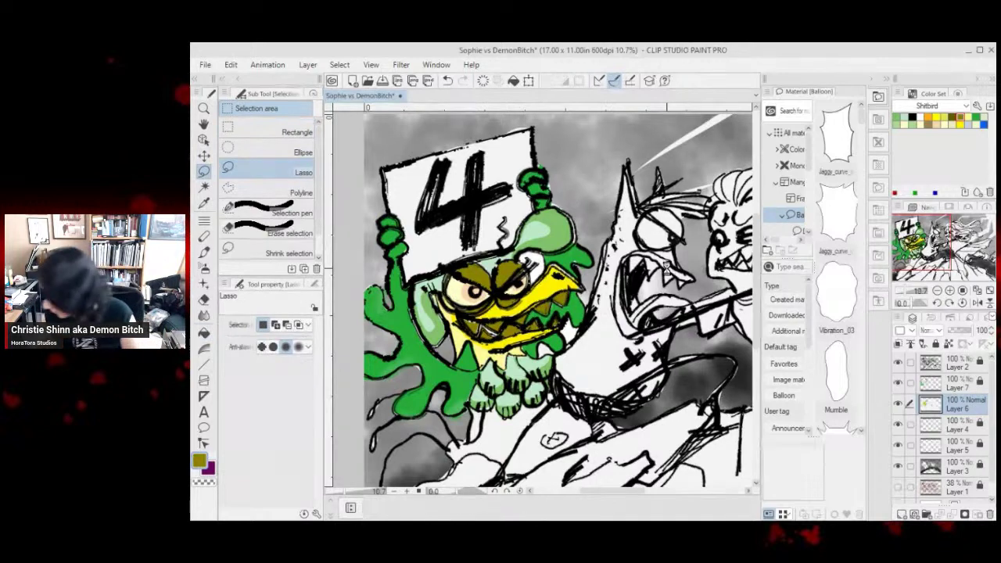
key("ctrl+s")
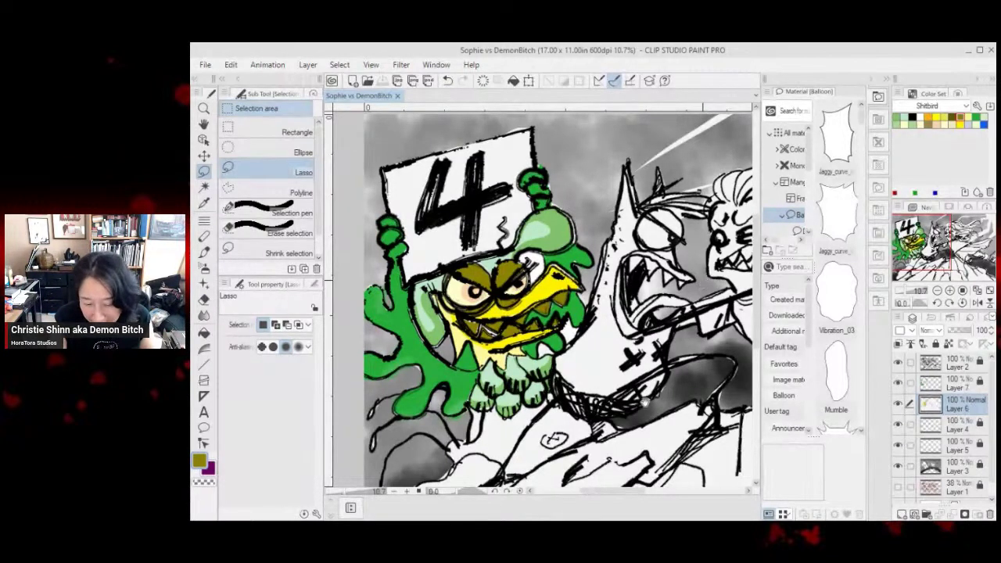
Step: Lasso the creature's torso below the neck feathers, fill it olive, and save the illustration
left_click_drag(656, 414, 615, 370)
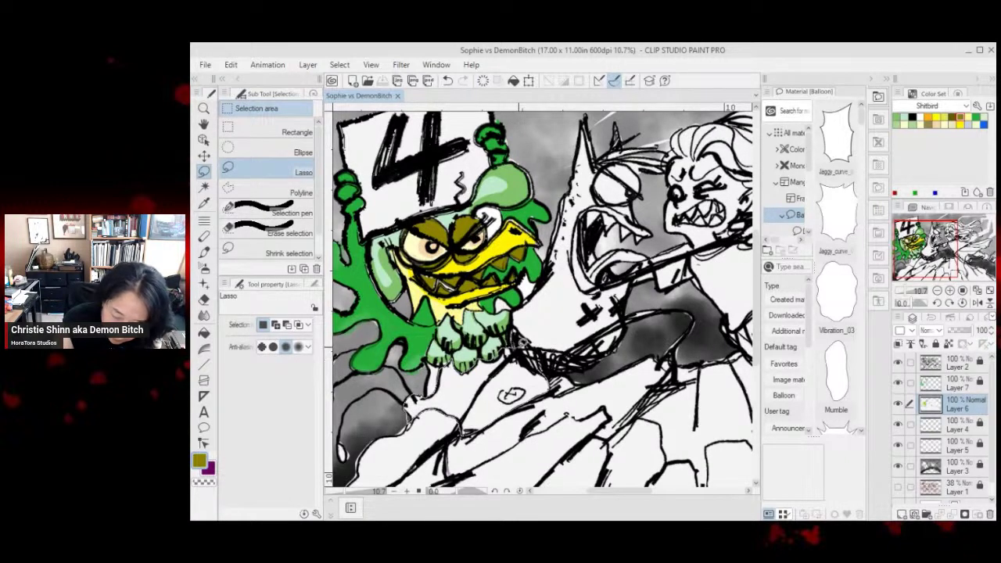
mouse_move(522, 342)
left_mouse_down()
mouse_move(518, 369)
mouse_move(523, 361)
left_mouse_up()
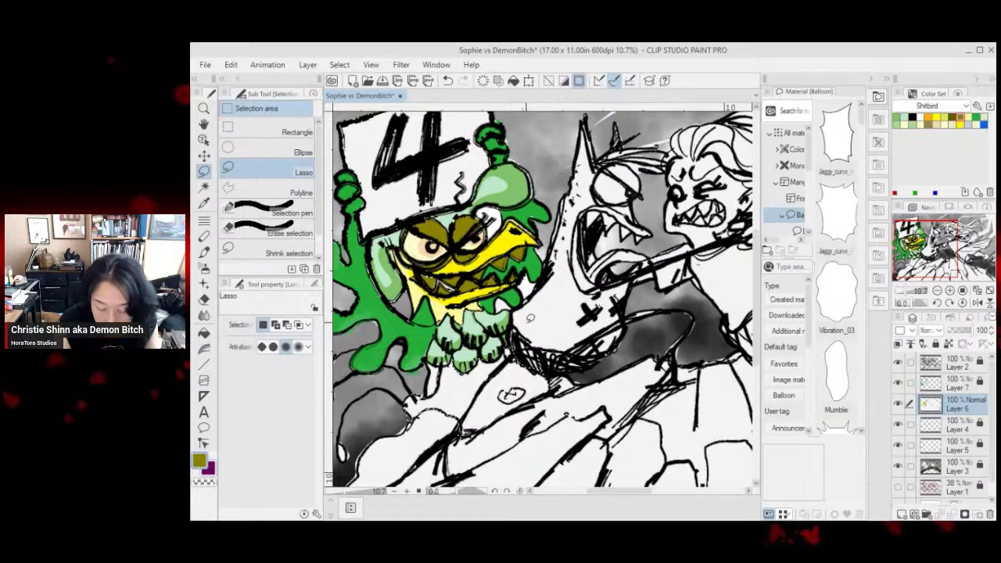
left_click(204, 332)
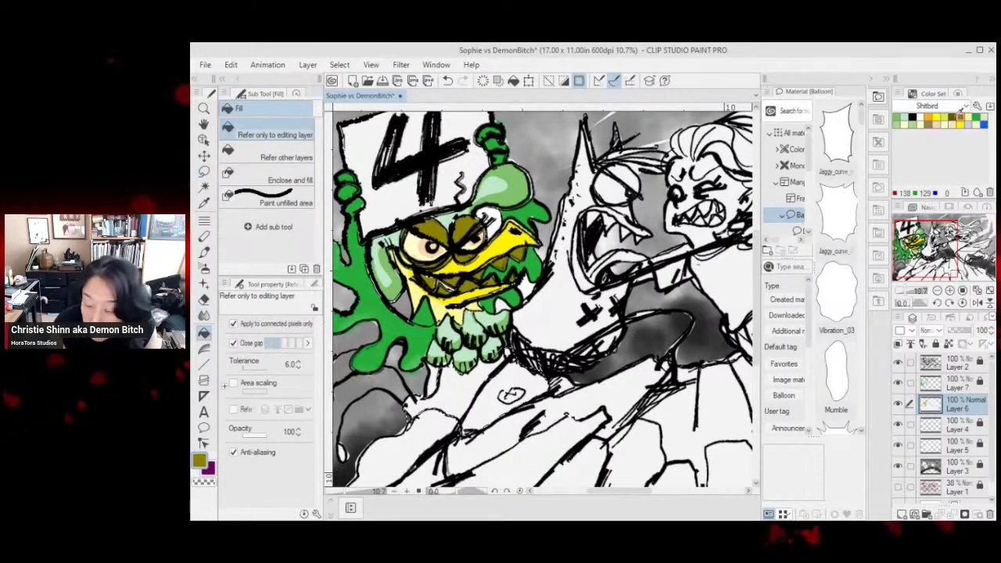
left_click(961, 118)
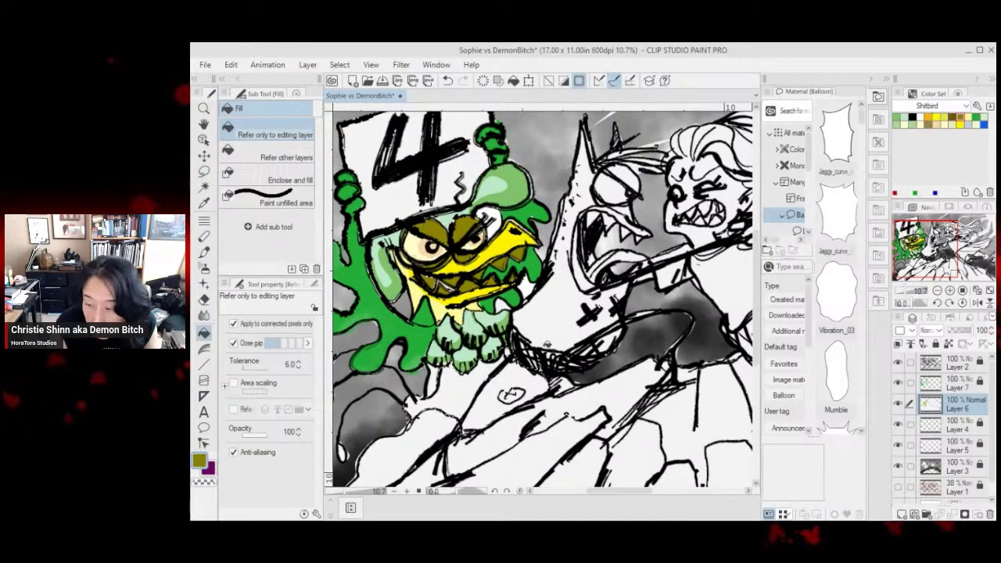
left_click(510, 383)
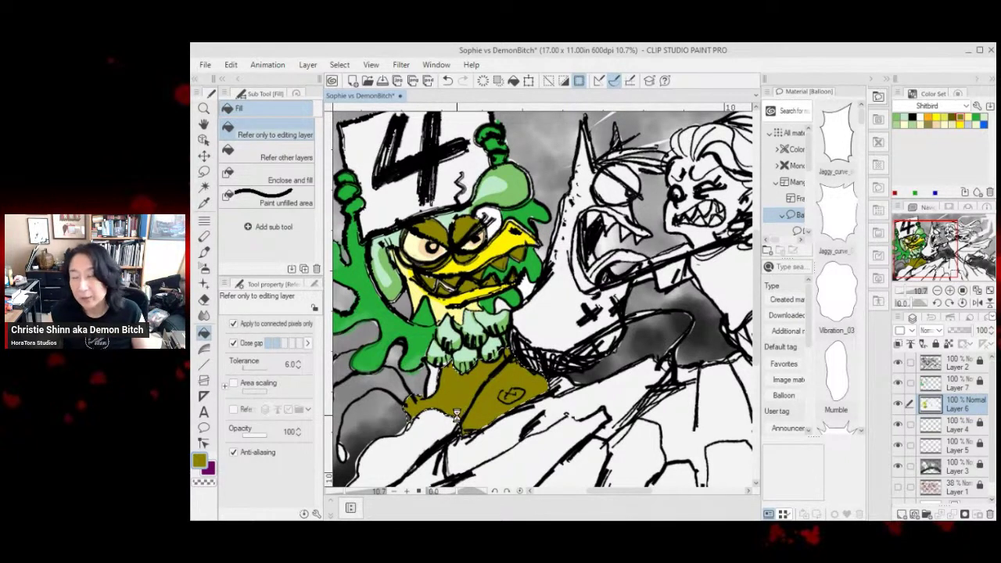
key("ctrl+s")
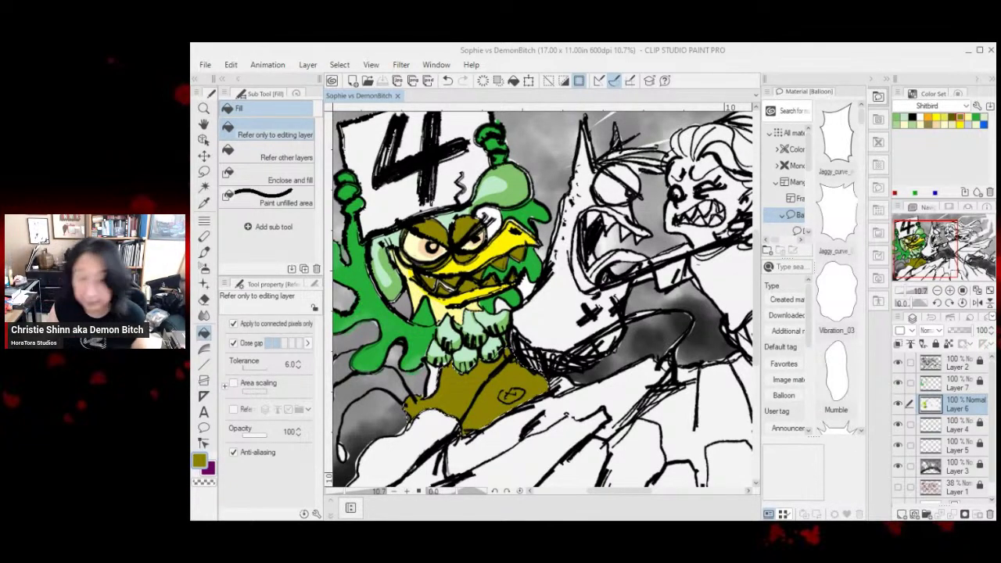
Step: Lasso the rounded white shape below the creature's torso and the small sliver beside the torso's far edge
left_click(203, 108)
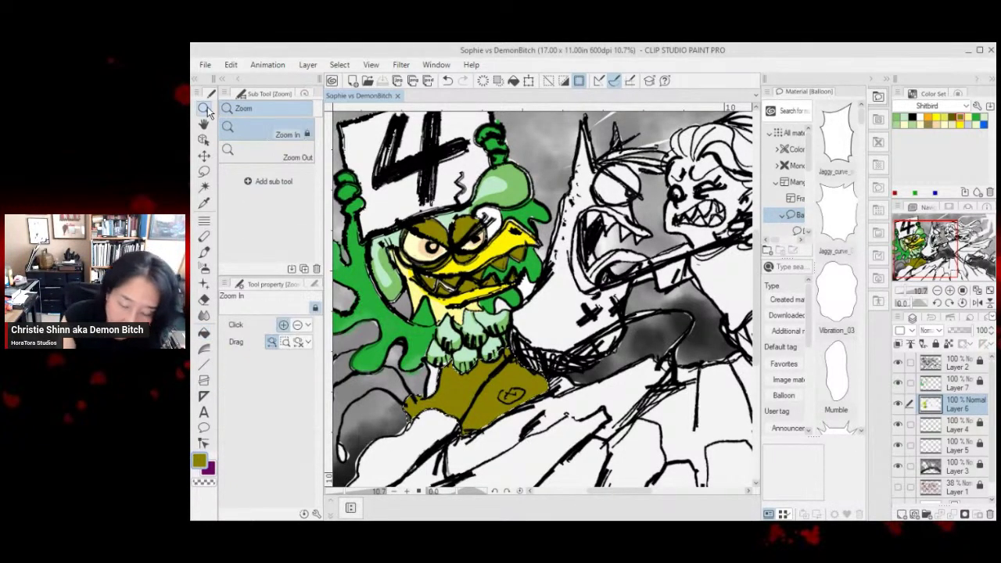
left_click_drag(555, 354, 545, 370)
key("ctrl+minus")
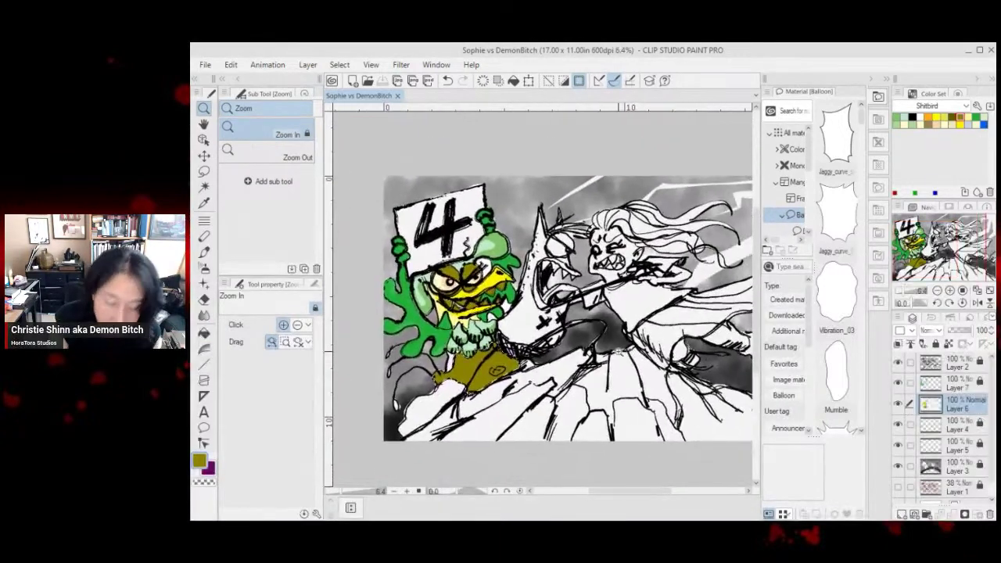
left_click_drag(510, 341, 581, 297)
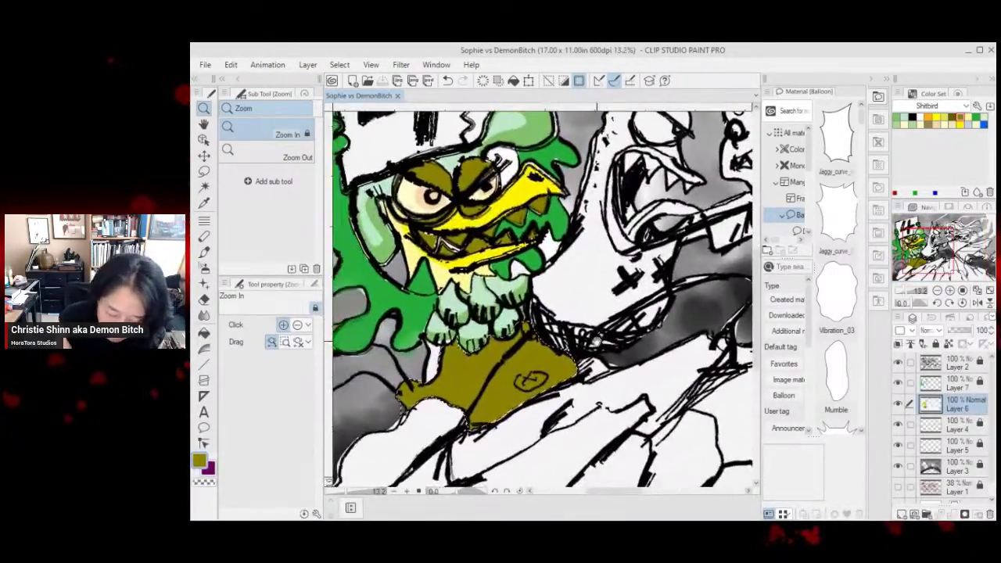
key("m")
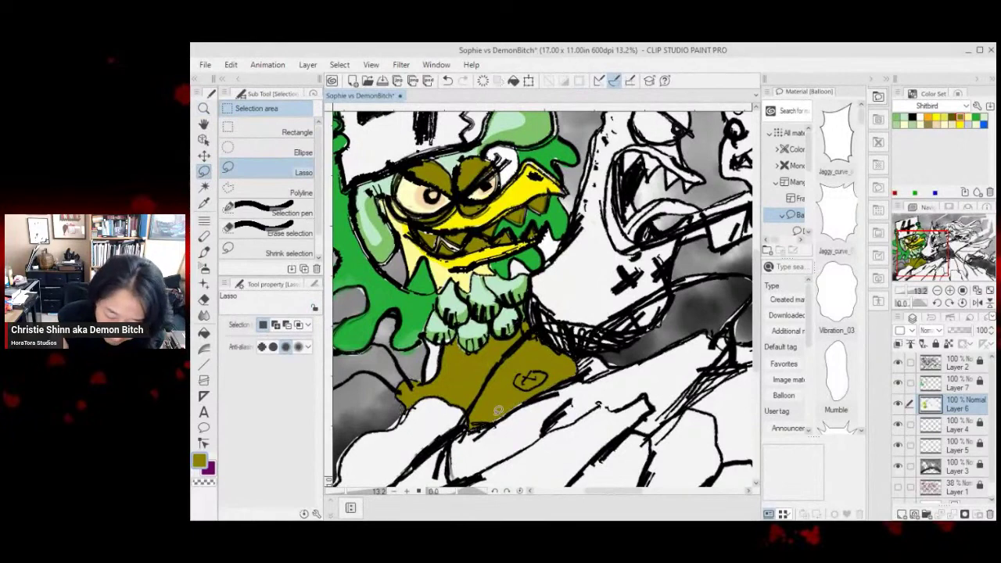
left_click_drag(538, 378, 551, 367)
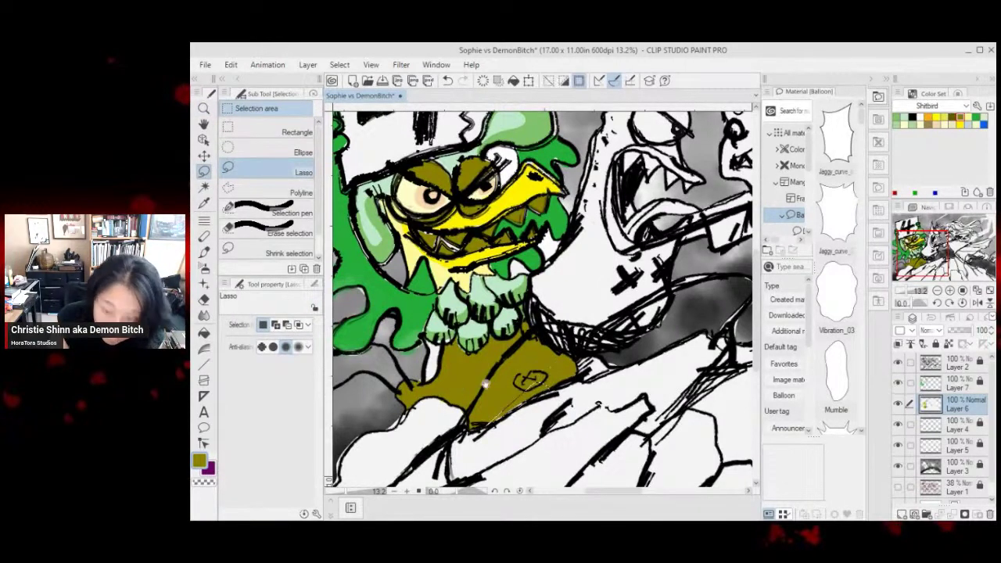
left_click_drag(485, 384, 574, 353)
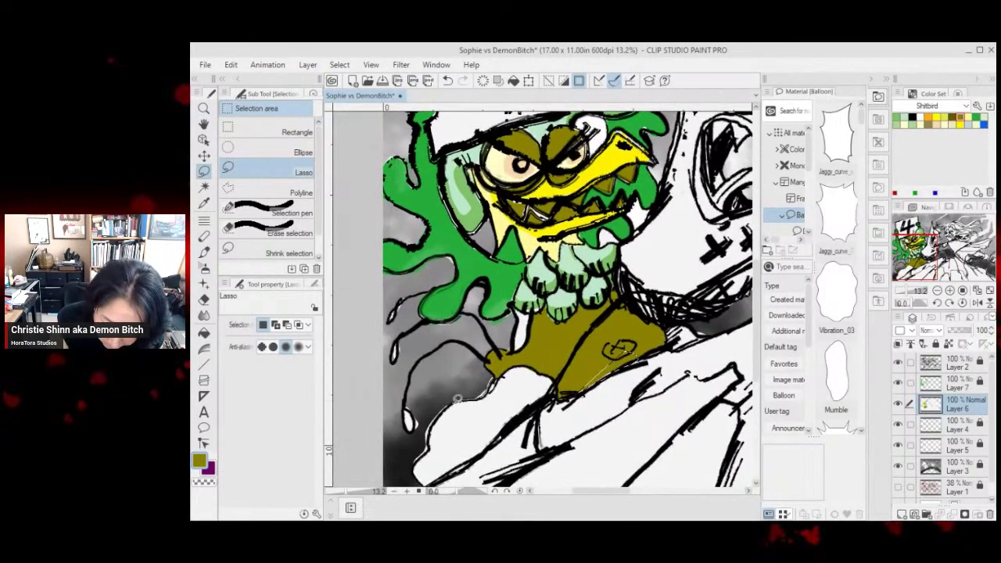
mouse_move(414, 464)
left_mouse_down()
mouse_move(443, 474)
mouse_move(529, 415)
left_mouse_up()
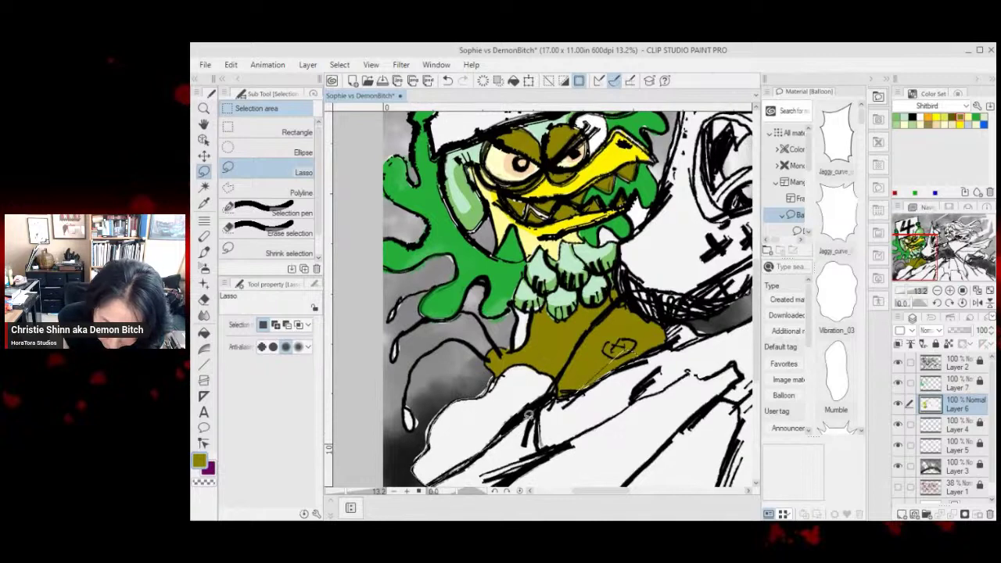
mouse_move(587, 333)
left_mouse_down()
mouse_move(578, 373)
mouse_move(502, 374)
left_mouse_up()
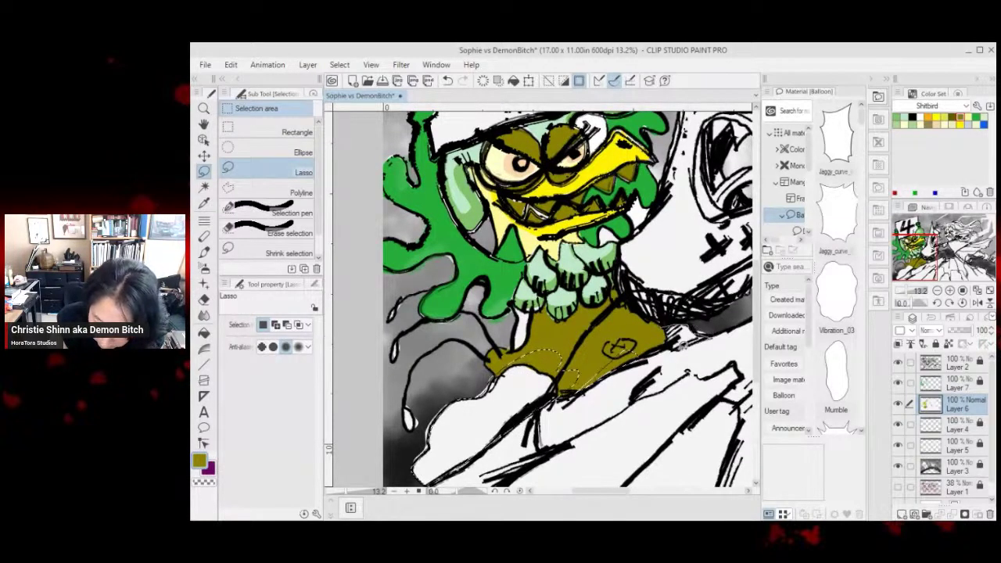
left_click_drag(680, 349, 655, 327)
Step: Try filling the lassoed shapes below and beside the torso with dark olive on Layer 6 and clear the selection
left_click(204, 333)
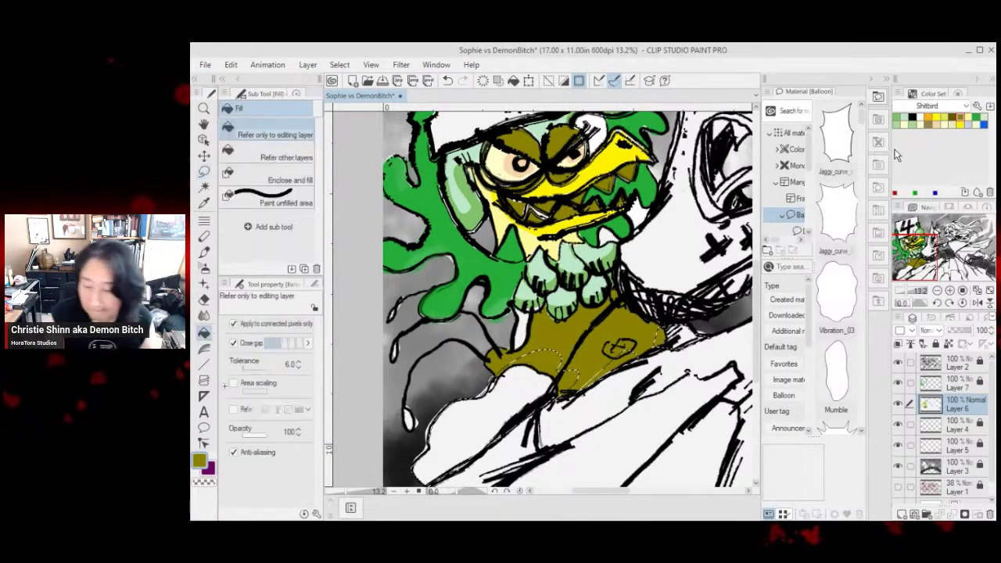
left_click(954, 116)
left_click(524, 374)
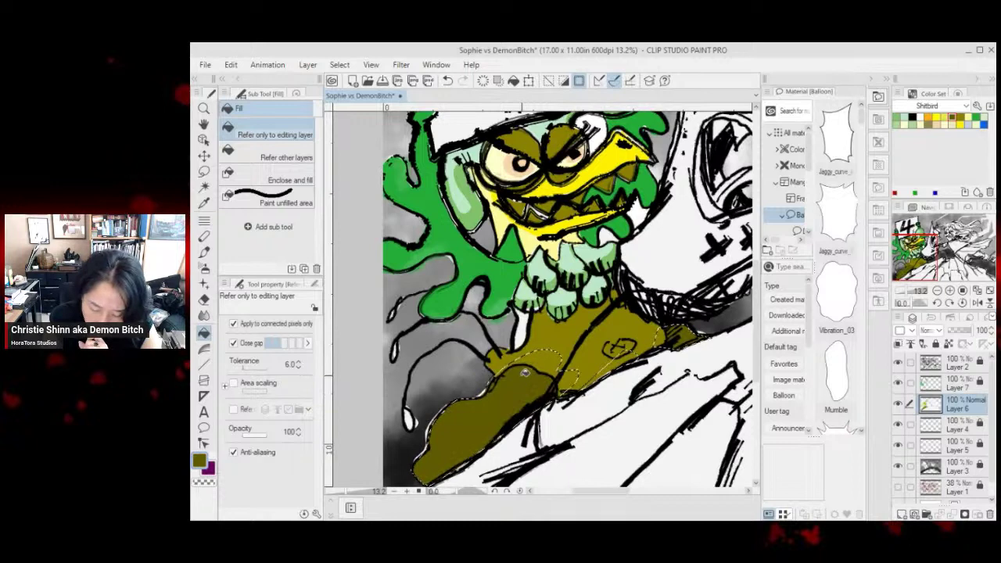
left_click(204, 172)
key("ctrl+d")
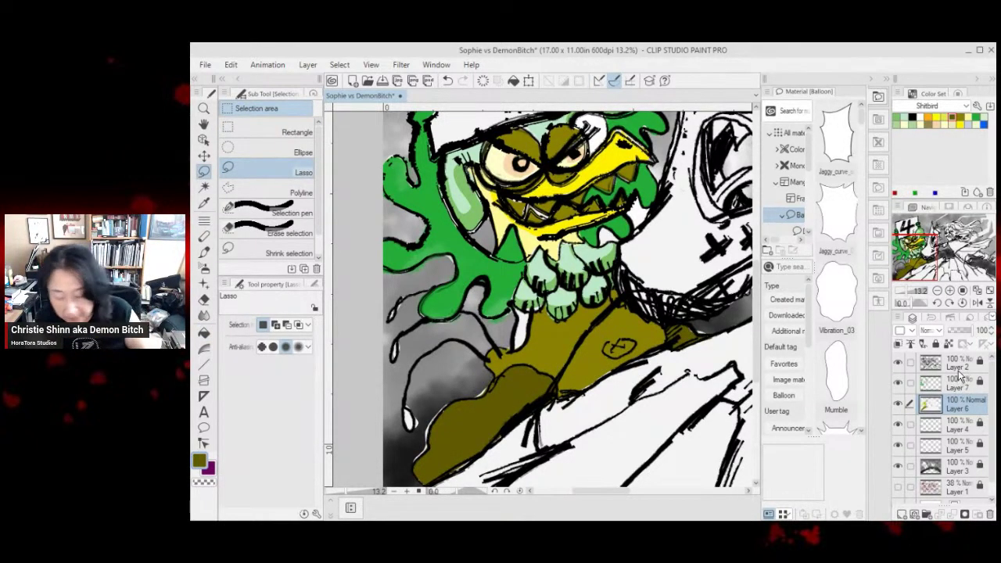
Step: Undo the dark olive fill, its lasso selections and the olive torso fill on Layer 6
key("ctrl+z")
key("ctrl+z")
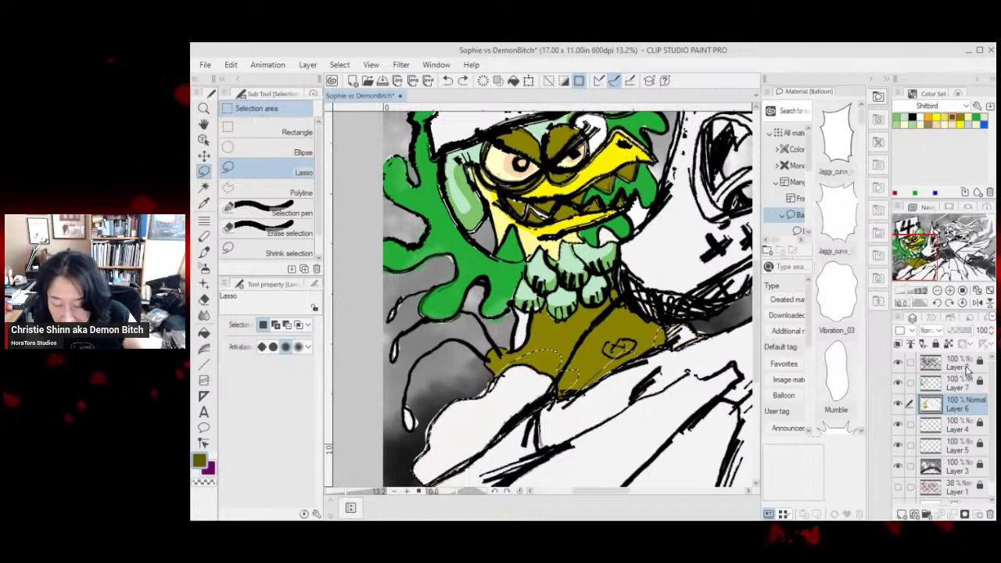
key("ctrl+y")
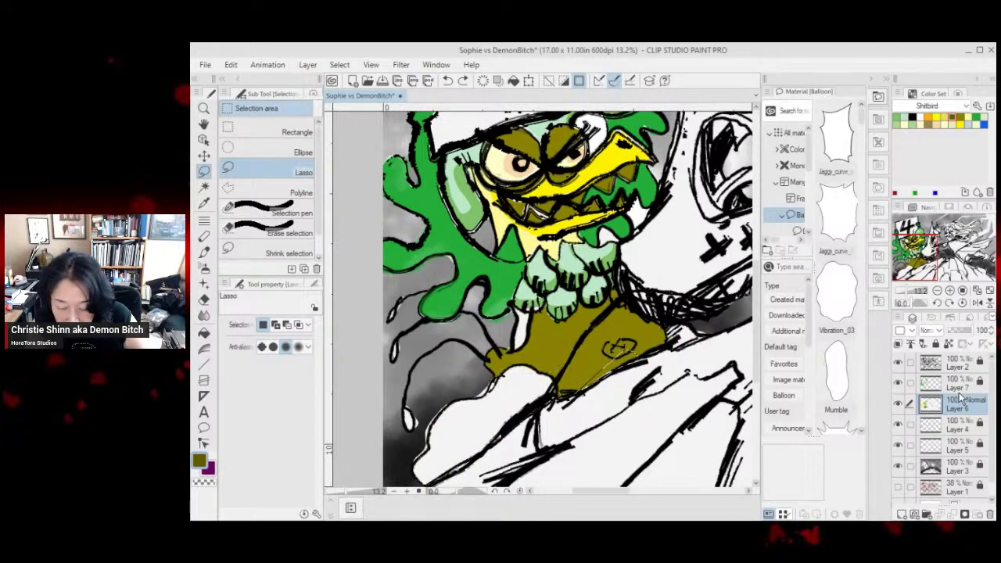
key("ctrl+z")
Step: Unlock Layer 7 and lock Layer 6
left_click(964, 385)
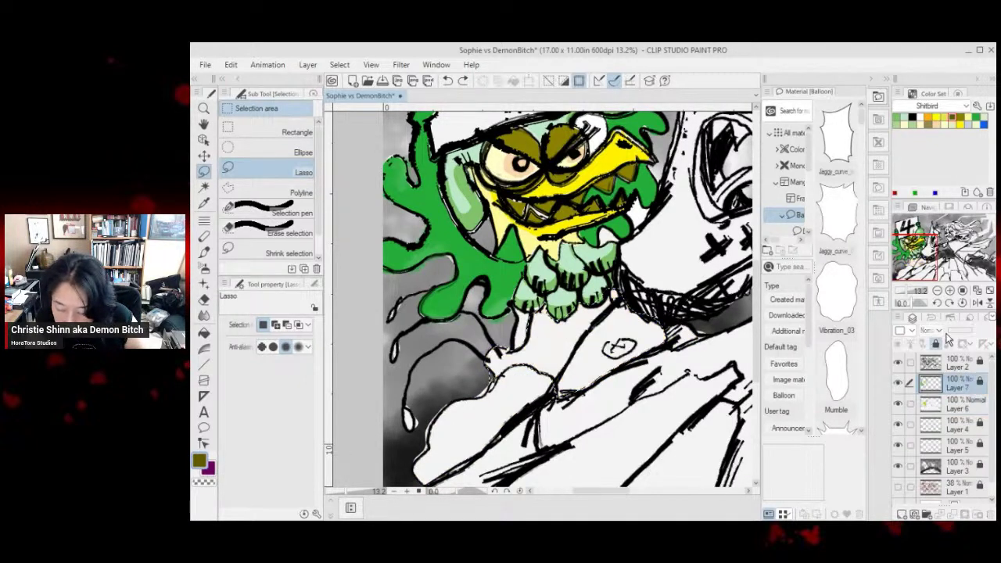
left_click(937, 343)
left_click(963, 408)
left_click(938, 344)
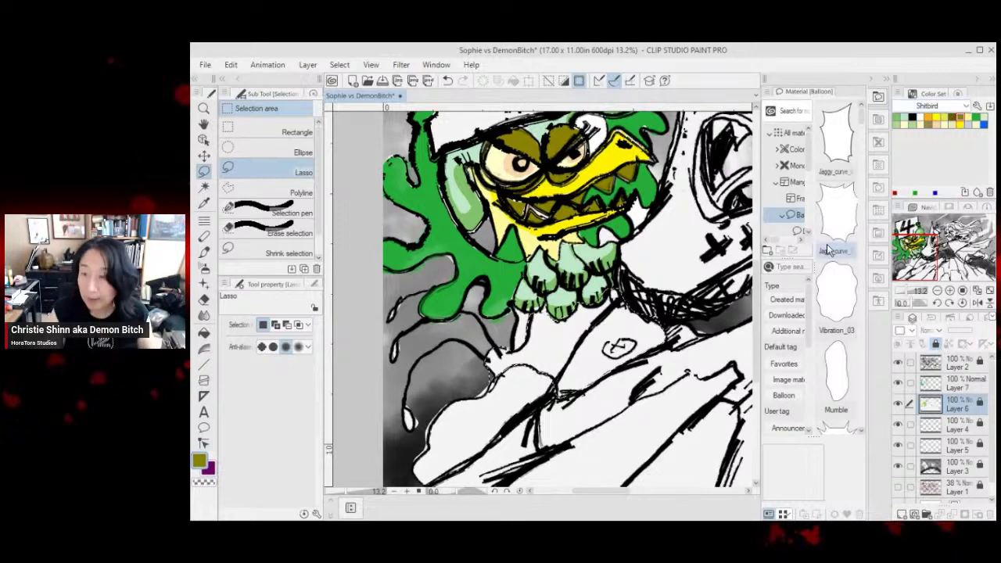
Step: Fill the creature's torso below the neck feathers with olive on Layer 7 and clear the selection
left_click(206, 334)
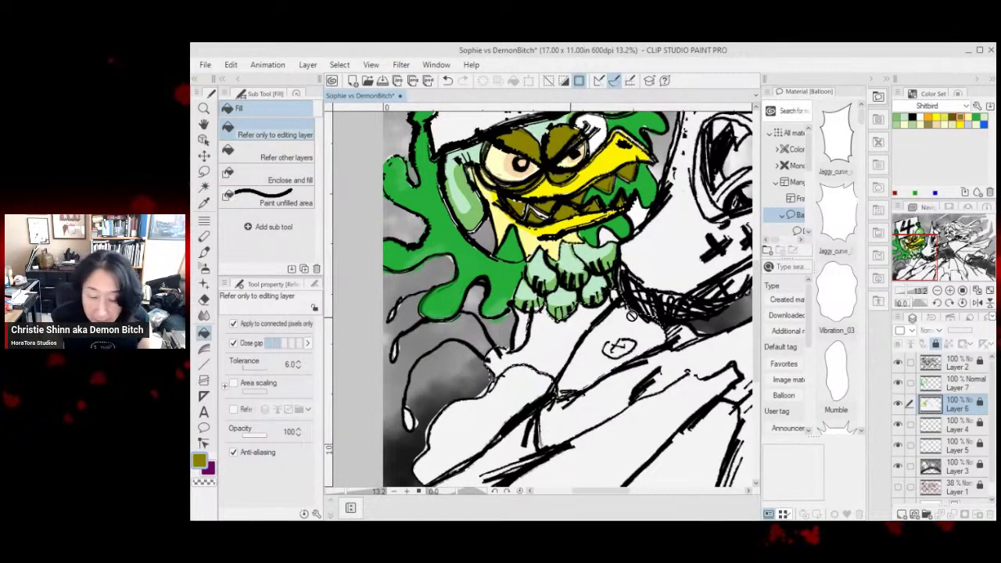
left_click(204, 170)
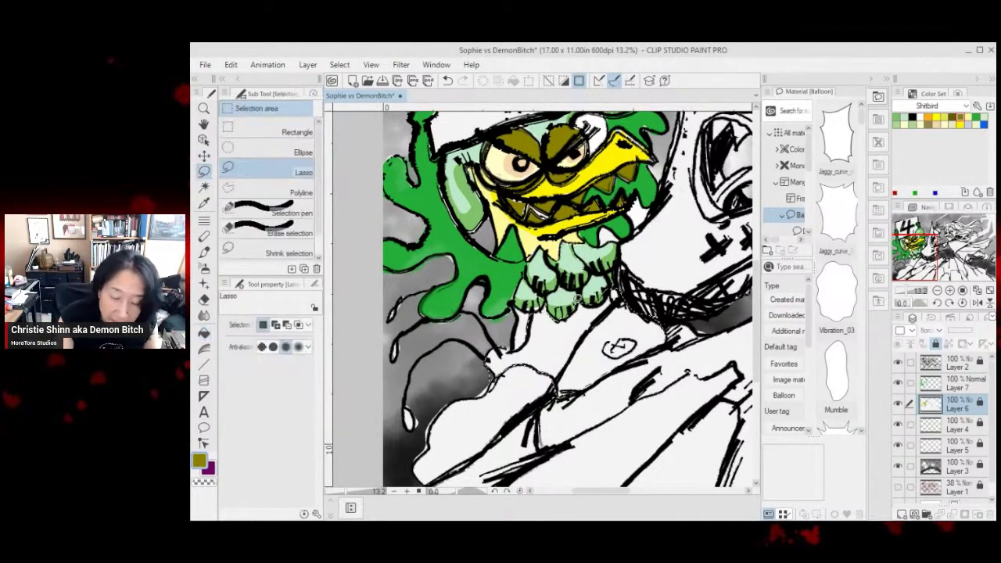
left_click(206, 335)
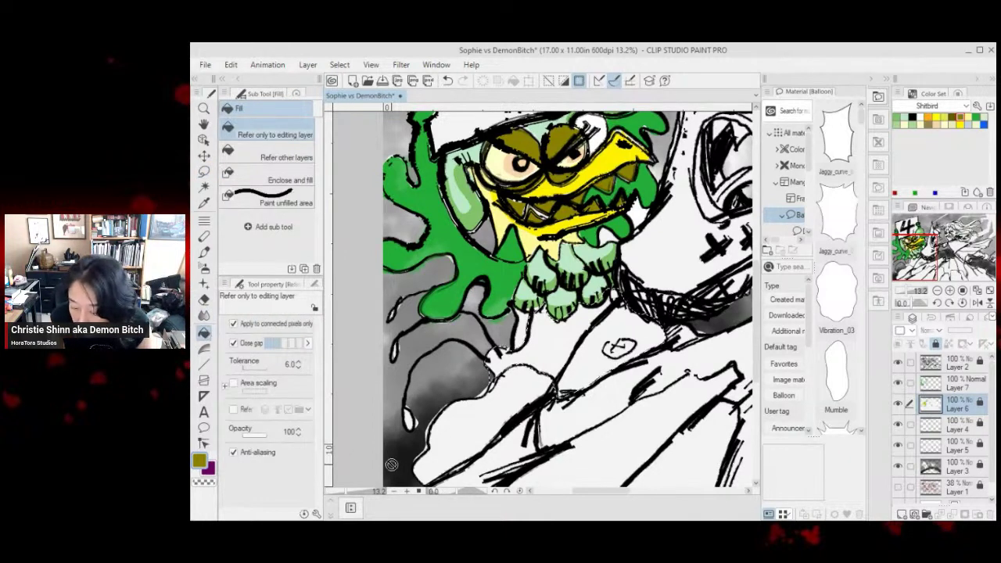
left_click(968, 387)
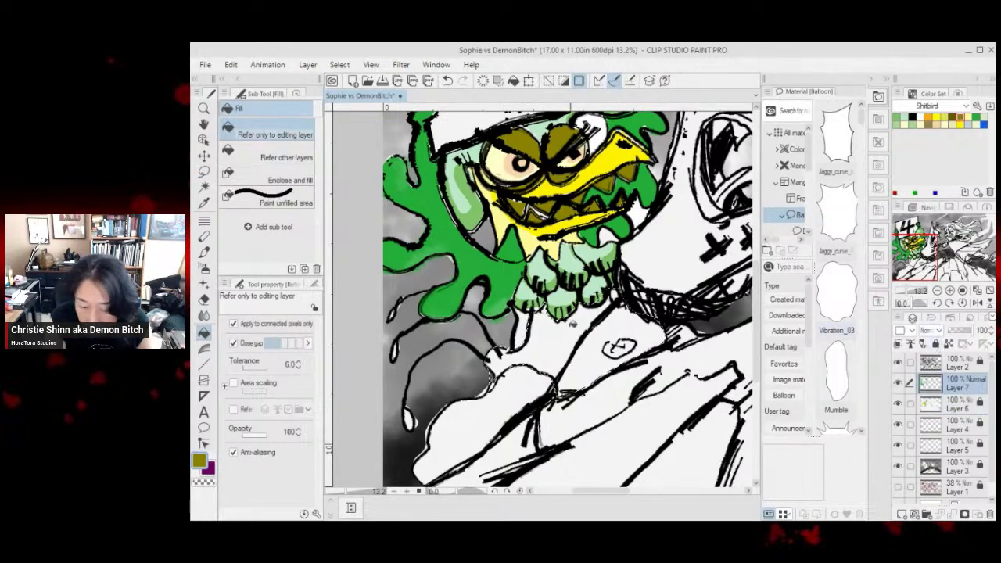
left_click(583, 352)
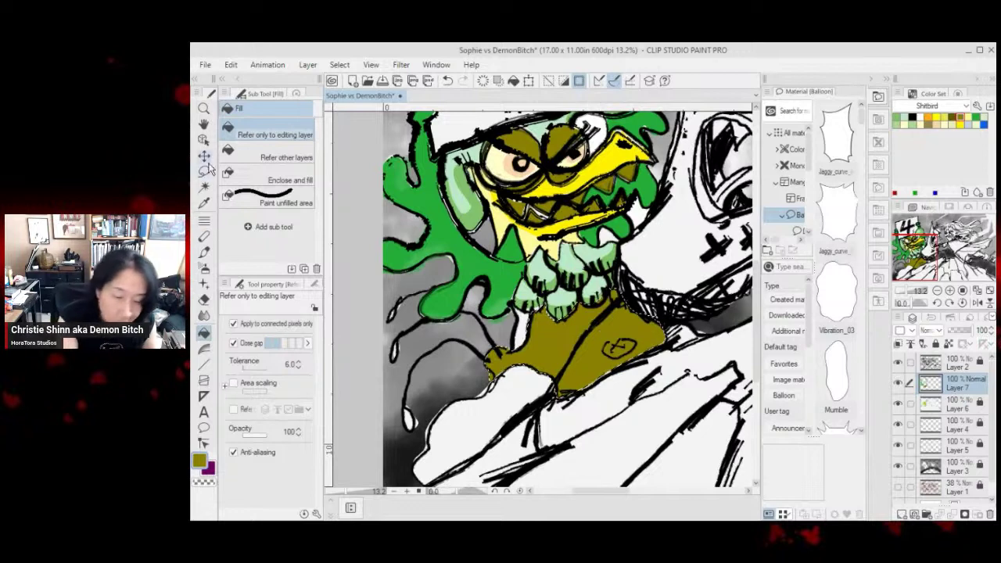
key("m")
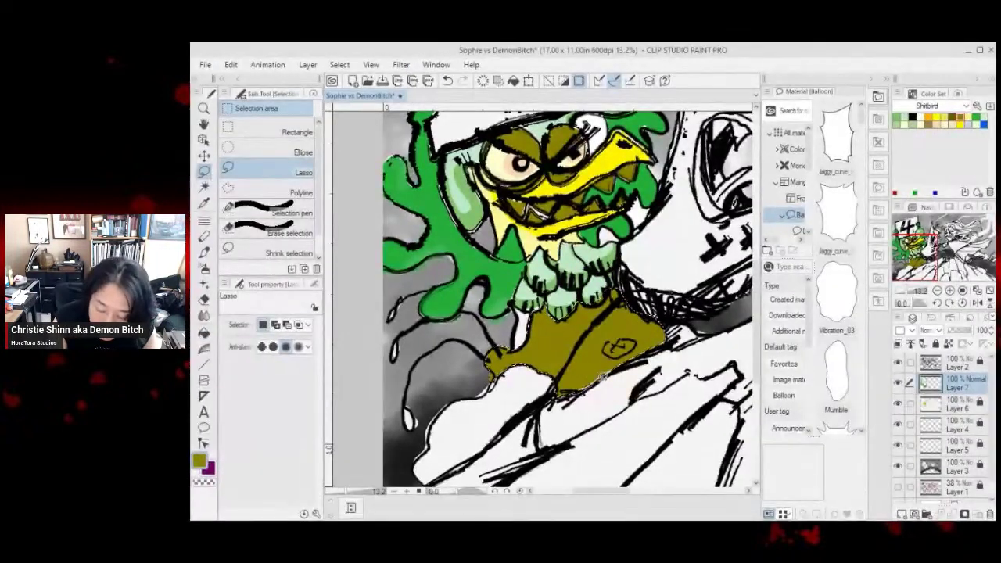
key("g")
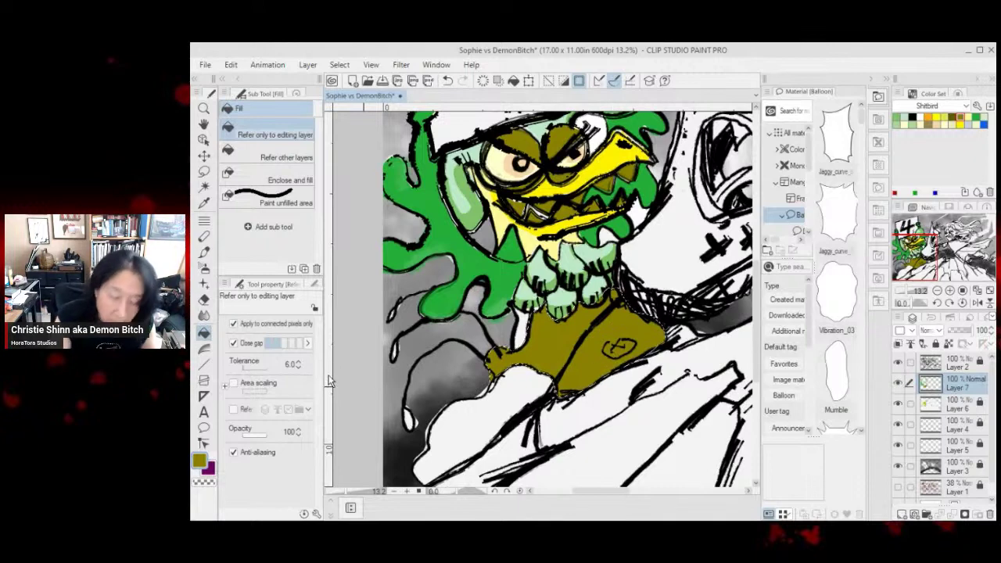
key("m")
key("ctrl+d")
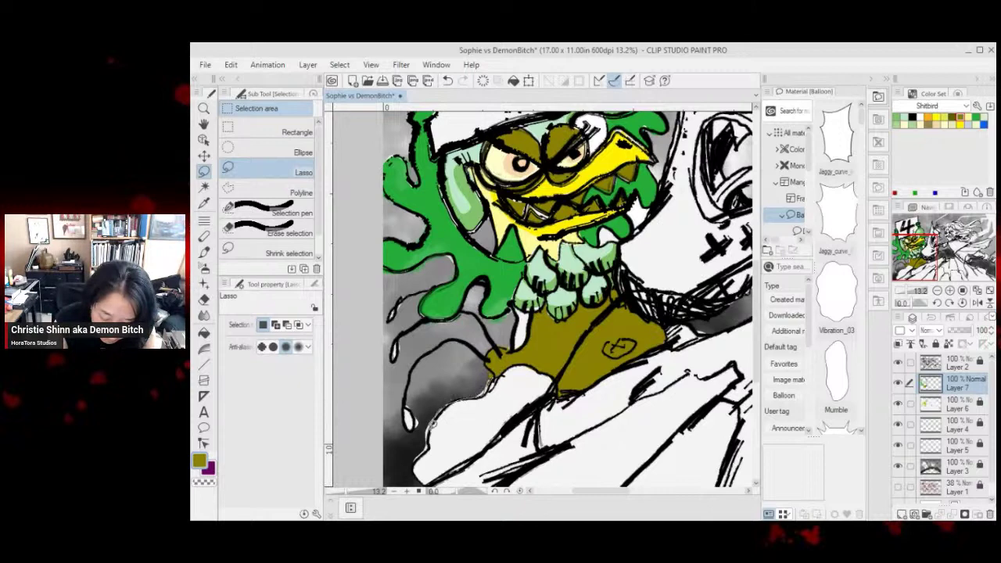
Step: Lasso the rounded shape below the torso and the sliver beside it, and fill both dark olive on Layer 7
left_click_drag(426, 478, 469, 450)
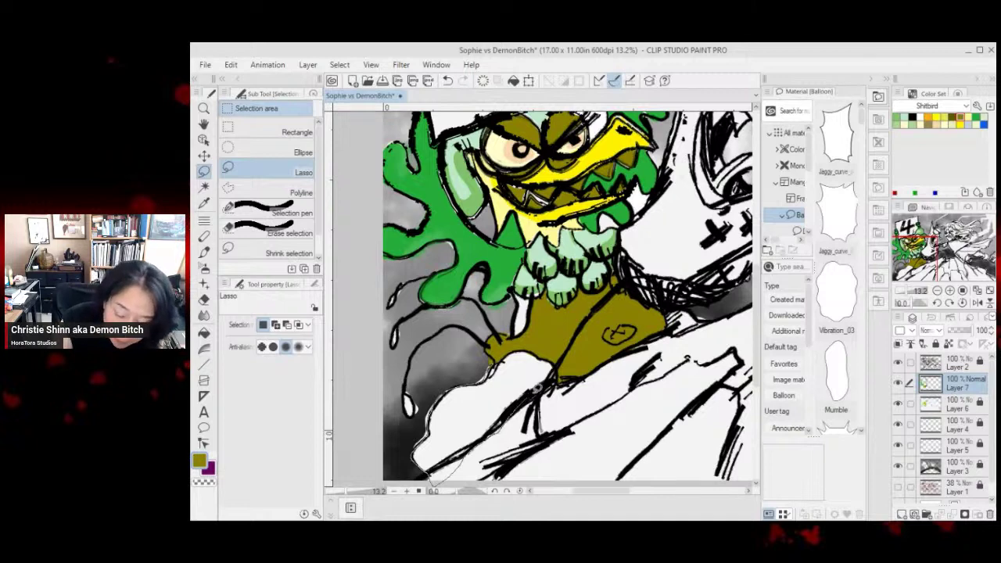
left_click_drag(503, 354, 503, 339)
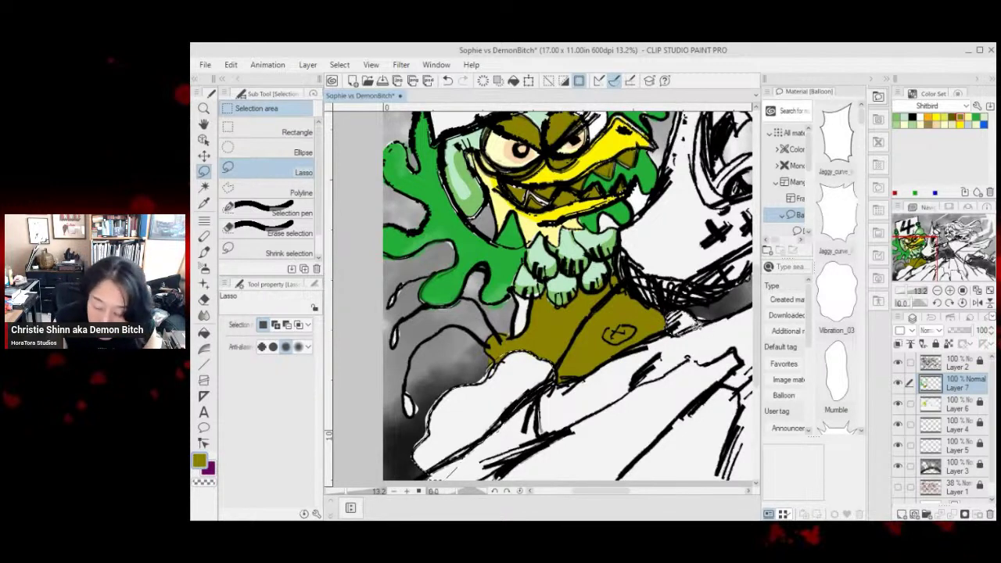
left_click(203, 335)
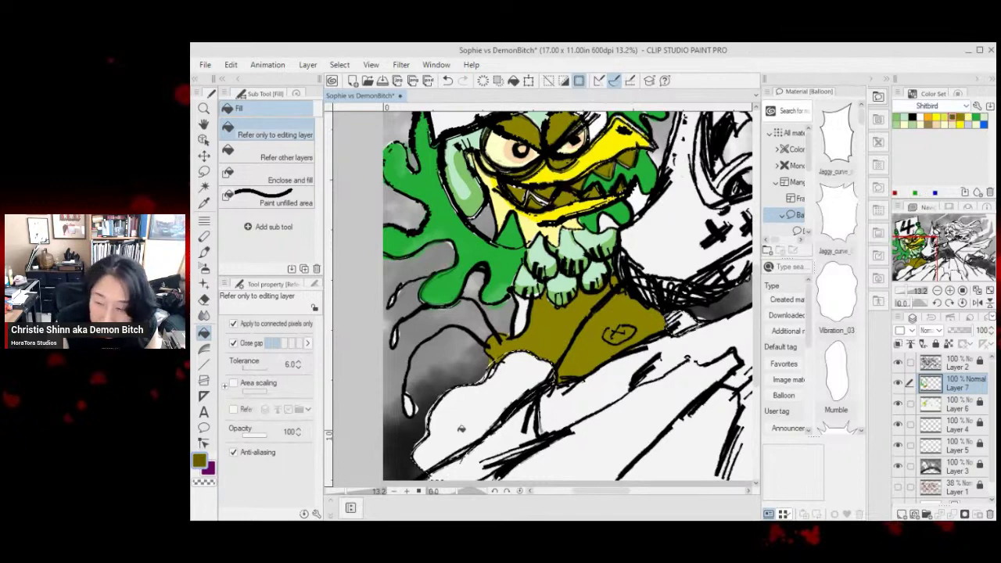
left_click(483, 412)
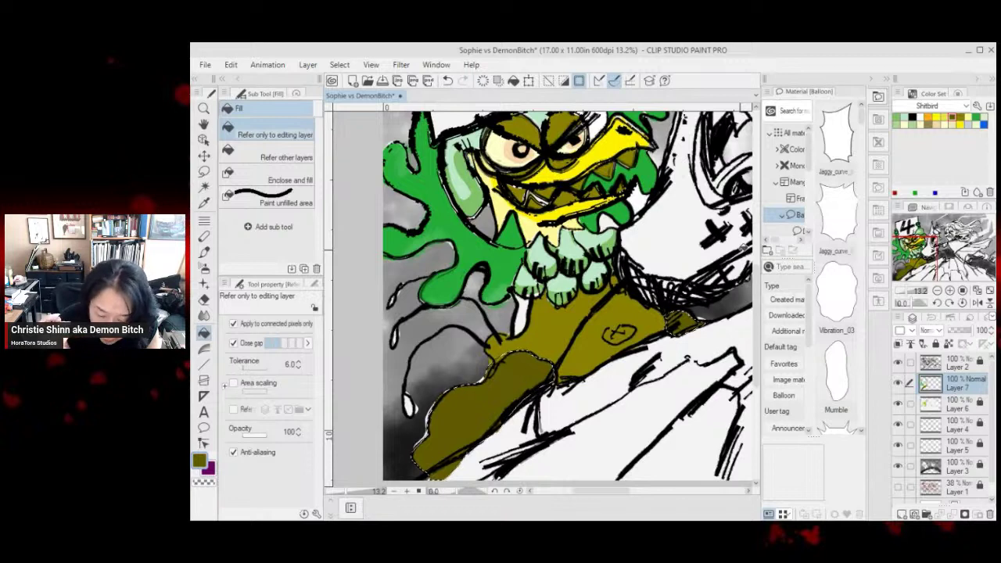
left_click(899, 404)
left_click(900, 404)
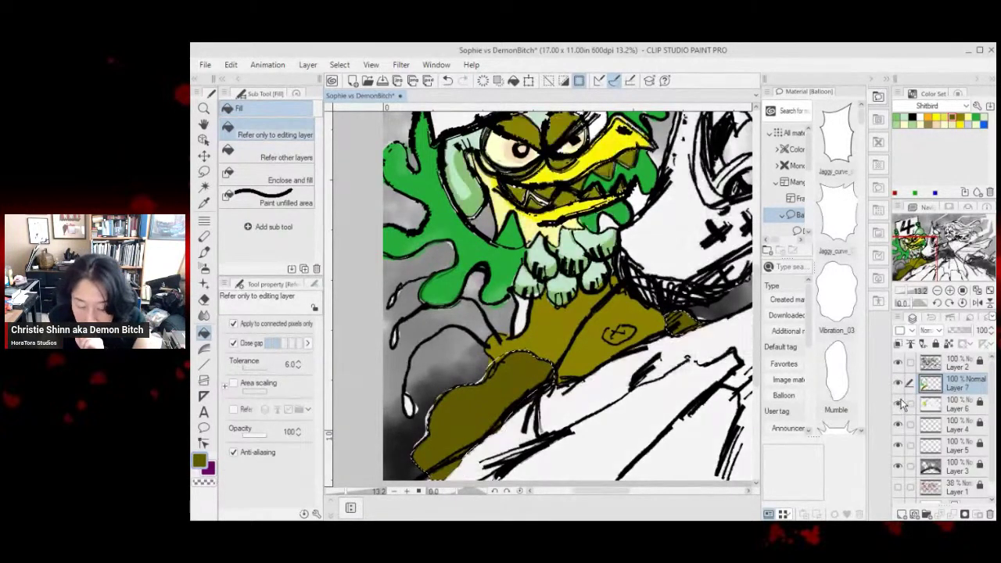
Step: Unlock Layer 6, fill the narrow white gap beneath the neck feathers with bright green, and clear the selection
left_click(972, 406)
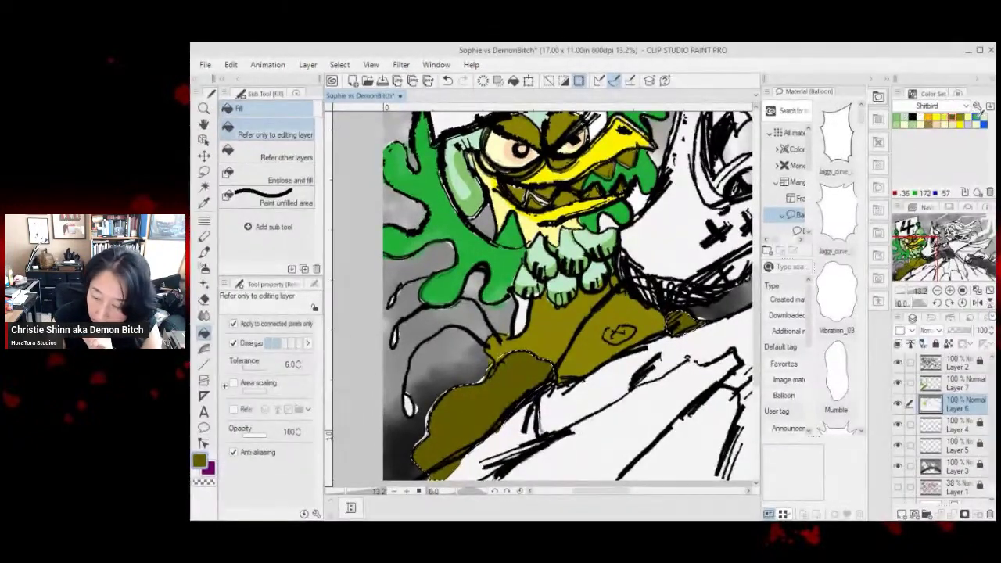
left_click(973, 119)
key("m")
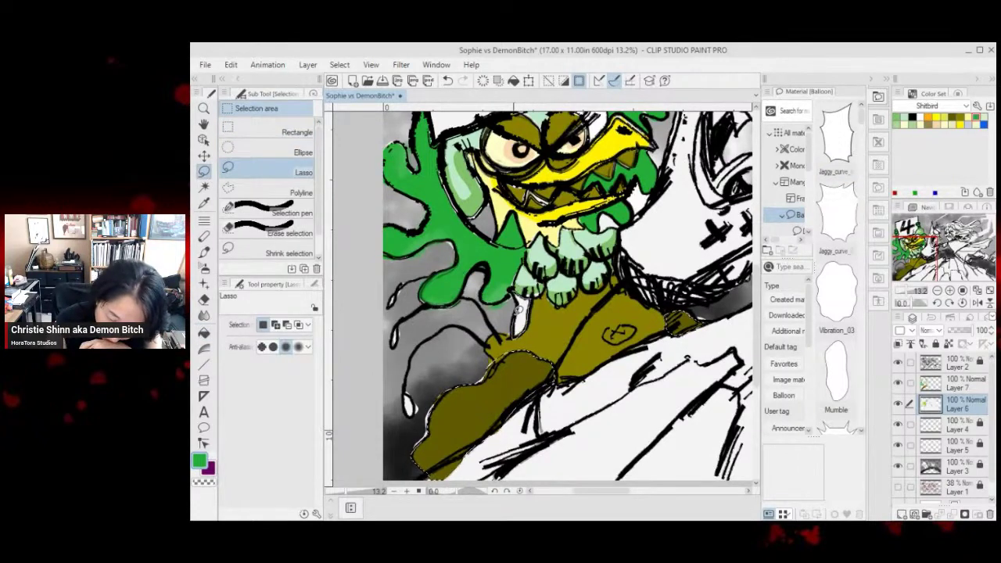
key("g")
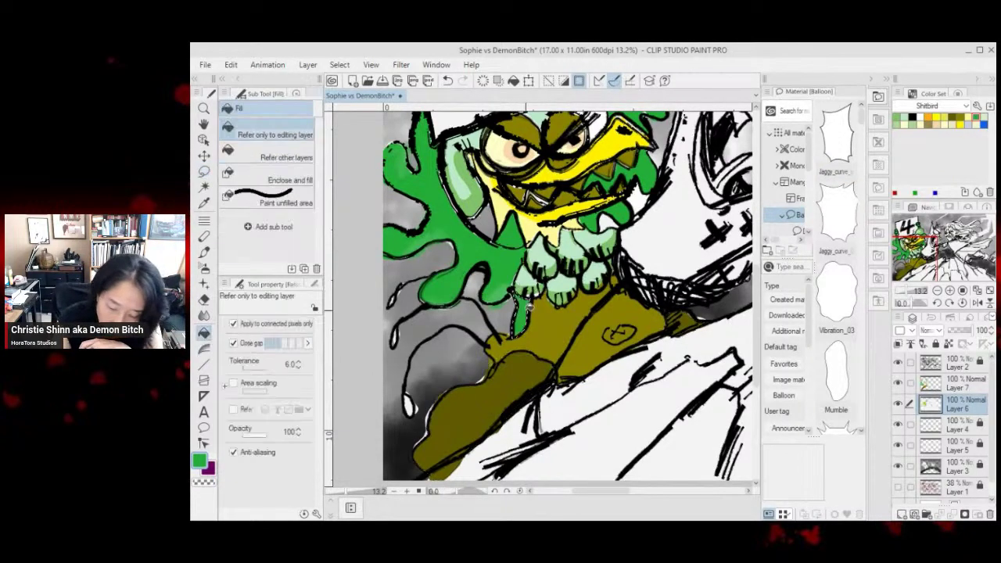
key("m")
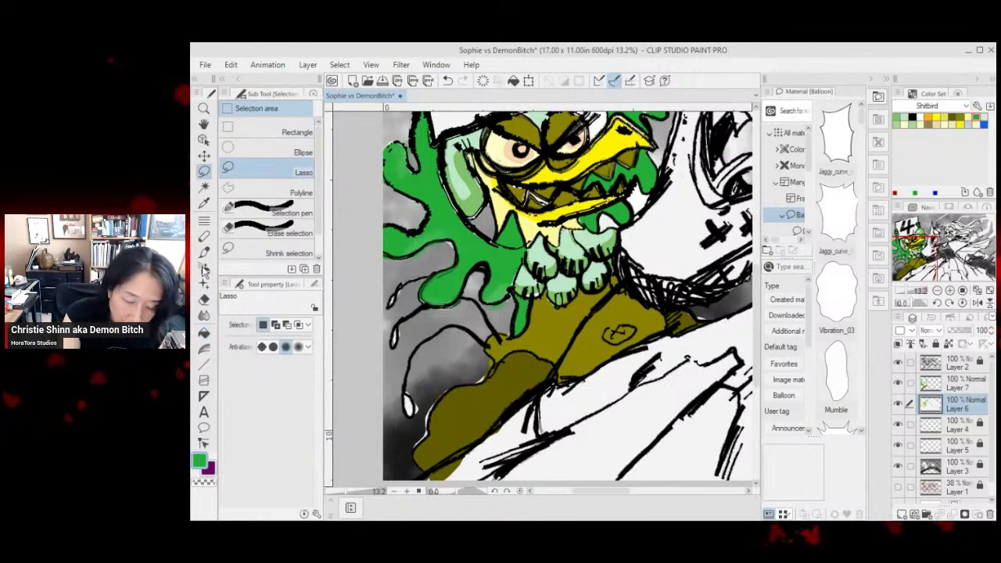
Step: Touch up the lower neck feathers on Layer 6 in light green with the ink paint 2 brush
left_click(205, 252)
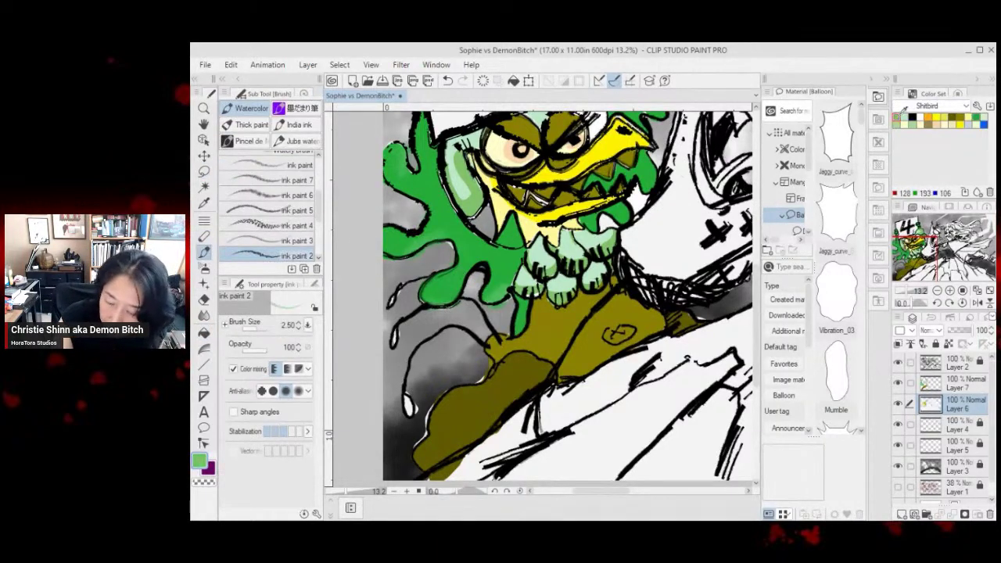
mouse_move(531, 284)
left_mouse_down()
mouse_move(525, 296)
mouse_move(536, 294)
mouse_move(533, 280)
left_mouse_up()
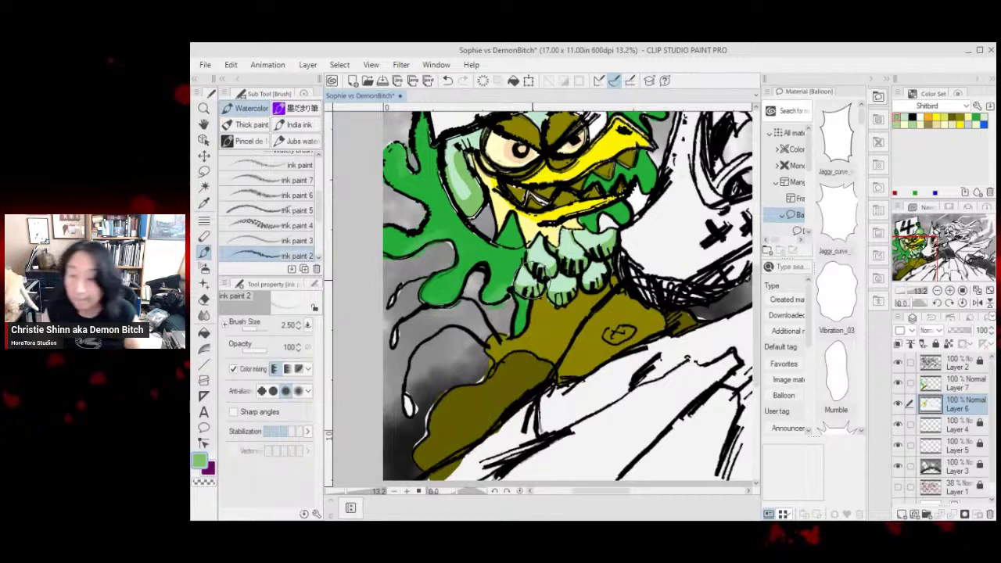
key("m")
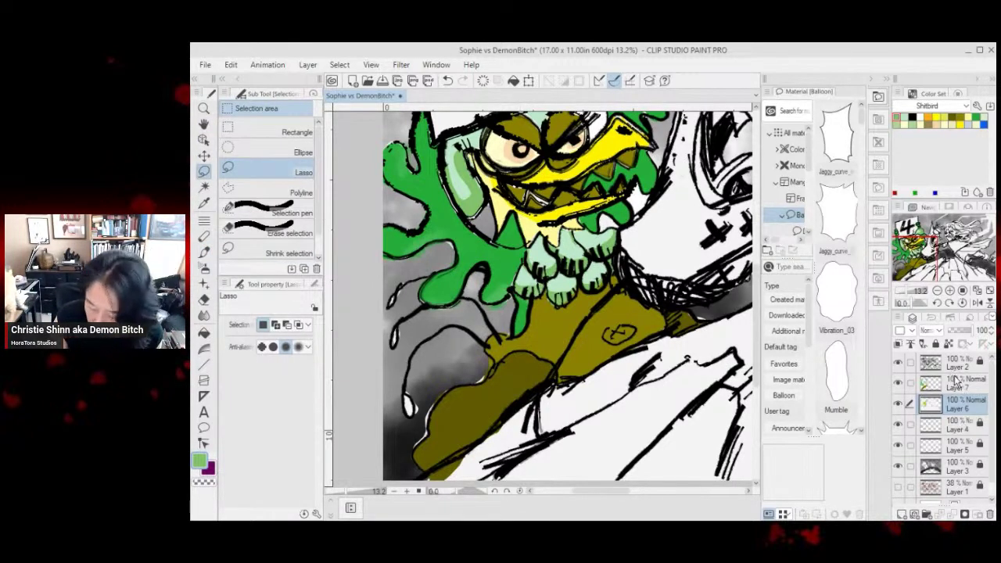
Step: Erase the stray color around the creature's lower body with the Hard eraser on Layer 6 and the unlocked Layer 7
left_click(205, 333)
left_click(204, 299)
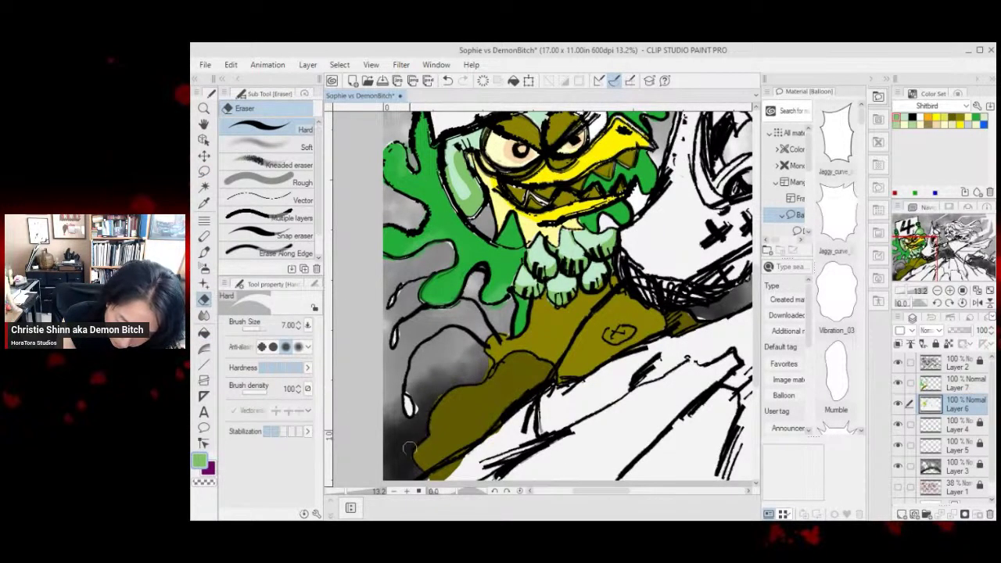
left_click(964, 384)
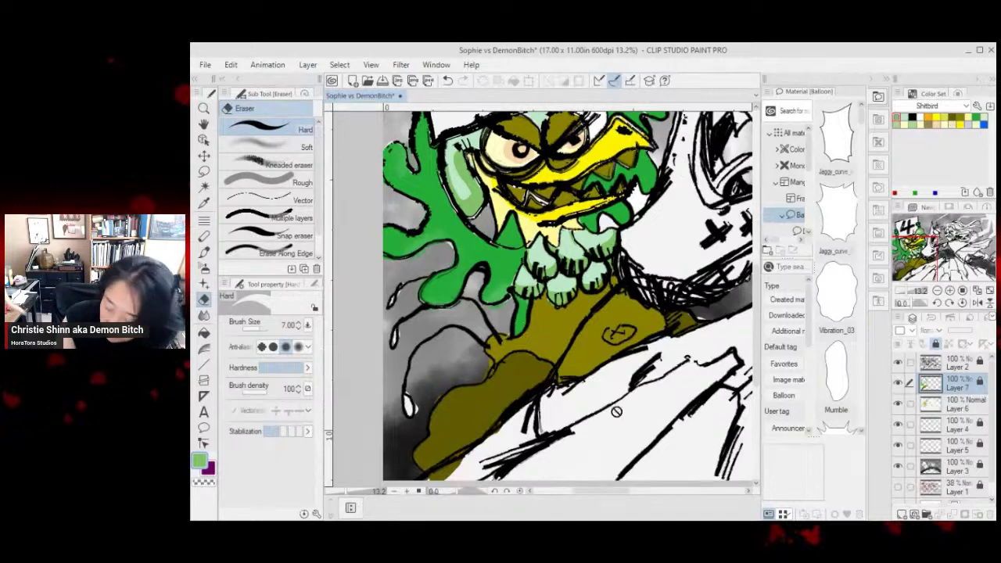
left_click(936, 344)
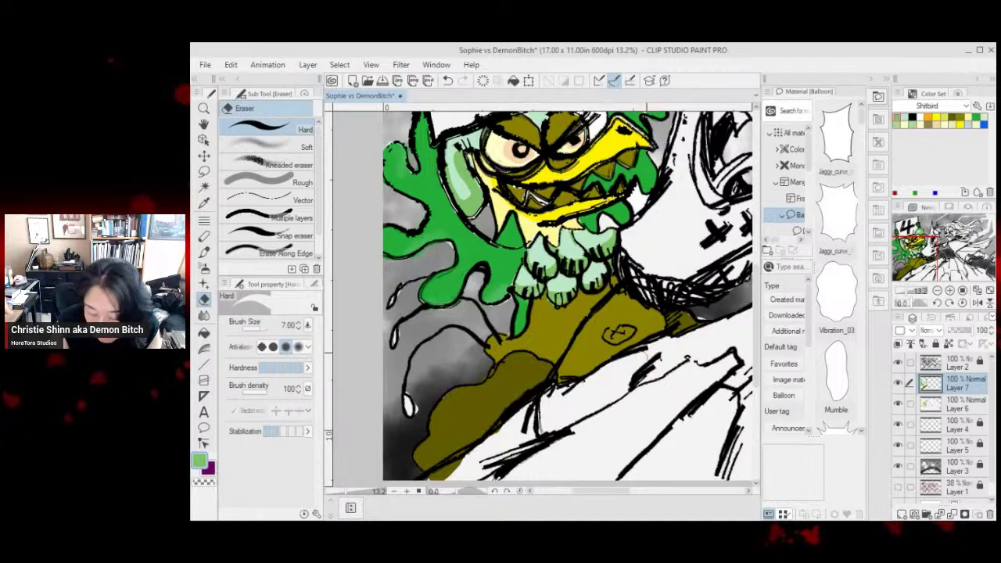
left_click_drag(600, 389, 622, 316)
left_click_drag(452, 409, 471, 393)
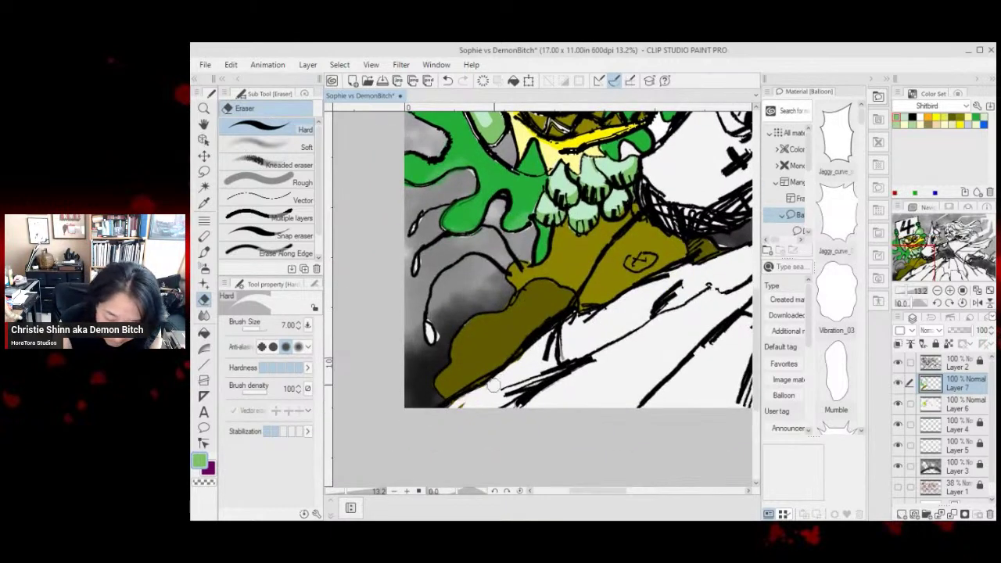
left_click_drag(696, 325, 620, 390)
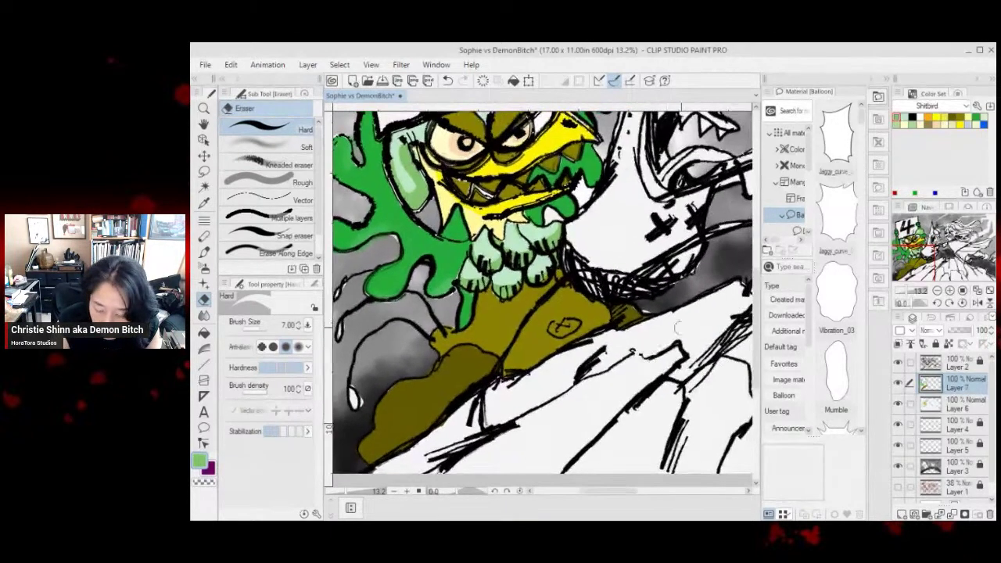
Step: Touch up the edge of the creature's lower body on Layer 7 in dark olive with the Crayon
left_click(962, 407)
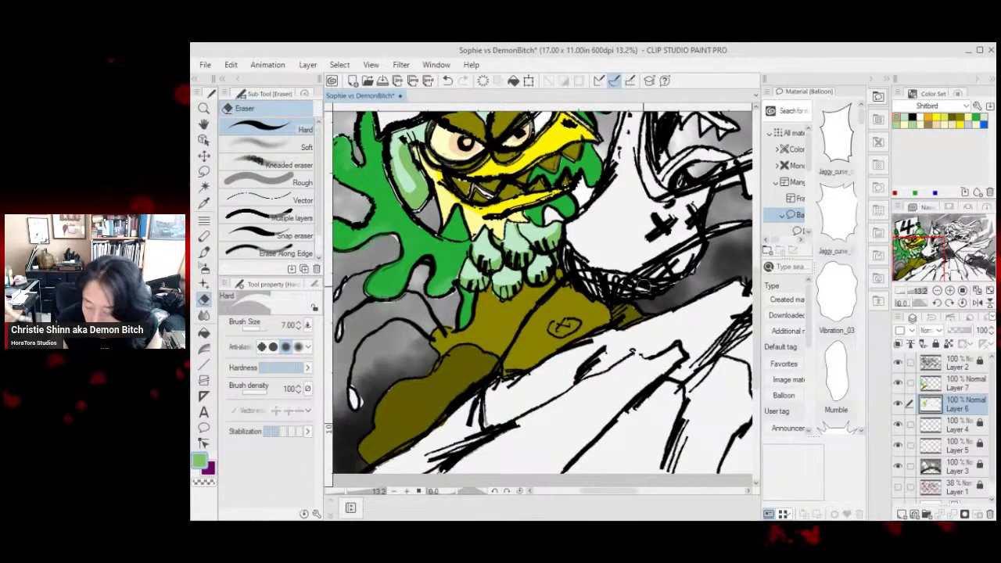
left_click(964, 384)
left_click(952, 117)
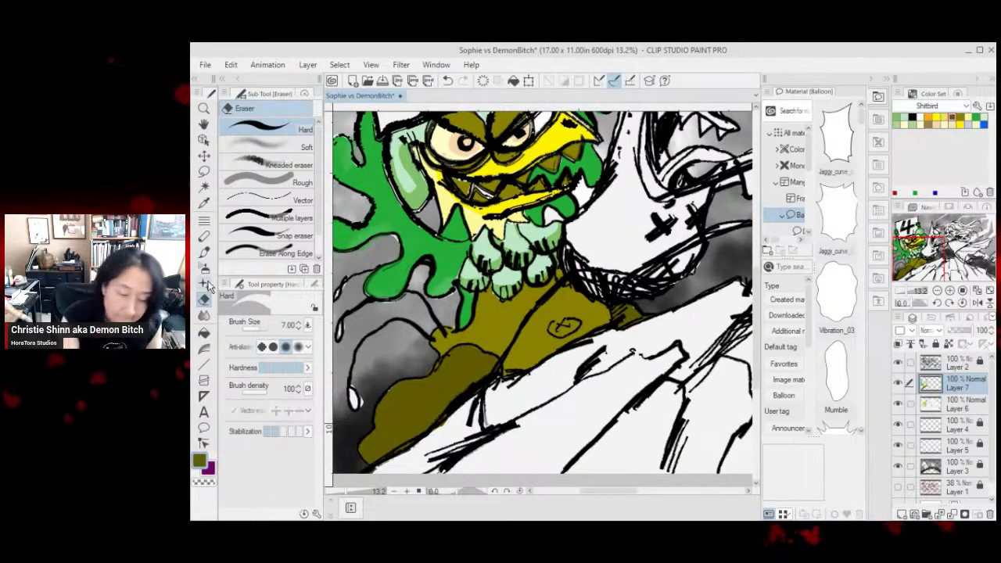
left_click(203, 252)
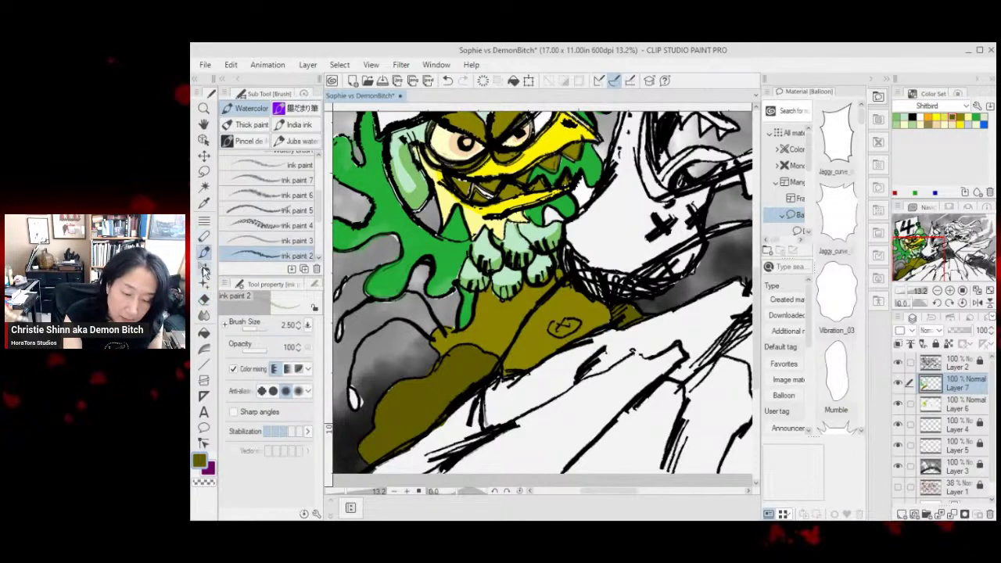
left_click(205, 236)
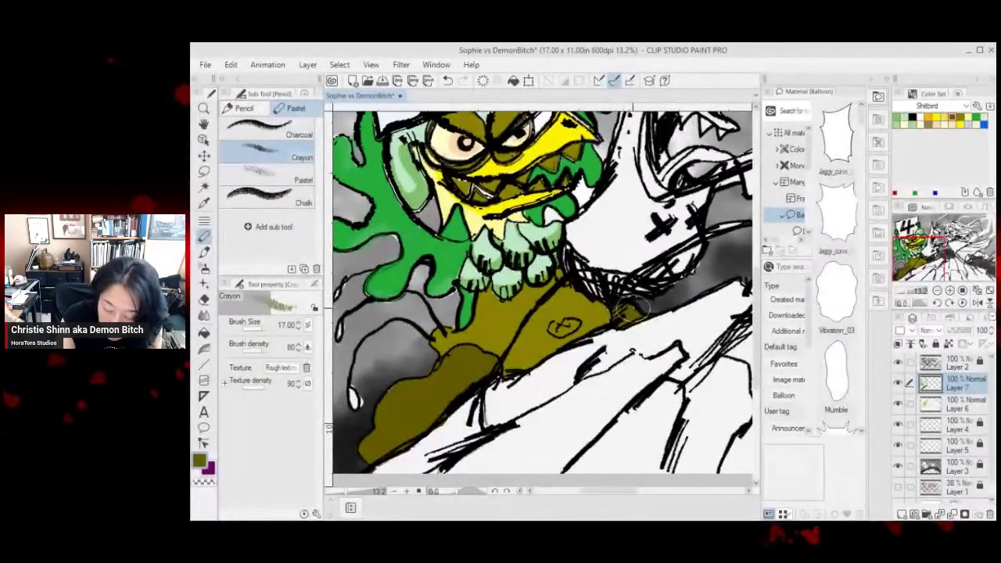
left_click_drag(449, 387, 481, 374)
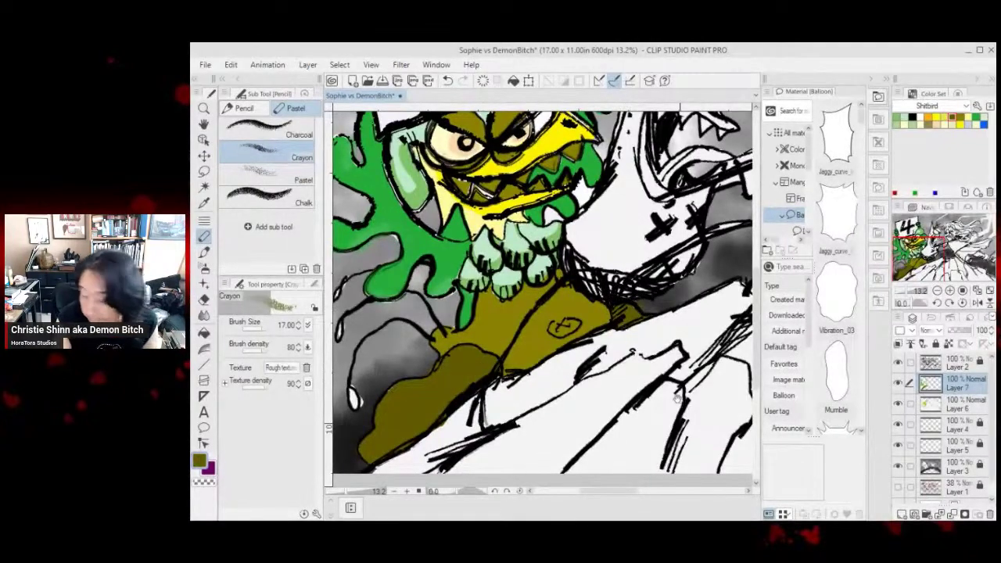
Step: Lasso the horned demon's upper eyelid and fill it pale purple from the Demon Bitch color set on Layer 7
left_click_drag(680, 406, 661, 303)
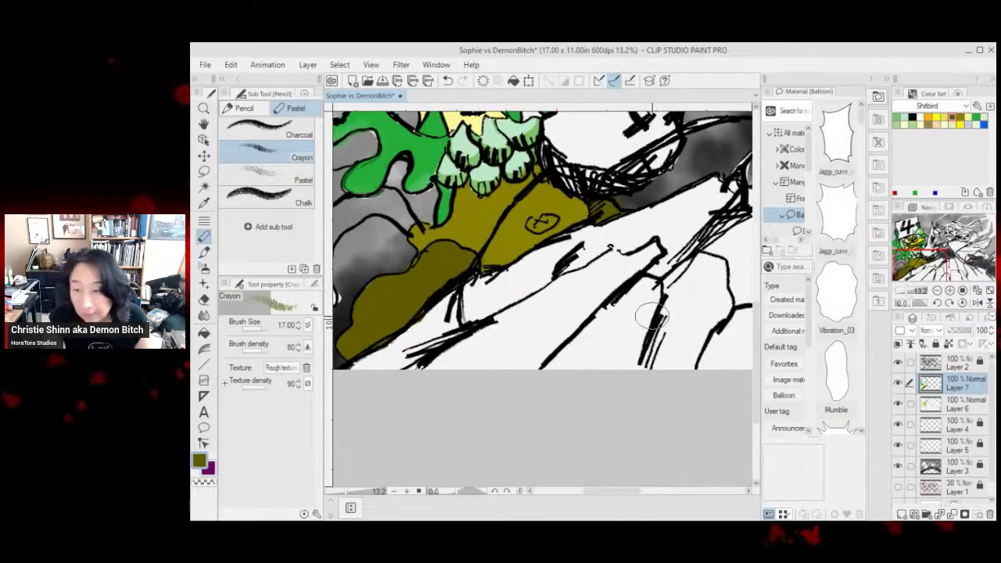
left_click_drag(696, 274, 652, 426)
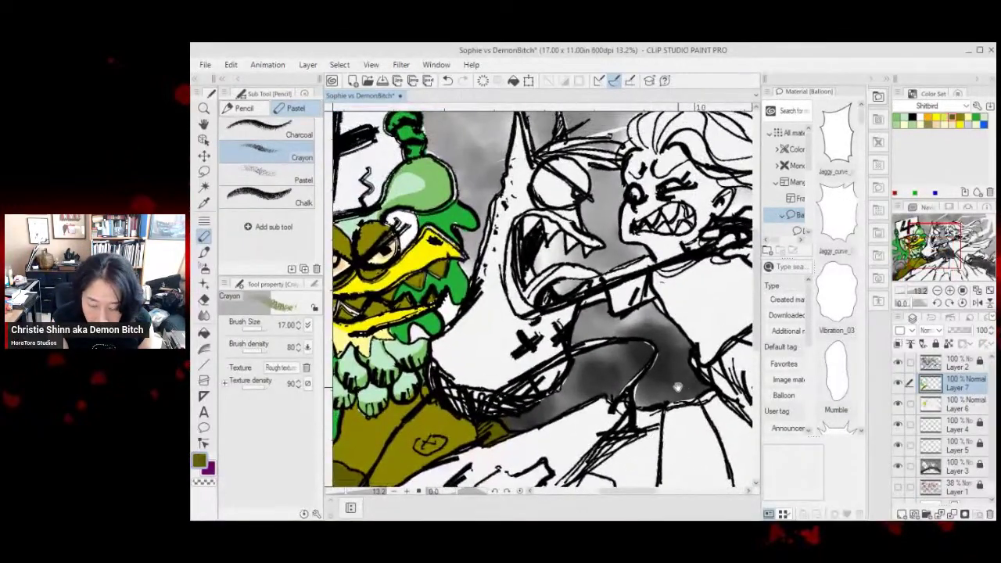
left_click(204, 171)
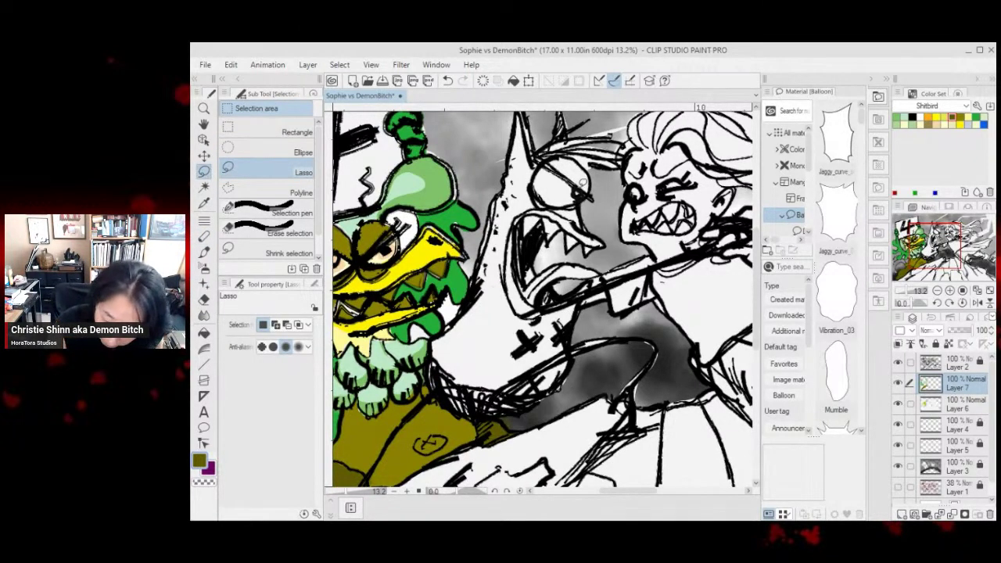
left_click_drag(539, 164, 545, 154)
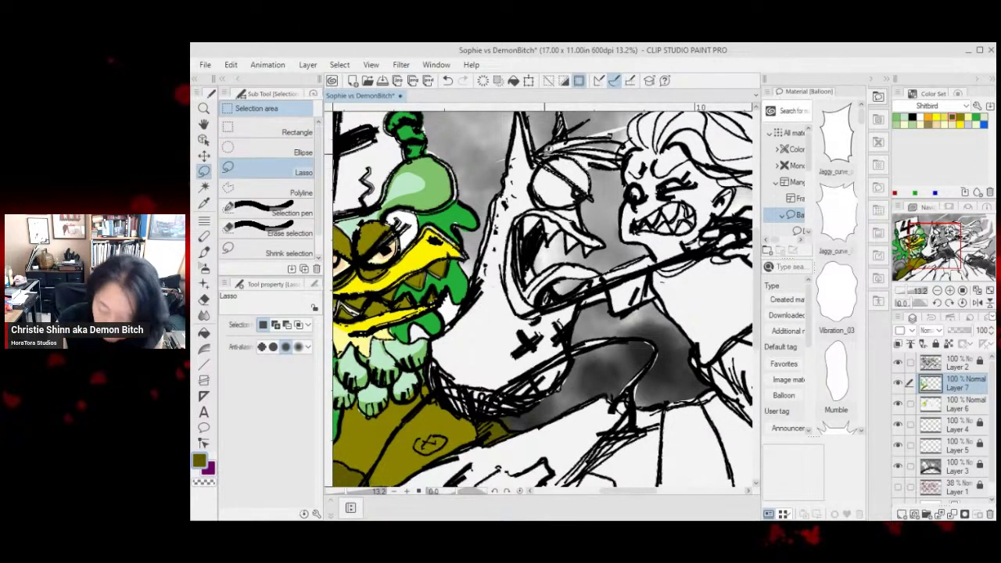
left_click(948, 112)
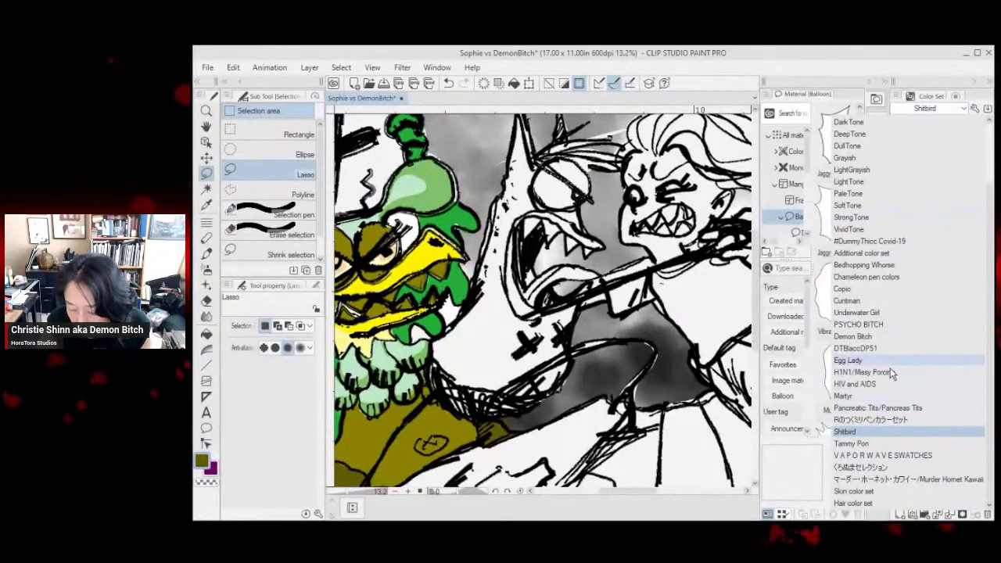
left_click(884, 335)
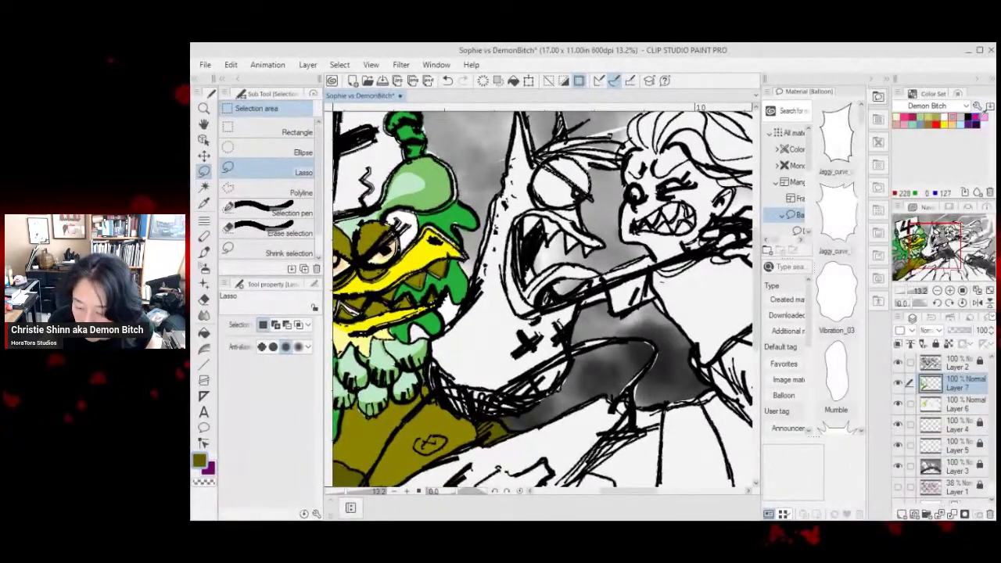
left_click(970, 122)
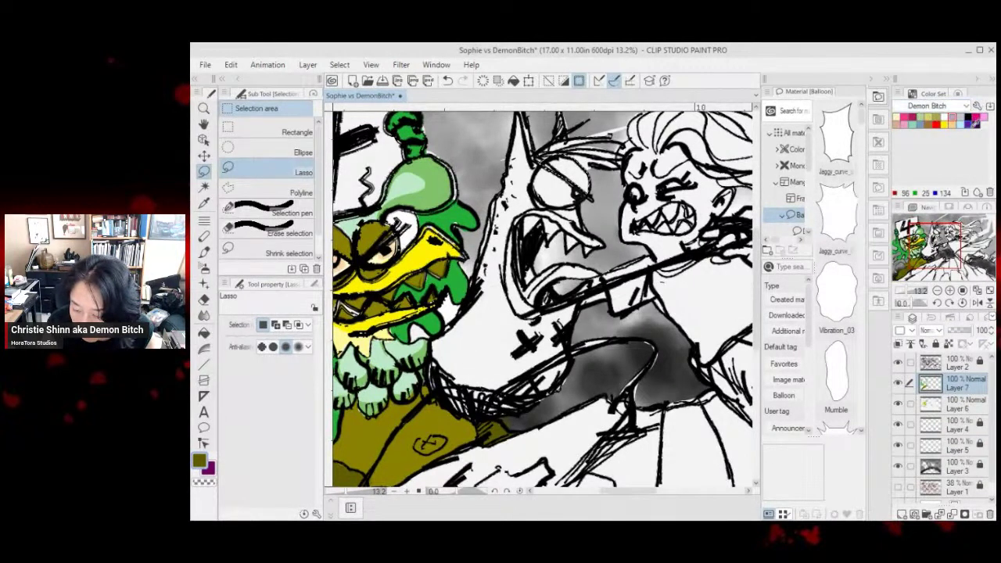
left_click(203, 333)
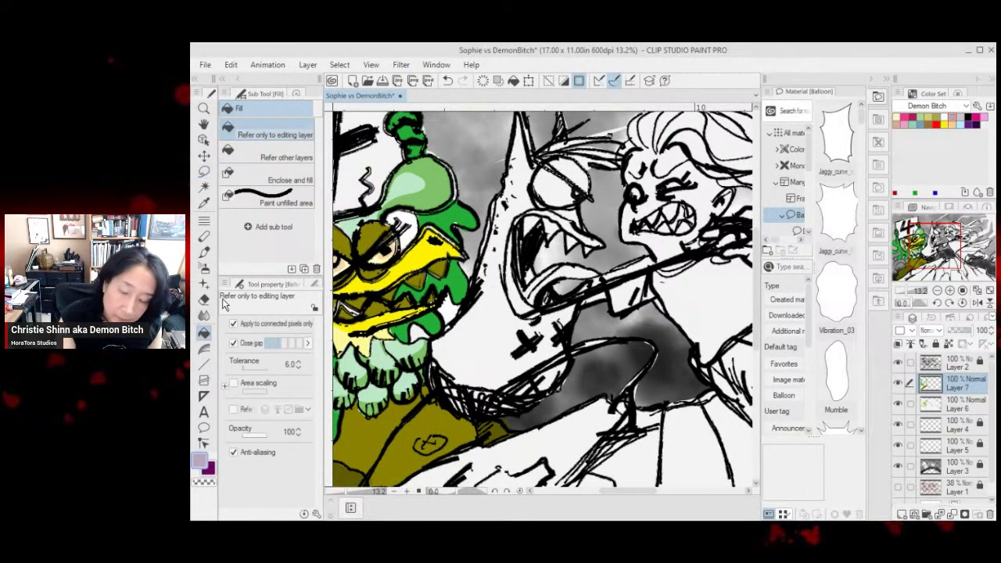
left_click(567, 168)
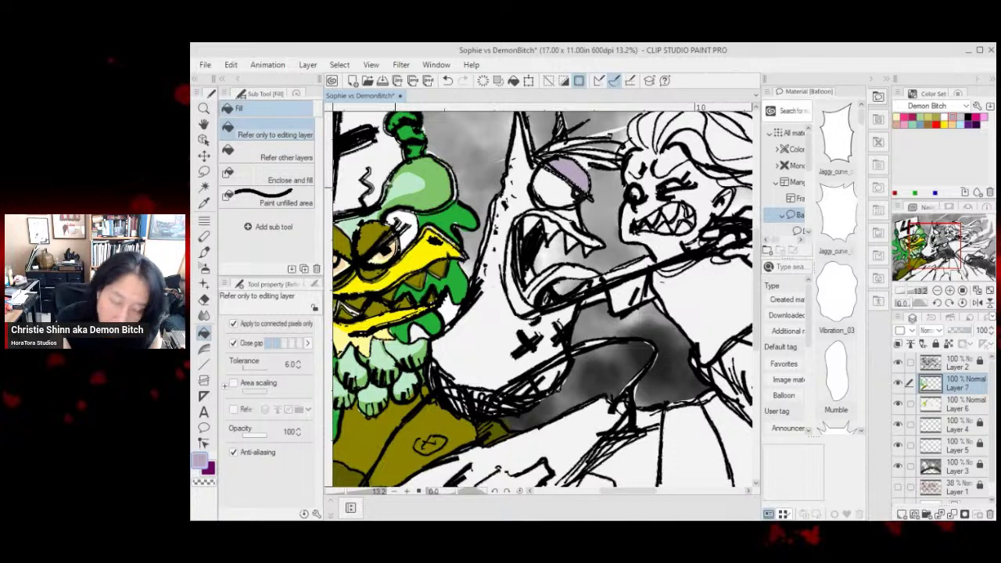
Step: Lasso and fill the strip under the demon's eye in pale purple and the iris in pale yellow
key("m")
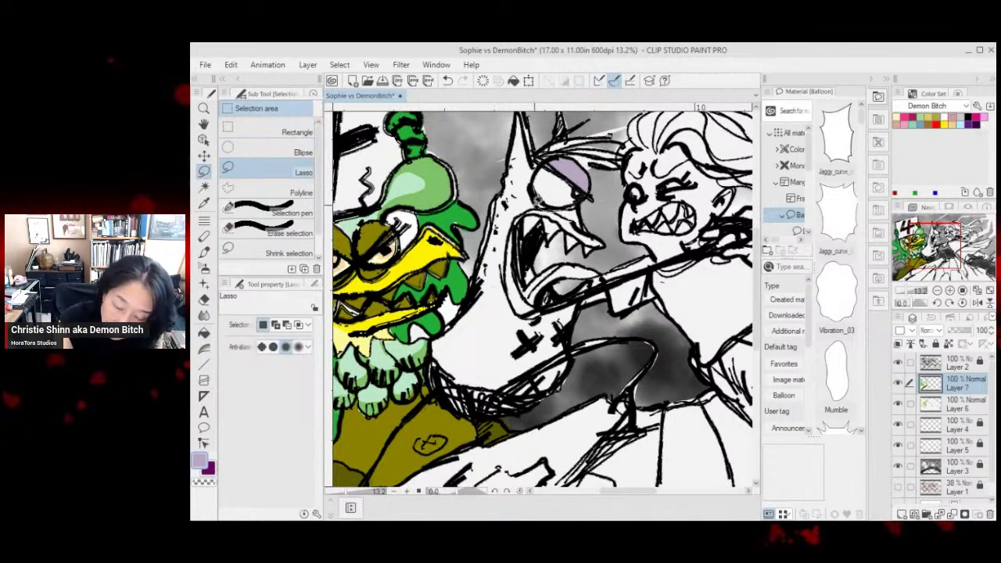
left_click_drag(575, 202, 570, 203)
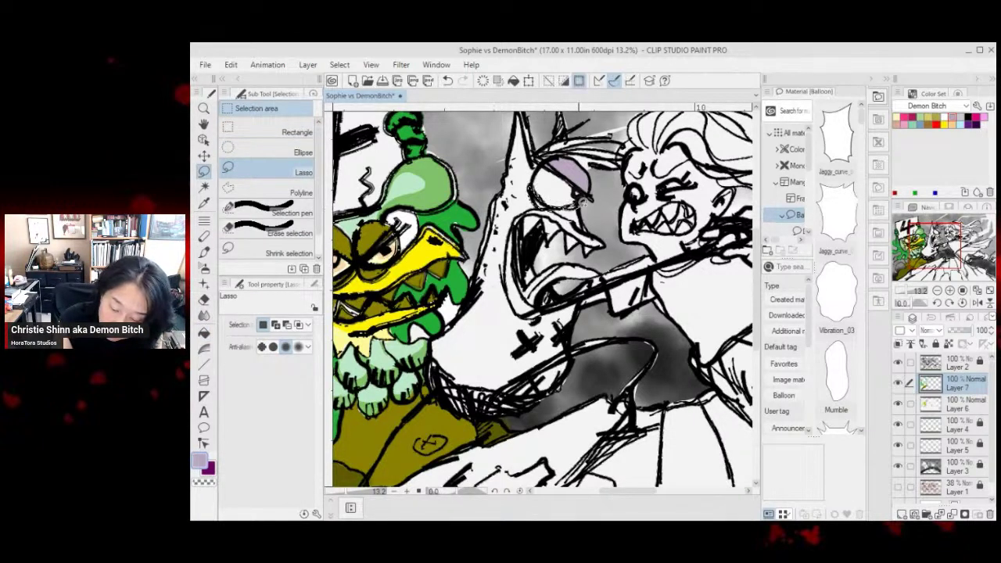
key("g")
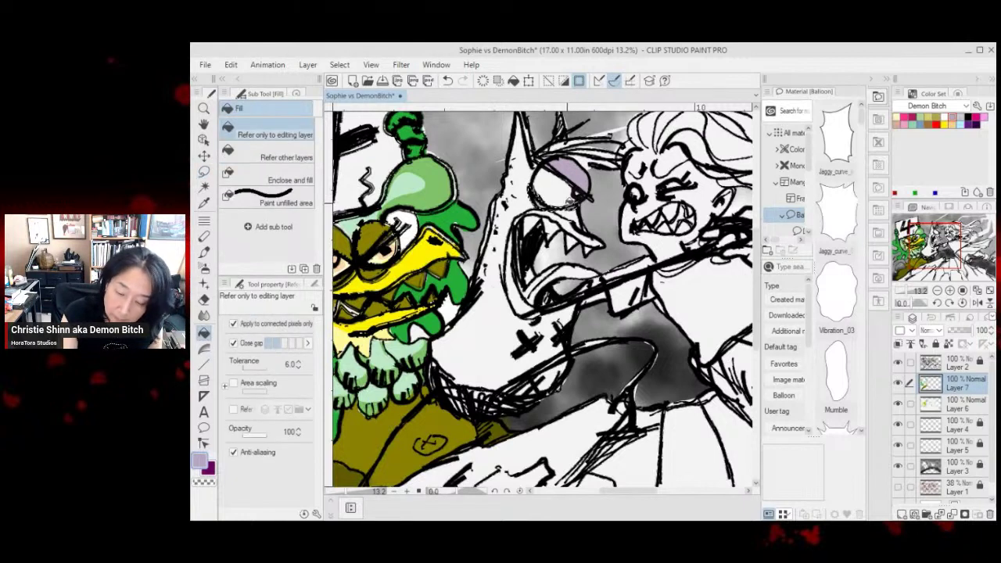
key("m")
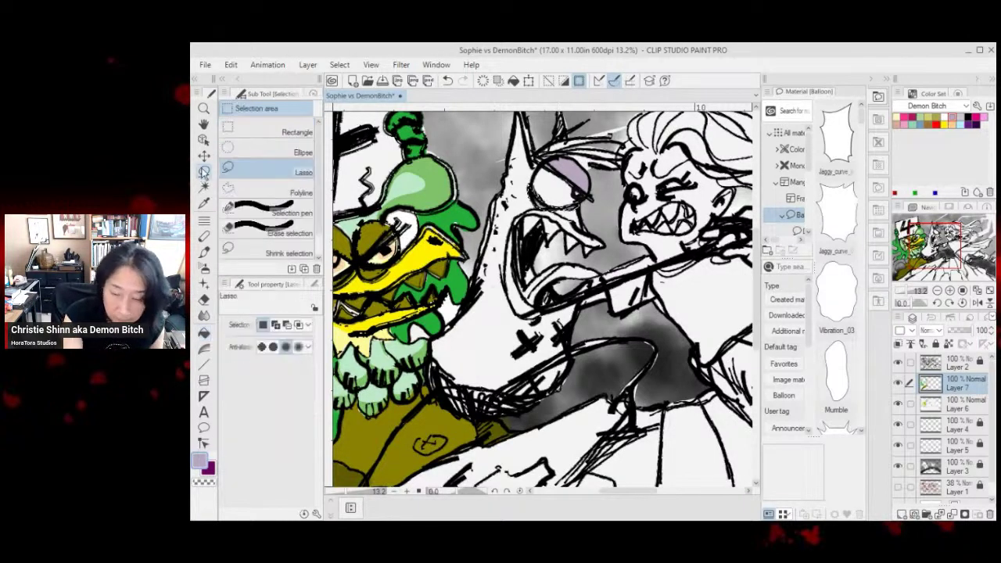
left_click(897, 118)
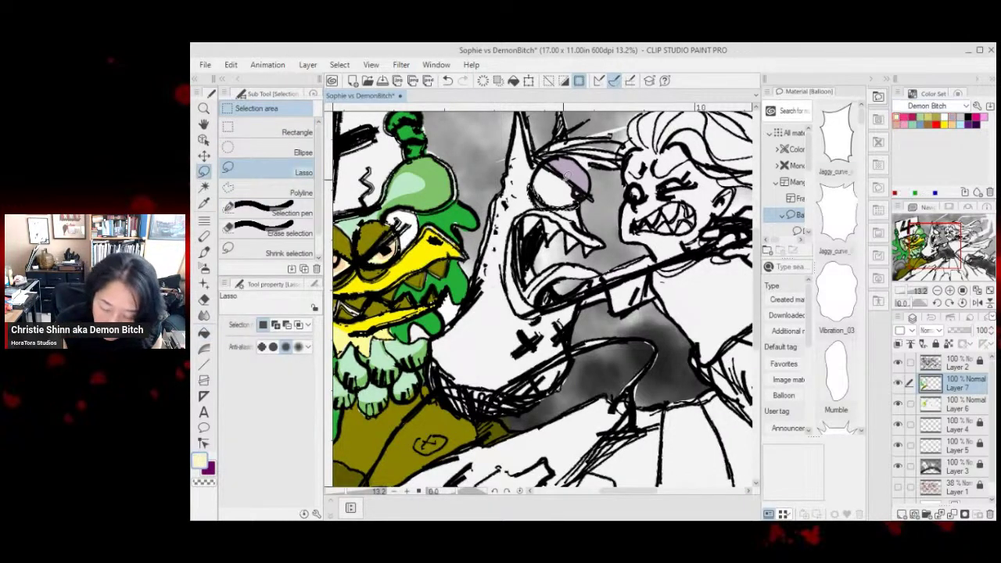
key("g")
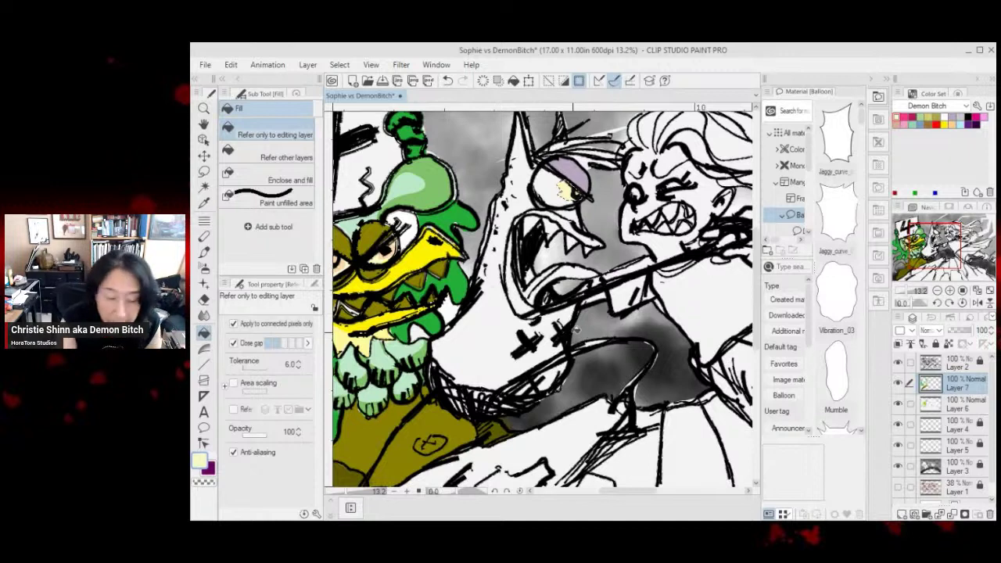
Step: Lasso the lips around the demon's open mouth and fill them hot pink on Layer 7
key("m")
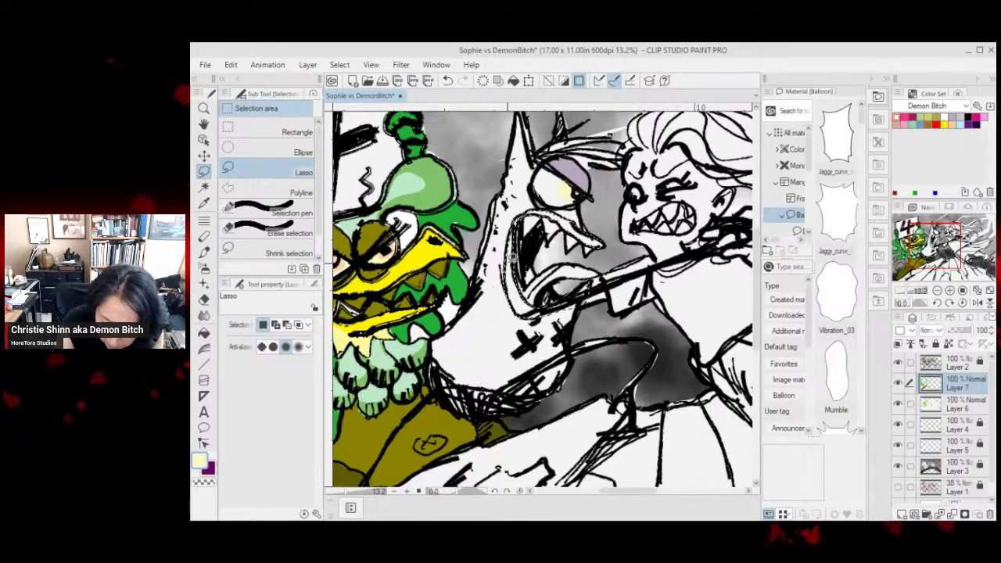
key("alt")
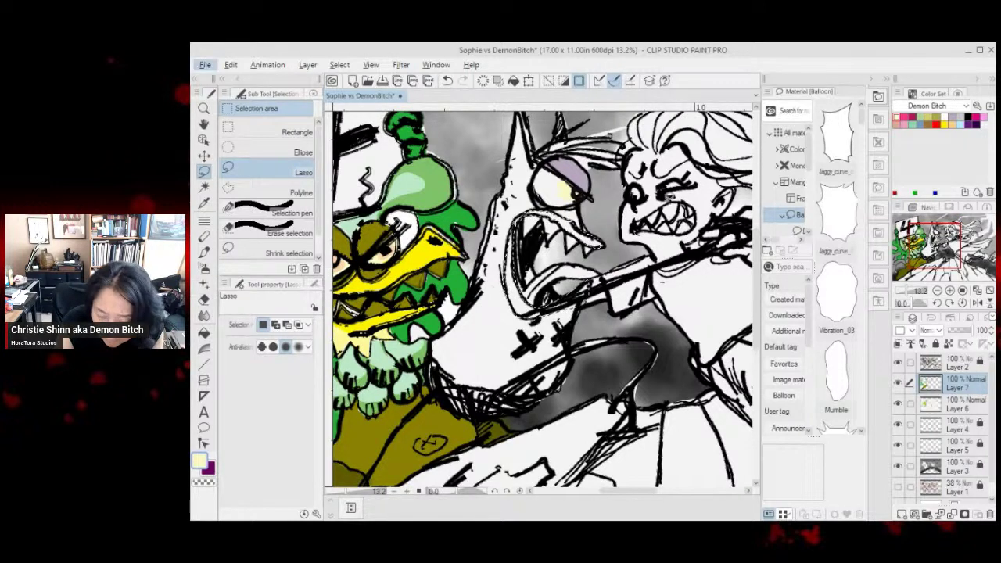
left_click(205, 332)
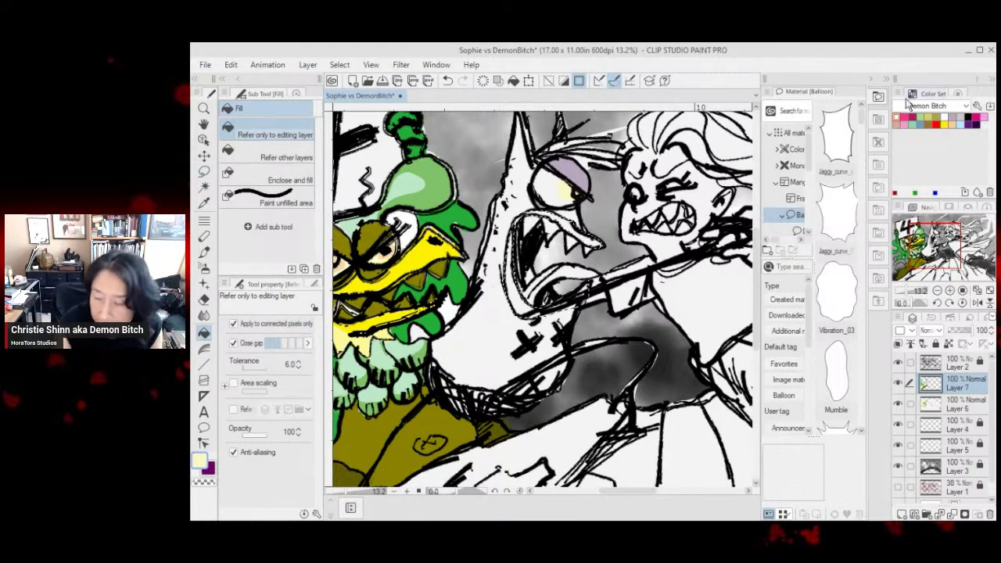
left_click(897, 116)
left_click(547, 222)
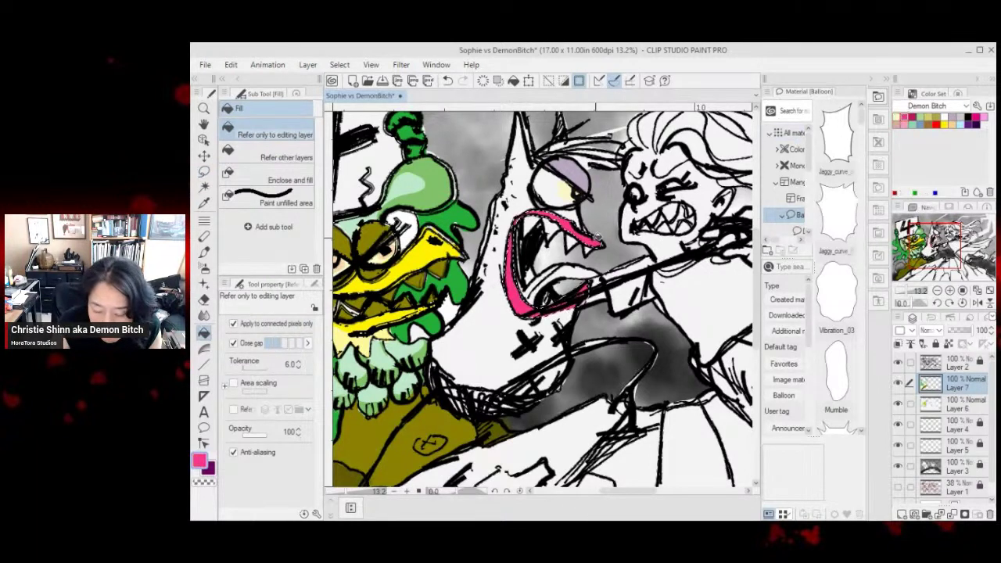
Step: Lasso the demon's tongue and inner mouth, fill them magenta, and clear the selection
left_click(204, 171)
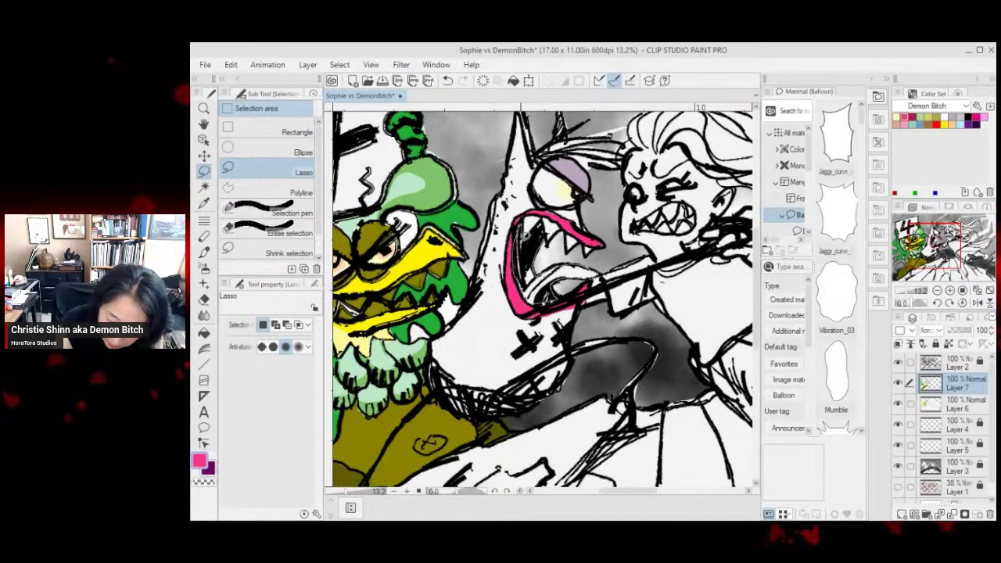
left_click_drag(526, 235, 546, 215)
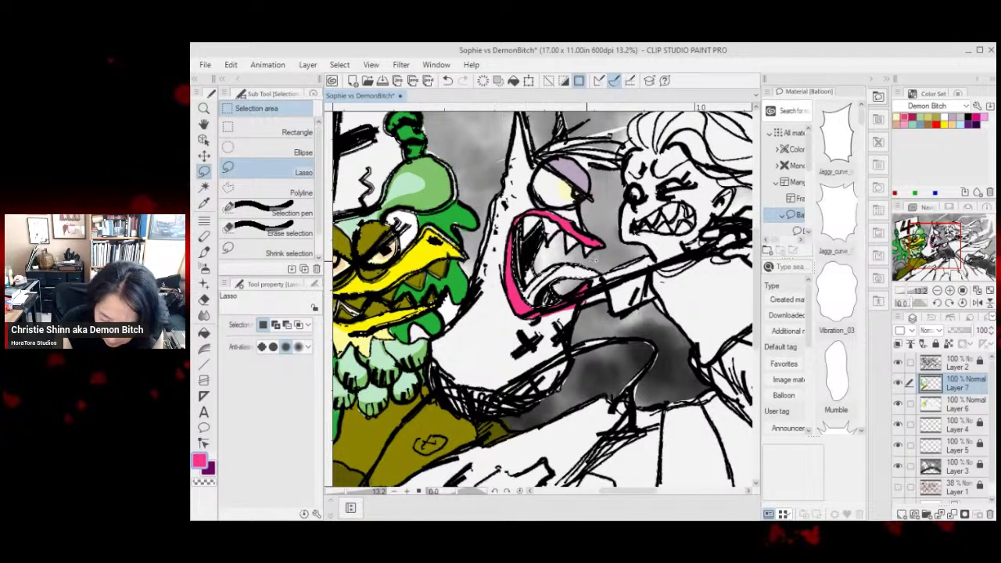
left_click(204, 333)
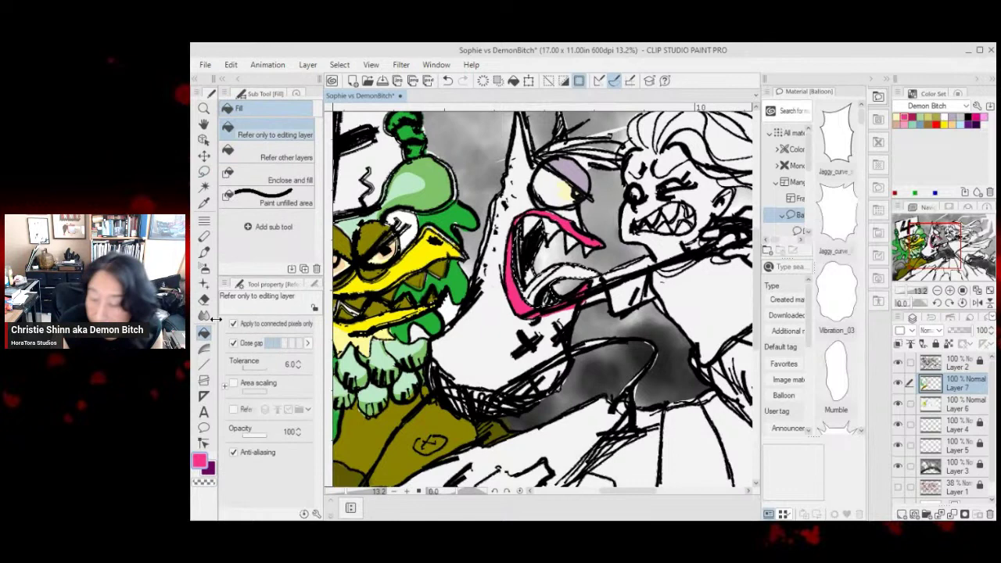
left_click(929, 116)
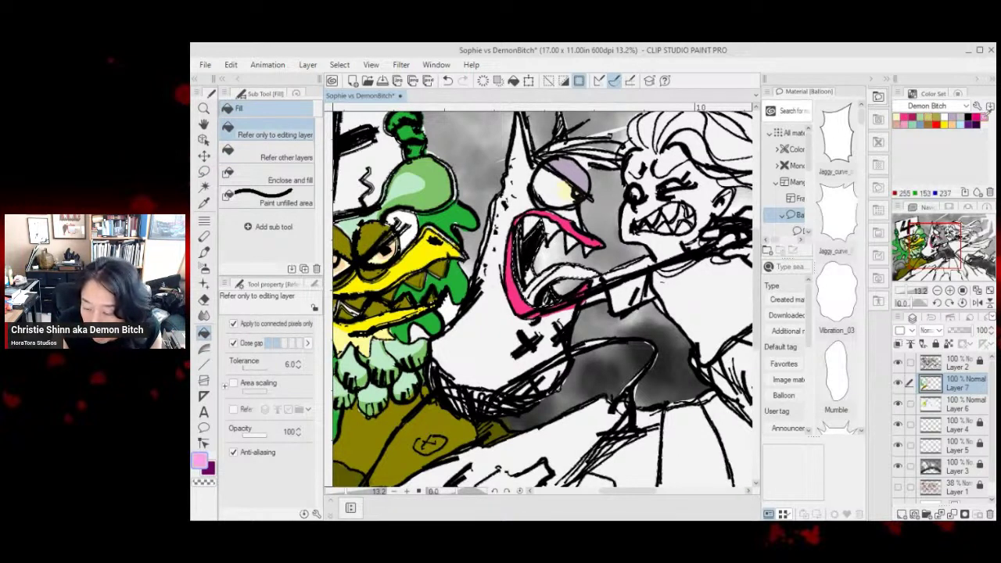
left_click(976, 117)
left_click(557, 275)
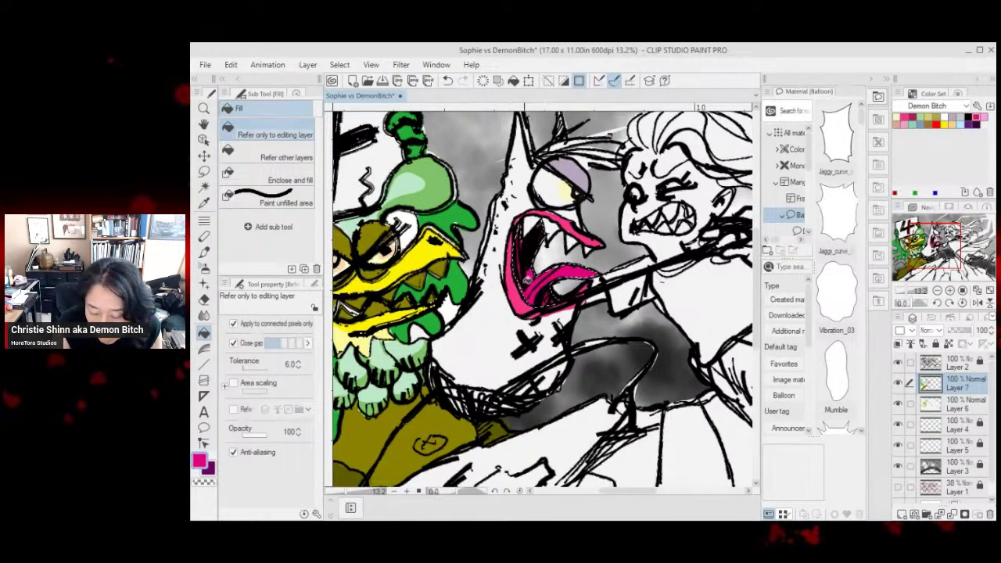
key("m")
key("ctrl+d")
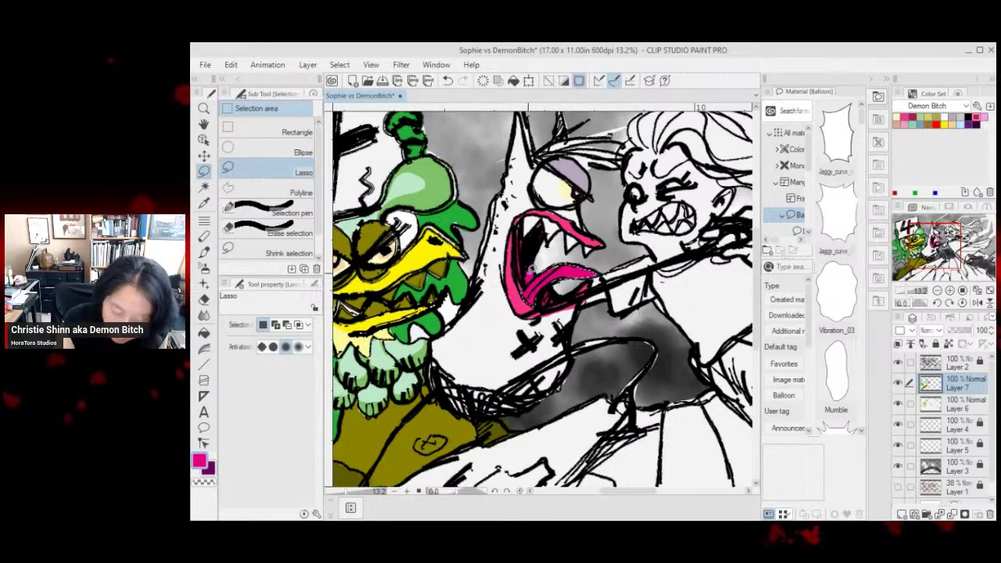
Step: Fill the selected tongue of the horned demon with light pink from the Demon Bitch color set and clear the selection
left_click(204, 332)
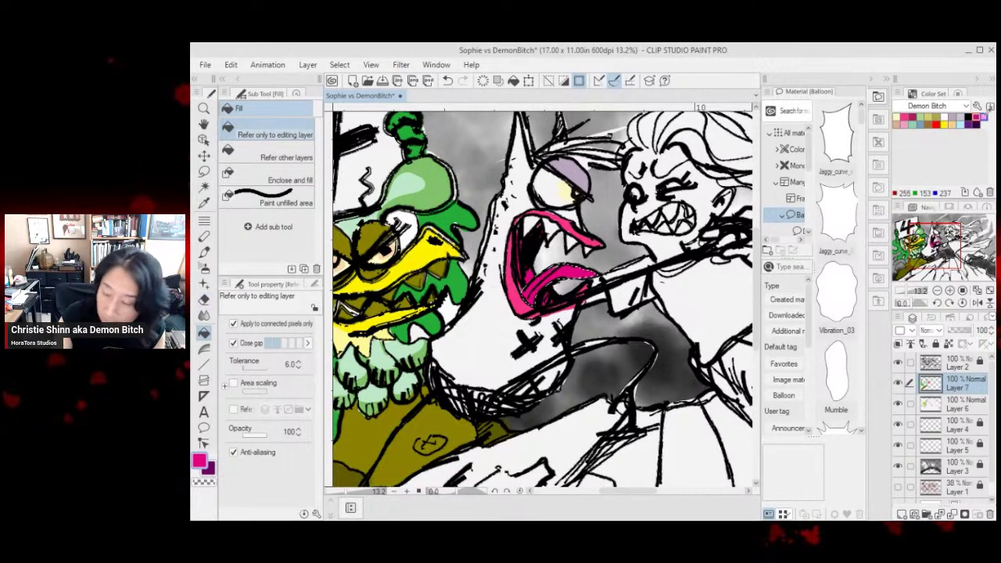
left_click(985, 116)
left_click(570, 268)
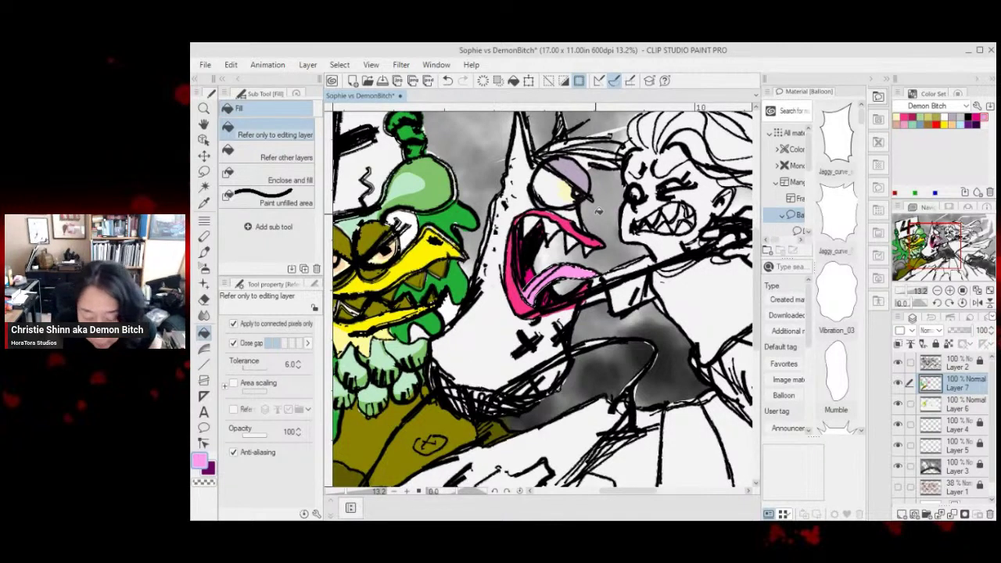
Step: Lasso the shadow strip along the demon's horn and the back edge of its face and fill it pale grey
left_click(204, 172)
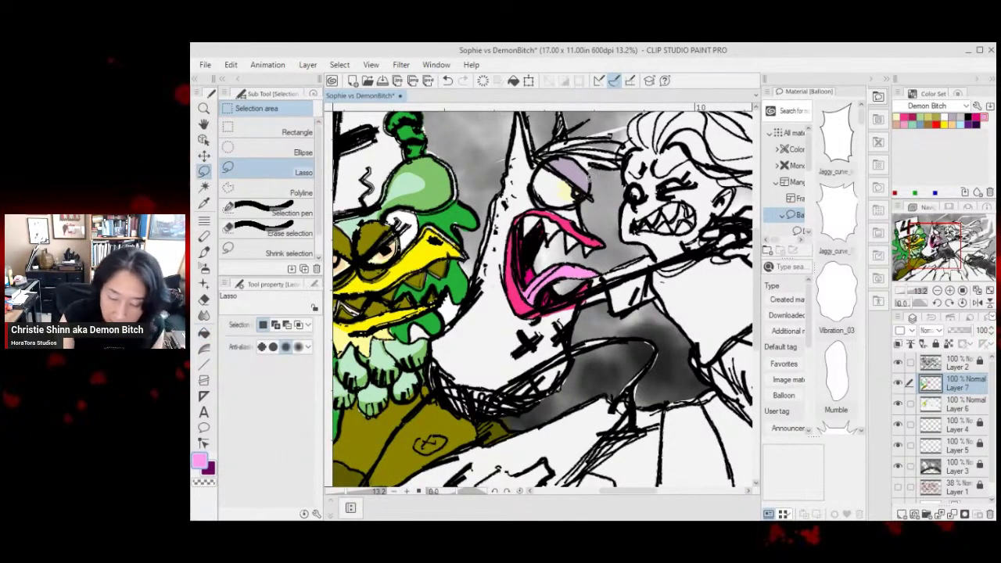
mouse_move(519, 112)
left_mouse_down()
mouse_move(525, 161)
mouse_move(514, 257)
left_mouse_up()
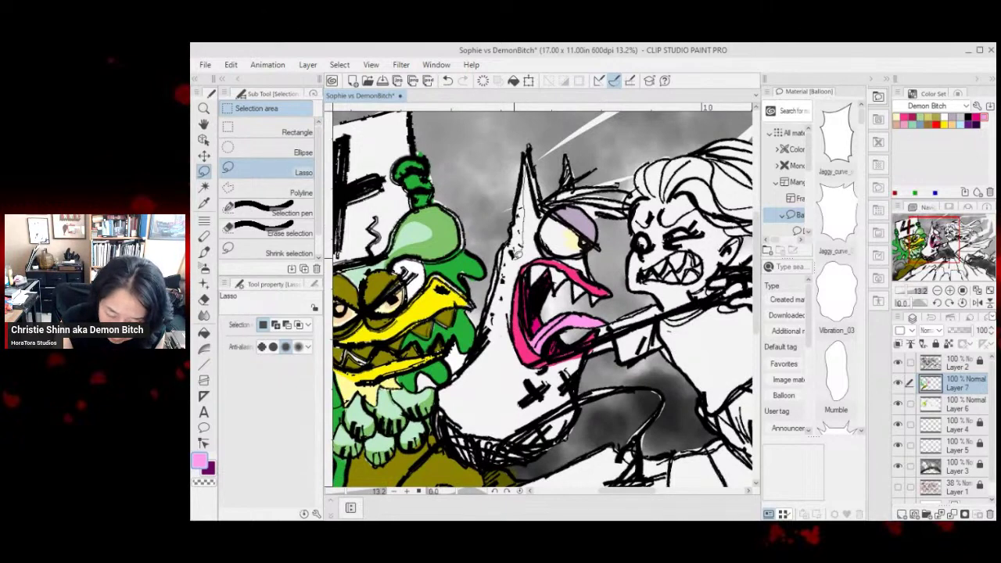
left_click_drag(500, 309, 491, 330)
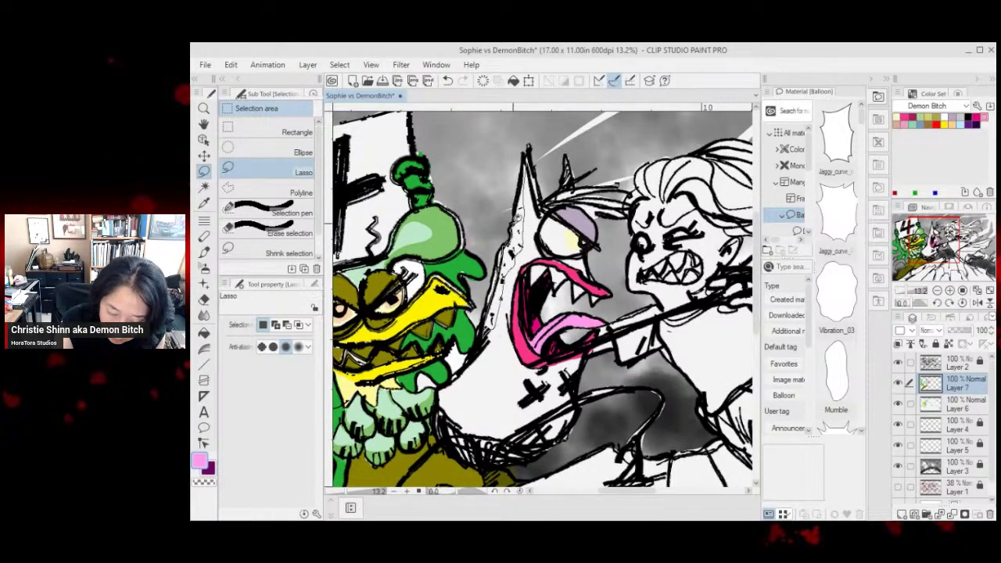
left_click(204, 332)
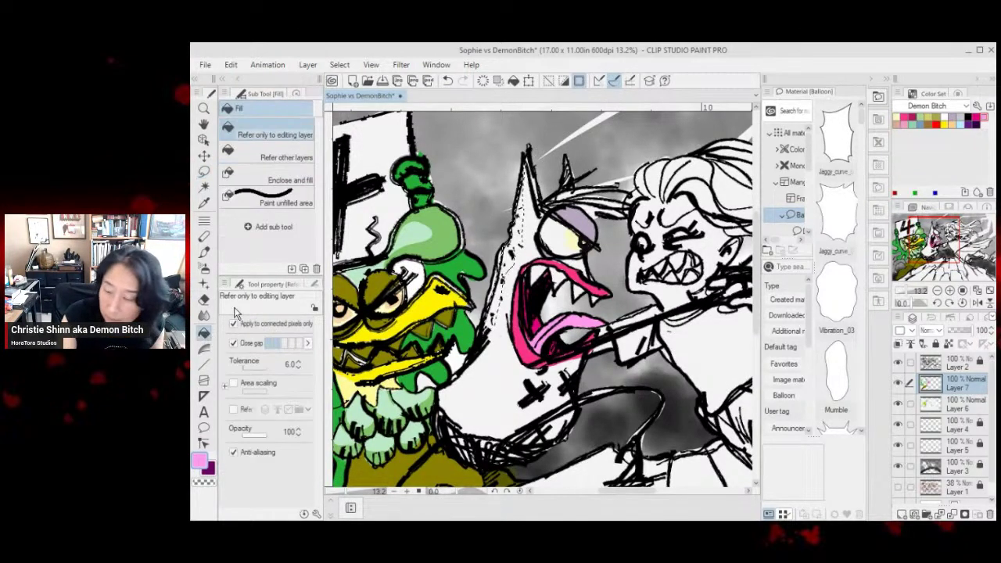
left_click(960, 116)
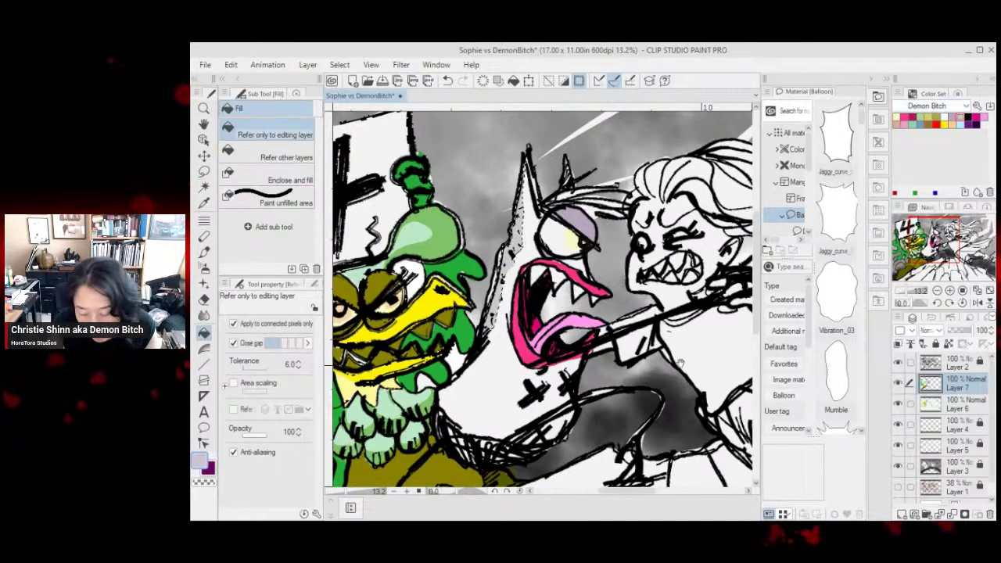
left_click_drag(681, 364, 662, 279)
left_click_drag(741, 273, 650, 315)
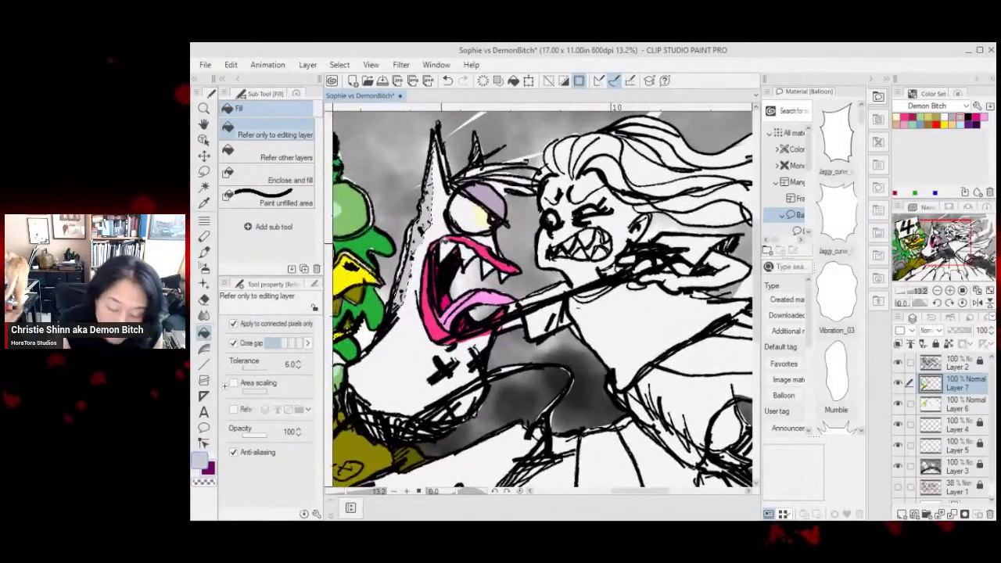
left_click(204, 173)
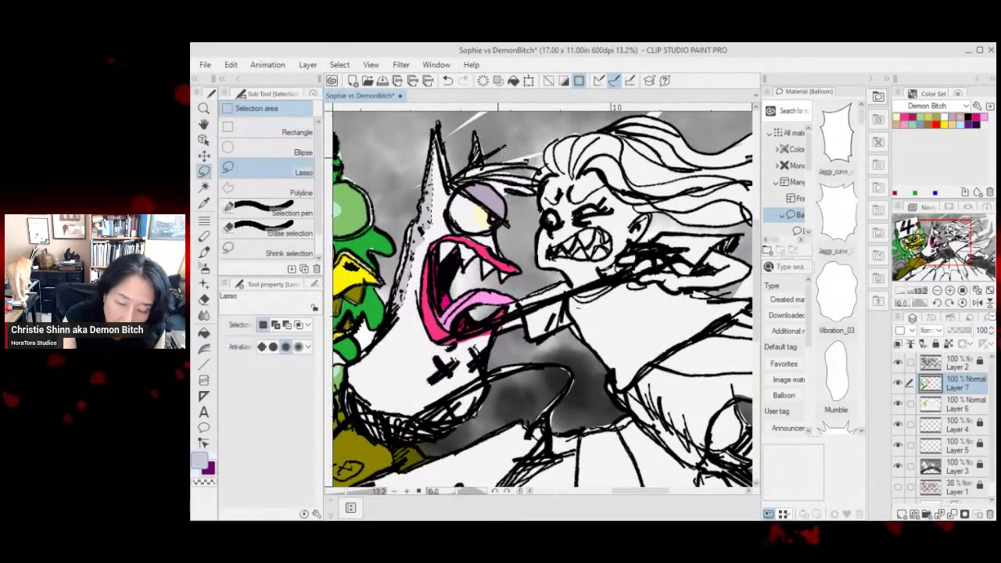
Step: Touch up the demon's inner mouth in sampled magenta and its lips in hot pink with the ink paint 2 brush
left_click(205, 201)
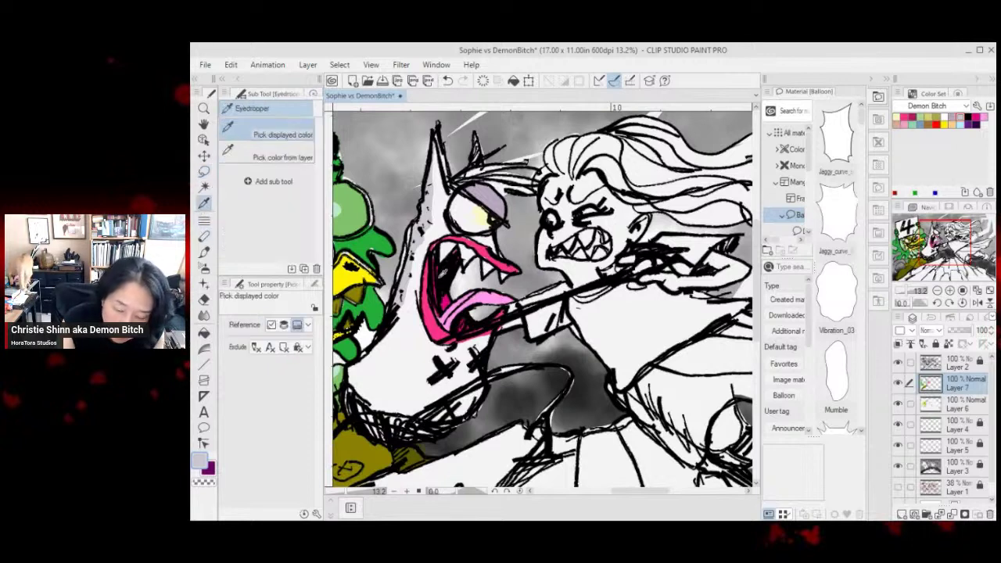
left_click(428, 289)
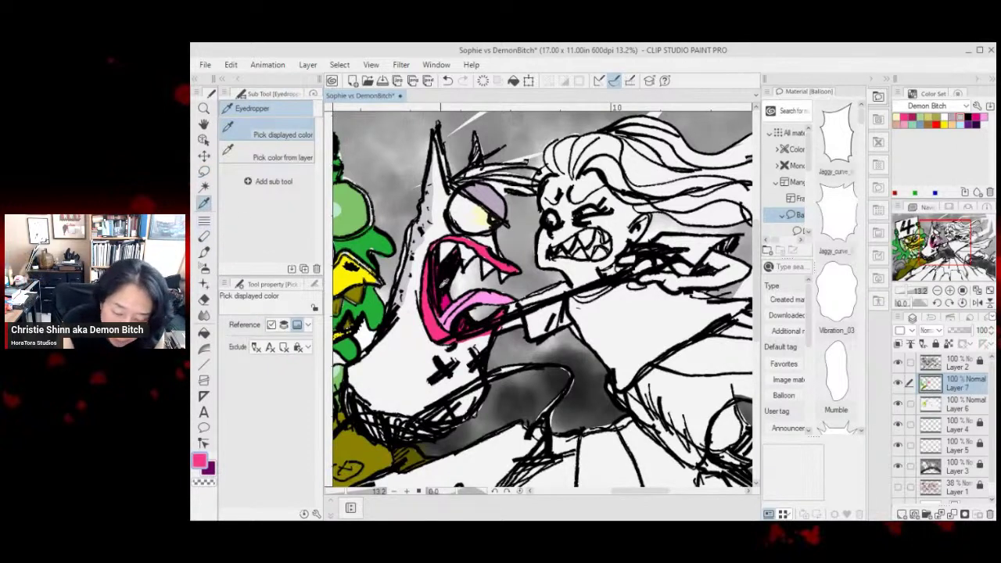
left_click(441, 285)
left_click(204, 252)
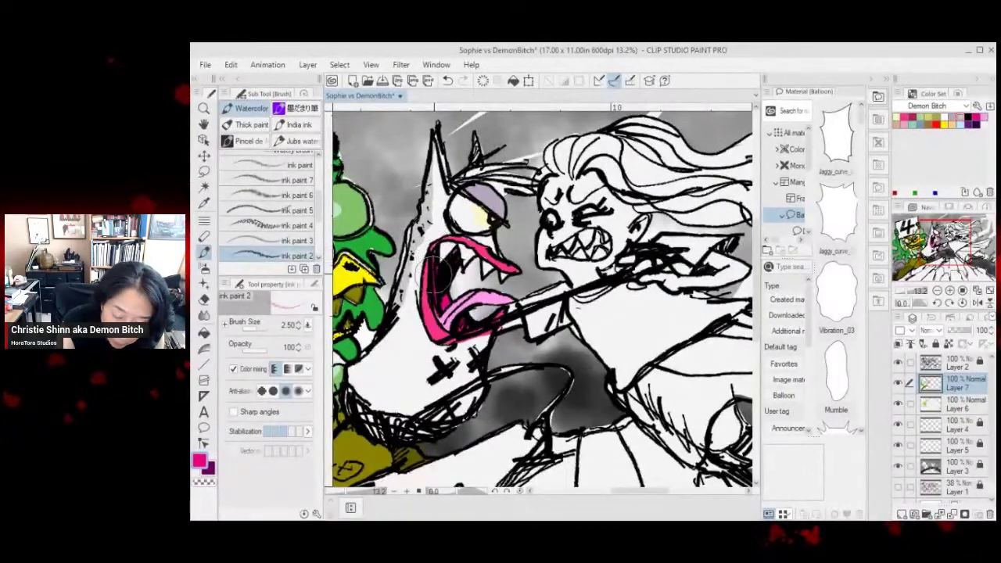
mouse_move(443, 301)
left_mouse_down()
mouse_move(437, 313)
mouse_move(469, 325)
mouse_move(478, 315)
left_mouse_up()
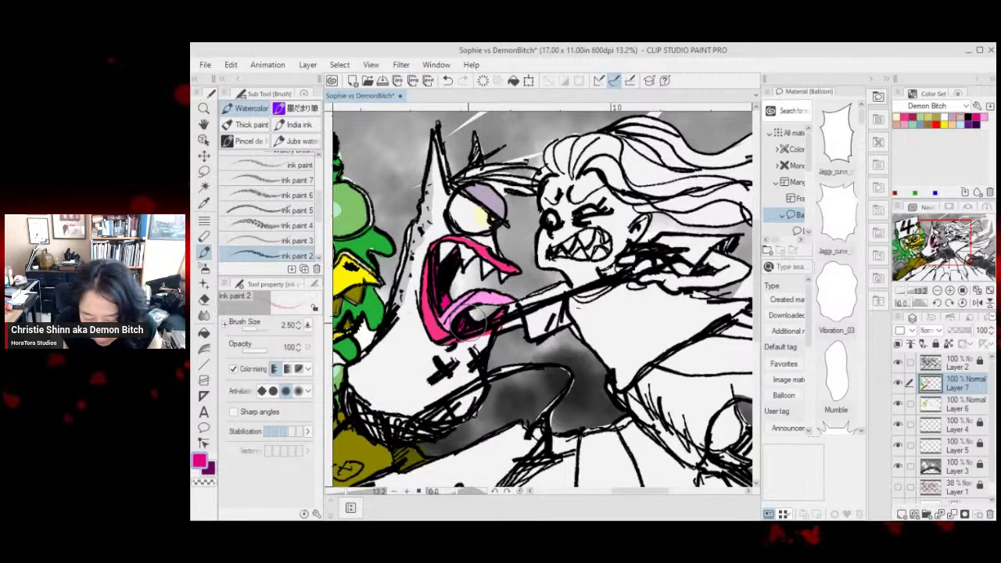
left_click(905, 118)
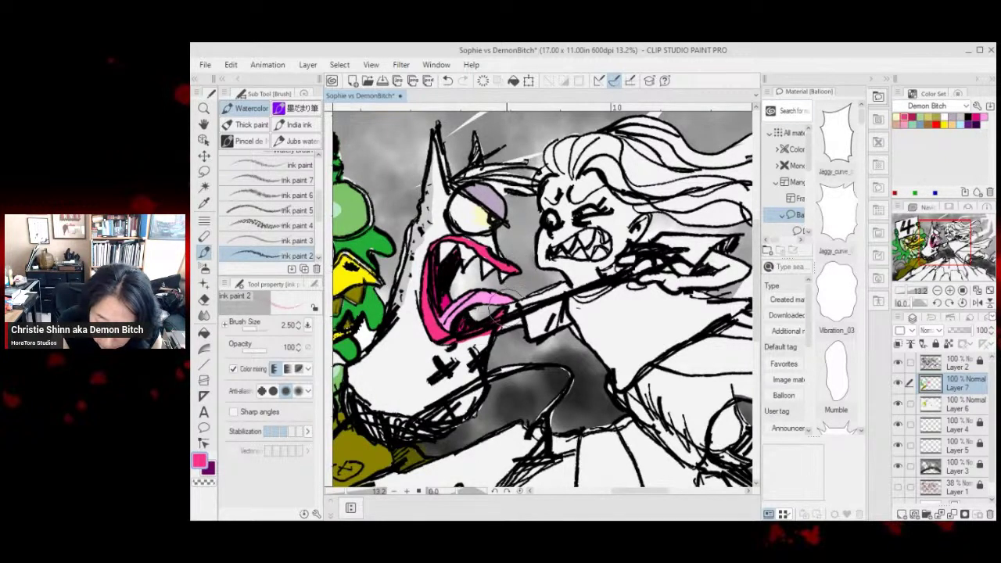
left_click_drag(677, 326, 622, 336)
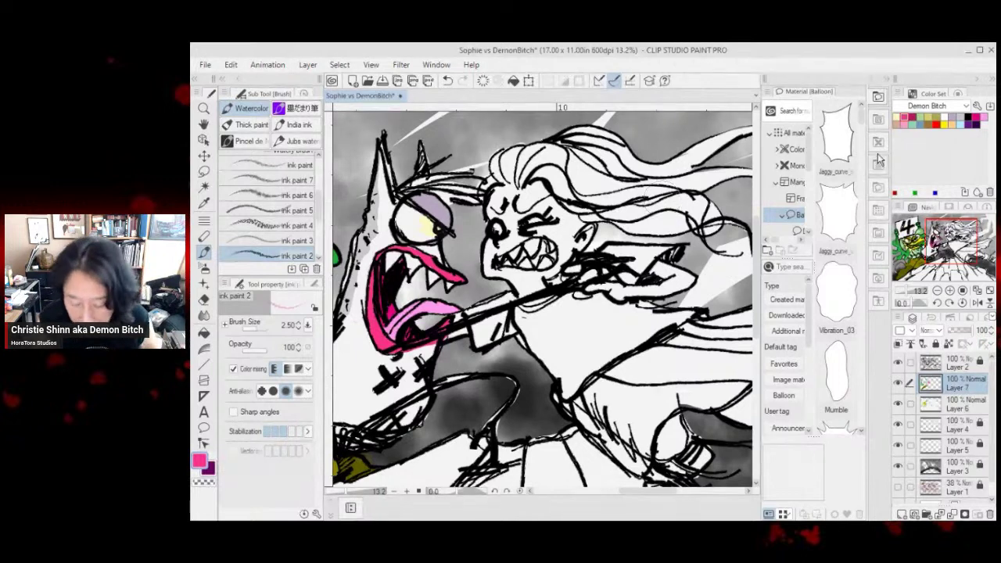
left_click(204, 171)
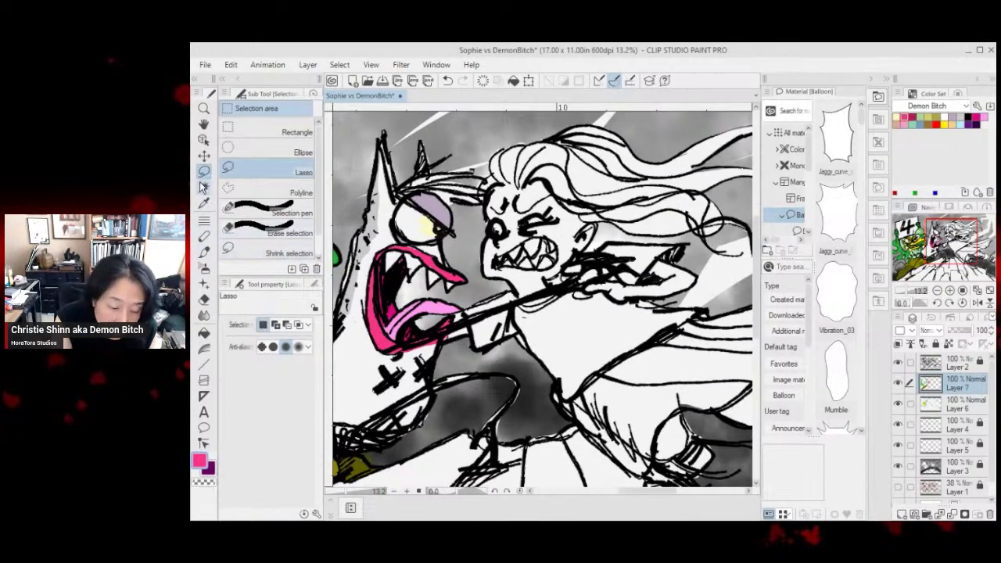
left_click(207, 301)
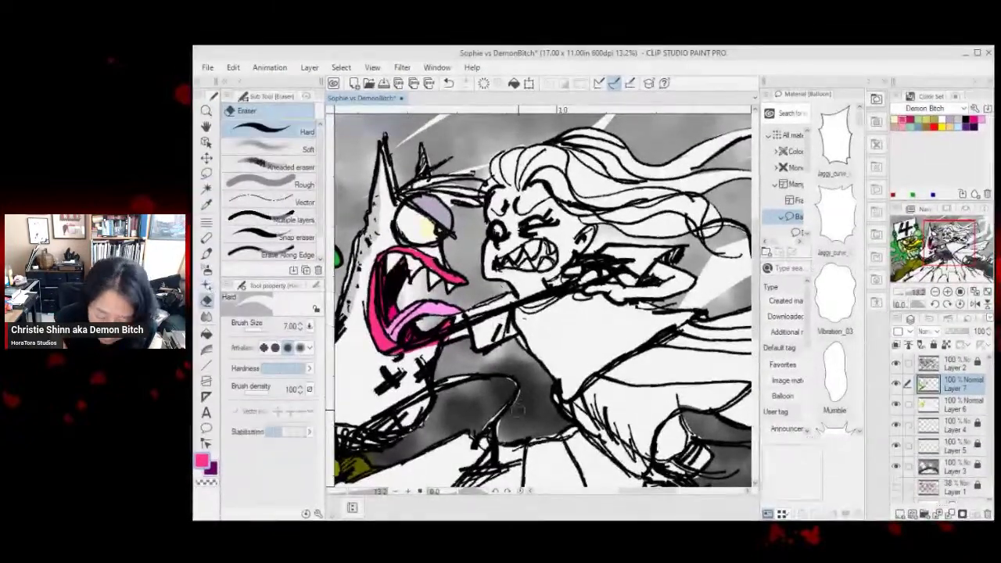
left_click(953, 402)
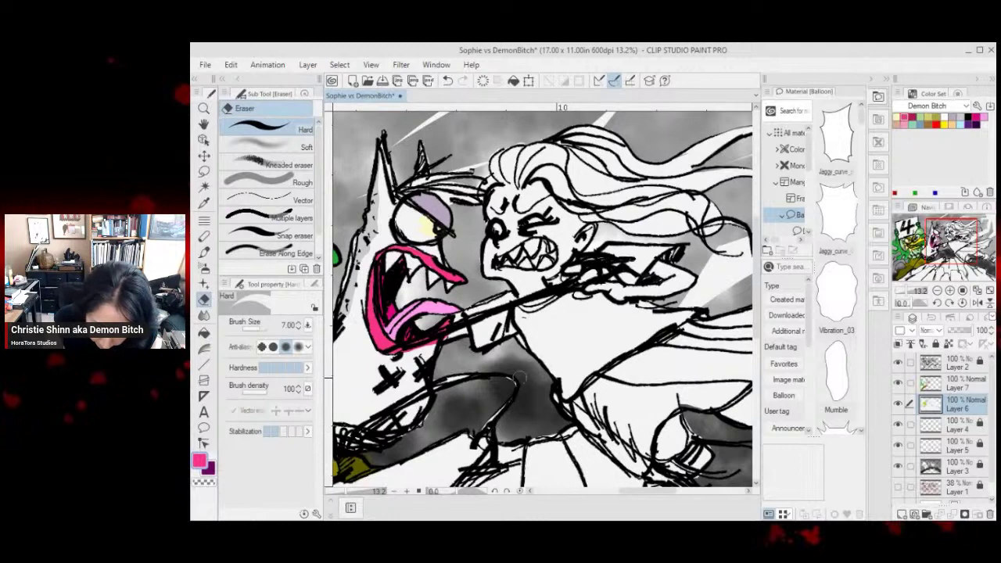
key("ctrl+z")
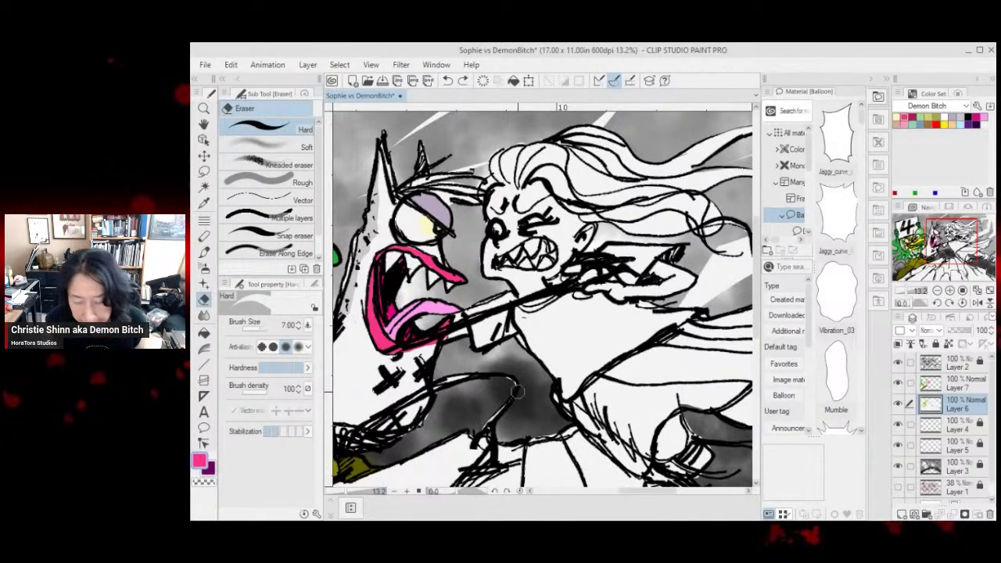
left_click(974, 385)
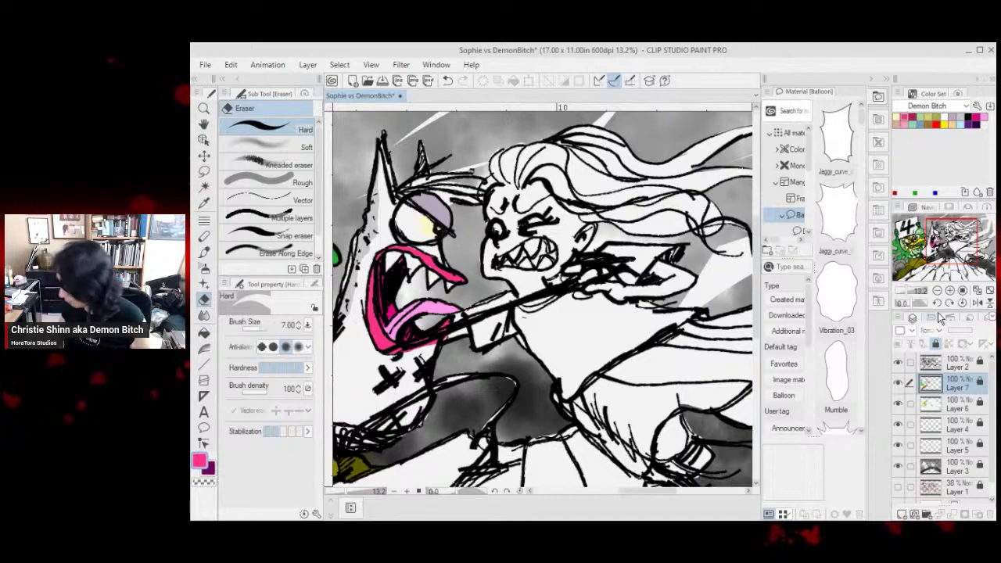
Step: Erase the stray white around the teardrop tips of the thin stalks beside the green creature on Layer 6
left_click(205, 109)
left_click_drag(633, 346, 614, 353)
left_click_drag(525, 431, 563, 291)
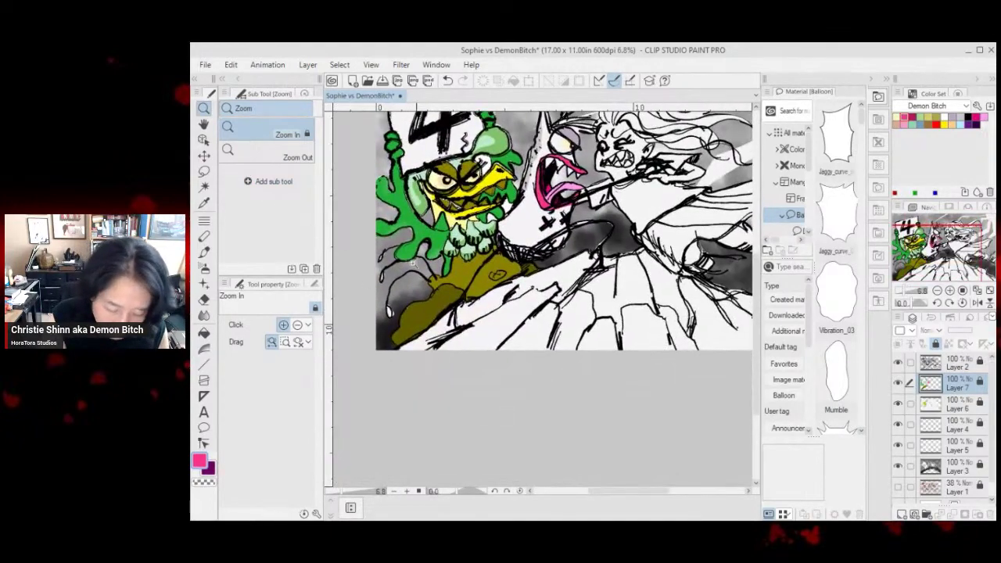
left_click_drag(407, 285, 496, 332)
left_click(954, 403)
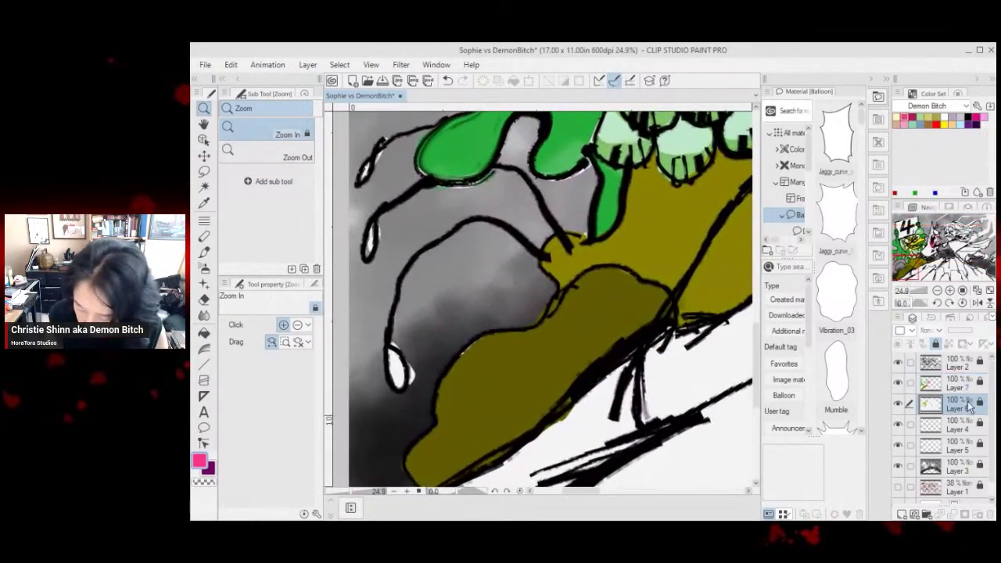
left_click(204, 299)
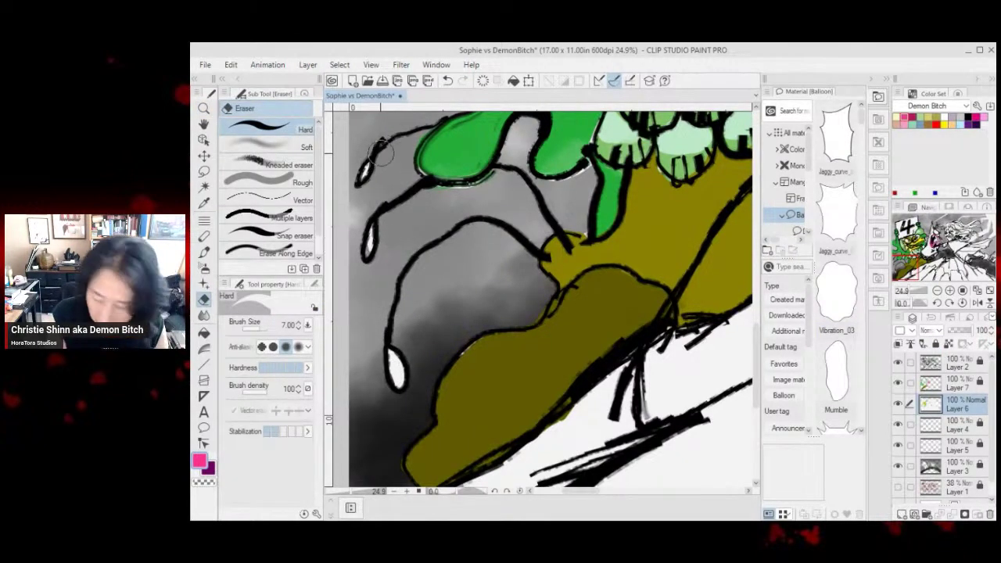
Step: Lasso the three teardrop stalk tips on Layer 7, fill them bright yellow, and clear the selection
left_click(958, 383)
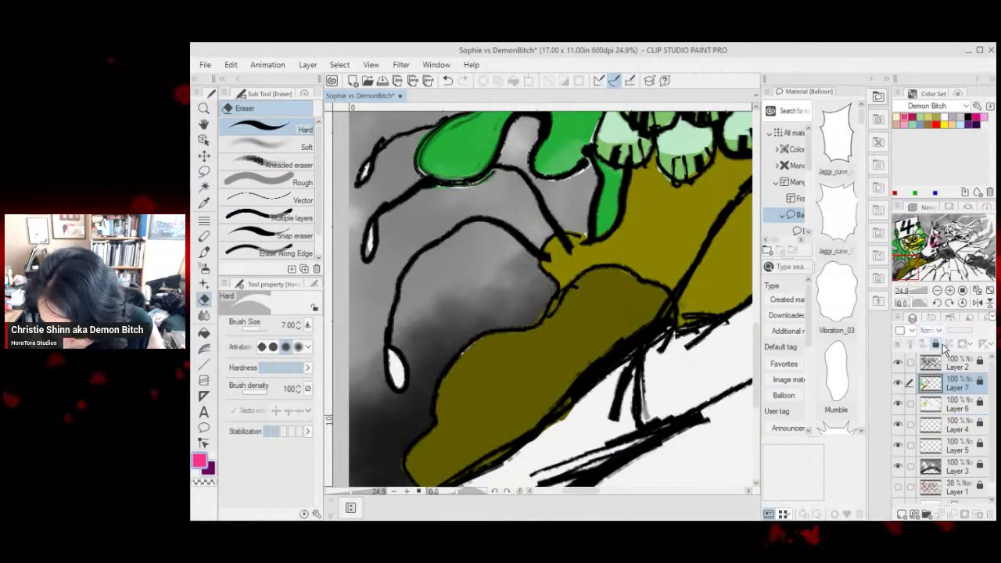
left_click(945, 118)
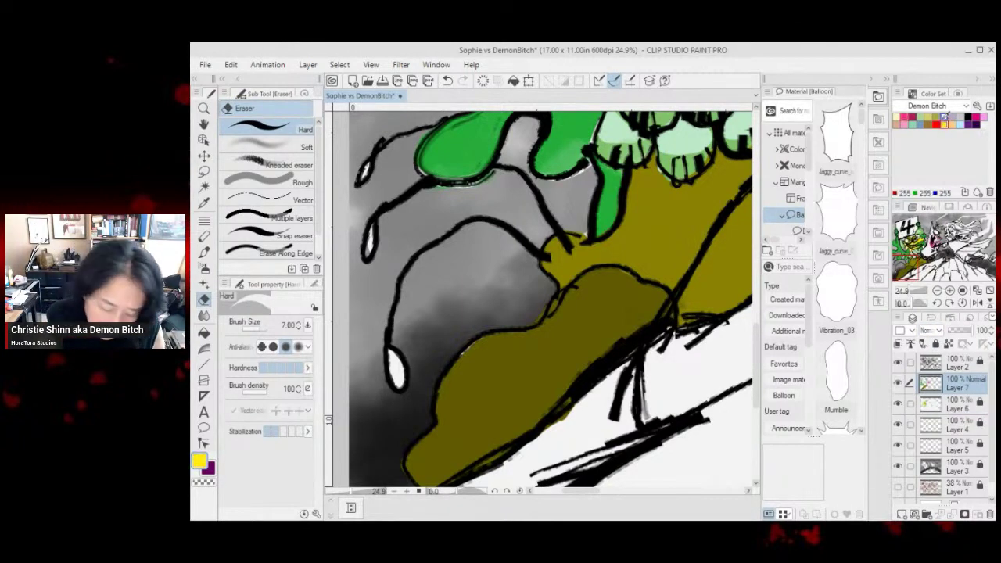
left_click(203, 171)
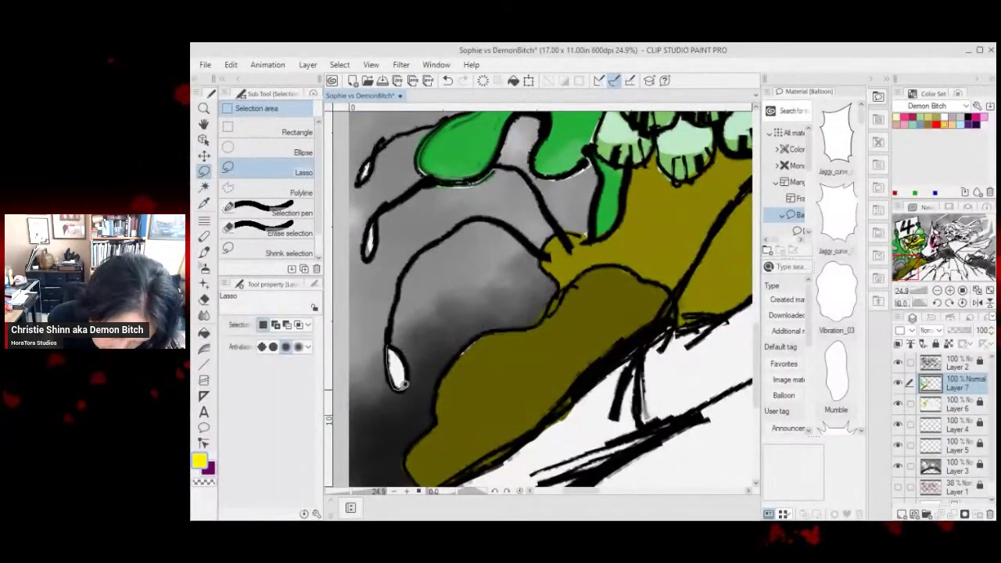
mouse_move(405, 384)
left_mouse_down()
mouse_move(393, 341)
mouse_move(389, 349)
left_mouse_up()
mouse_move(375, 218)
left_mouse_down()
mouse_move(366, 253)
mouse_move(374, 216)
left_mouse_up()
left_click_drag(374, 159, 374, 155)
left_click(203, 333)
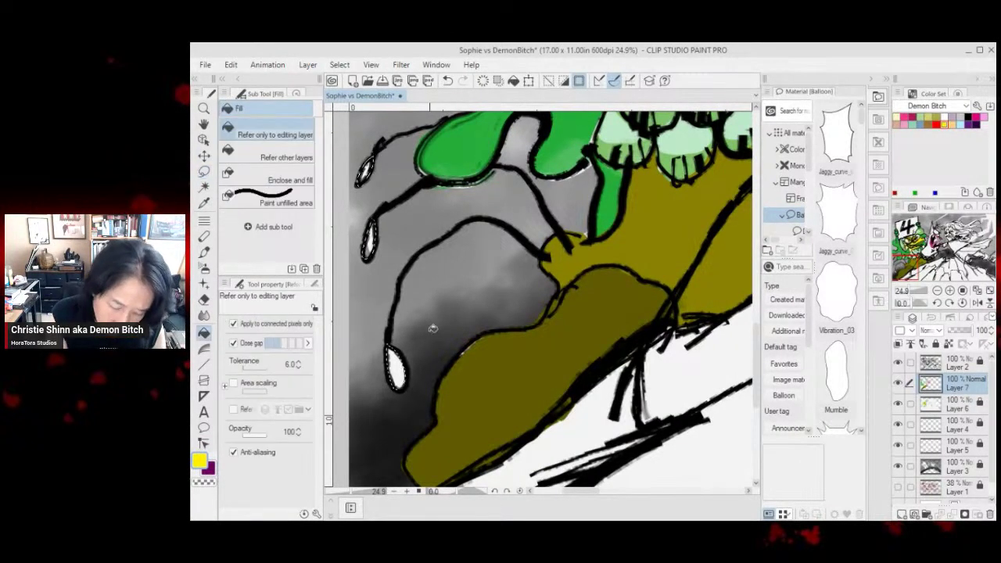
left_click(397, 366)
left_click(367, 244)
left_click(365, 168)
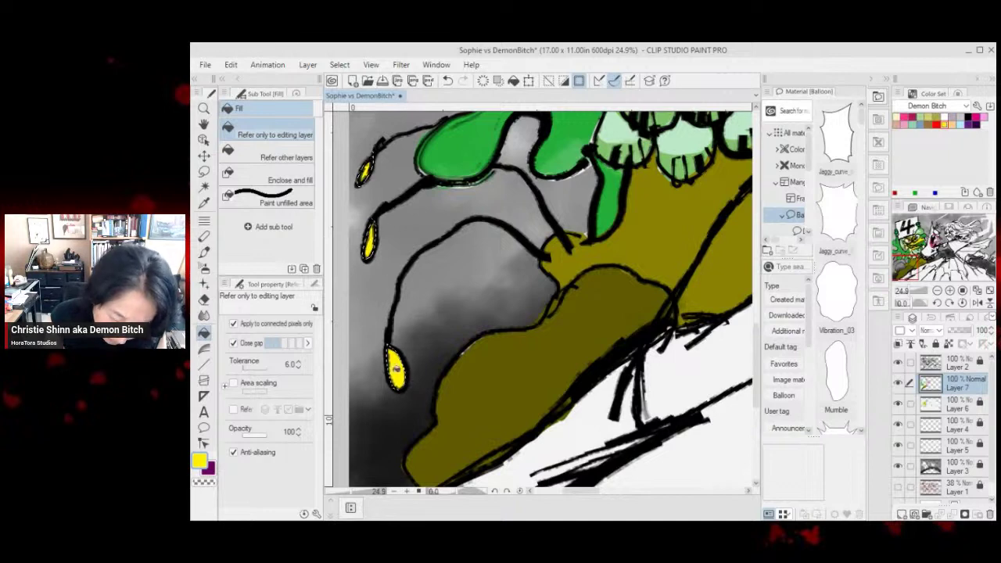
key("ctrl+d")
key("m")
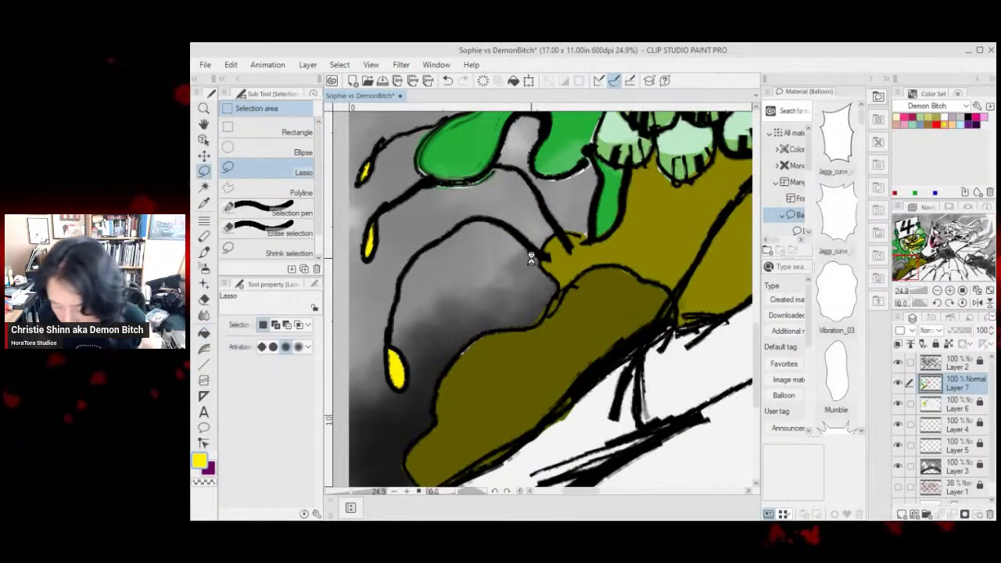
left_click(938, 116)
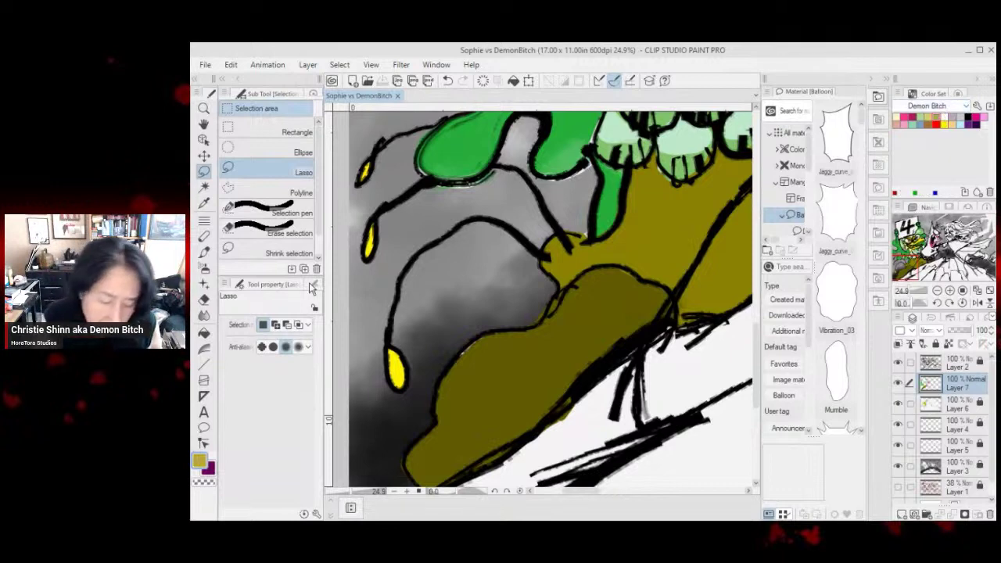
left_click(204, 236)
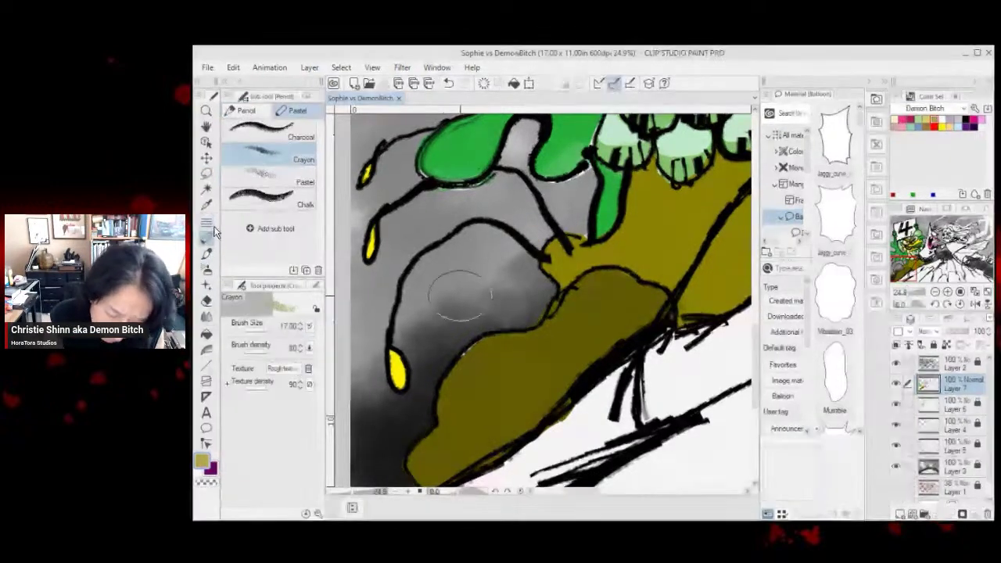
left_click_drag(464, 358, 474, 345)
key("ctrl+z")
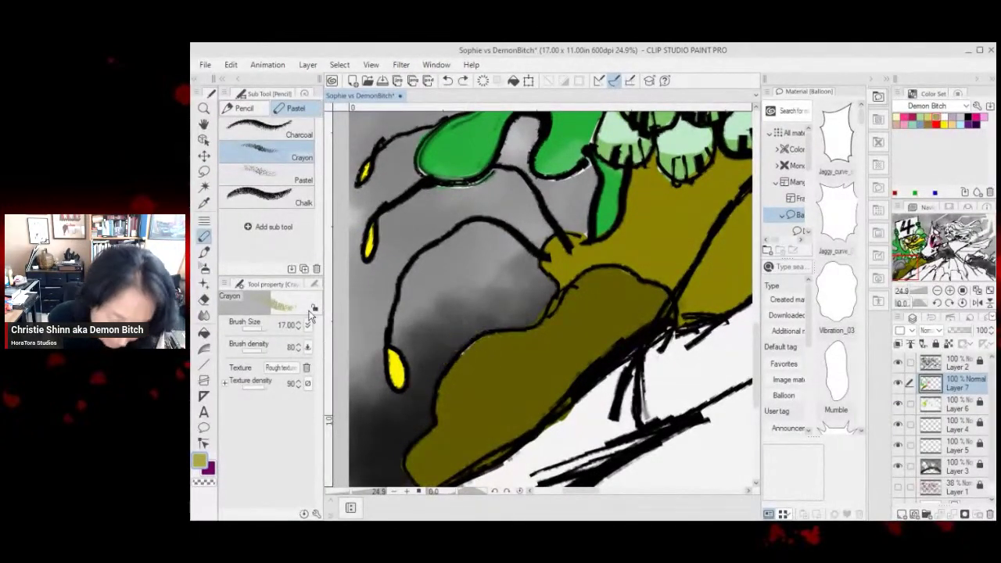
Step: Sample the dark olive and paint the unfilled upper edges of the olive shape with the ink paint 2 brush
left_click(204, 205)
left_click(481, 383)
left_click(204, 251)
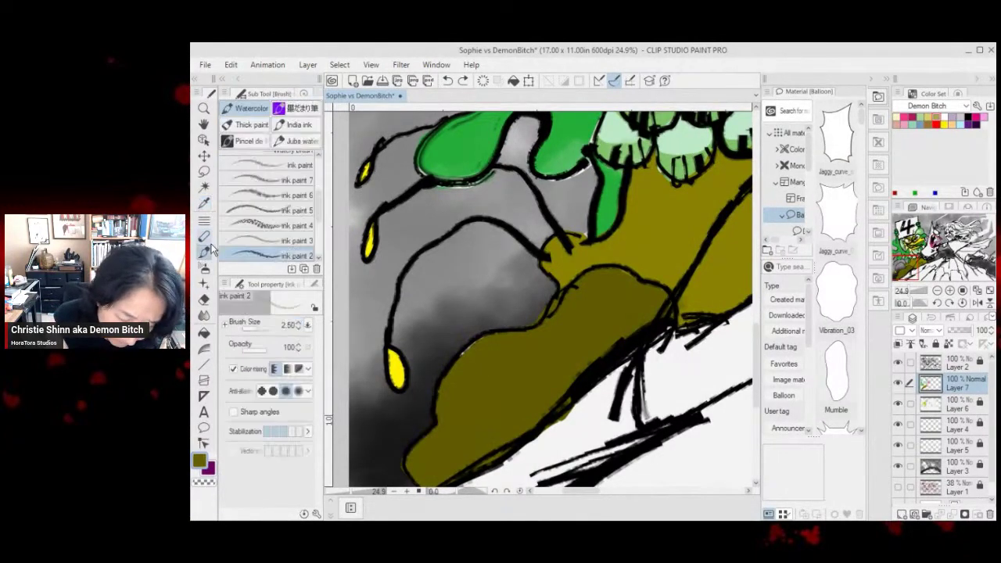
mouse_move(489, 328)
left_mouse_down()
mouse_move(464, 361)
mouse_move(485, 341)
mouse_move(468, 345)
mouse_move(495, 326)
mouse_move(554, 311)
mouse_move(595, 282)
mouse_move(630, 283)
mouse_move(596, 212)
left_mouse_up()
Step: Lasso the attacking girl's outstretched arm and bent arm on Layer 7 for a color fill
left_click(204, 109)
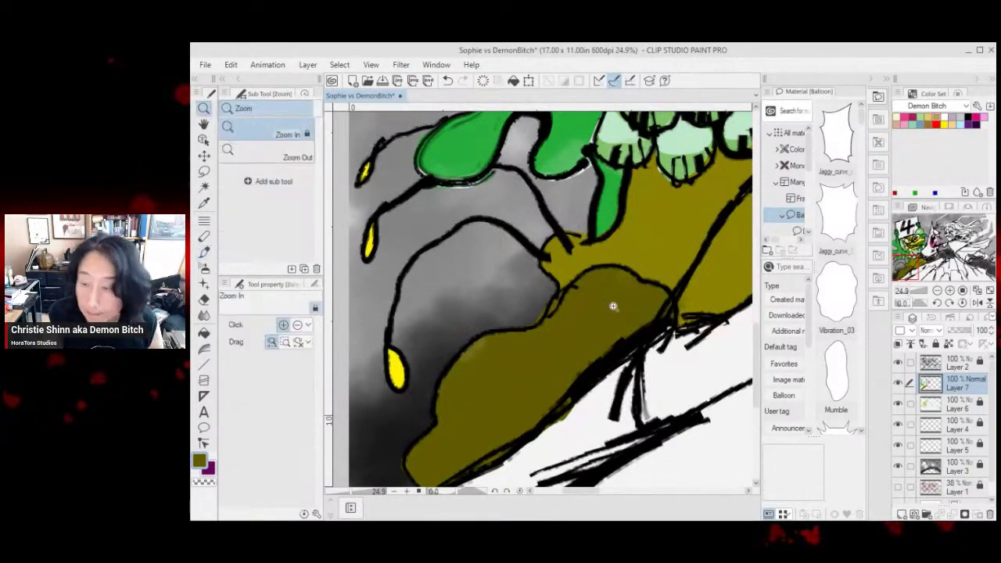
left_click_drag(646, 314, 615, 324)
left_click_drag(717, 315, 592, 364)
left_click_drag(672, 339, 512, 378)
left_click_drag(721, 300, 651, 365)
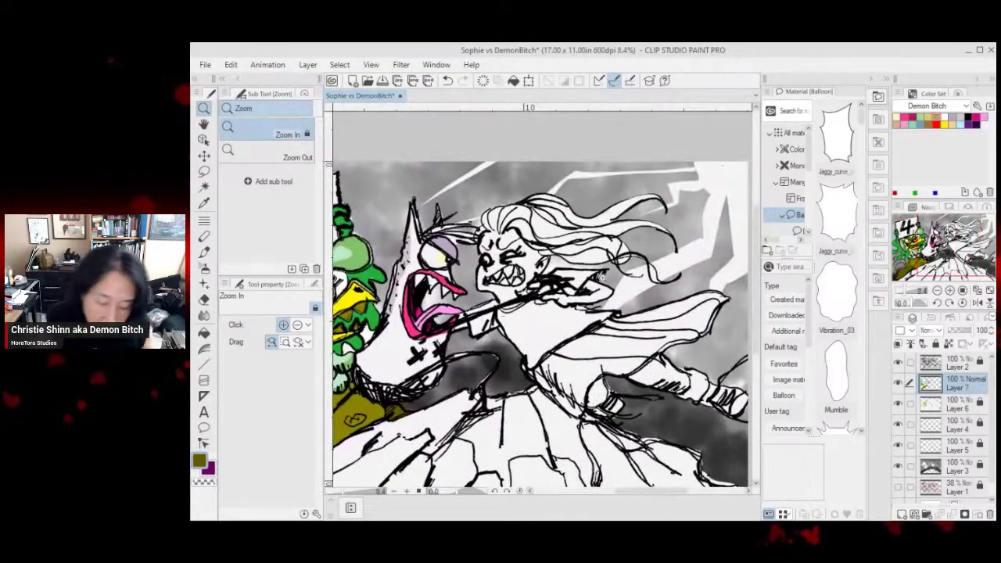
left_click(632, 340)
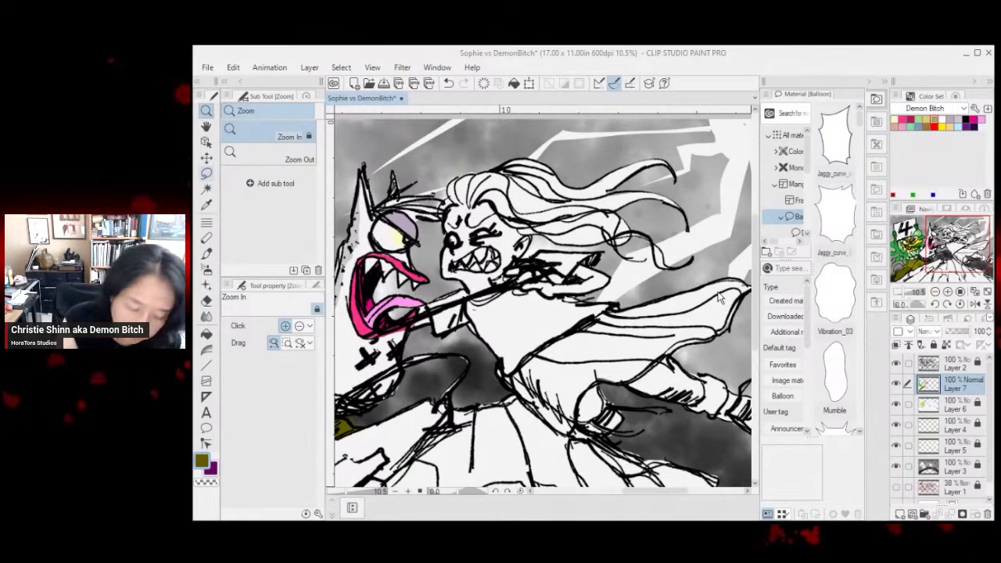
left_click(207, 173)
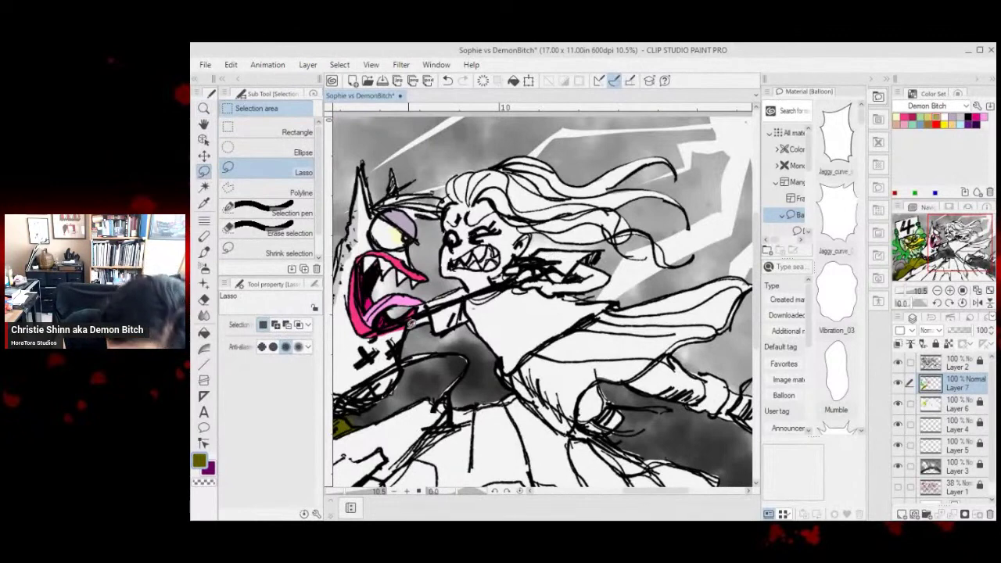
left_click_drag(414, 317, 409, 318)
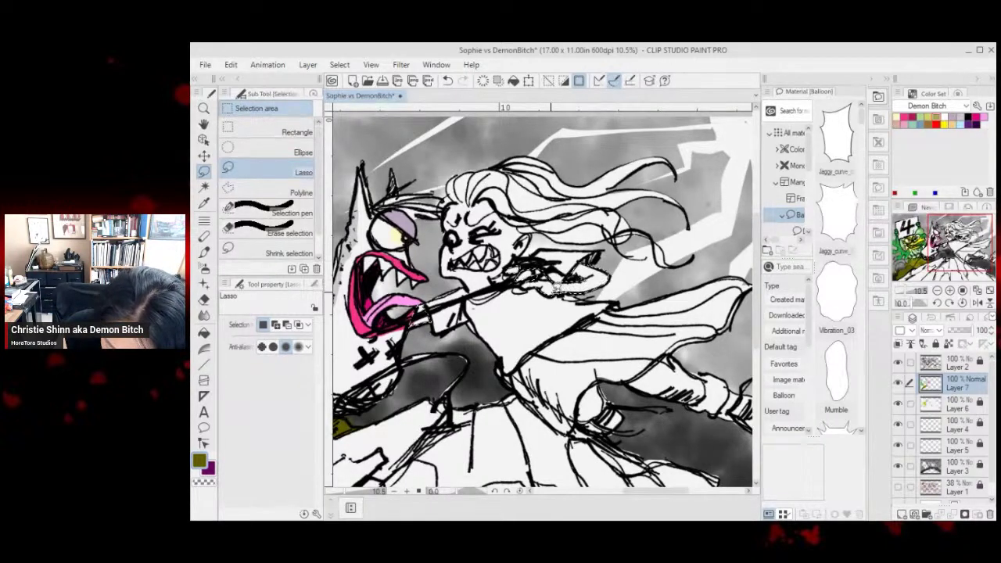
key("g")
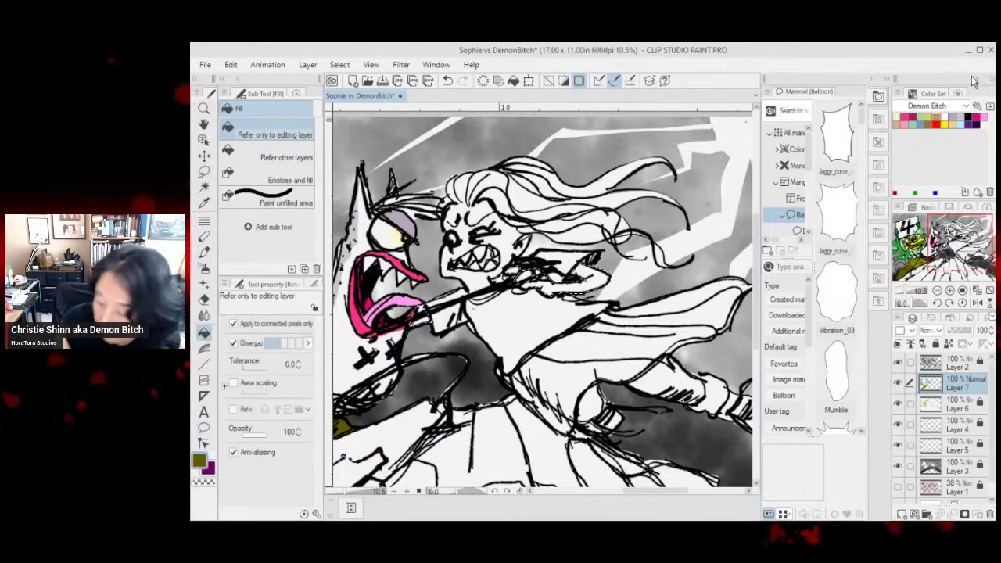
Step: Load the Skin color set and fill the lunging woman's bent arm with a pale skin tone
left_click(962, 106)
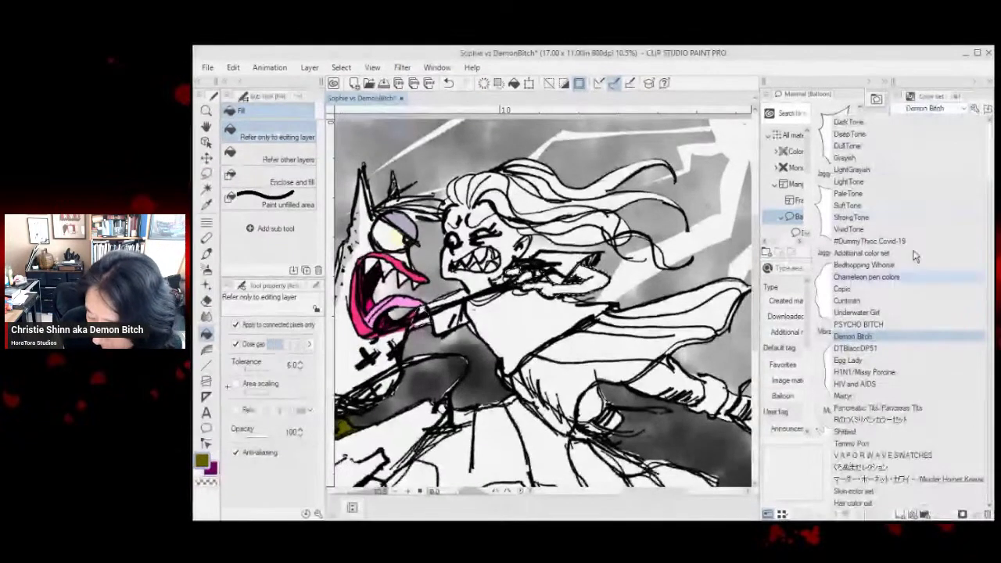
left_click(880, 495)
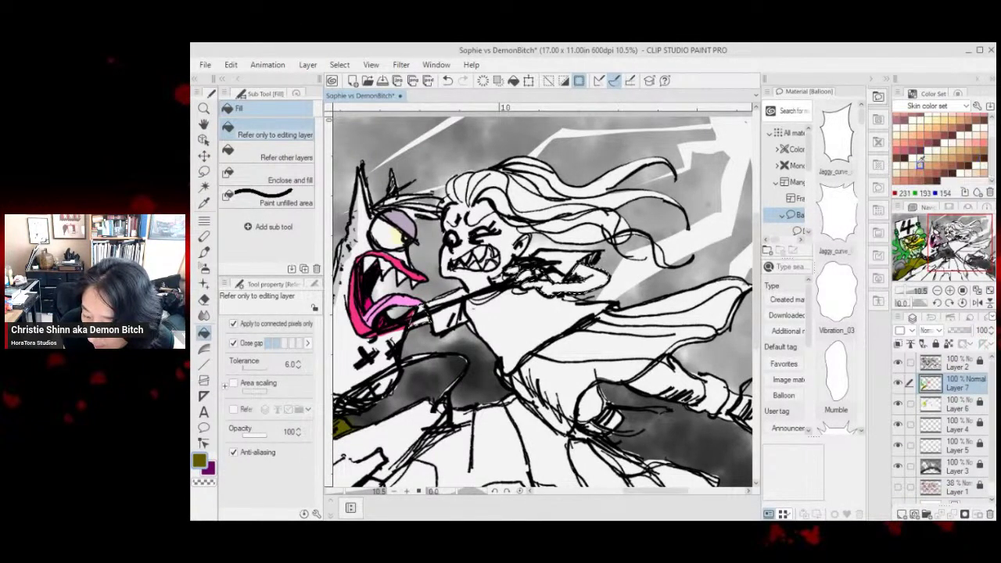
left_click(977, 168)
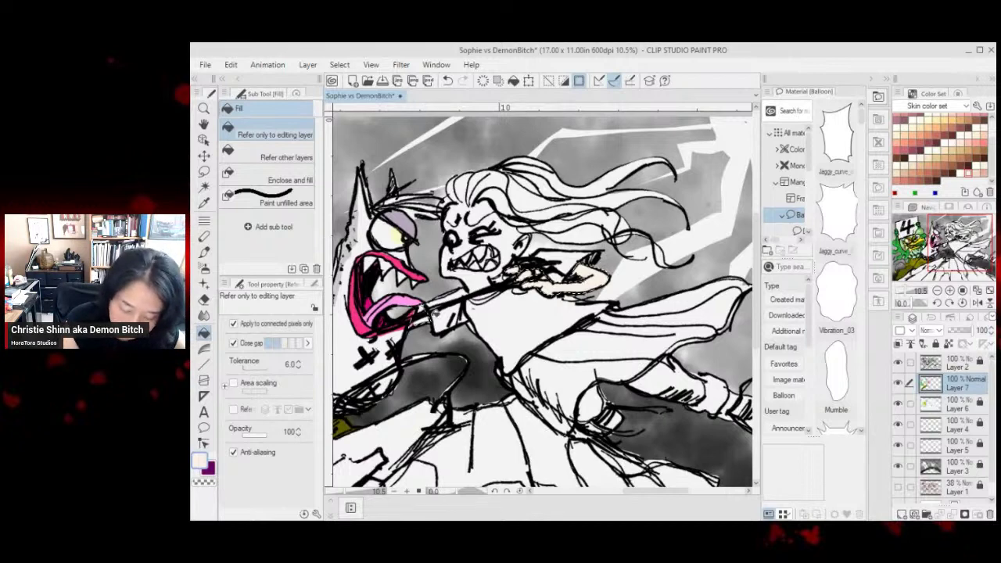
Step: Outline the woman's bare legs with the Lasso and fill them with the pale skin tone
left_click_drag(721, 357, 643, 283)
key("m")
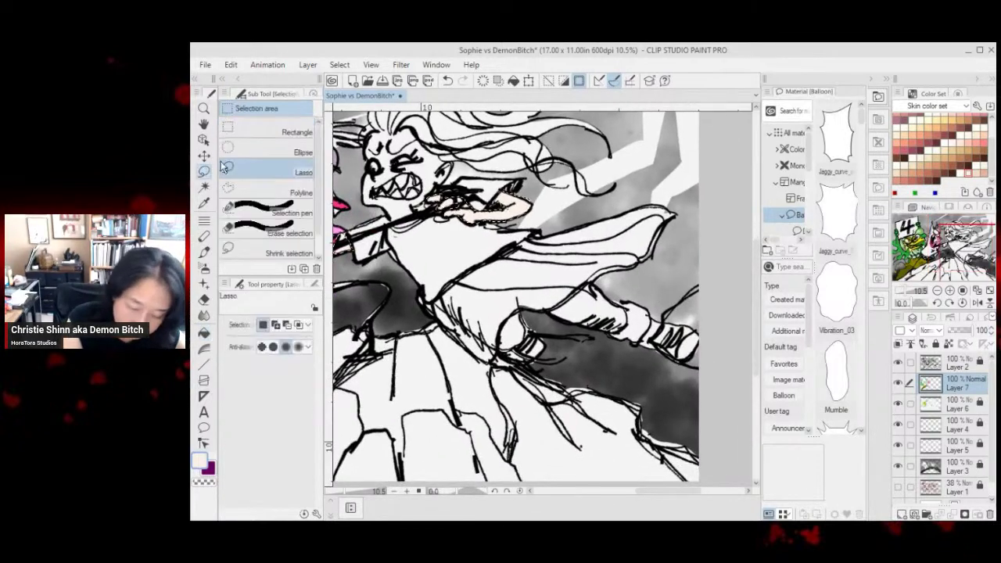
mouse_move(522, 307)
left_mouse_down()
mouse_move(529, 340)
mouse_move(501, 347)
mouse_move(523, 311)
left_mouse_up()
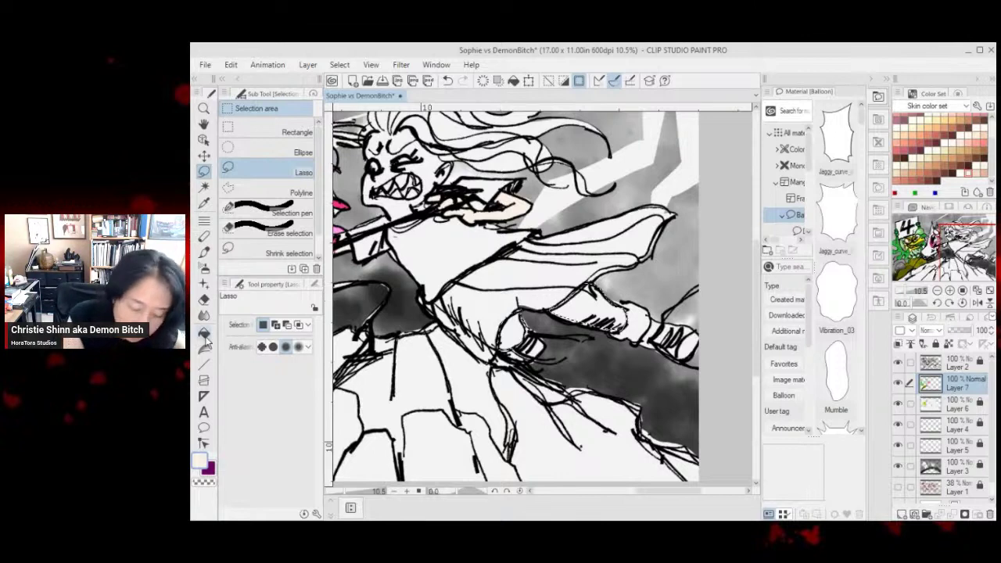
key("g")
left_click(592, 308)
left_click(518, 333)
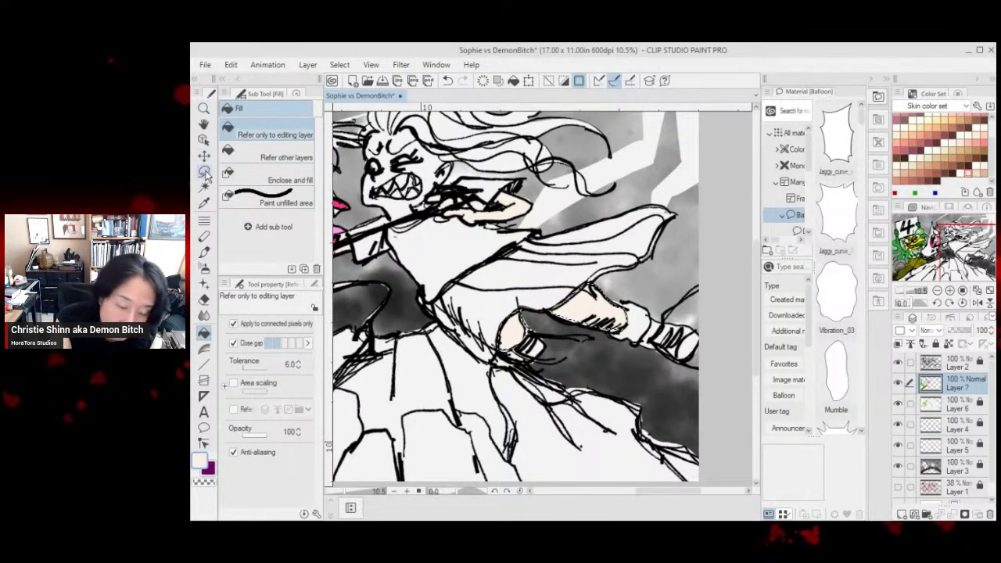
Step: Deselect the legs and touch up the skin colour on the outstretched leg with the ink paint 2 watercolor brush
key("m")
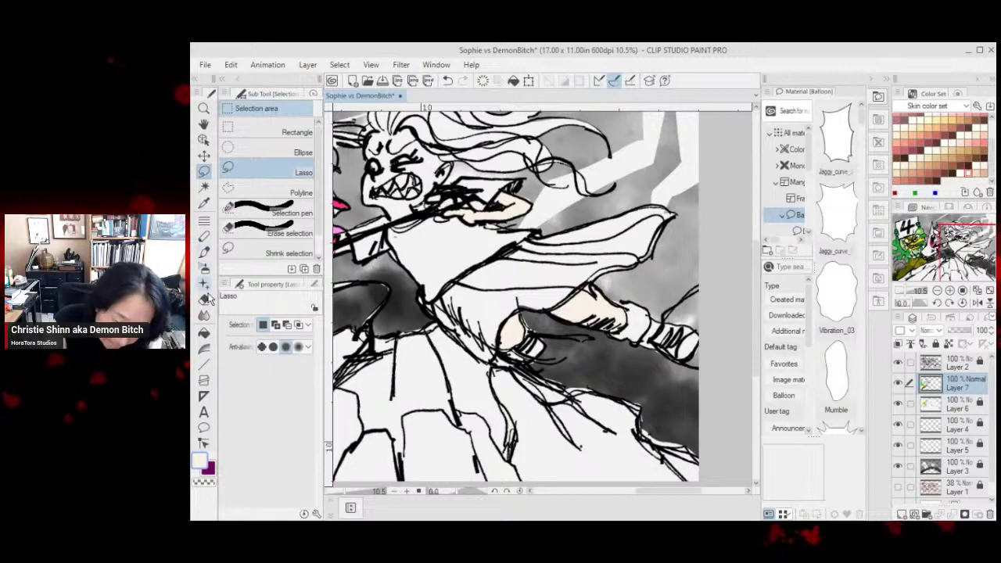
left_click(204, 298)
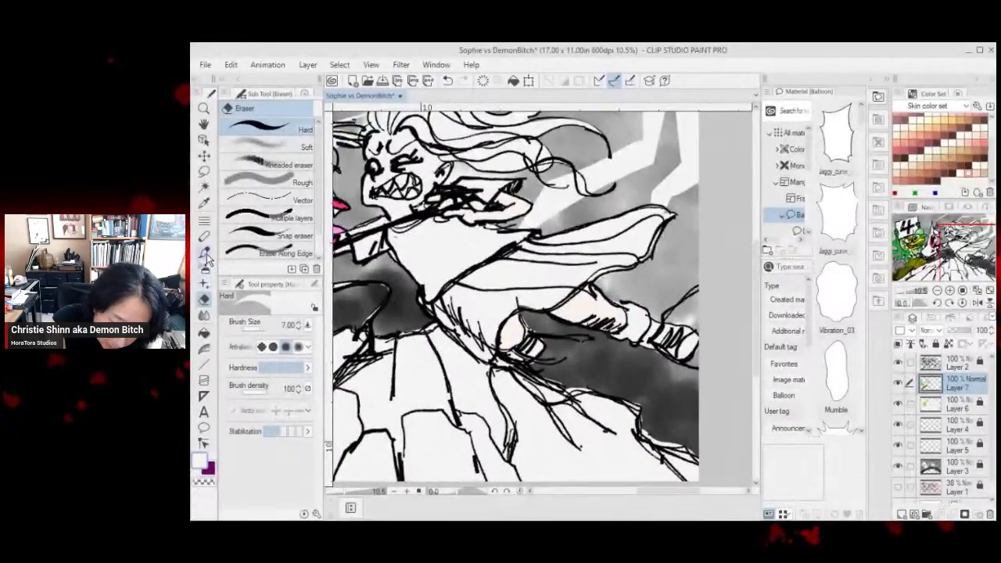
left_click(204, 252)
mouse_move(633, 325)
left_mouse_down()
mouse_move(573, 317)
mouse_move(579, 328)
mouse_move(618, 328)
mouse_move(587, 305)
left_mouse_up()
Step: Outline the woman's face and neck with the Lasso and fill them with the pale skin tone
left_click_drag(560, 263, 588, 335)
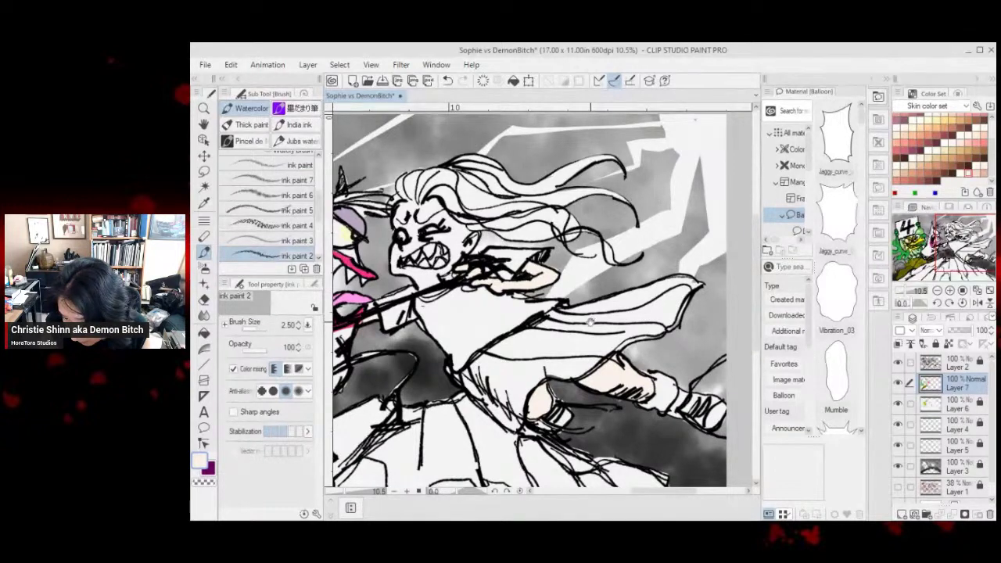
left_click_drag(591, 321, 647, 400)
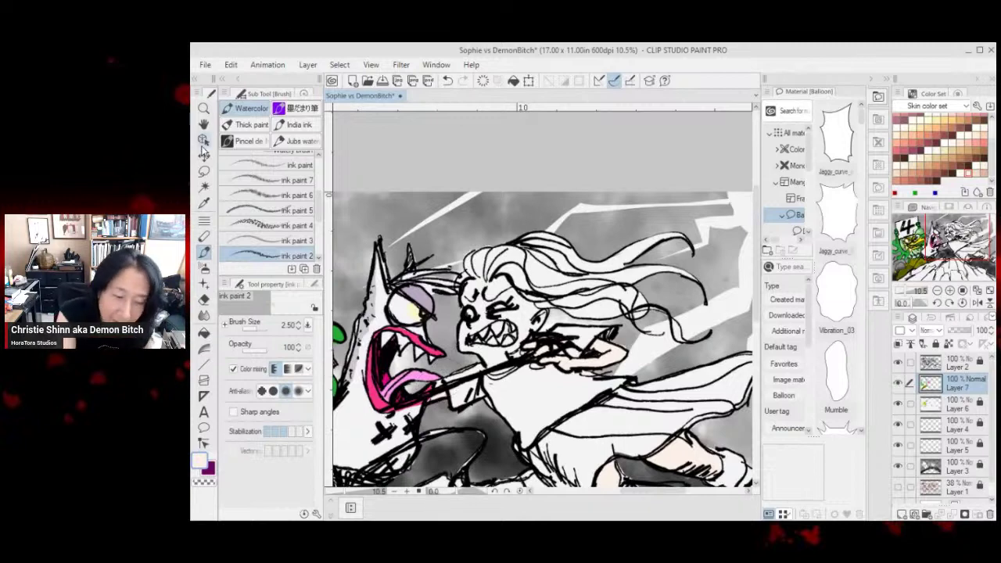
left_click(204, 170)
left_click_drag(578, 308, 612, 342)
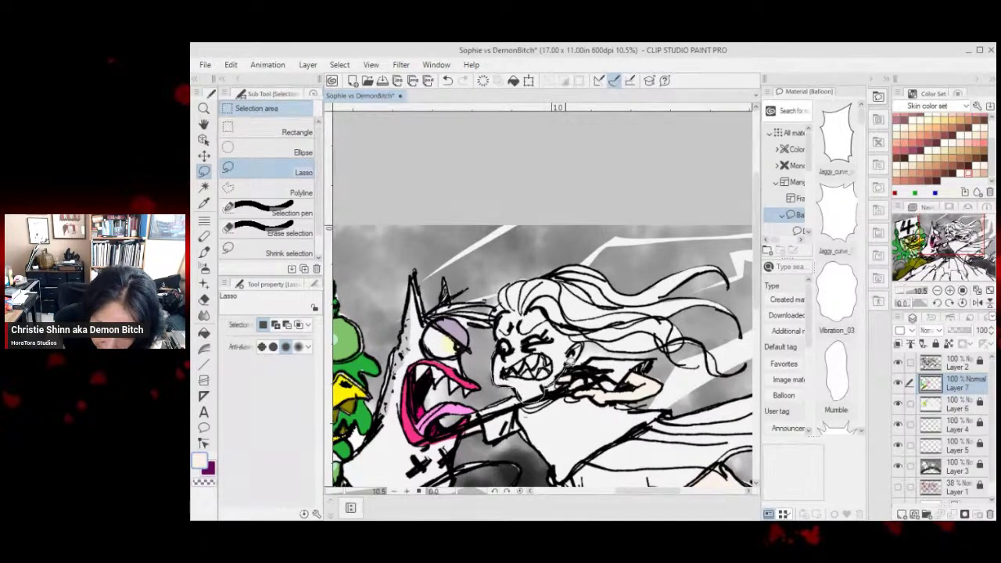
mouse_move(560, 324)
left_mouse_down()
mouse_move(536, 306)
mouse_move(497, 313)
mouse_move(495, 329)
left_mouse_up()
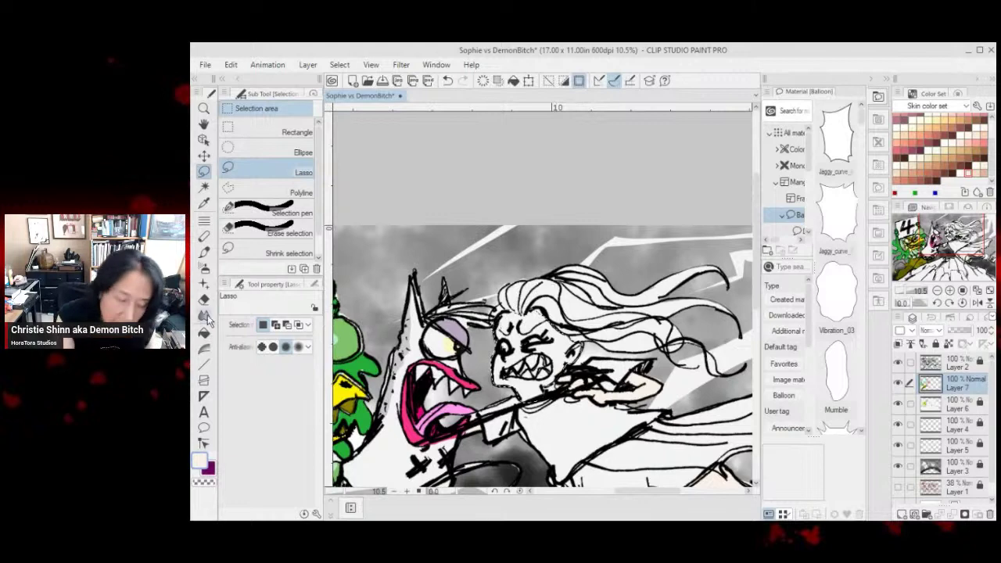
key("g")
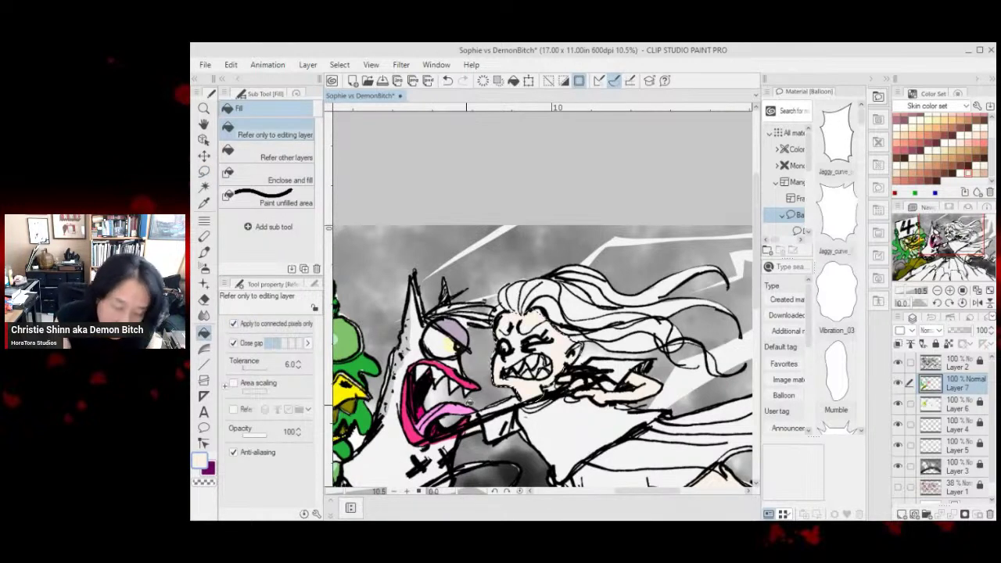
Step: Load the Standard color set and fill the Lasso-selected whites of the woman's eyes with white
left_click(203, 171)
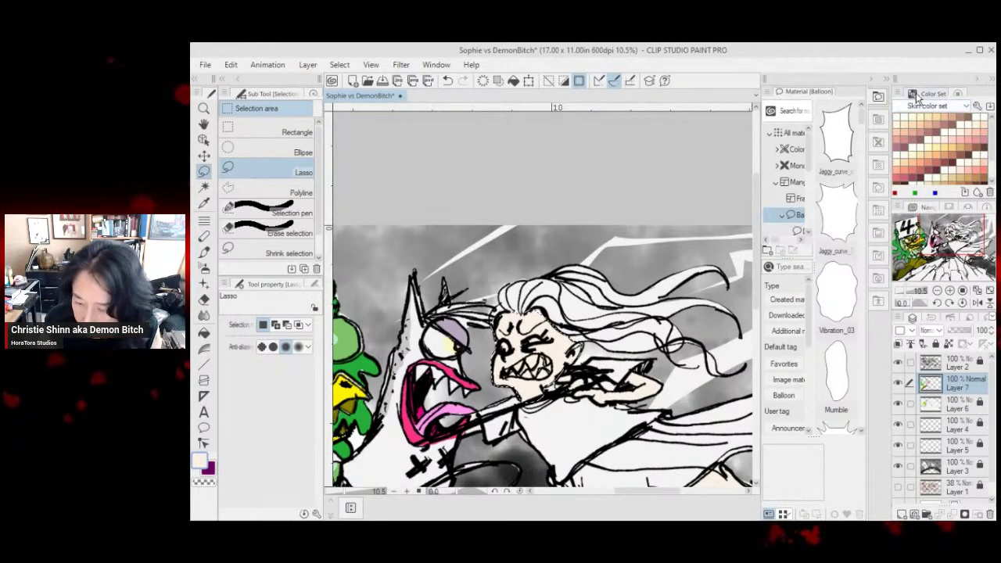
left_click(913, 109)
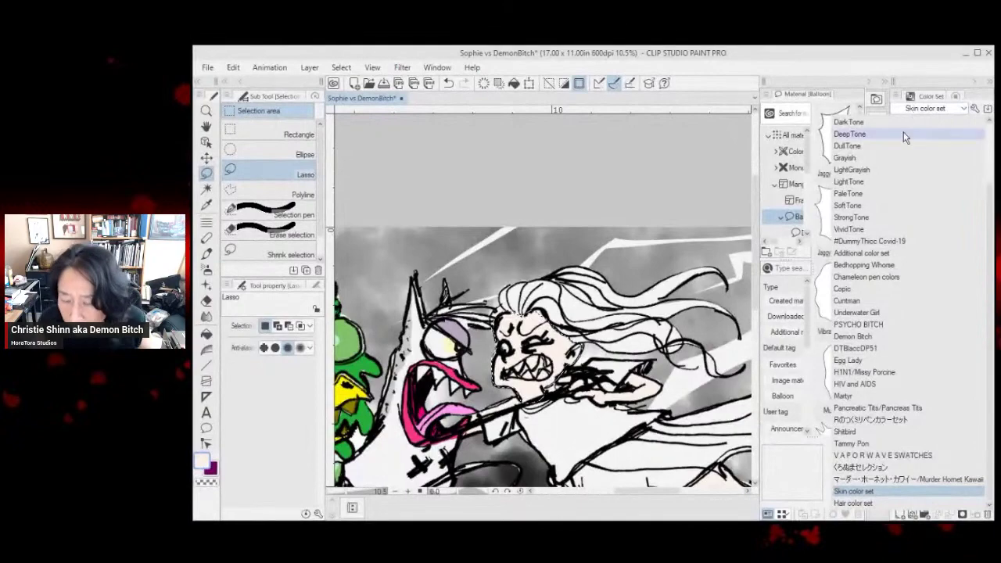
left_click(929, 205)
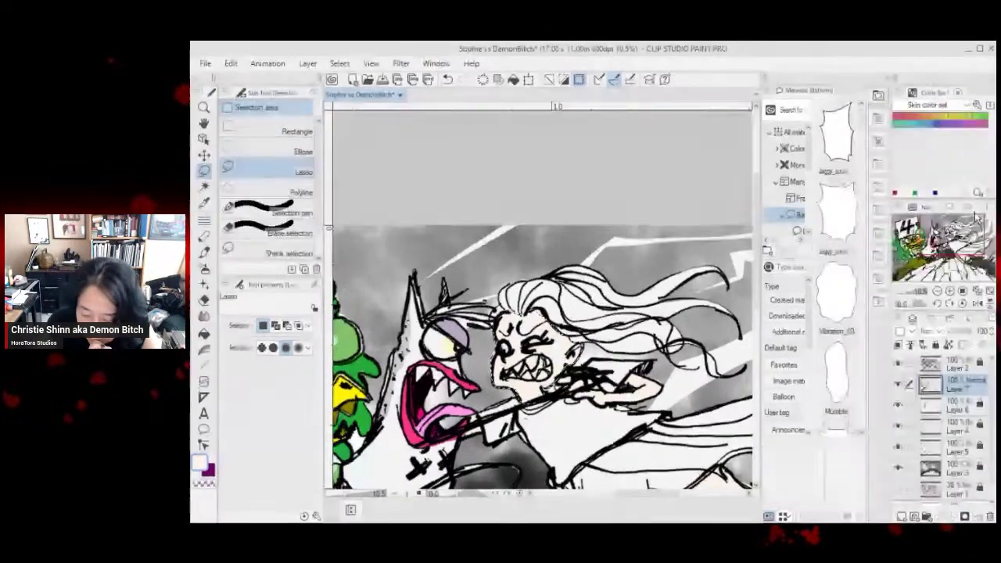
left_click(976, 107)
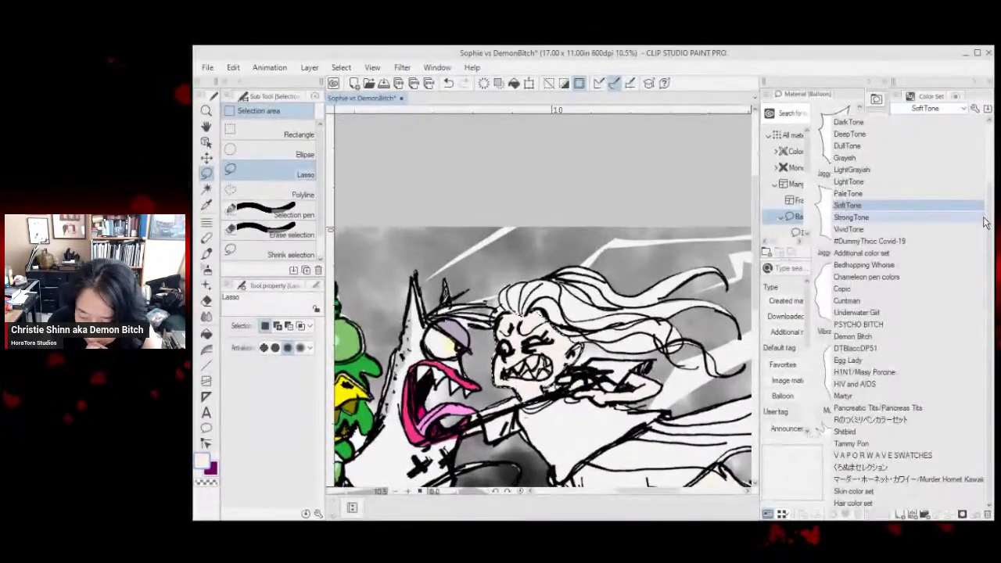
scroll(905, 157, "up", 2)
left_click(904, 144)
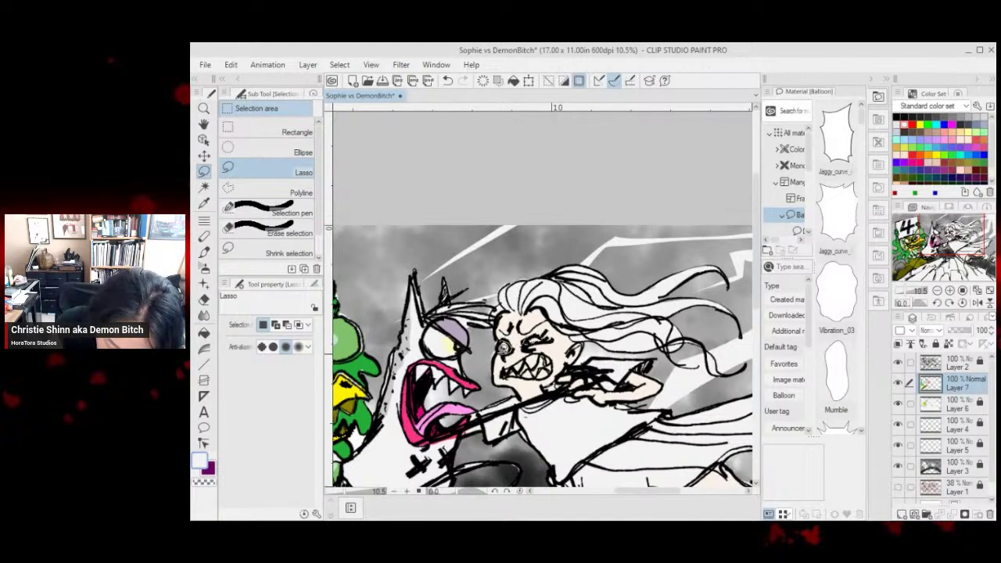
left_click(204, 333)
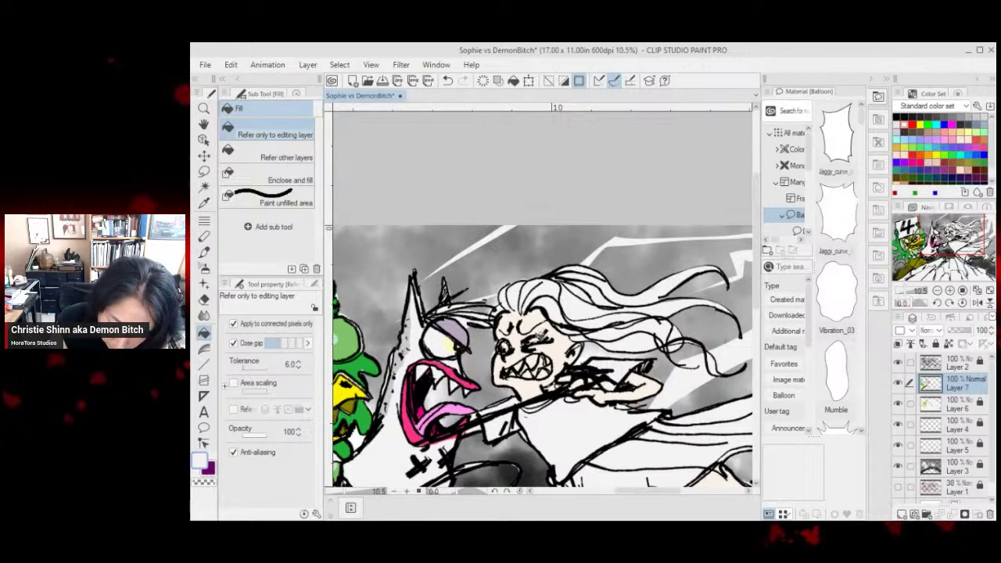
Step: Lasso the irises of both the woman's eyes, fill them with medium blue and deselect
left_click(203, 171)
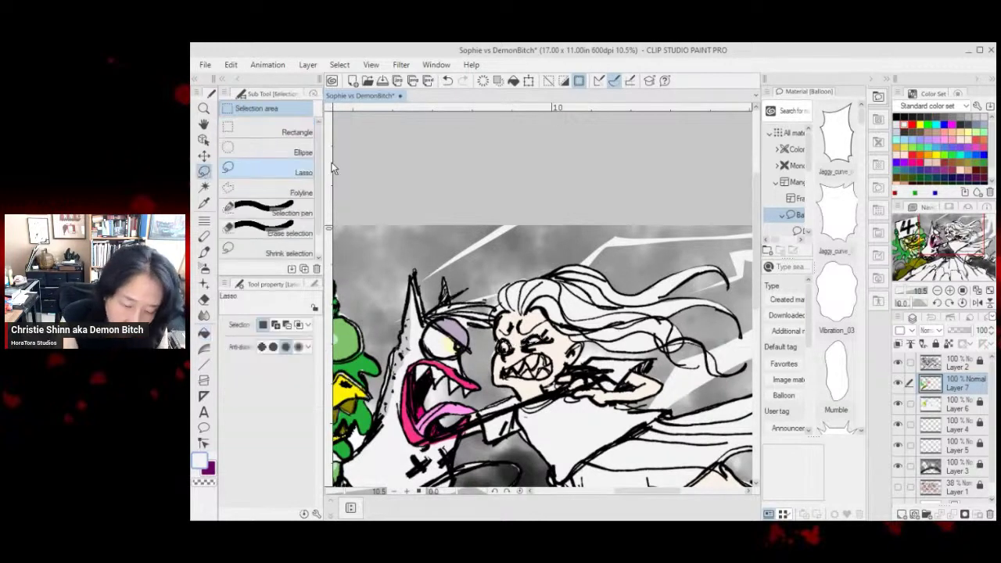
left_click_drag(500, 345, 501, 342)
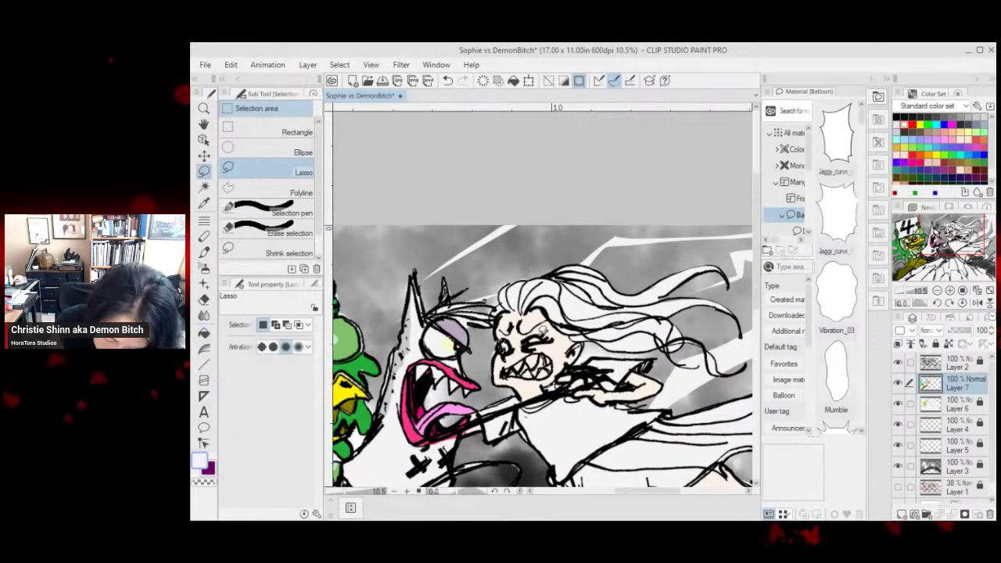
left_click(203, 332)
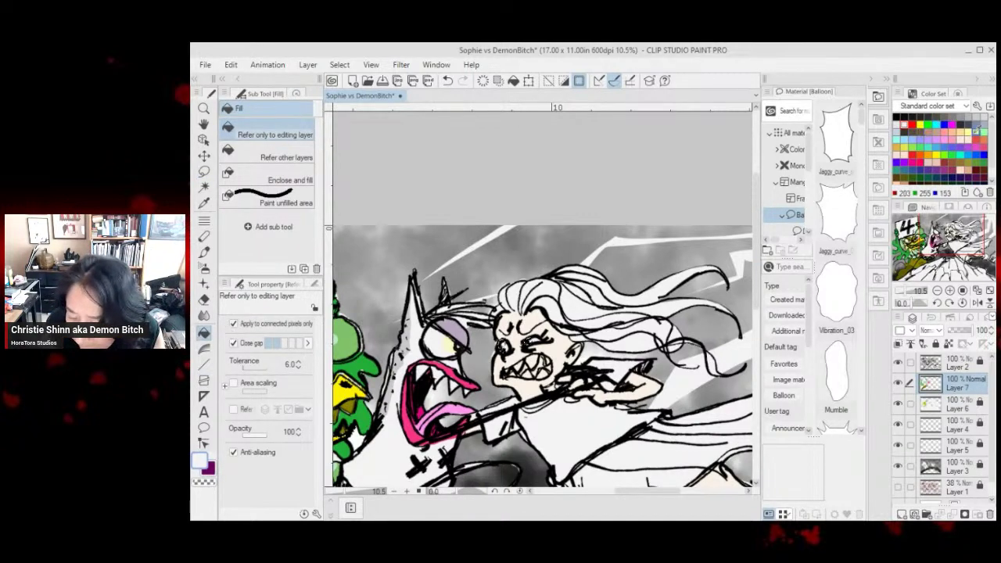
left_click(945, 148)
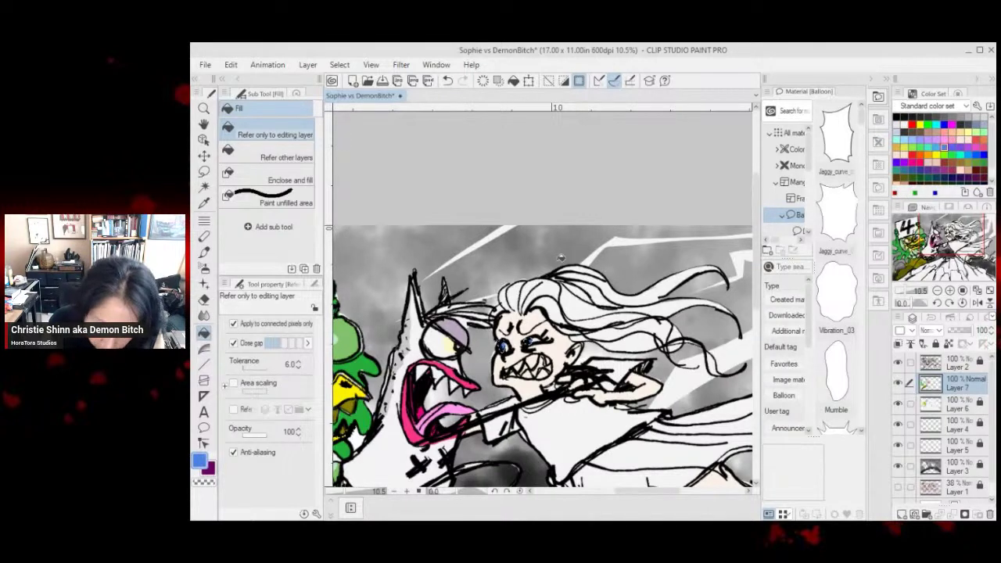
key("m")
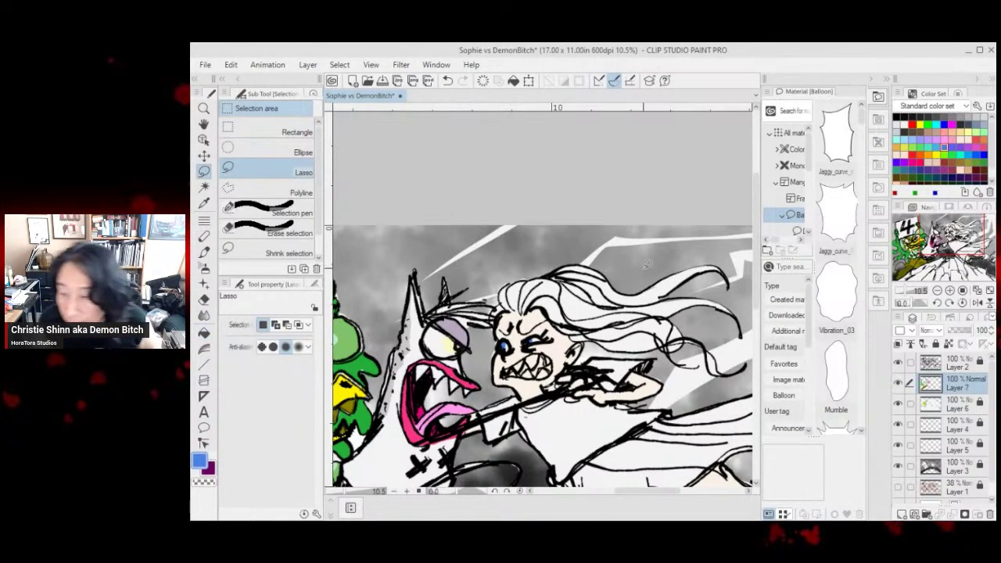
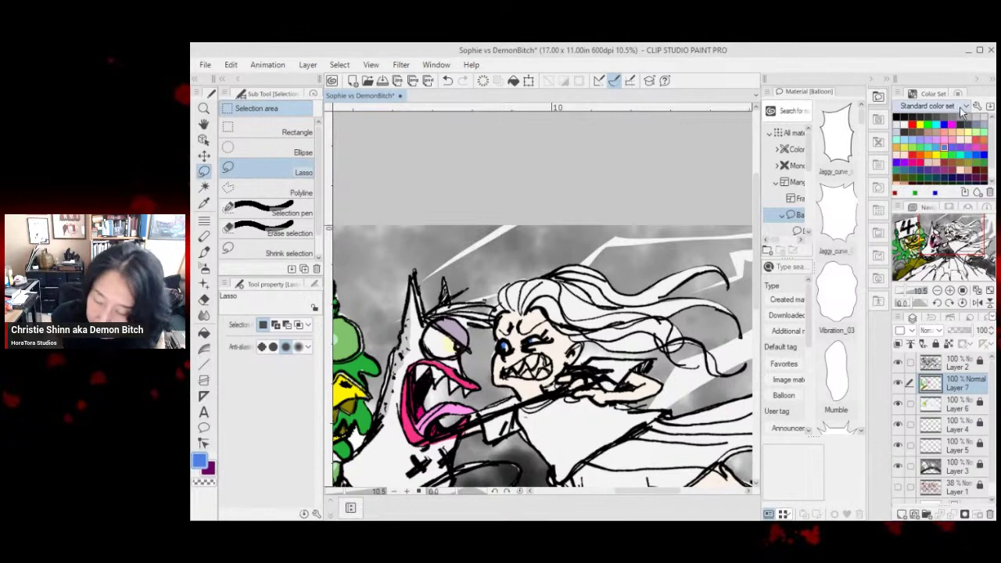
Step: Load the Hair color set and choose bright yellow as the drawing colour
left_click(948, 109)
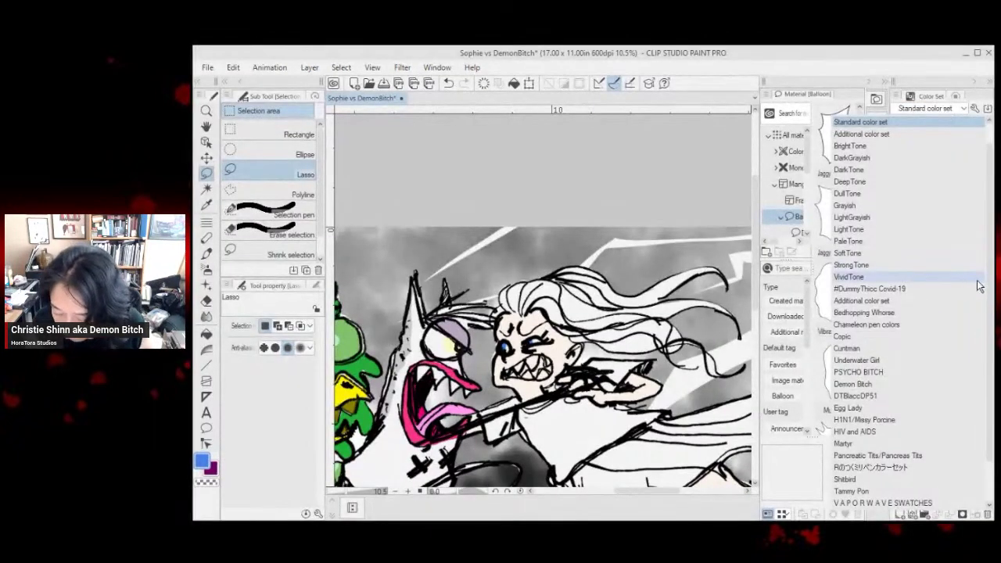
scroll(899, 313, "down", 5)
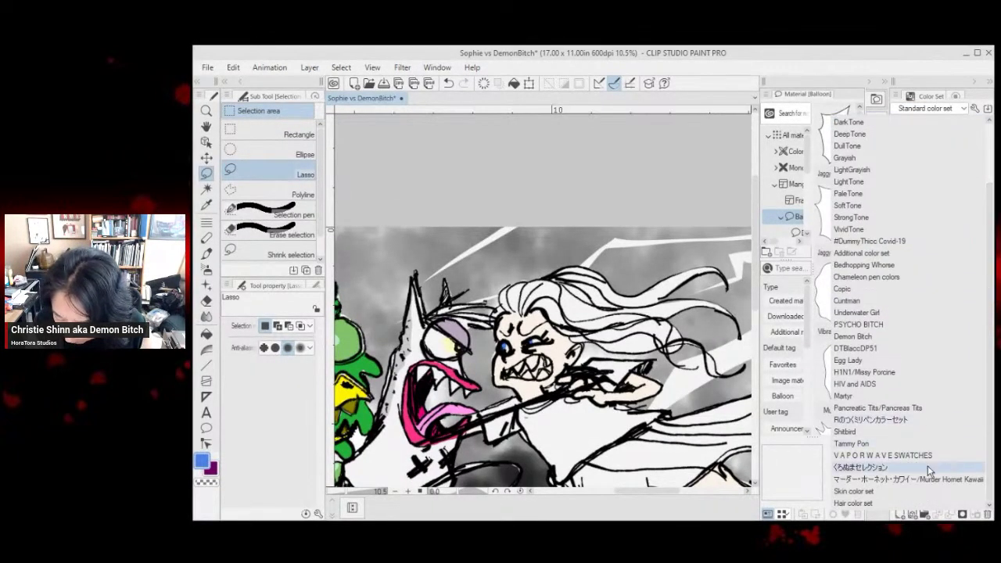
left_click(901, 499)
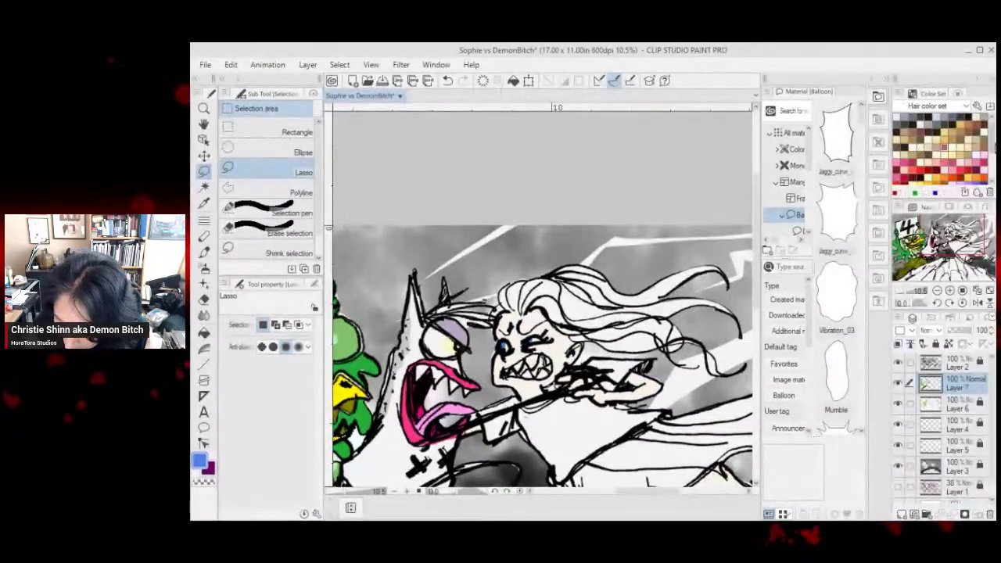
left_click_drag(991, 136, 991, 168)
left_click(924, 144)
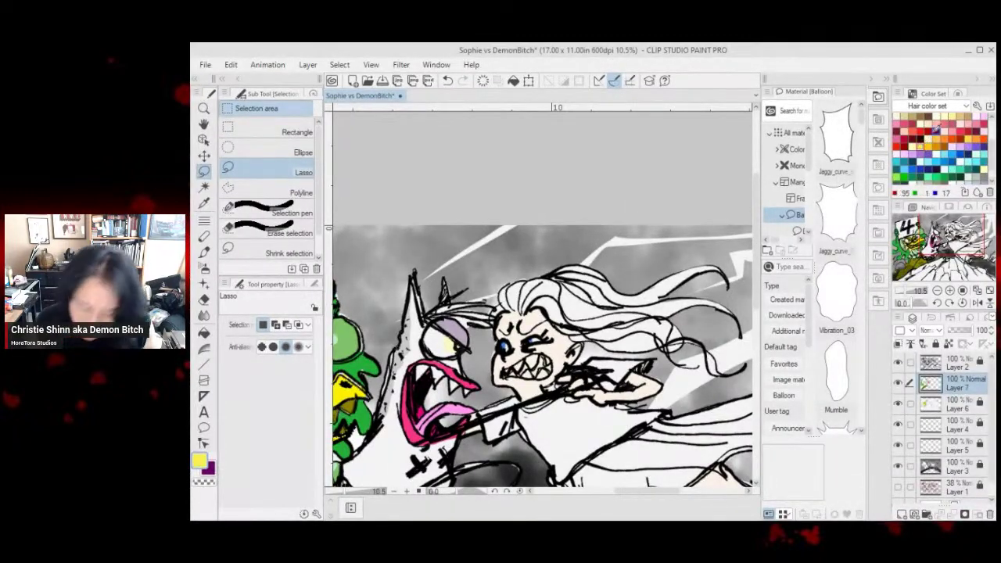
Step: Outline the woman's windblown hair with the Lasso, including the long trailing strands, and fill it with bright yellow
left_click(203, 108)
left_click_drag(586, 308, 645, 307)
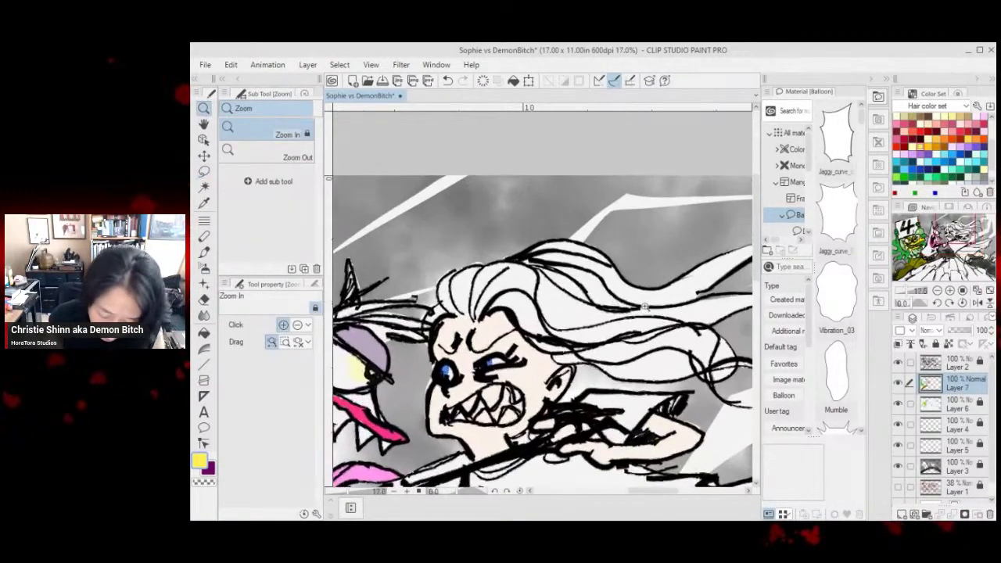
left_click_drag(719, 377, 722, 338)
left_click(203, 170)
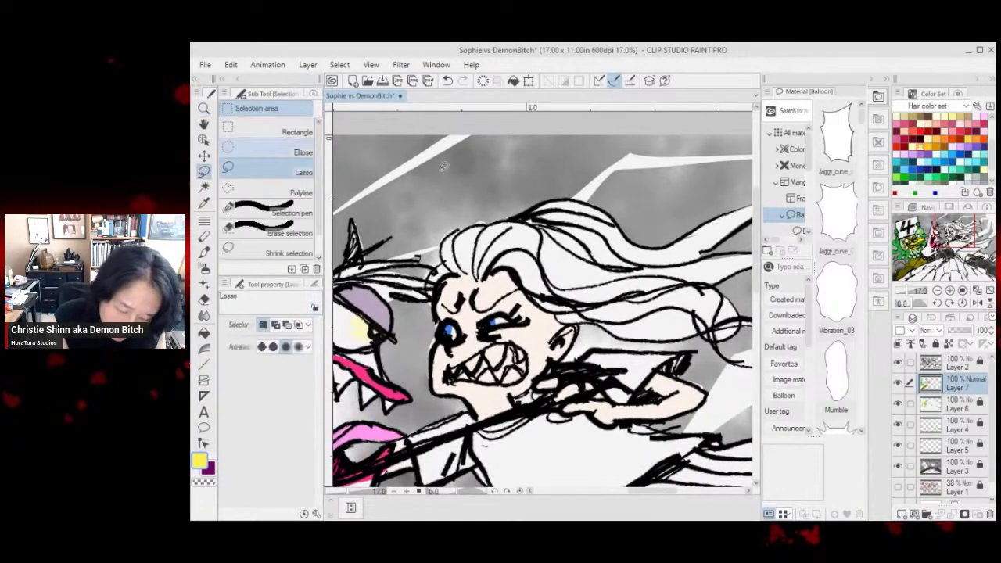
mouse_move(435, 299)
left_mouse_down()
mouse_move(432, 274)
mouse_move(453, 233)
mouse_move(514, 213)
mouse_move(561, 220)
mouse_move(589, 239)
mouse_move(554, 280)
left_mouse_up()
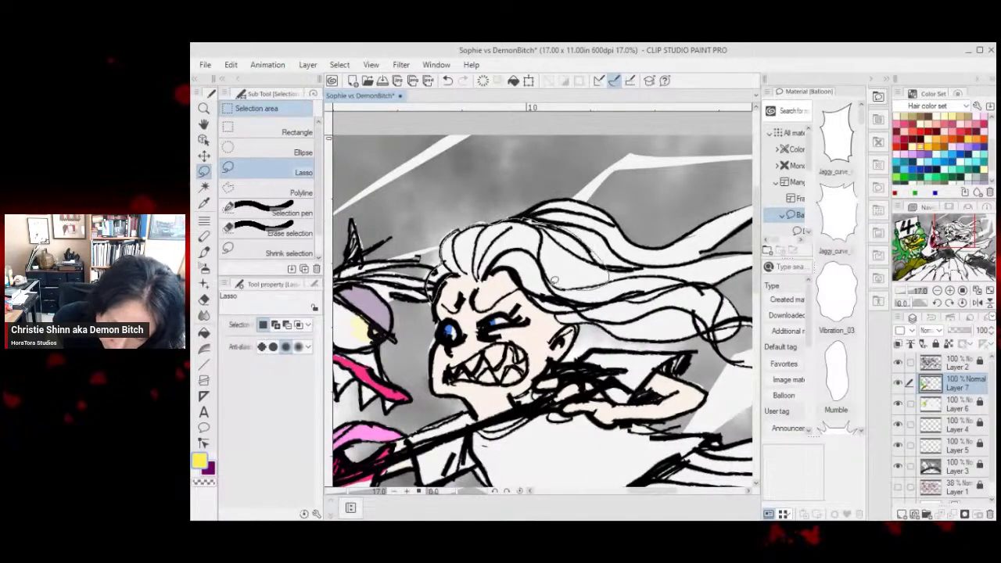
left_click_drag(486, 278, 466, 272)
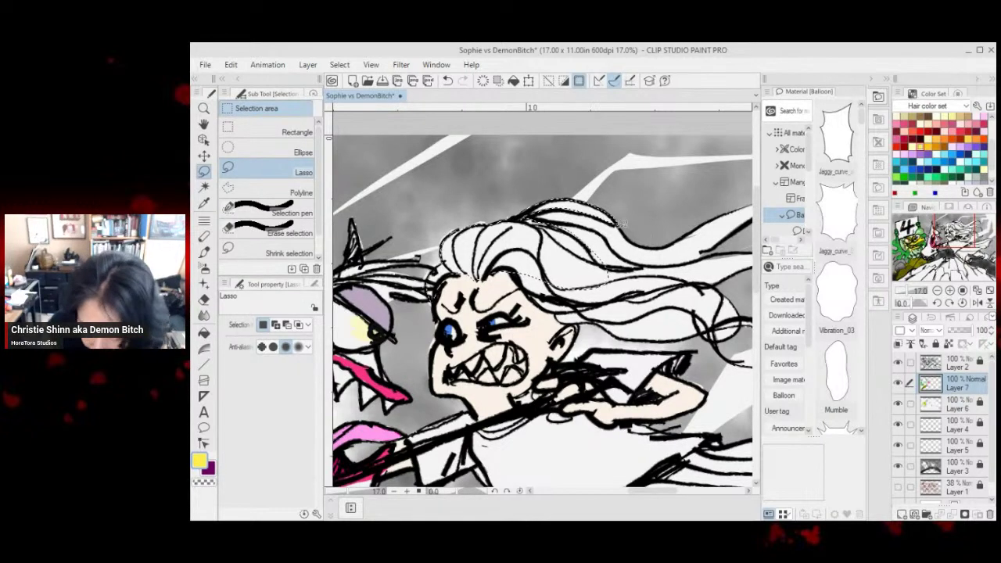
left_click_drag(704, 288, 594, 321)
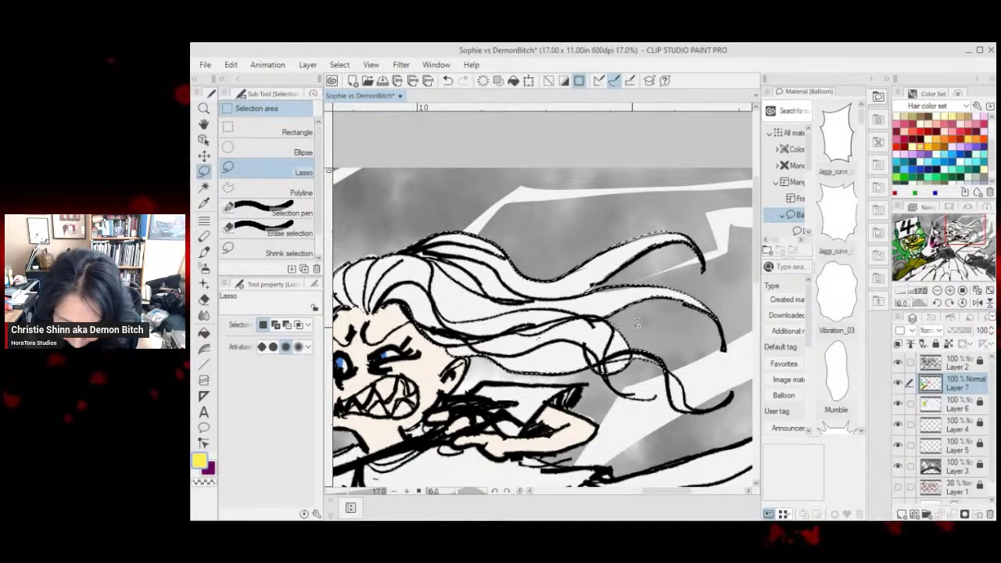
left_click(205, 334)
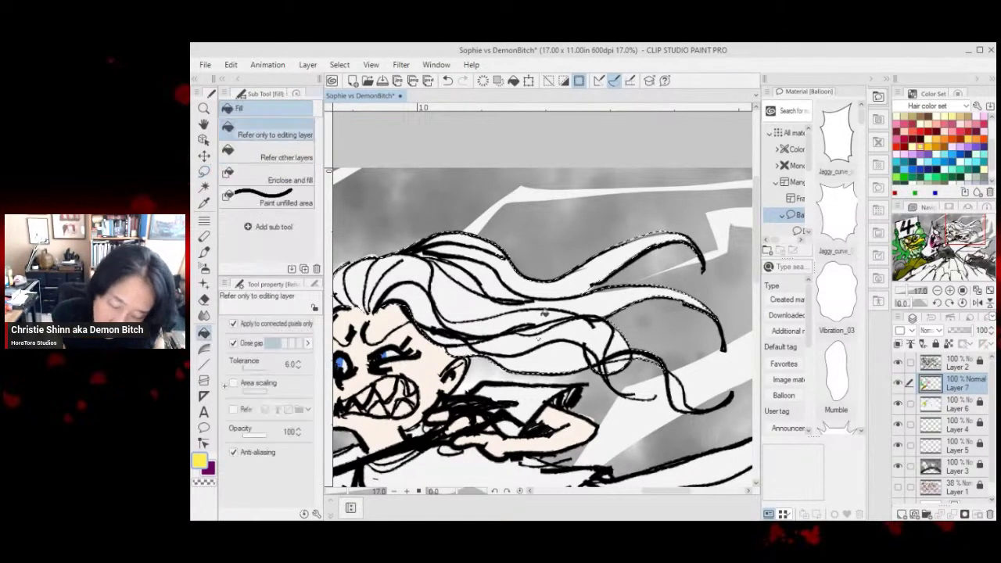
left_click(580, 352)
left_click_drag(591, 383, 677, 364)
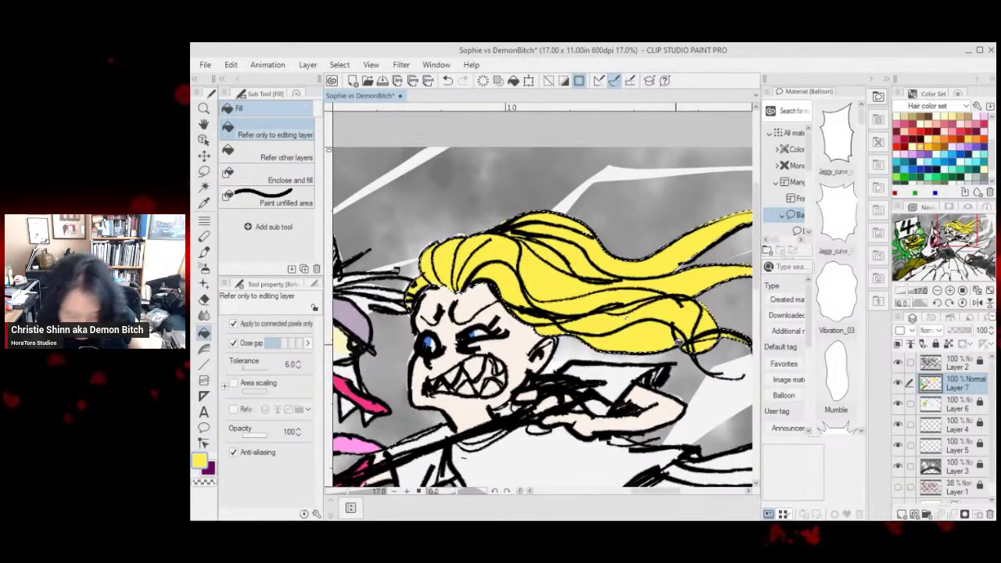
Step: Lasso the inside of the woman's mouth around her teeth and fill part of it with the bright yellow
key("m")
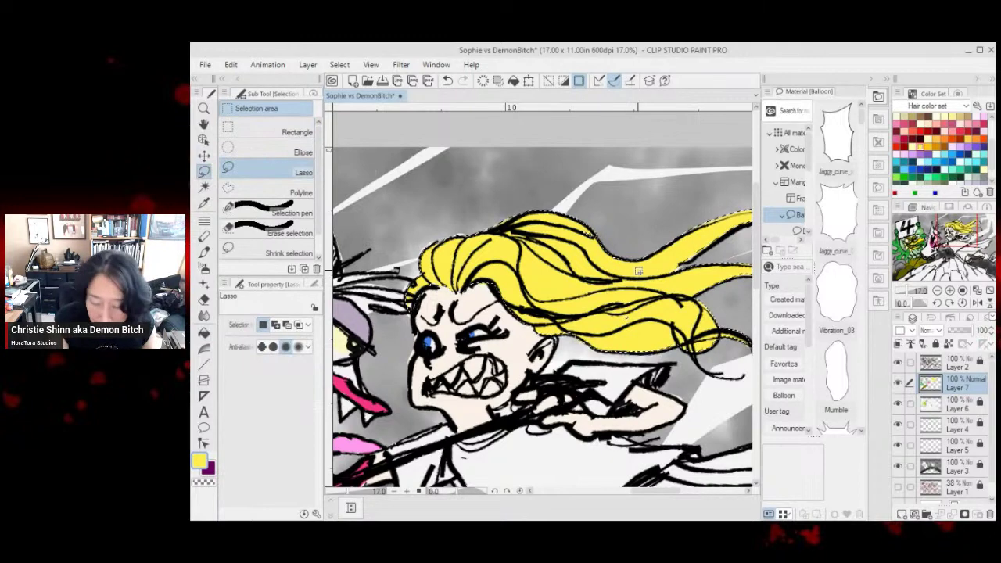
mouse_move(427, 376)
left_mouse_down()
mouse_move(432, 386)
mouse_move(462, 385)
left_mouse_up()
left_click_drag(501, 358, 429, 389)
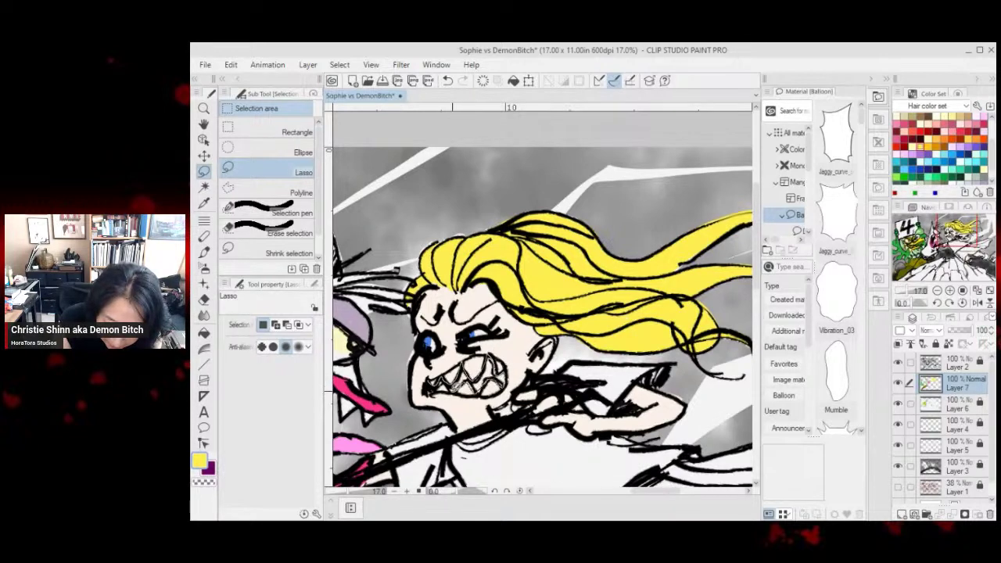
left_click_drag(505, 385, 428, 370)
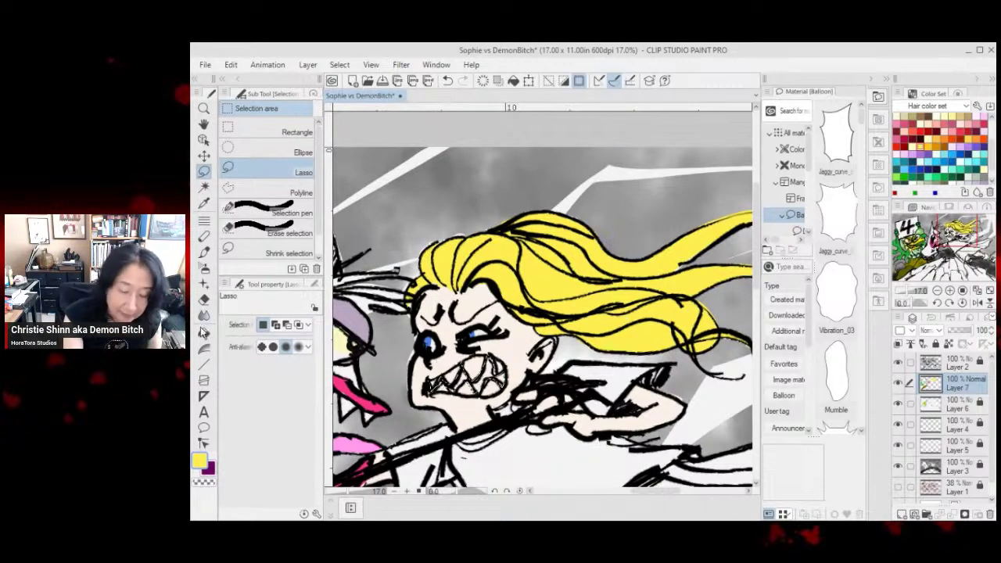
key("g")
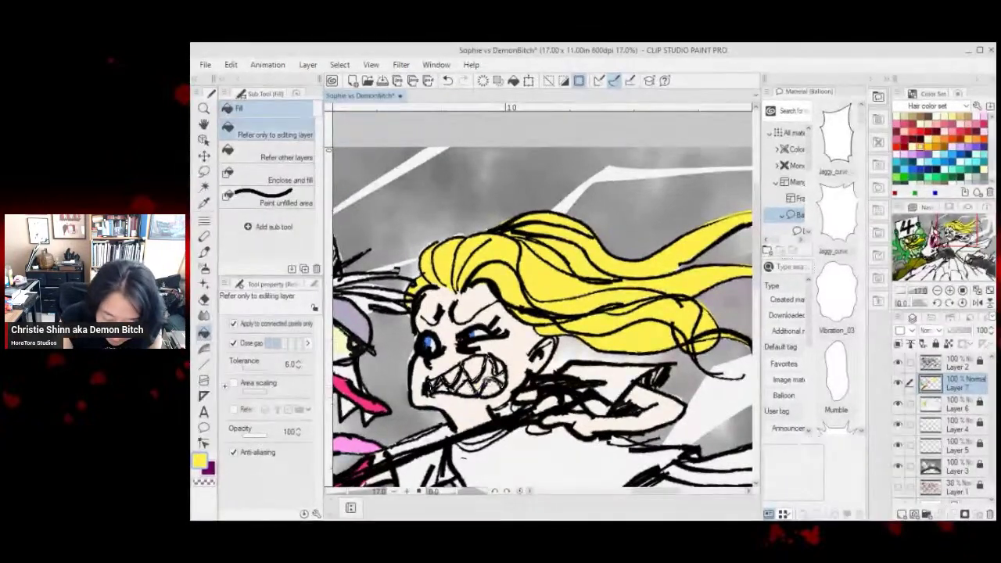
left_click(483, 383)
Step: Load the Standard color set and fill the Lasso-selected mouth interior between the woman's teeth with dark red
left_click(555, 343, "alt")
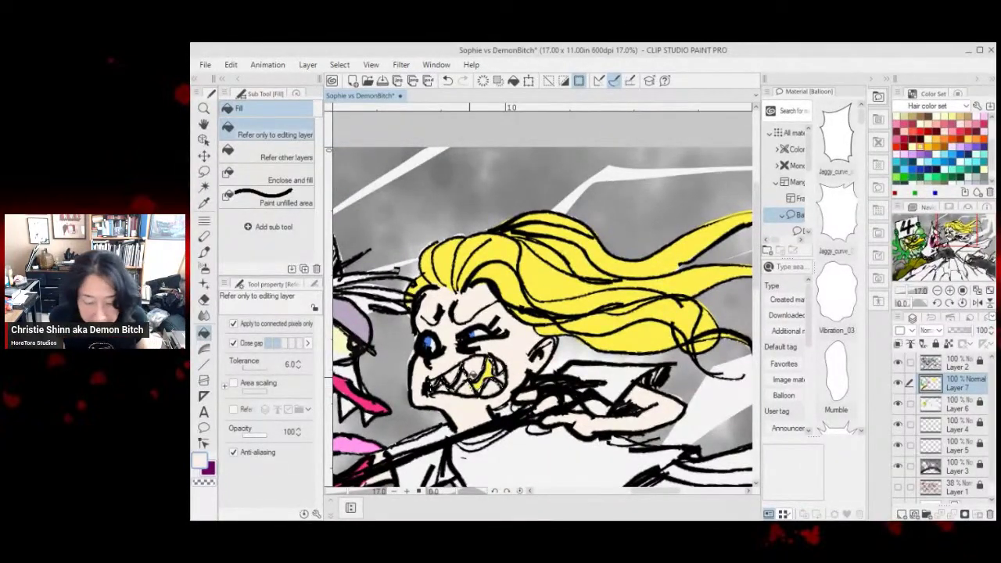
left_click(202, 172)
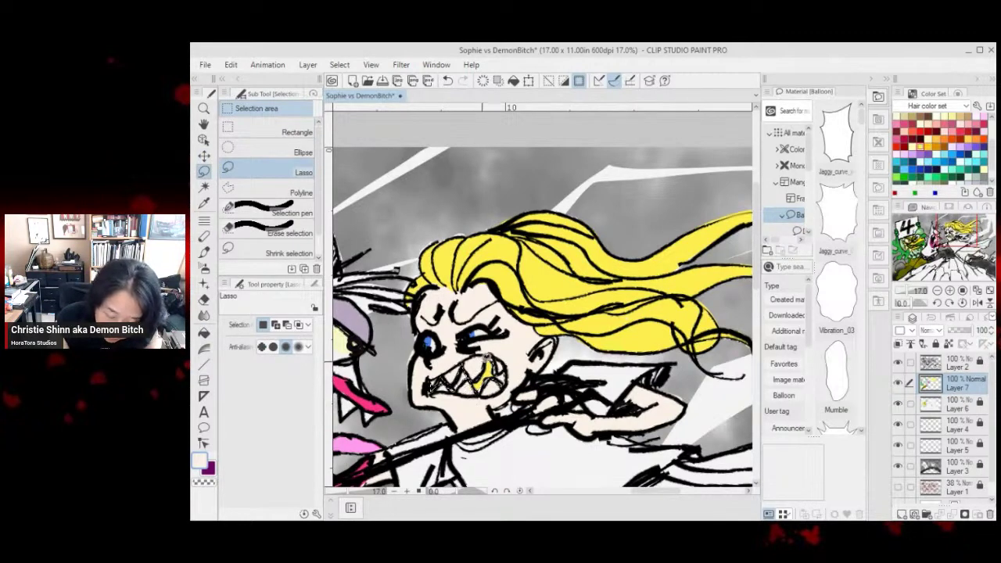
left_click(204, 333)
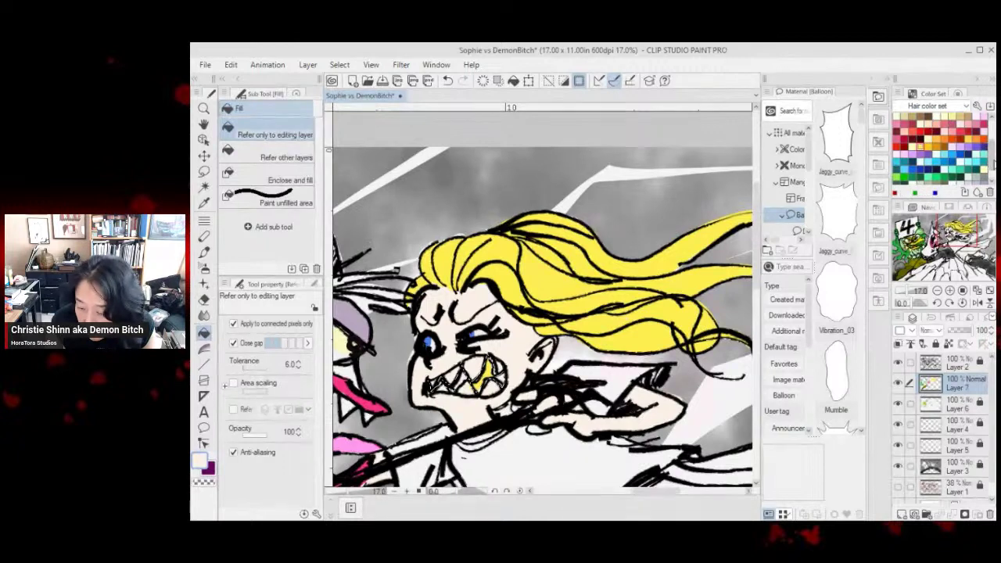
left_click_drag(991, 162, 991, 134)
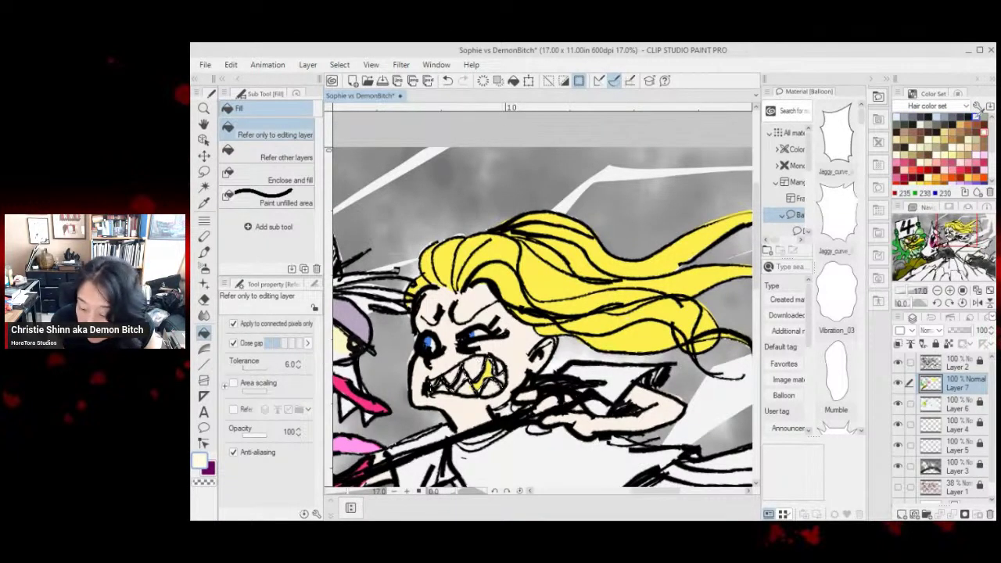
left_click(968, 107)
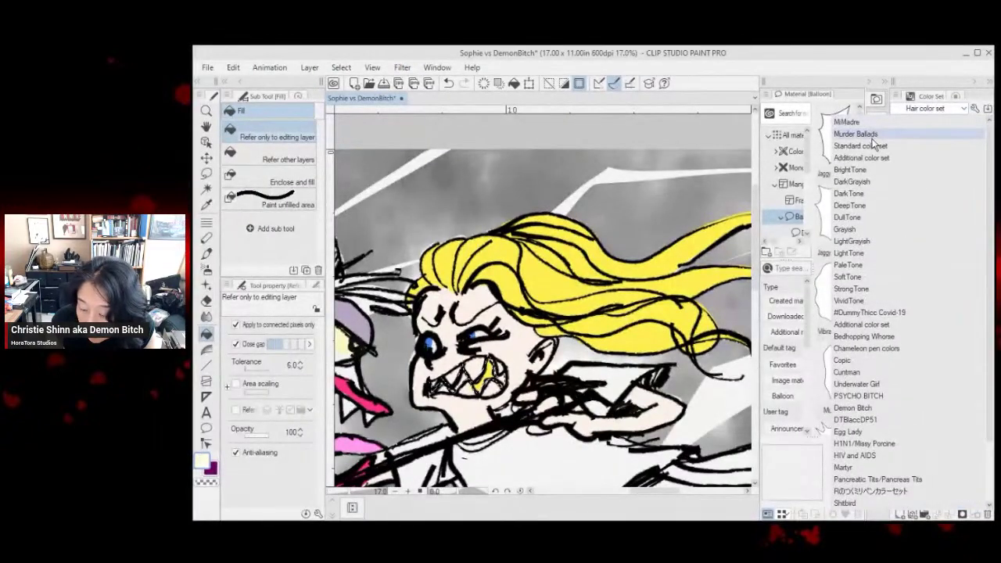
left_click(875, 147)
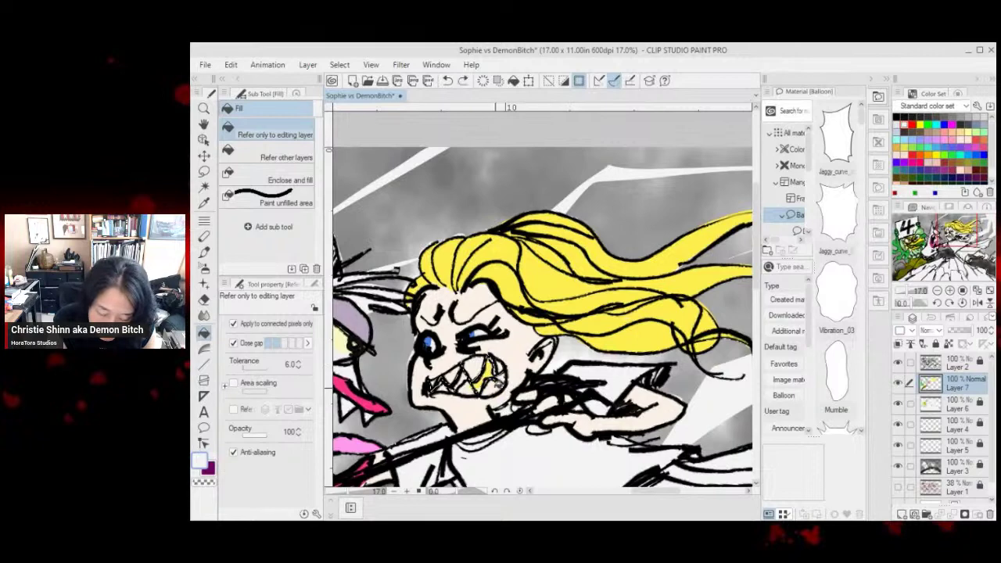
left_click(979, 167)
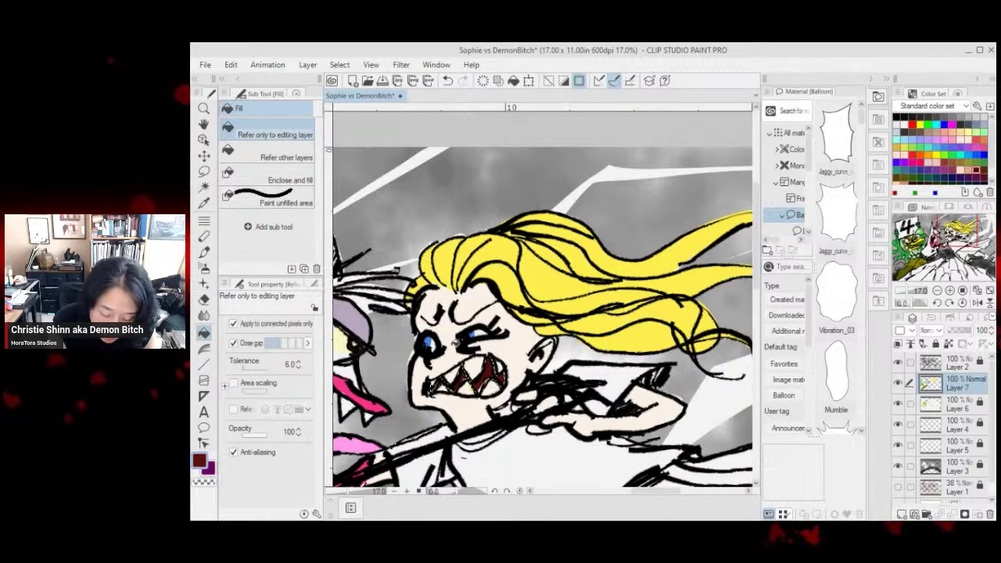
left_click(204, 171)
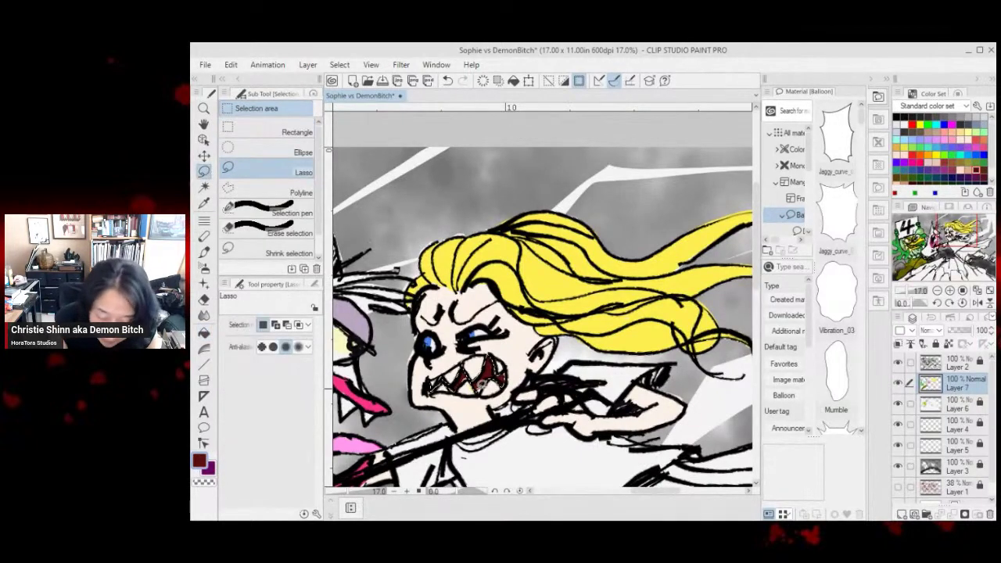
left_click(205, 333)
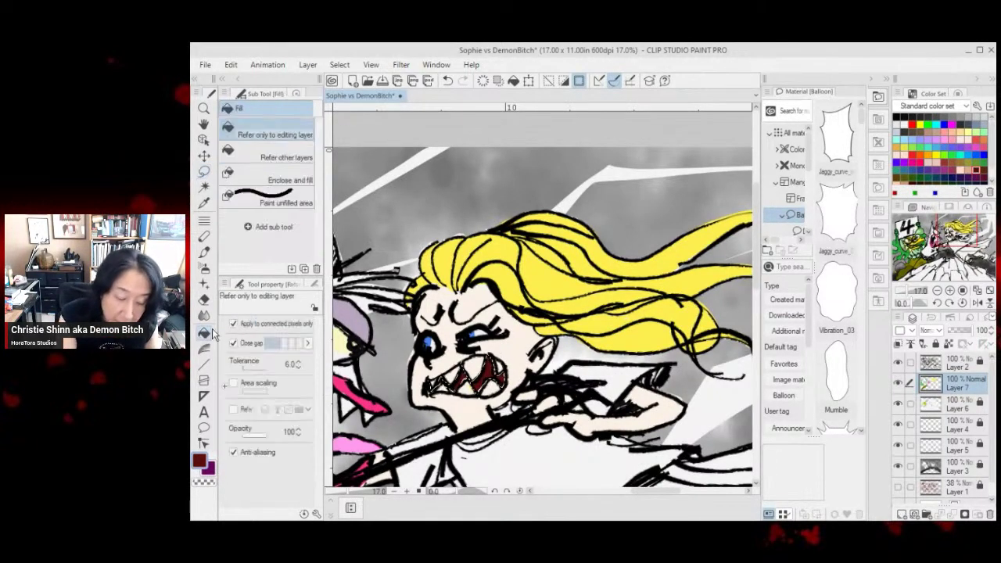
Step: Lasso the tongue area between the woman's teeth, fill it with hot pink and deselect
key("m")
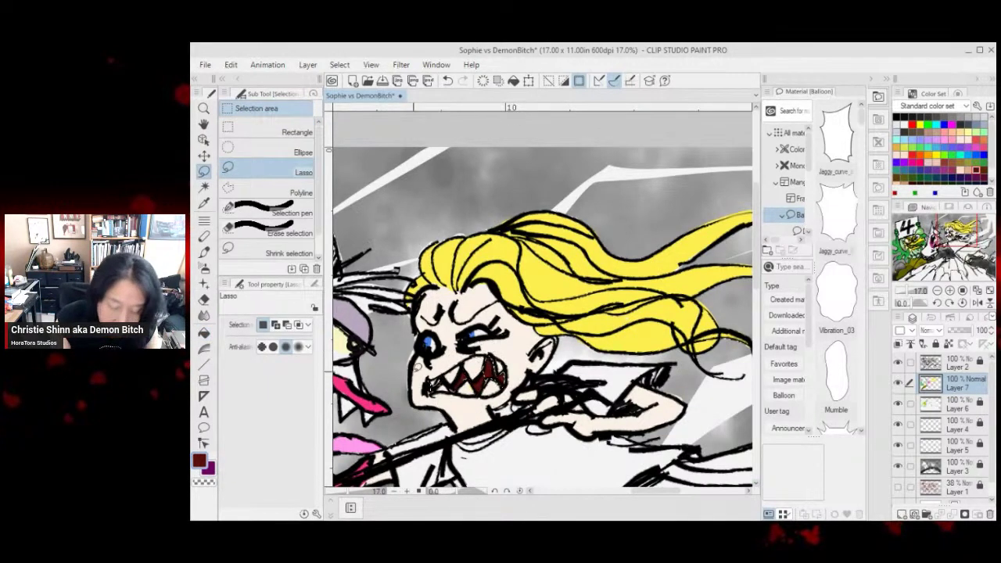
key("ctrl+z")
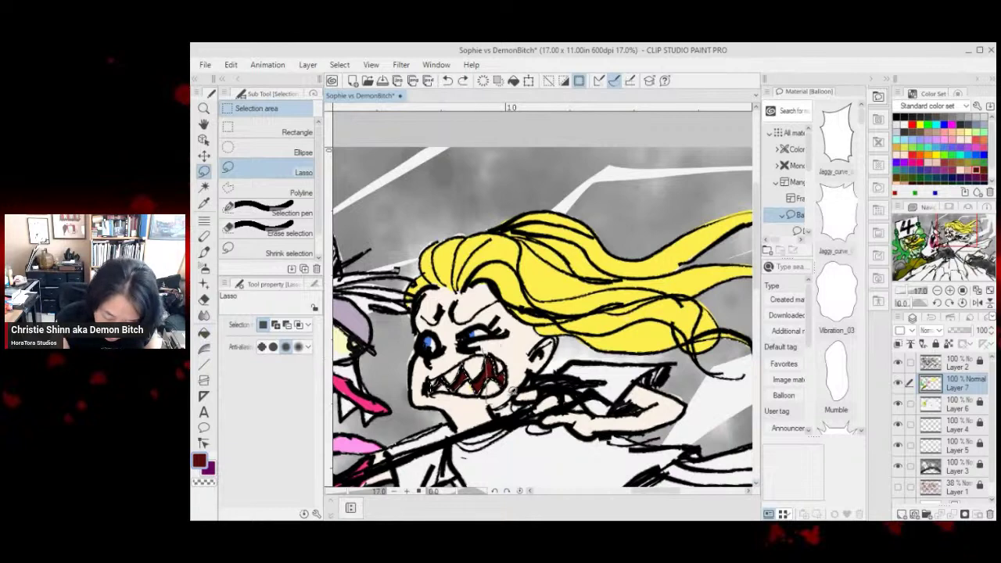
key("g")
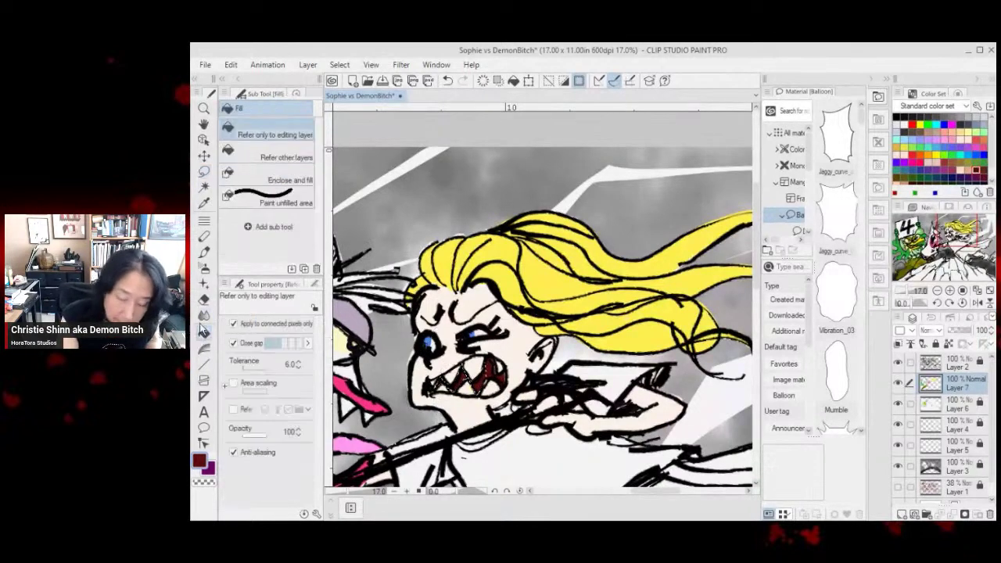
left_click(914, 161)
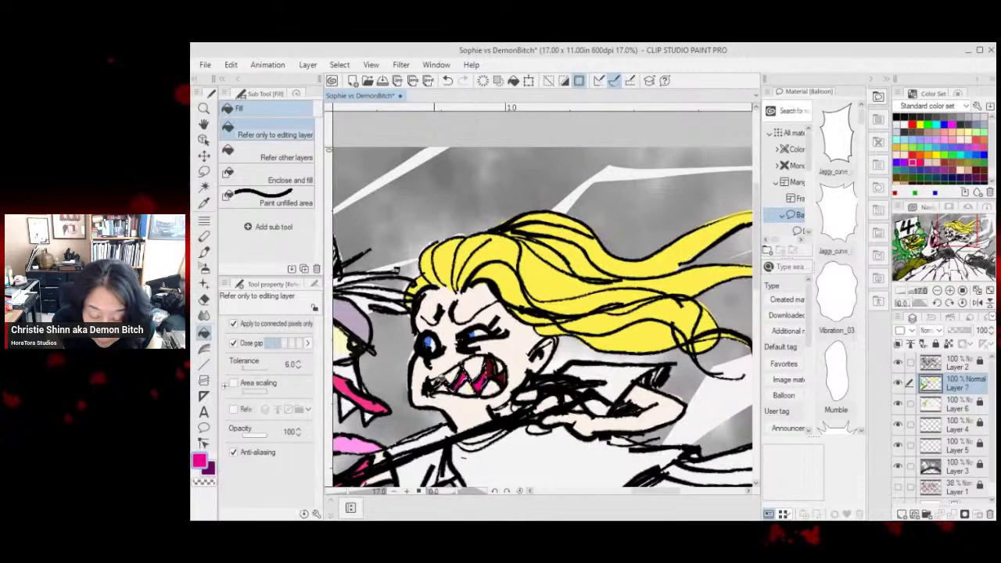
left_click(203, 170)
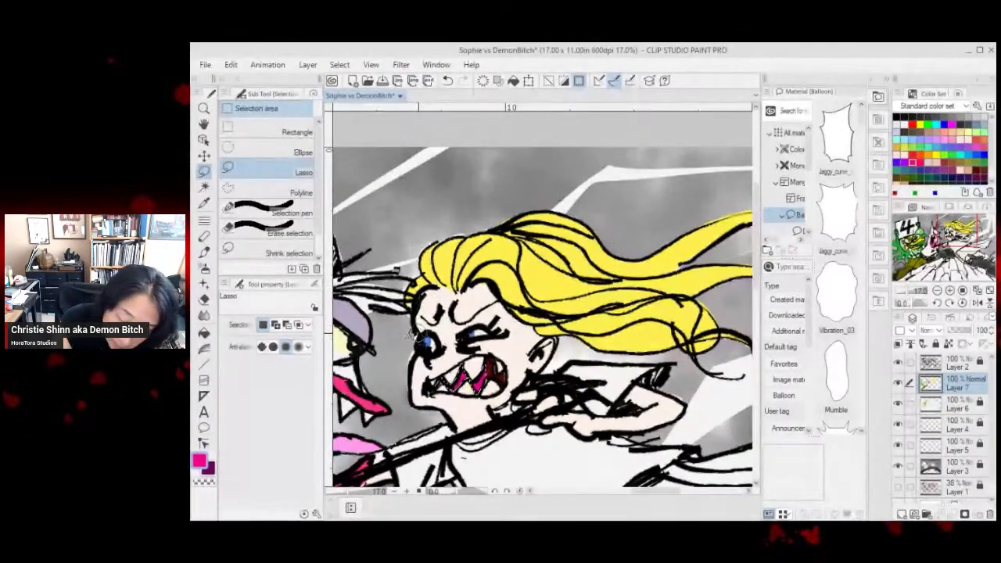
left_click(472, 213)
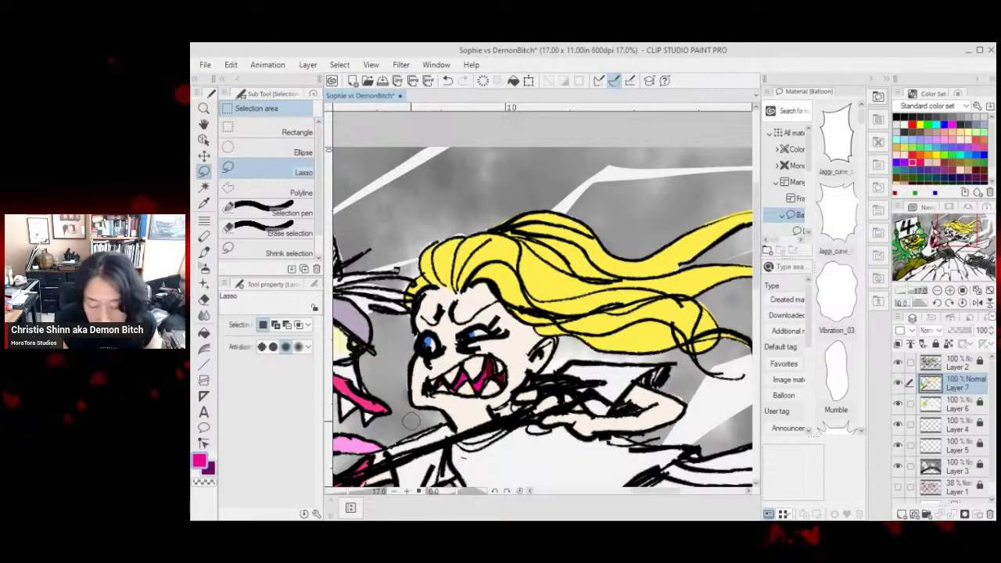
Step: Lasso the woman's upper and lower teeth, fill them with white and deselect
left_click(204, 155)
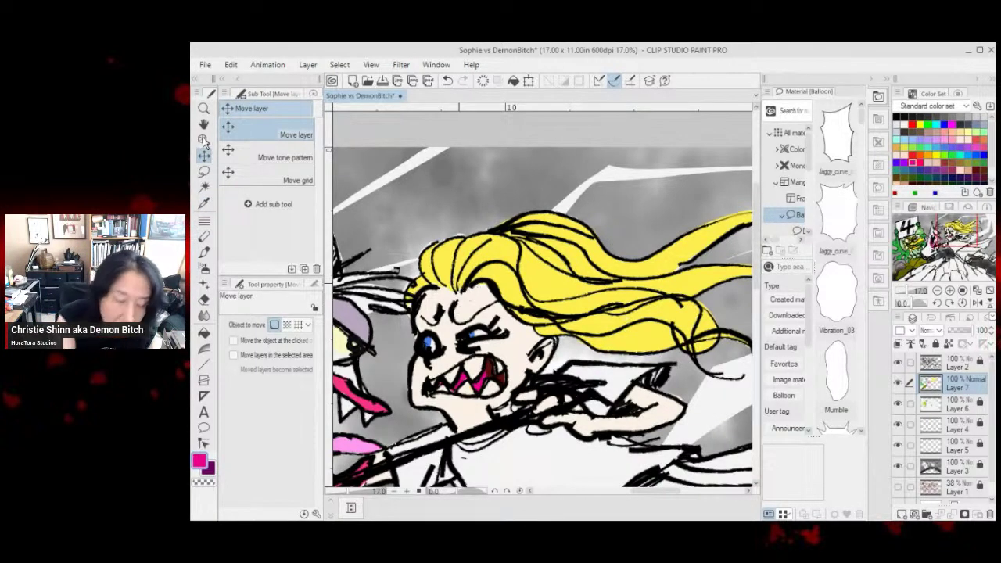
left_click(203, 170)
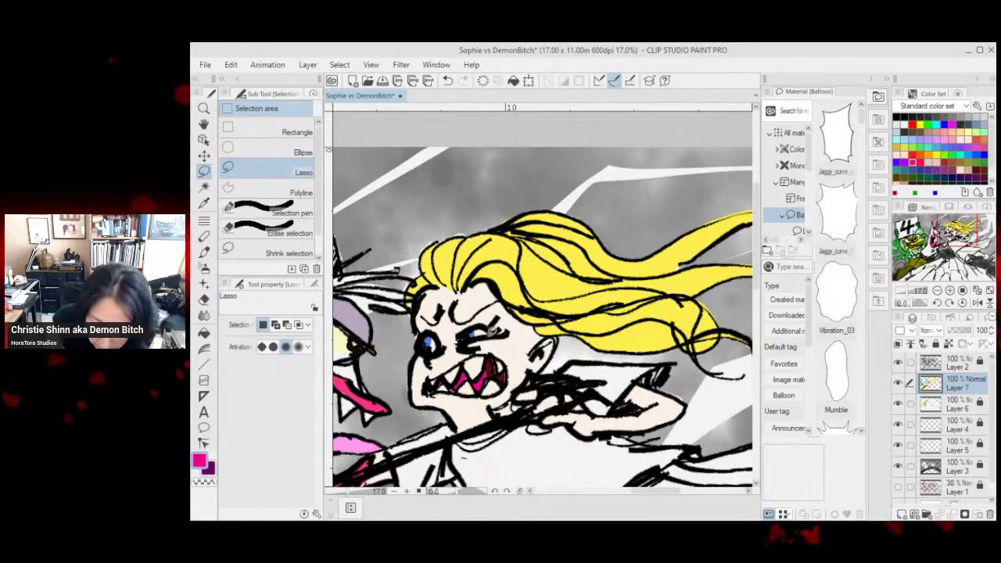
left_click_drag(428, 381, 438, 382)
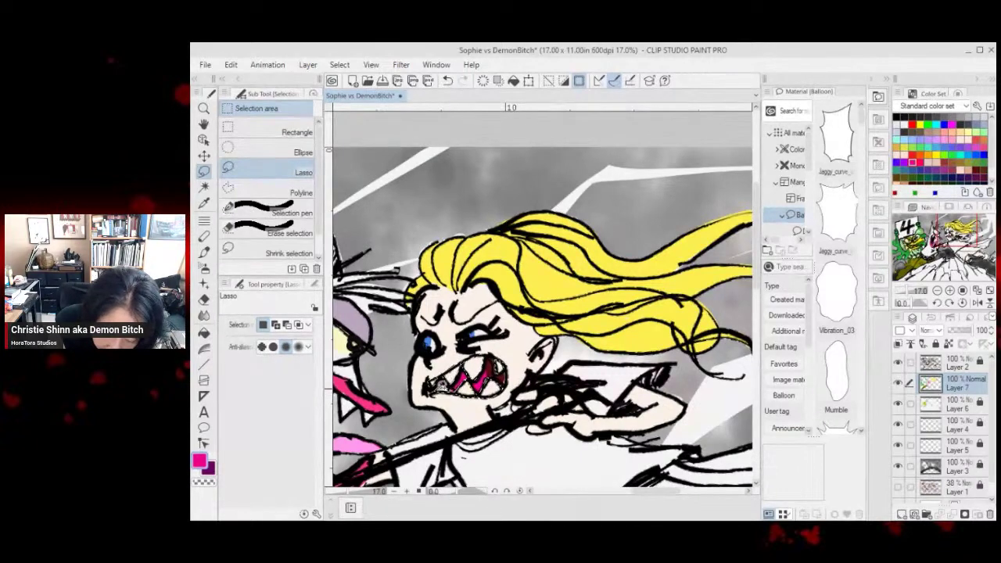
left_click(203, 333)
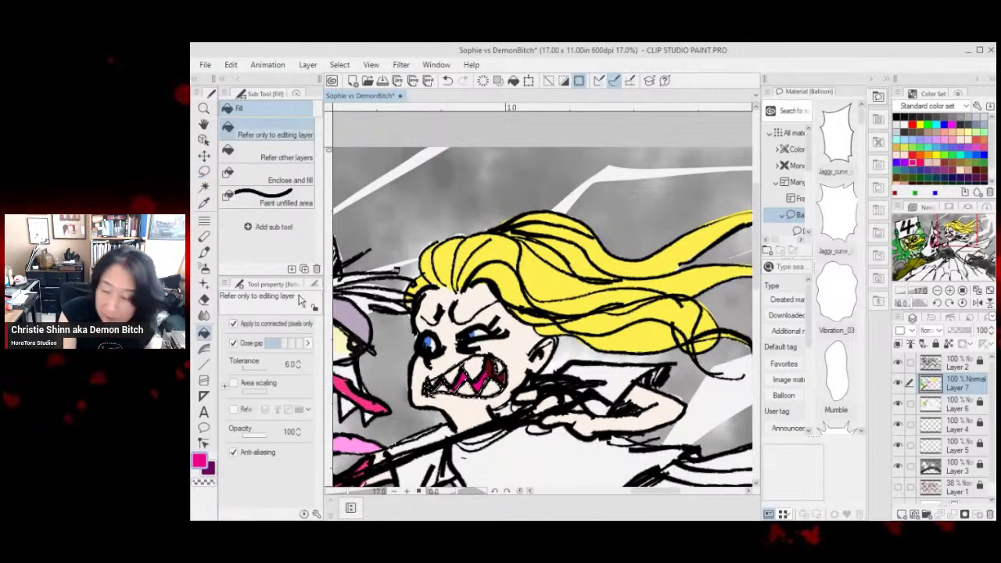
left_click(904, 124)
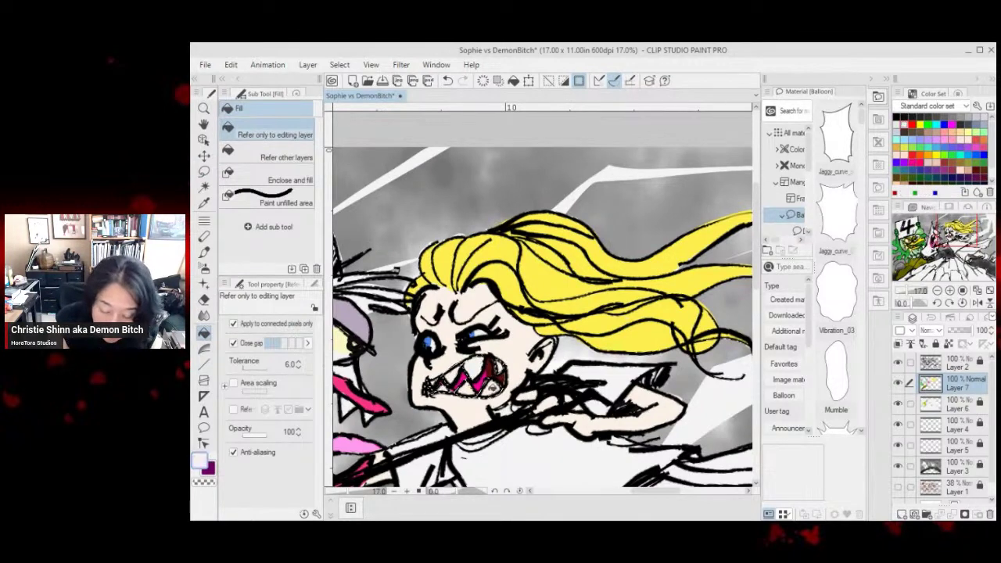
left_click(430, 386)
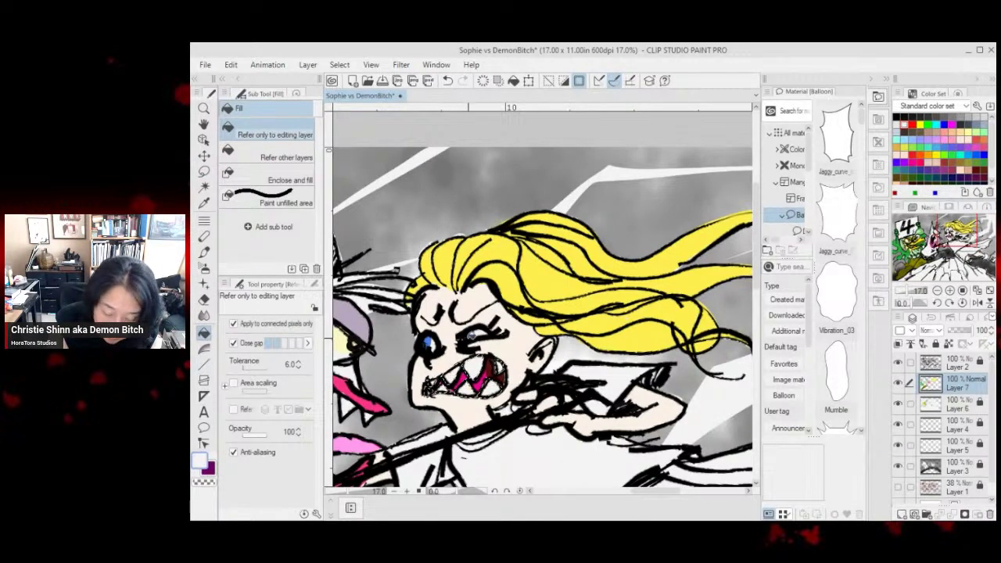
left_click(203, 171)
left_click(689, 286)
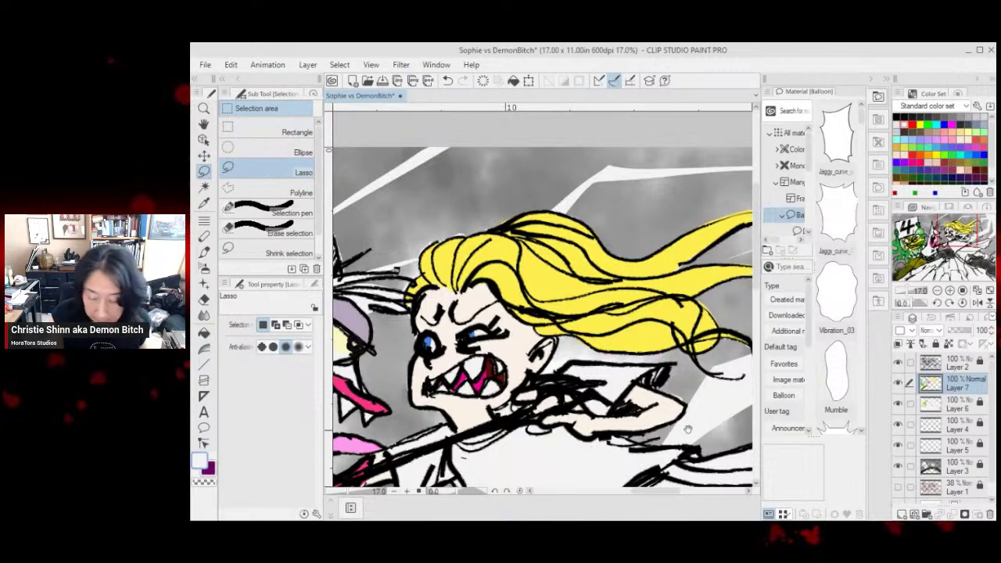
Step: Lasso the woman's whole shirt, including both sleeves, the torso and the pointed hem along the waist
mouse_move(689, 474)
left_mouse_down()
mouse_move(668, 312)
mouse_move(677, 313)
left_mouse_up()
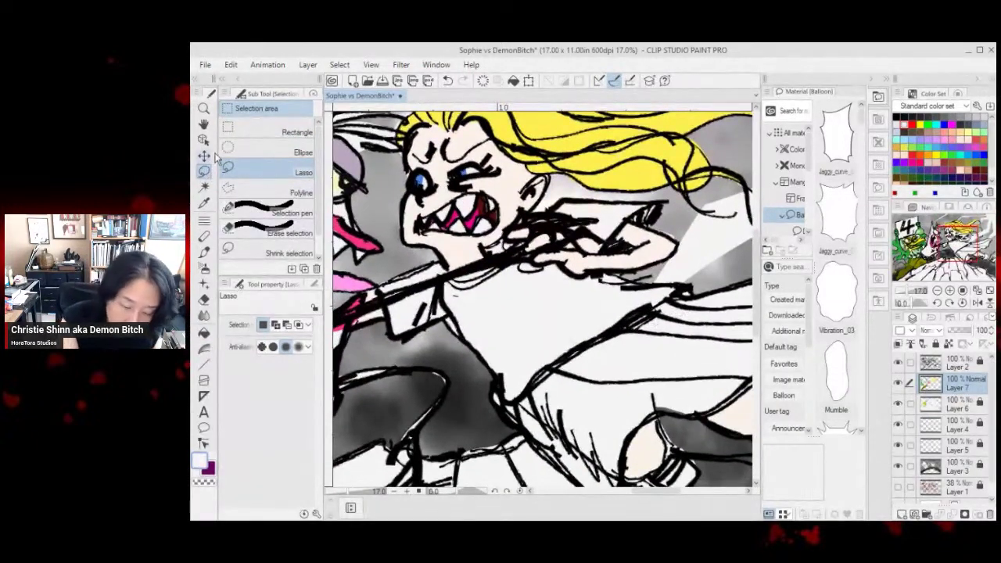
mouse_move(382, 301)
left_mouse_down()
mouse_move(392, 335)
mouse_move(446, 312)
left_mouse_up()
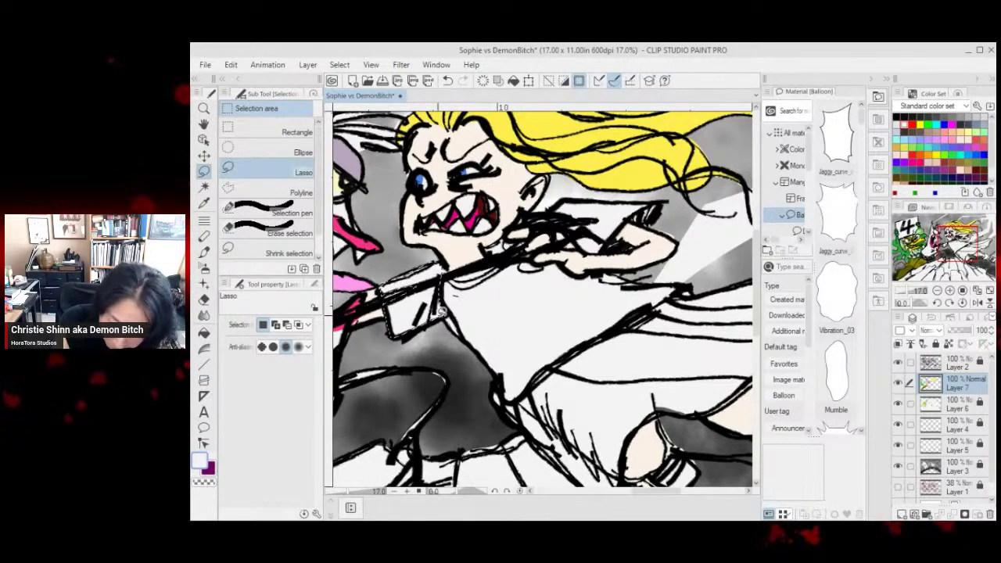
mouse_move(482, 354)
left_mouse_down()
mouse_move(519, 364)
mouse_move(580, 301)
mouse_move(562, 262)
mouse_move(510, 250)
left_mouse_up()
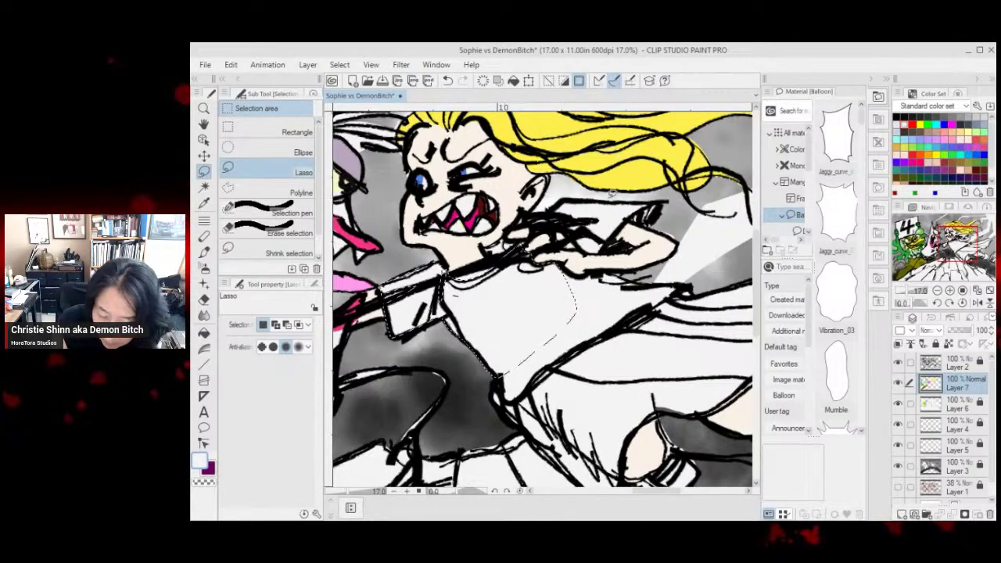
mouse_move(603, 247)
left_mouse_down()
mouse_move(658, 204)
mouse_move(653, 195)
mouse_move(555, 204)
left_mouse_up()
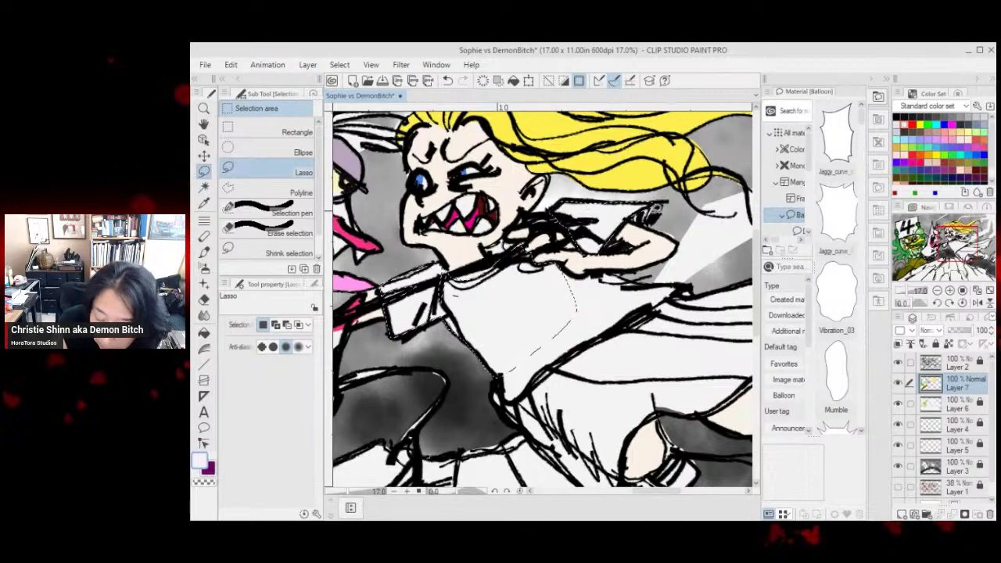
left_click_drag(667, 202, 648, 219)
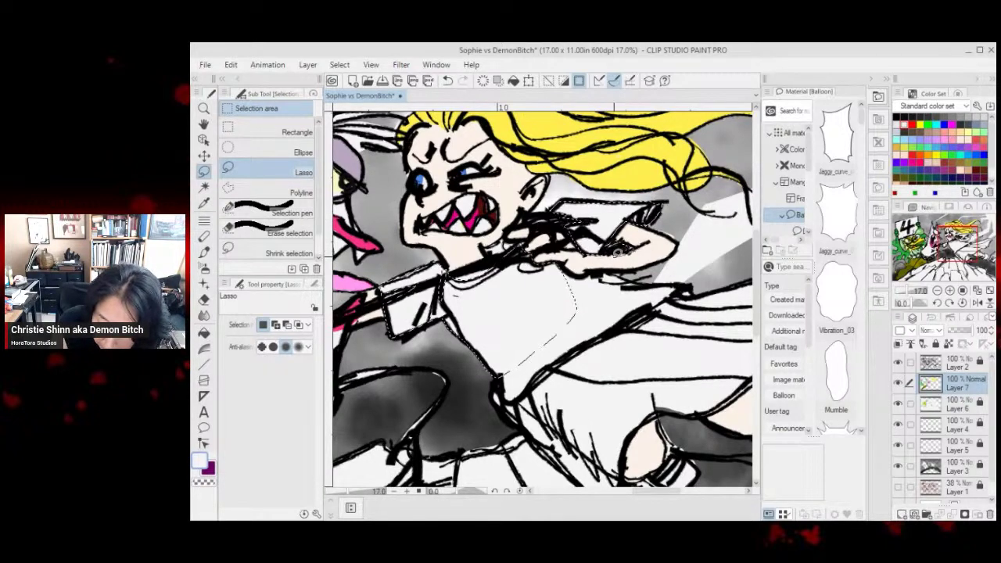
left_click_drag(561, 264, 592, 271)
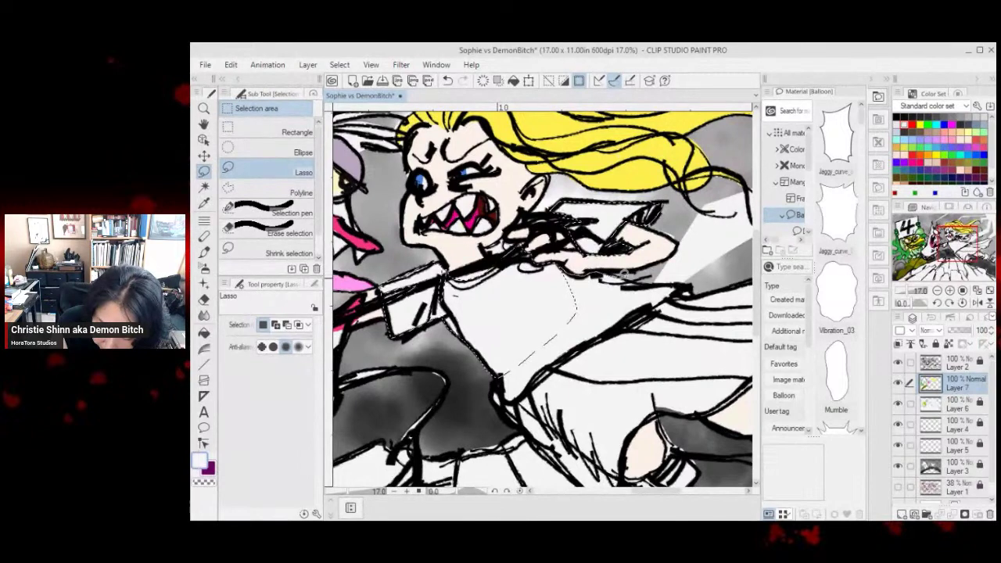
left_click_drag(660, 279, 691, 285)
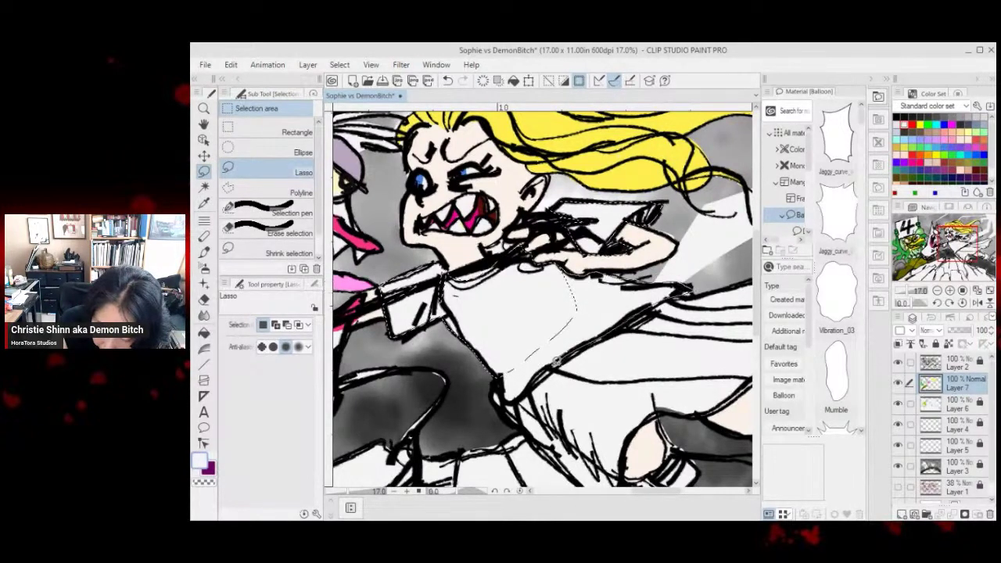
left_click_drag(509, 404, 497, 378)
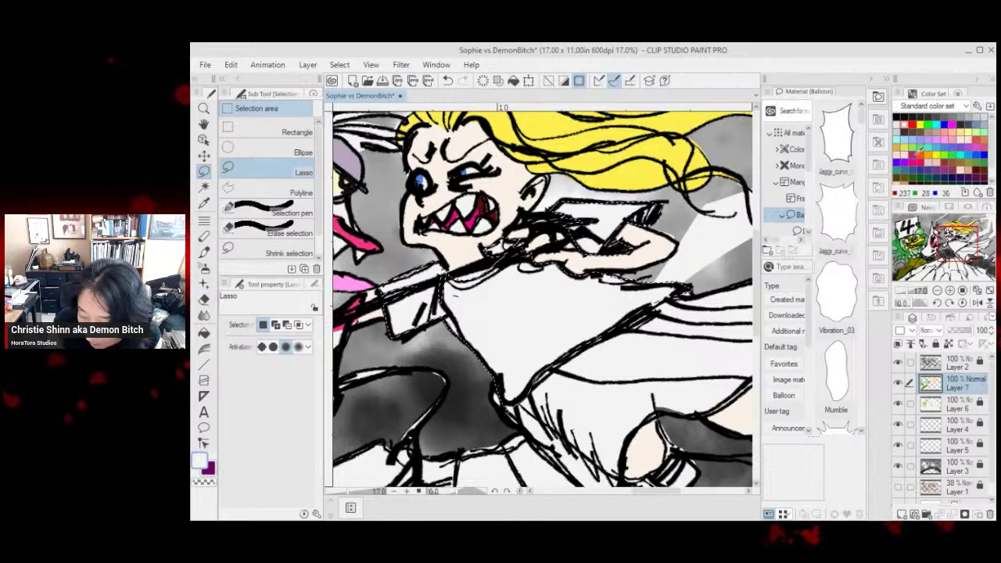
Step: Load the Additional color set, fill the selected shirt and sleeves with dark maroon and deselect
left_click(921, 155)
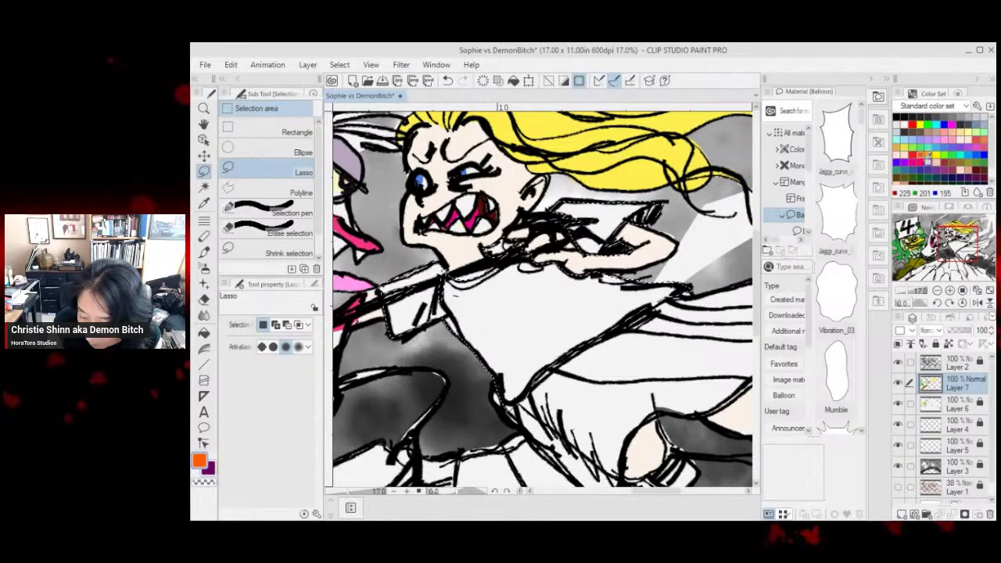
left_click(921, 163)
left_click(929, 106)
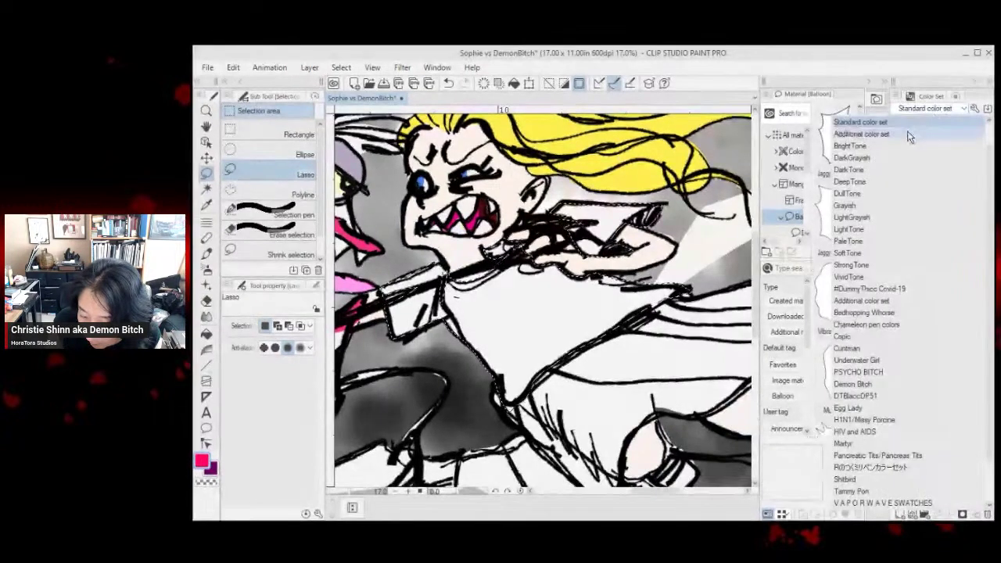
left_click(917, 134)
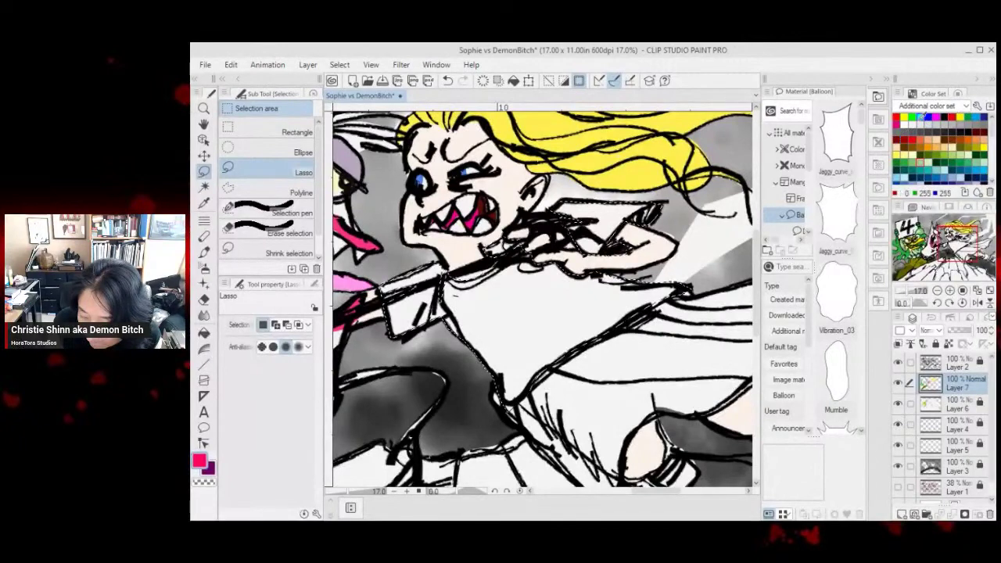
left_click(985, 130)
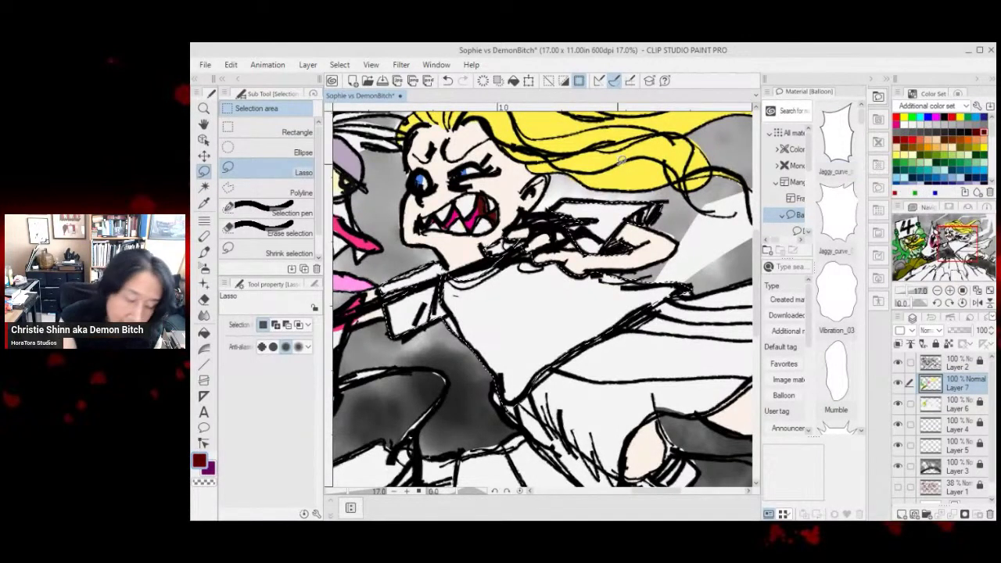
left_click(204, 300)
key("g")
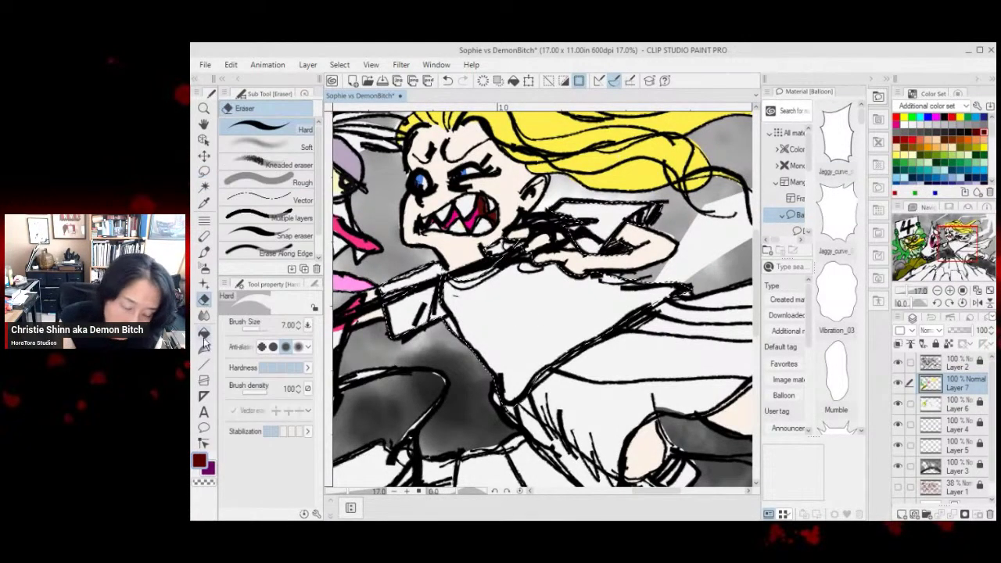
left_click(518, 305)
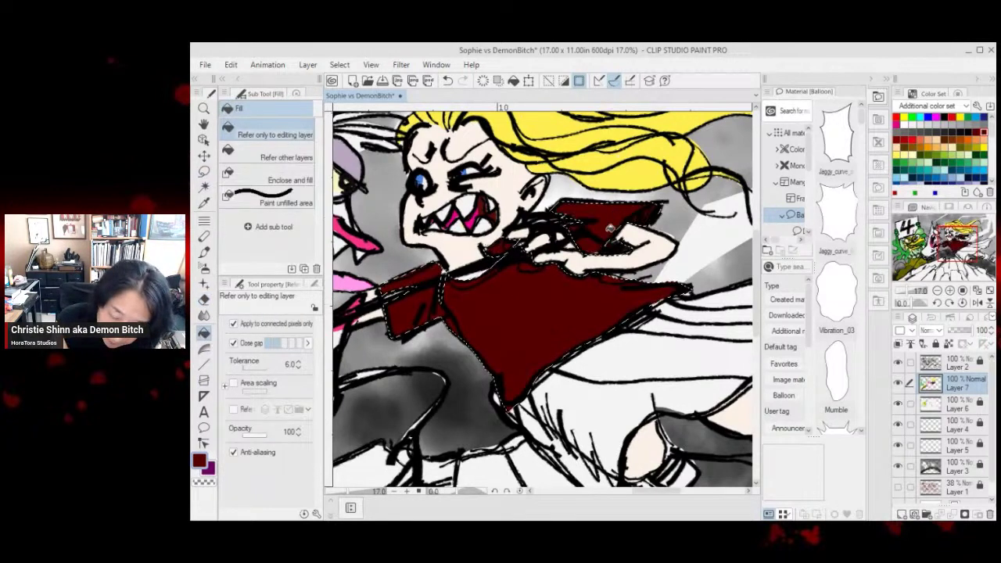
key("m")
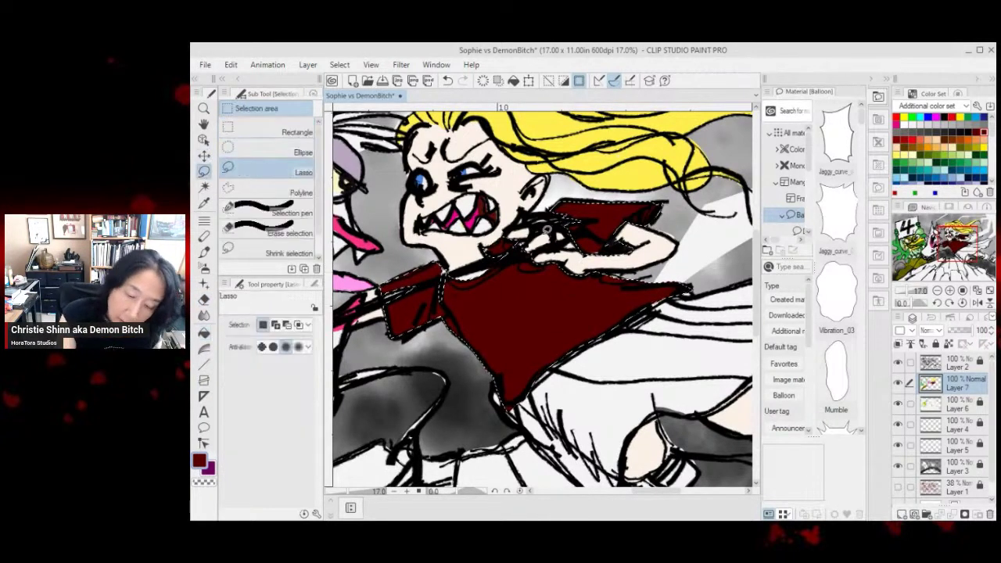
key("ctrl+d")
Step: Lasso the unfilled gap between the woman's neck and her shirt collar, ready to fill
left_click_drag(499, 259, 453, 255)
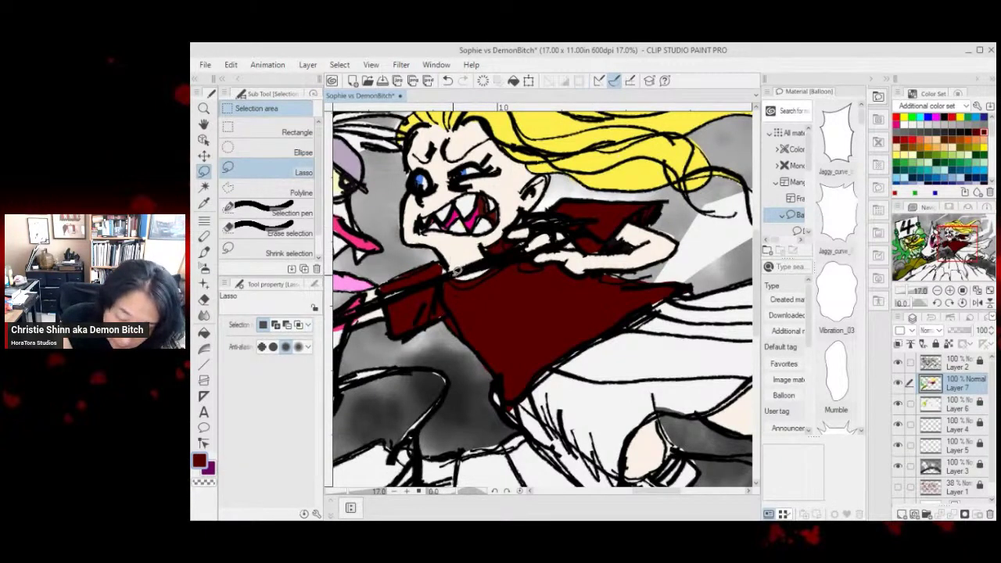
mouse_move(487, 258)
left_mouse_down()
mouse_move(484, 231)
mouse_move(469, 254)
left_mouse_up()
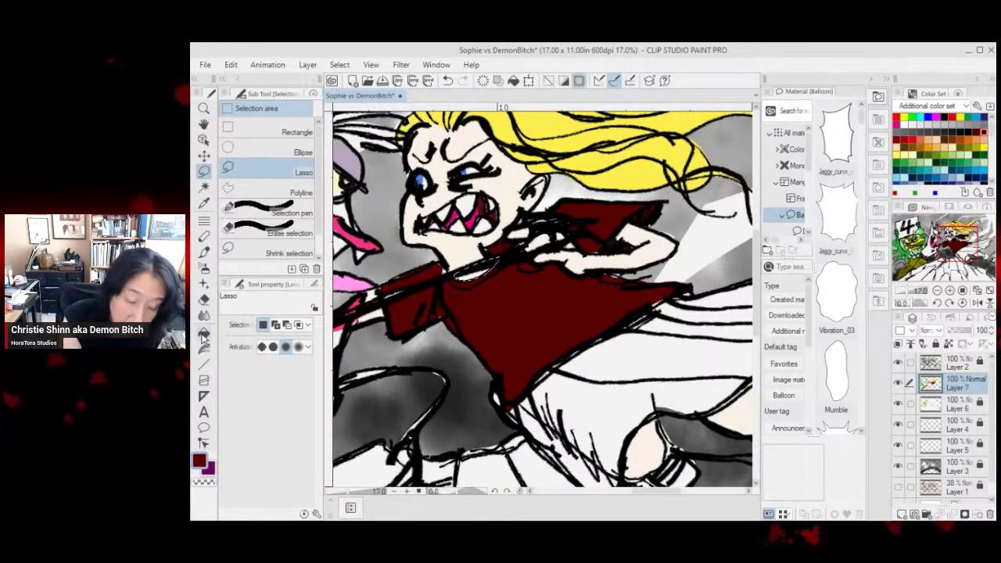
left_click(203, 332)
left_click(939, 105)
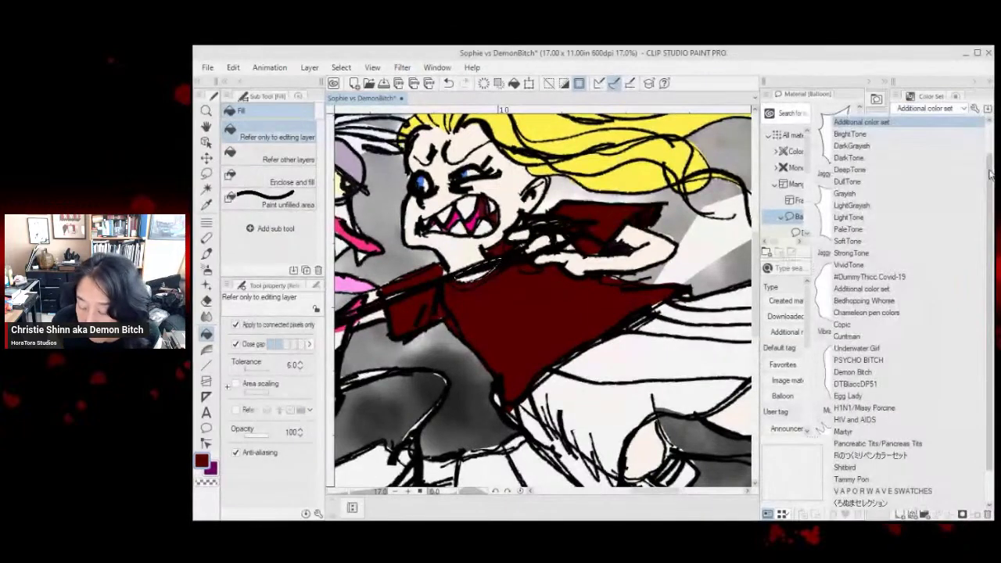
scroll(990, 173, "down", 2)
left_click(934, 253)
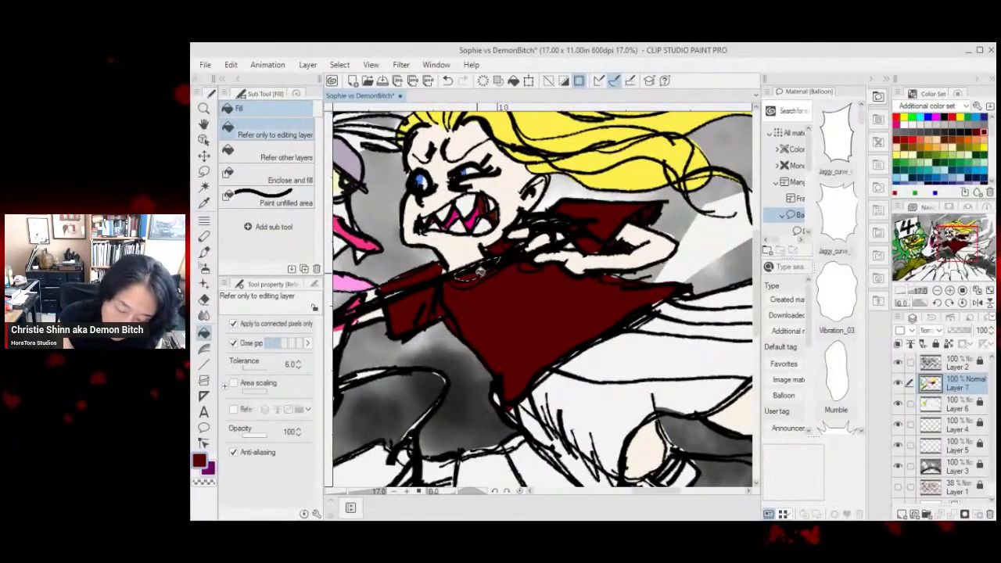
key("ctrl+z")
Step: Sample the skin tone from the woman's neck, fill the selected neckline gap with it and deselect
left_click(204, 202)
left_click(459, 242)
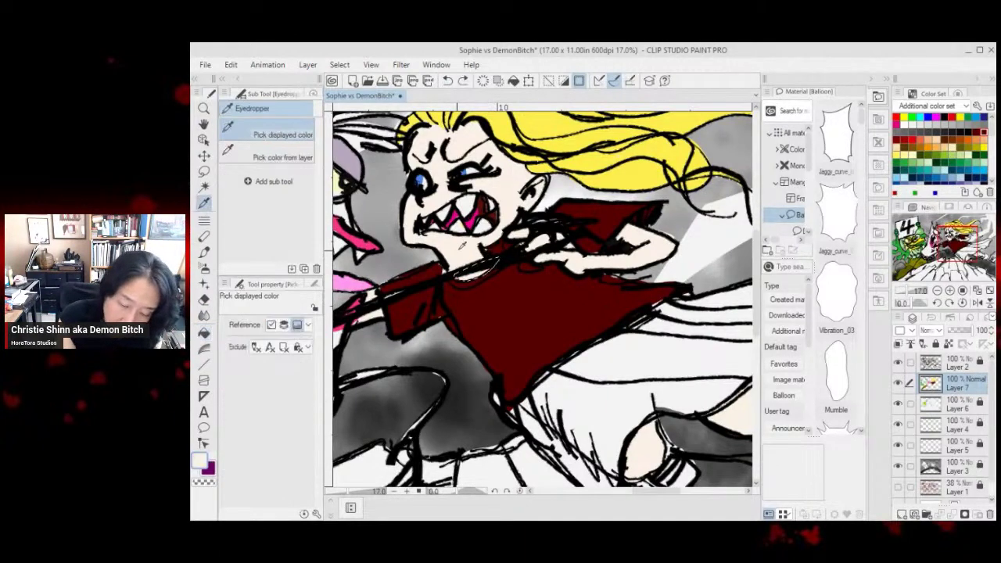
left_click(204, 334)
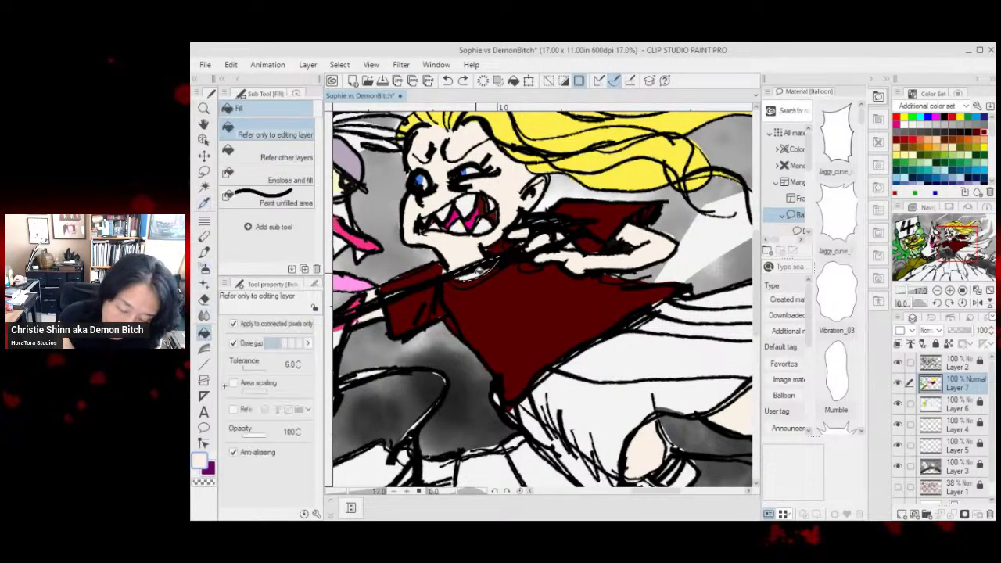
left_click(205, 171)
left_click(642, 305)
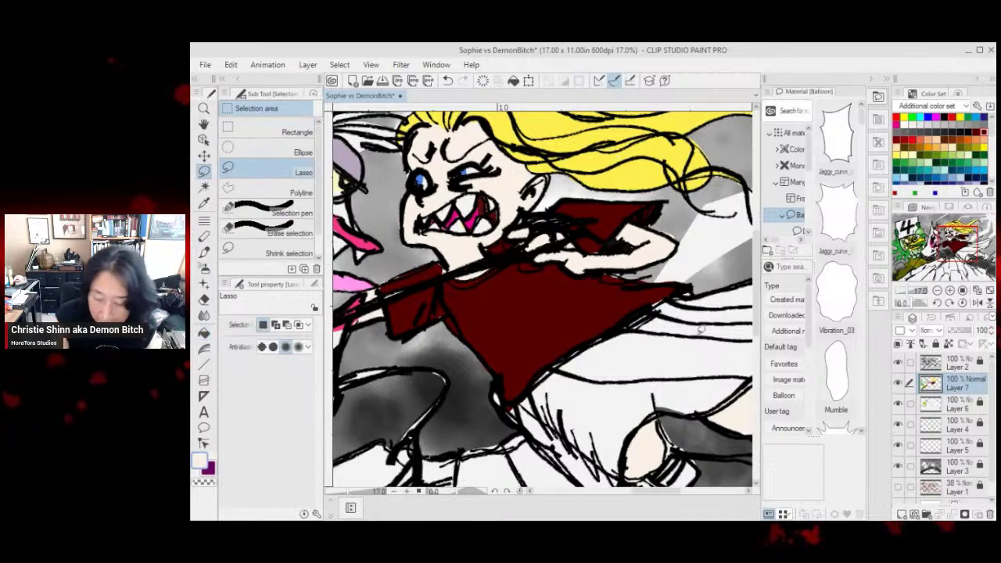
Step: Lasso the woman's flowing skirt from the waist along its lower edge and out around the trailing tip
scroll(712, 277, "down", 5)
left_click_drag(713, 277, 690, 224)
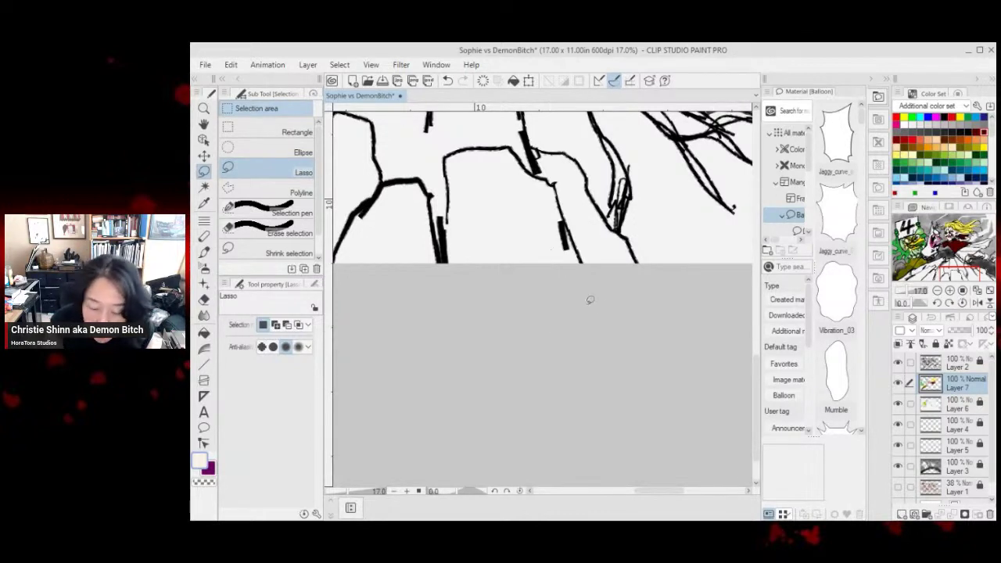
left_click_drag(590, 294, 626, 448)
mouse_move(601, 241)
left_mouse_down()
mouse_move(634, 370)
mouse_move(554, 448)
mouse_move(595, 391)
mouse_move(665, 346)
mouse_move(714, 229)
mouse_move(642, 239)
mouse_move(491, 327)
mouse_move(472, 314)
mouse_move(485, 308)
left_mouse_up()
left_click_drag(659, 331, 492, 352)
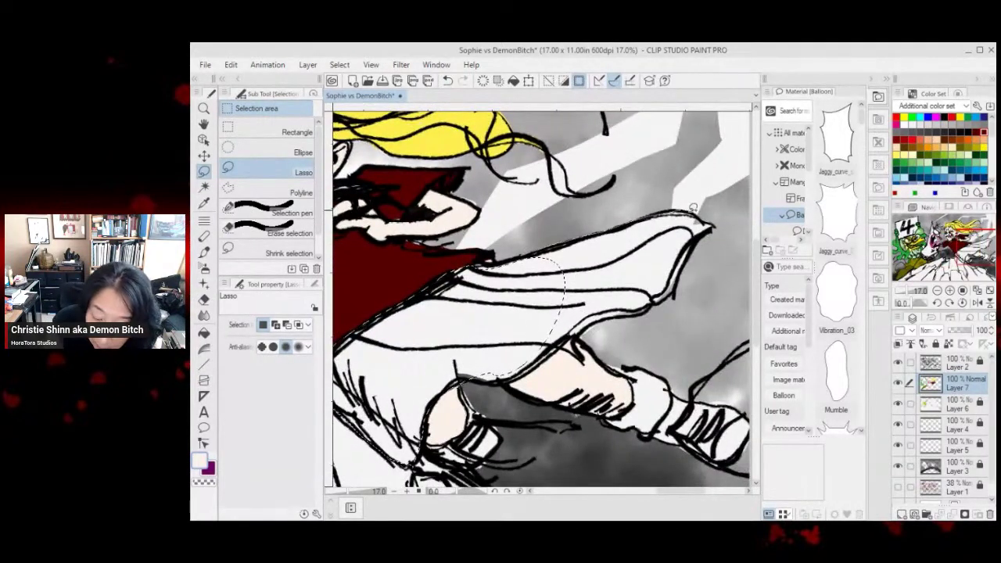
left_click_drag(665, 297, 530, 303)
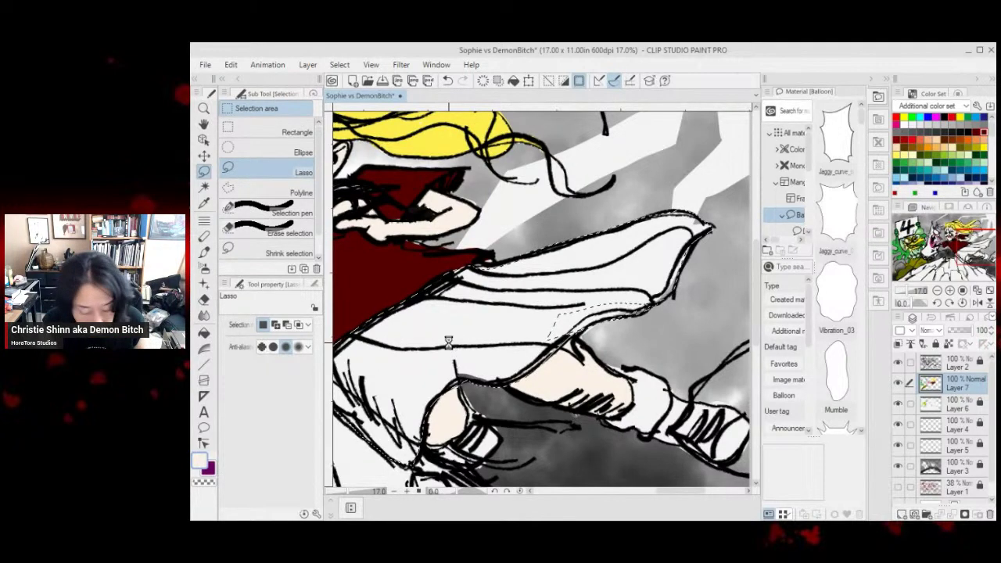
Step: Add the missed strip along the lower hem to the skirt selection, fill the skirt with dark red and deselect
key("g")
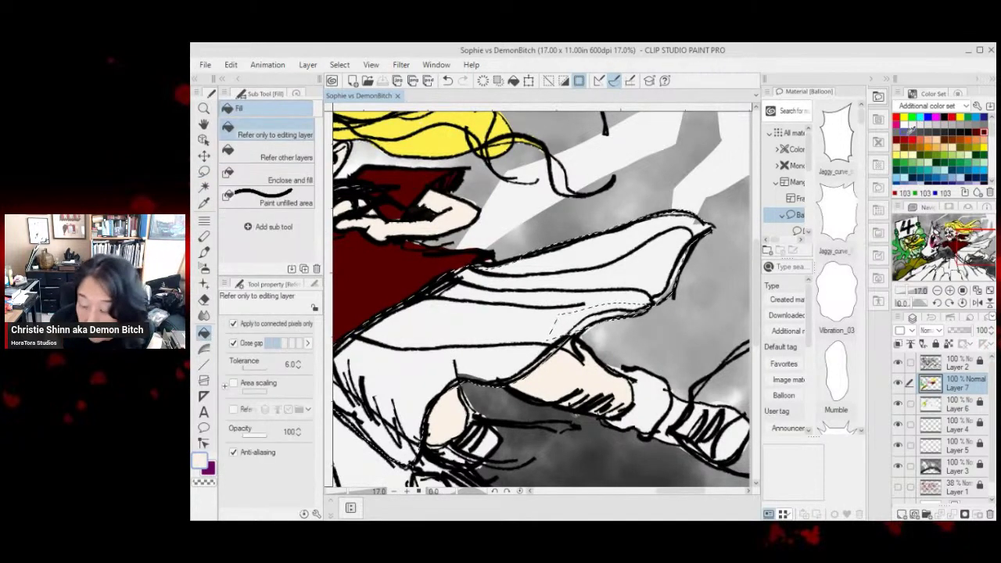
left_click(905, 140)
key("m")
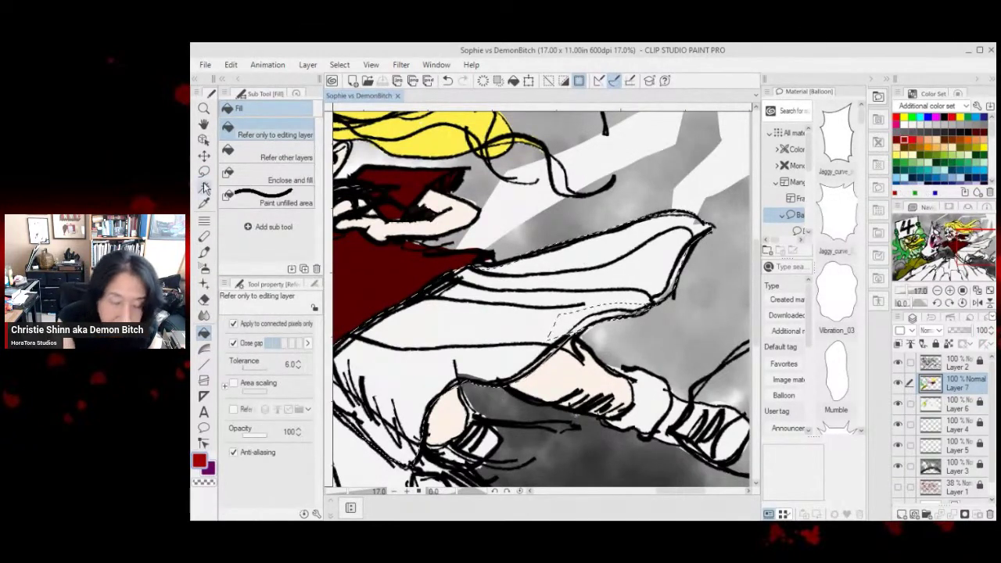
mouse_move(588, 305)
left_mouse_down()
mouse_move(575, 335)
mouse_move(650, 304)
left_mouse_up()
key("g")
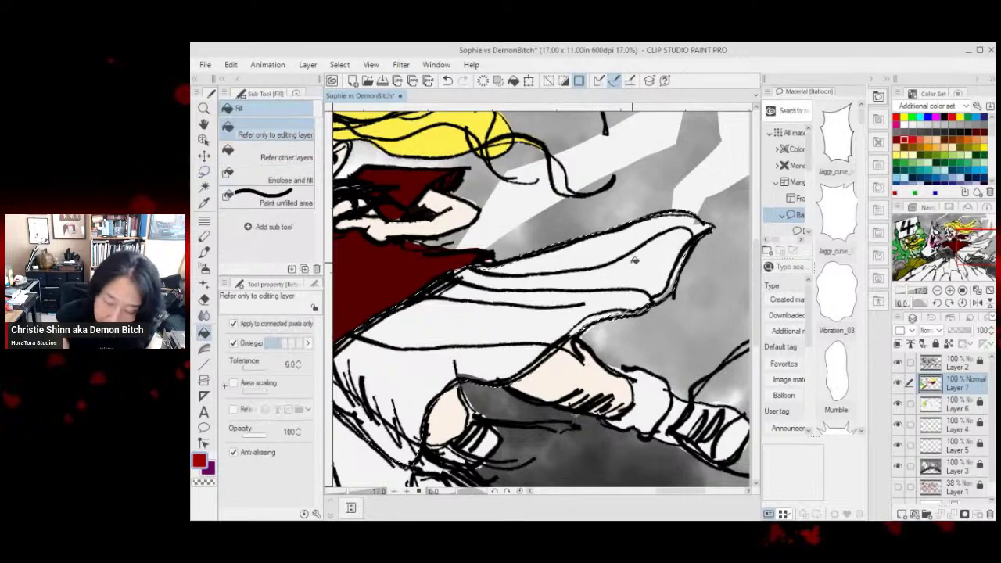
left_click(594, 322)
key("m")
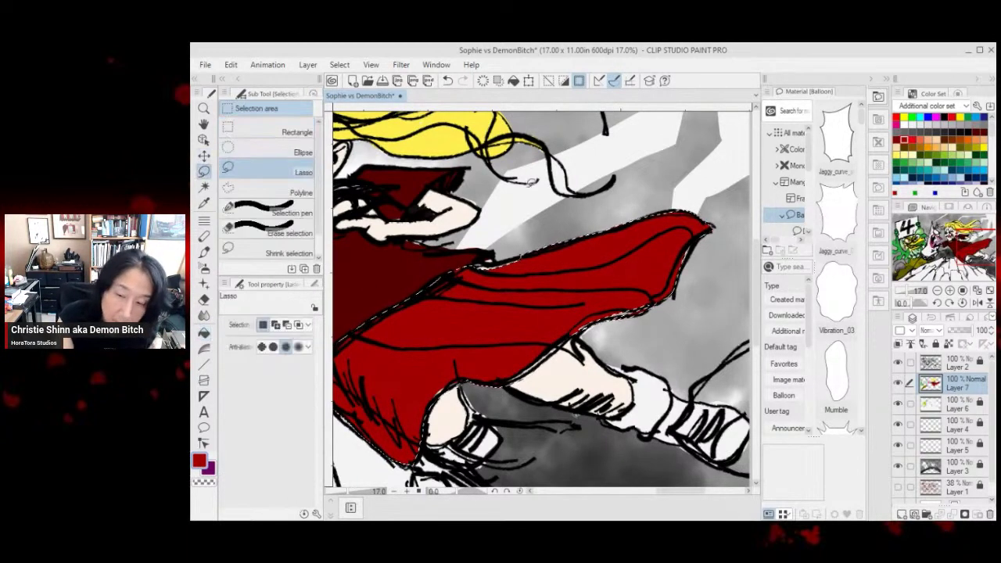
key("ctrl+d")
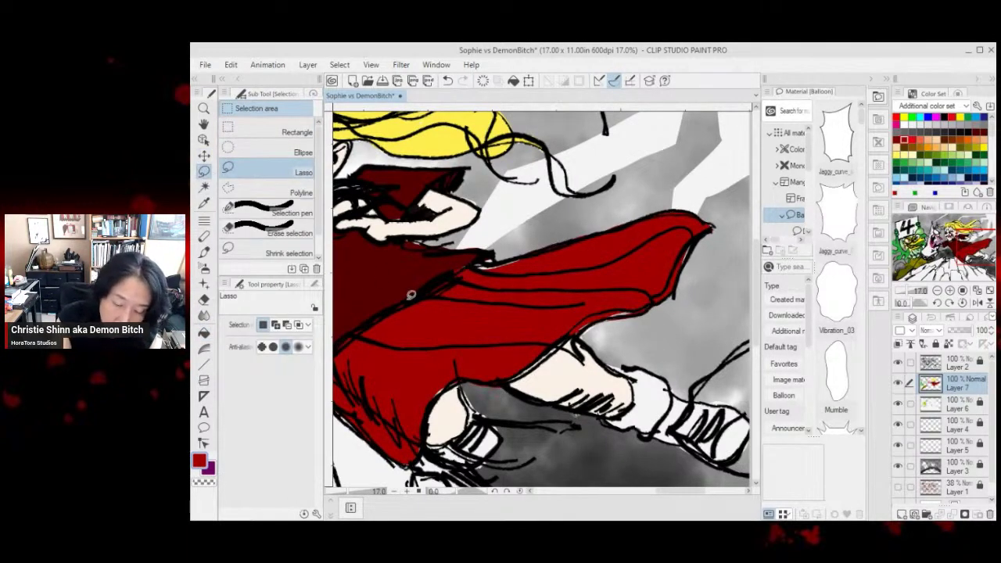
Step: Try to touch up the skirt's upper edge near the shirt's hem in dark red with the ink paint 2 brush, and undo the stroke
left_click_drag(493, 354, 555, 374)
left_click(204, 204)
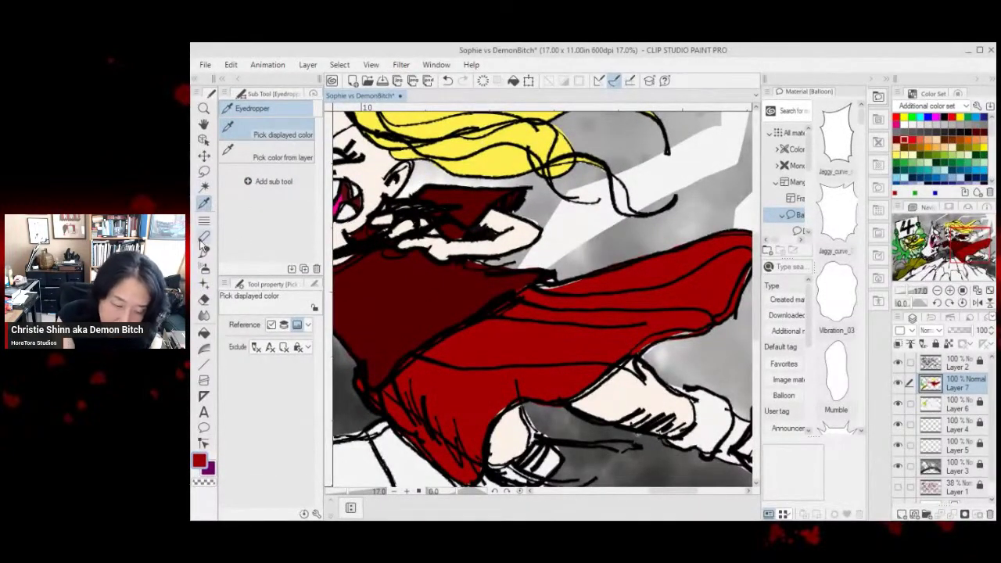
left_click(204, 299)
left_click(203, 204)
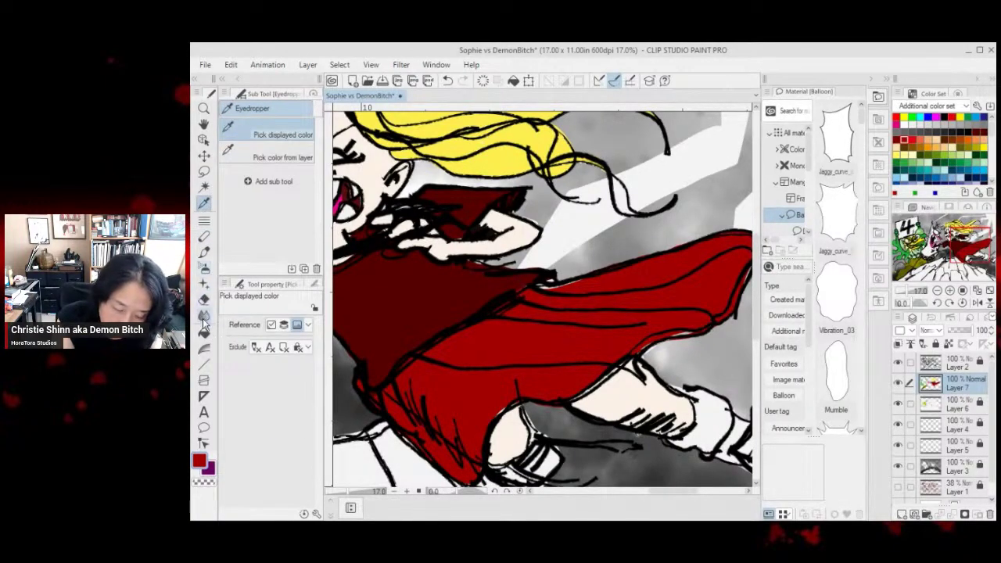
left_click(206, 253)
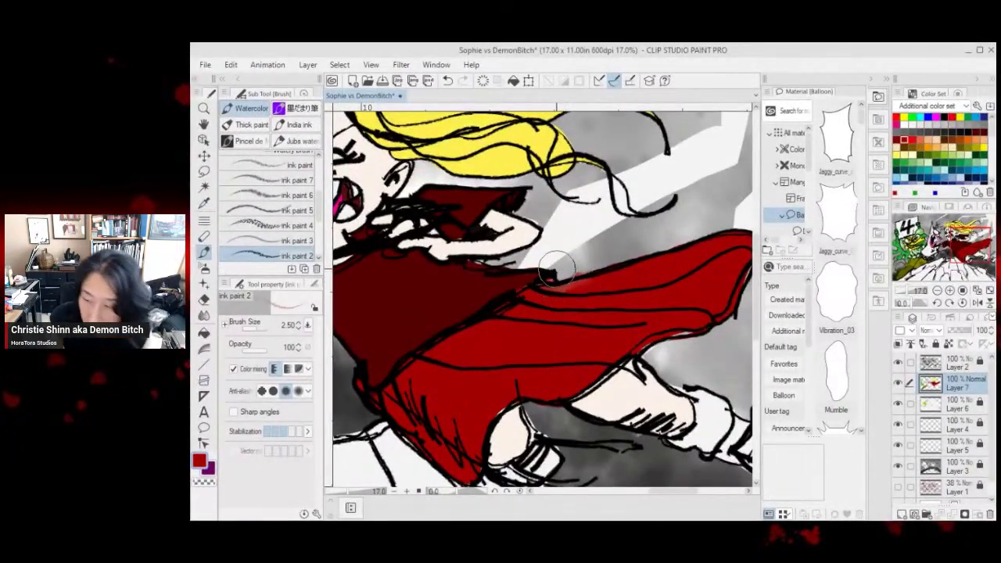
key("ctrl+z")
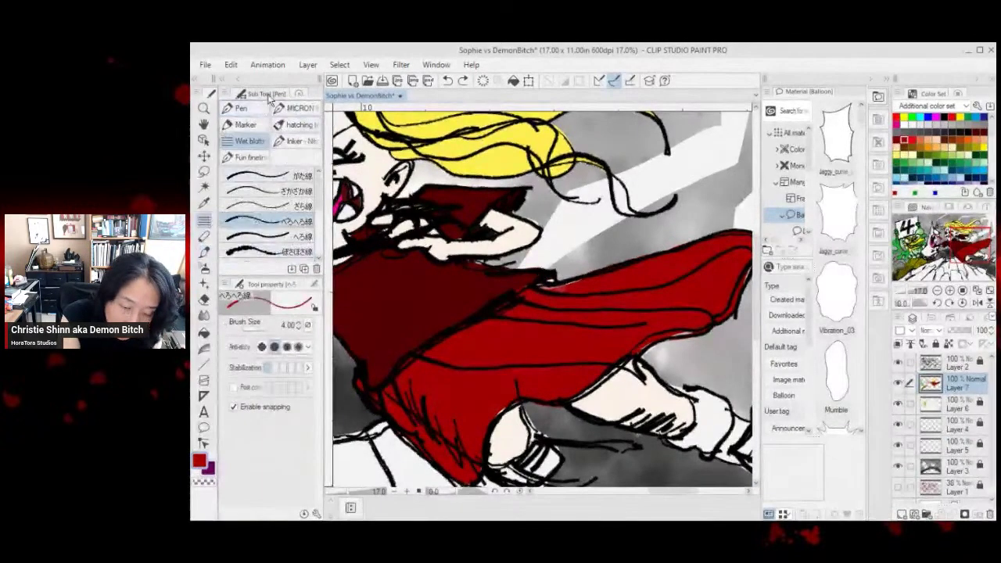
Step: Touch up the skirt's upper edge near the shirt's hem in dark red with the Tapered pen
left_click(300, 108)
left_click(304, 132)
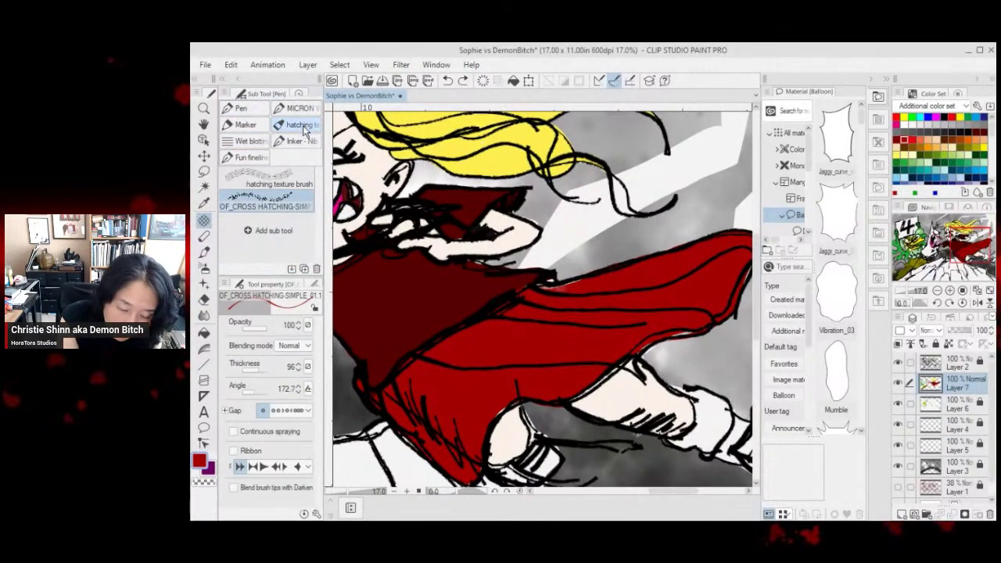
left_click(248, 116)
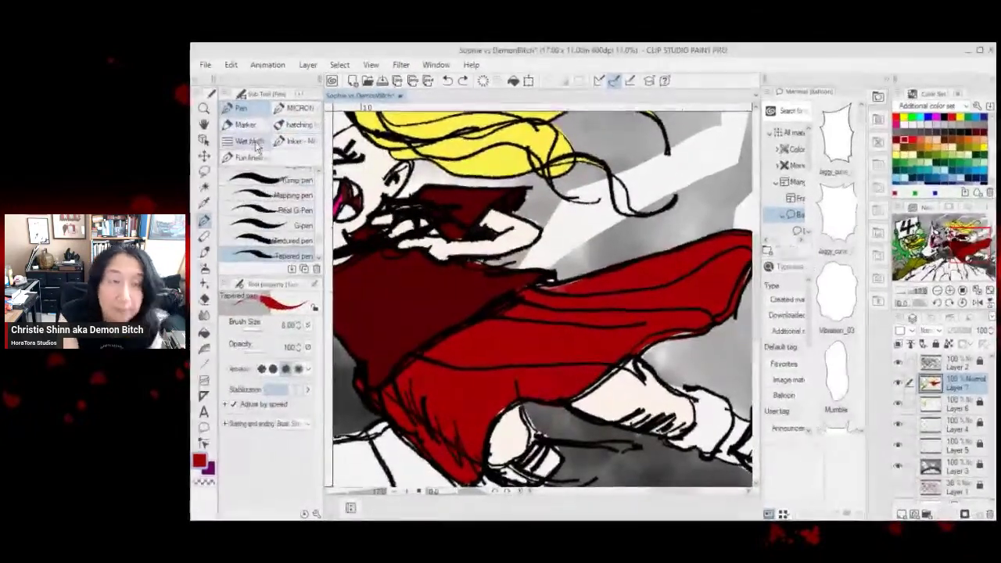
left_click_drag(539, 285, 626, 264)
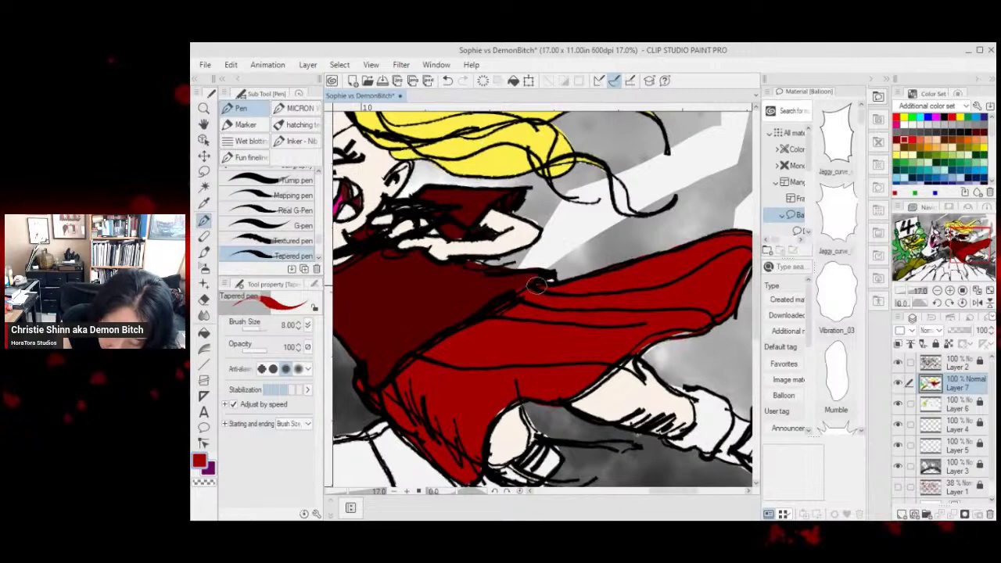
Step: Sample the shirt's maroon and touch up the shirt's lower edge with the Tapered pen
left_click(204, 171)
left_click(203, 205)
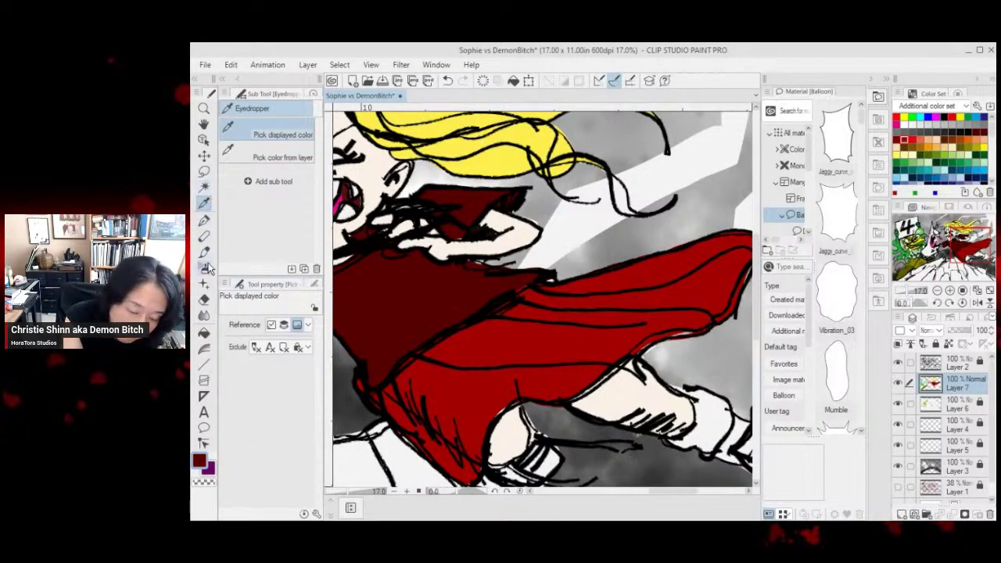
left_click(203, 220)
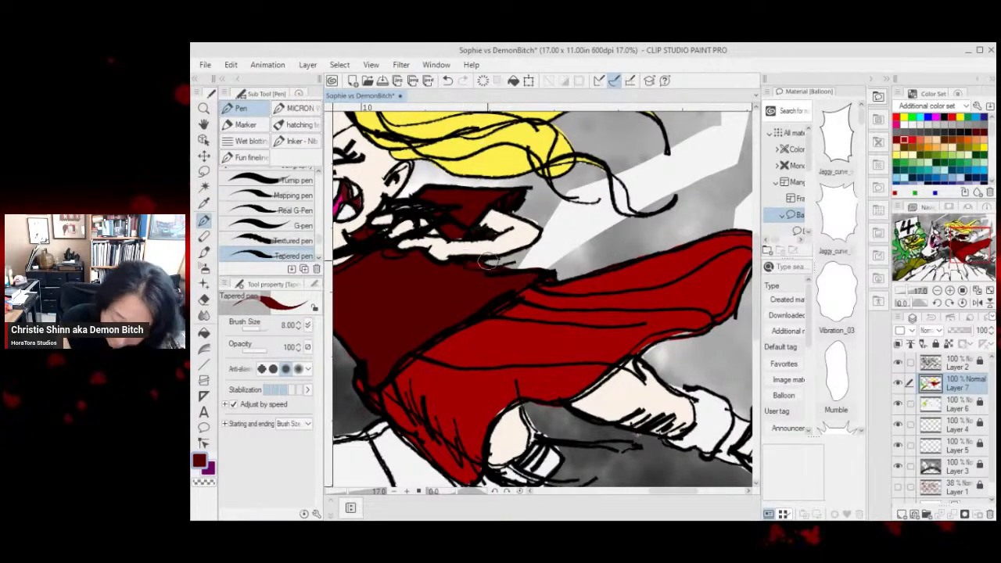
Step: Sample the red from the skirt as the drawing colour and return to the Tapered pen
scroll(469, 262, "down", 2)
left_click(205, 203)
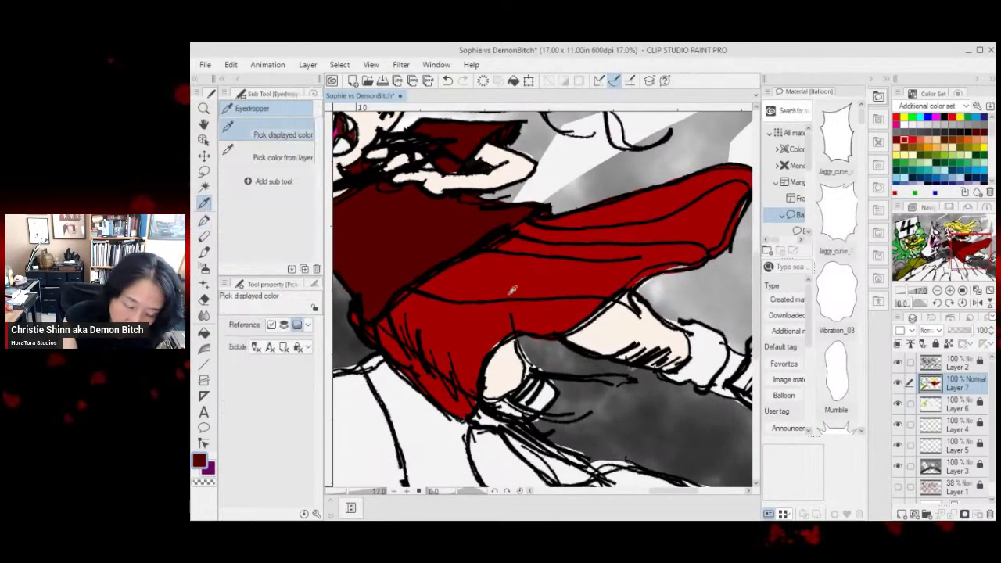
left_click(489, 322)
left_click(204, 251)
left_click(204, 221)
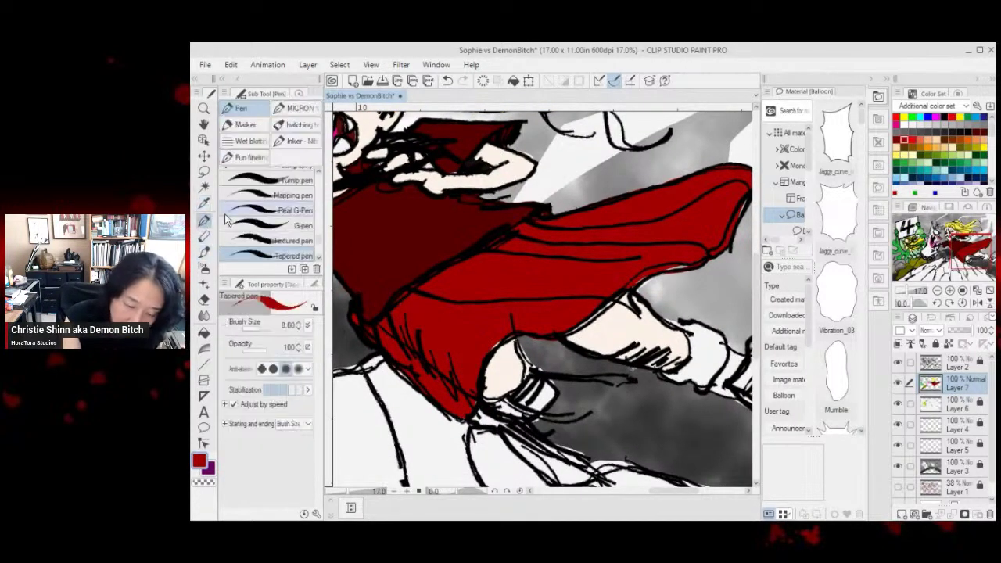
left_click_drag(674, 356, 607, 305)
Step: Unlock Layer 6, lock Layer 7 and make Layer 6 the active layer
left_click(966, 402)
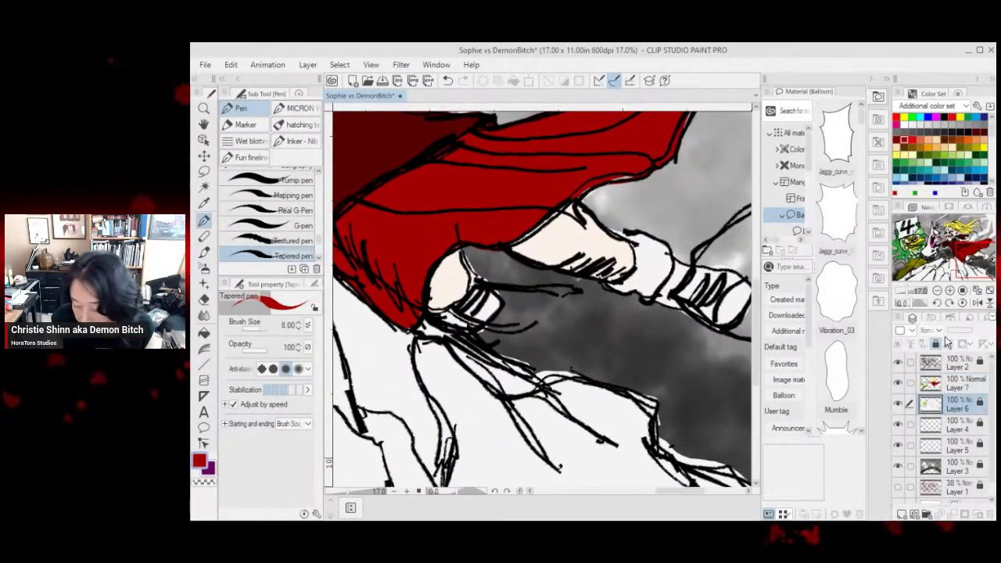
left_click(936, 344)
left_click(955, 383)
left_click(936, 343)
left_click(961, 404)
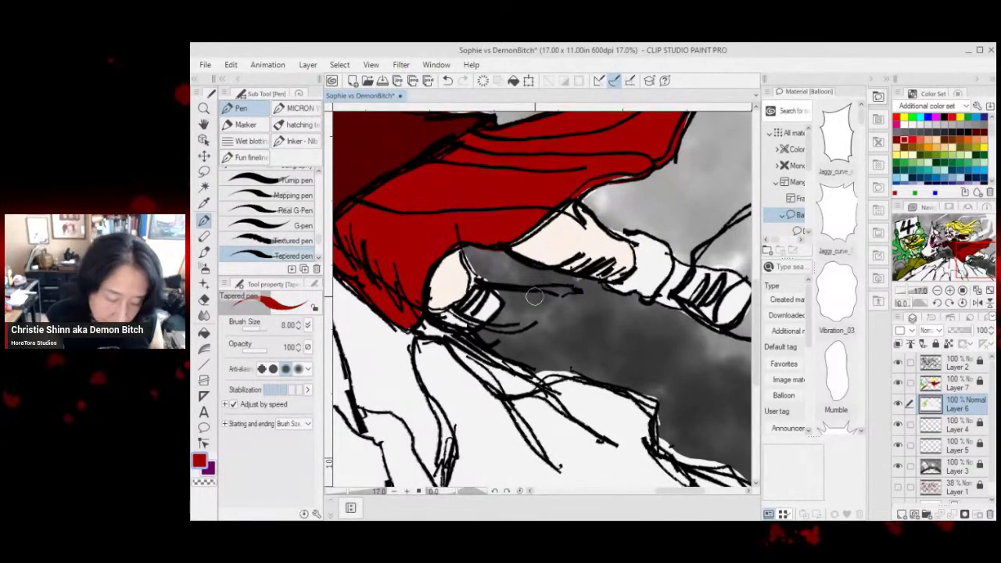
Step: Lasso both of the woman's shoes, including their soles, in one selection on Layer 6
left_click(204, 301)
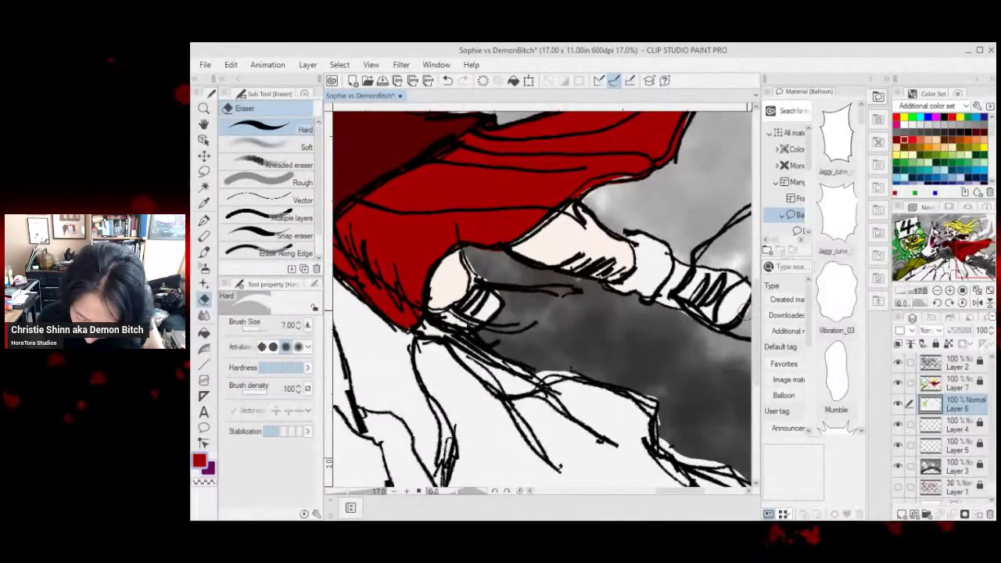
left_click_drag(744, 311, 712, 318)
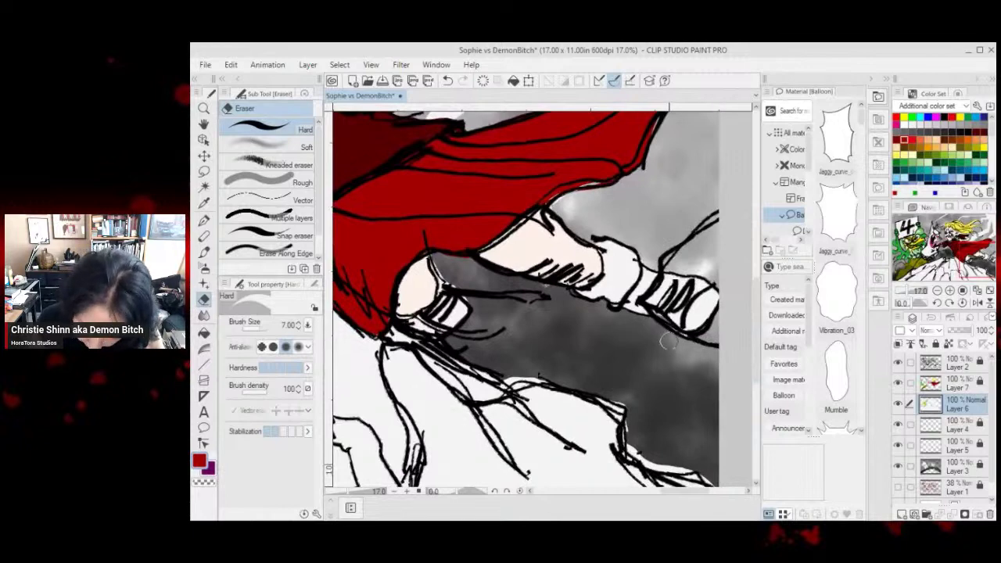
key("m")
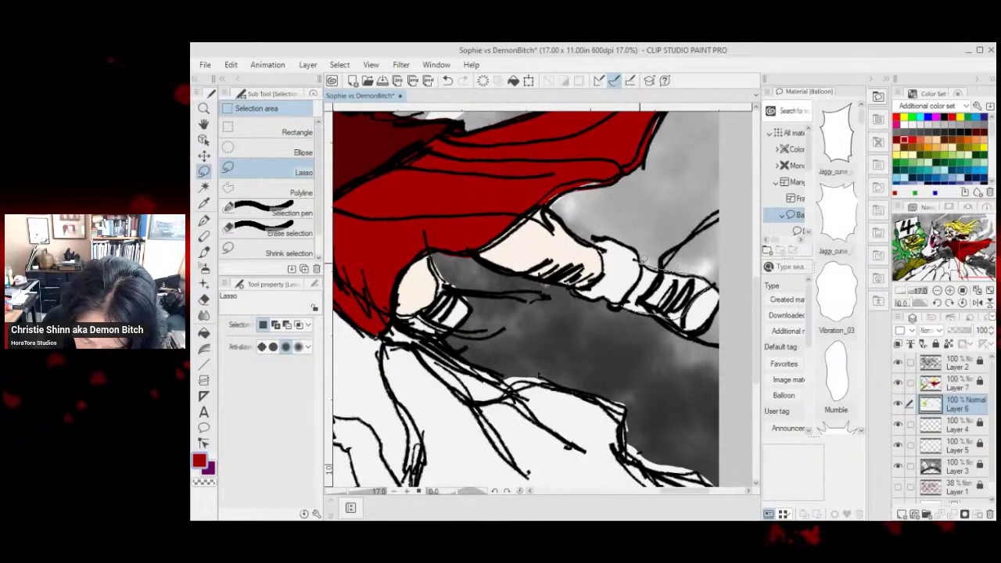
left_click_drag(627, 300, 657, 271)
mouse_move(440, 328)
left_mouse_down()
mouse_move(402, 324)
mouse_move(429, 300)
mouse_move(460, 292)
left_mouse_up()
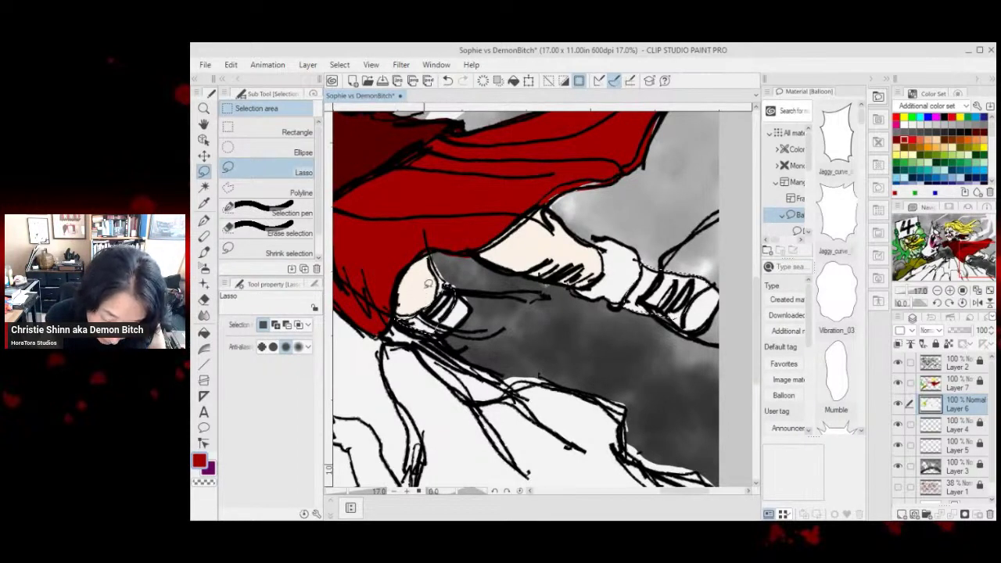
Step: Fill both selected shoes with dark grey from the Additional color set and deselect
left_click(204, 333)
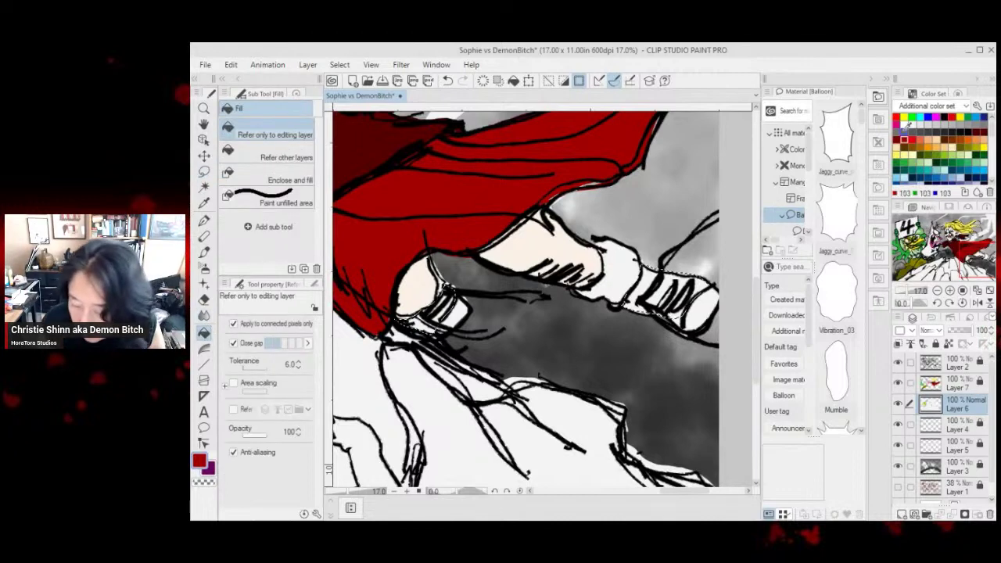
left_click(904, 132)
left_click(683, 313)
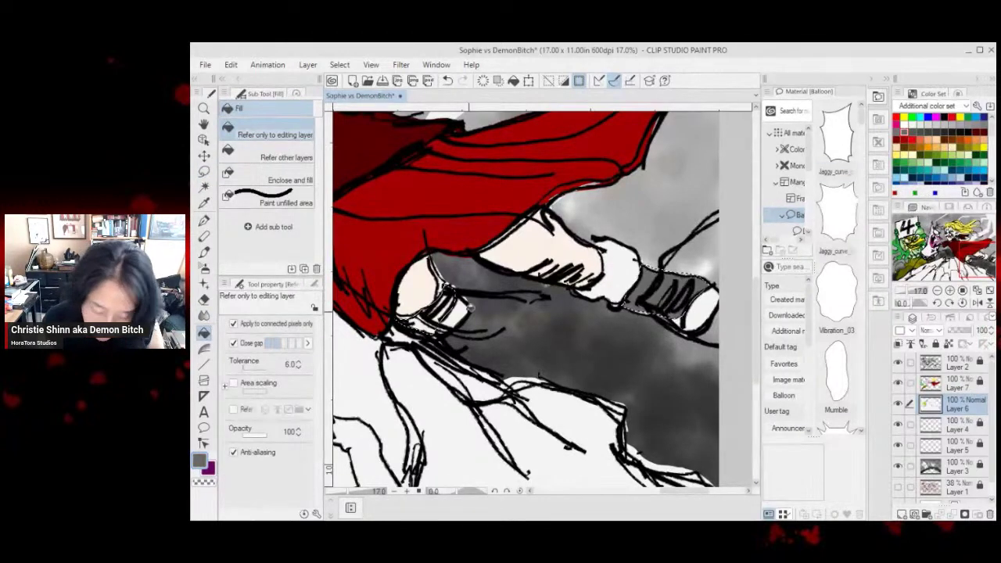
left_click(203, 171)
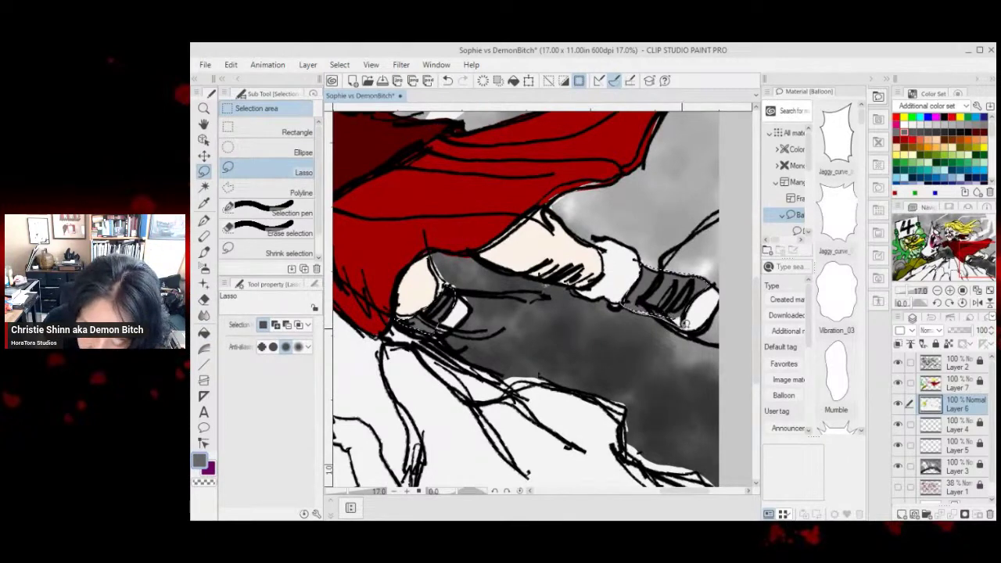
key("g")
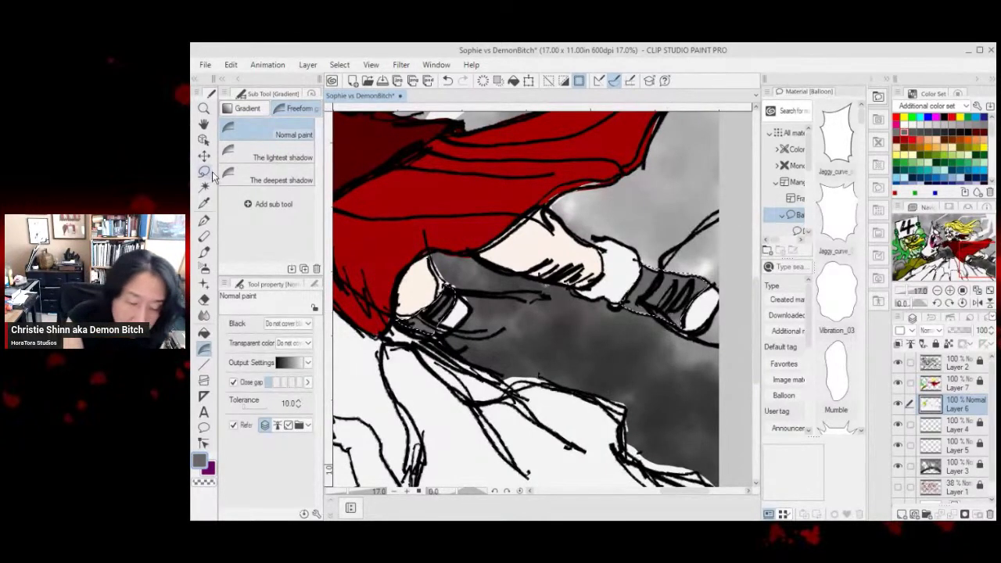
key("m")
key("ctrl+d")
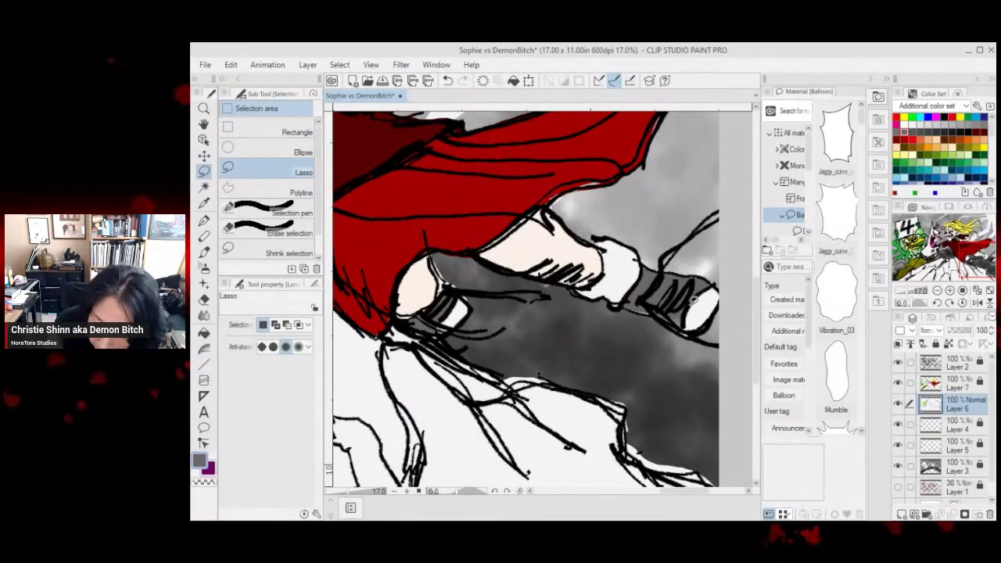
Step: Lasso the soles of both shoes, fill them with pink from the Standard color set and deselect
left_click_drag(720, 282, 704, 279)
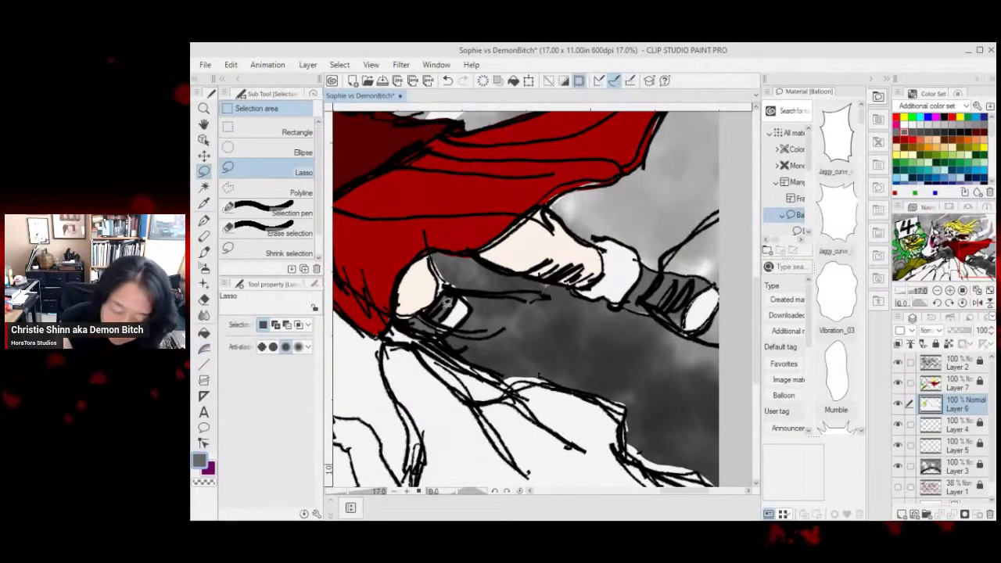
left_click(204, 332)
left_click(943, 108)
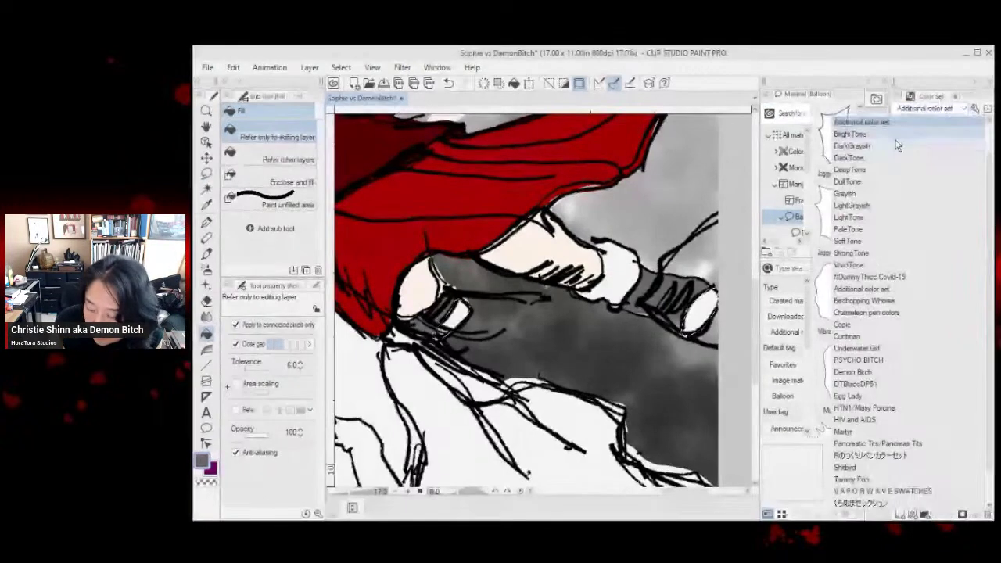
left_click(860, 126)
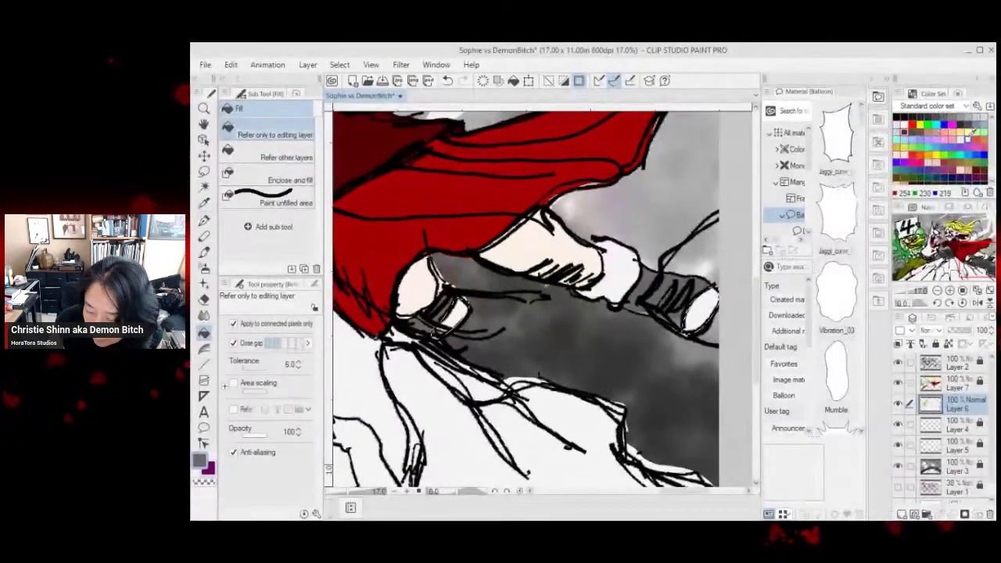
left_click(956, 135)
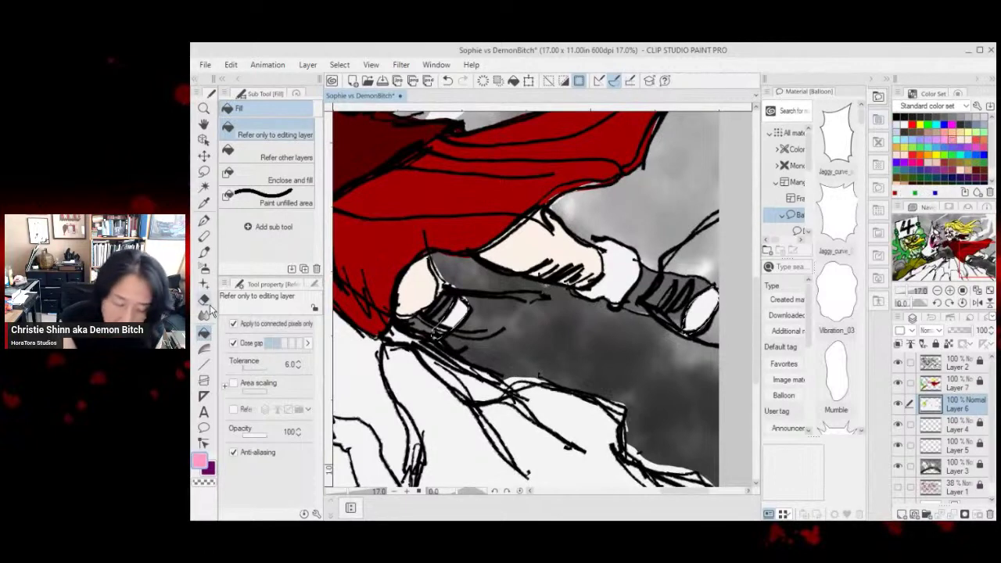
left_click(702, 311)
left_click(456, 315)
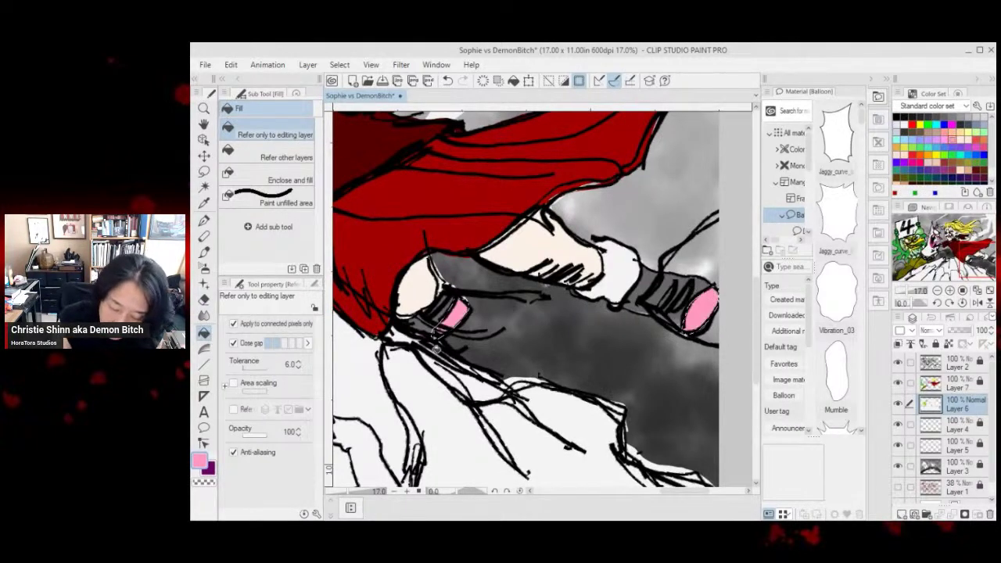
left_click(203, 171)
left_click(587, 243)
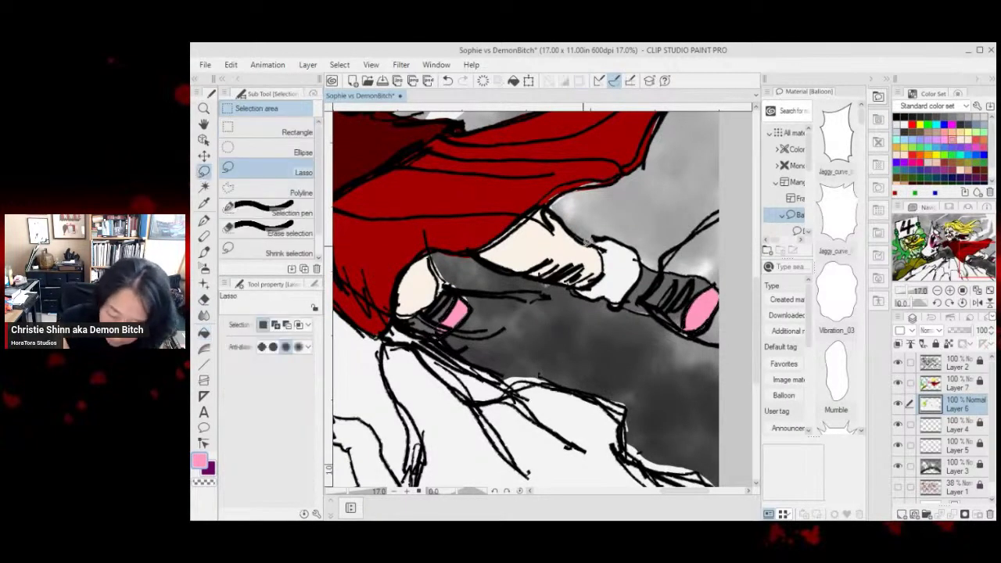
Step: Lasso the socks on both of the woman's ankles, fill them with light grey and deselect
mouse_move(611, 236)
left_mouse_down()
mouse_move(641, 247)
mouse_move(641, 270)
mouse_move(617, 301)
mouse_move(595, 294)
mouse_move(600, 238)
mouse_move(640, 238)
left_mouse_up()
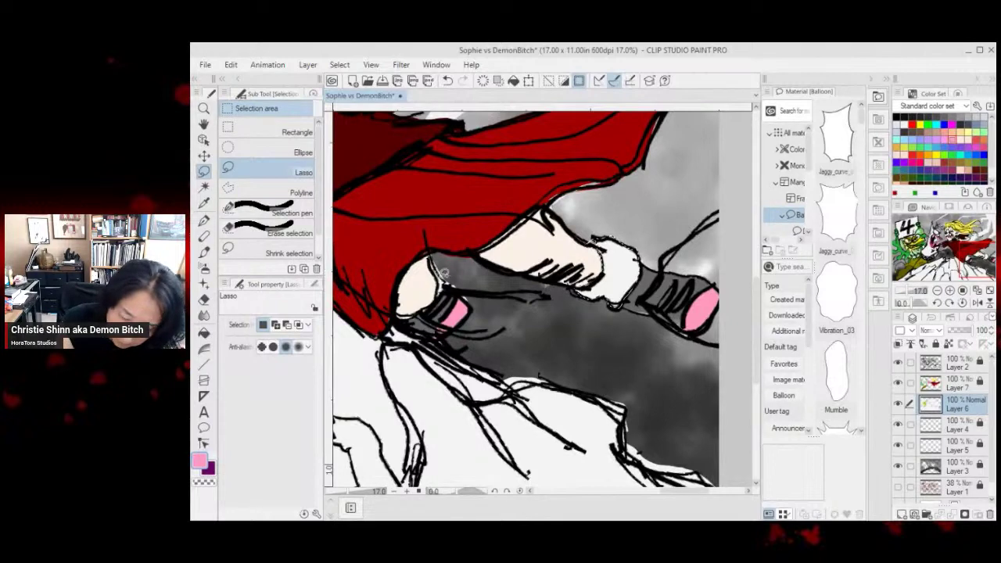
mouse_move(439, 276)
left_mouse_down()
mouse_move(422, 311)
mouse_move(394, 316)
left_mouse_up()
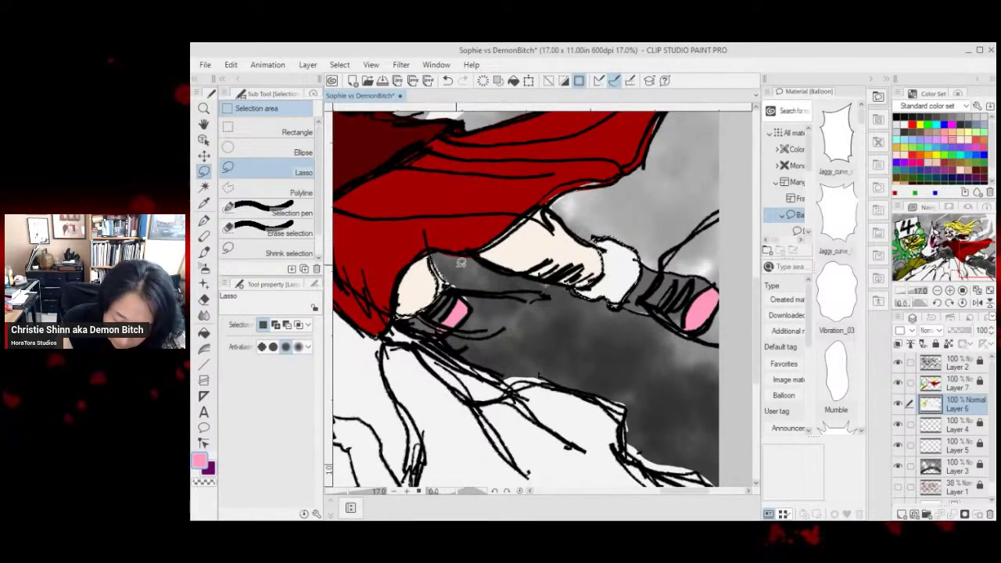
left_click(203, 334)
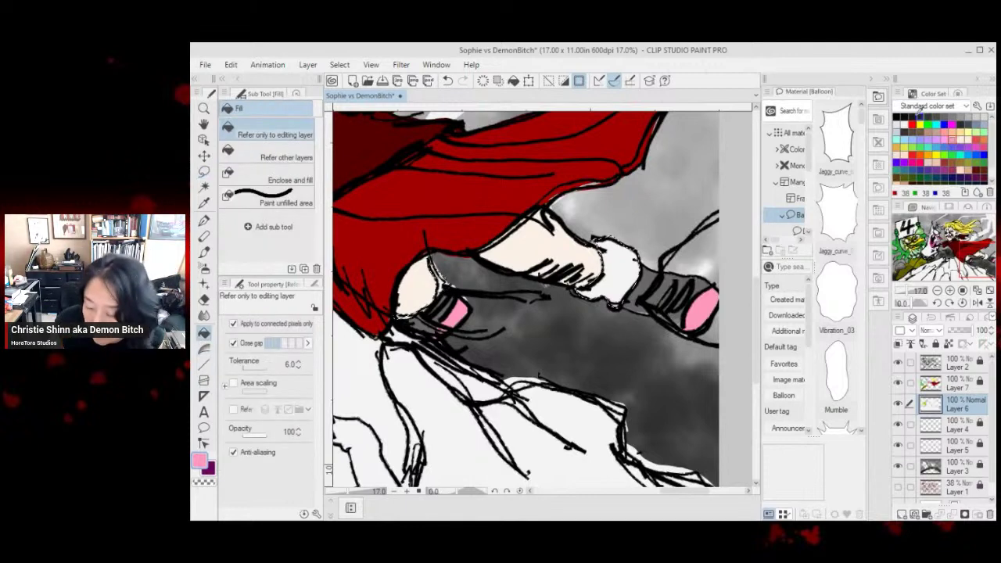
left_click(984, 116)
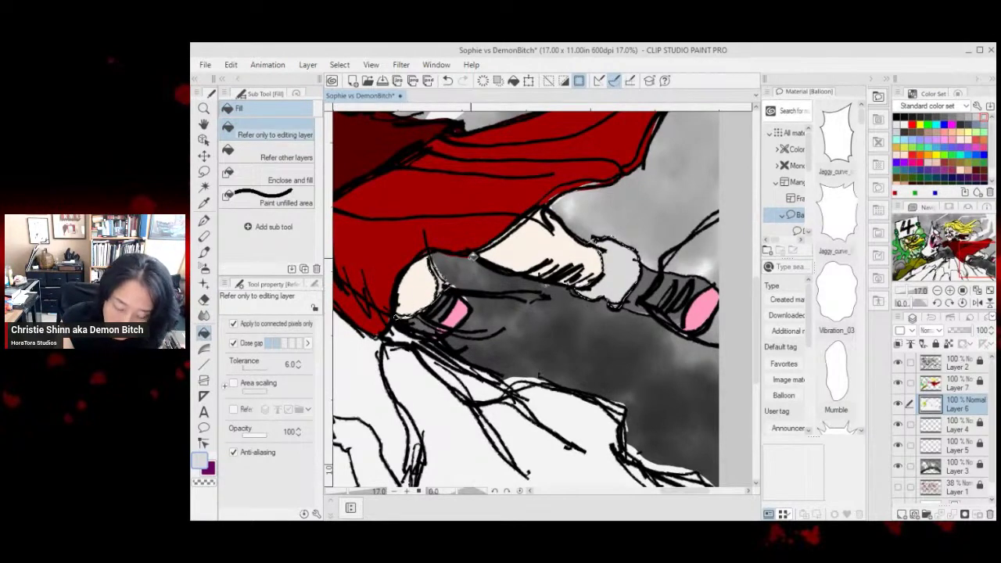
left_click(204, 170)
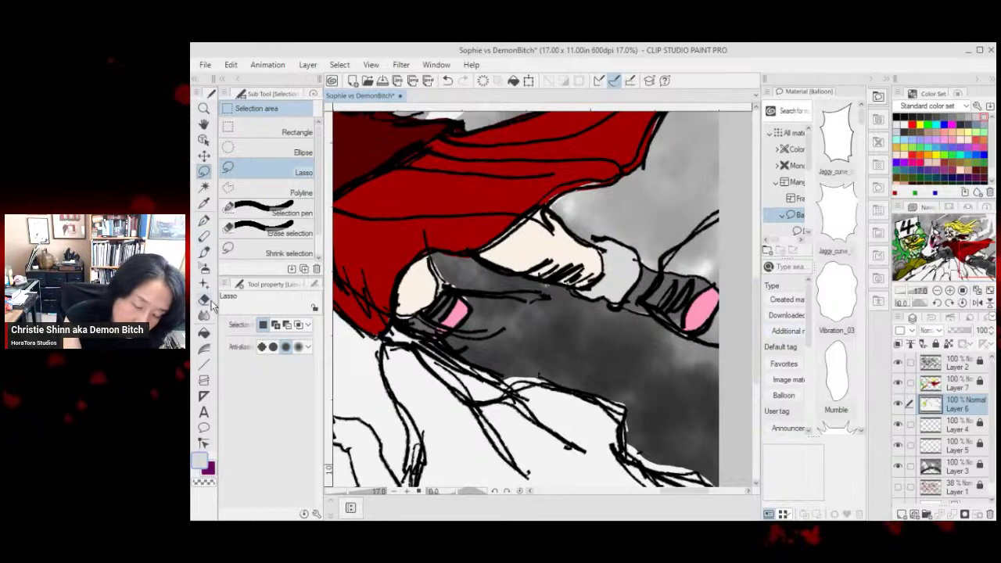
Step: Make Layer 7 active and unlock it, and undo the stray pen stroke
key("e")
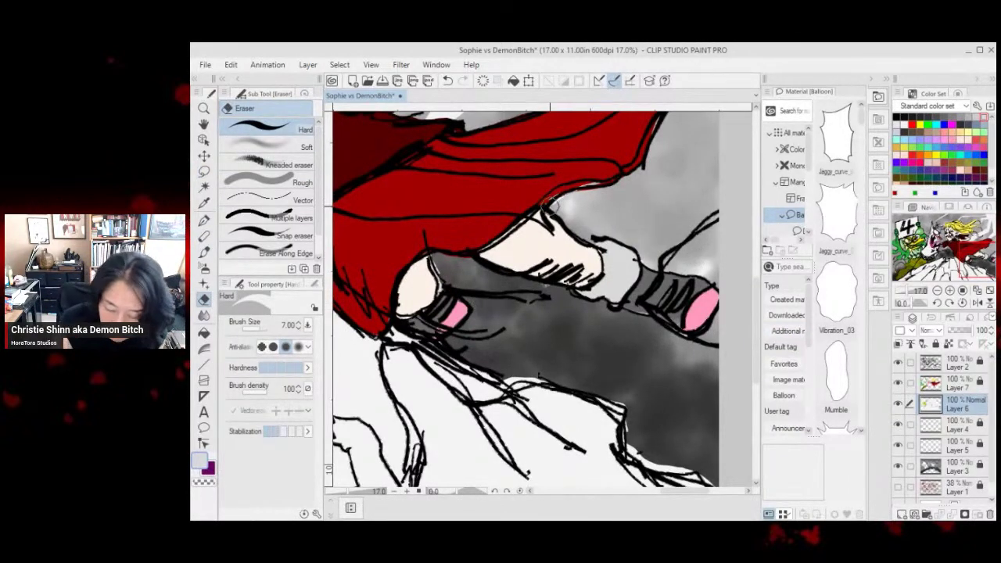
left_click(965, 381)
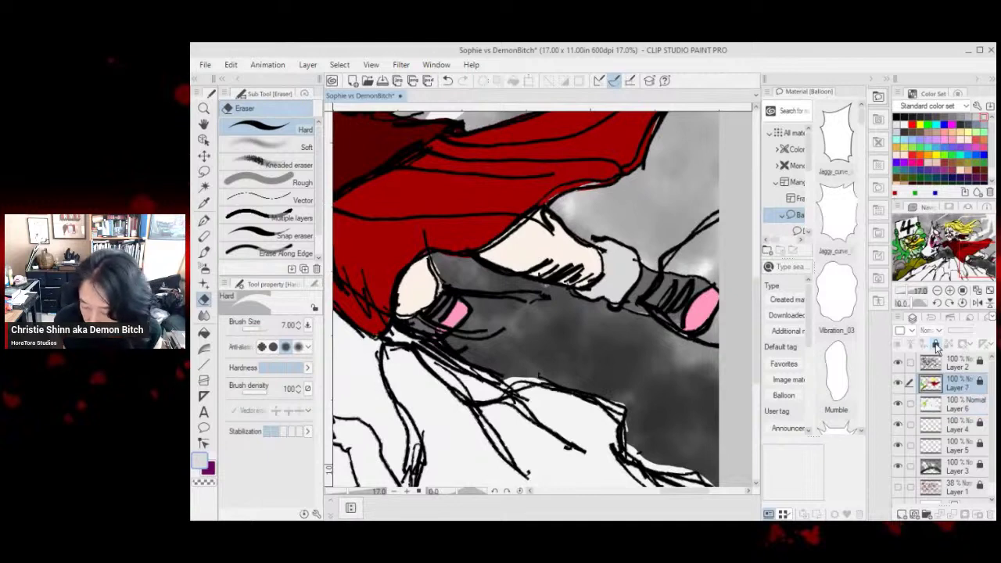
key("p")
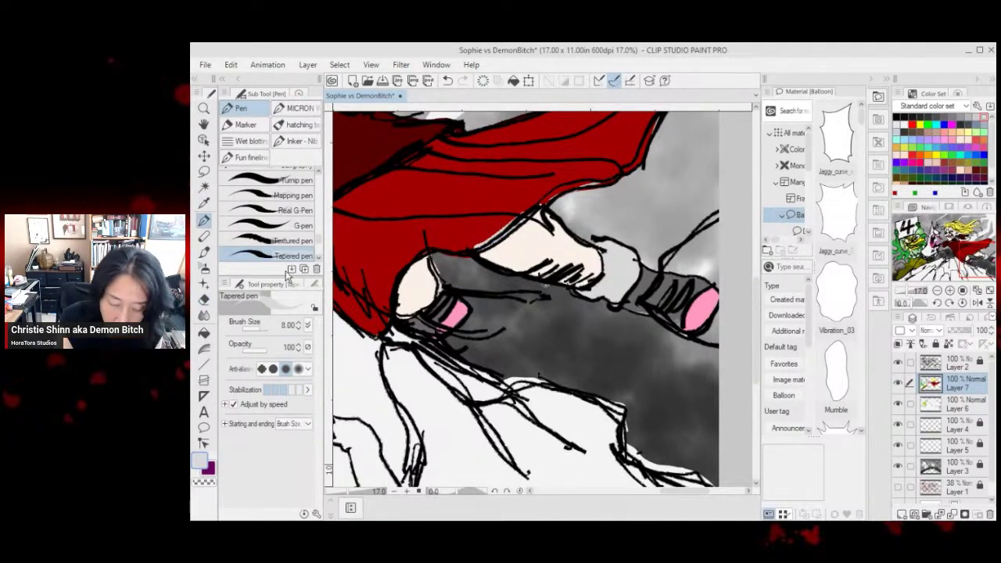
key("ctrl+z")
Step: Sample the skirt's red and paint over the missed strip along the skirt's lower hem with the Tapered pen
left_click(203, 203)
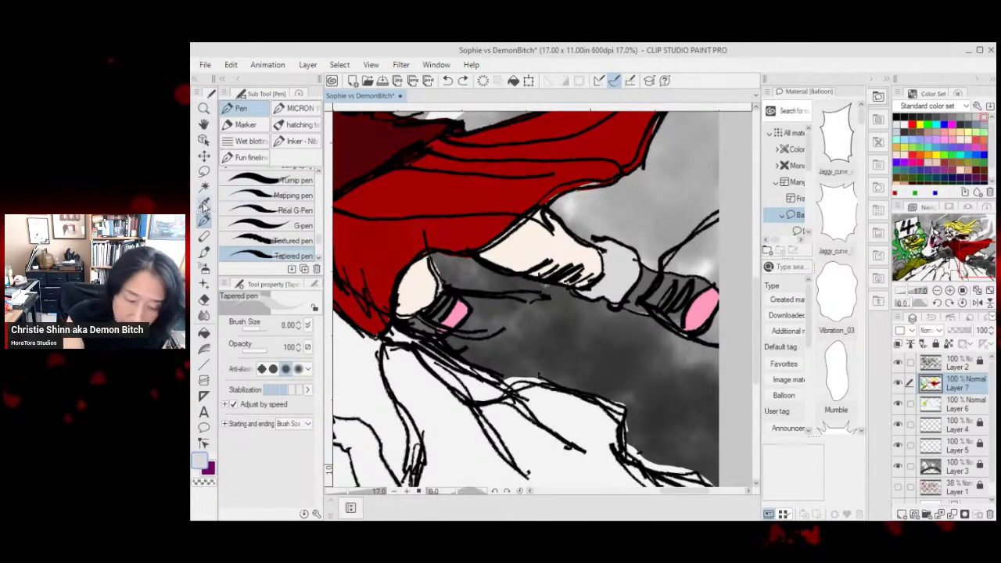
left_click(438, 201)
left_click(203, 221)
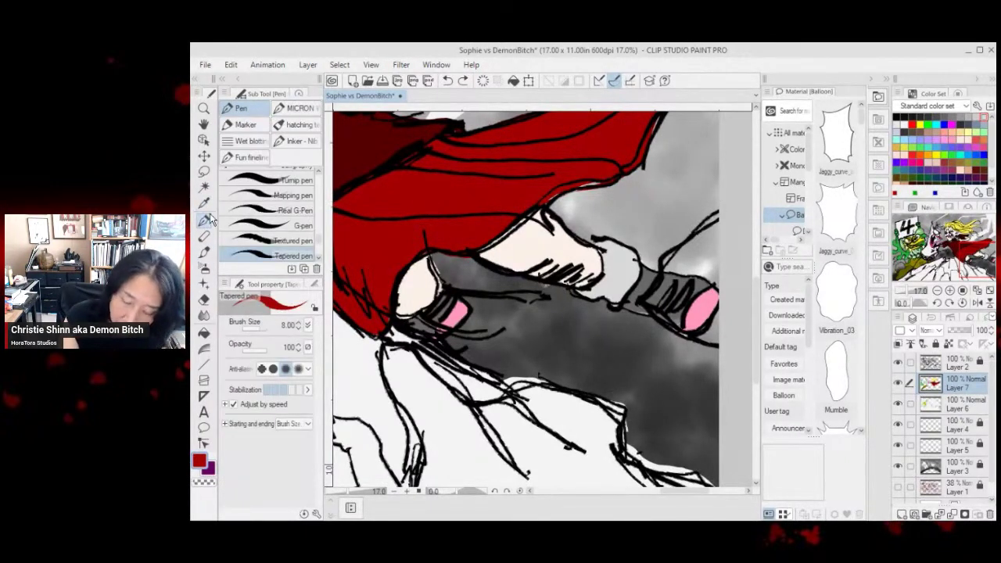
mouse_move(475, 250)
left_mouse_down()
mouse_move(539, 206)
mouse_move(600, 183)
left_mouse_up()
mouse_move(674, 161)
left_mouse_down()
mouse_move(632, 267)
mouse_move(618, 222)
mouse_move(638, 203)
left_mouse_up()
left_click_drag(604, 291, 581, 274)
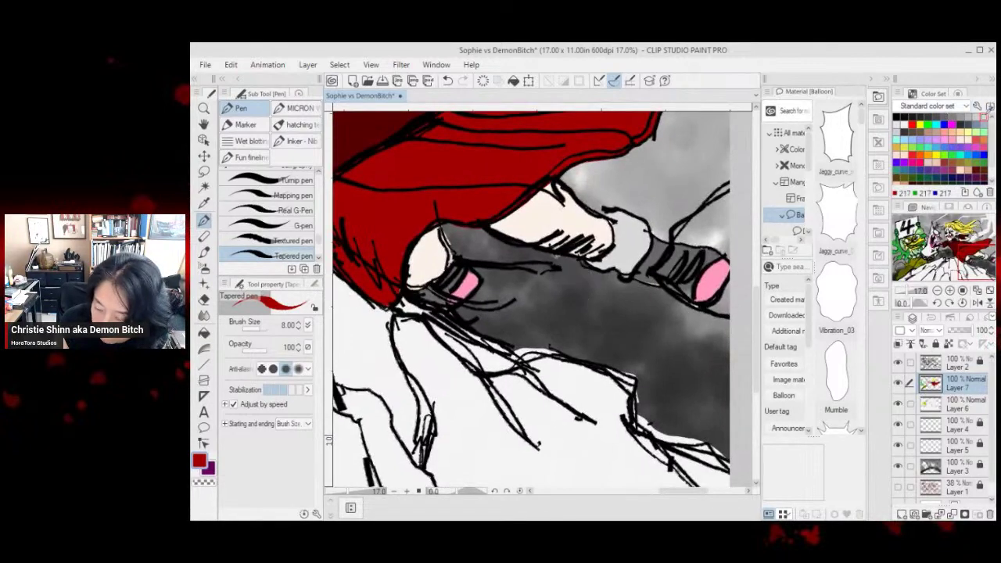
Step: Touch up the woman's shoe with light grey, pick medium grey from the Standard color set and save the illustration
key("c")
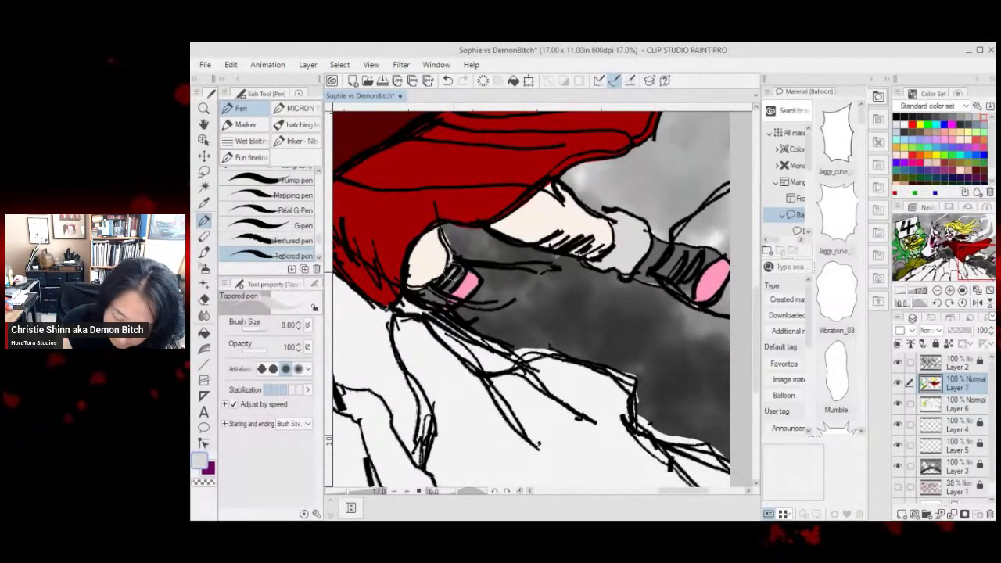
mouse_move(685, 261)
left_mouse_down()
mouse_move(675, 275)
mouse_move(691, 274)
left_mouse_up()
left_click(953, 116)
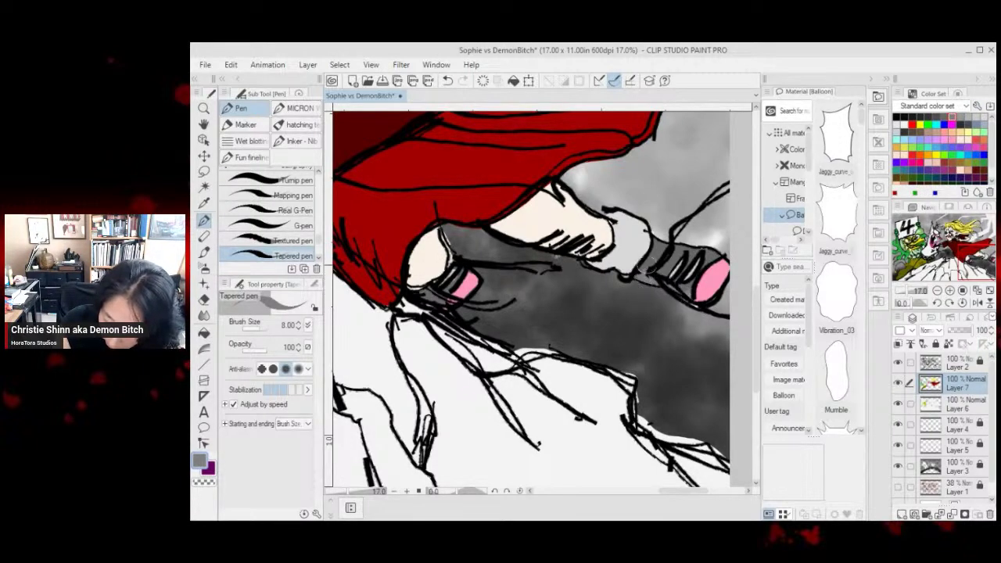
left_click_drag(557, 296, 595, 292)
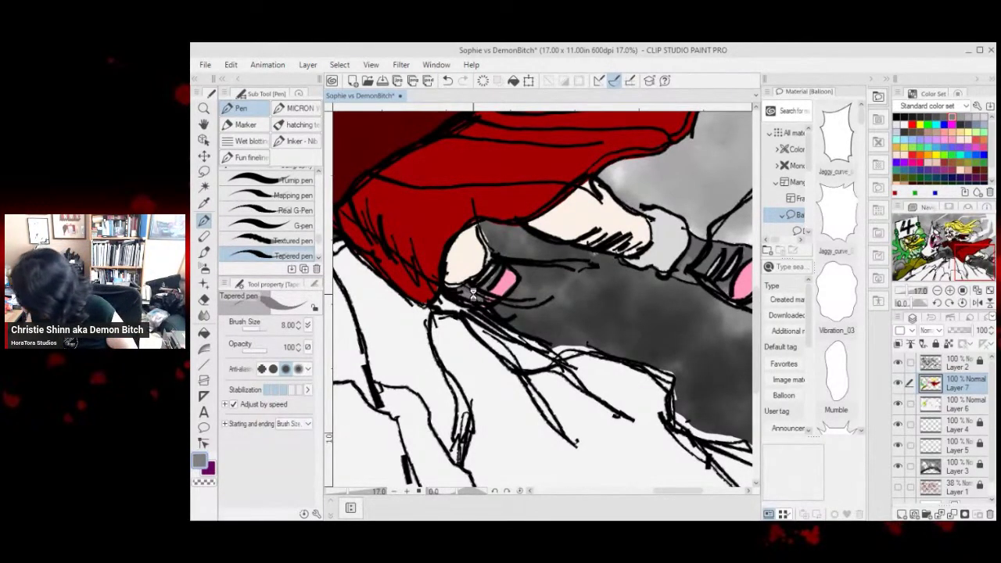
key("ctrl+s")
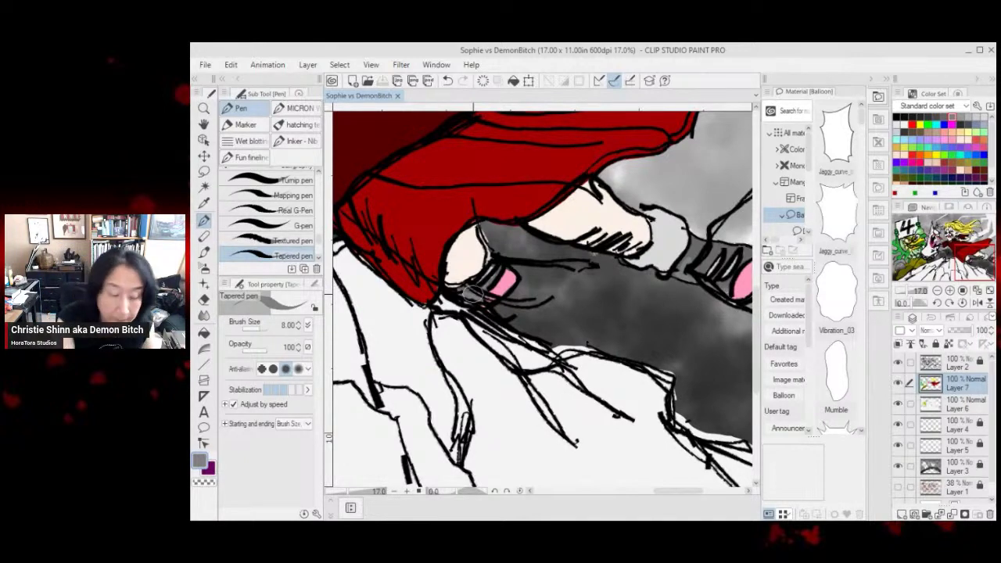
Step: Lasso the whole rocky mound beneath the characters, following its ridge and the page's lower edge
left_click(203, 109)
left_click_drag(645, 308, 594, 313)
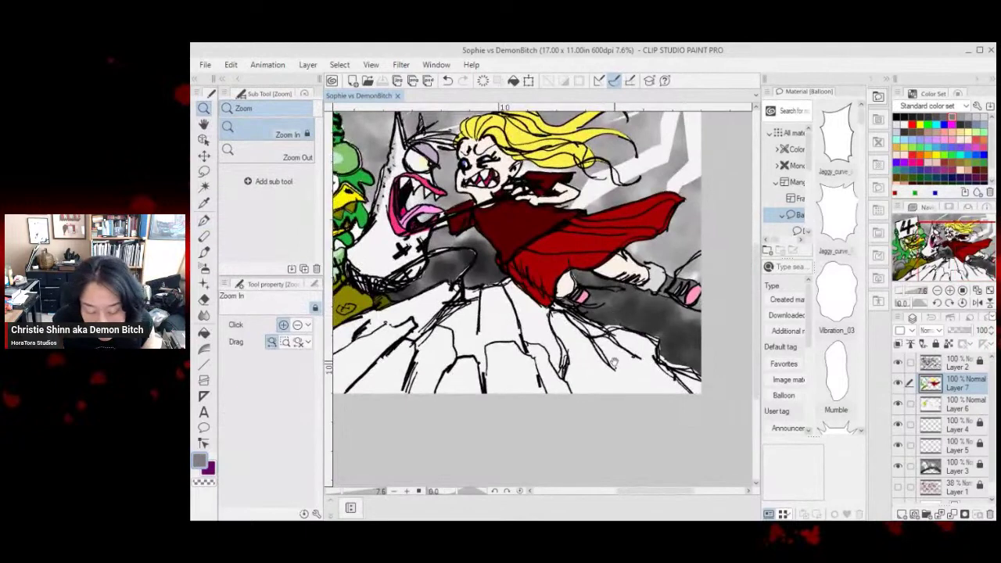
scroll(615, 363, "up", 2)
key("m")
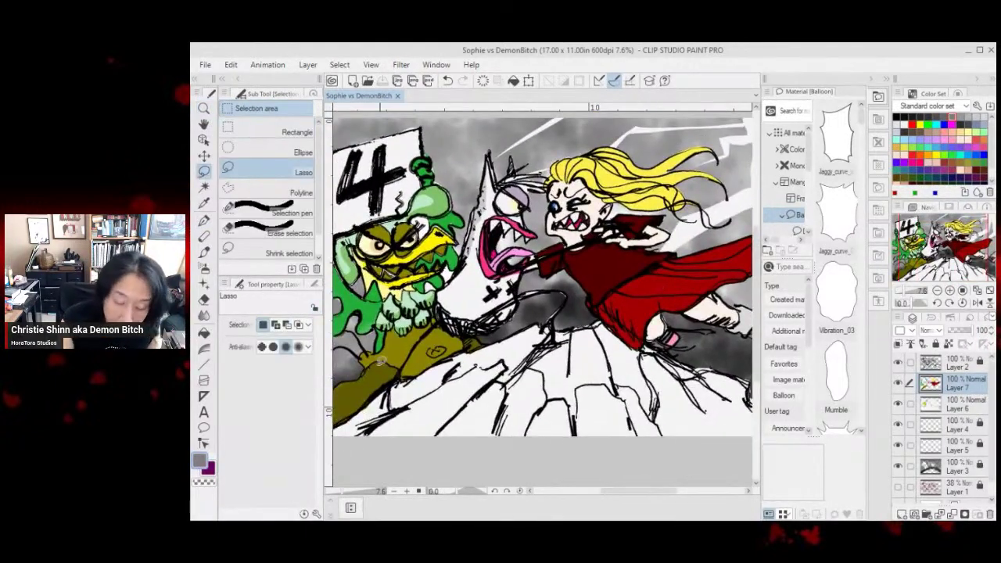
mouse_move(387, 405)
left_mouse_down()
mouse_move(337, 430)
mouse_move(401, 382)
mouse_move(468, 352)
mouse_move(556, 319)
mouse_move(561, 329)
mouse_move(625, 316)
mouse_move(705, 362)
mouse_move(770, 384)
mouse_move(738, 456)
mouse_move(681, 437)
mouse_move(704, 454)
left_mouse_up()
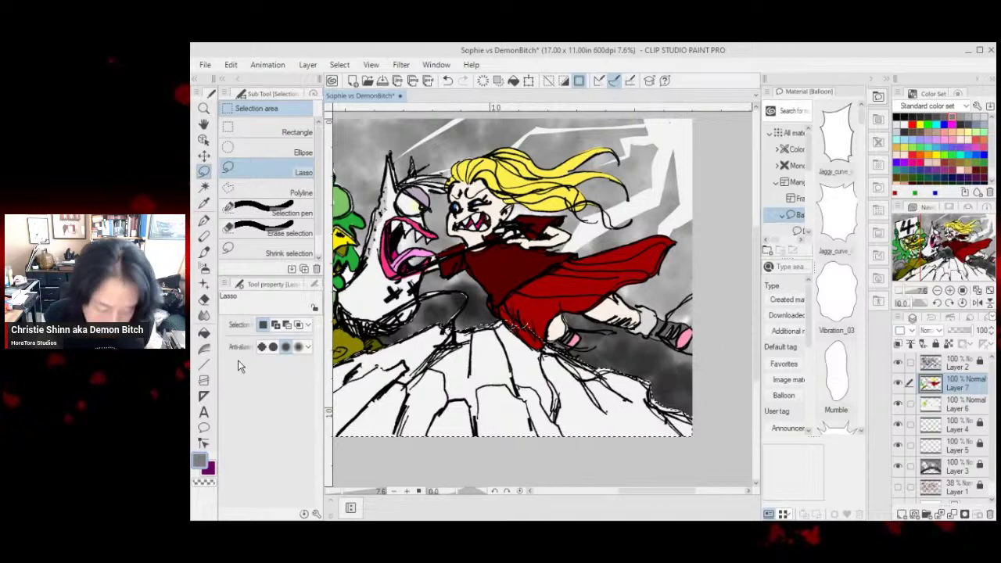
Step: Fill the selected mound with plum from the Standard color set on a new layer above Layer 6, and save
left_click(205, 333)
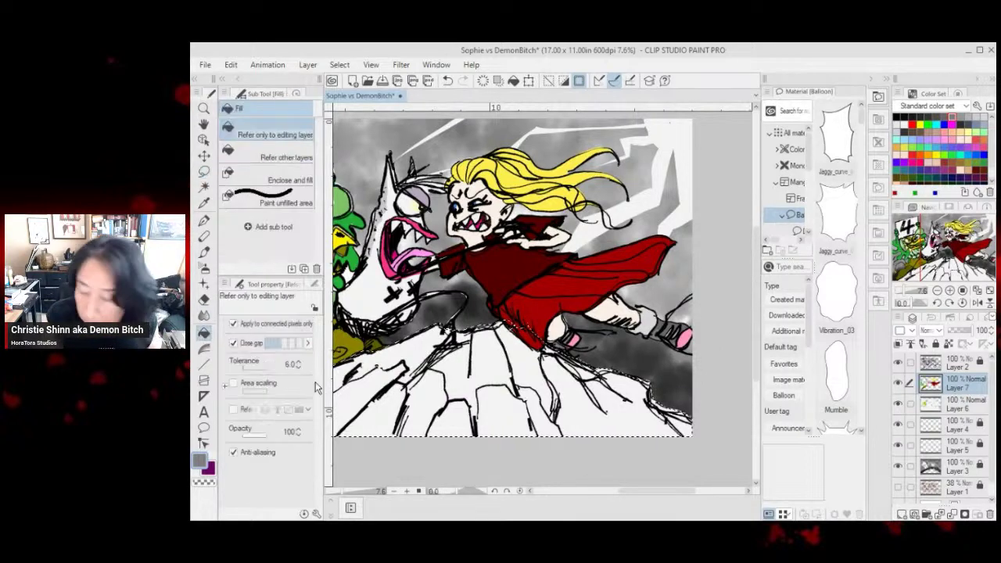
left_click(956, 168)
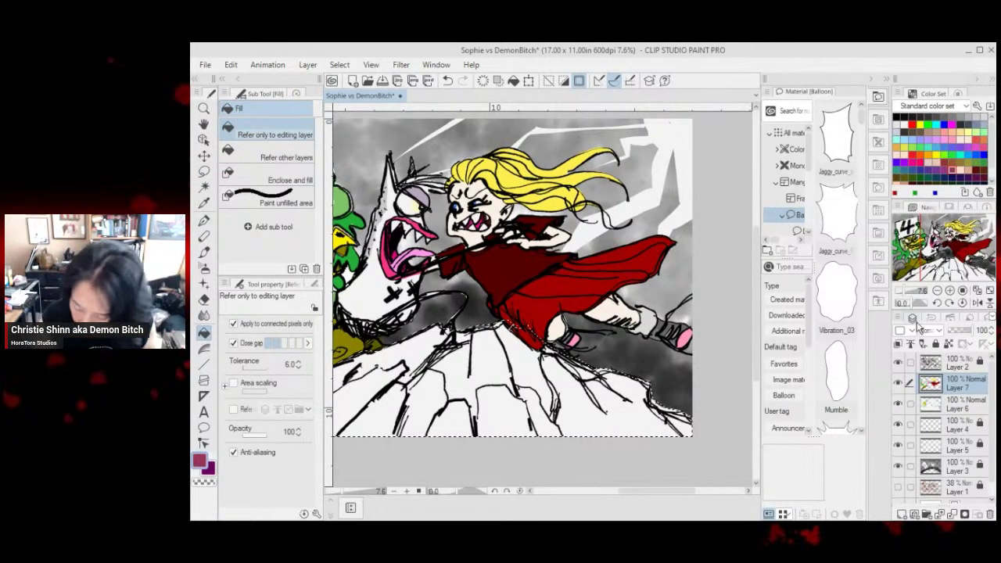
left_click(964, 404)
left_click(902, 515)
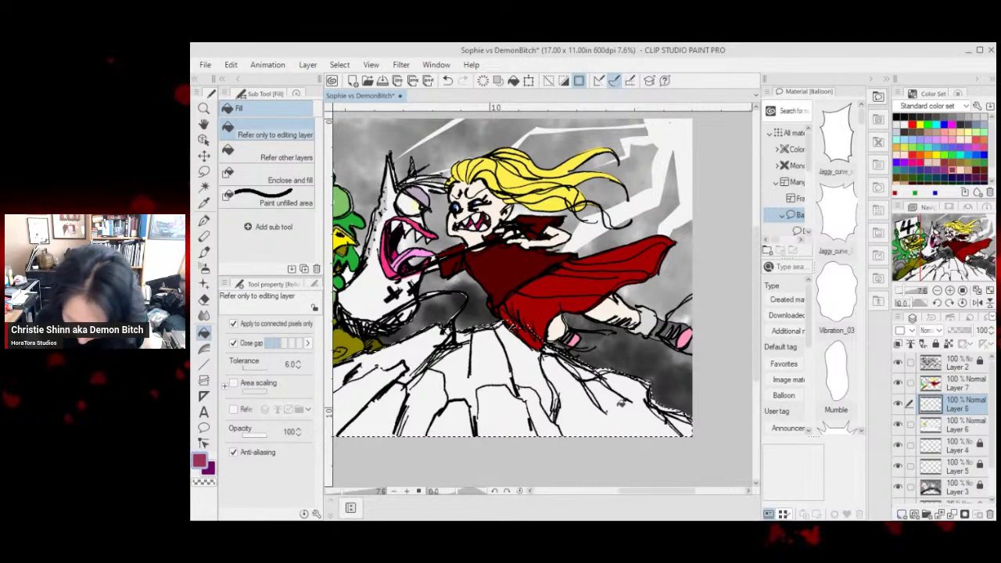
left_click(589, 430)
left_click_drag(590, 432, 658, 412)
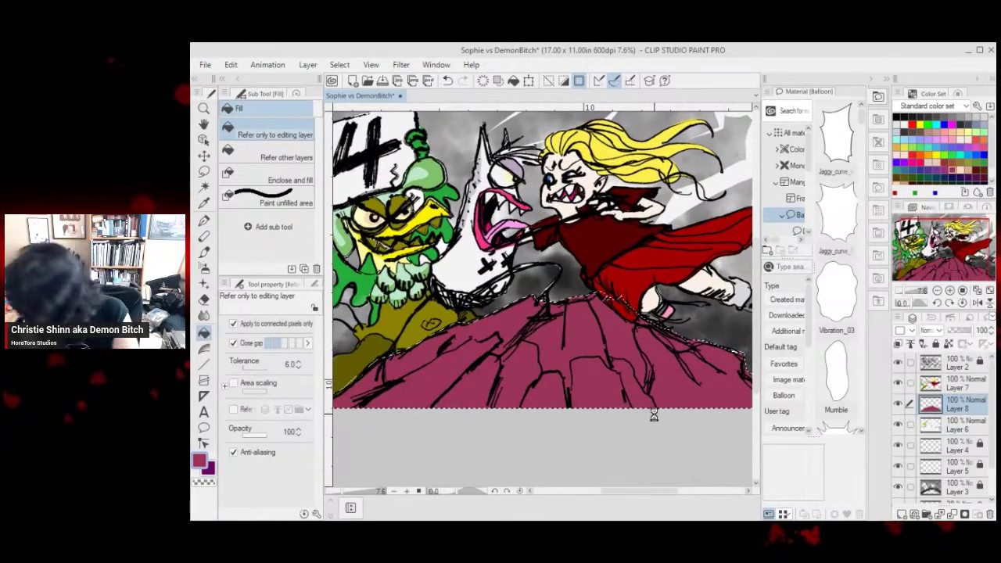
key("ctrl+s")
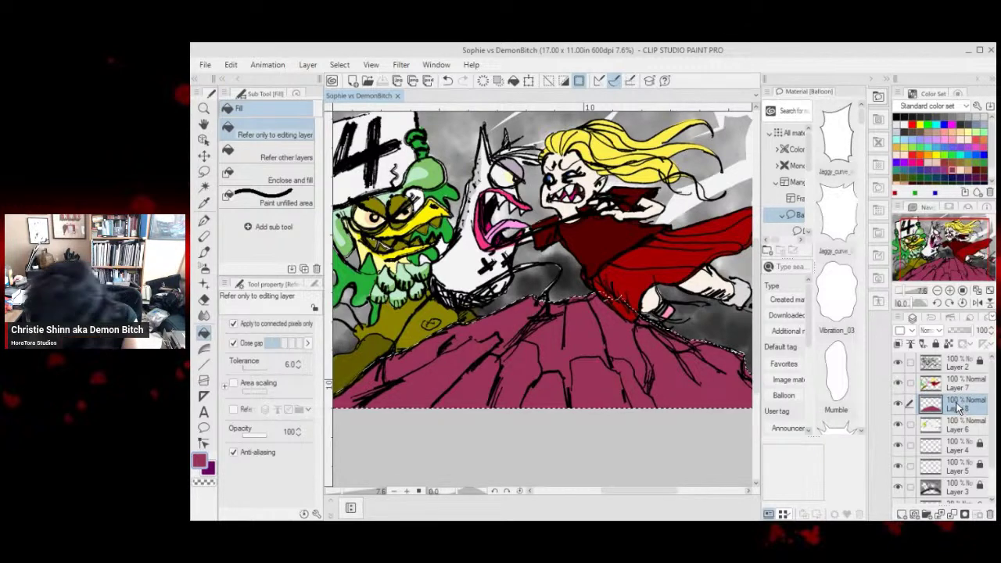
Step: Lock the mound's fill layer, add a new layer above it and choose dark brown from the Standard color set
left_click(936, 343)
left_click(937, 516)
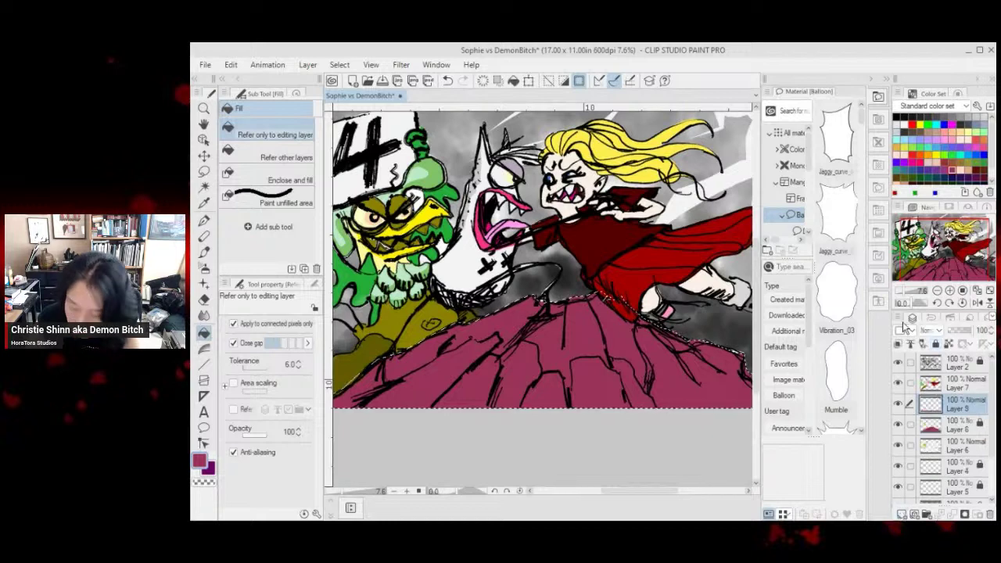
left_click(983, 170)
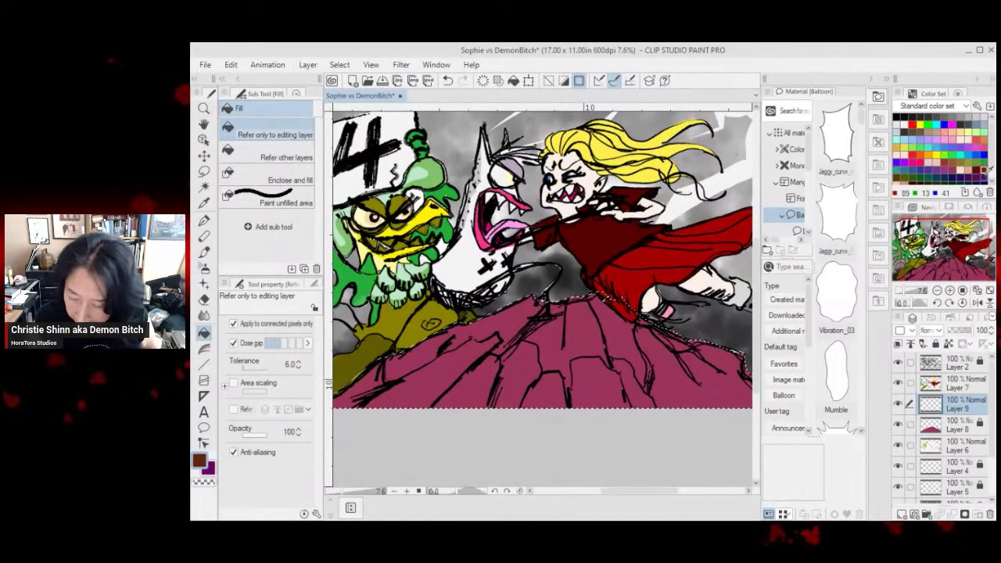
left_click(972, 168)
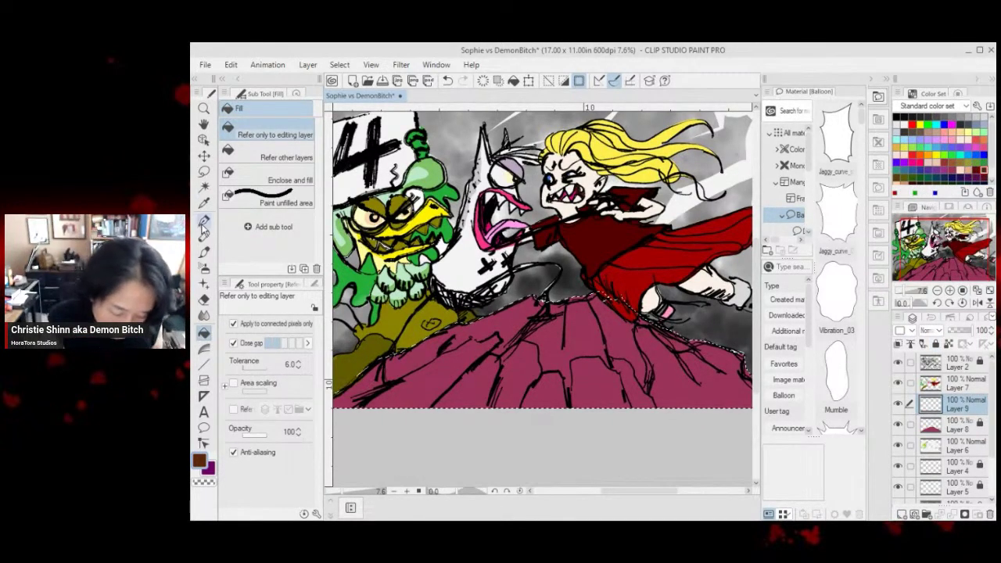
Step: Drop the mound selection and lasso the shadow areas along the rock cracks across the whole mound
left_click(204, 221)
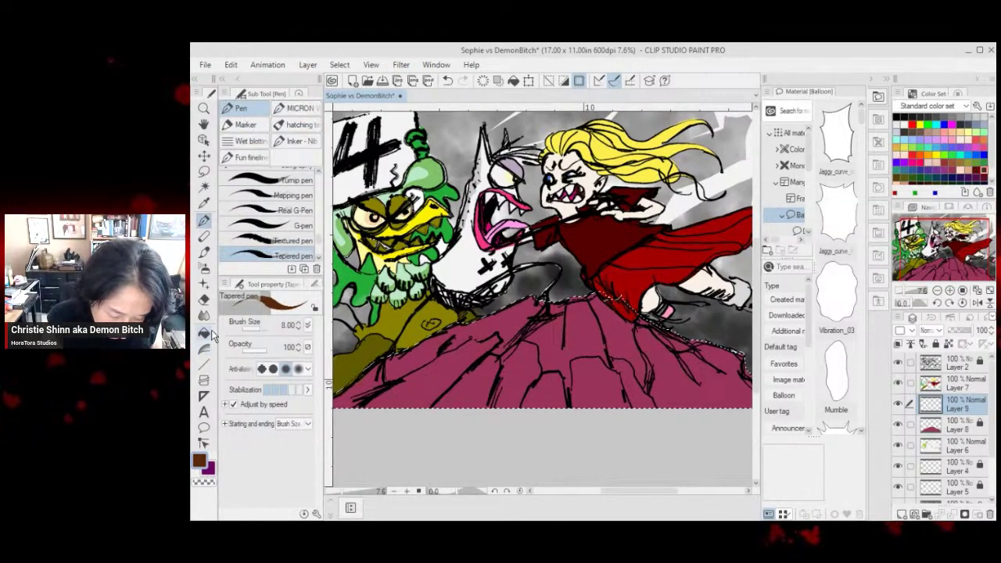
left_click(204, 171)
left_click(256, 179)
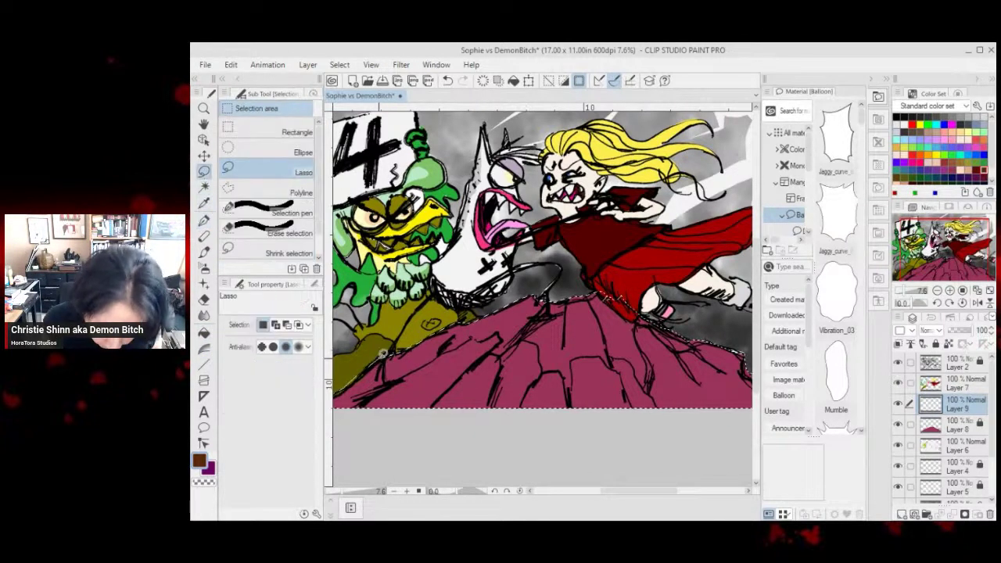
left_click(393, 347)
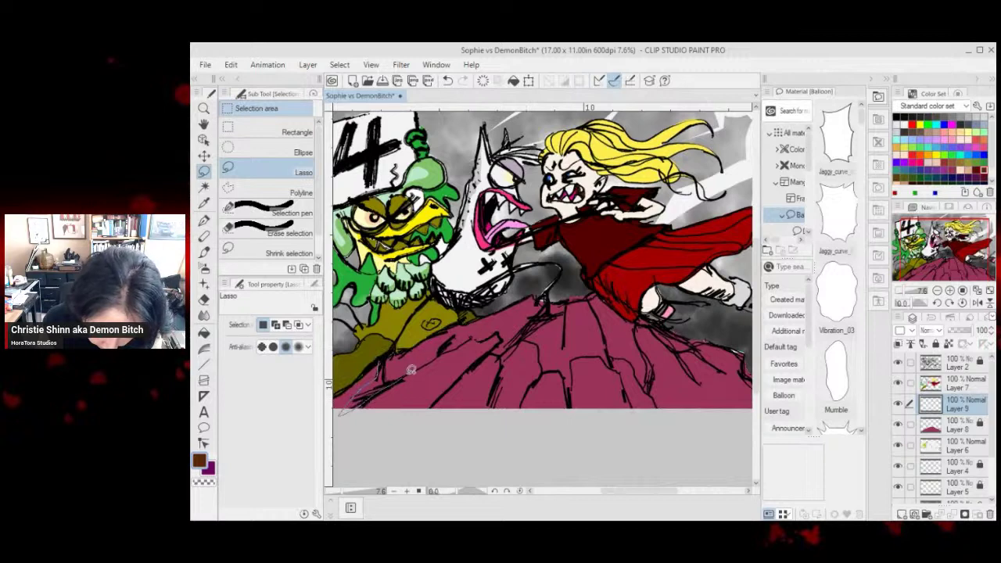
mouse_move(389, 373)
left_mouse_down()
mouse_move(462, 322)
mouse_move(441, 352)
mouse_move(504, 323)
mouse_move(459, 323)
left_mouse_up()
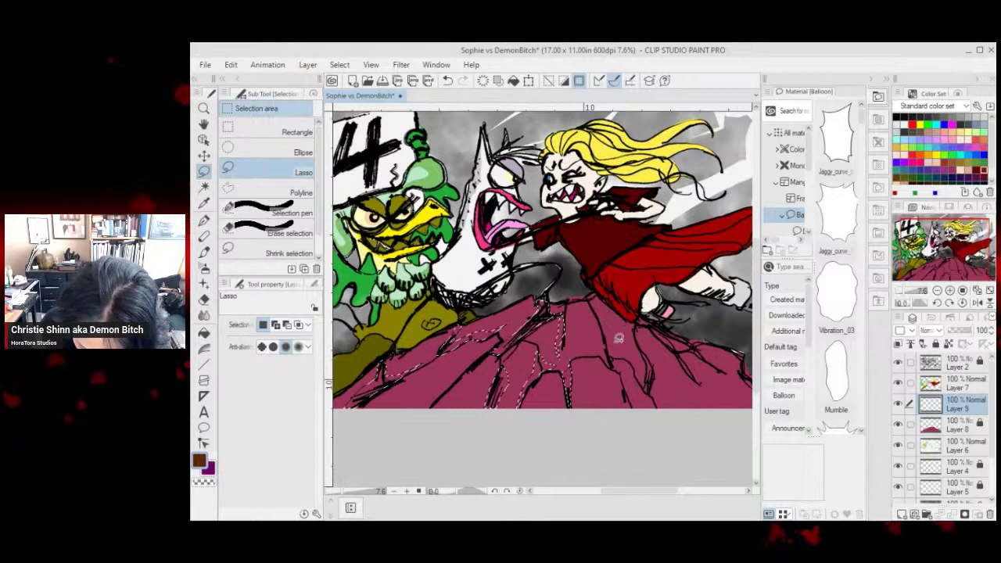
mouse_move(618, 338)
left_mouse_down()
mouse_move(665, 409)
mouse_move(635, 319)
mouse_move(638, 353)
mouse_move(617, 347)
mouse_move(625, 329)
mouse_move(615, 352)
mouse_move(643, 403)
mouse_move(613, 344)
mouse_move(673, 308)
mouse_move(685, 194)
mouse_move(661, 330)
mouse_move(706, 350)
mouse_move(654, 324)
mouse_move(720, 309)
mouse_move(704, 341)
mouse_move(716, 341)
mouse_move(669, 335)
left_mouse_up()
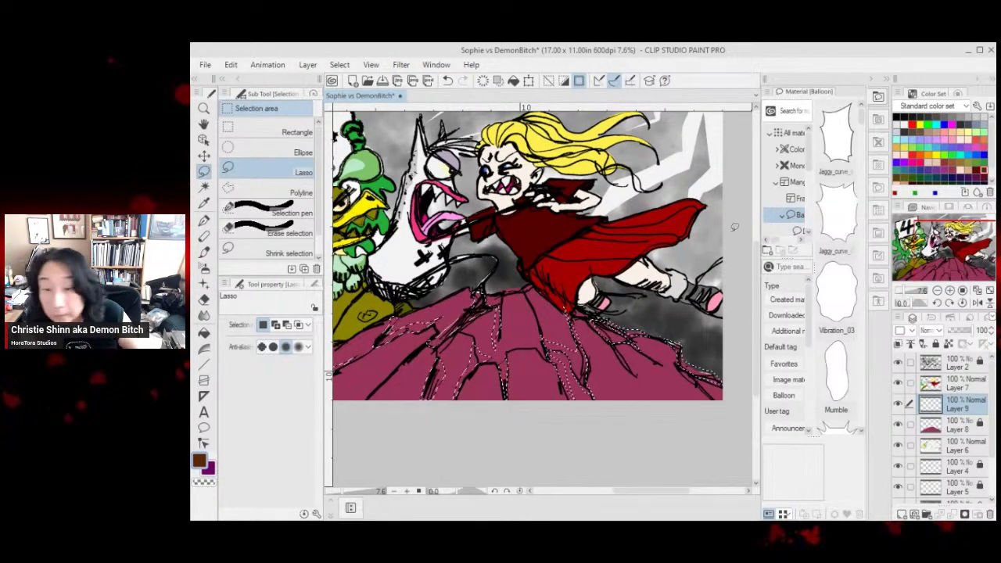
Step: Sample the mound's plum, darken it to HSV 338, 69, 28, fill the selected crack shadows on Layer 9 and deselect
left_click(205, 283)
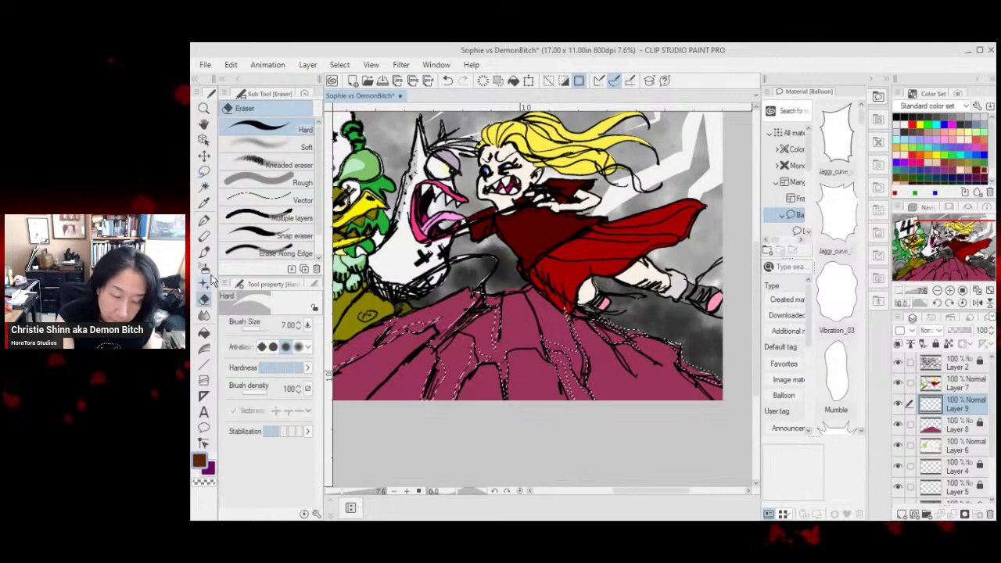
left_click(203, 332)
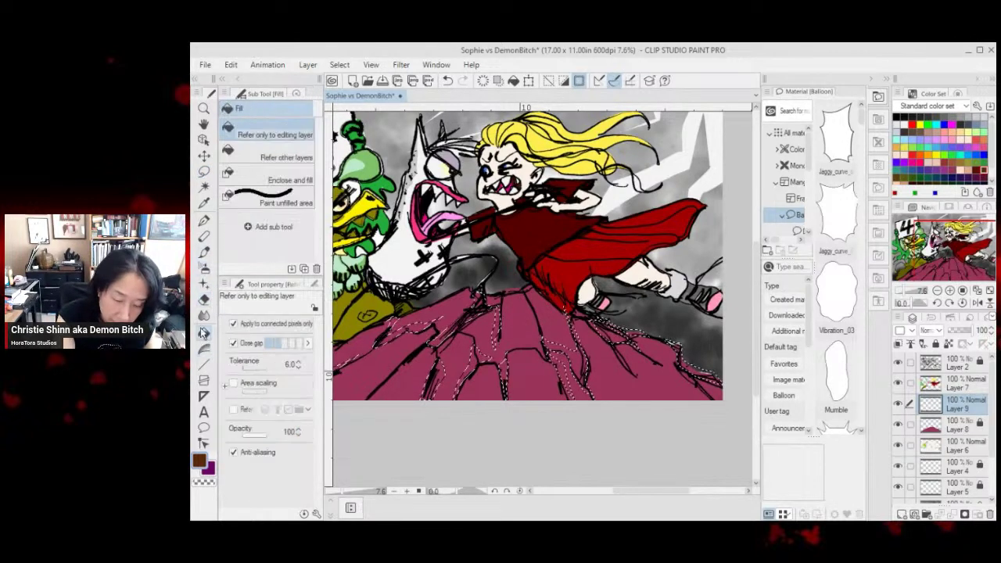
left_click(205, 202)
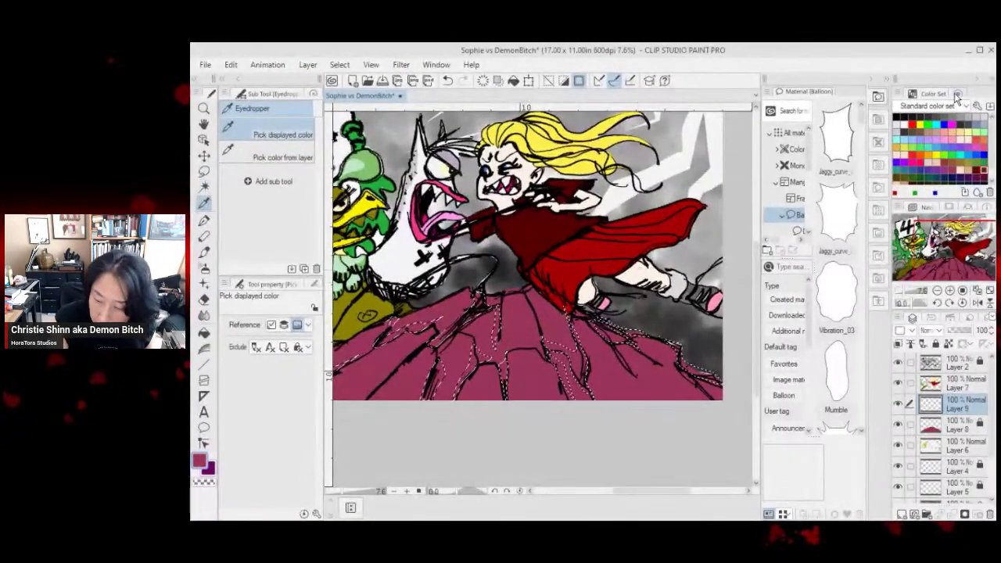
left_click(962, 96)
left_click(952, 145)
left_click_drag(955, 143, 952, 154)
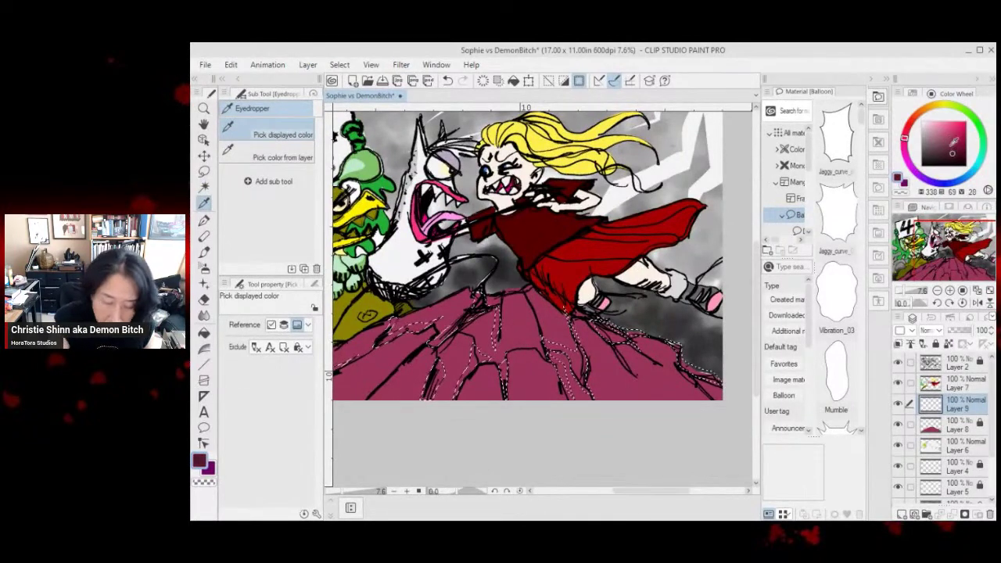
key("g")
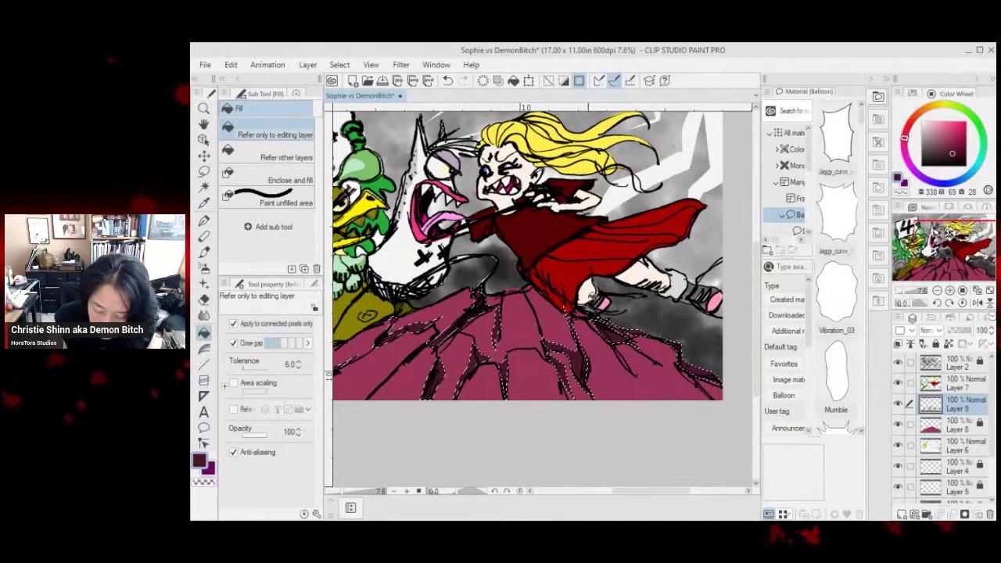
key("m")
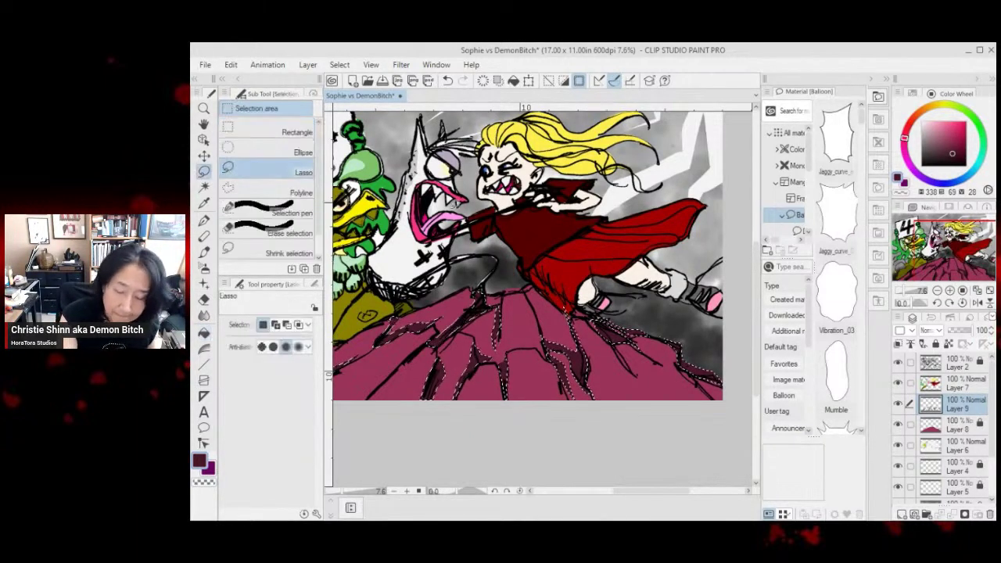
key("ctrl+d")
mouse_move(604, 363)
left_mouse_down()
mouse_move(668, 413)
mouse_move(677, 403)
left_mouse_up()
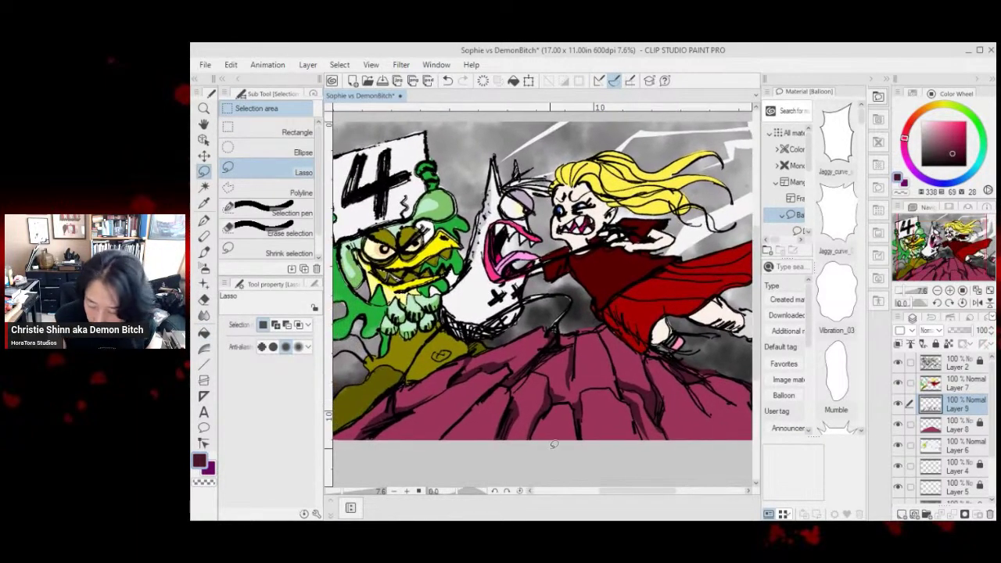
left_click(957, 368)
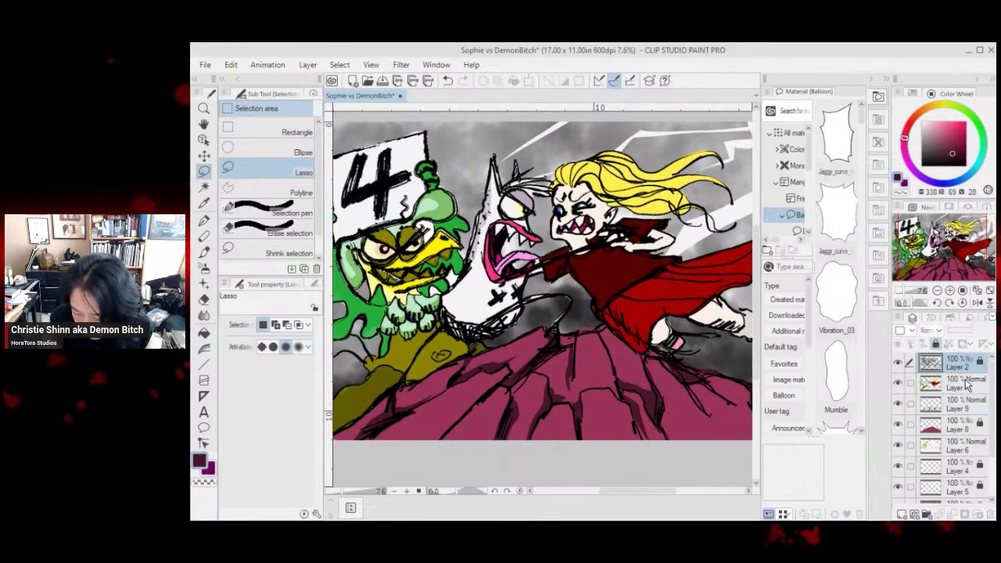
left_click(959, 385)
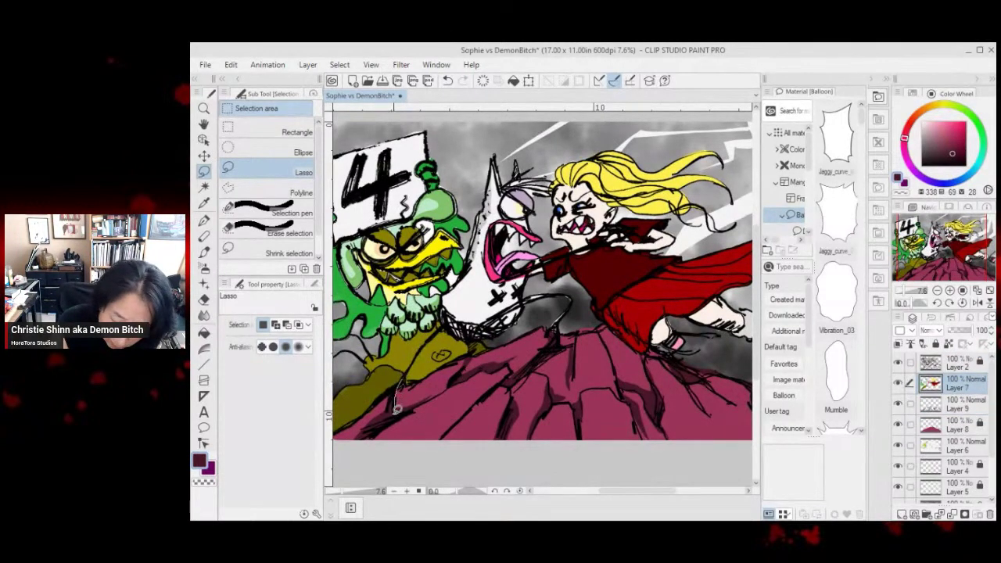
left_click_drag(395, 391, 403, 382)
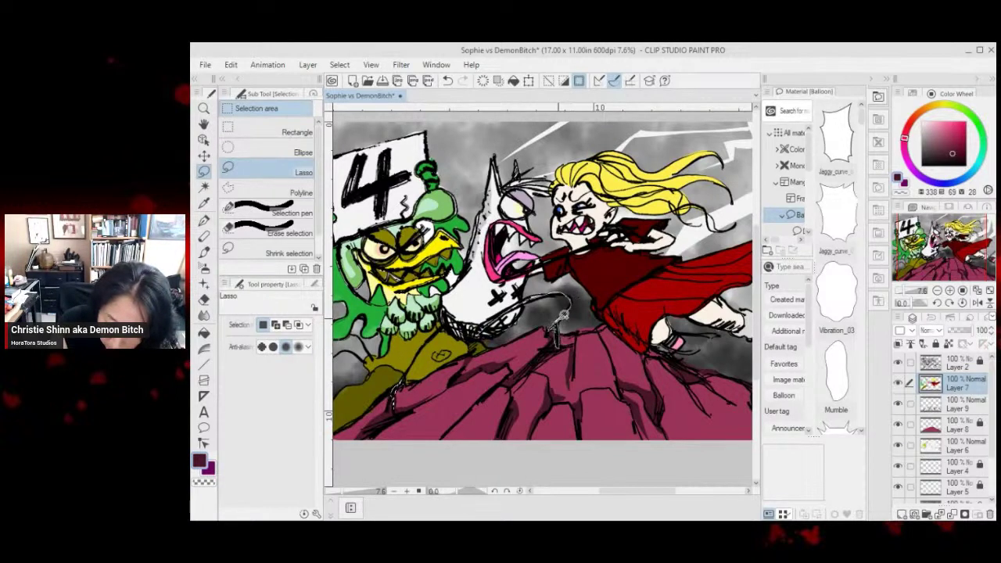
mouse_move(561, 316)
left_mouse_down()
mouse_move(577, 288)
mouse_move(563, 312)
left_mouse_up()
key("ctrl+d")
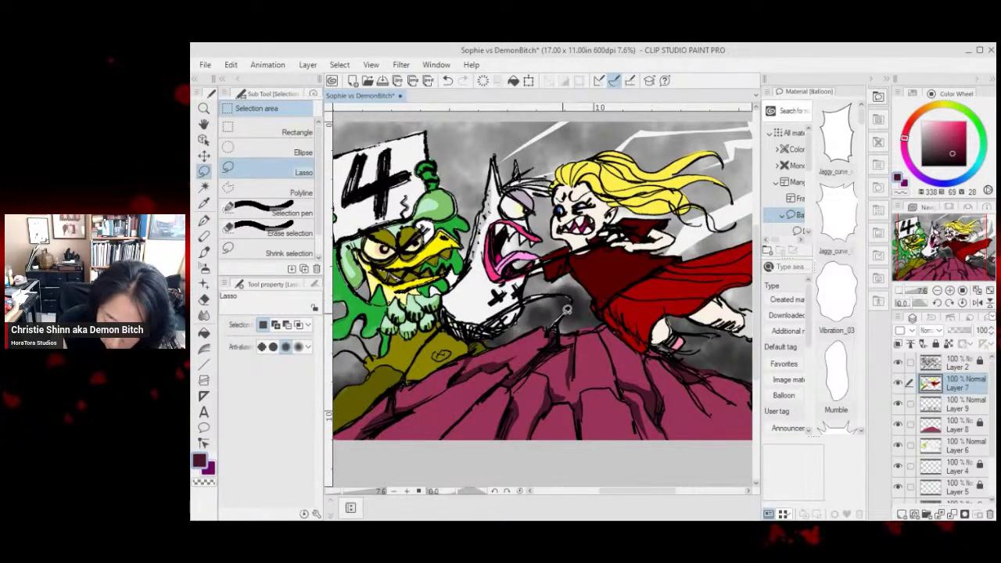
Step: Lasso the small spots at the tail tip and on the mound's left slope, unlock Layer 8 and drop the selection
left_click_drag(559, 325, 551, 328)
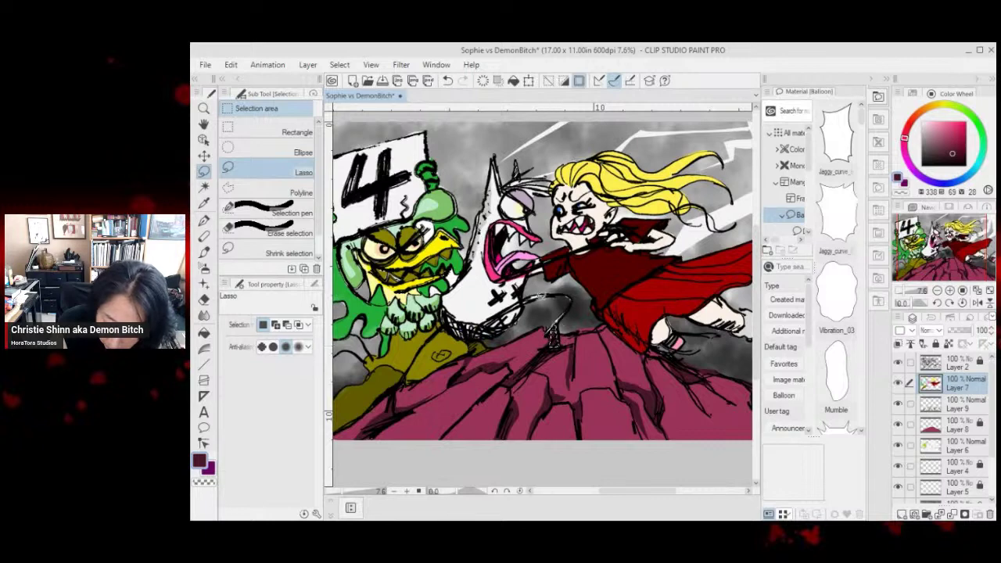
left_click_drag(397, 411, 409, 365)
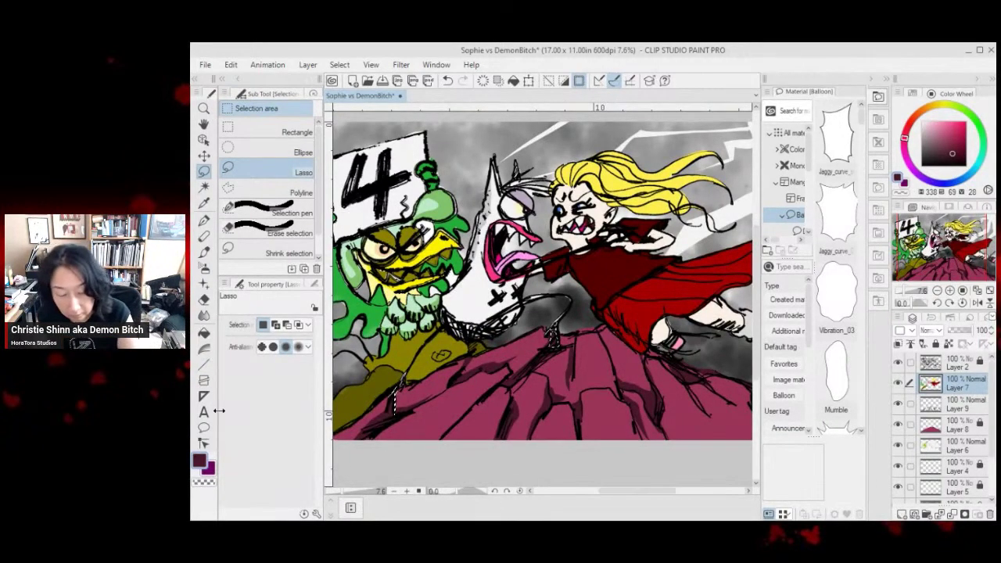
left_click(960, 406)
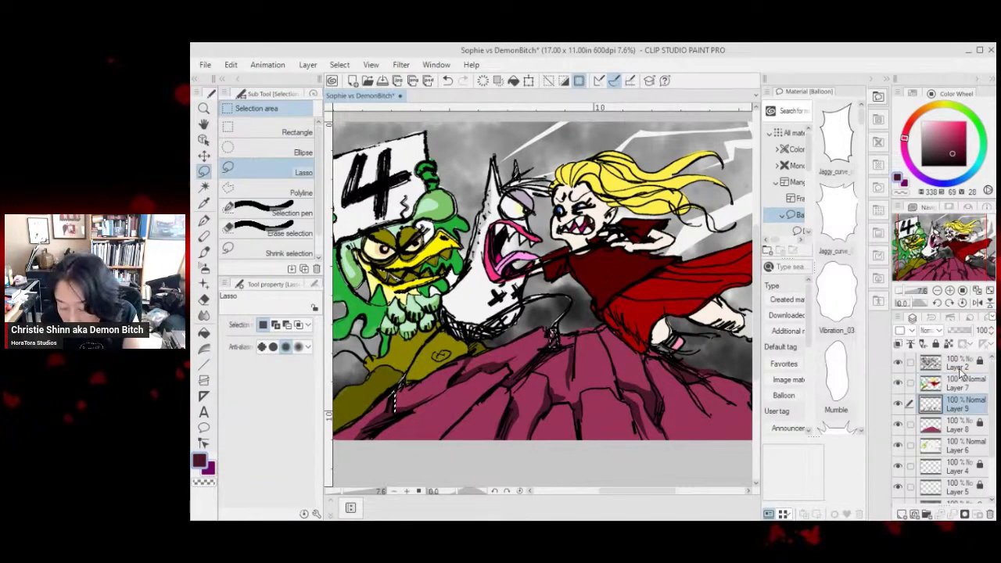
left_click(963, 431)
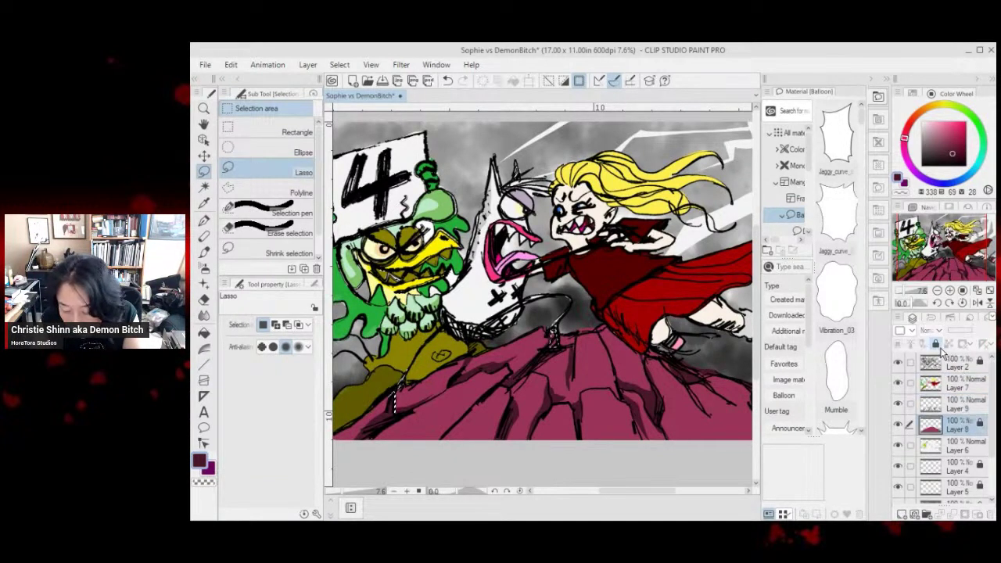
left_click(962, 405)
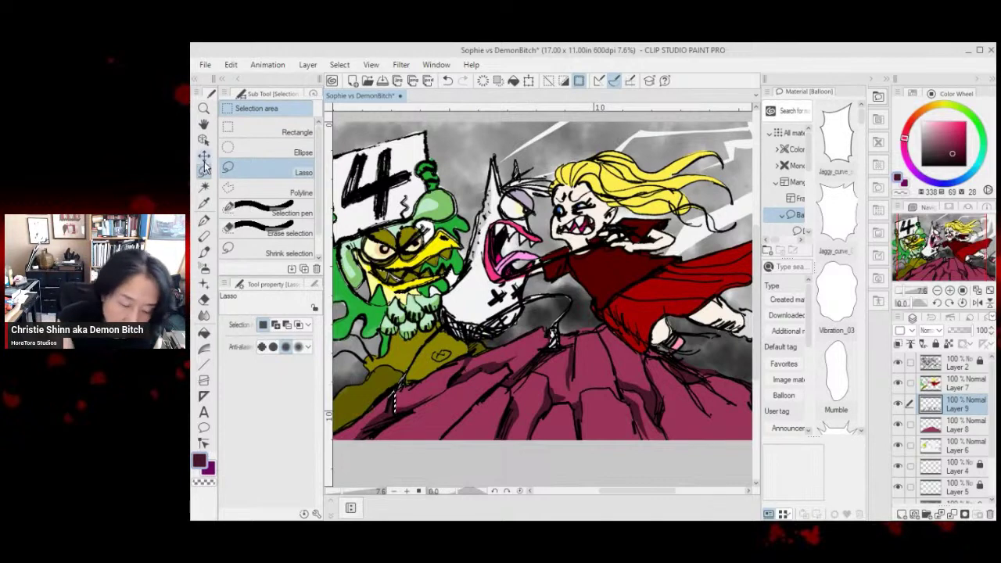
key("ctrl+d")
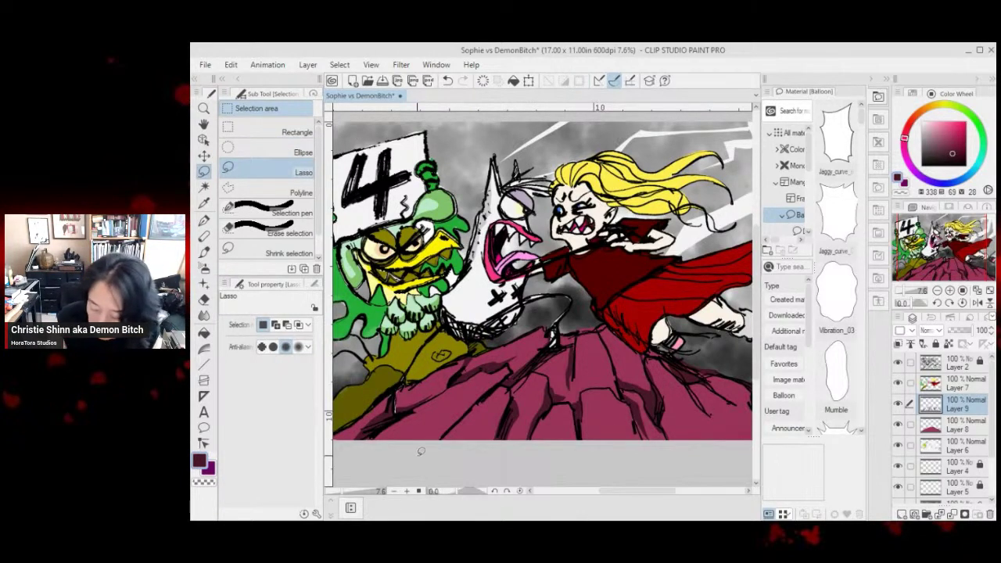
Step: Lasso the narrow strip along the mound's crest beside the tail tip on Layer 8, clean it up and deselect
left_click(960, 428)
left_click(204, 299)
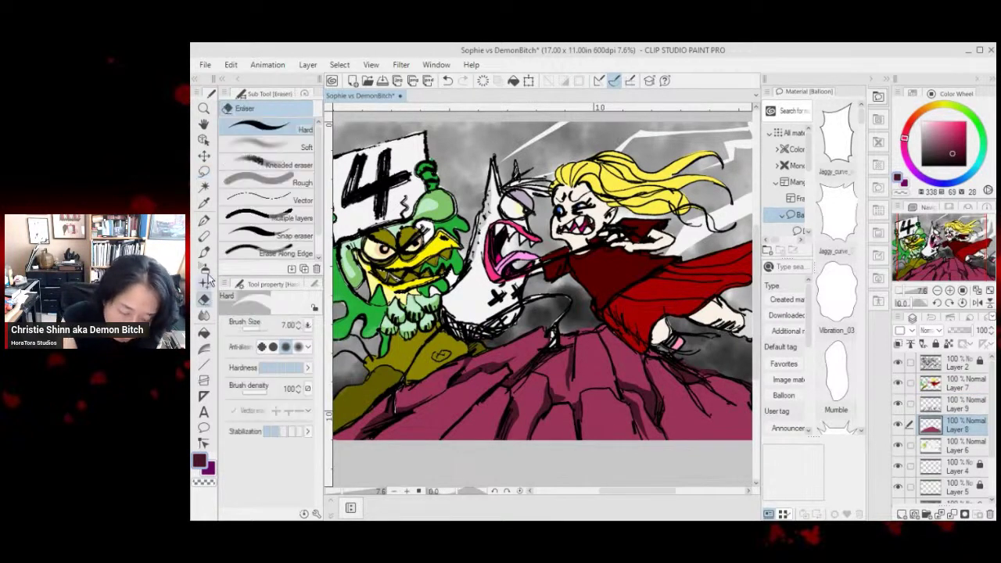
left_click(204, 170)
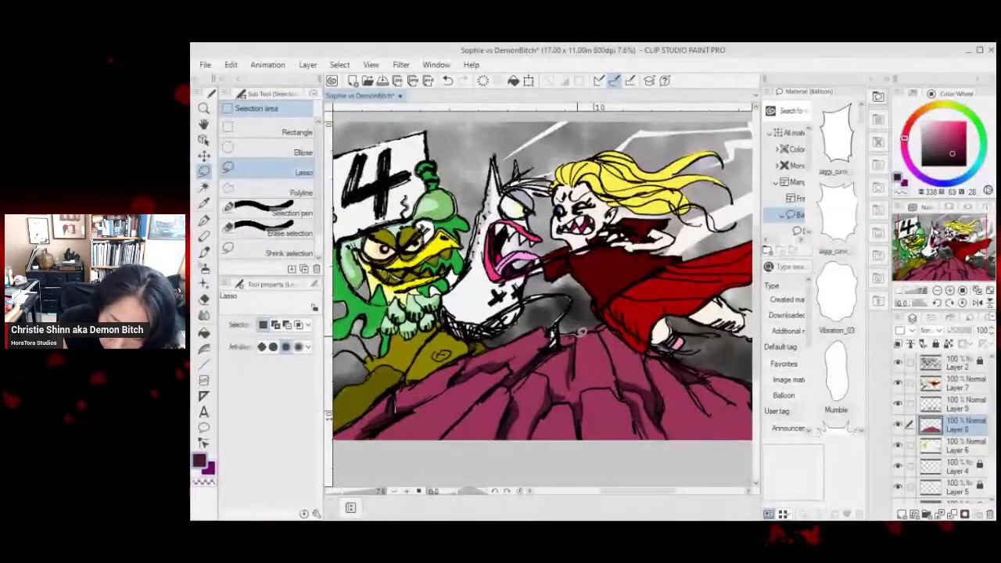
mouse_move(582, 332)
left_mouse_down()
mouse_move(608, 318)
mouse_move(563, 335)
left_mouse_up()
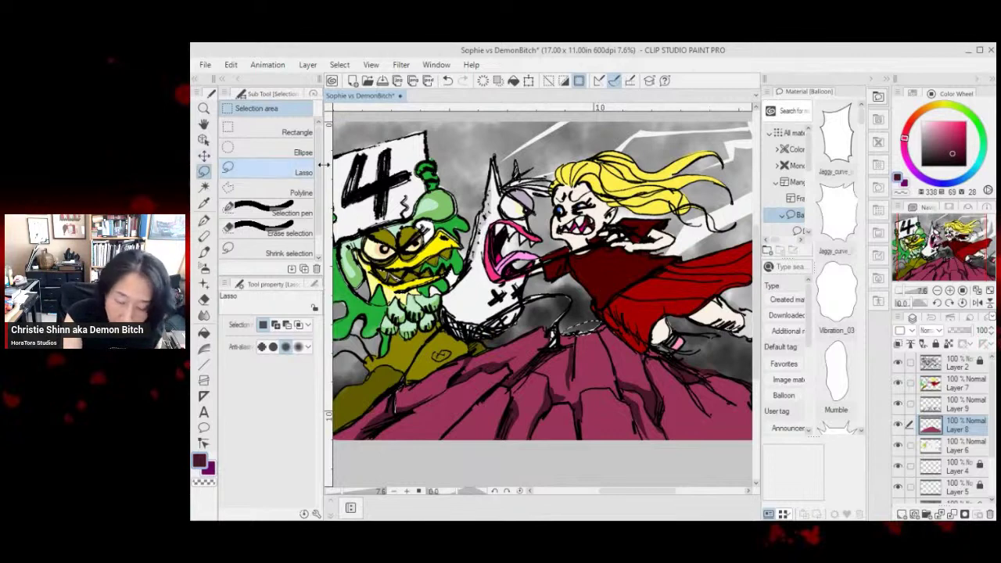
key("ctrl+d")
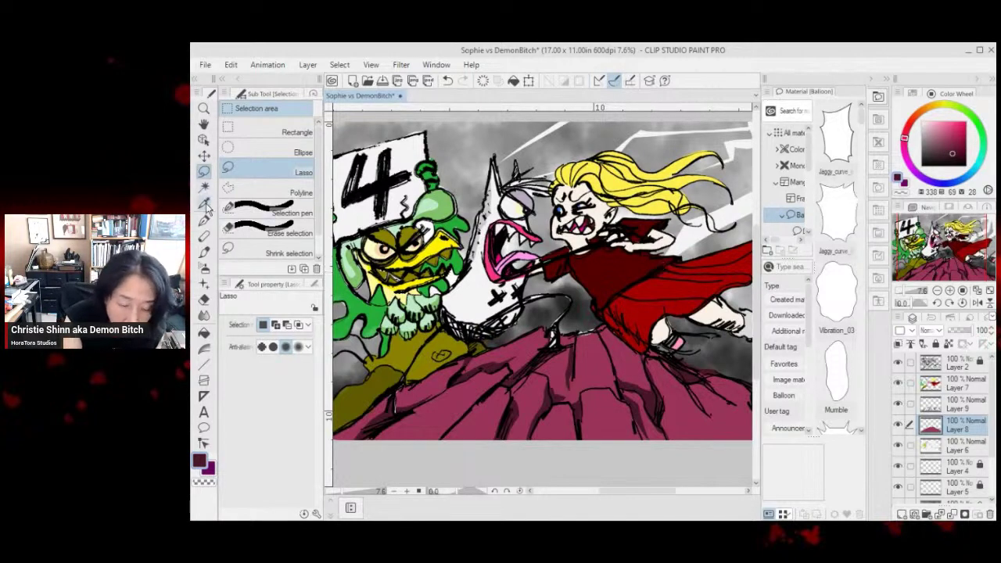
Step: Sample the hot pink of the horned monster's upper lip and ready the Tapered pen with it
left_click(204, 220)
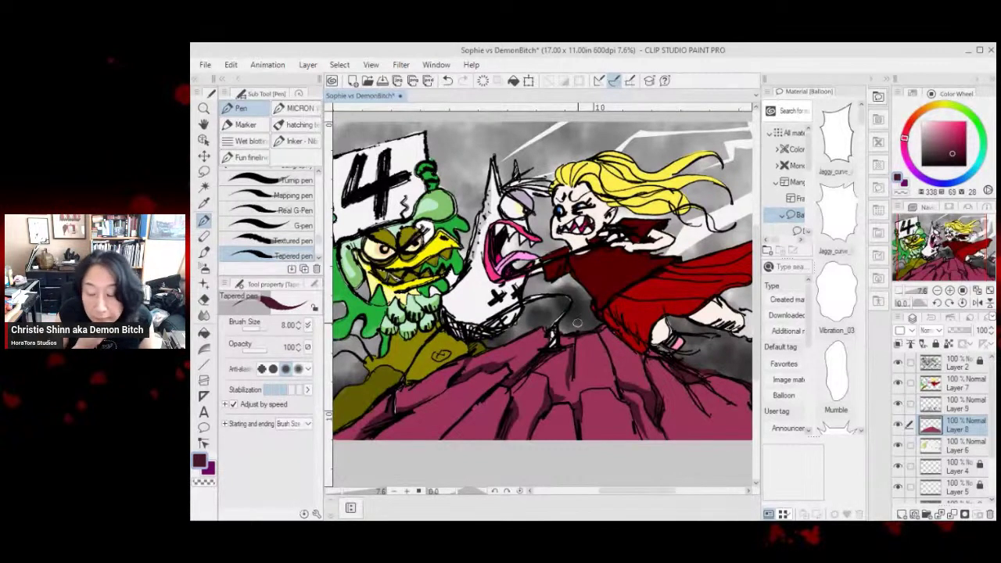
key("ctrl+space")
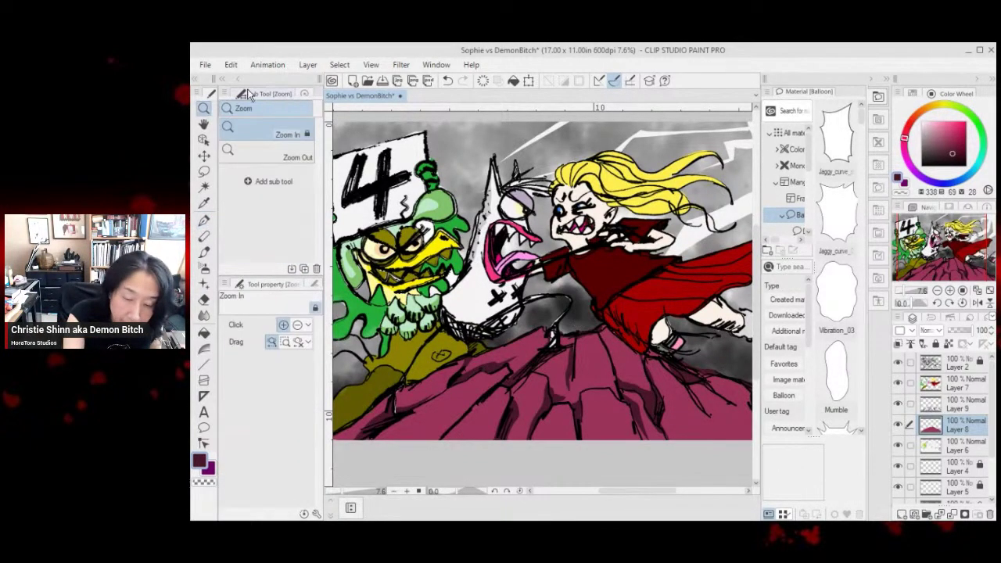
left_click_drag(586, 250, 574, 335)
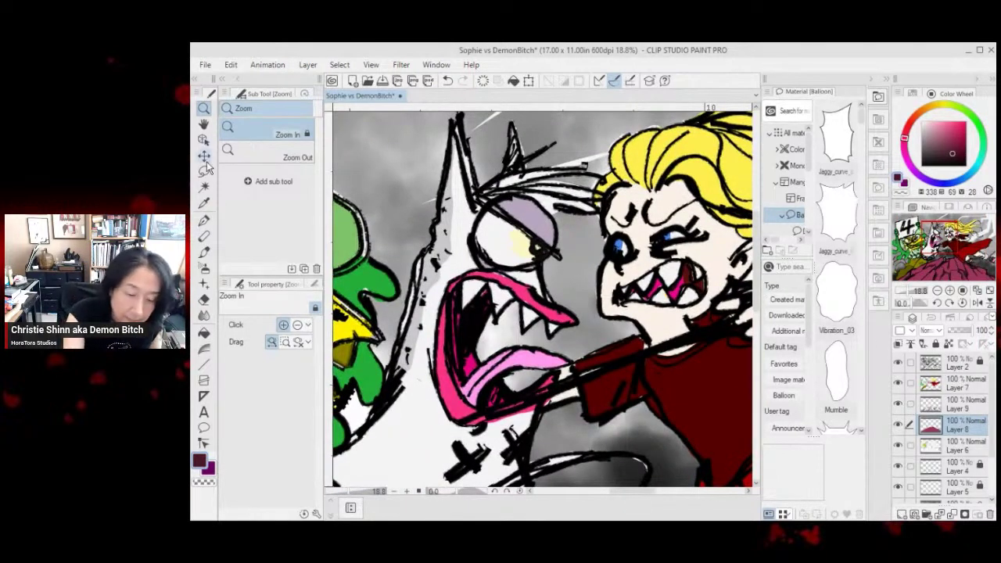
left_click(203, 203)
left_click(553, 307)
key("p")
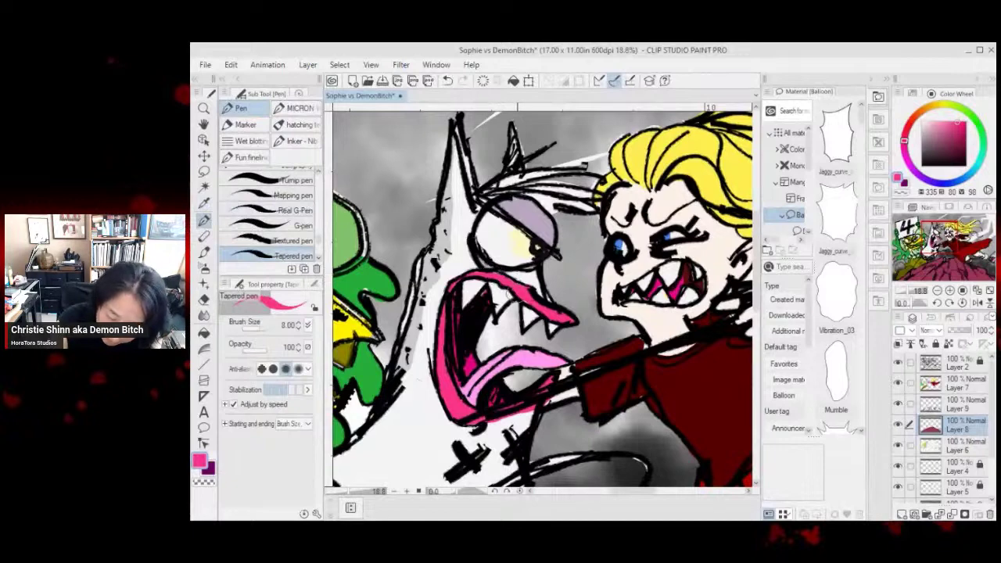
Step: Lasso the horned monster's upper teeth and fill them with khaki from the Demon Bitch color set
key("m")
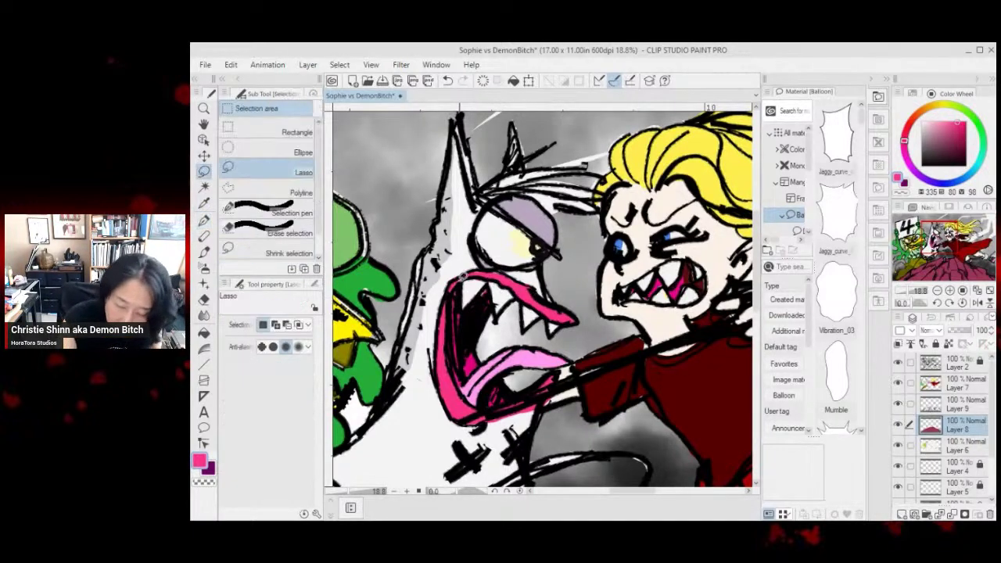
left_click_drag(491, 280, 504, 290)
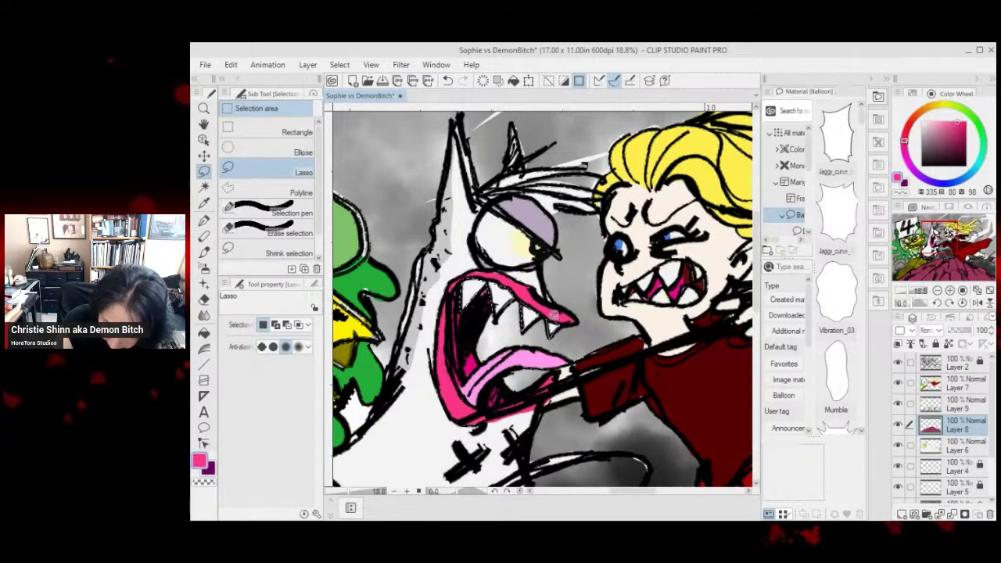
left_click(203, 332)
left_click(914, 94)
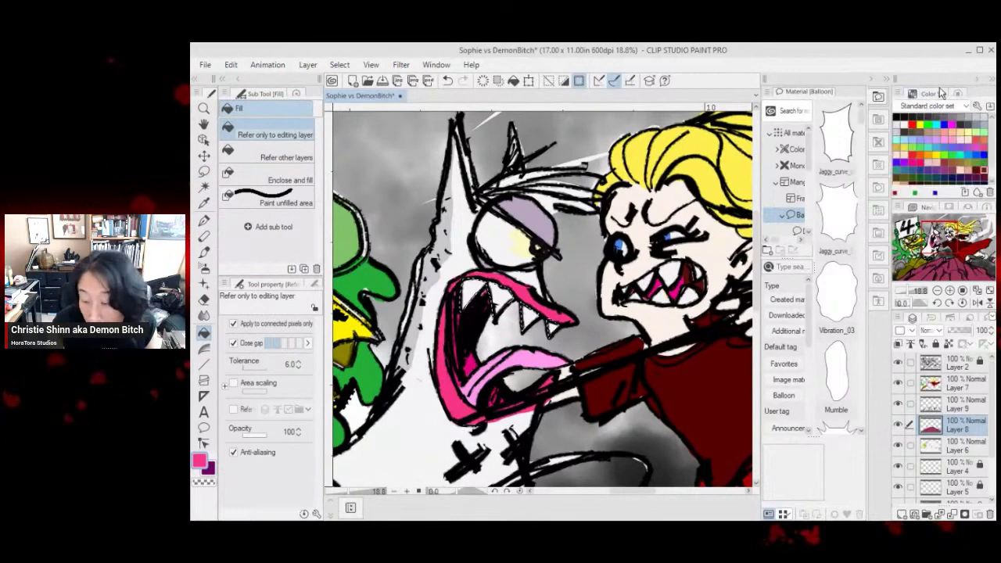
left_click(959, 109)
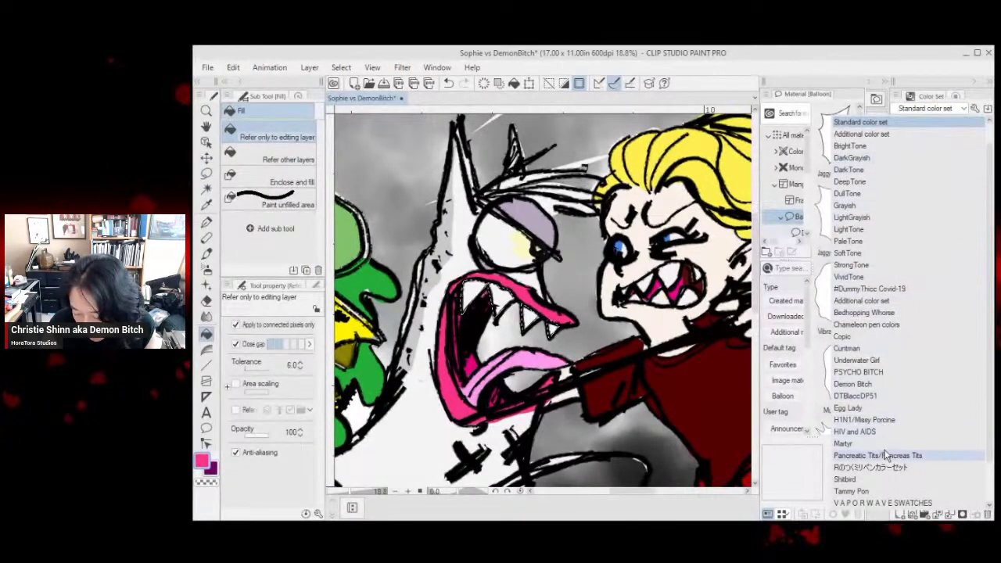
left_click(853, 384)
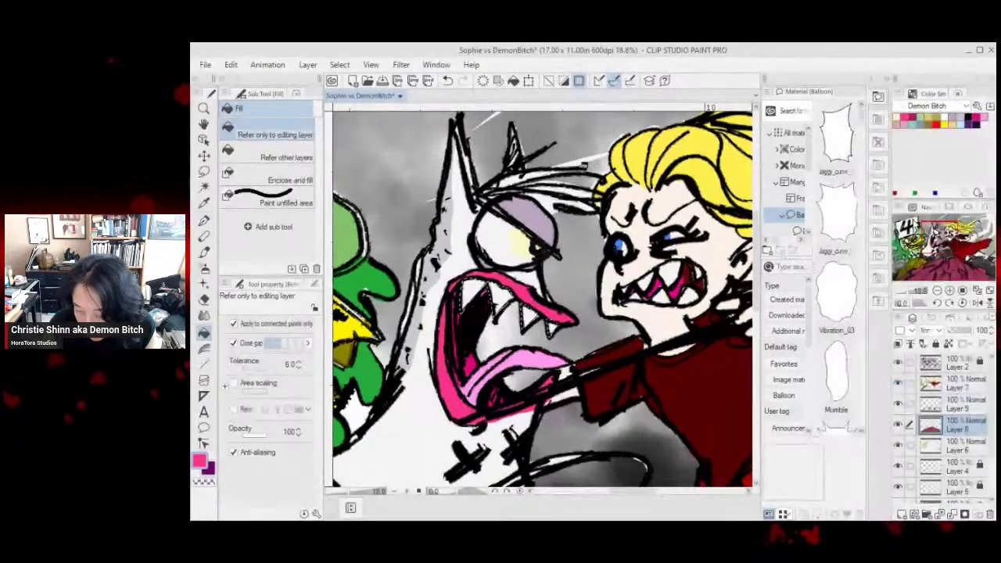
left_click(930, 117)
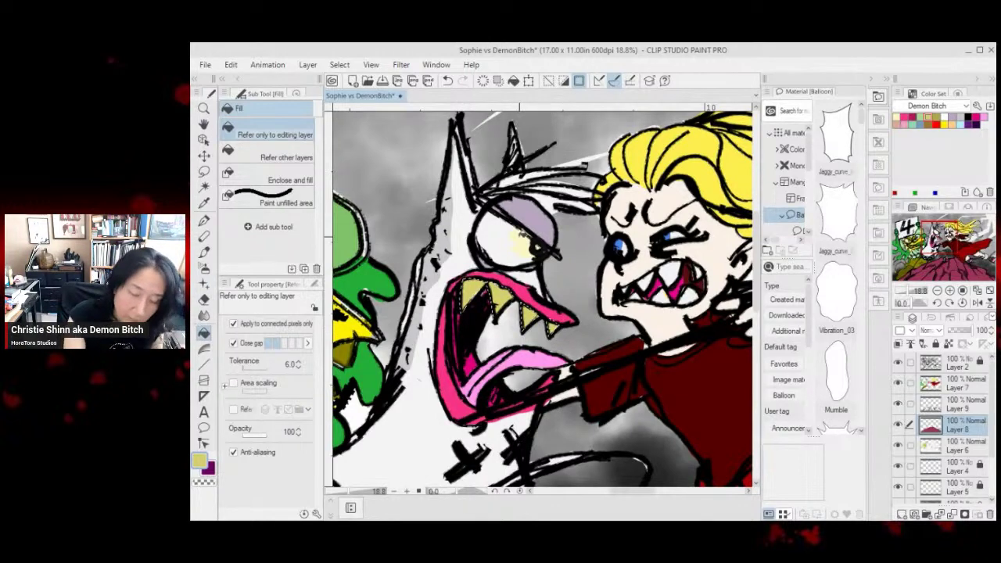
Step: Sample the dark red of the woman's sleeve for the Tapered pen and make Layer 7 active for touching up her top
left_click(204, 171)
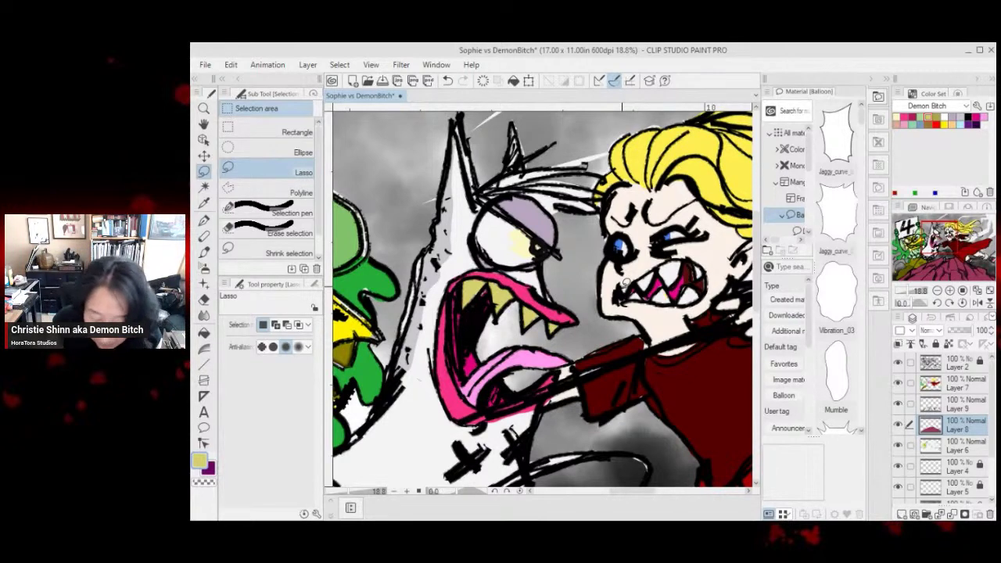
key("i")
left_click(633, 371)
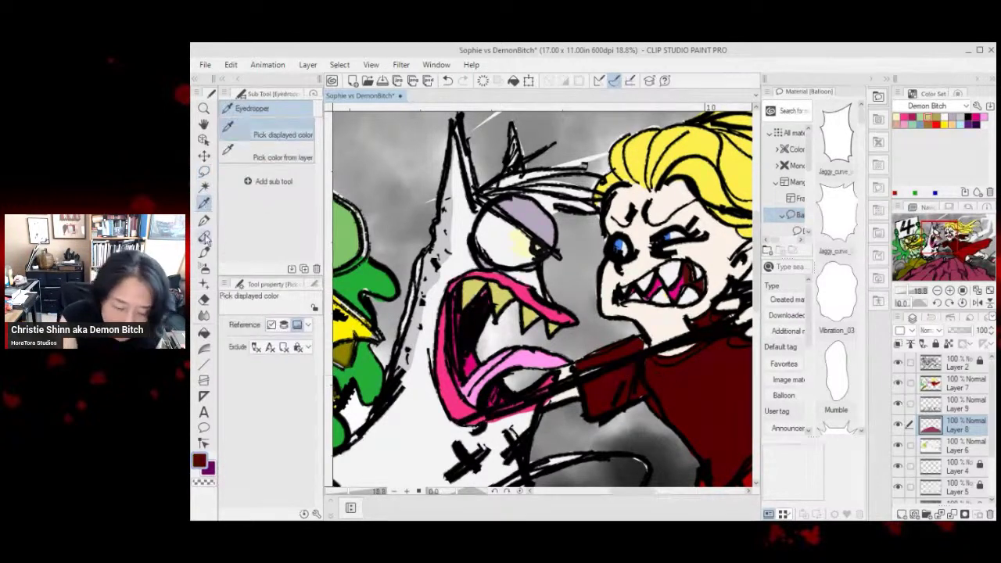
key("p")
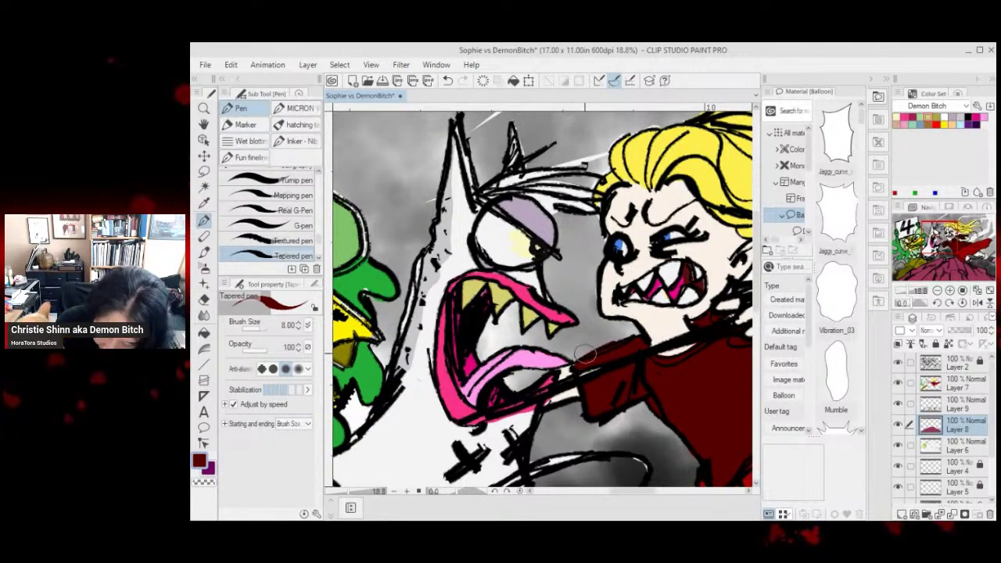
key("space")
left_click_drag(707, 402, 585, 368)
left_click_drag(700, 375, 657, 406)
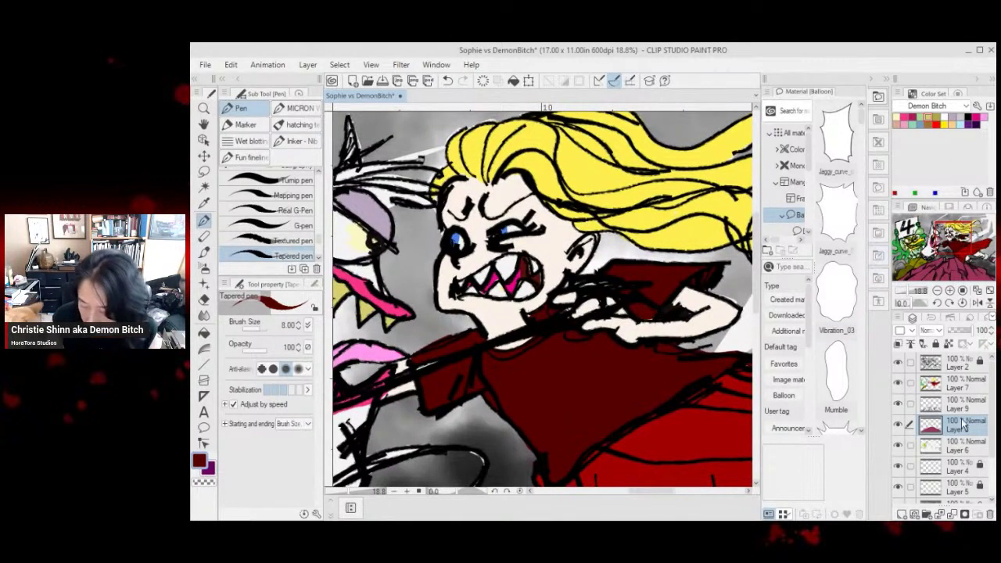
left_click(961, 385)
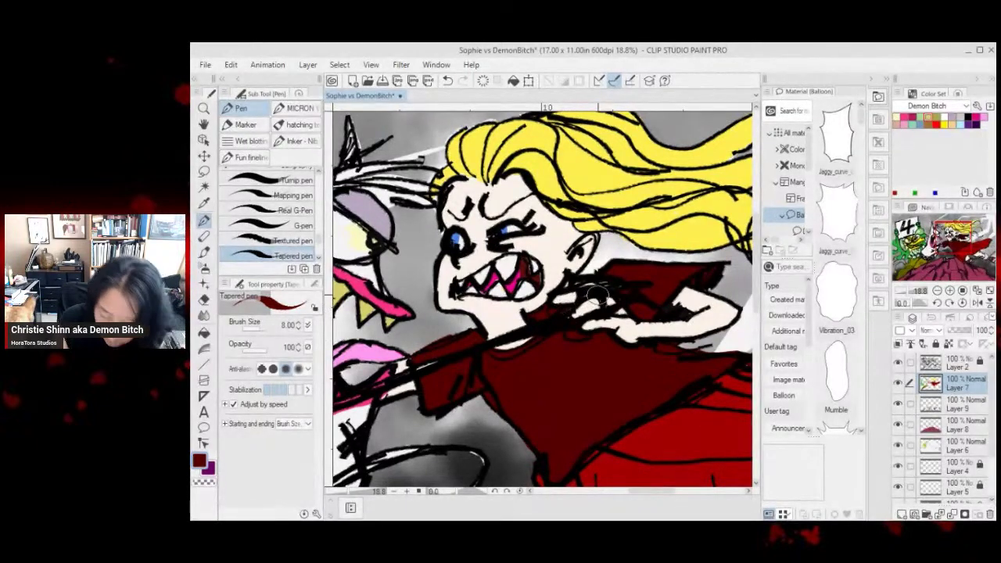
Step: Erase the stray pink beneath the horned monster's lower lip and along the woman's forearm on Layer 7 with the Hard eraser
key("c")
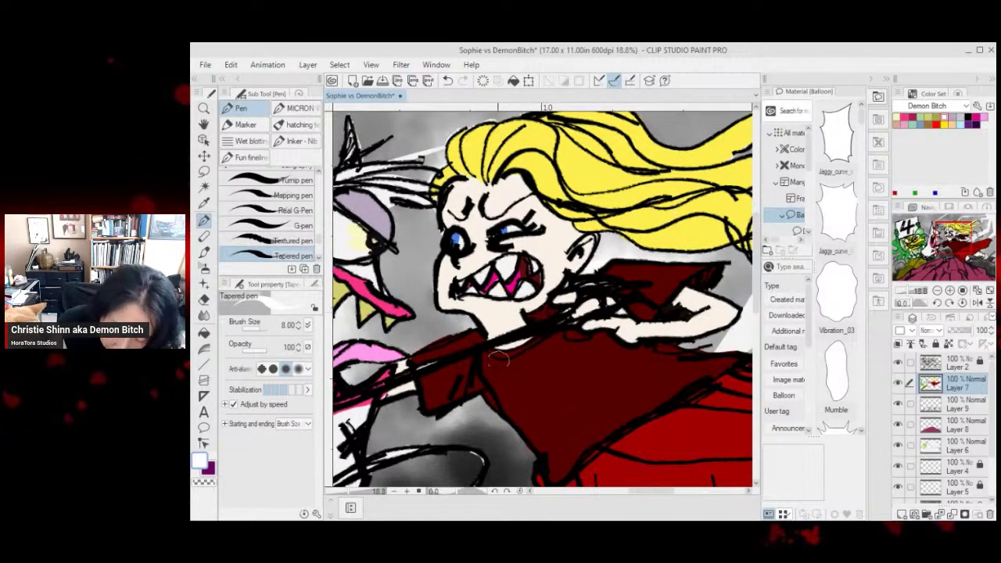
left_click_drag(491, 373, 673, 311)
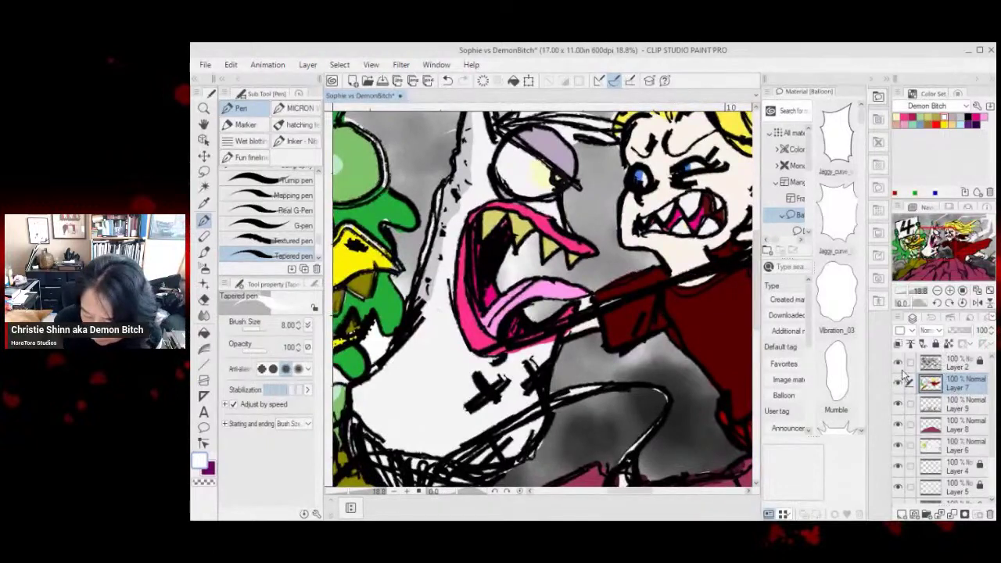
key("e")
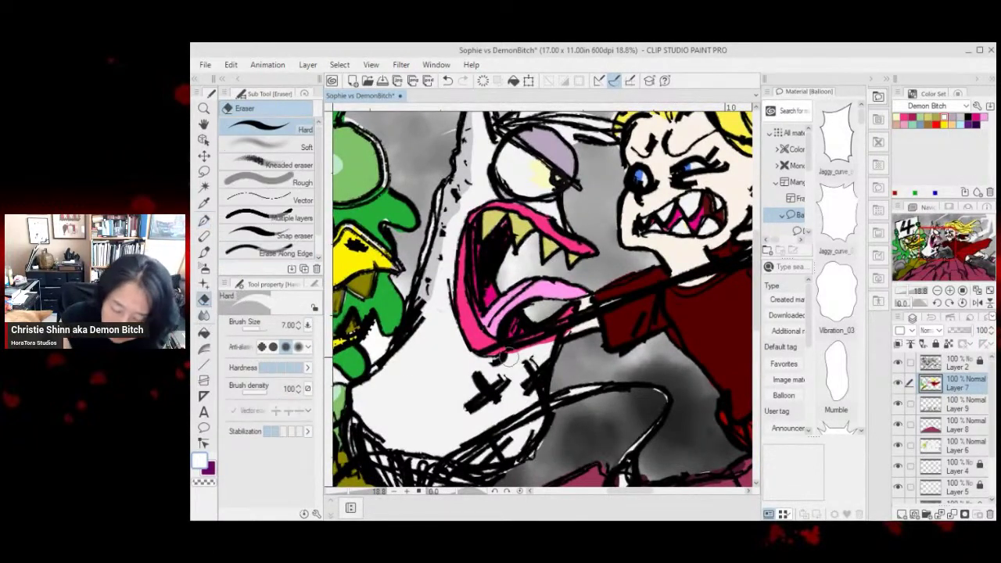
left_click_drag(507, 357, 600, 307)
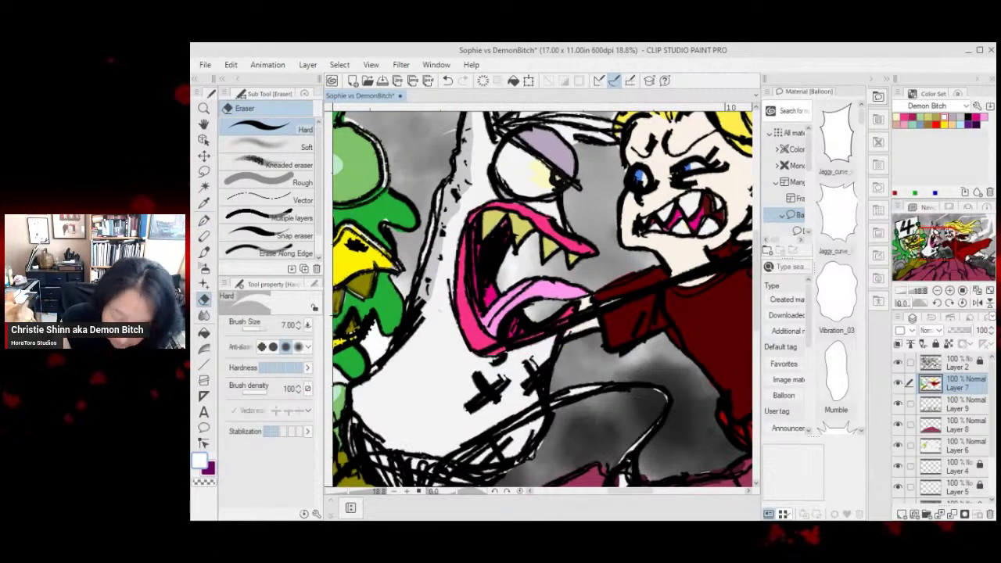
Step: Sample the pale skin tone of the woman's forearm and touch up the arm beside her sleeve with the Tapered pen
key("p")
key("i")
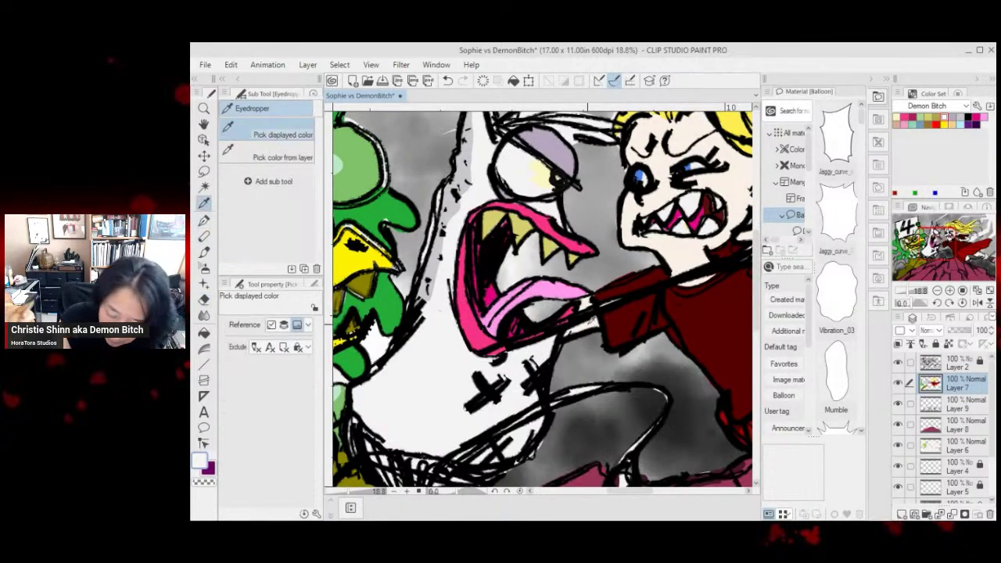
left_click(204, 220)
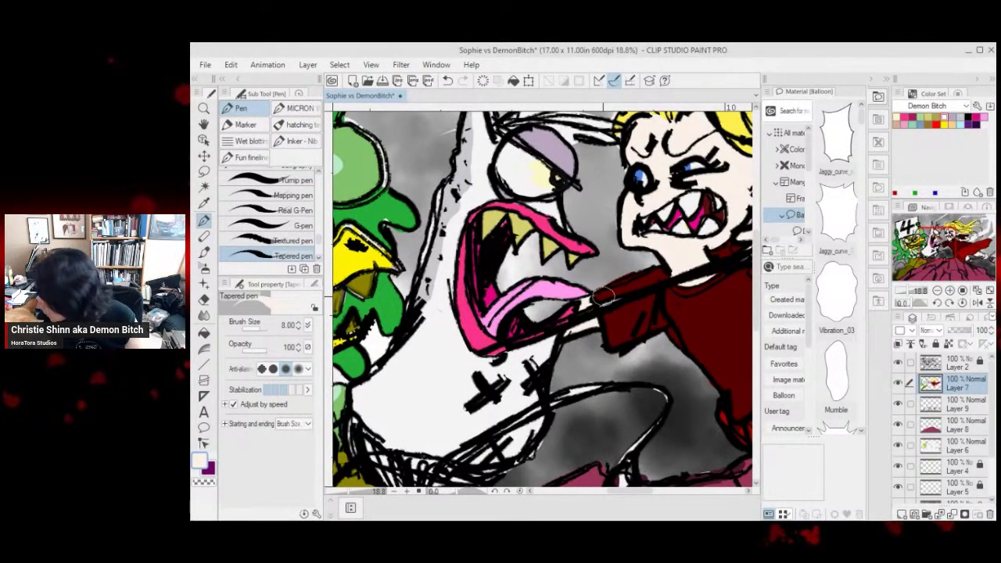
Step: Lock Layer 7 and select the plum mound on Layer 8 with Auto select referring to the editing layer only
left_click(205, 109)
left_click_drag(631, 325, 616, 332)
left_click_drag(693, 376, 599, 337)
left_click_drag(662, 339, 656, 327)
left_click_drag(717, 342, 724, 321)
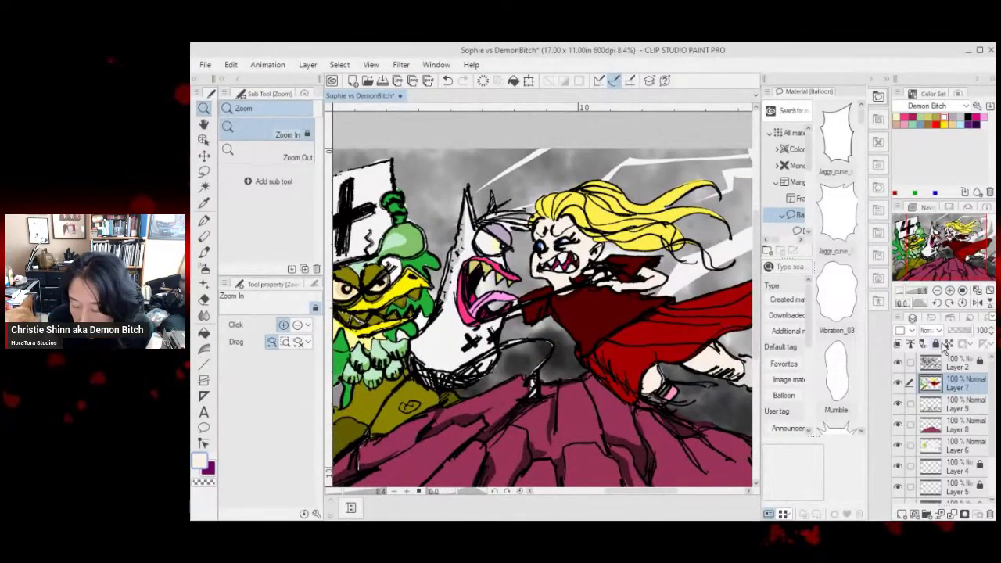
left_click(978, 426)
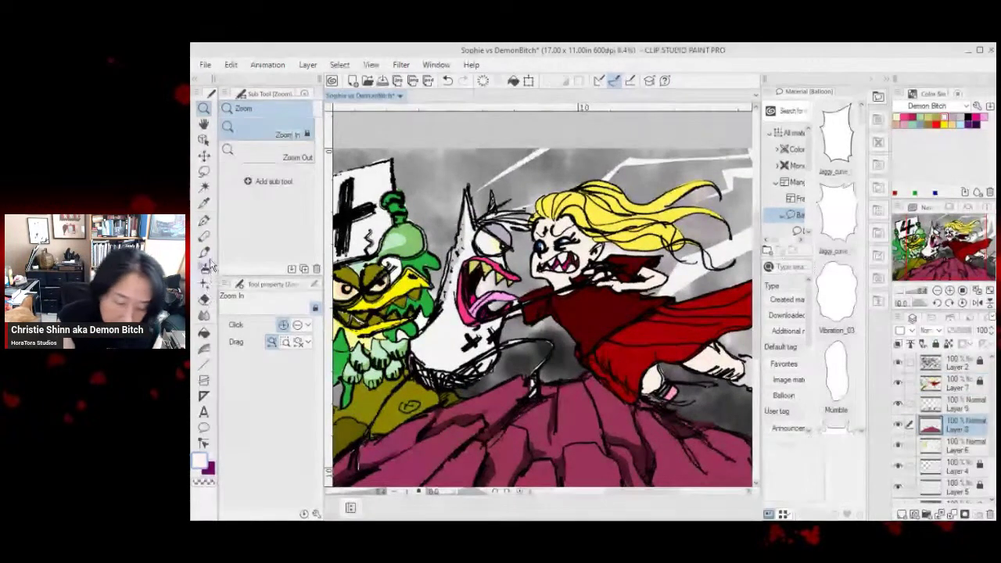
left_click(204, 187)
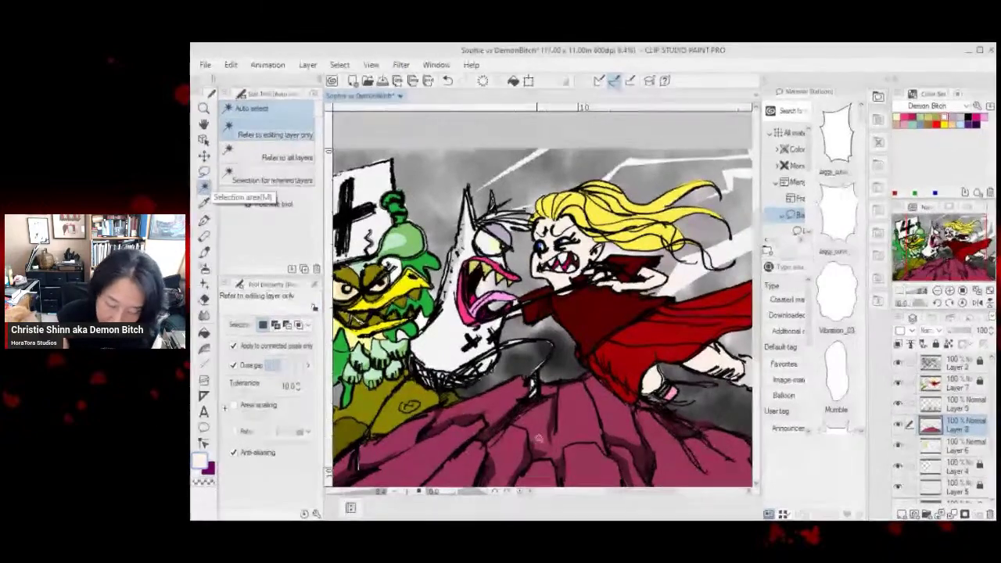
left_click(704, 442)
scroll(757, 422, "down", 5)
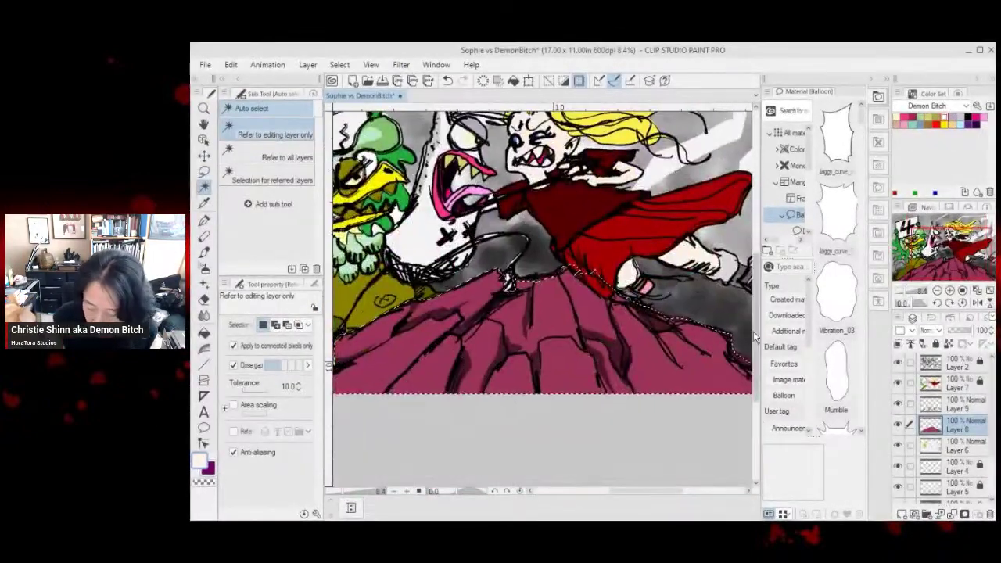
Step: Add a new layer above locked Layer 9 and turn the mound's sampled plum into a brighter pink at H 338, S 63, V 90
left_click(961, 405)
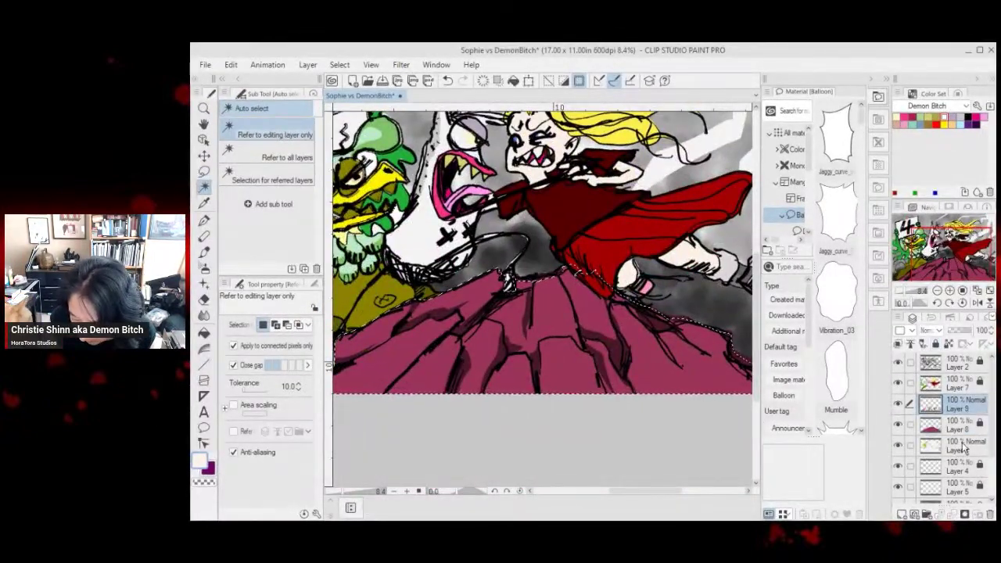
left_click(901, 517)
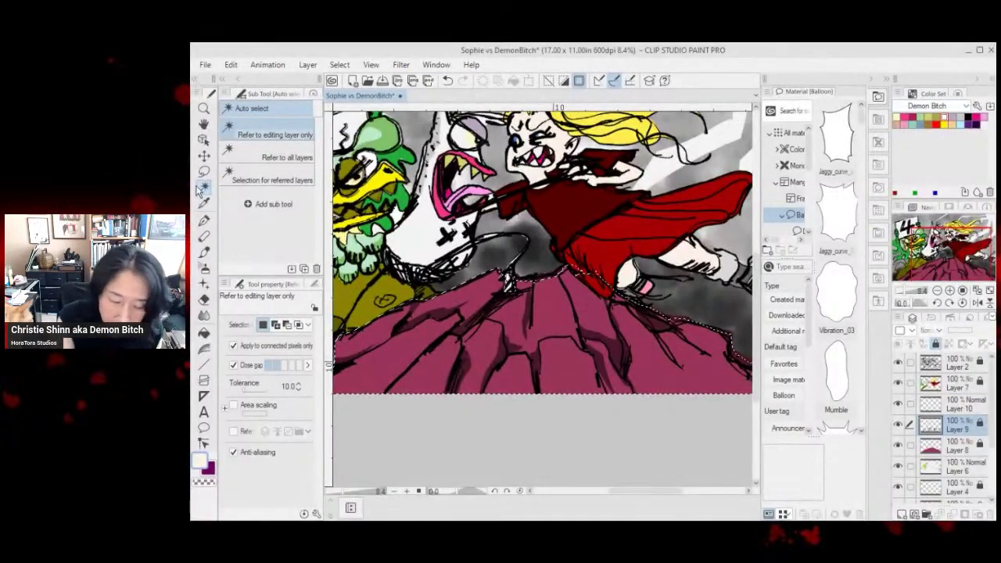
key("i")
left_click(438, 363)
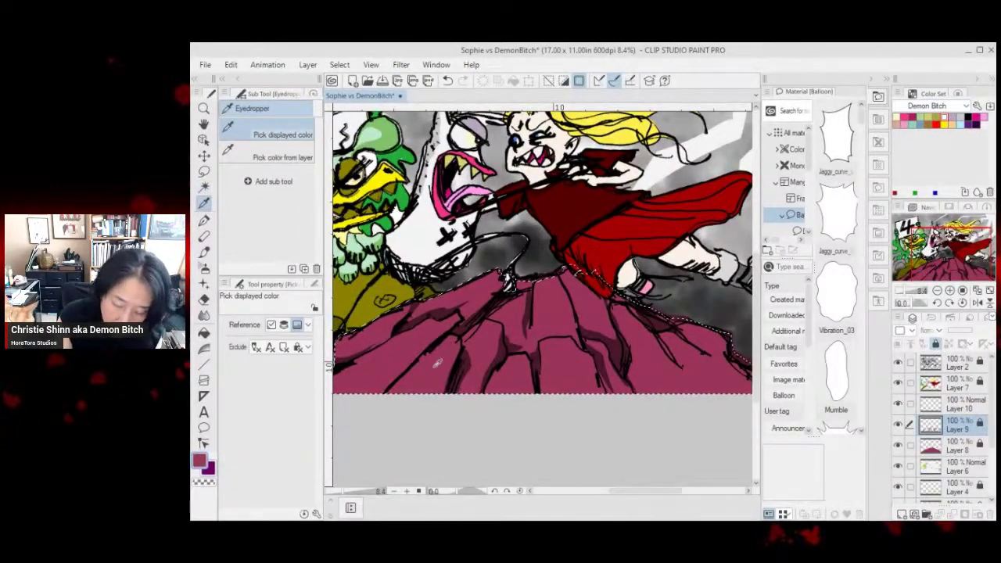
left_click(959, 94)
left_click_drag(943, 132, 946, 121)
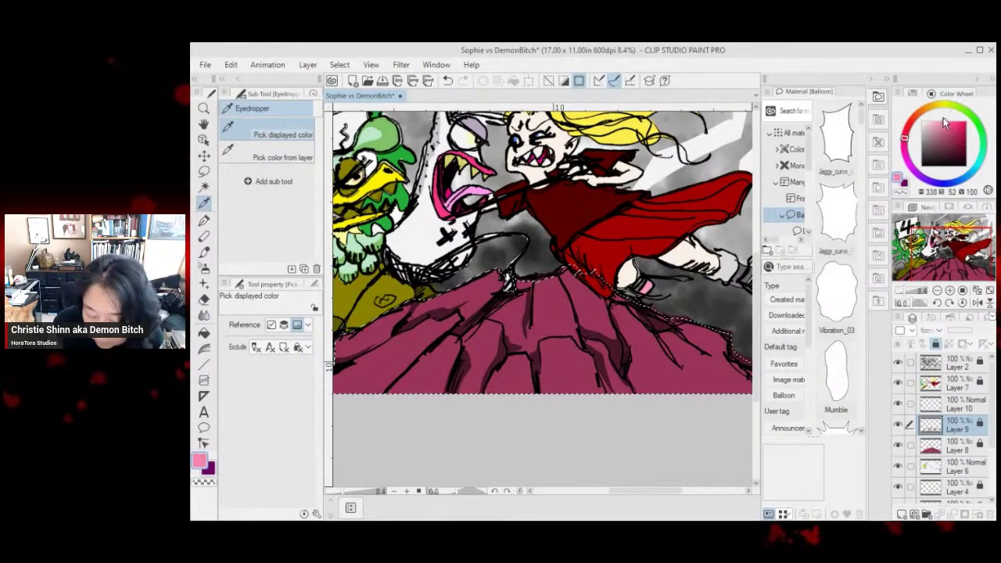
left_click(949, 126)
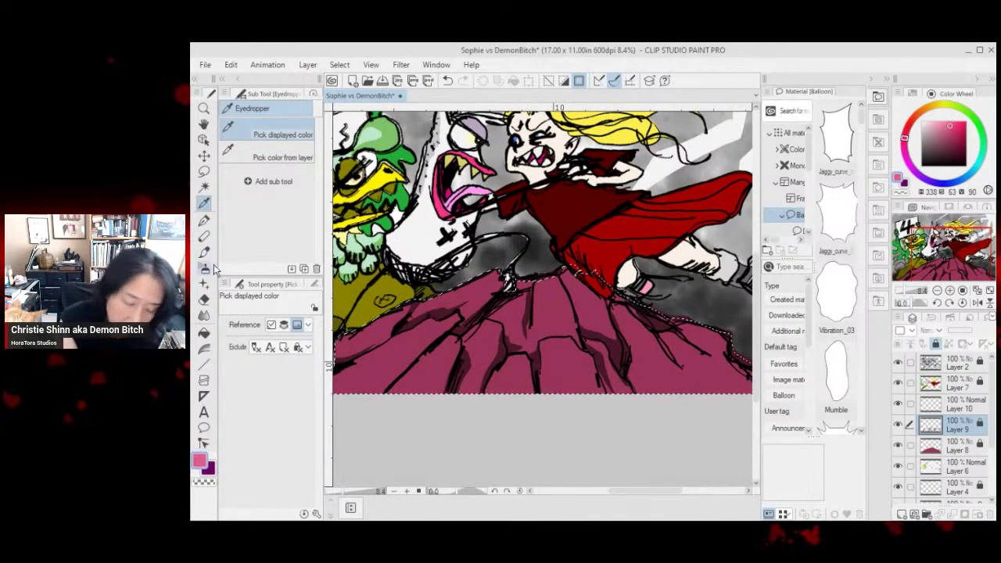
Step: Draw pink highlights along the rock edges on the mound's left side on Layer 10 with the Ballpoint pen at size 3
left_click(203, 220)
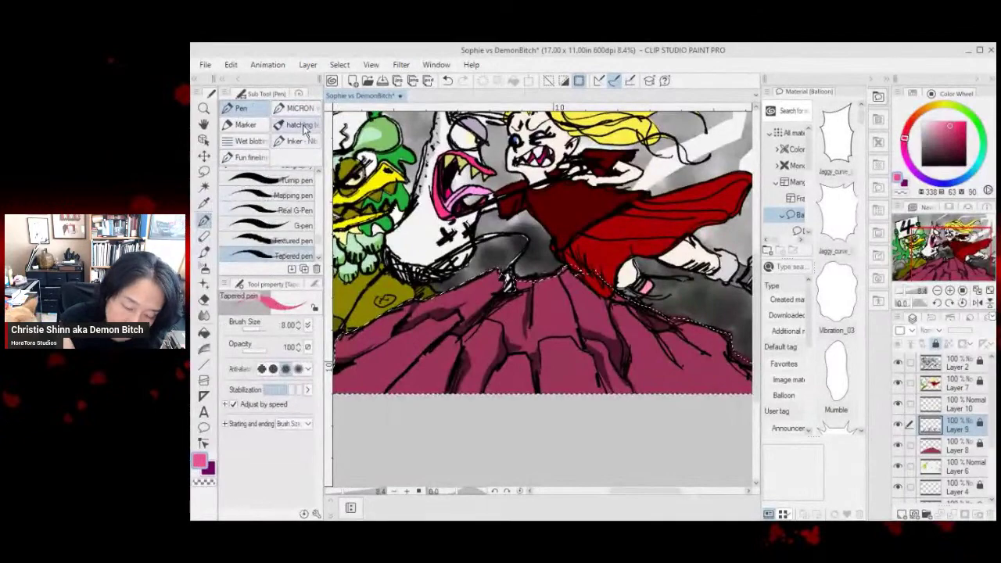
left_click(298, 140)
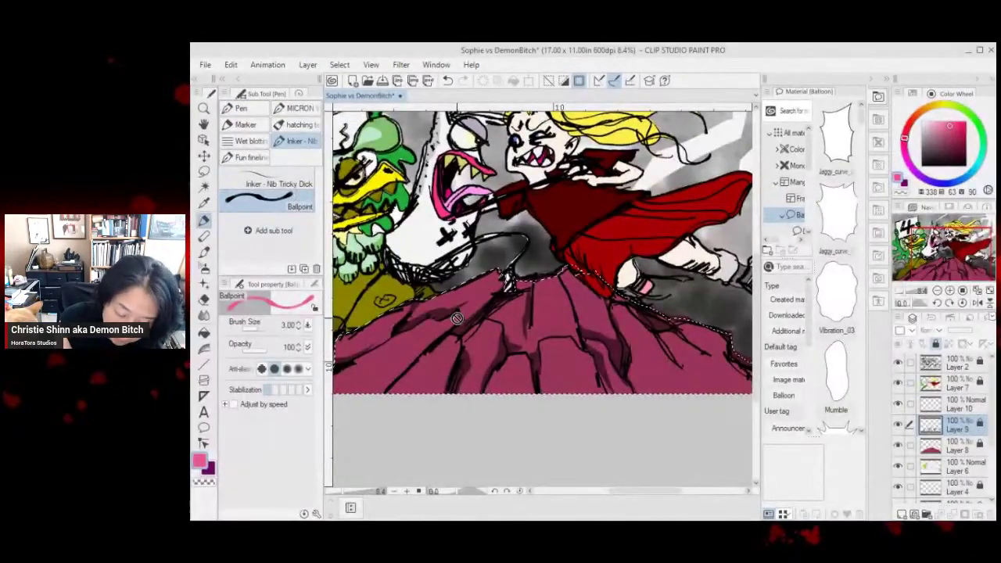
left_click(950, 404)
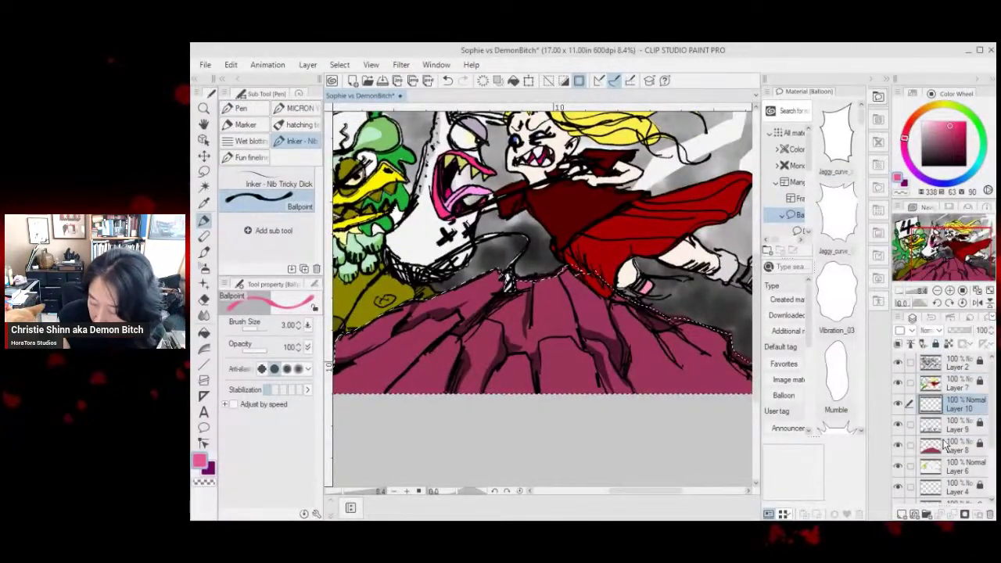
left_click(903, 515)
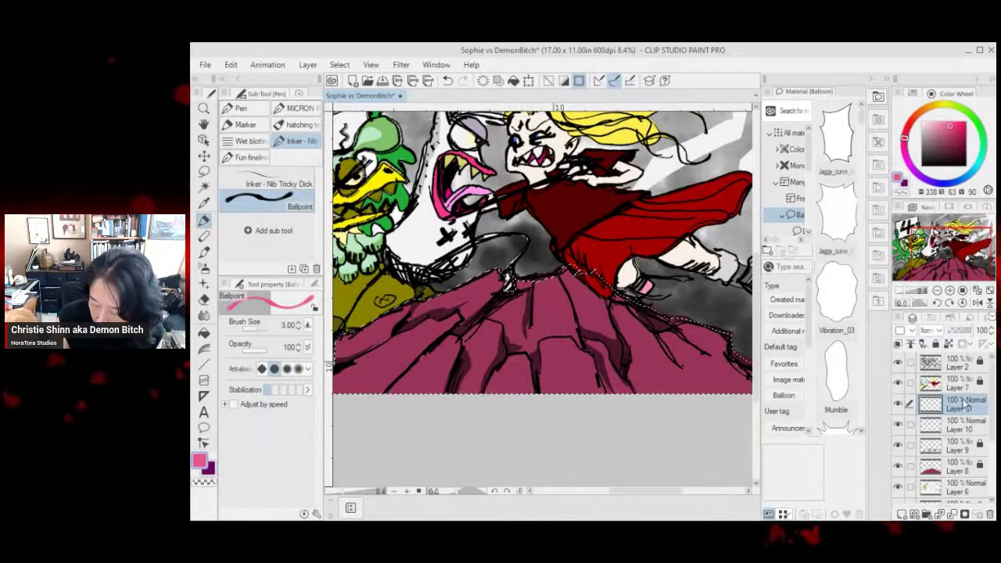
key("ctrl+z")
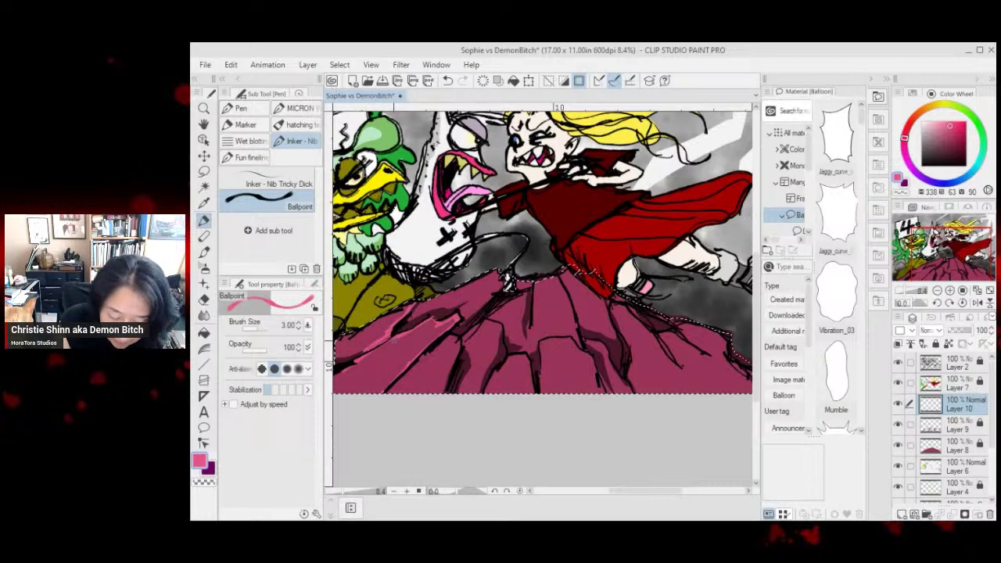
left_click_drag(458, 352, 511, 360)
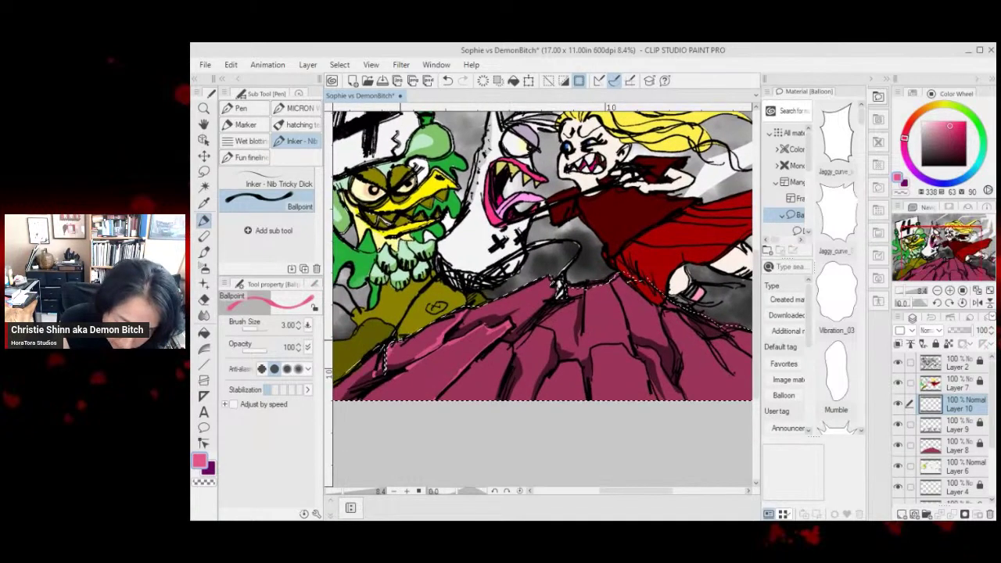
left_click_drag(377, 364, 461, 352)
key("ctrl+z")
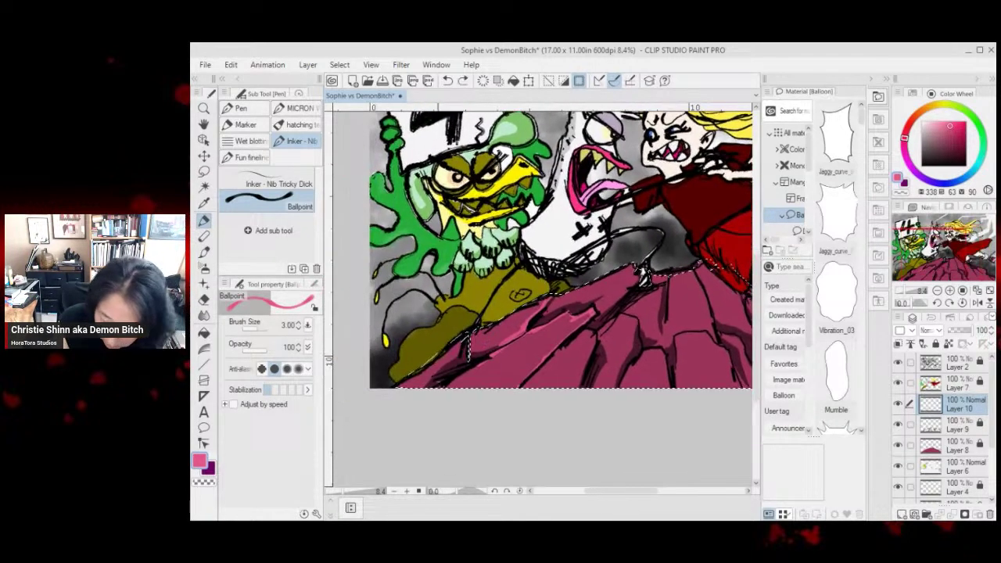
Step: Place Layer 10 beneath Layer 9 and draw further pink highlights along the ridges across the rest of the mound
mouse_move(958, 406)
left_mouse_down()
mouse_move(961, 430)
mouse_move(964, 399)
left_mouse_up()
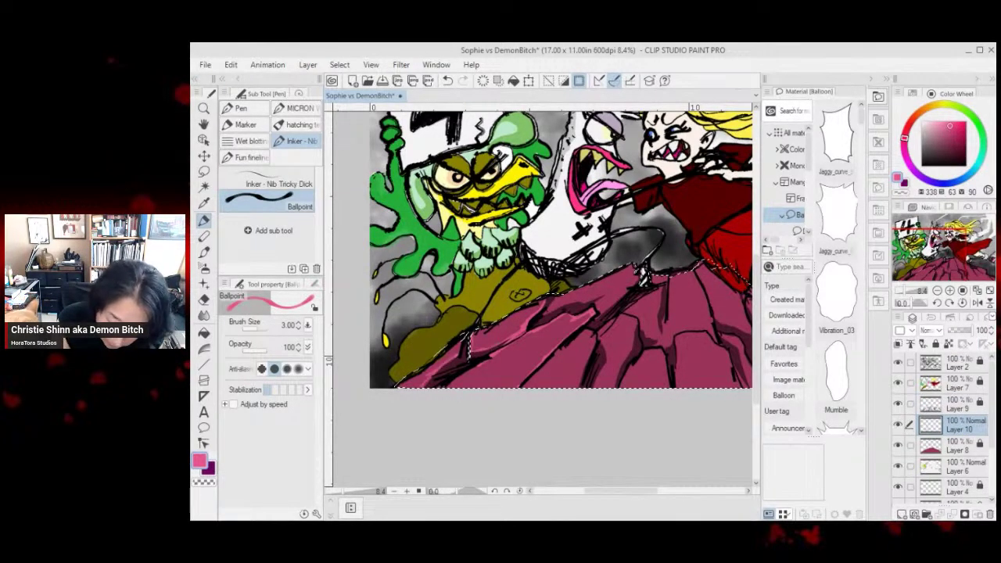
left_click_drag(682, 318, 566, 344)
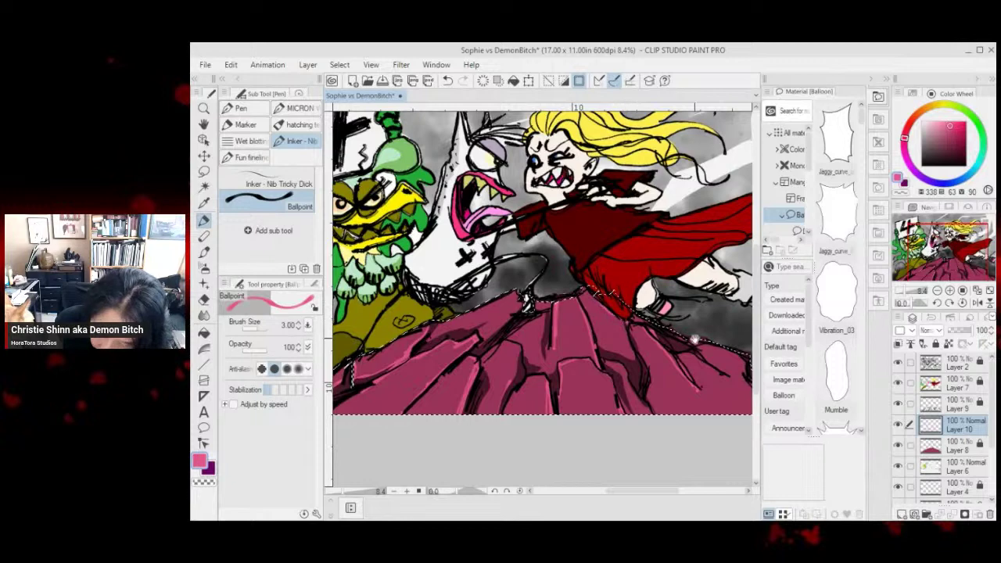
left_click_drag(623, 321, 531, 297)
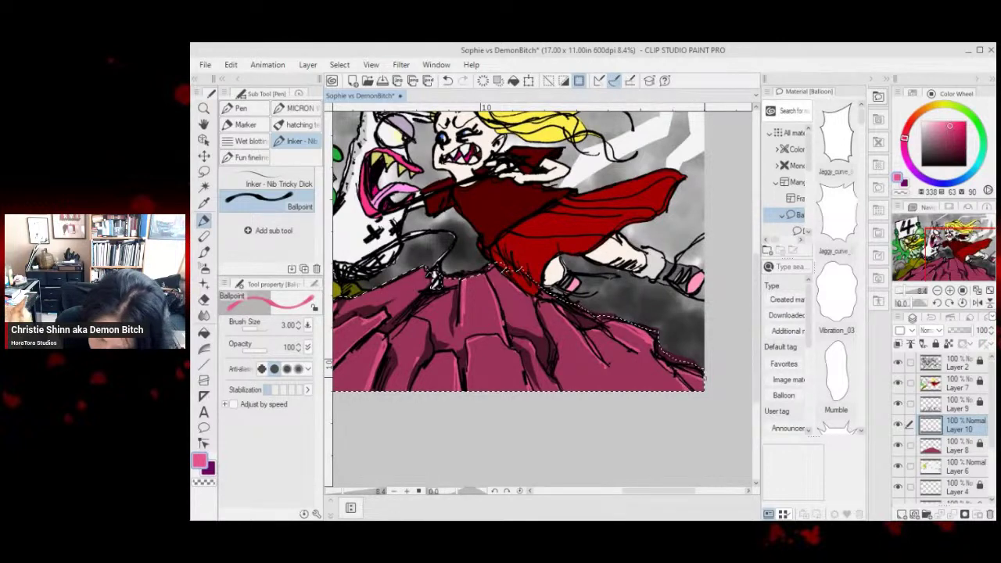
left_click_drag(519, 326, 654, 402)
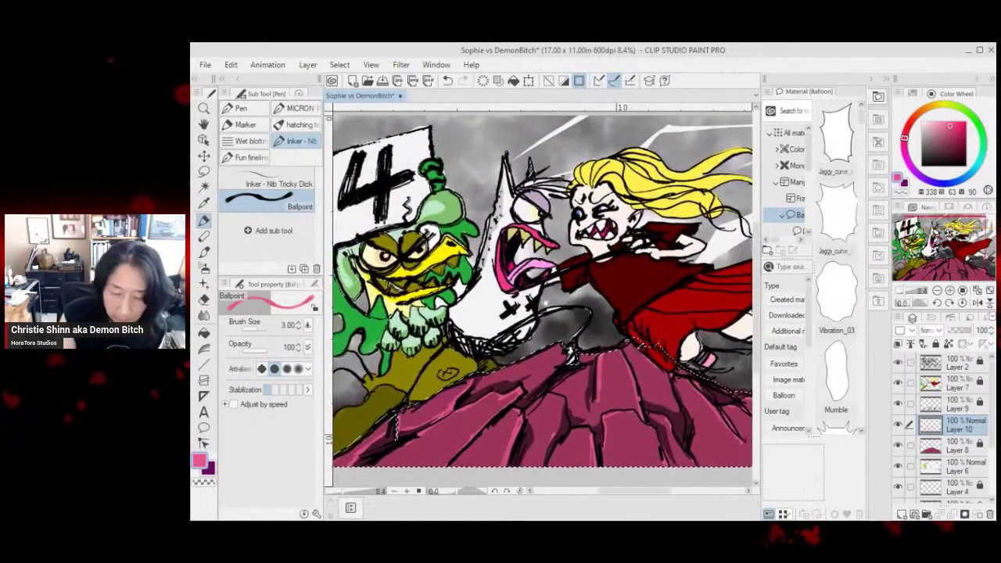
Step: Lock Layer 10 with the mound's pink highlights and save the illustration
left_click(203, 109)
mouse_move(608, 273)
left_mouse_down()
mouse_move(588, 275)
mouse_move(597, 277)
left_mouse_up()
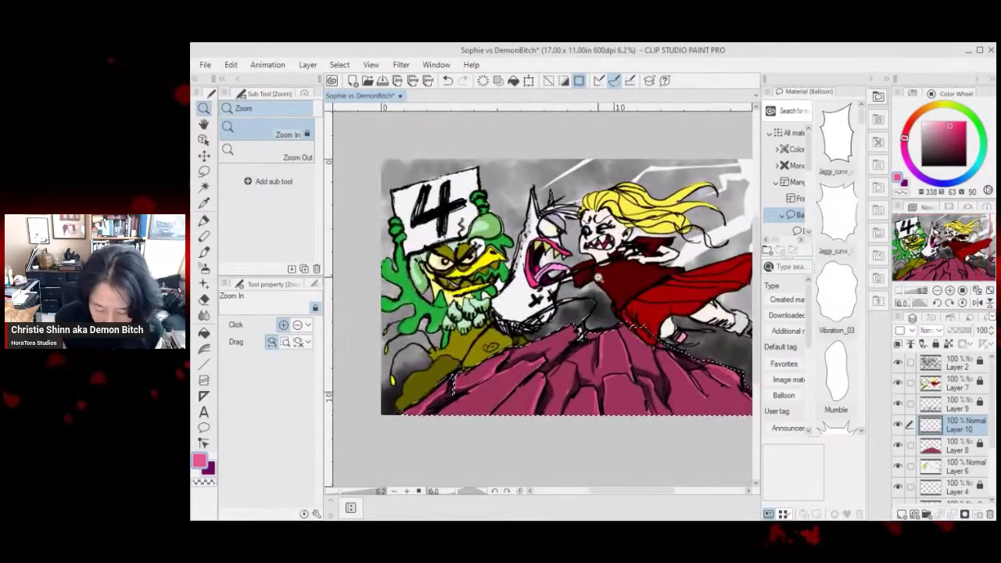
left_click(203, 171)
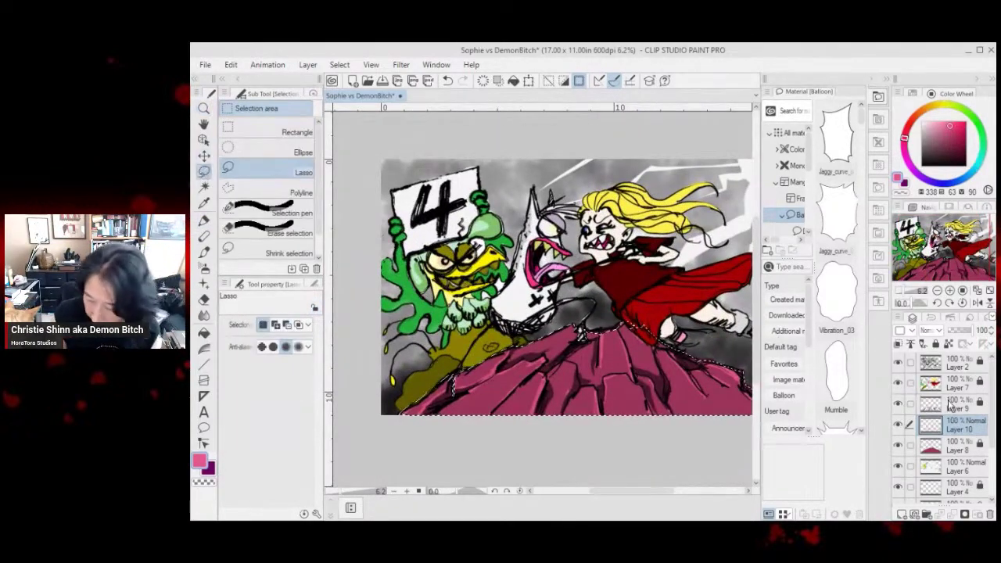
left_click(951, 405)
left_click(962, 365)
left_click(956, 385)
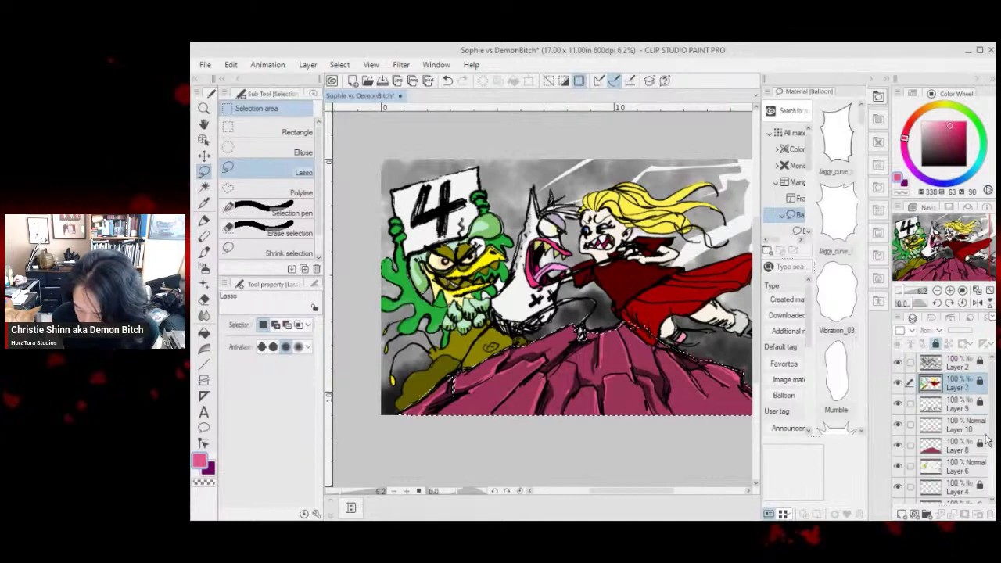
left_click(965, 429)
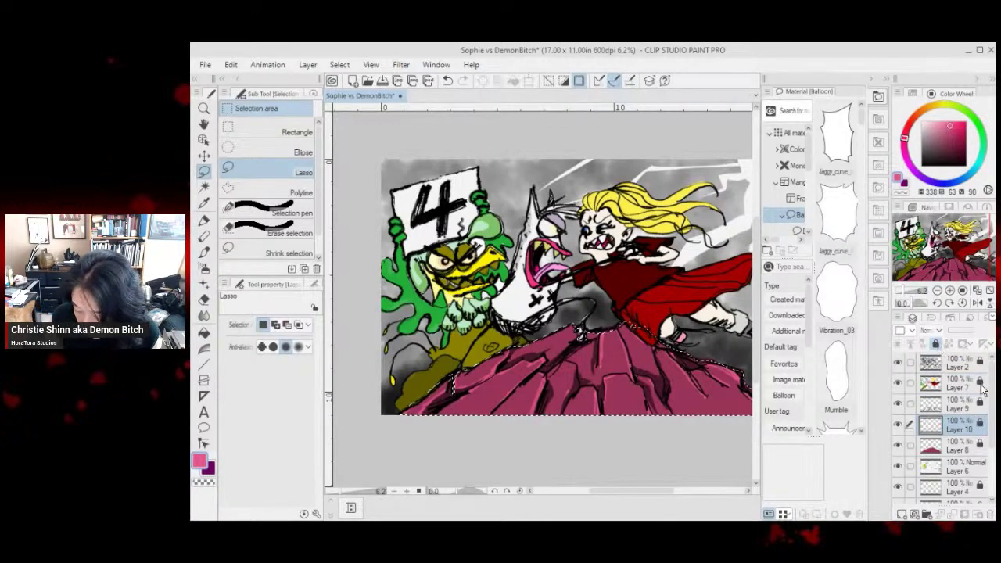
left_click(967, 384)
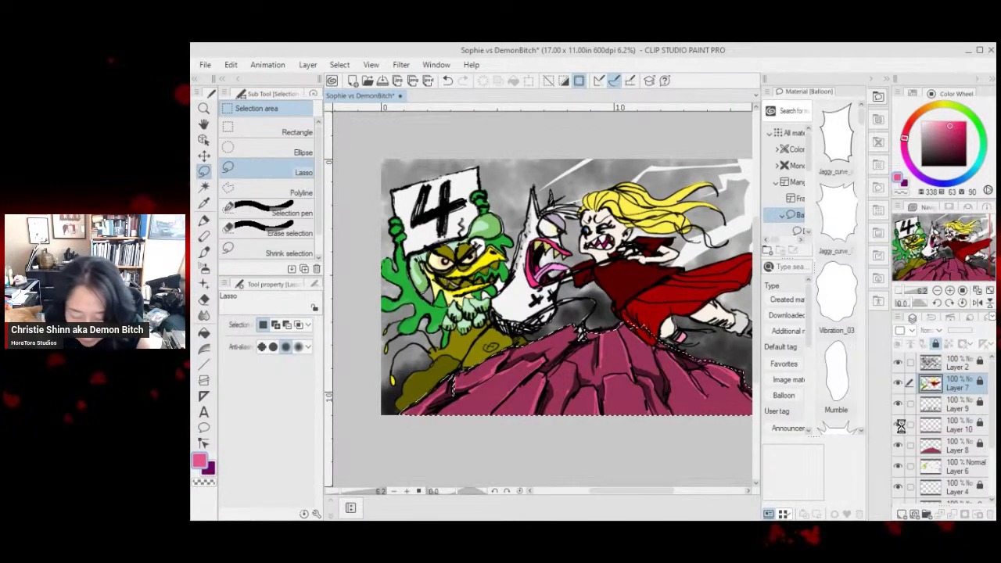
key("ctrl+s")
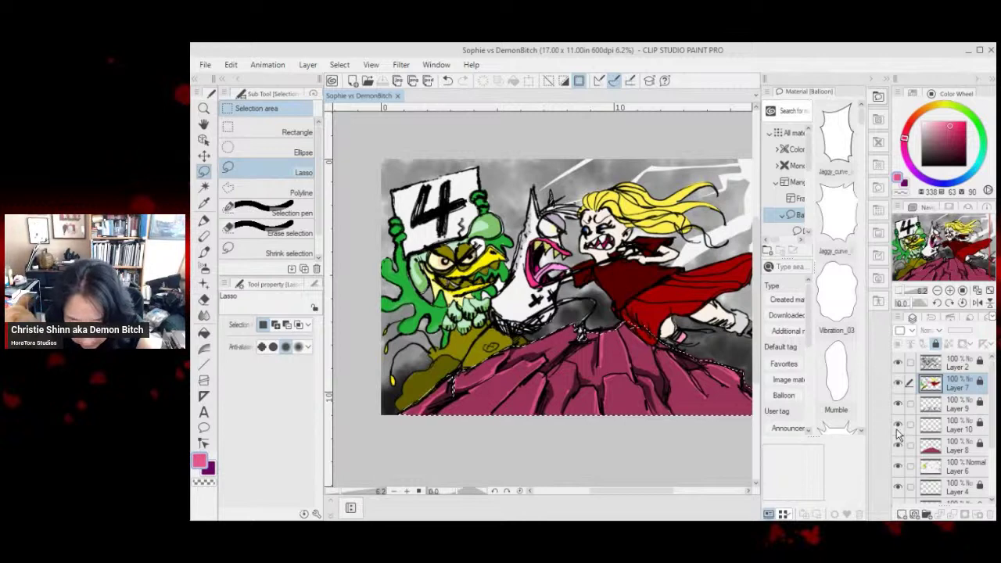
Step: Unlock Layer 10 and shade pink texture over the mound's rock faces with the Crayon at size 17
left_click(971, 428)
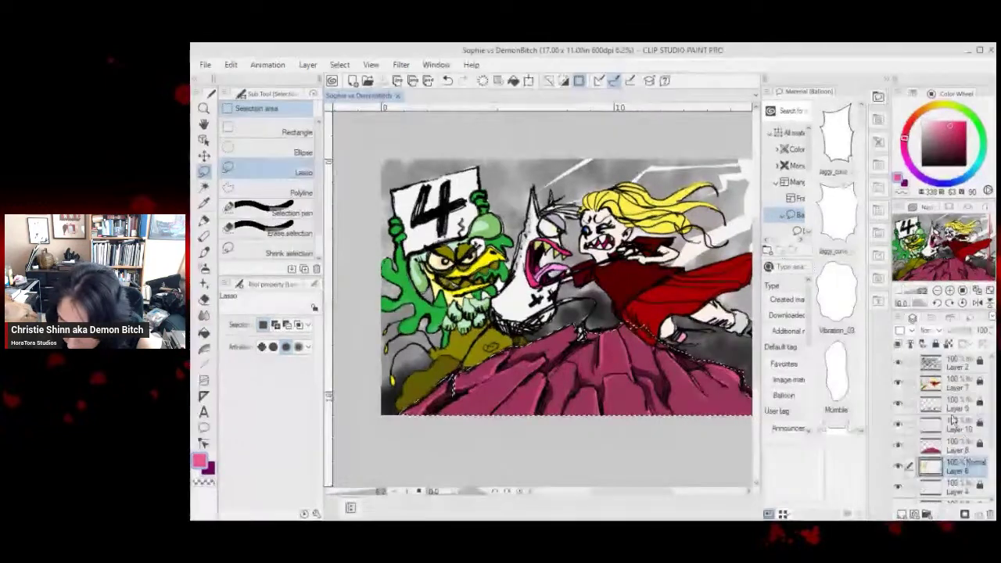
left_click(961, 428)
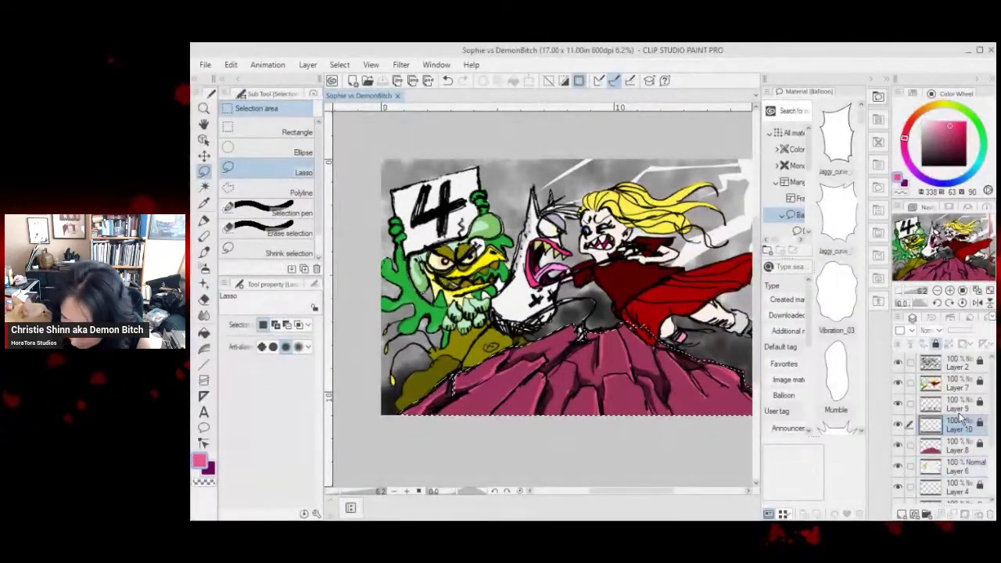
left_click(936, 345)
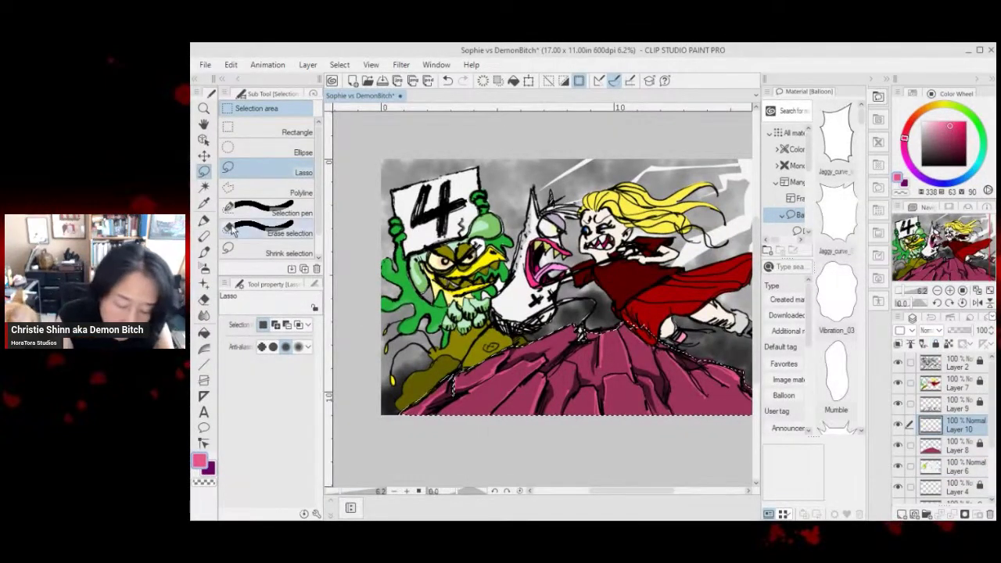
left_click(204, 220)
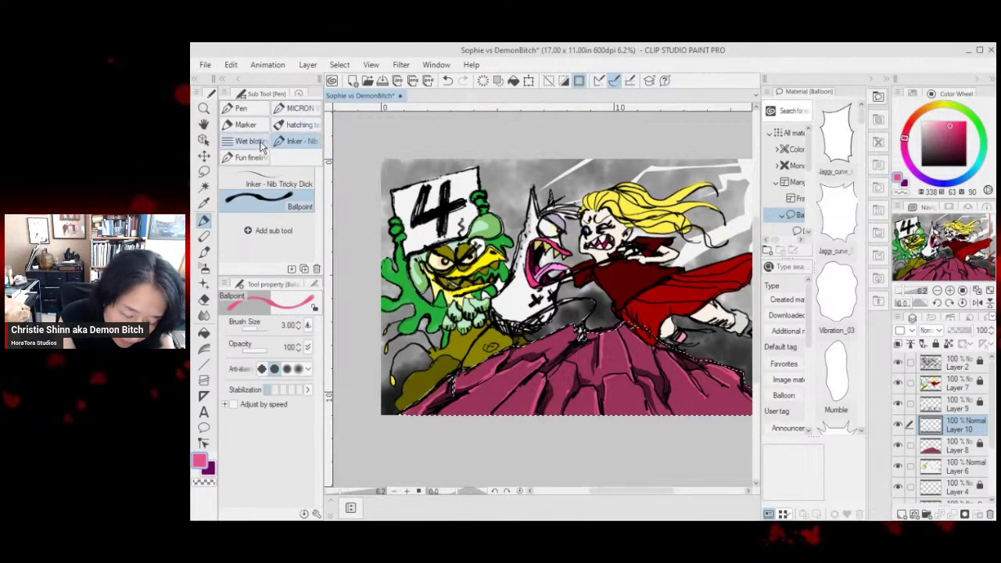
left_click(203, 236)
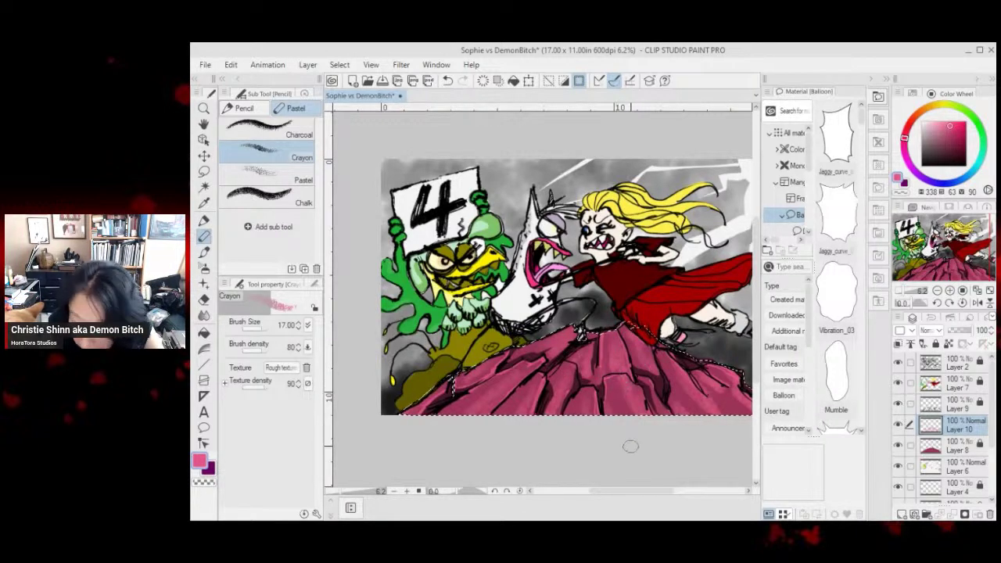
Step: Lock Layer 10, unlock Layer 9 and shade the mound's crevices in dark purple with the Crayon
left_click(958, 404)
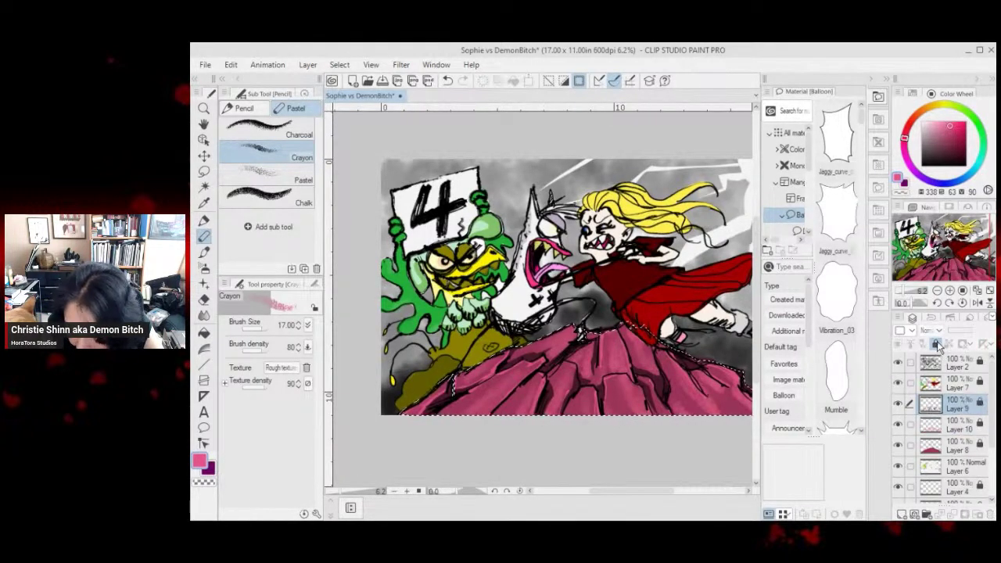
left_click(937, 344)
left_click(209, 469)
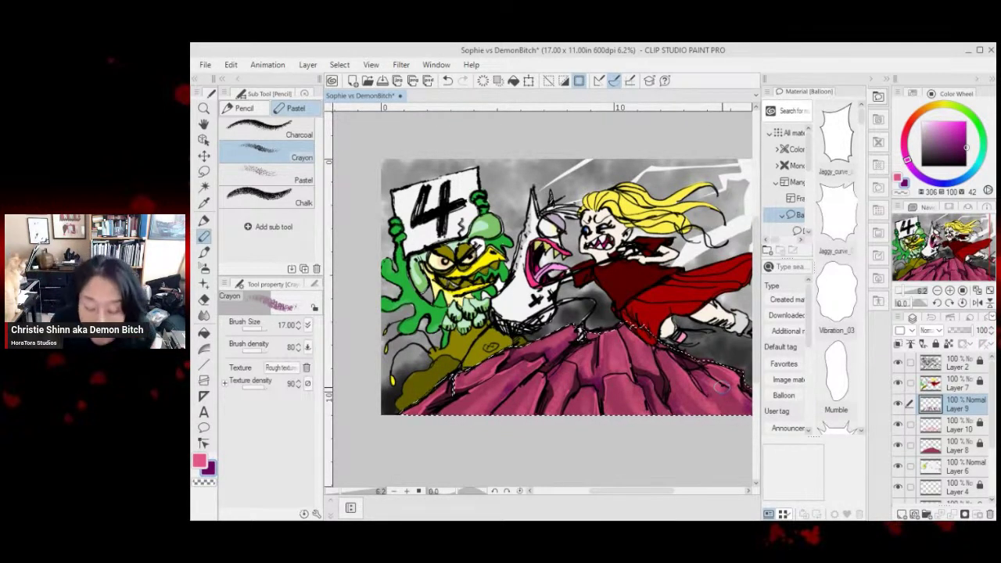
Step: Clear the mound selection and add a new layer placed directly above Layer 7
left_click(204, 171)
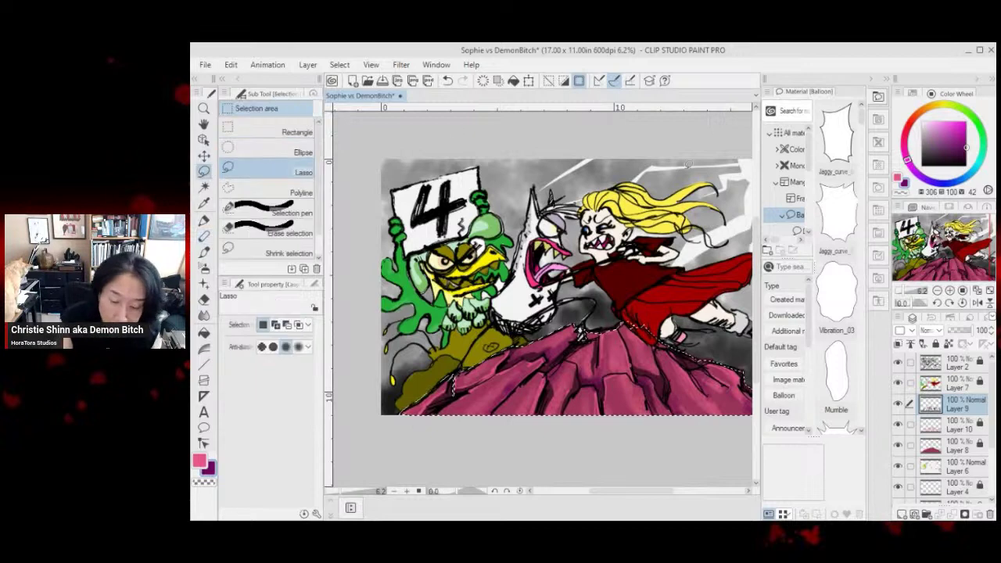
key("ctrl+d")
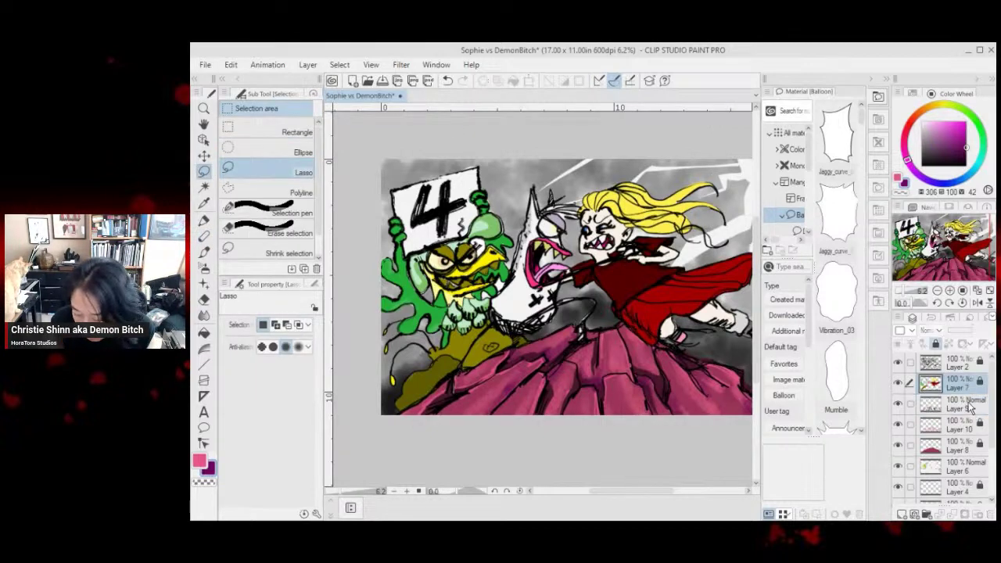
left_click(902, 516)
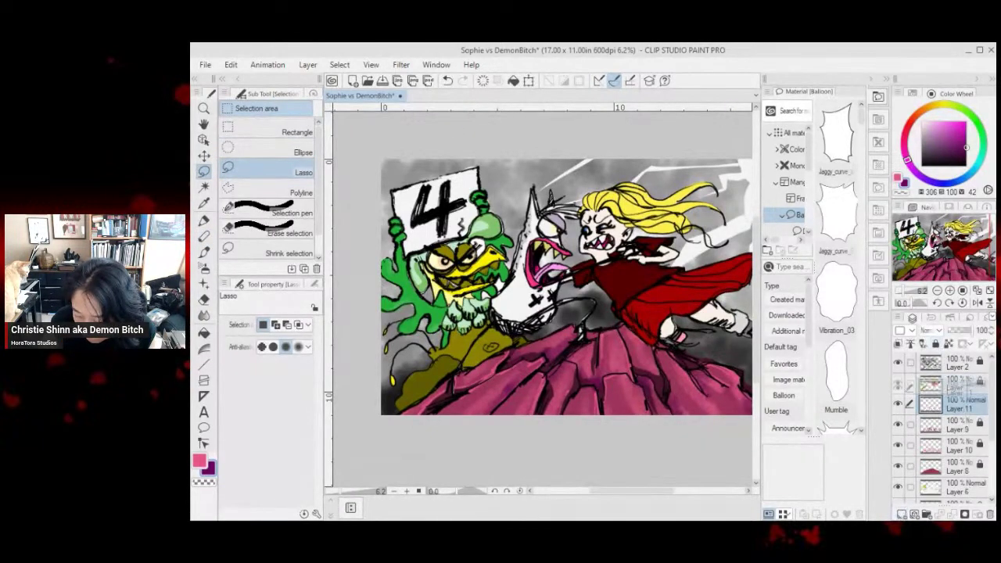
left_click_drag(968, 405, 966, 368)
Step: Outline shadow areas along the green monster's raised arm and the side of its head with the Lasso
left_click(203, 108)
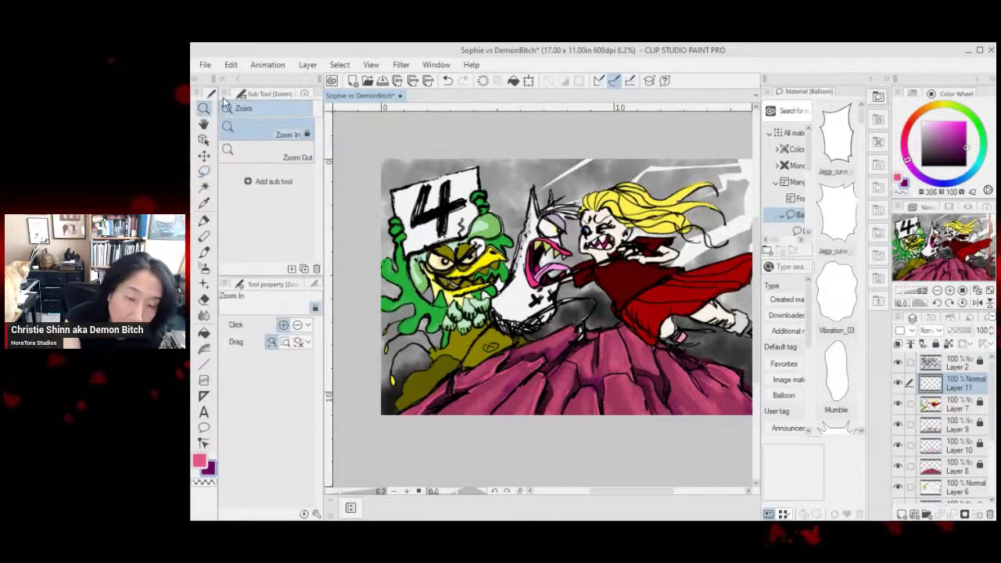
left_click(551, 297)
left_click_drag(476, 395, 633, 438)
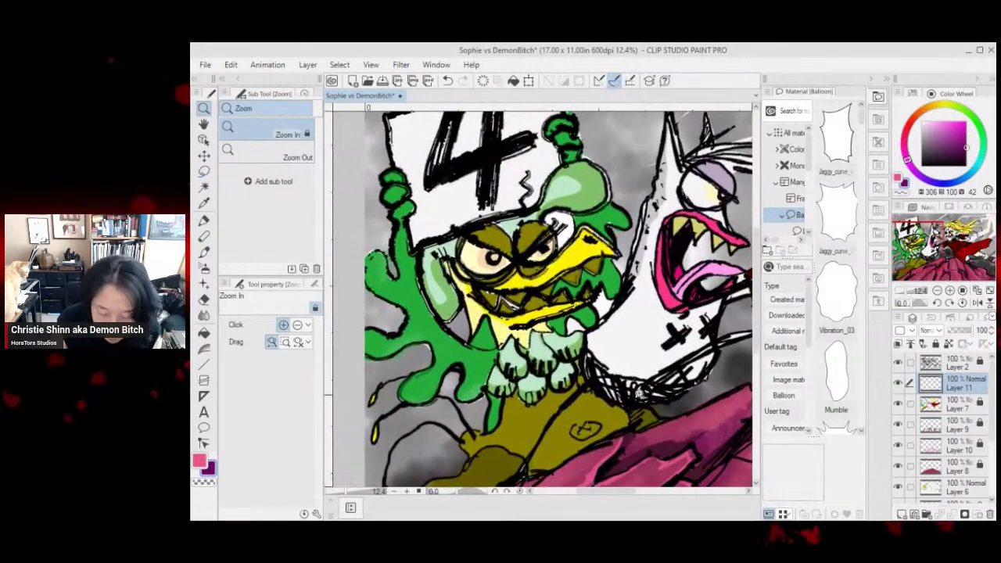
left_click(204, 172)
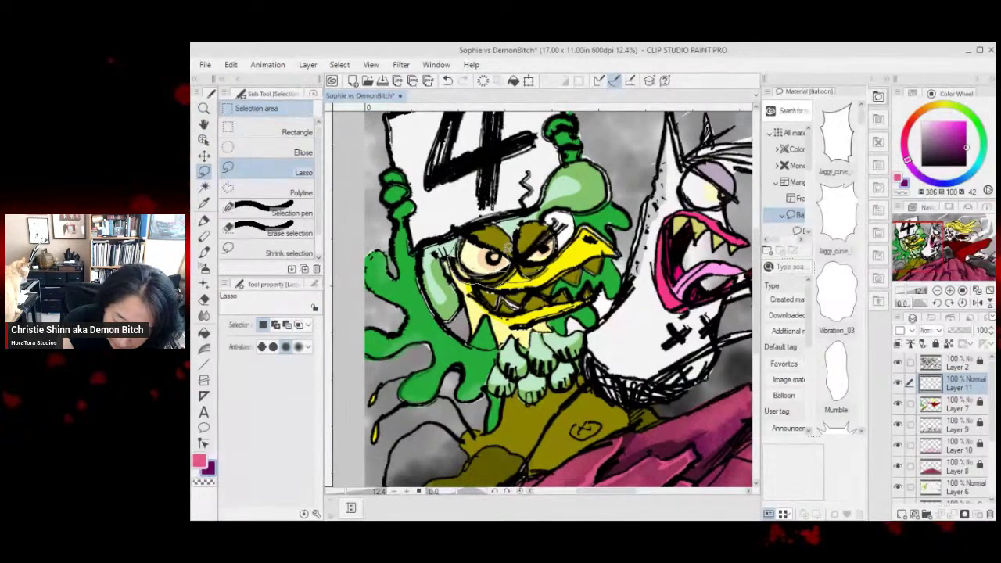
left_click_drag(536, 261, 515, 223)
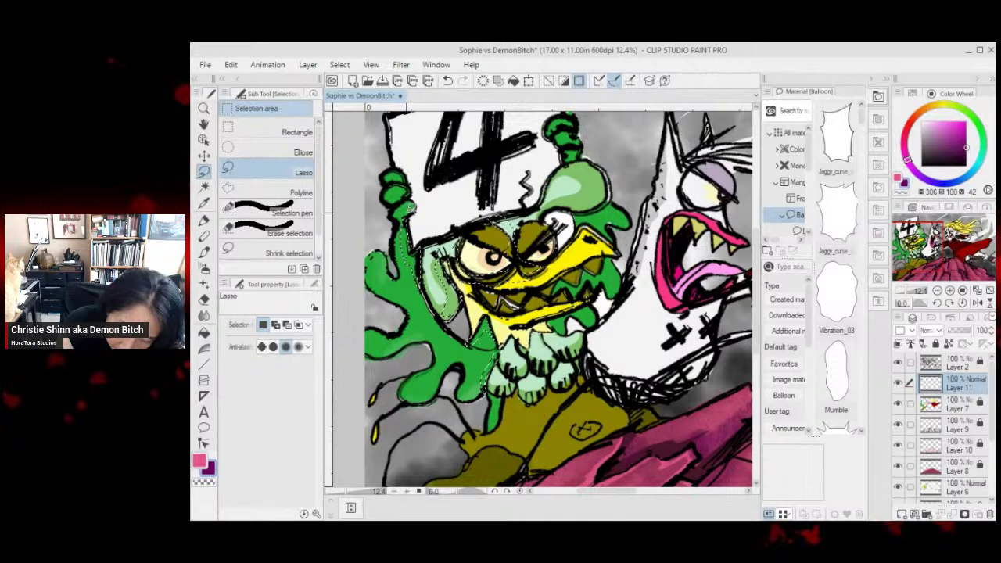
Step: Add Lasso selections for the shadows along both side edges of the number 4 sign and beside the gripping hands
left_click_drag(606, 220, 612, 305)
mouse_move(571, 207)
left_mouse_down()
mouse_move(577, 240)
mouse_move(562, 217)
left_mouse_up()
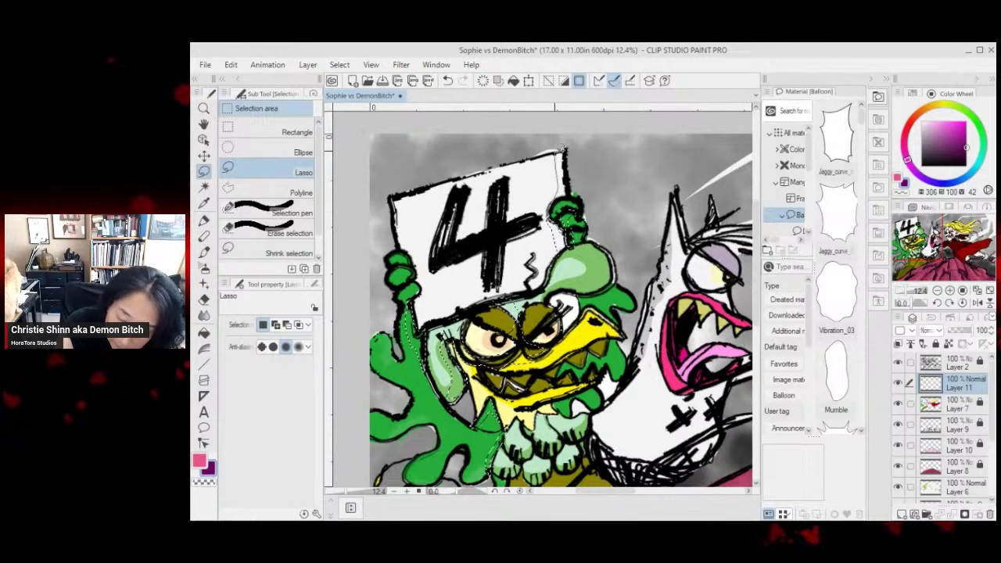
left_click_drag(562, 149, 565, 152)
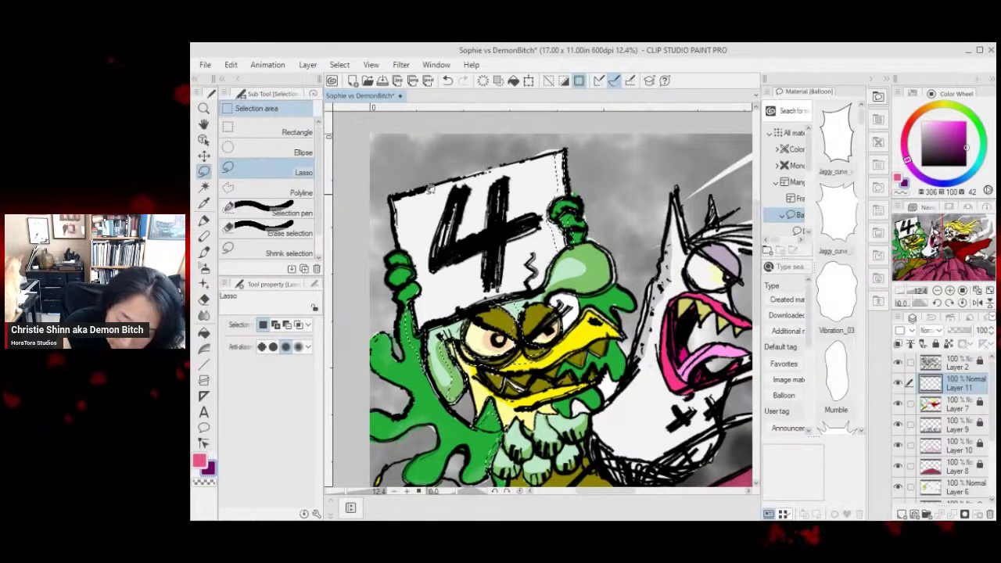
mouse_move(429, 188)
left_mouse_down()
mouse_move(418, 235)
mouse_move(427, 319)
left_mouse_up()
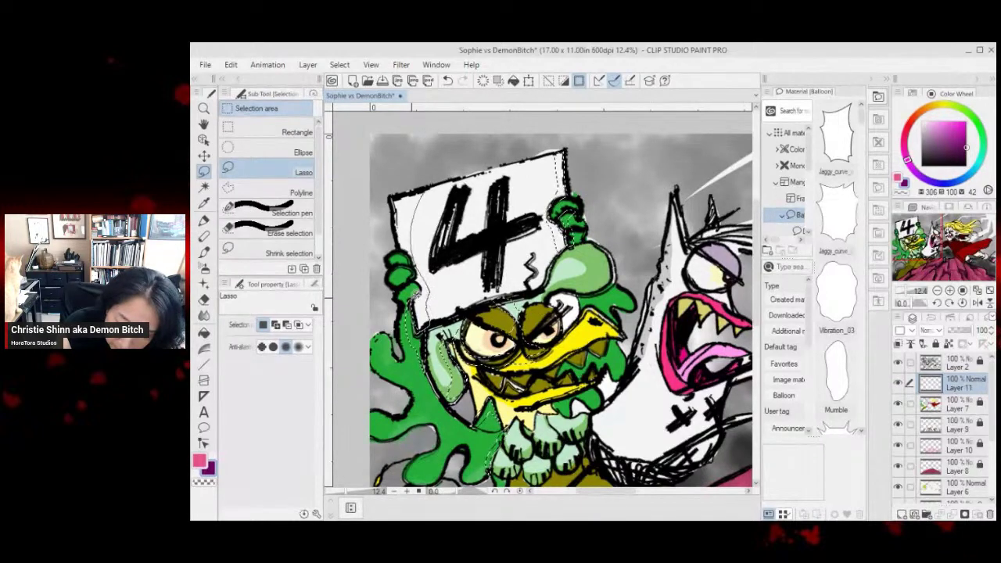
left_click_drag(407, 266, 395, 197)
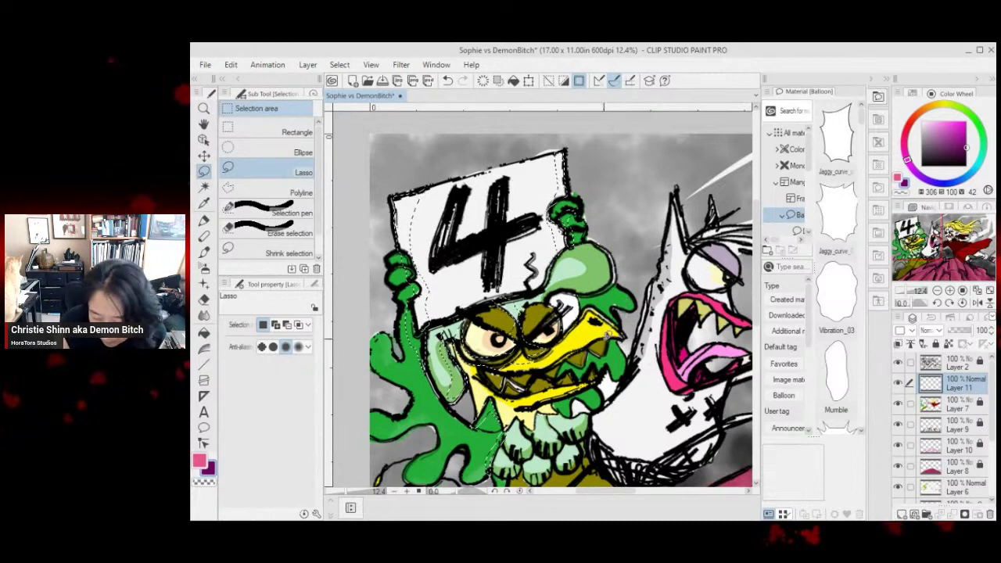
Step: Add Lasso selections for the shadows around the monster's beak, mouth and throat feathers
mouse_move(608, 335)
left_mouse_down()
mouse_move(587, 361)
mouse_move(602, 339)
mouse_move(569, 356)
mouse_move(586, 366)
mouse_move(572, 370)
mouse_move(566, 356)
mouse_move(546, 369)
mouse_move(602, 338)
mouse_move(596, 356)
mouse_move(514, 370)
mouse_move(524, 381)
mouse_move(508, 378)
mouse_move(506, 387)
mouse_move(483, 366)
mouse_move(545, 370)
mouse_move(528, 390)
left_mouse_up()
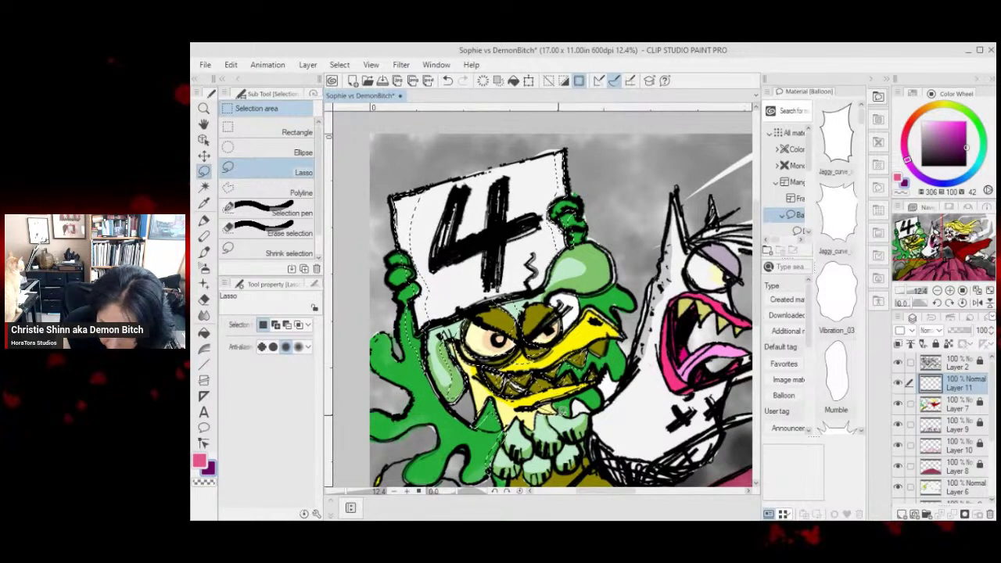
left_click_drag(548, 410, 555, 425)
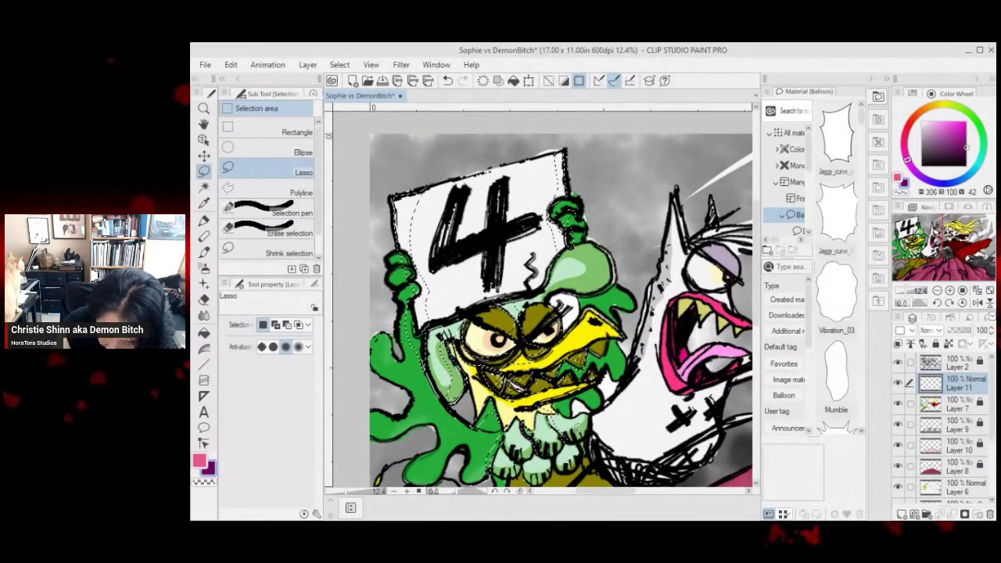
left_click_drag(587, 420, 590, 365)
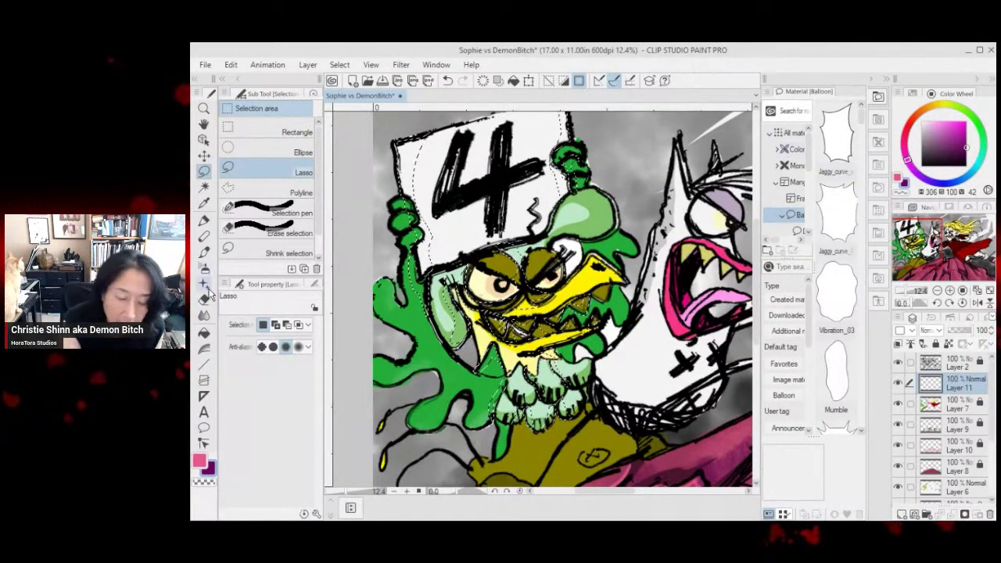
Step: Try out black and grey fill colours for the selected shadows with the Fill tool, undoing the test fill
left_click(203, 331)
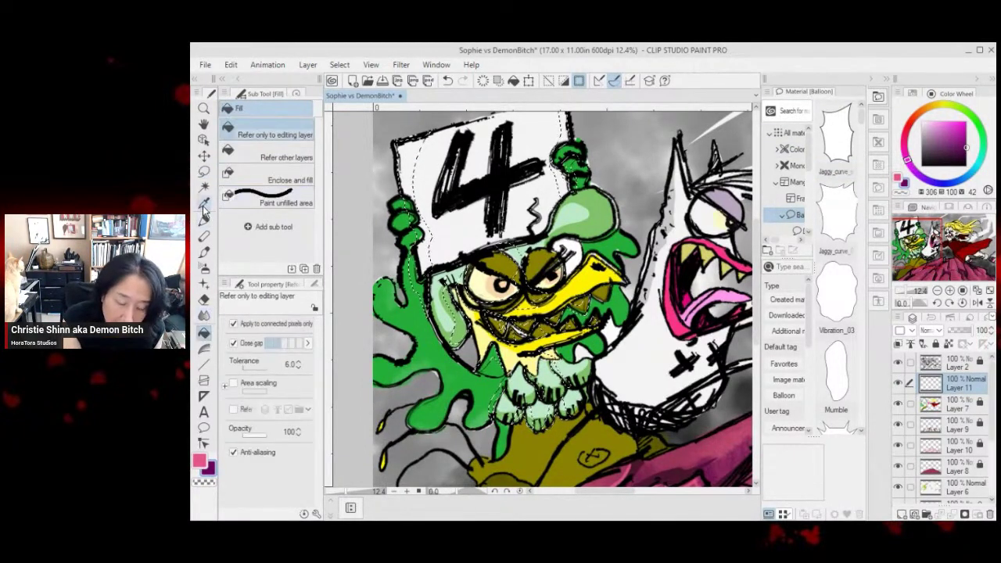
left_click(200, 459)
left_click(931, 153)
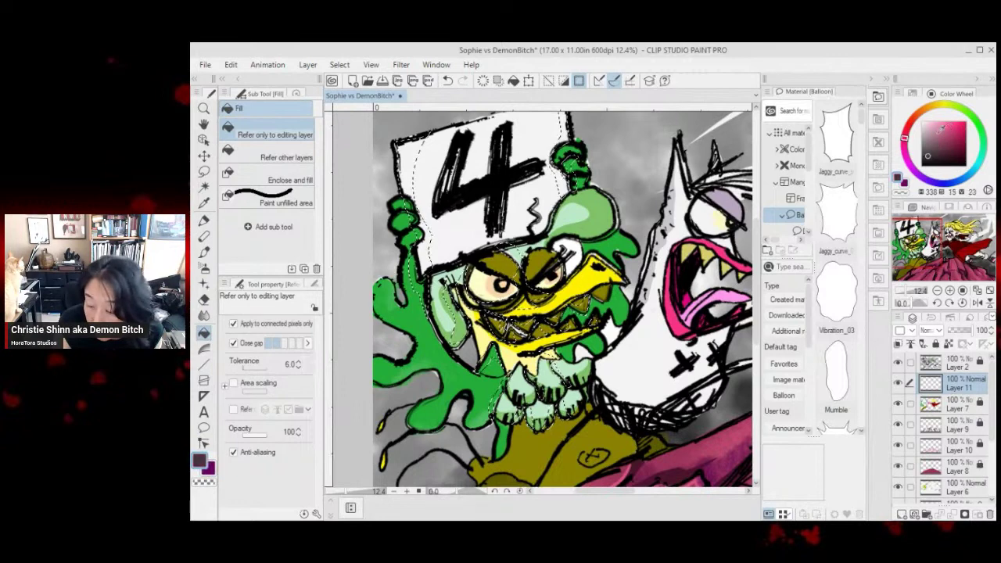
left_click(913, 93)
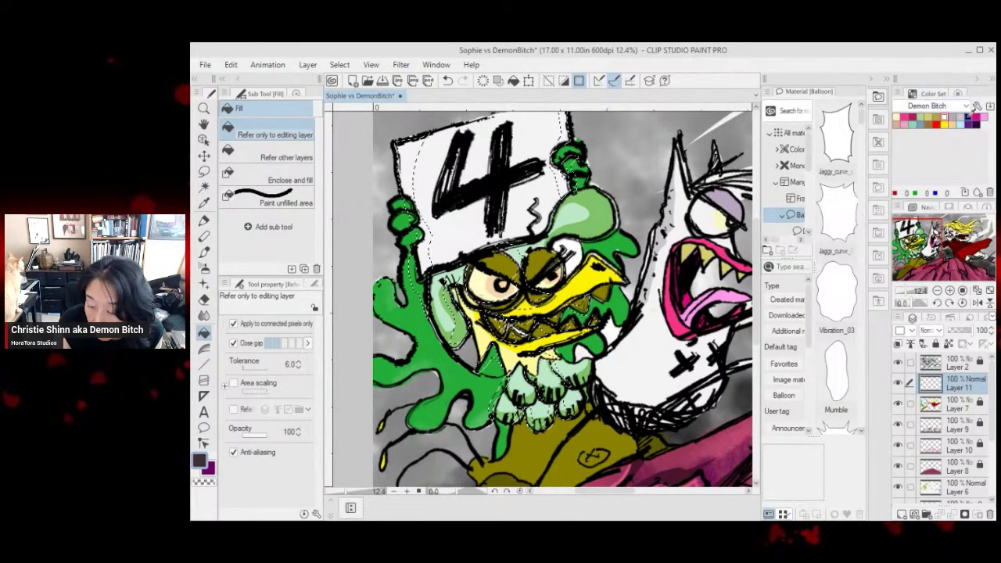
left_click(968, 116)
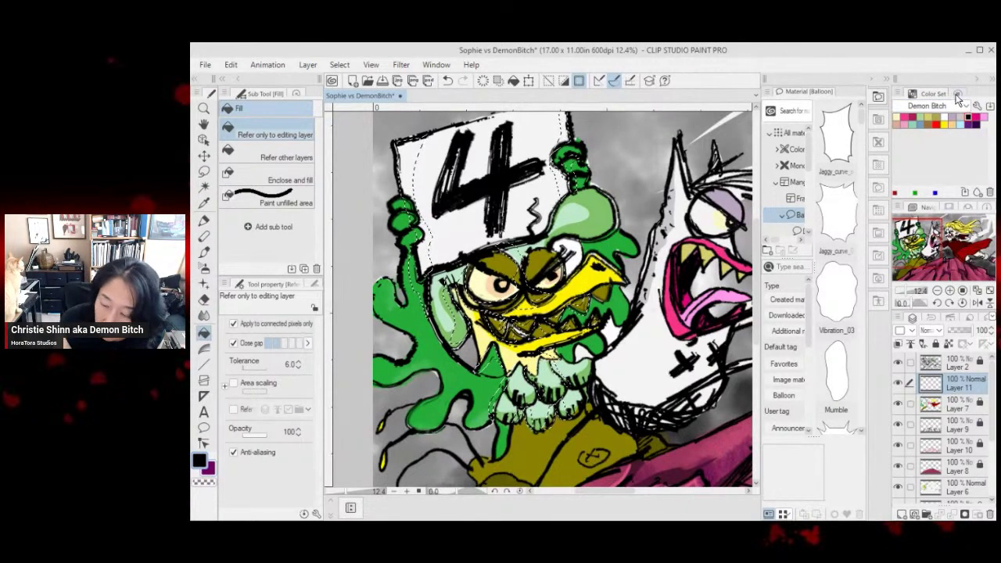
left_click(958, 94)
left_click(927, 144)
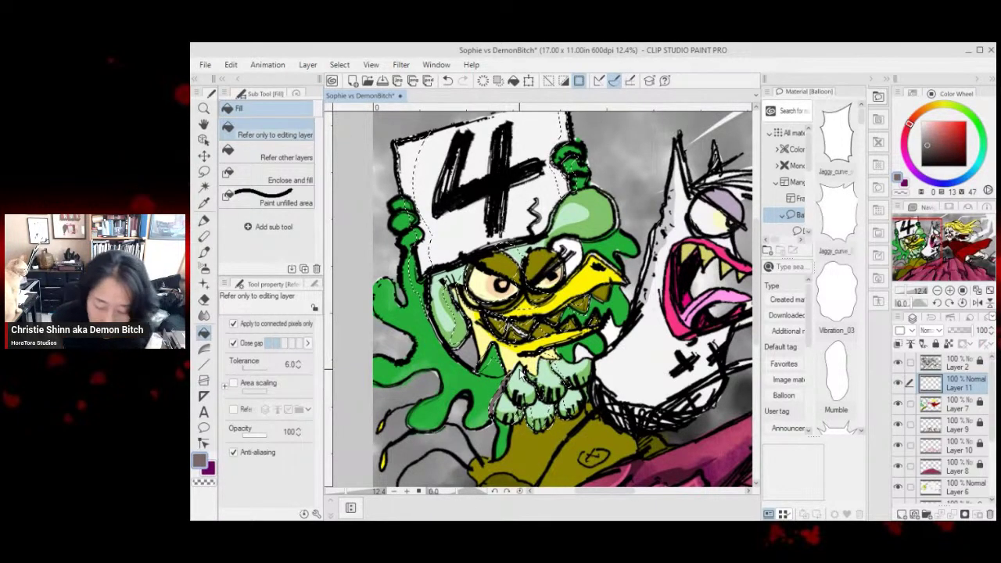
key("ctrl+z")
left_click_drag(931, 148, 923, 164)
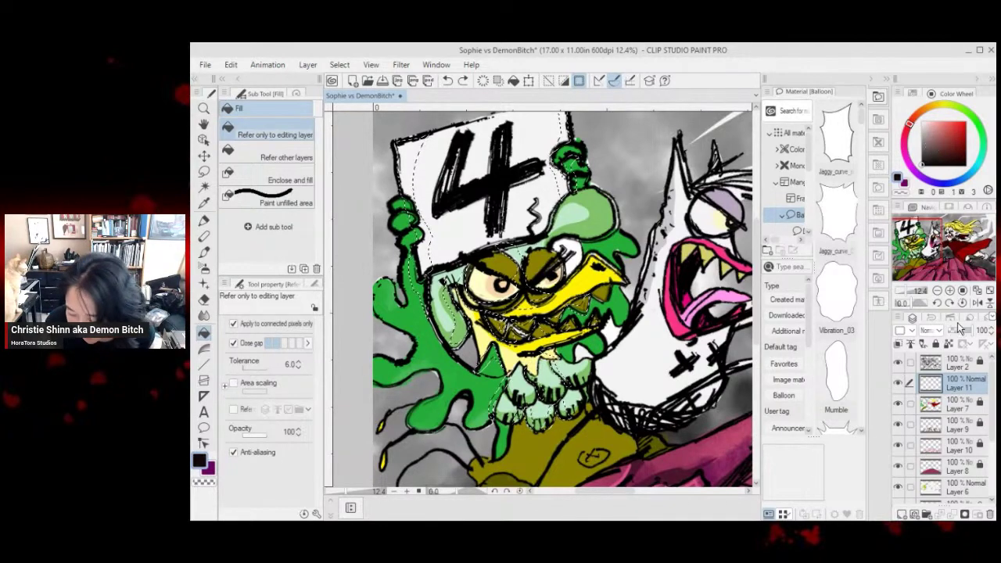
Step: Set Layer 11 to Multiply and fill the selected monster and sign shadows with medium grey
left_click(933, 330)
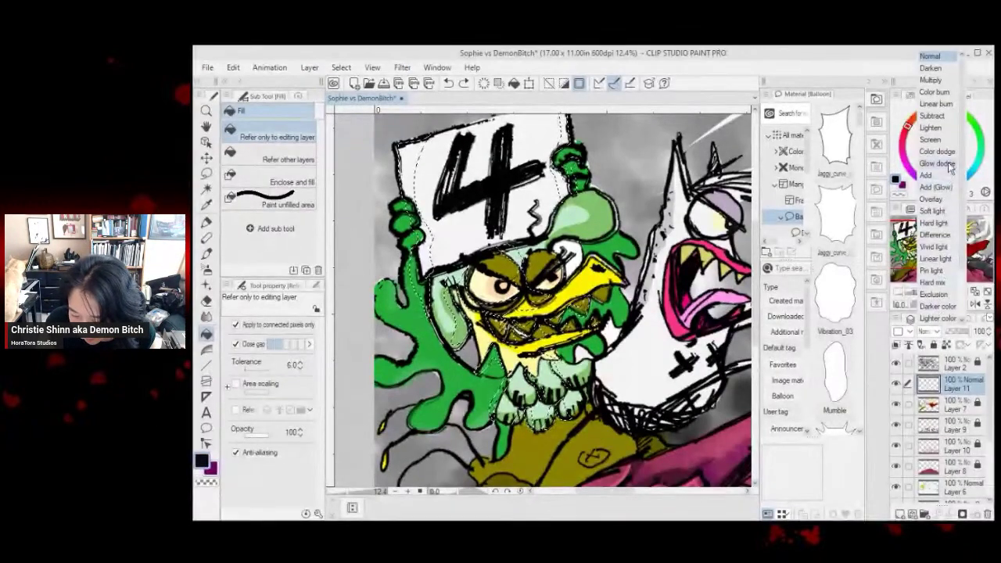
left_click(931, 79)
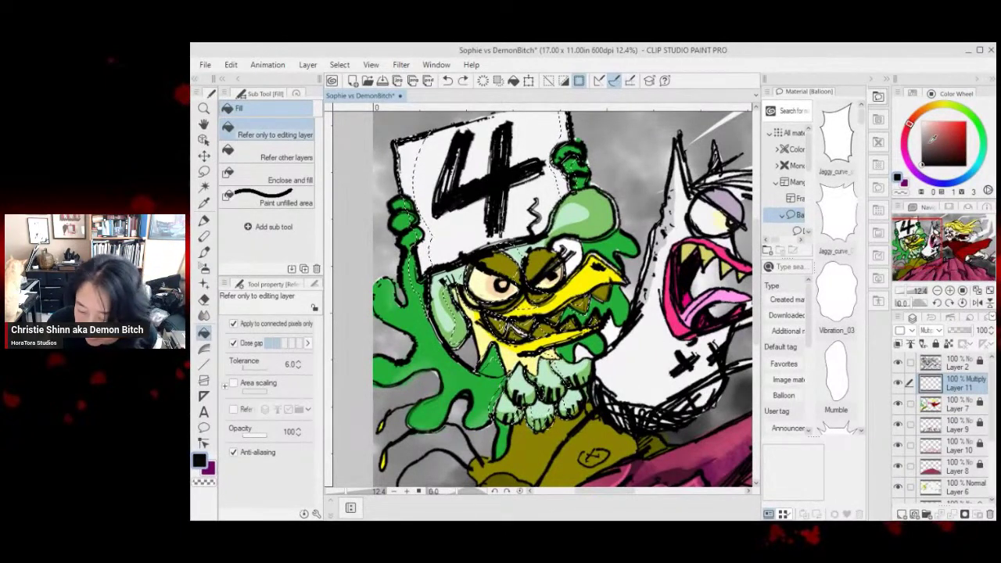
left_click(929, 142)
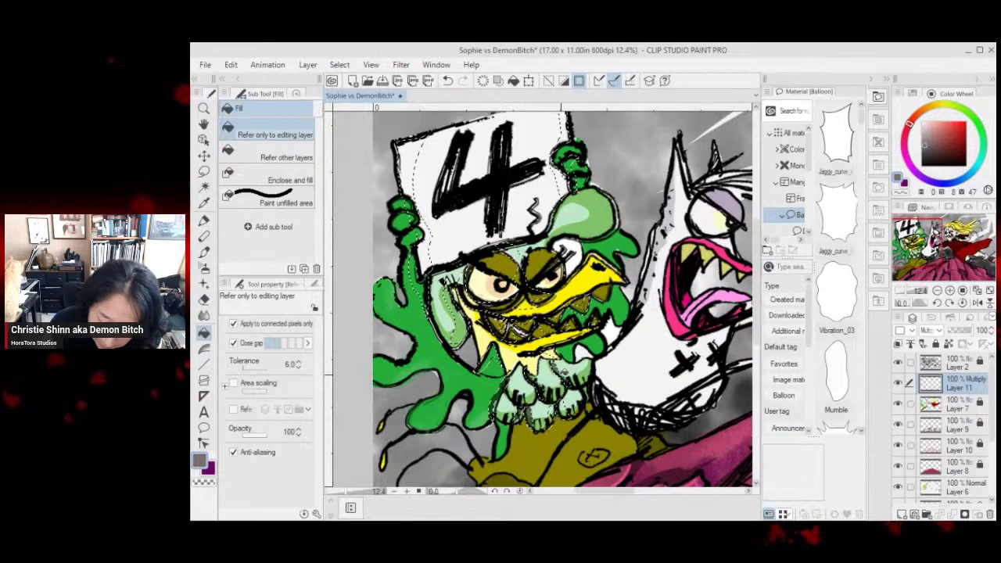
left_click(562, 408)
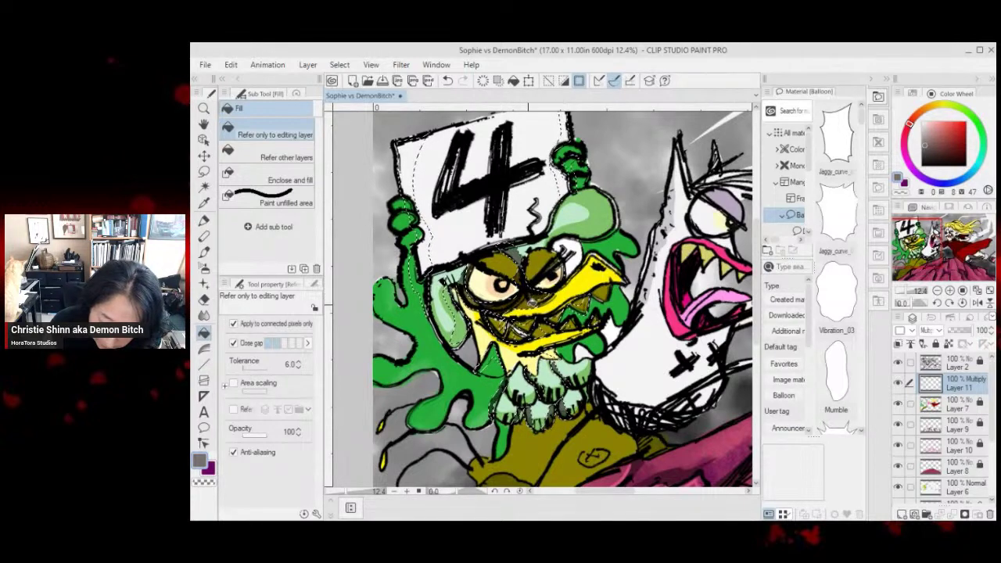
left_click(423, 195)
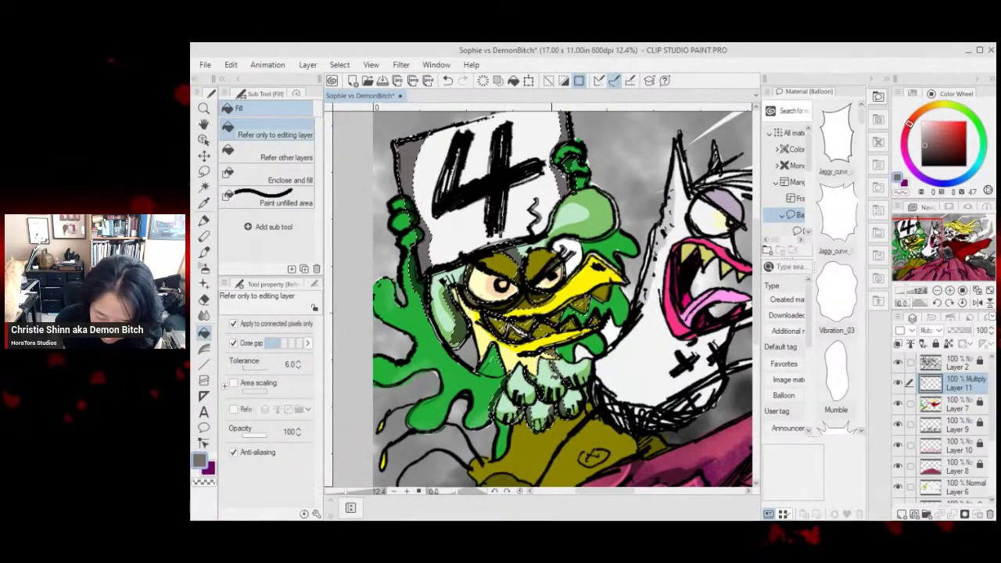
Step: Select shadow areas on the monster's olive body and below its feathers, fill them with the grey and clear the selection
left_click_drag(601, 384, 593, 292)
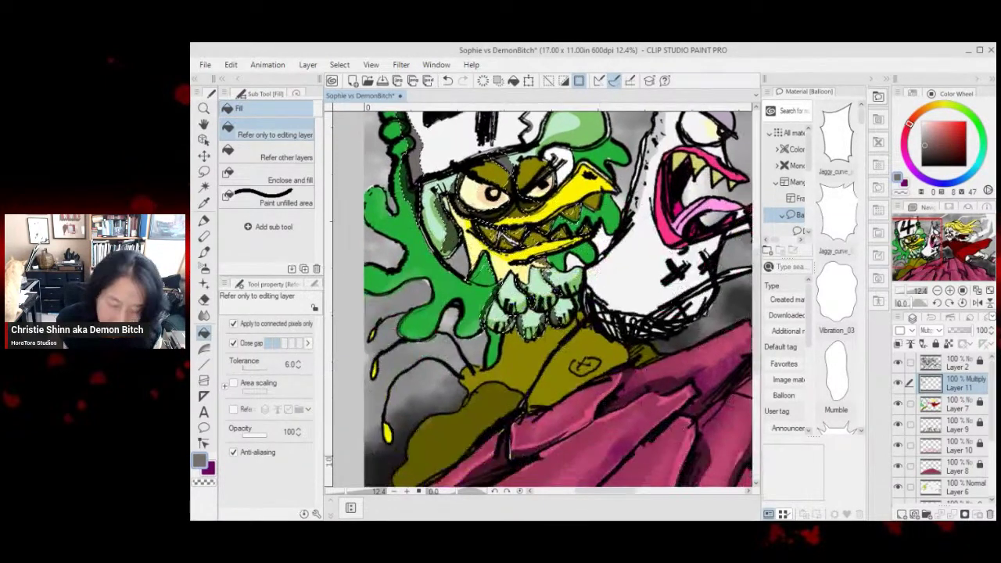
left_click(204, 171)
left_click(631, 323)
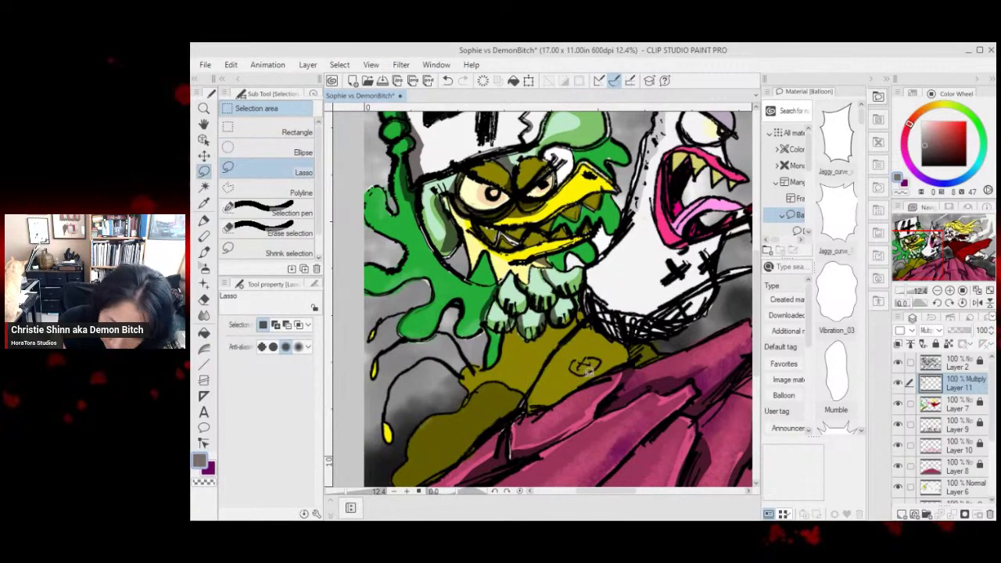
mouse_move(548, 356)
left_mouse_down()
mouse_move(588, 382)
mouse_move(656, 356)
mouse_move(642, 339)
mouse_move(603, 352)
mouse_move(621, 336)
mouse_move(650, 356)
left_mouse_up()
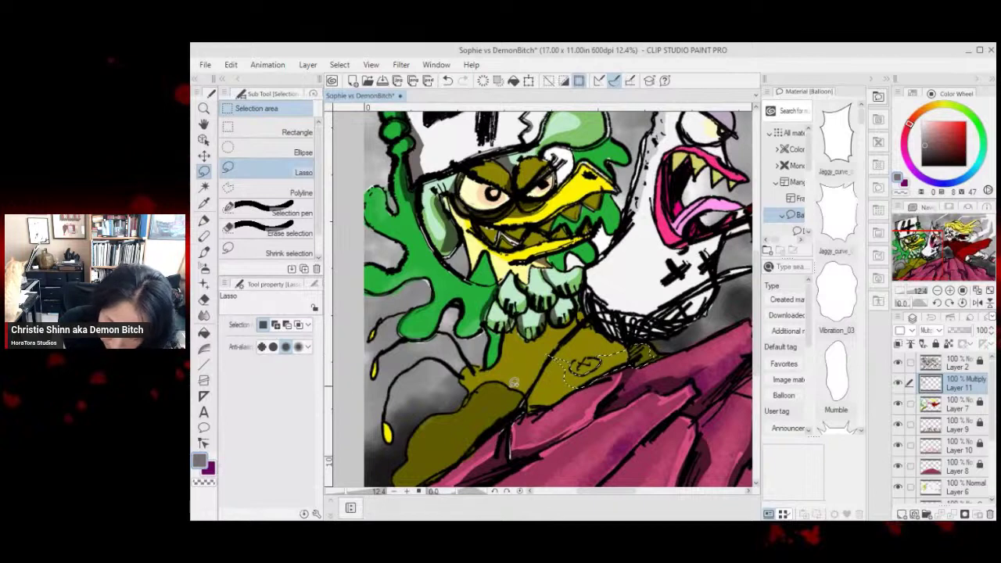
mouse_move(514, 382)
left_mouse_down()
mouse_move(493, 422)
mouse_move(528, 413)
mouse_move(515, 387)
mouse_move(524, 397)
left_mouse_up()
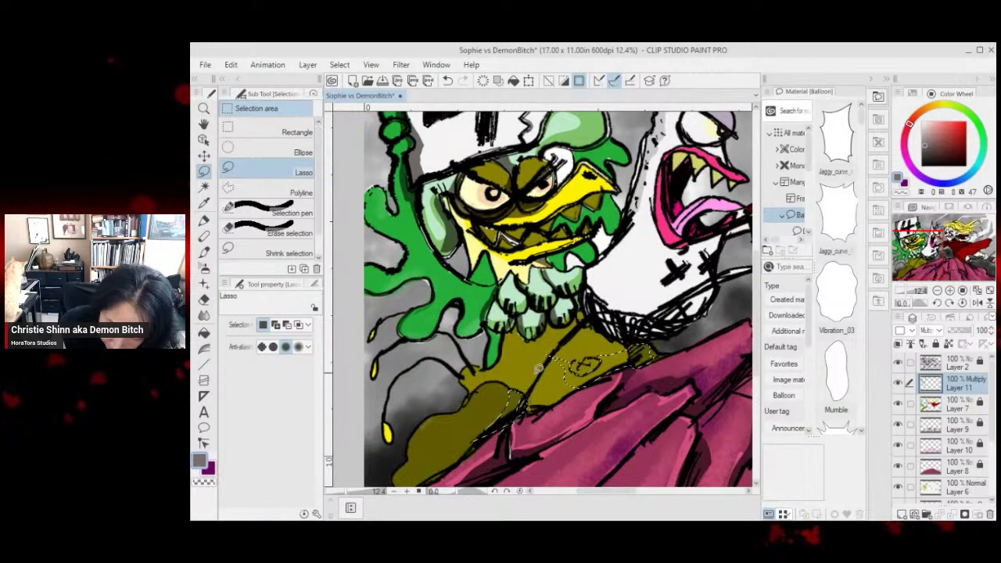
left_click_drag(472, 374, 475, 387)
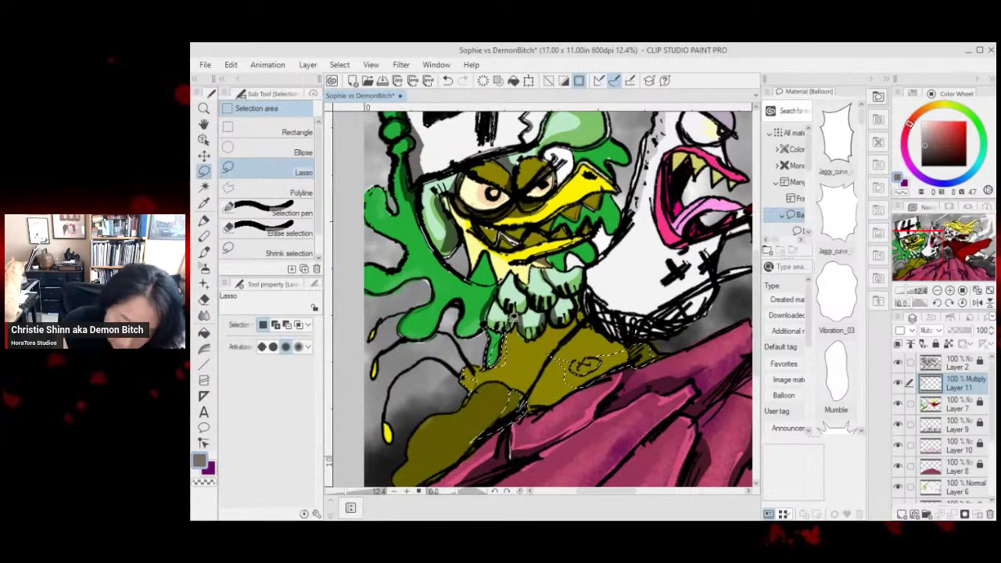
key("g")
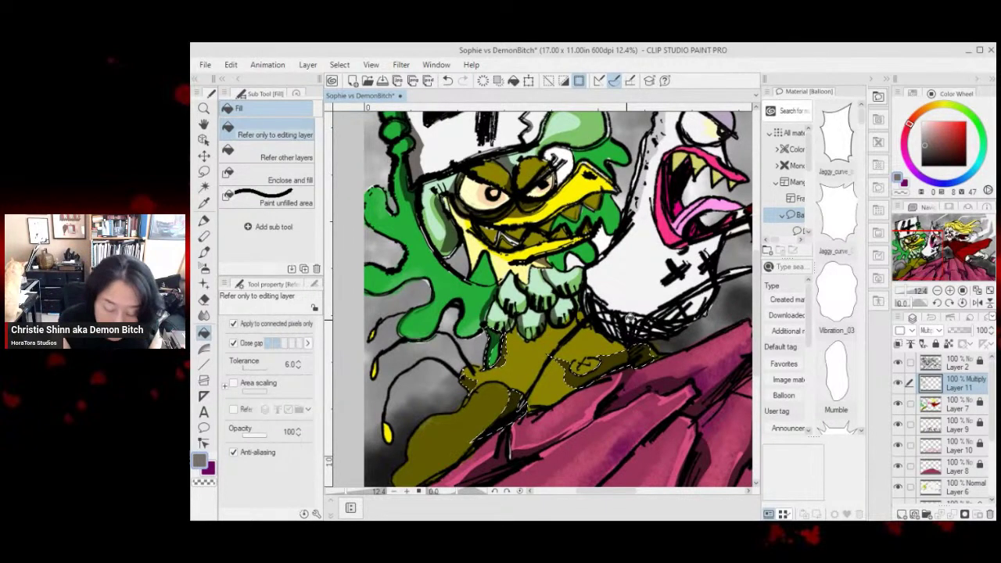
left_click(203, 172)
key("ctrl+d")
Step: Lasso shadow areas on the white horned creature's neck and the girl's red sleeve, and fill them with the grey
left_click_drag(662, 450, 593, 367)
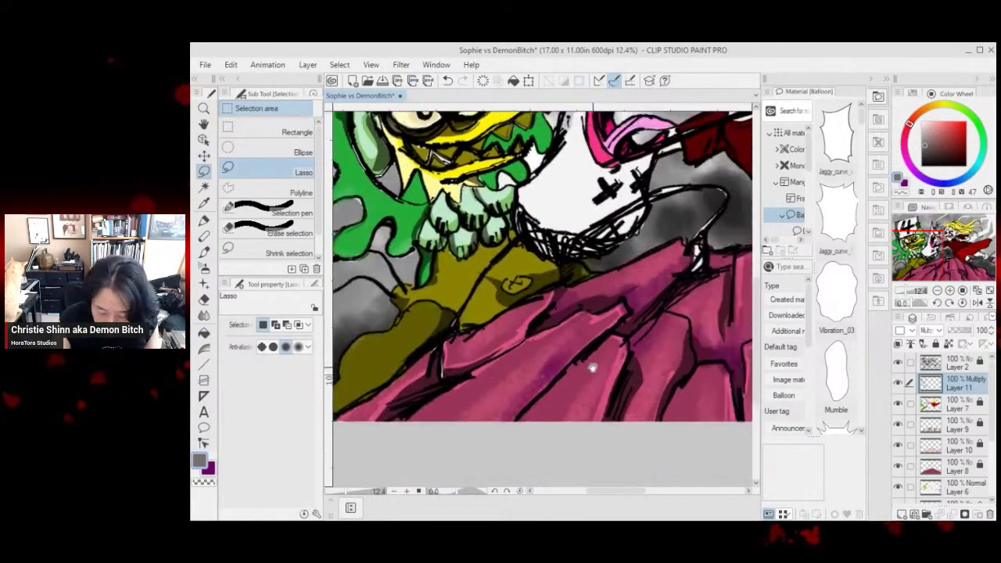
left_click_drag(707, 300, 600, 440)
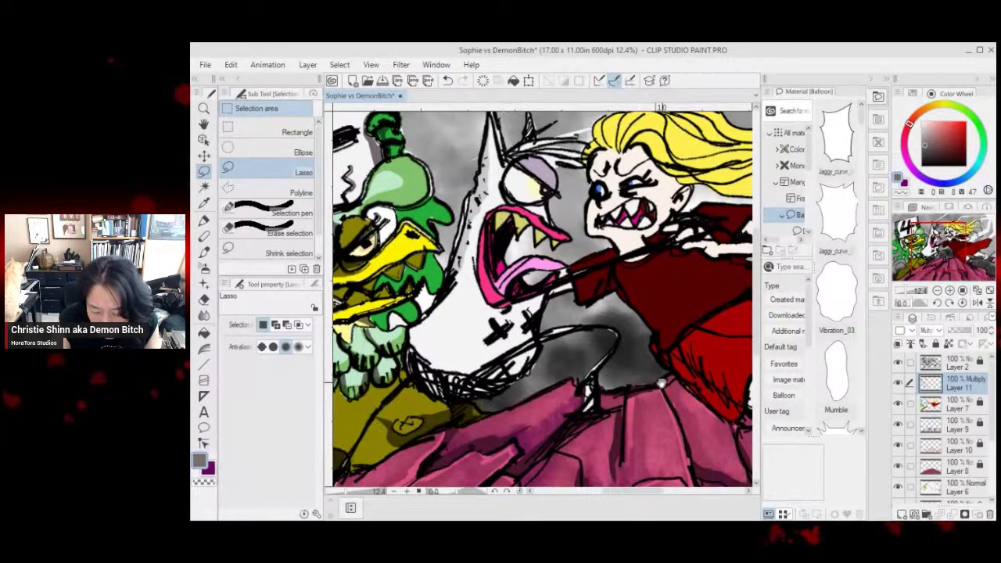
left_click_drag(661, 379, 589, 348)
left_click_drag(616, 411, 688, 384)
left_click_drag(614, 368, 633, 430)
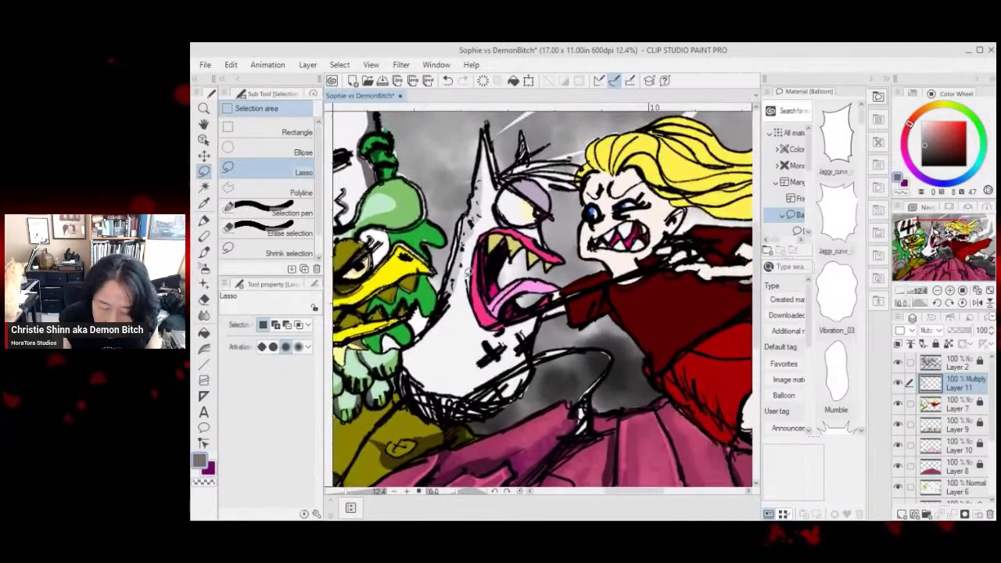
mouse_move(433, 327)
left_mouse_down()
mouse_move(453, 365)
mouse_move(439, 395)
mouse_move(405, 370)
mouse_move(430, 336)
left_mouse_up()
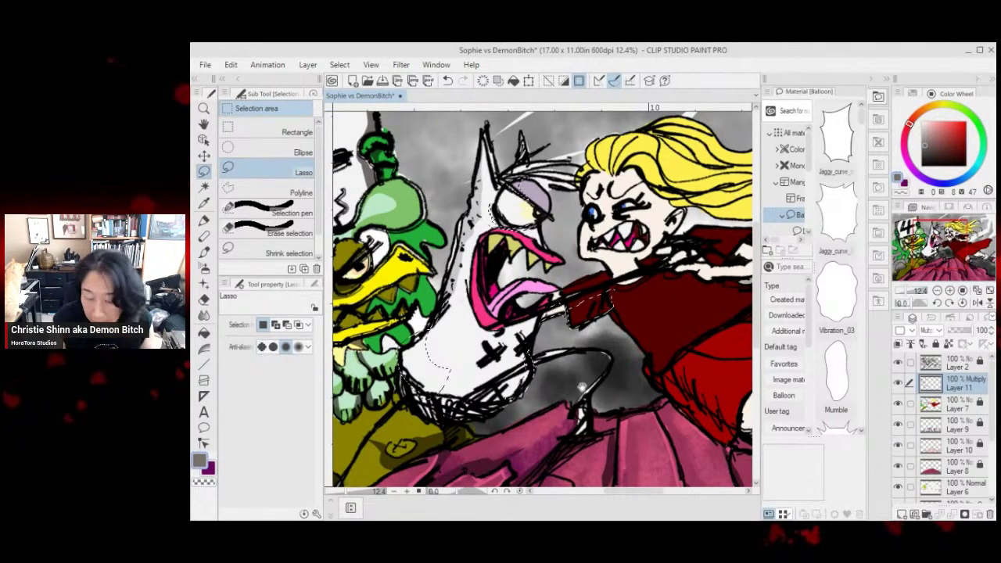
left_click_drag(582, 386, 555, 404)
left_click(203, 334)
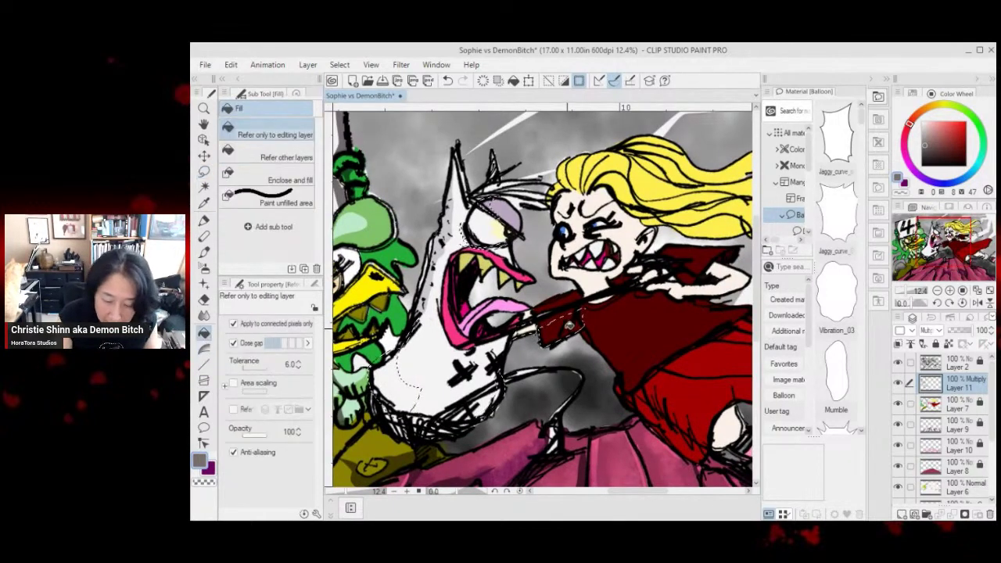
left_click(421, 352)
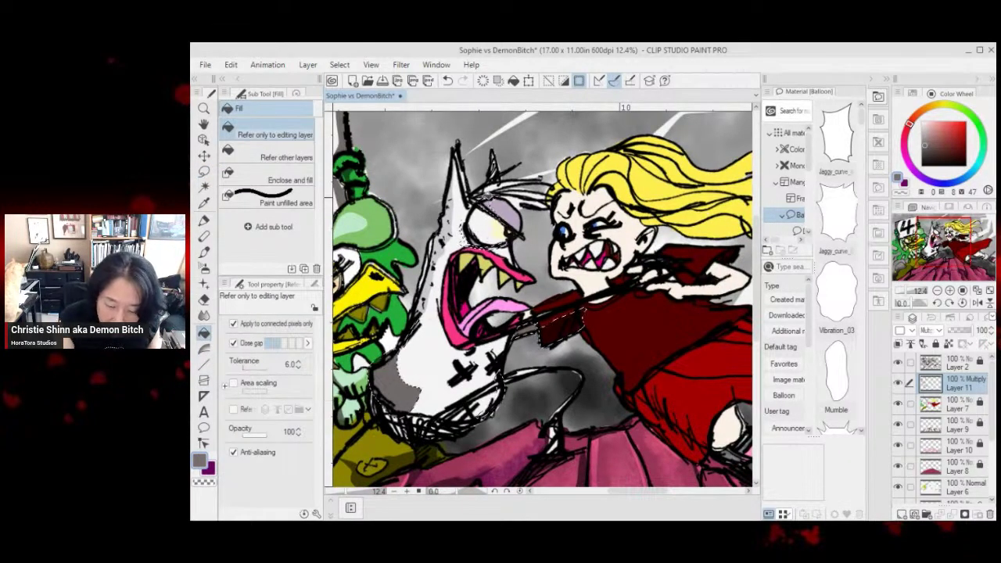
Step: Select the white creature's small rear horn, fill its shadow with the grey and save the illustration
key("m")
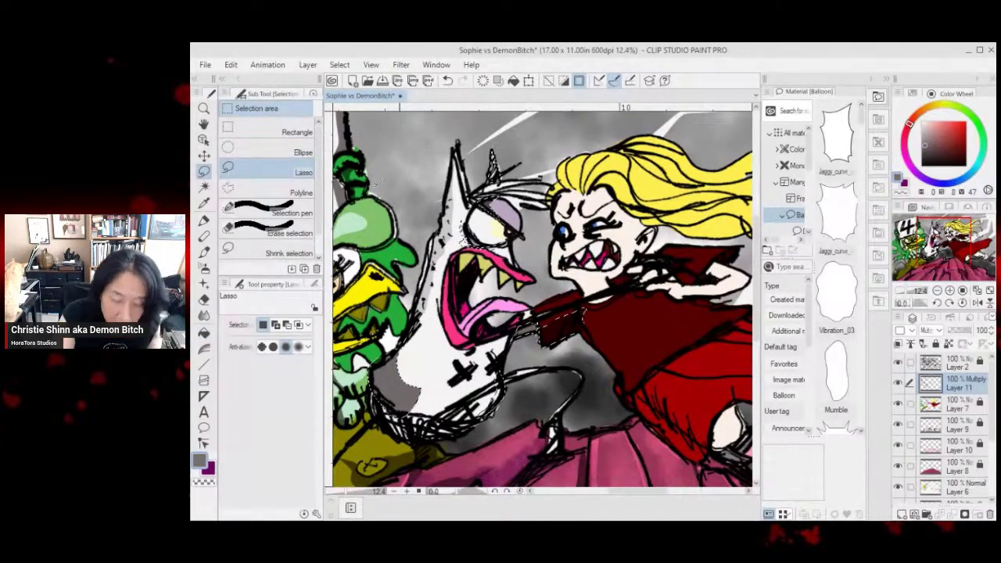
key("g")
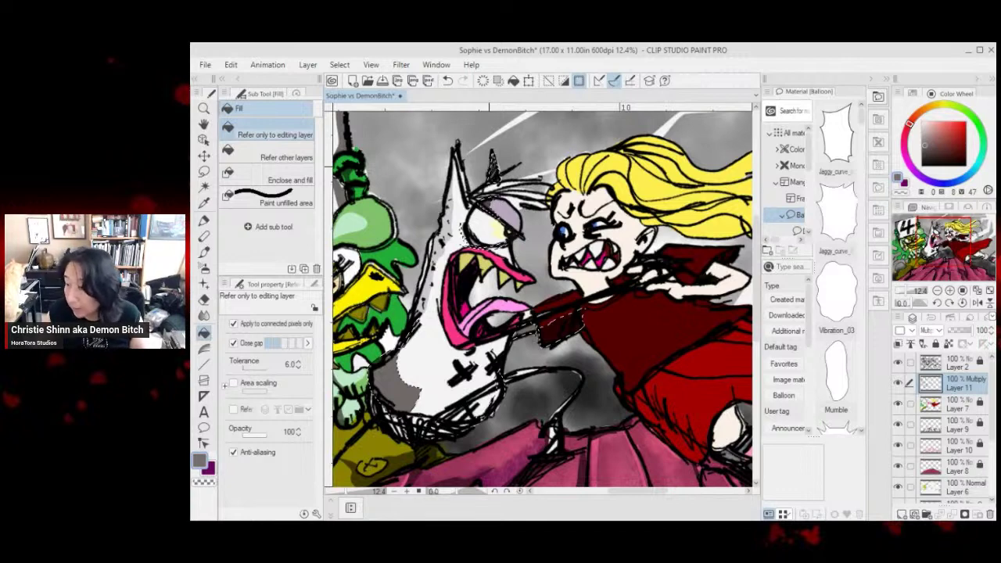
key("ctrl+s")
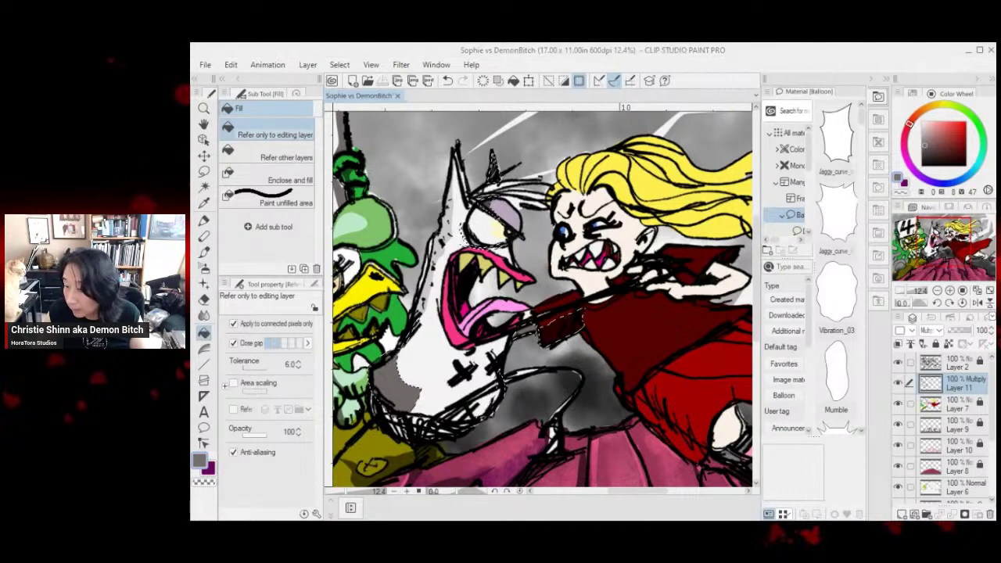